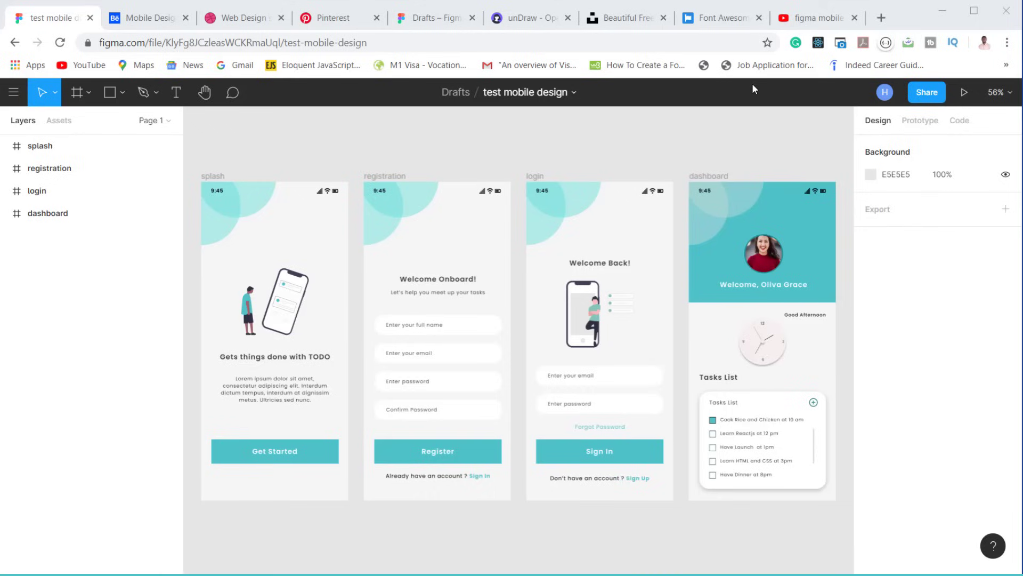
# Step: Switch to Behance and browse the "mobile design ui" project results for design inspiration
pyautogui.click(160, 20)
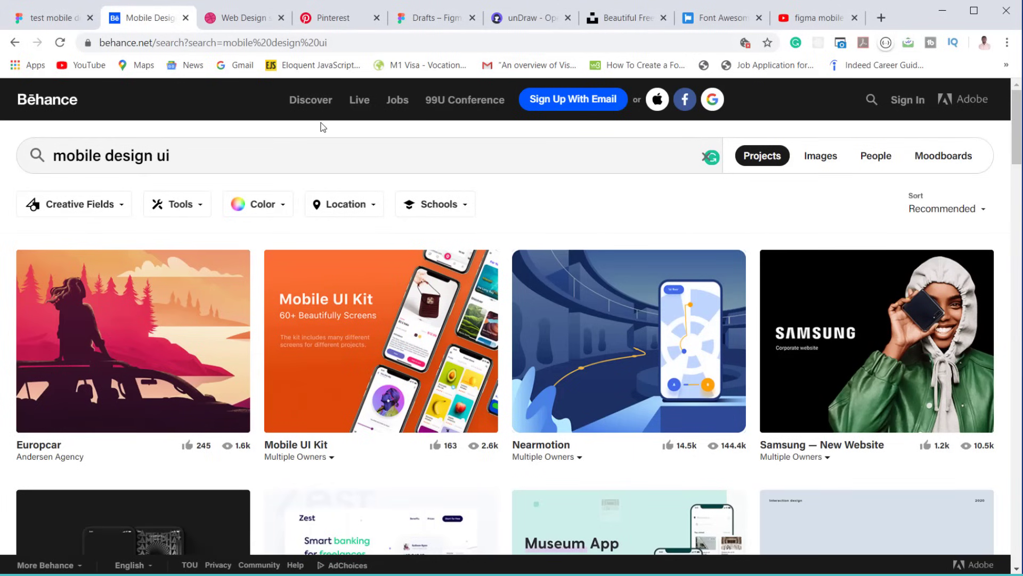
pyautogui.scroll(-8, 336, 310)
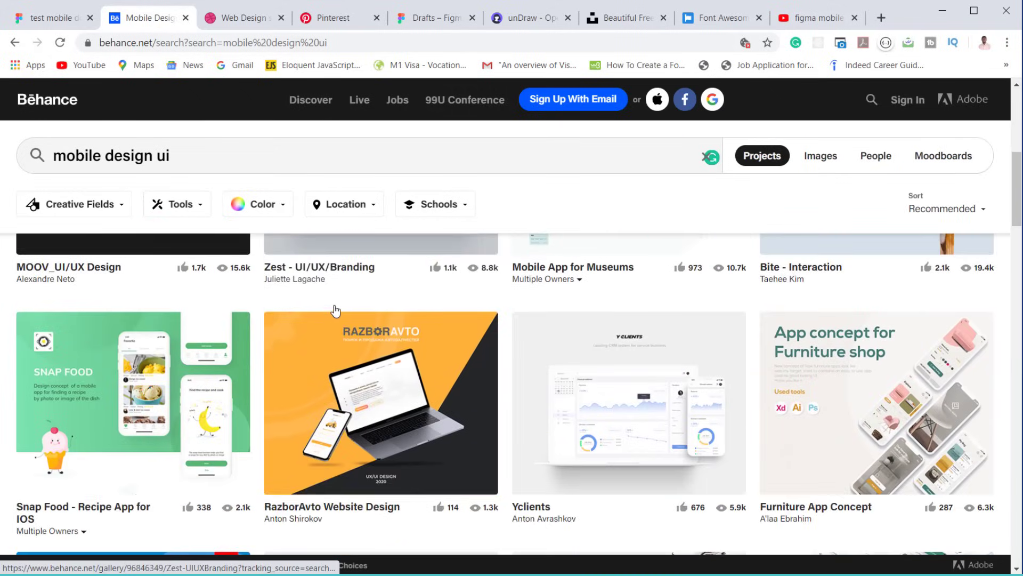
pyautogui.scroll(-10, 335, 310)
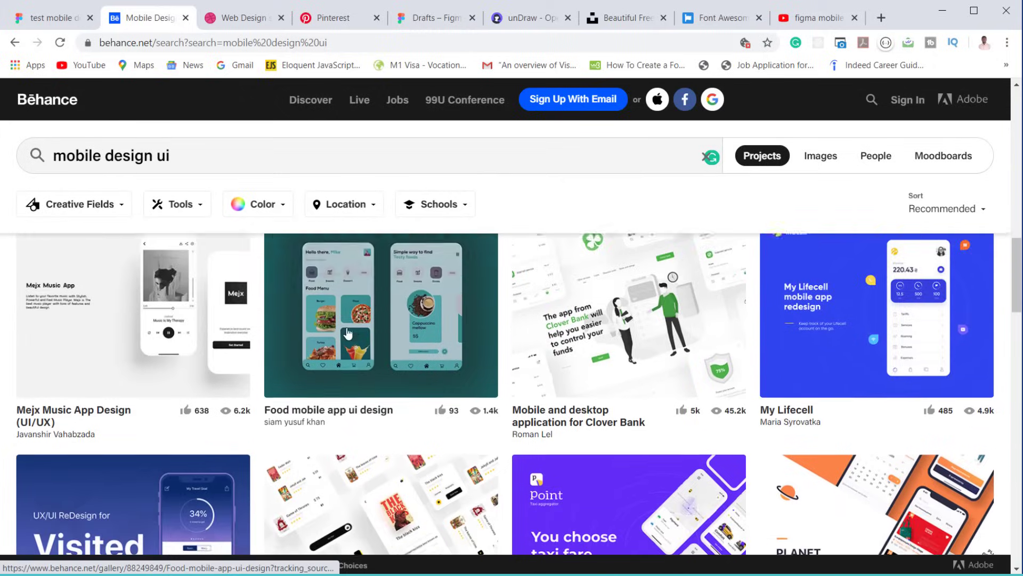
pyautogui.scroll(7, 348, 333)
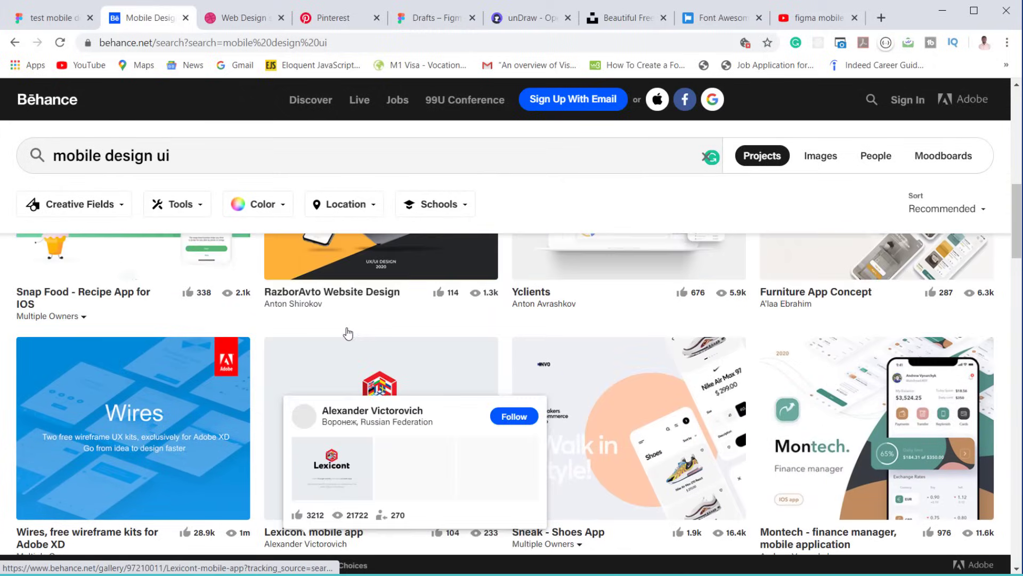
pyautogui.scroll(8, 348, 333)
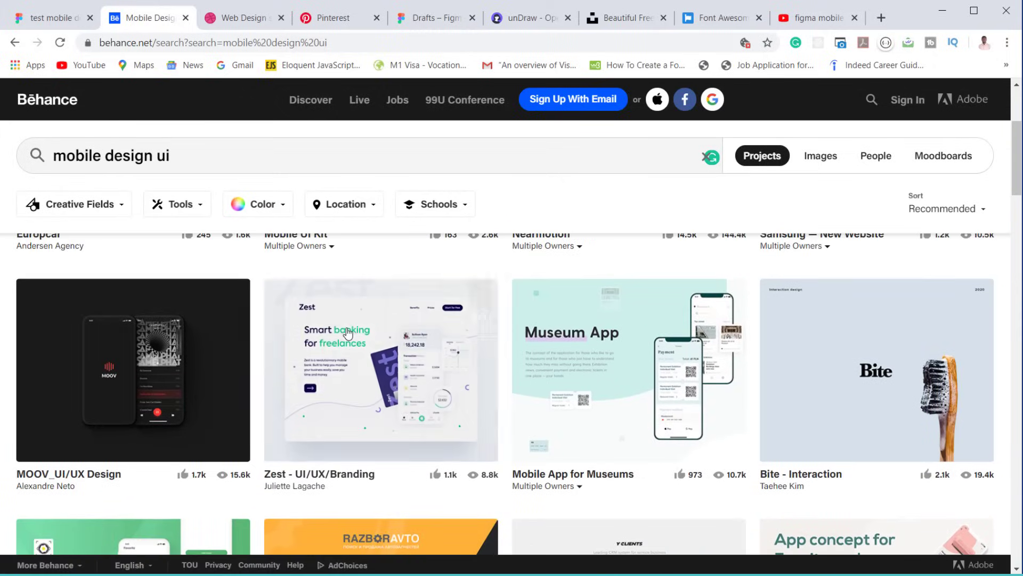
pyautogui.scroll(4, 348, 332)
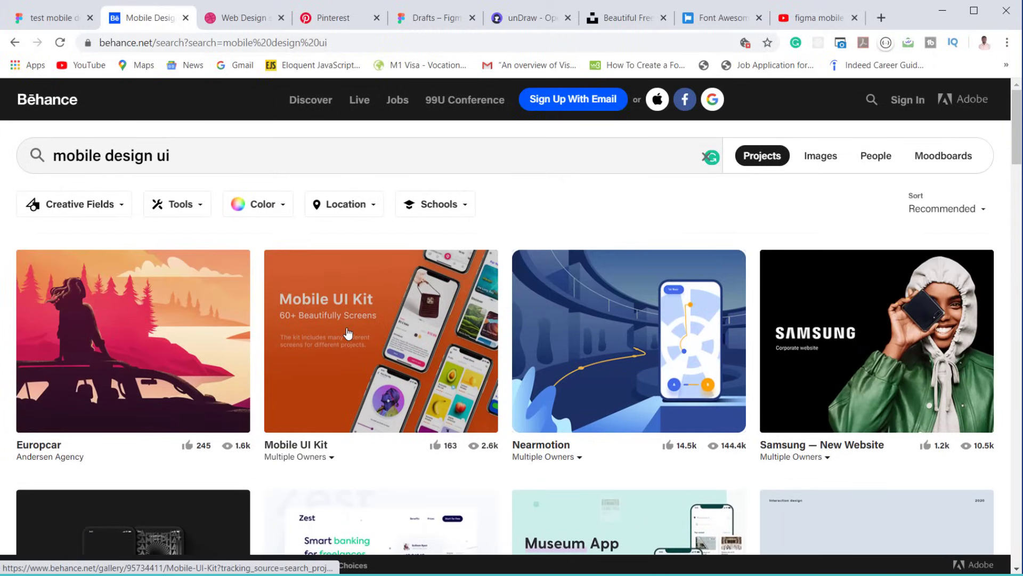
# Step: Switch to Dribbble and look through the popular web design shots for layout ideas
pyautogui.click(225, 24)
pyautogui.moveTo(417, 272)
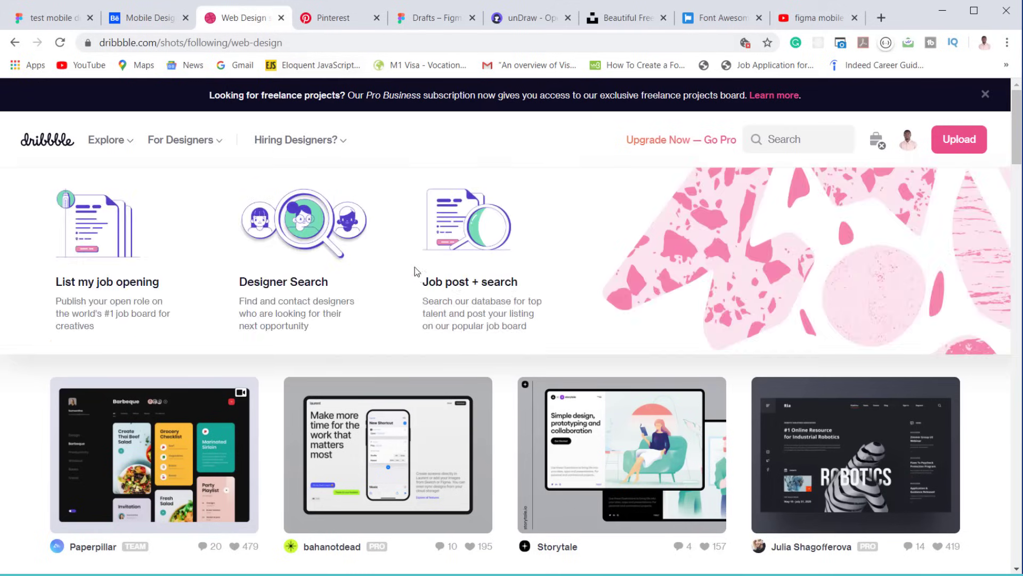
pyautogui.scroll(-4, 727, 448)
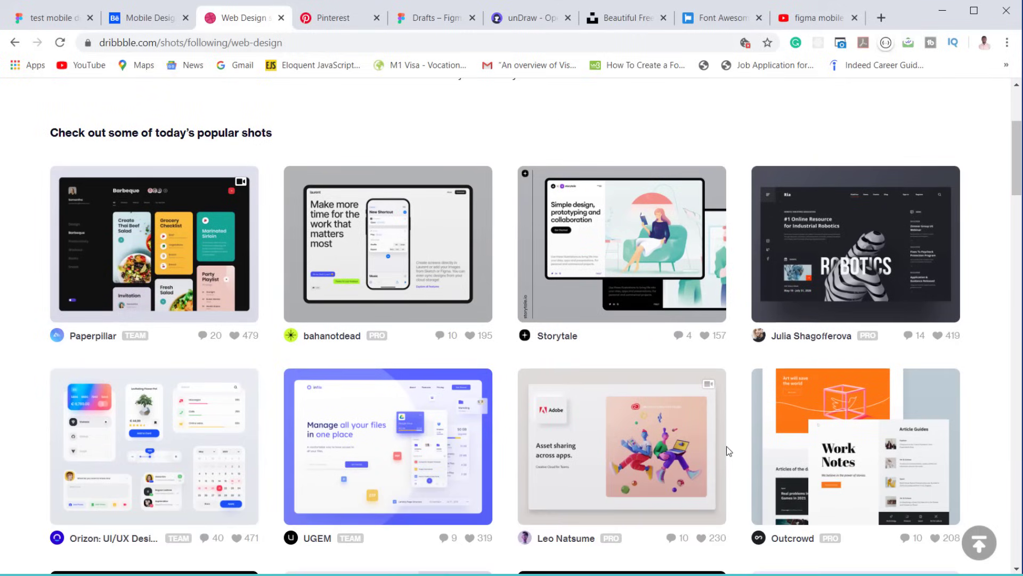
pyautogui.scroll(-10, 727, 448)
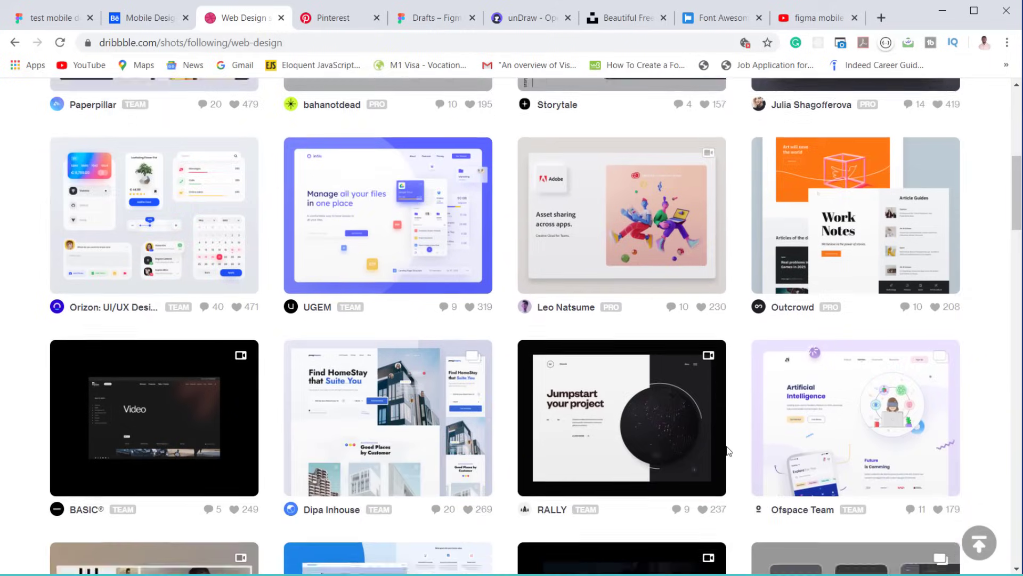
pyautogui.scroll(-9, 726, 453)
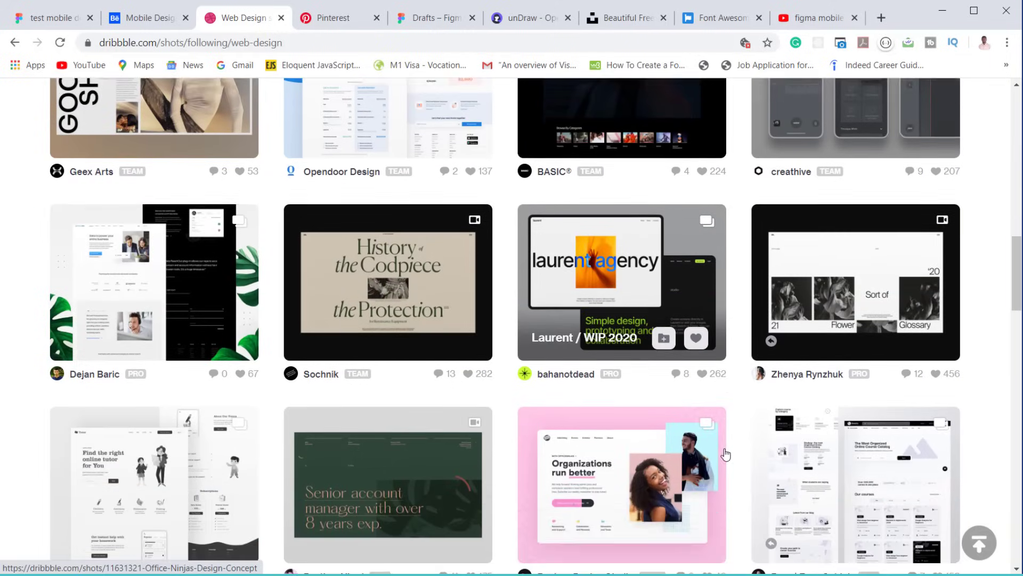
pyautogui.scroll(-7, 724, 452)
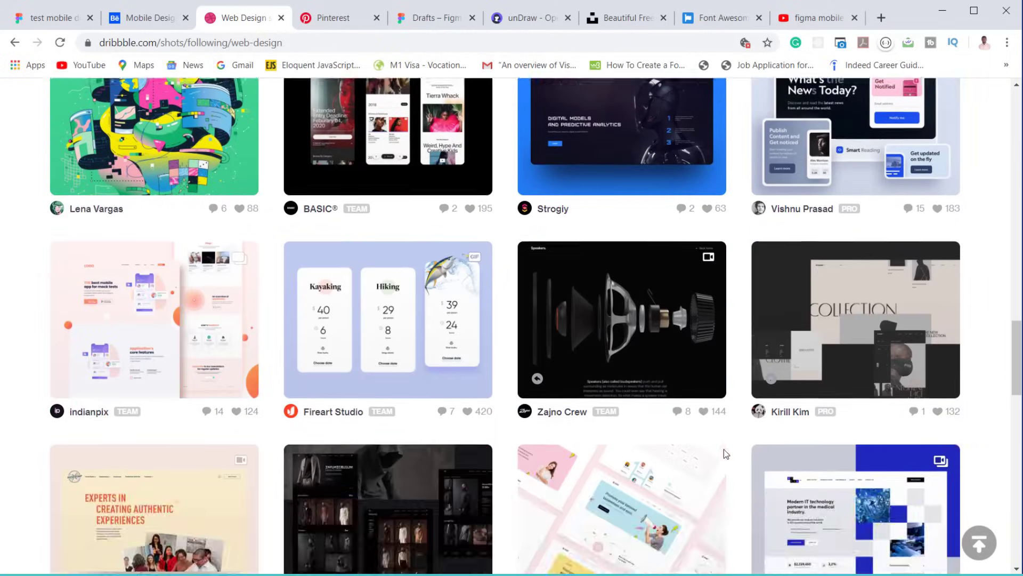
pyautogui.scroll(4, 725, 453)
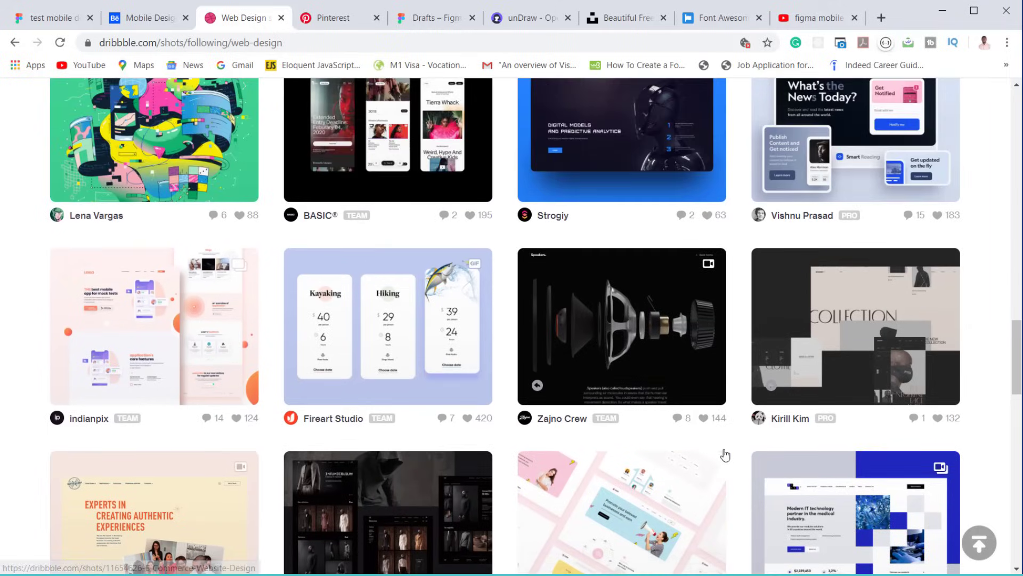
pyautogui.scroll(4, 724, 453)
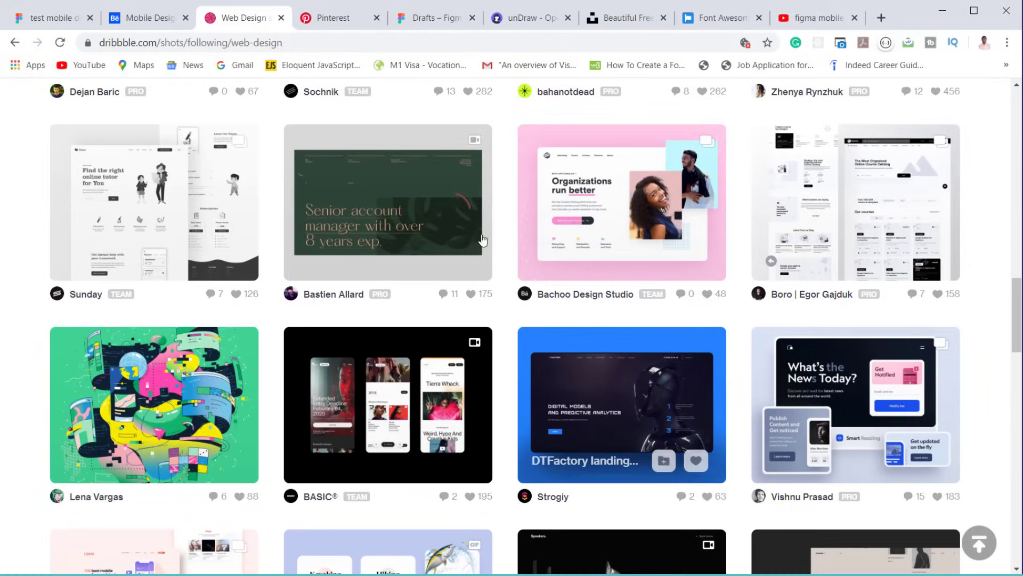
# Step: Switch to Pinterest and browse the home feed for interface design inspiration
pyautogui.click(339, 22)
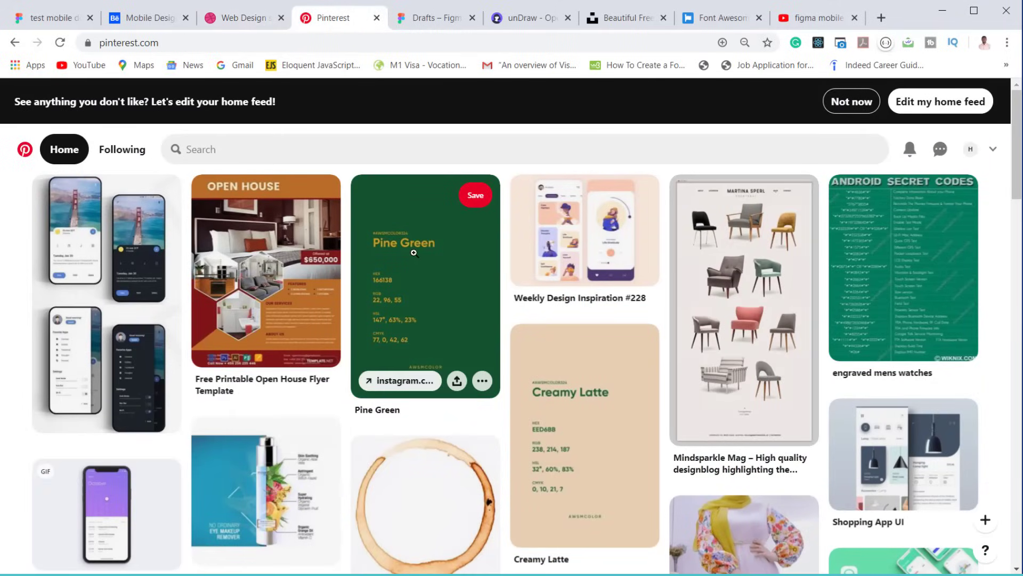
pyautogui.scroll(-2, 424, 288)
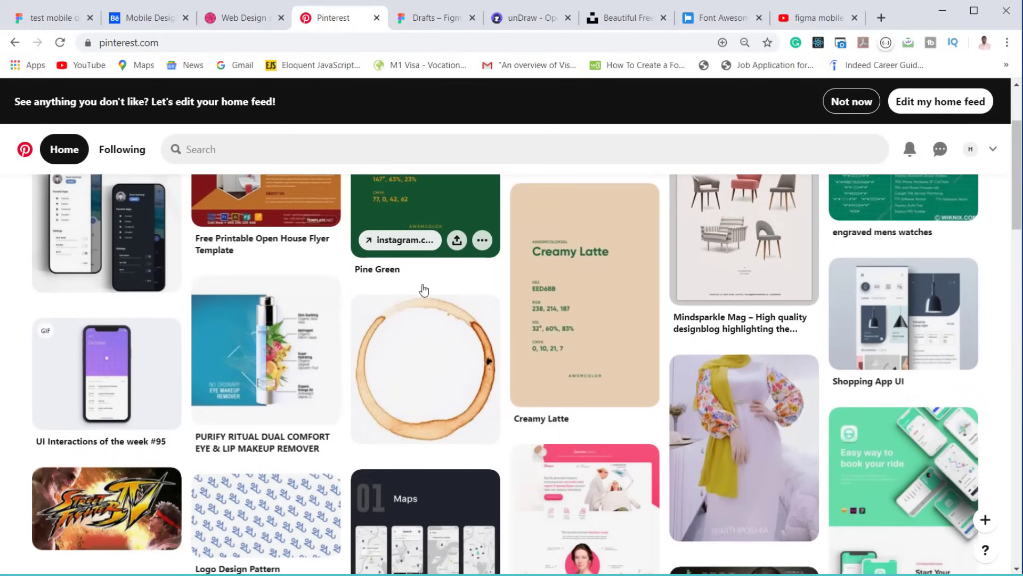
pyautogui.scroll(-7, 424, 290)
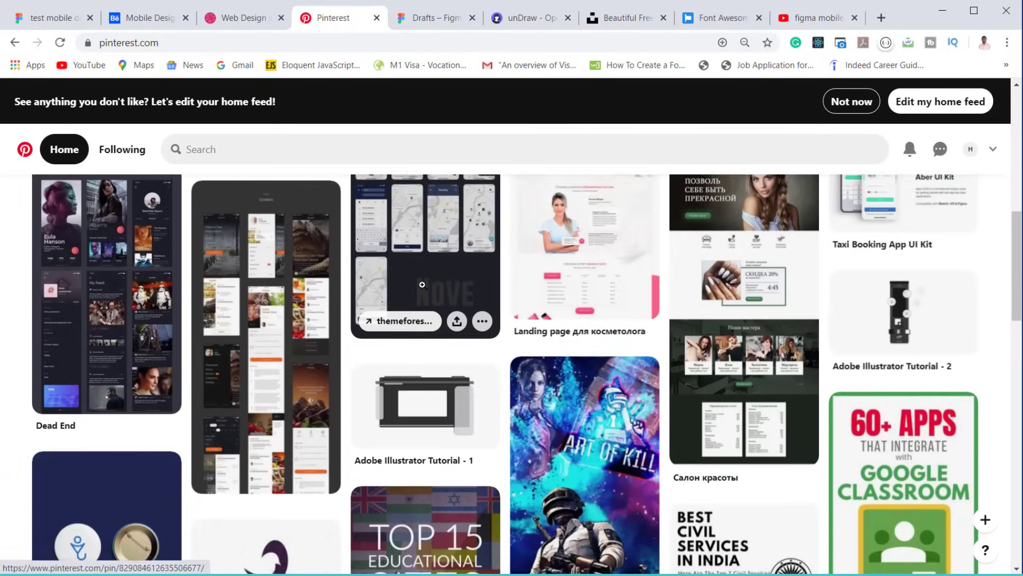
pyautogui.scroll(-4, 422, 285)
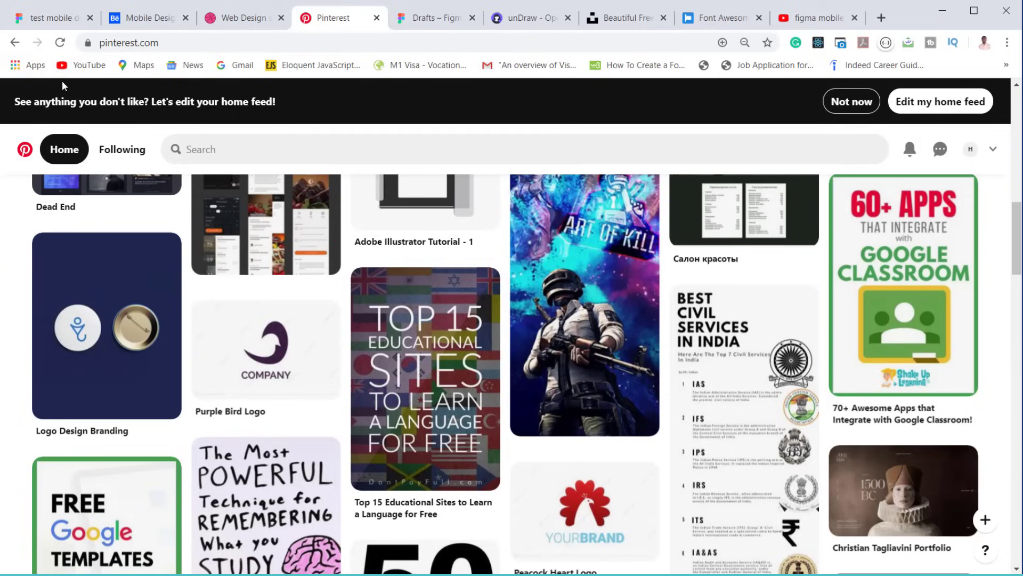
# Step: Return to Figma to view the test mobile design screens, and look through the existing files in Drafts
pyautogui.click(56, 20)
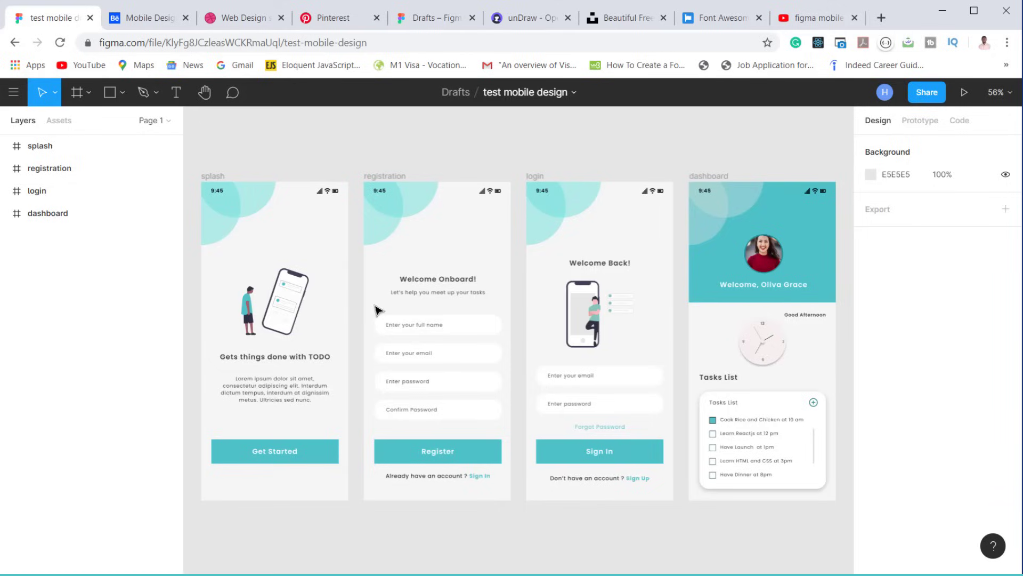
pyautogui.click(427, 25)
pyautogui.scroll(-5, 487, 261)
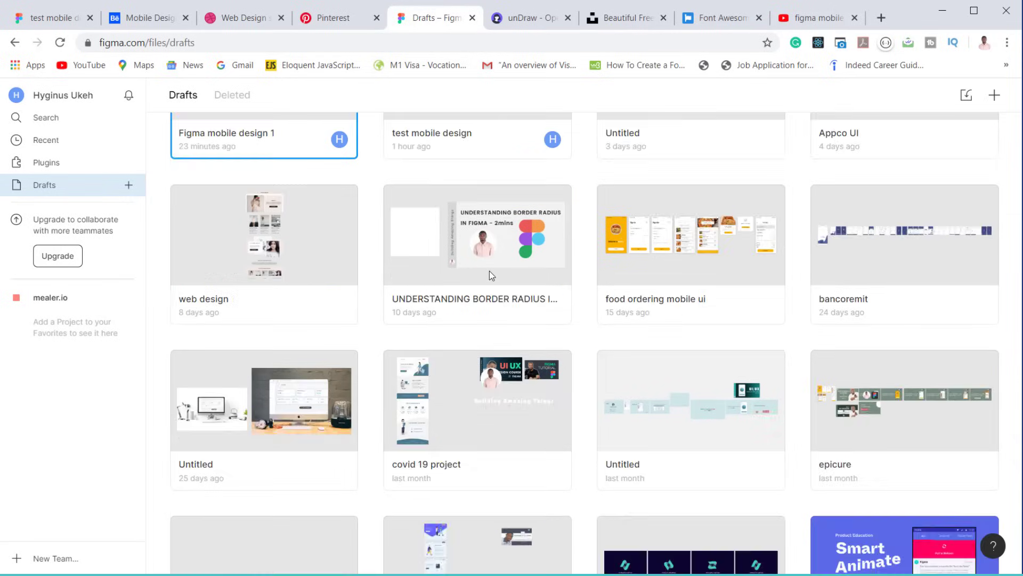
pyautogui.scroll(-1, 490, 293)
pyautogui.scroll(6, 491, 292)
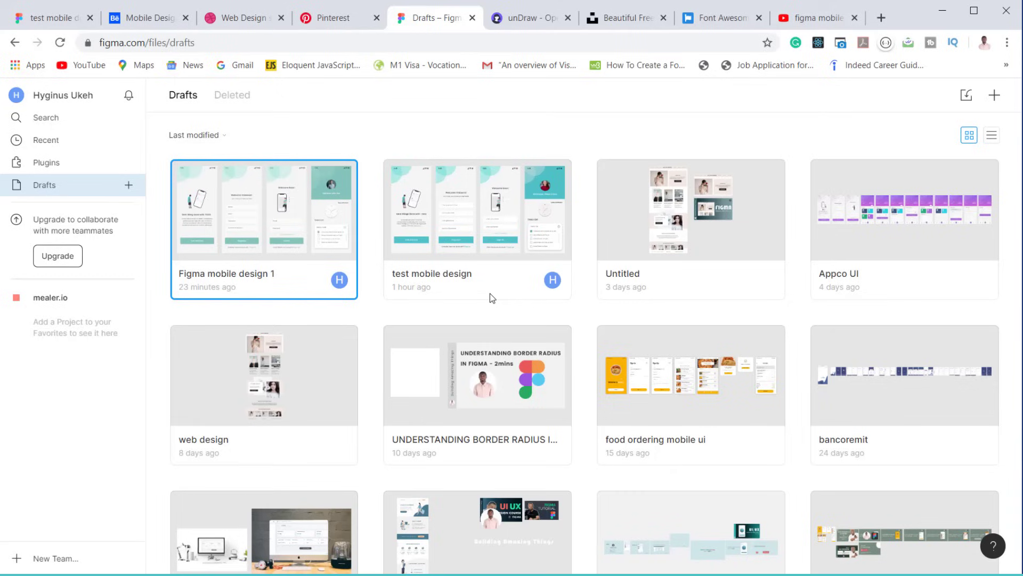
pyautogui.scroll(-6, 479, 277)
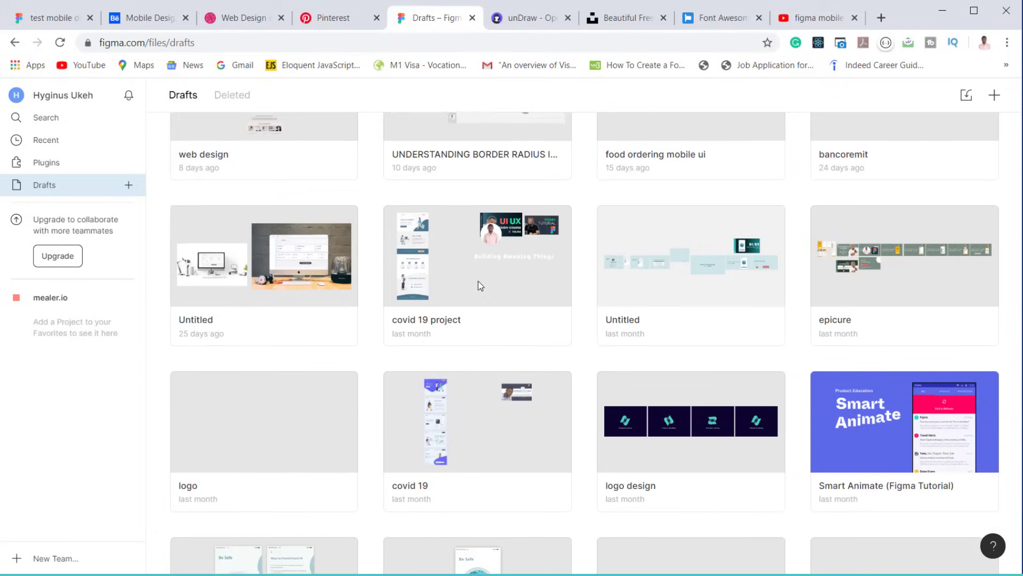
pyautogui.scroll(5, 479, 285)
pyautogui.scroll(2, 478, 292)
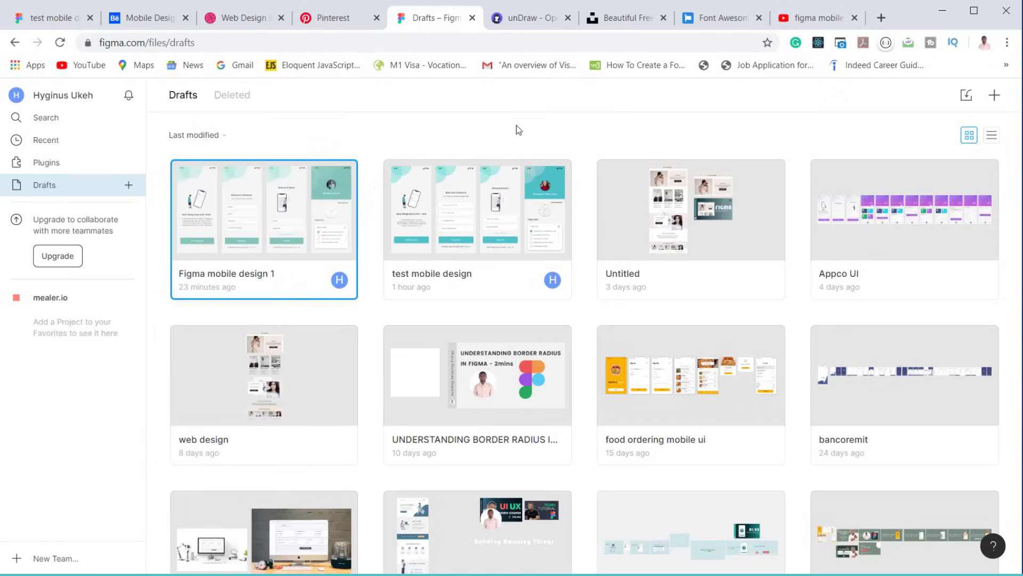
# Step: Create a new design file in Drafts and name it "Figma mobile Design"
pyautogui.click(992, 98)
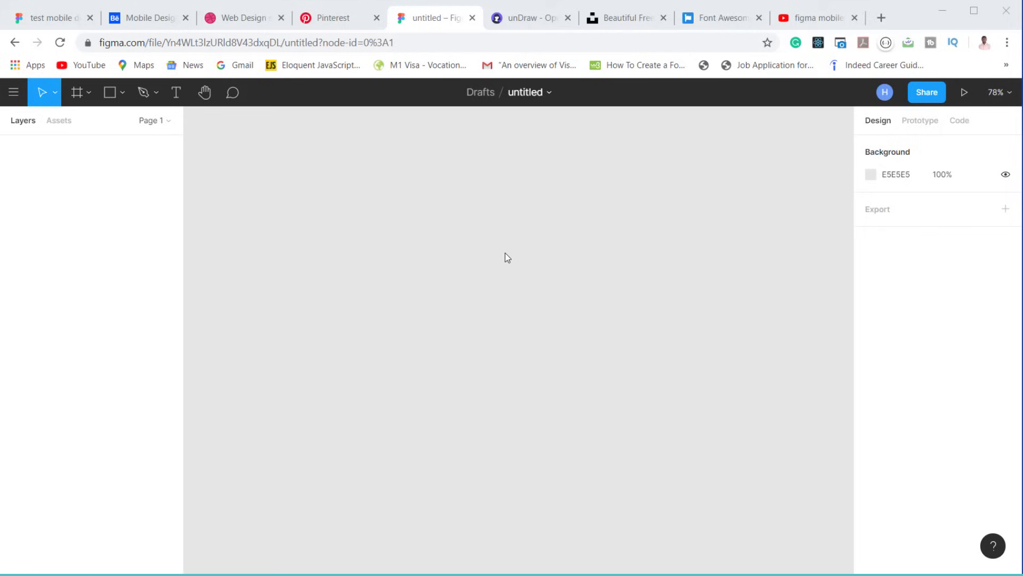
pyautogui.doubleClick(520, 93)
pyautogui.write('Figma mo')
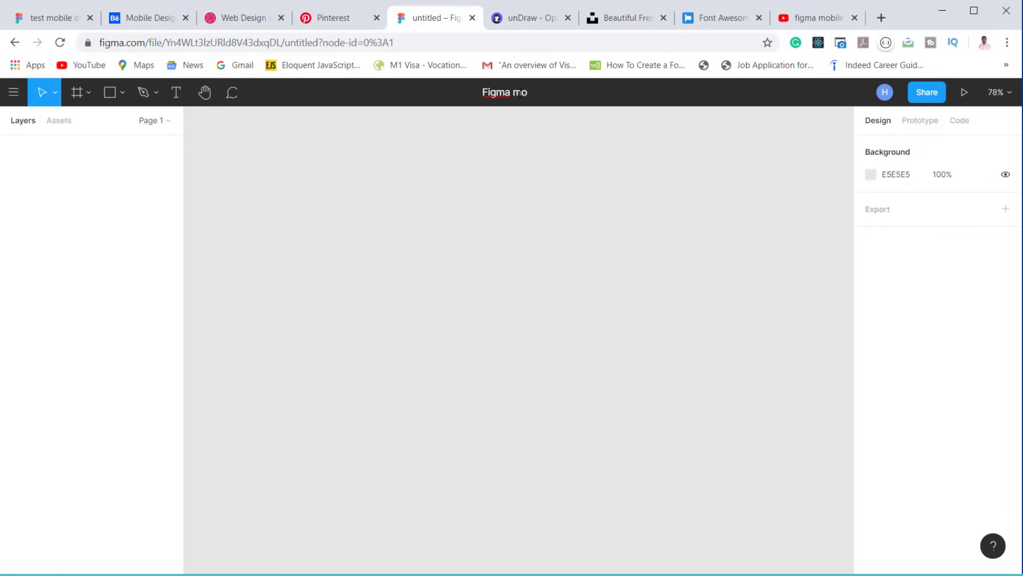
pyautogui.write('bile Des')
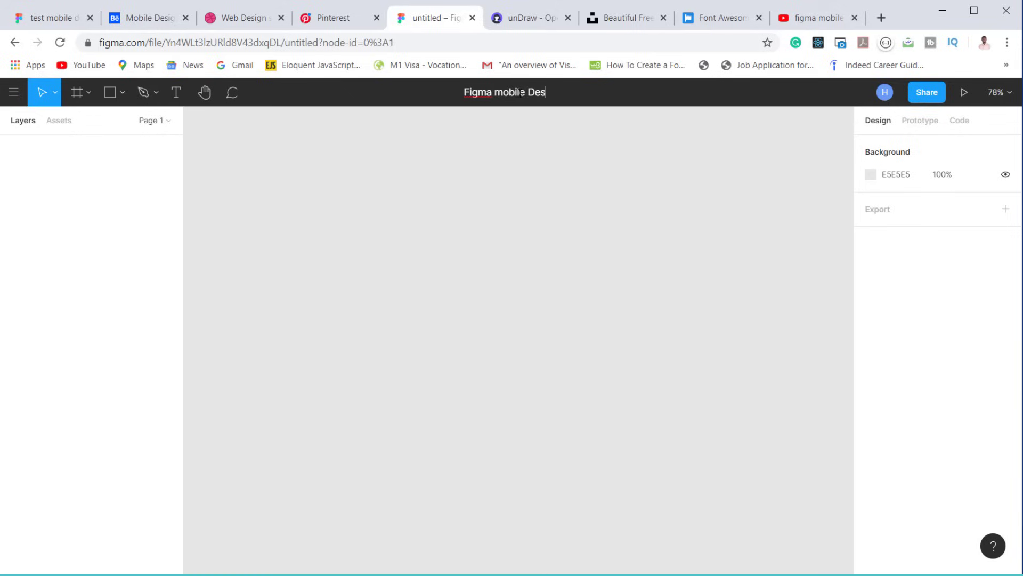
pyautogui.write('ign')
pyautogui.press('Return')
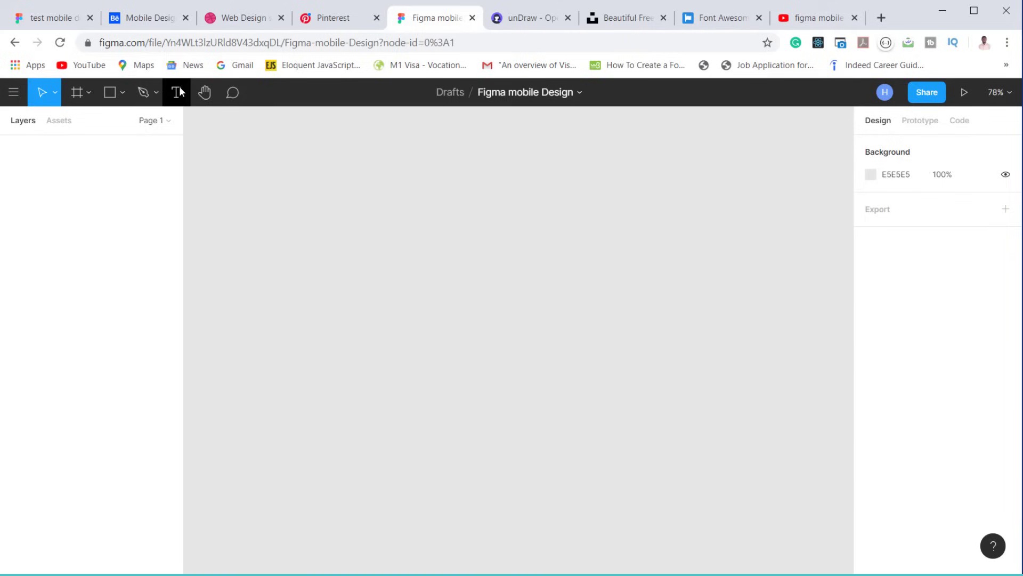
pyautogui.click(54, 94)
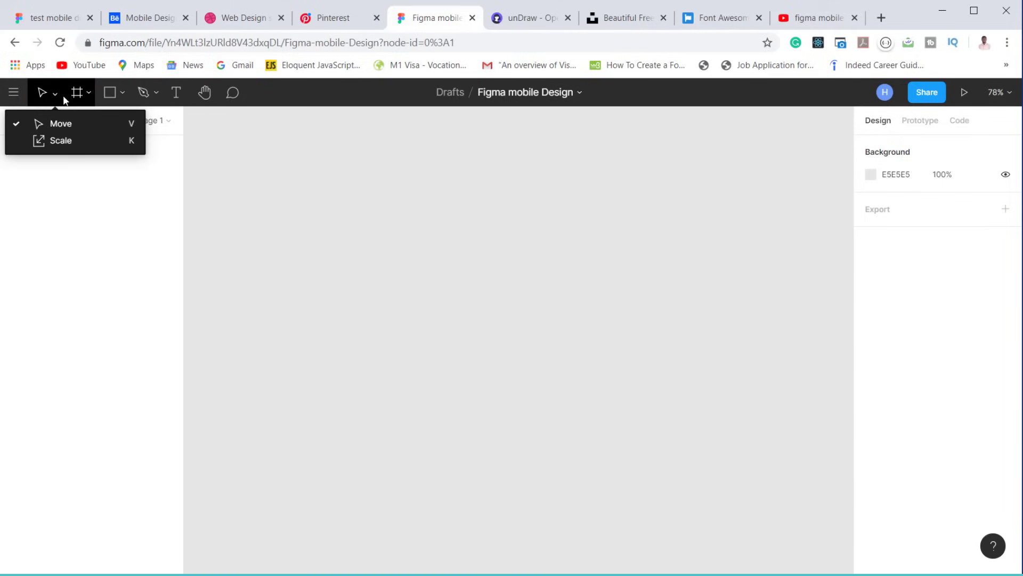
pyautogui.click(86, 94)
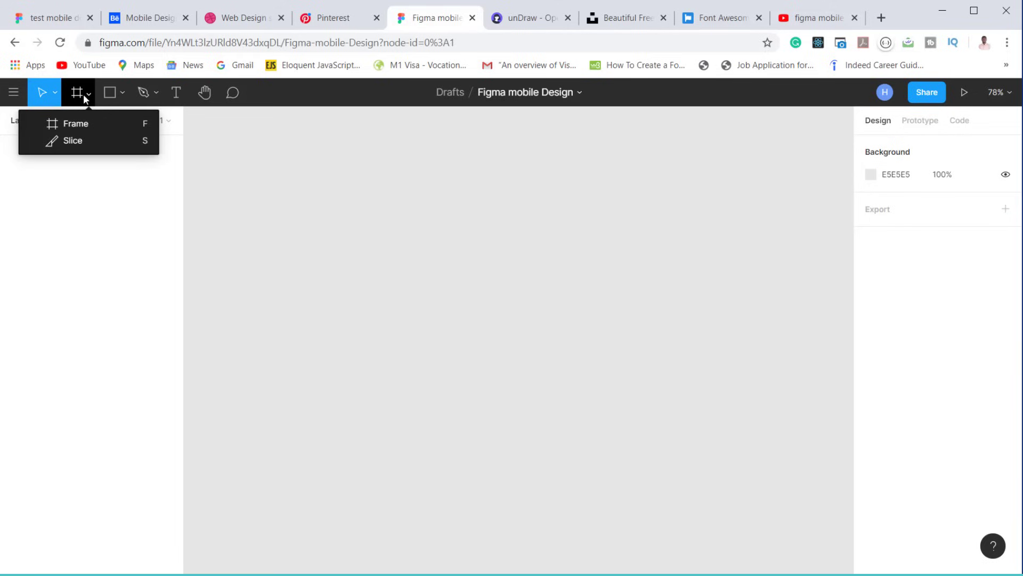
pyautogui.click(118, 89)
pyautogui.click(117, 89)
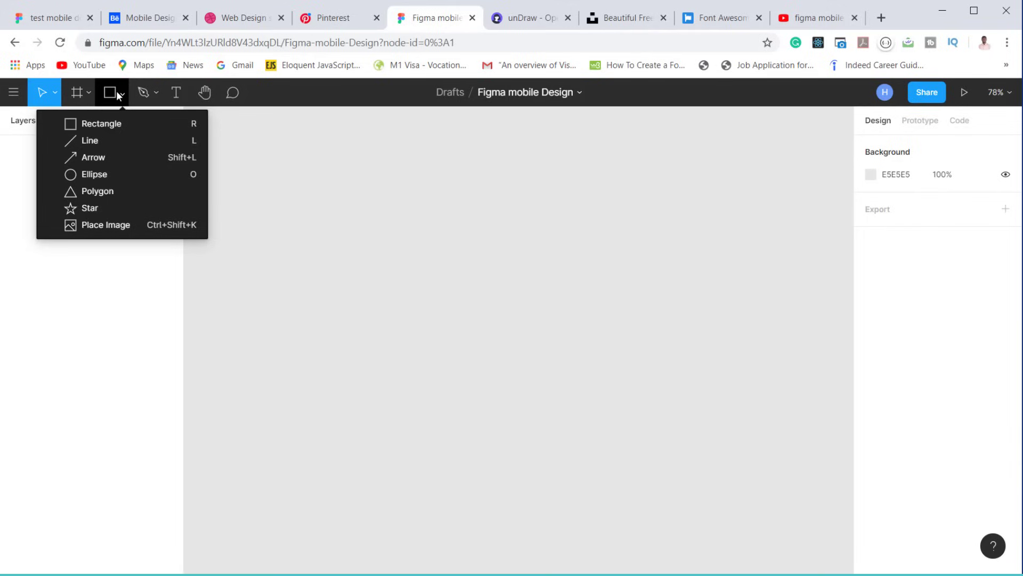
pyautogui.click(152, 97)
pyautogui.click(154, 95)
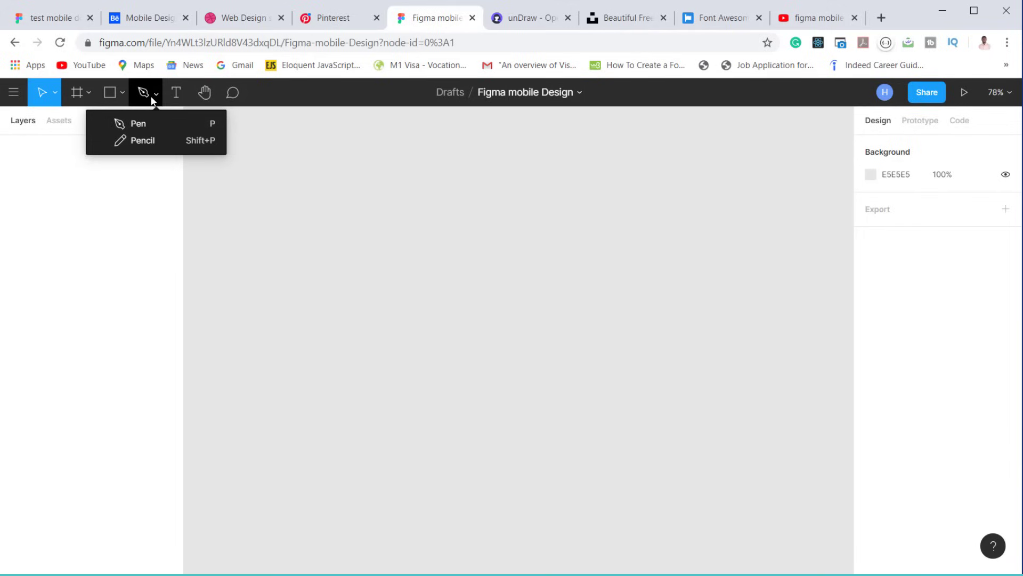
pyautogui.click(200, 100)
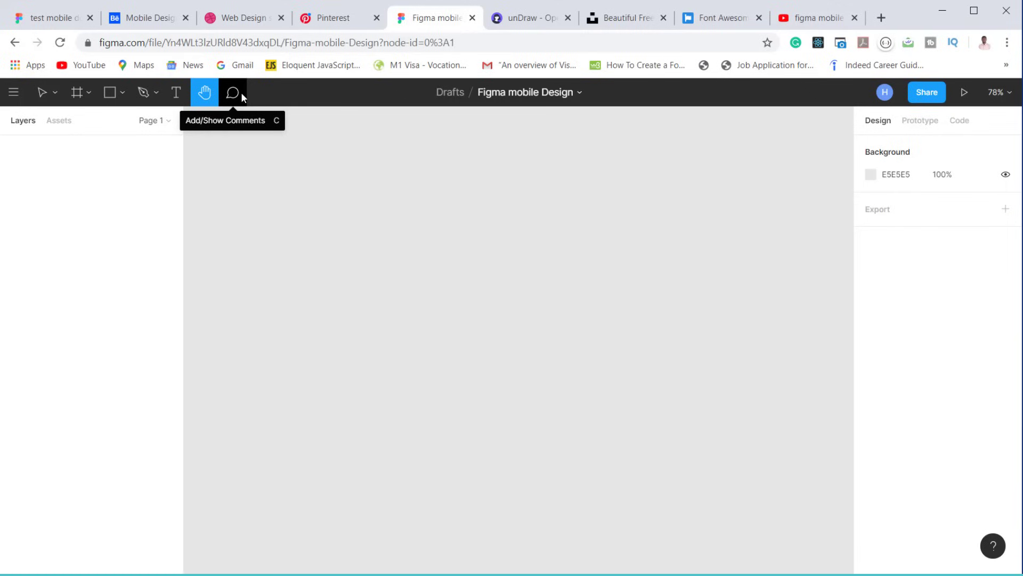
# Step: Add a frame to the empty canvas using the iPhone 11 Pro / X phone preset (375×812)
pyautogui.click(85, 92)
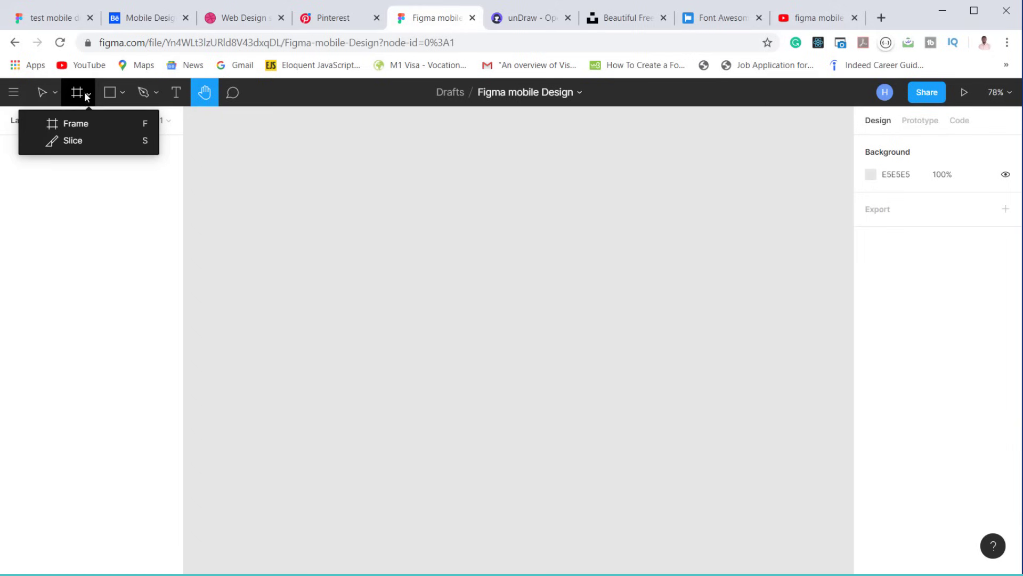
pyautogui.click(75, 124)
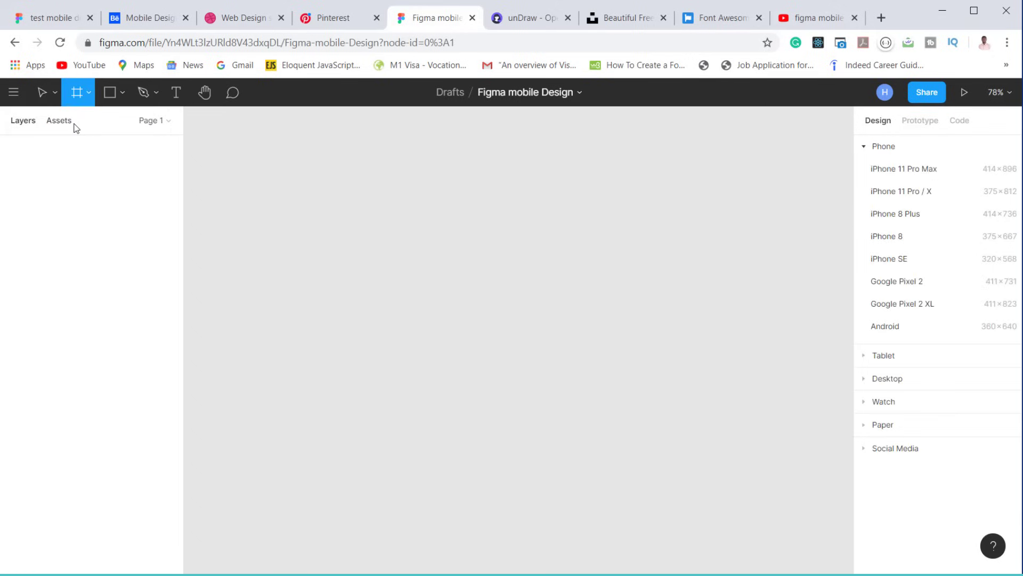
pyautogui.click(885, 193)
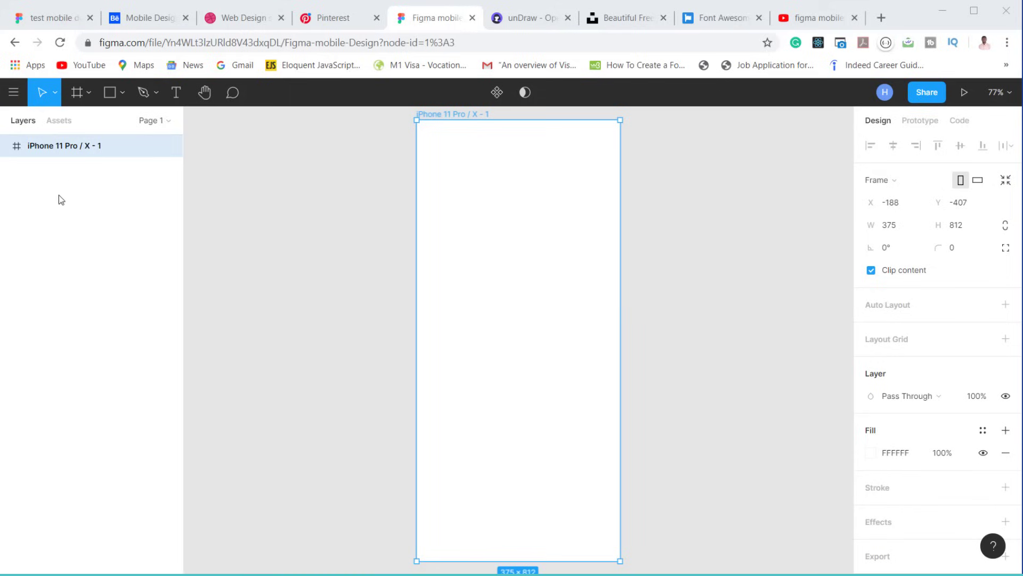
# Step: Rename the iPhone frame as "slash screen"
pyautogui.doubleClick(64, 146)
pyautogui.write('sl')
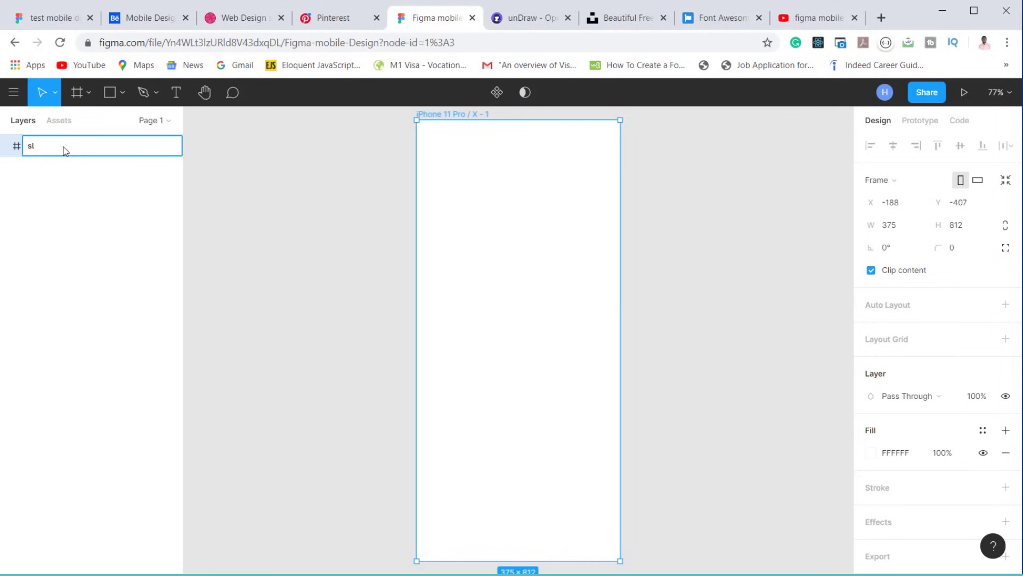
pyautogui.write('ash screen')
pyautogui.press('Return')
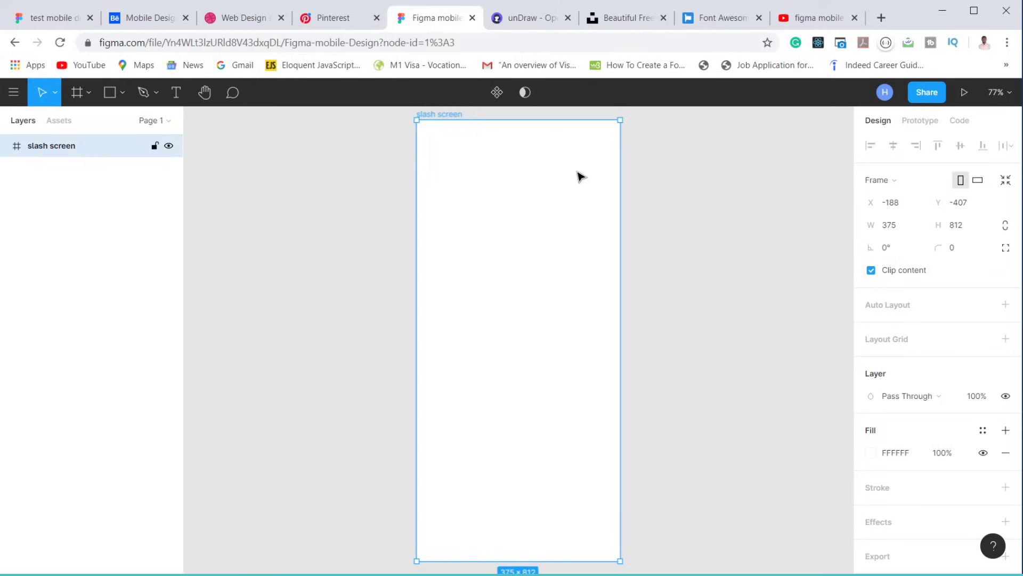
pyautogui.click(672, 195)
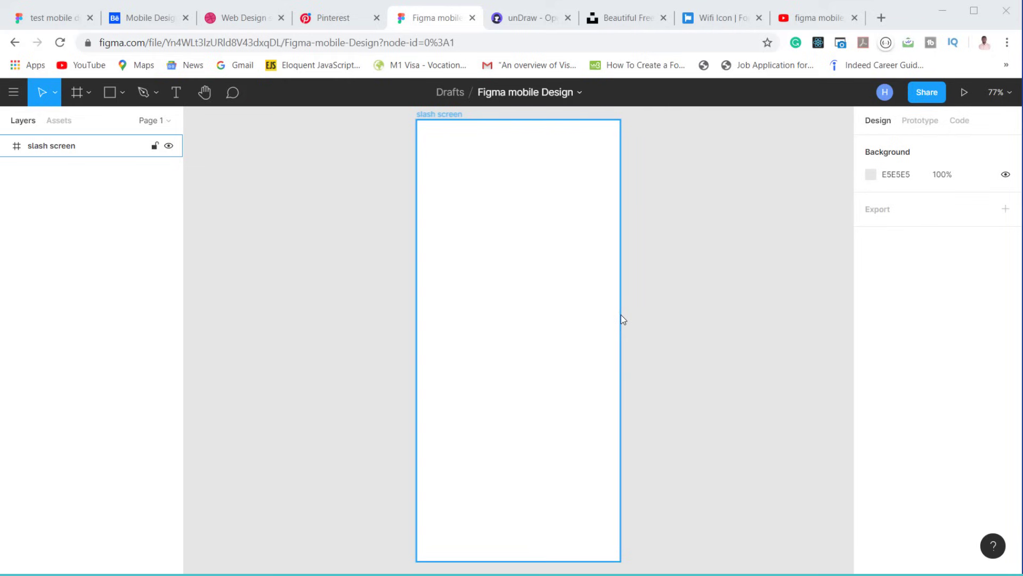
# Step: Switch to the Font Awesome site to view the wifi icon page and its SVG download option, and return to the Figma file
pyautogui.click(707, 21)
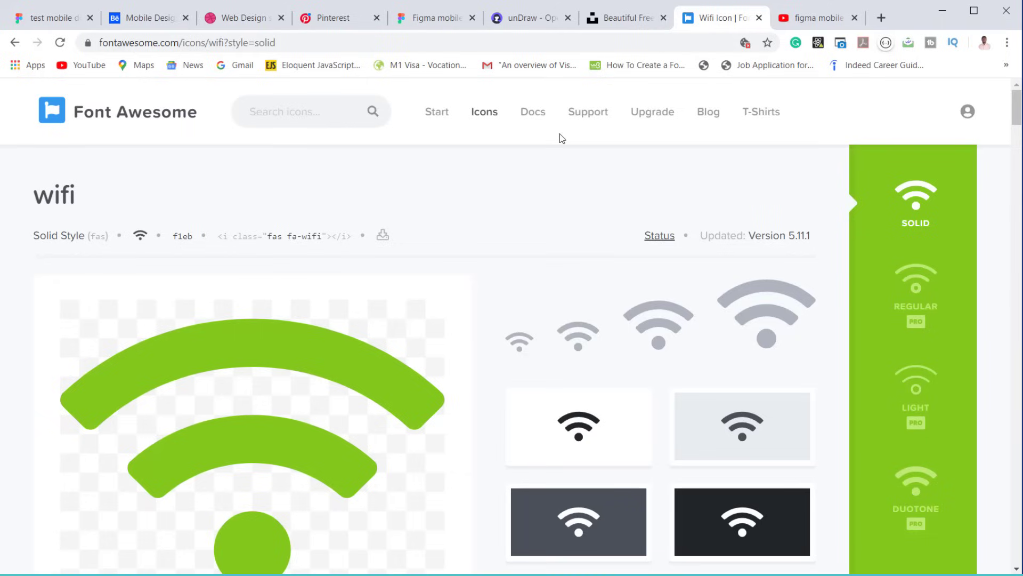
pyautogui.scroll(-2, 283, 206)
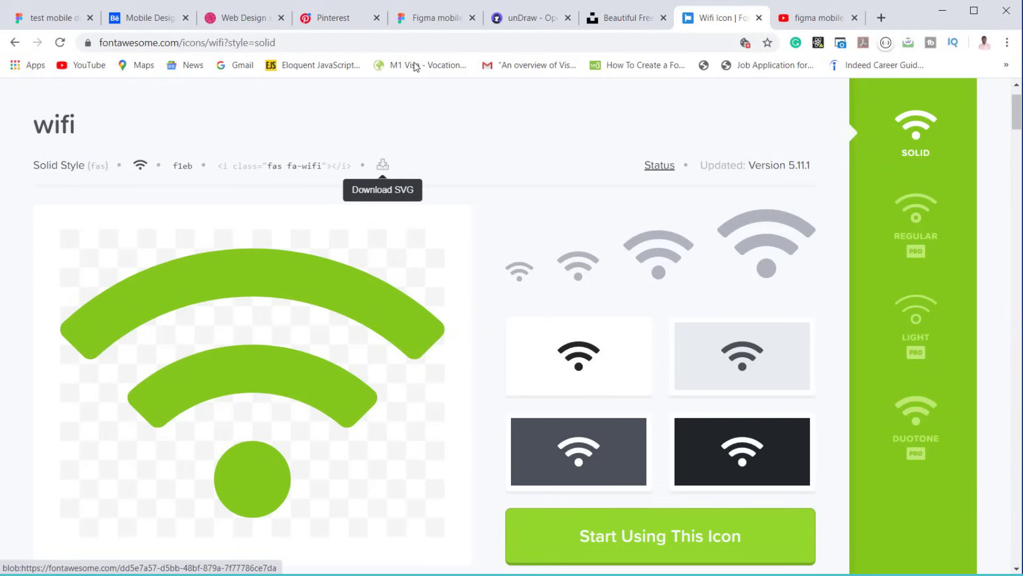
pyautogui.click(421, 19)
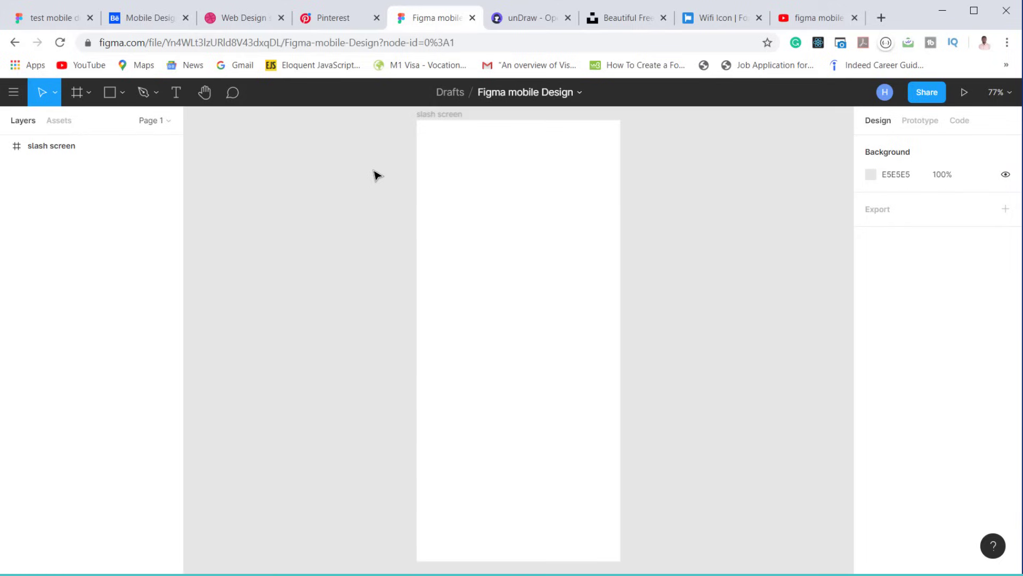
# Step: Open Figma's plugin management page, search all community plugins for "font", and return to the design file
pyautogui.click(13, 92)
pyautogui.moveTo(58, 318)
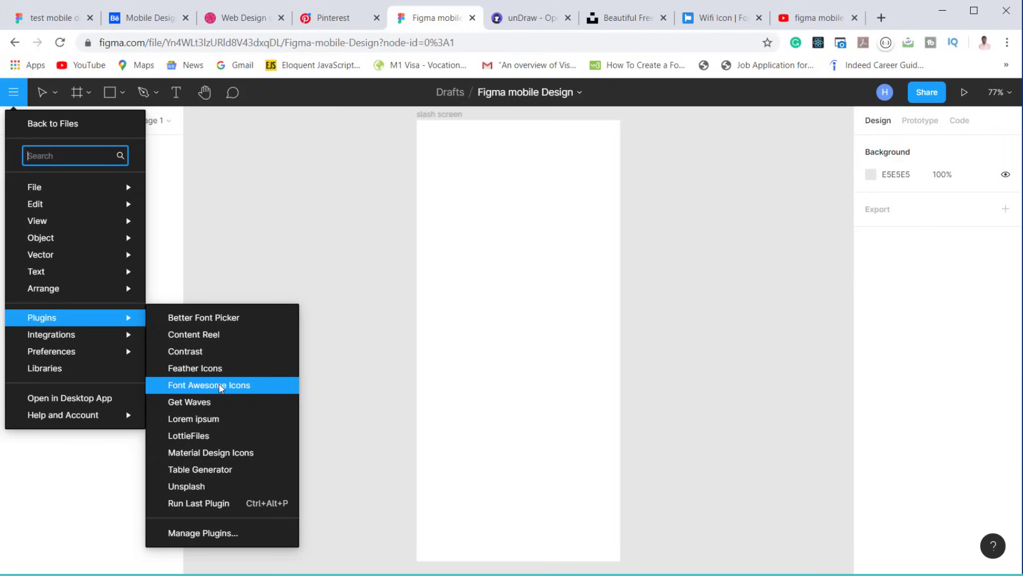
pyautogui.click(234, 534)
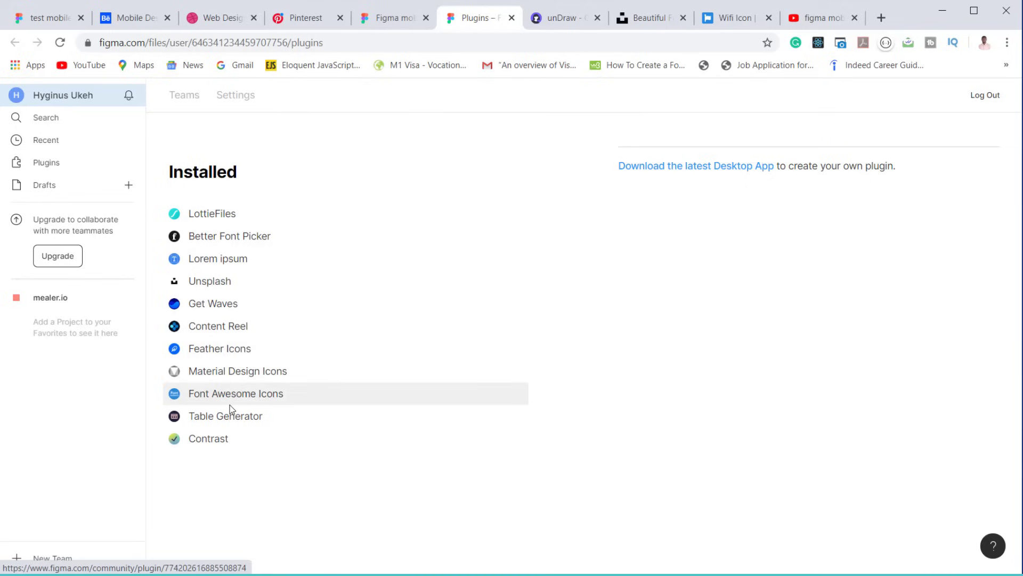
pyautogui.click(52, 165)
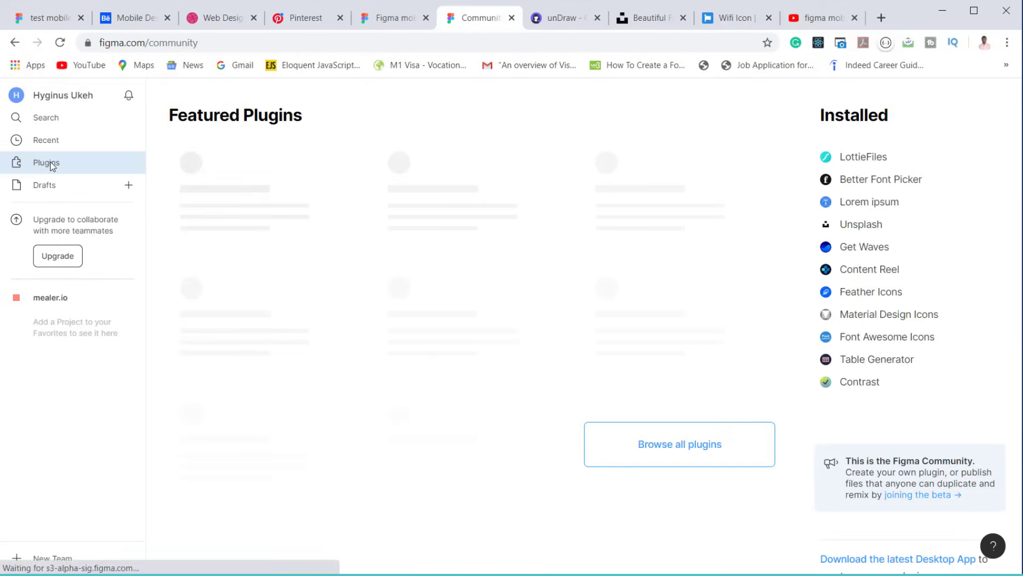
pyautogui.scroll(-3, 621, 305)
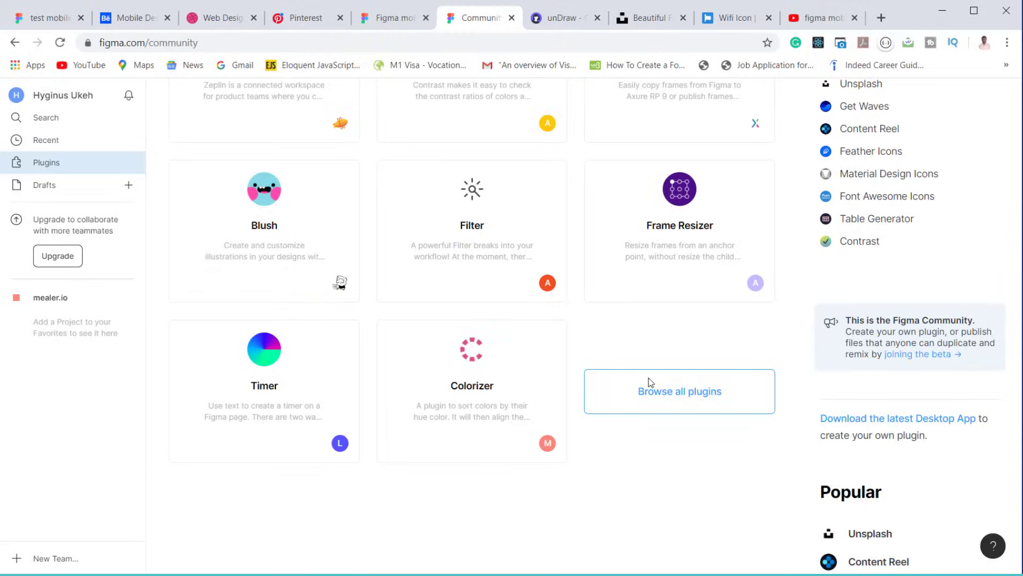
pyautogui.click(681, 391)
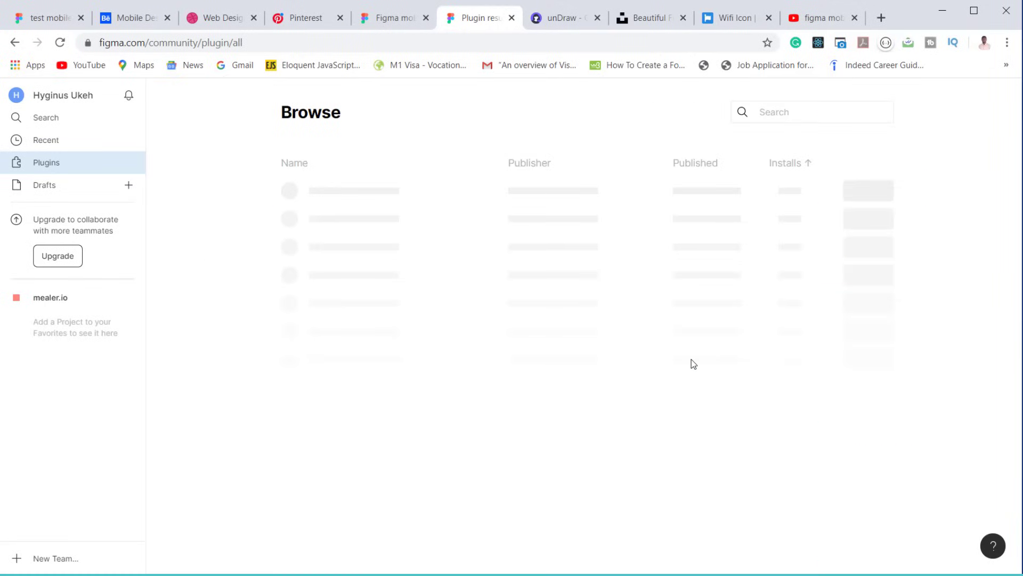
pyautogui.write('font')
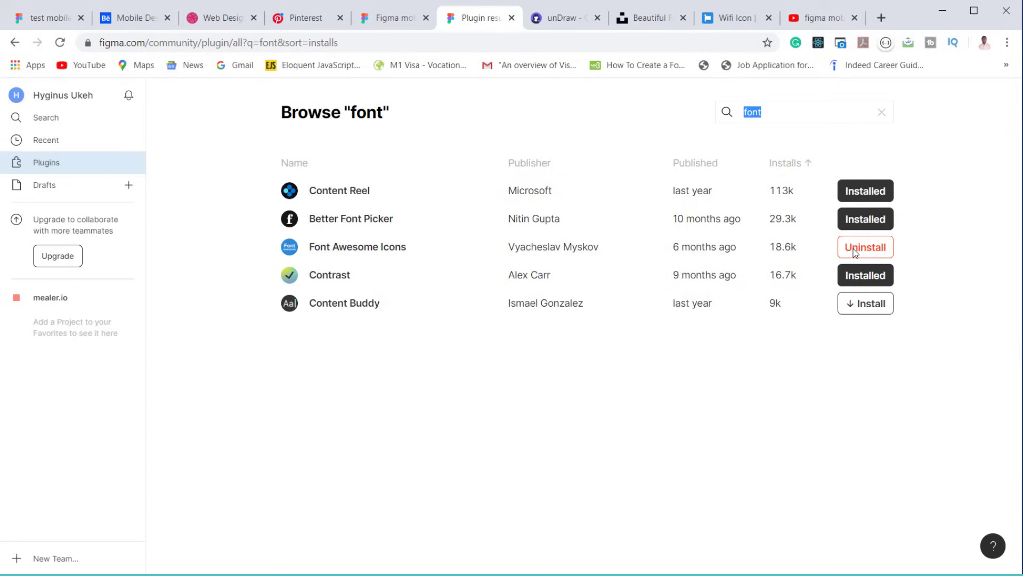
pyautogui.click(512, 18)
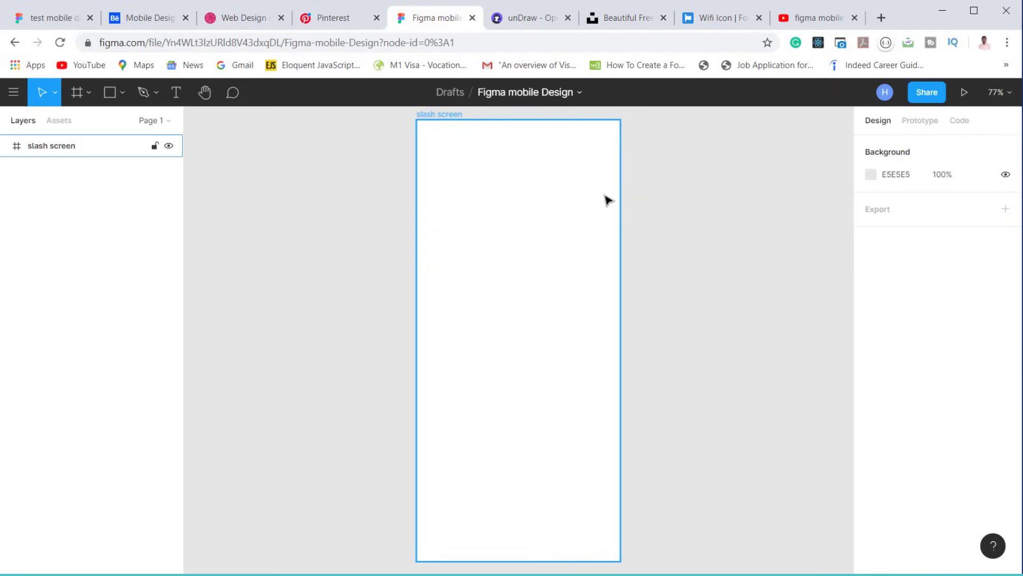
pyautogui.rightClick(516, 188)
pyautogui.moveTo(565, 445)
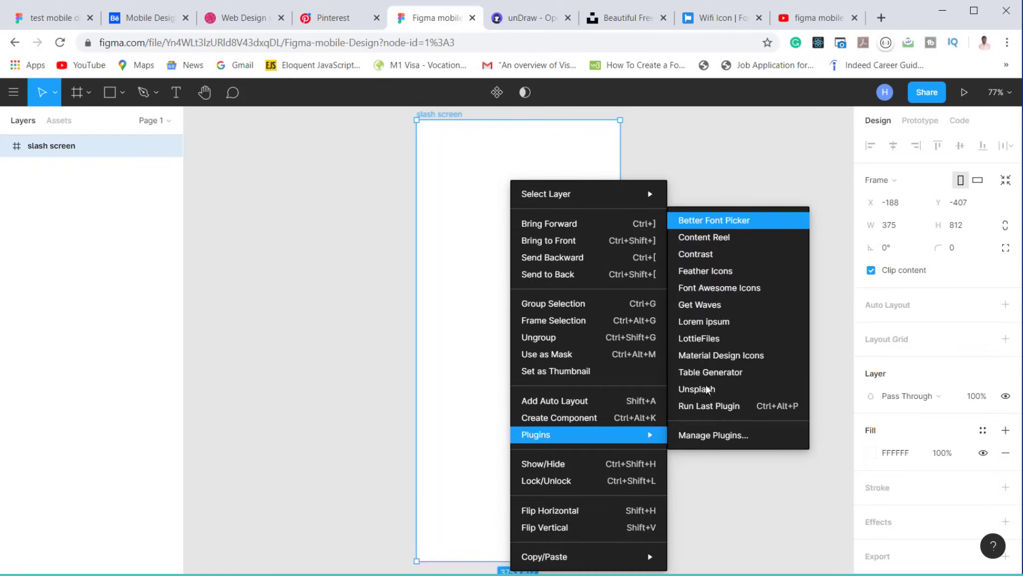
pyautogui.click(13, 93)
pyautogui.click(14, 94)
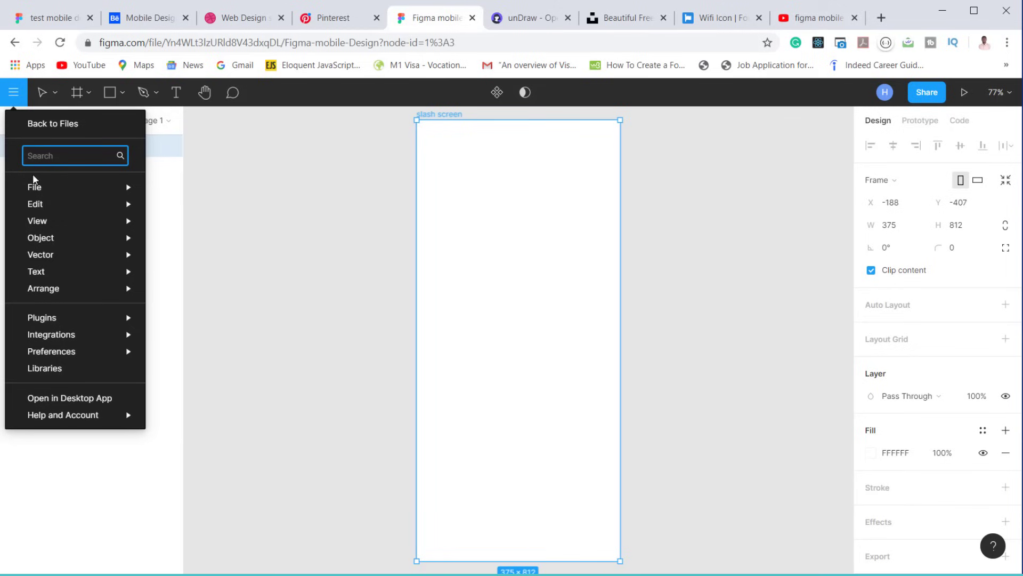
pyautogui.moveTo(108, 324)
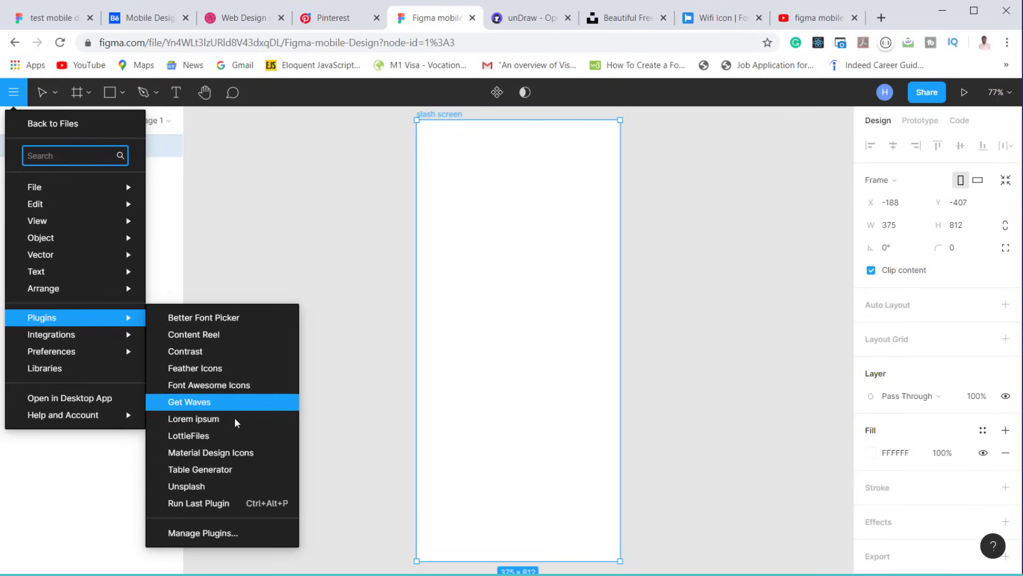
pyautogui.click(517, 309)
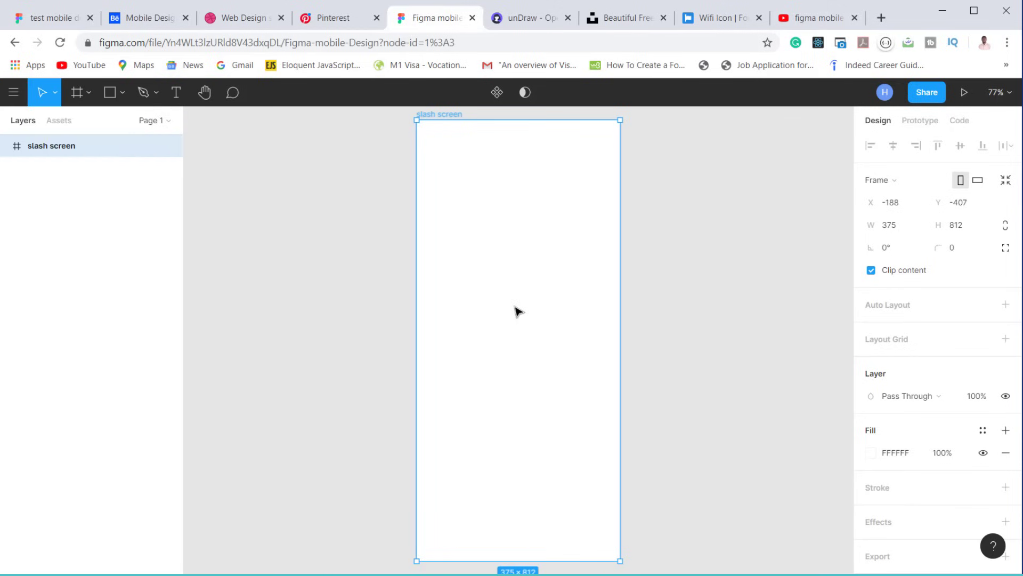
# Step: Run the Font Awesome Icons plugin, search for "sign" and insert the signal icon
pyautogui.rightClick(496, 278)
pyautogui.moveTo(543, 432)
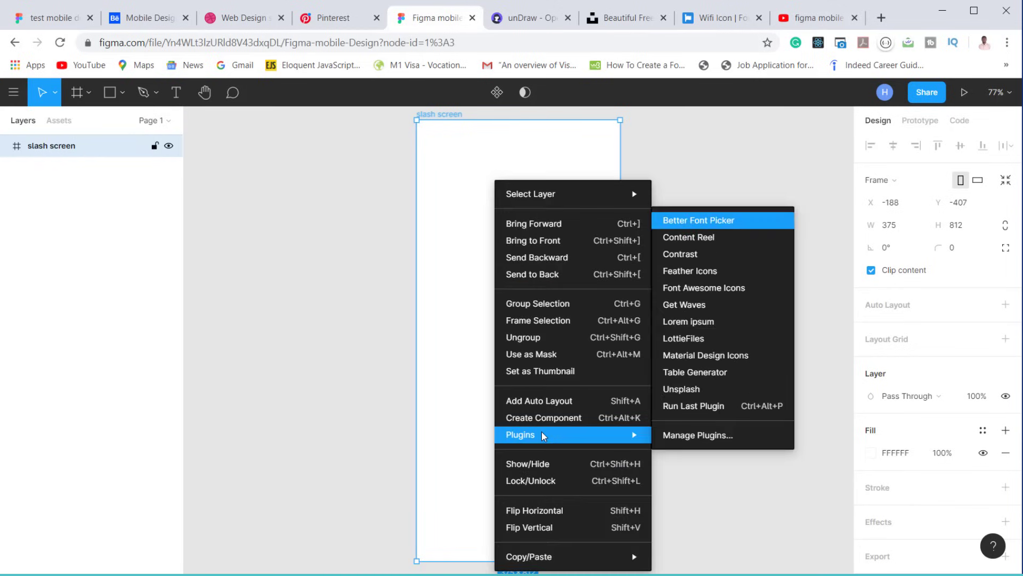
pyautogui.click(692, 288)
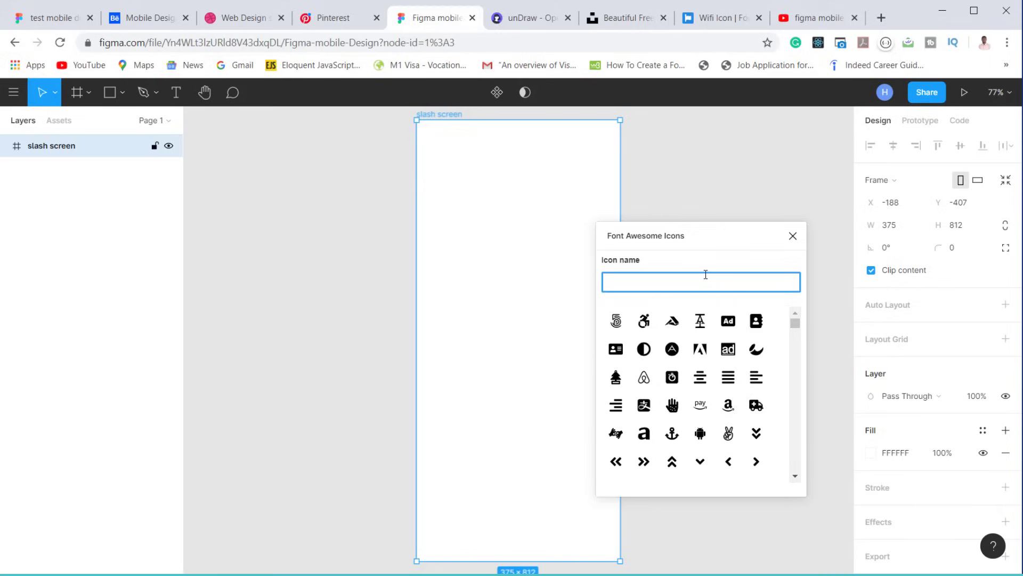
pyautogui.click(705, 275)
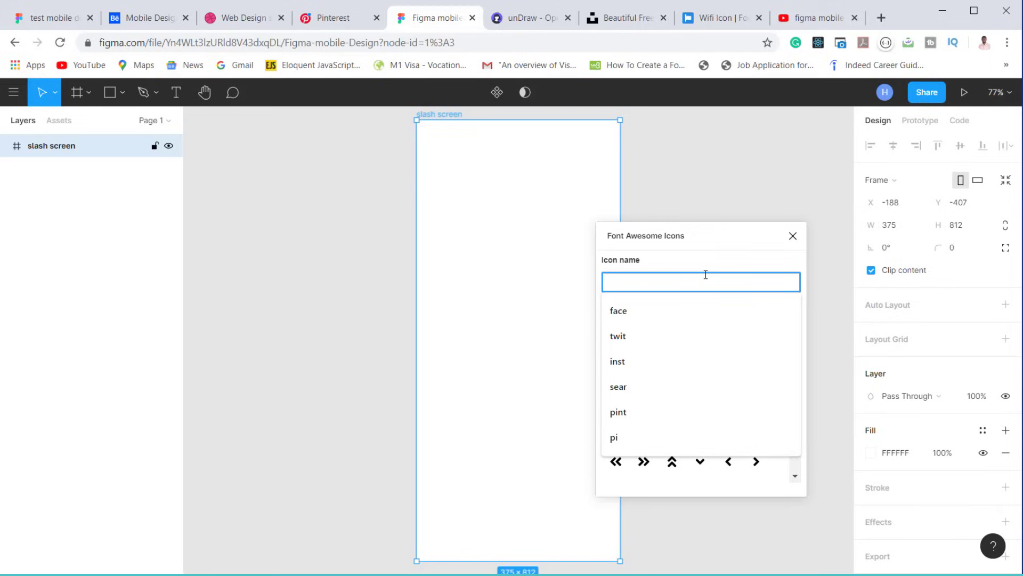
pyautogui.write('sign')
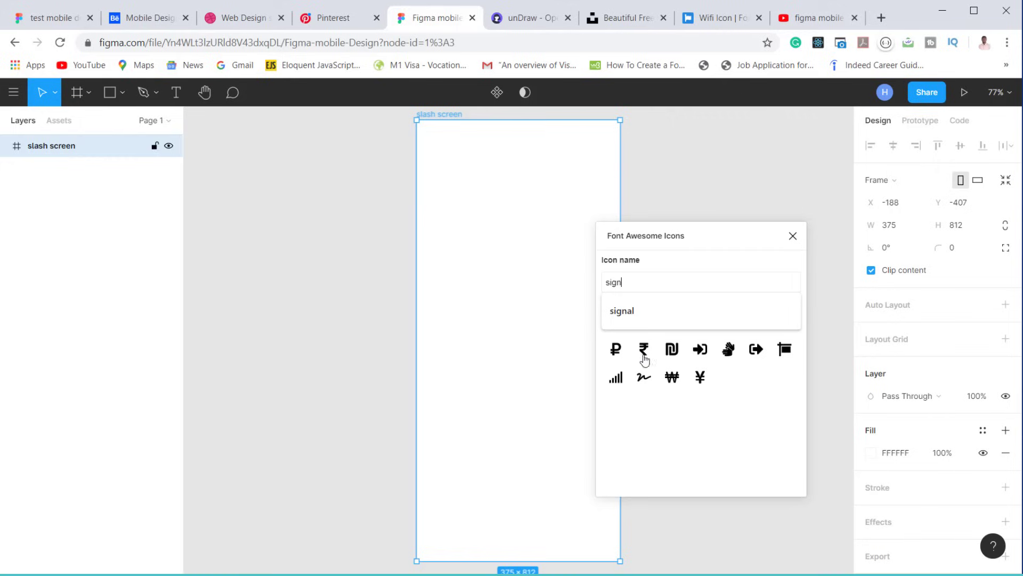
pyautogui.click(616, 378)
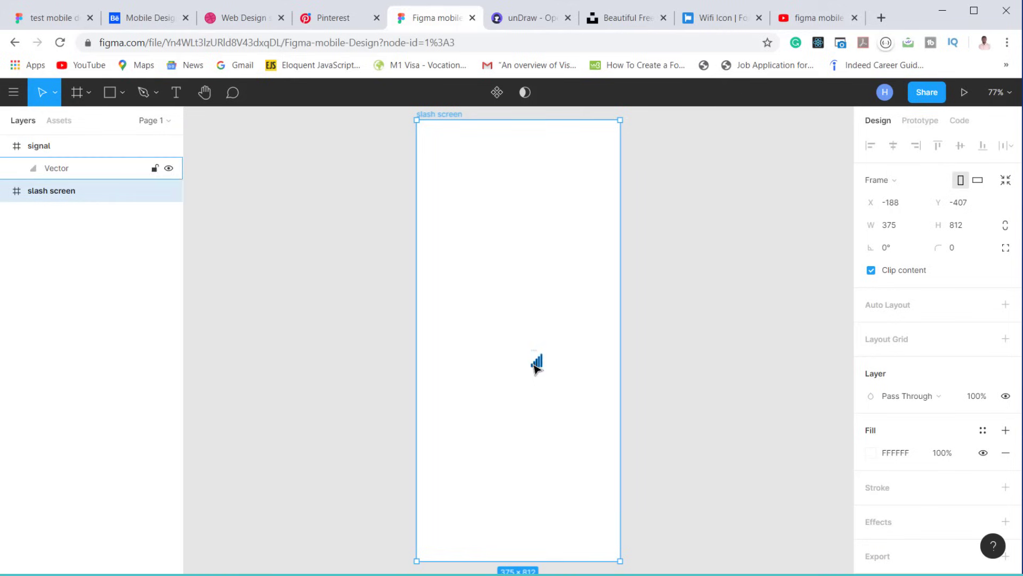
# Step: Insert the wifi icon using the Font Awesome Icons plugin
pyautogui.rightClick(681, 257)
pyautogui.moveTo(692, 312)
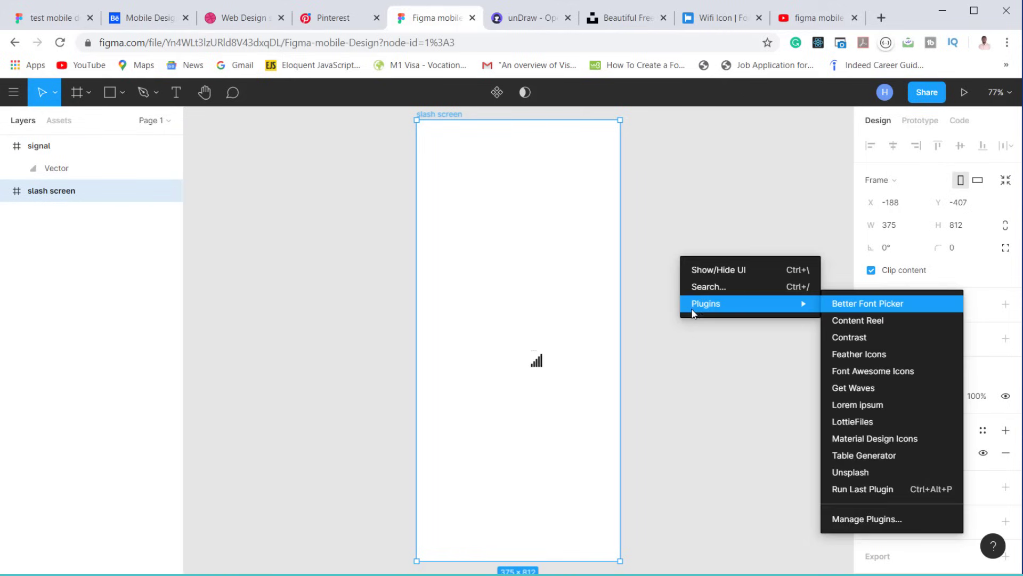
pyautogui.click(869, 377)
pyautogui.click(654, 280)
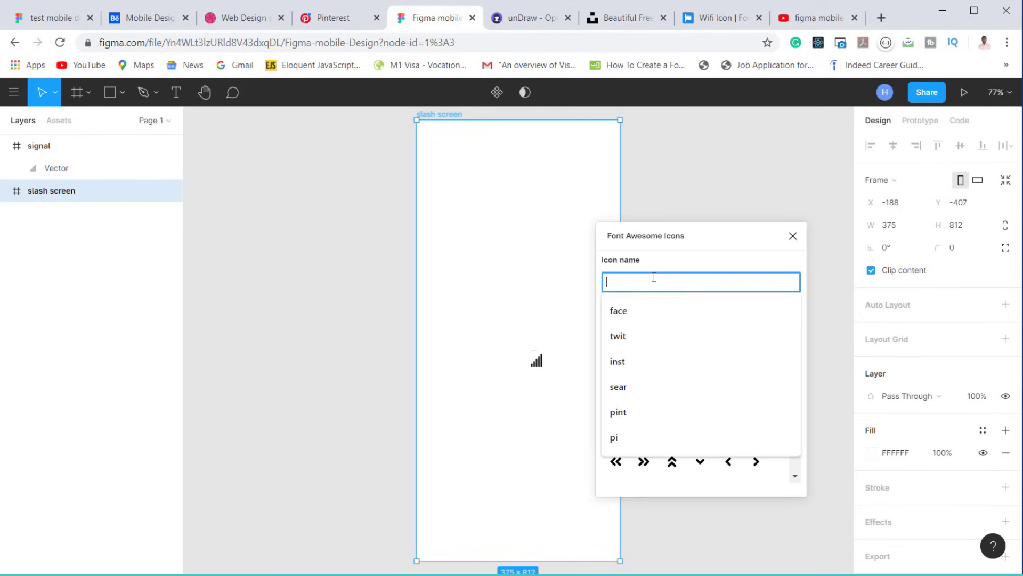
pyautogui.write('wifi')
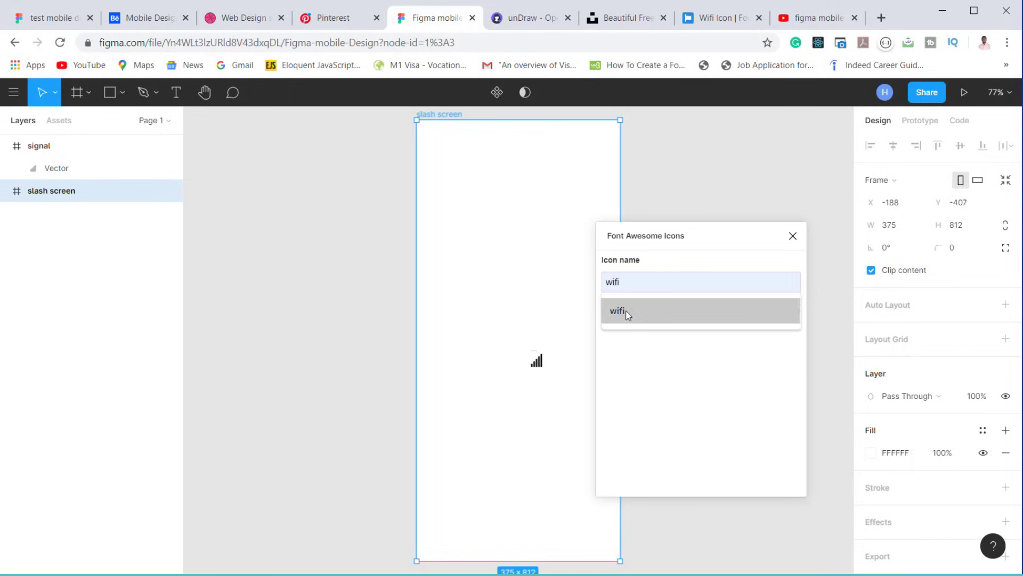
pyautogui.click(624, 311)
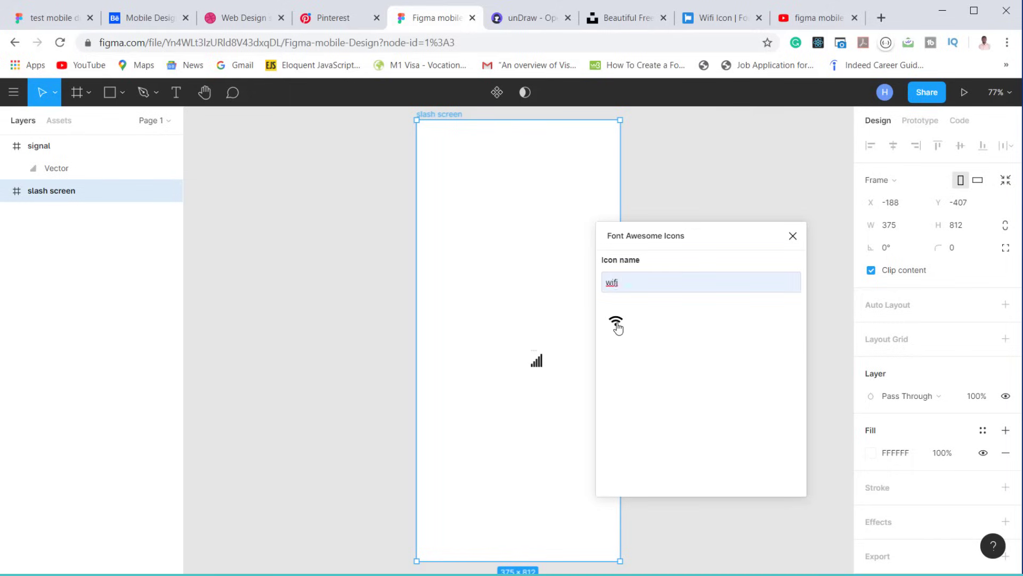
pyautogui.click(617, 325)
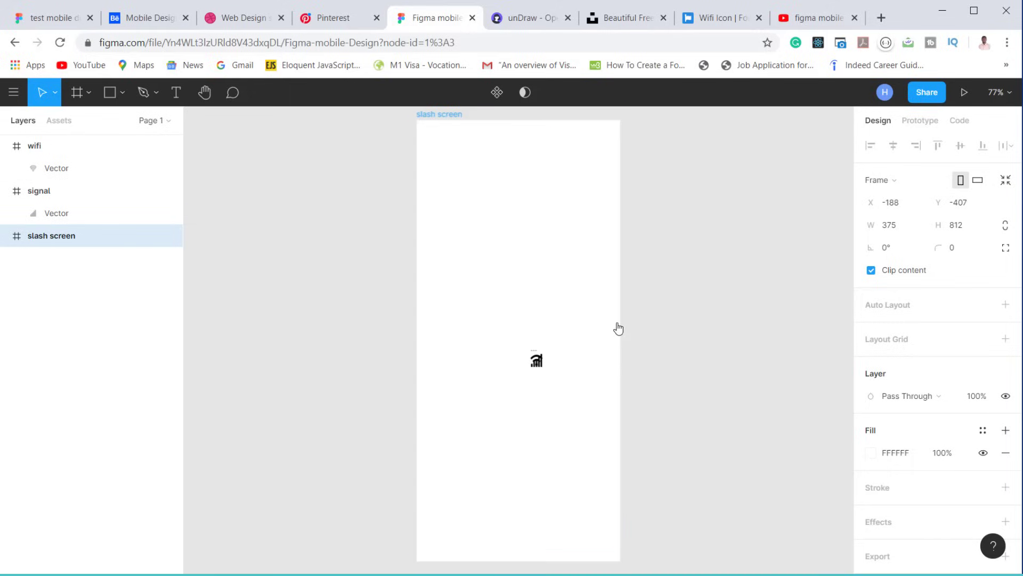
pyautogui.click(68, 146)
pyautogui.click(94, 193)
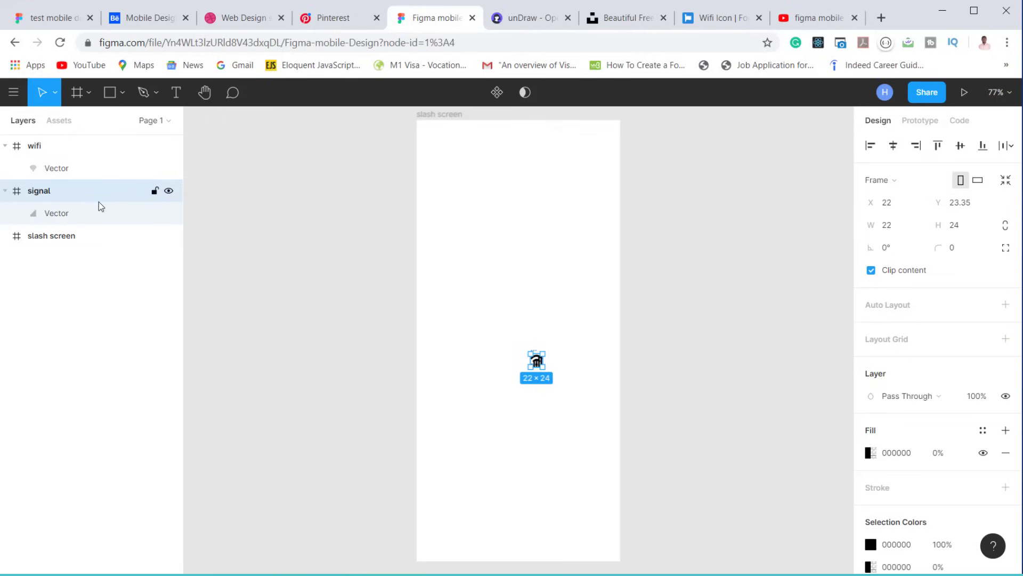
# Step: Search the Font Awesome Icons plugin for "bat" and insert the three-quarters battery icon
pyautogui.rightClick(712, 245)
pyautogui.moveTo(730, 292)
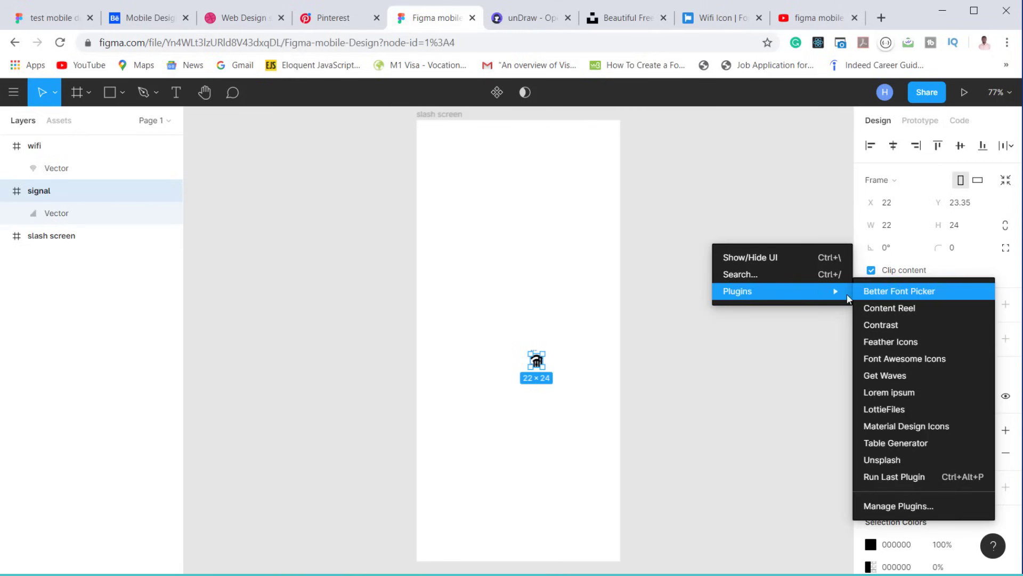
pyautogui.click(881, 359)
pyautogui.click(640, 280)
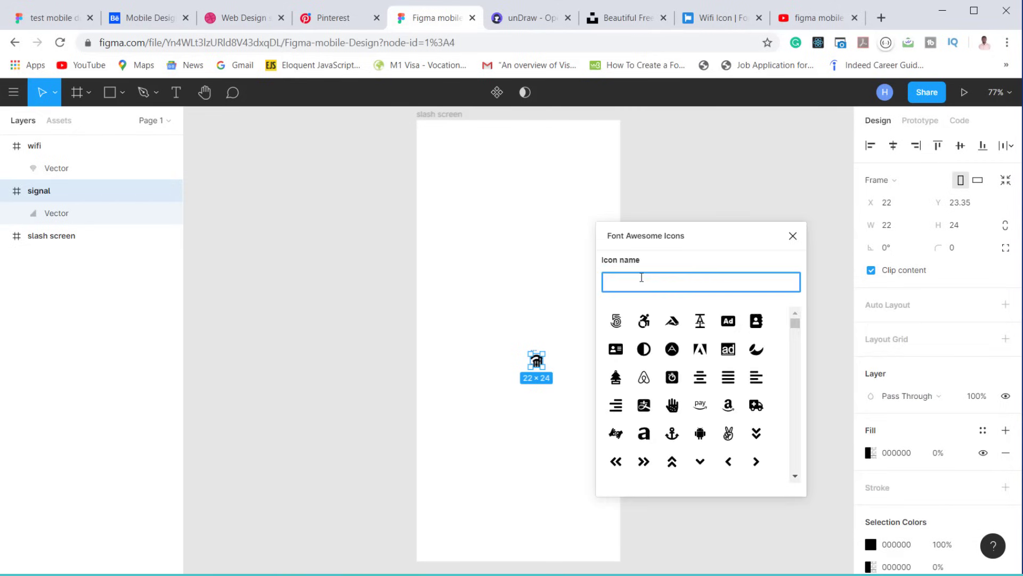
pyautogui.write('bat')
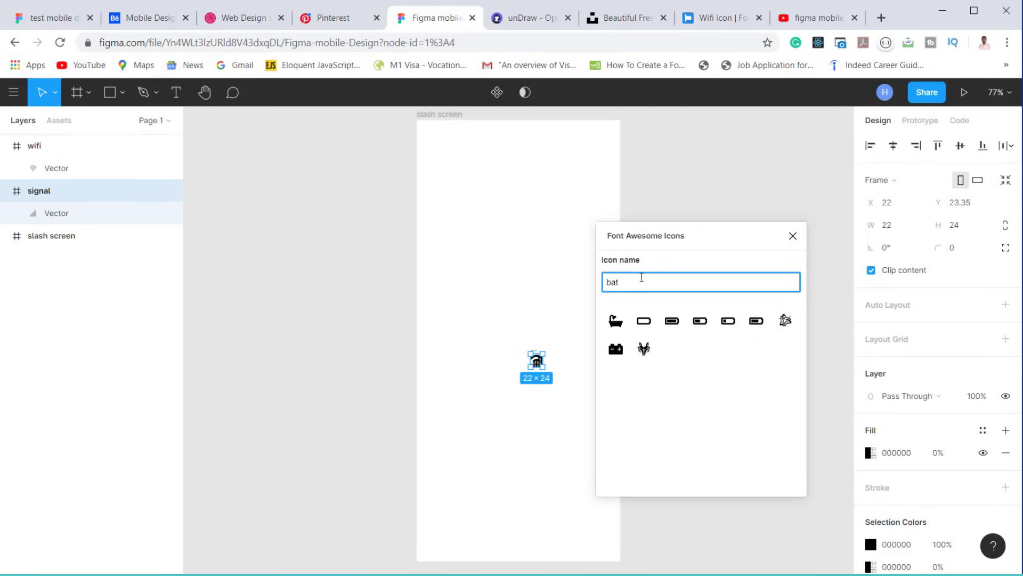
pyautogui.click(757, 321)
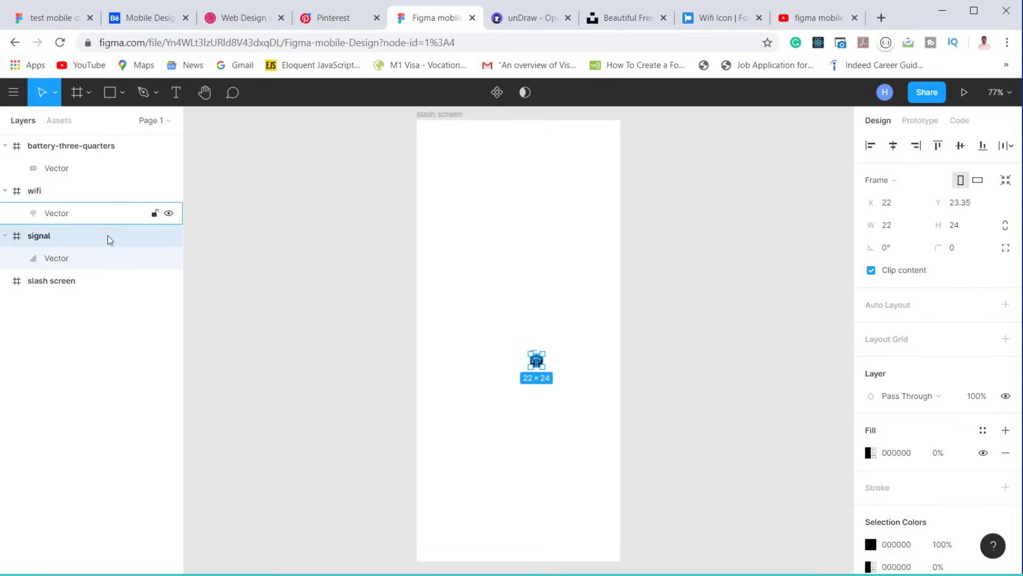
# Step: Collapse the signal, wifi and battery-three-quarters layers and select the slash screen frame
pyautogui.click(6, 235)
pyautogui.click(7, 197)
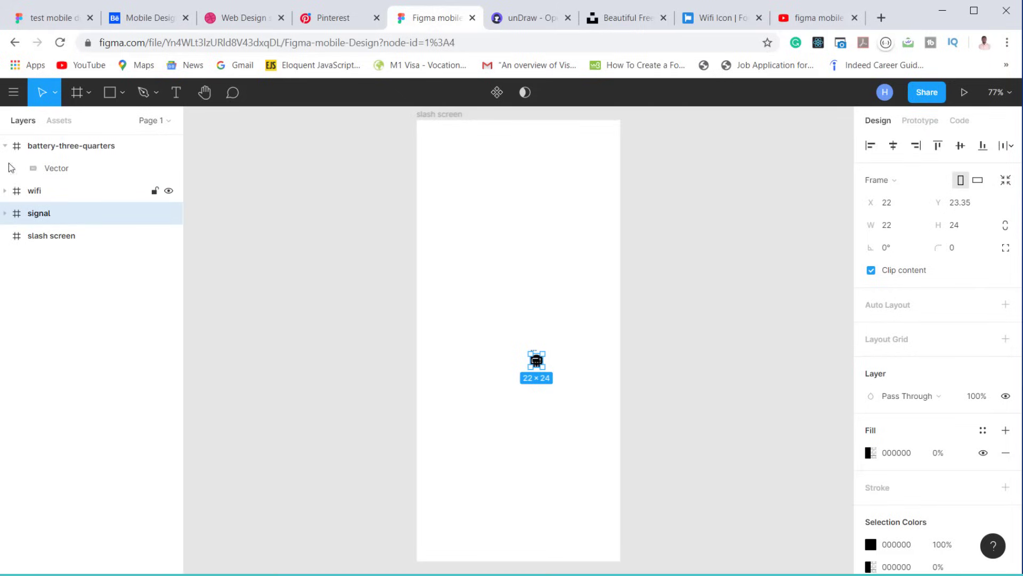
pyautogui.click(6, 154)
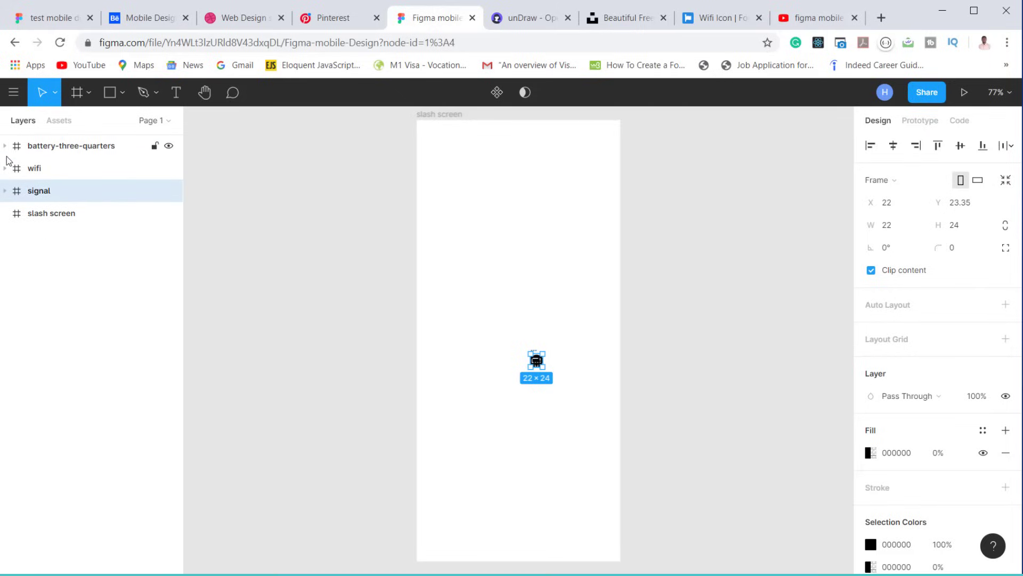
pyautogui.click(17, 218)
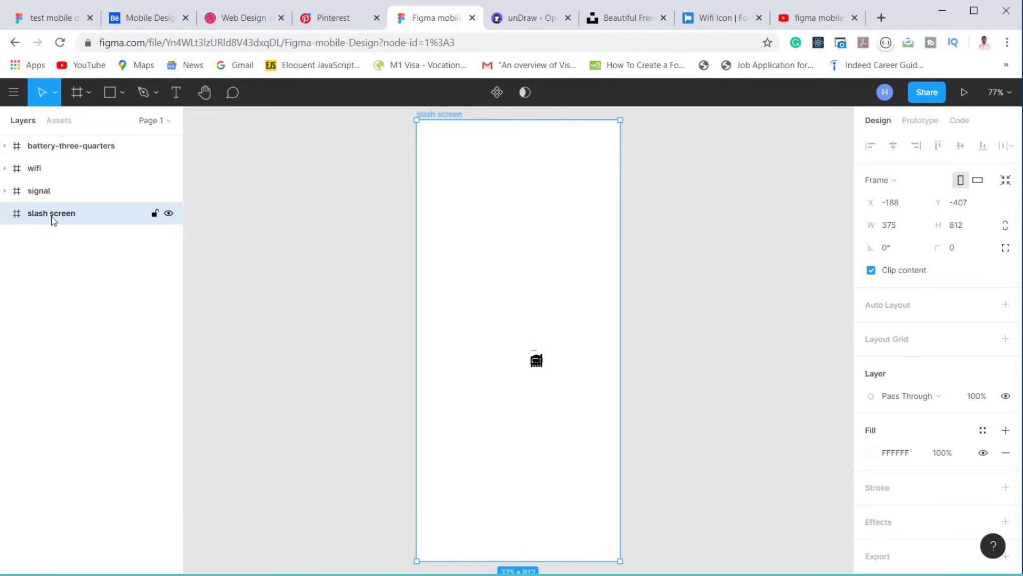
pyautogui.moveTo(46, 195); pyautogui.dragTo(47, 227)
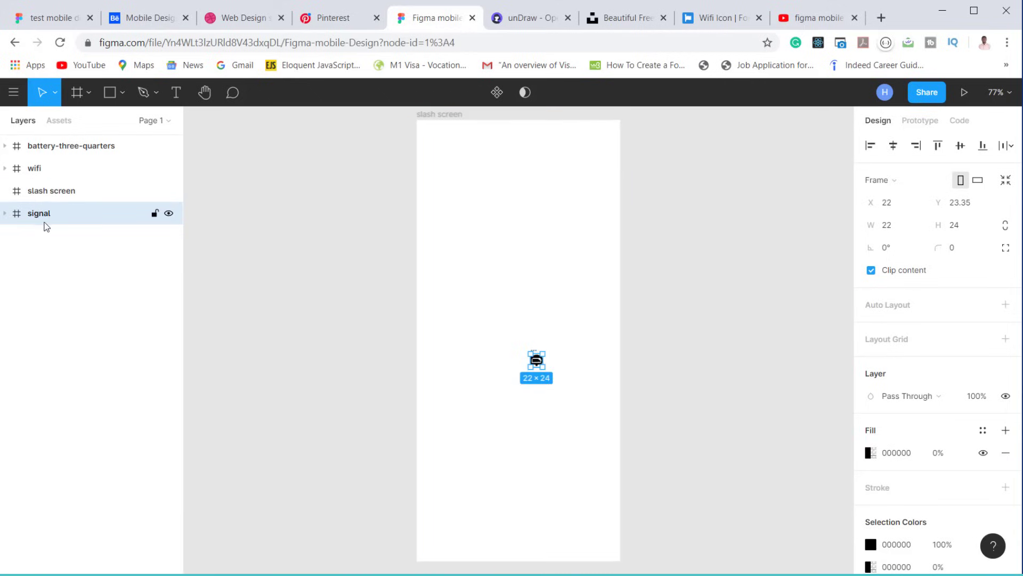
pyautogui.click(4, 213)
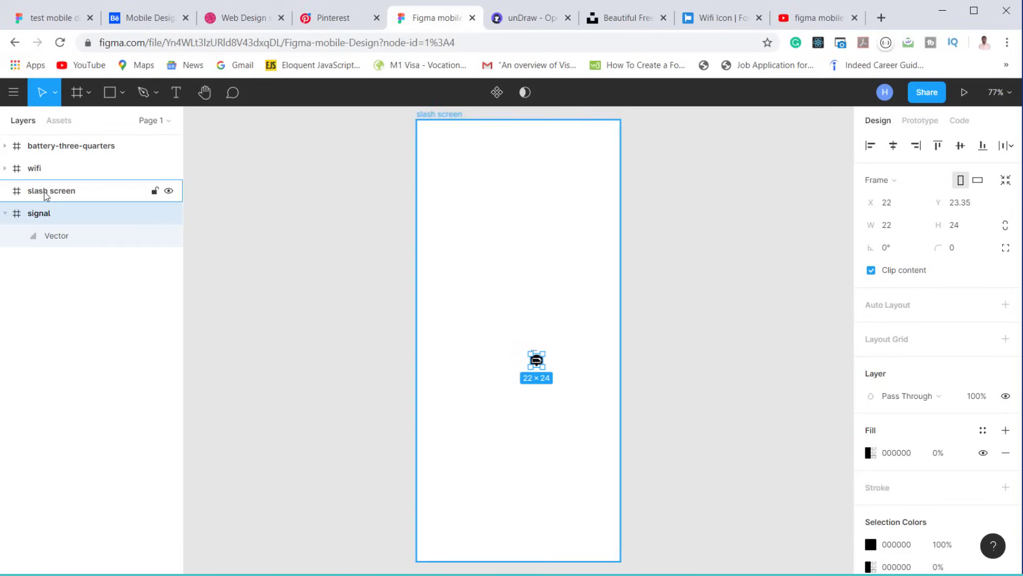
pyautogui.hotkey('ctrl', ']')
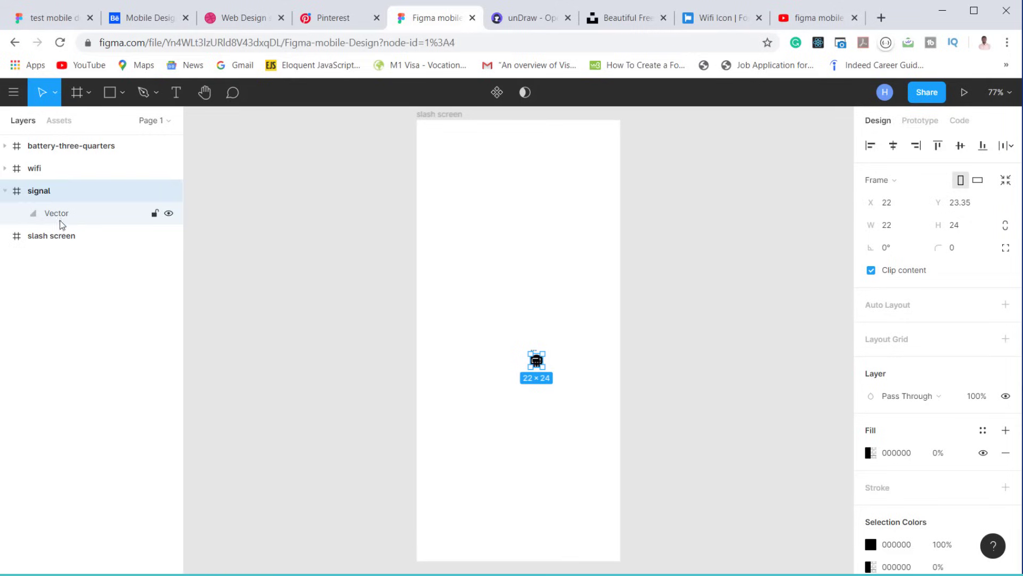
pyautogui.click(58, 235)
pyautogui.click(5, 191)
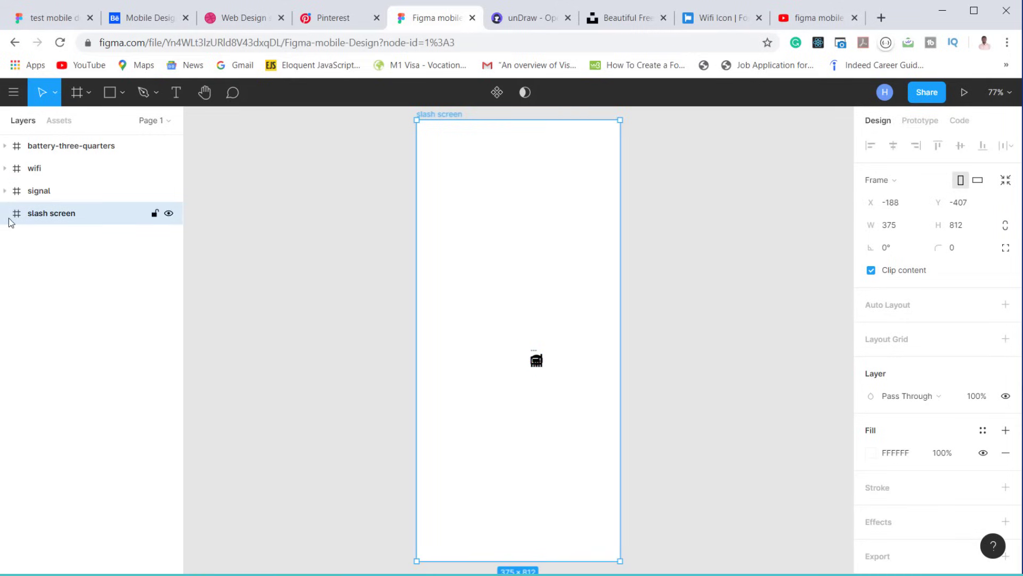
# Step: Nest the signal, wifi and battery-three-quarters layers inside the slash screen frame, in that order
pyautogui.moveTo(22, 193); pyautogui.dragTo(56, 237)
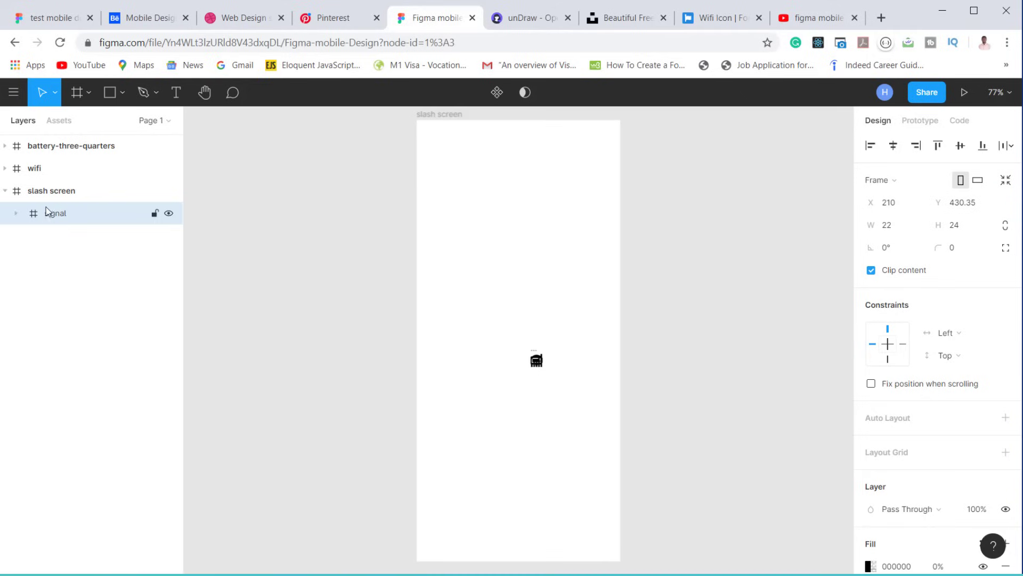
pyautogui.moveTo(55, 169); pyautogui.dragTo(60, 226)
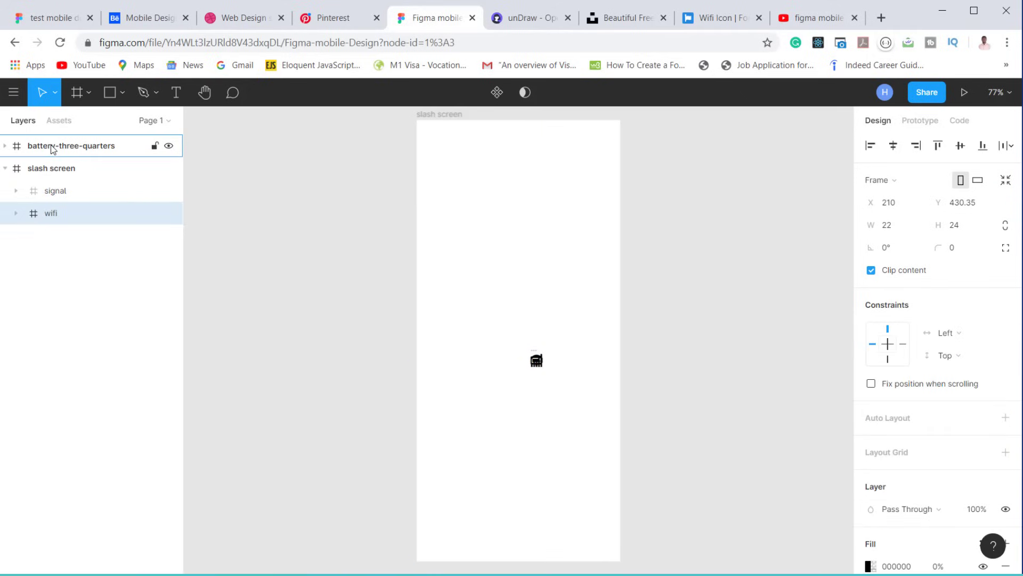
pyautogui.moveTo(52, 149); pyautogui.dragTo(71, 229)
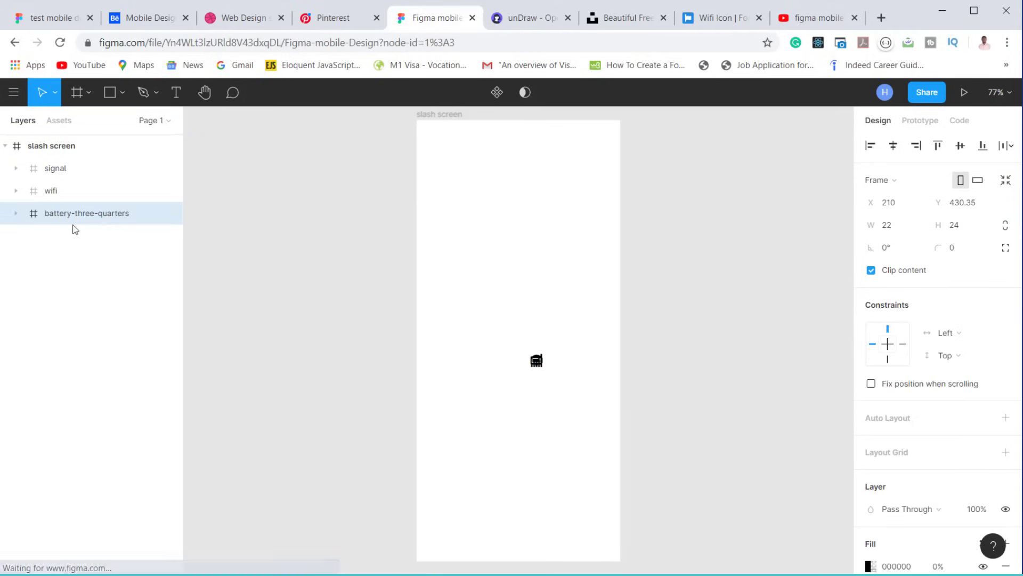
pyautogui.click(55, 168)
pyautogui.click(63, 193)
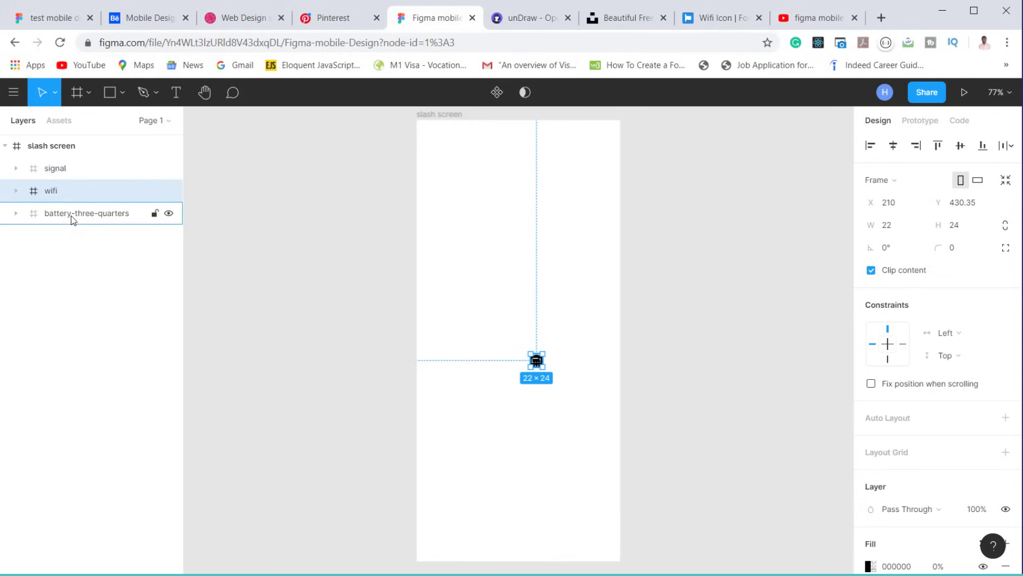
pyautogui.click(71, 215)
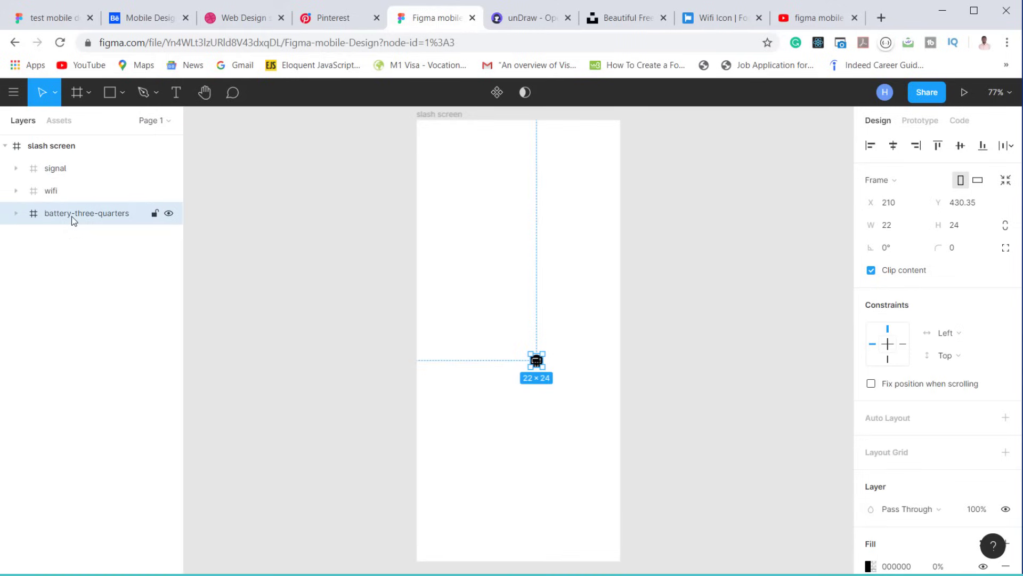
# Step: Arrange the signal, wifi and battery icons in a row near the slash screen's upper edge, at about Y 20
pyautogui.click(68, 166)
pyautogui.moveTo(537, 362); pyautogui.dragTo(544, 133)
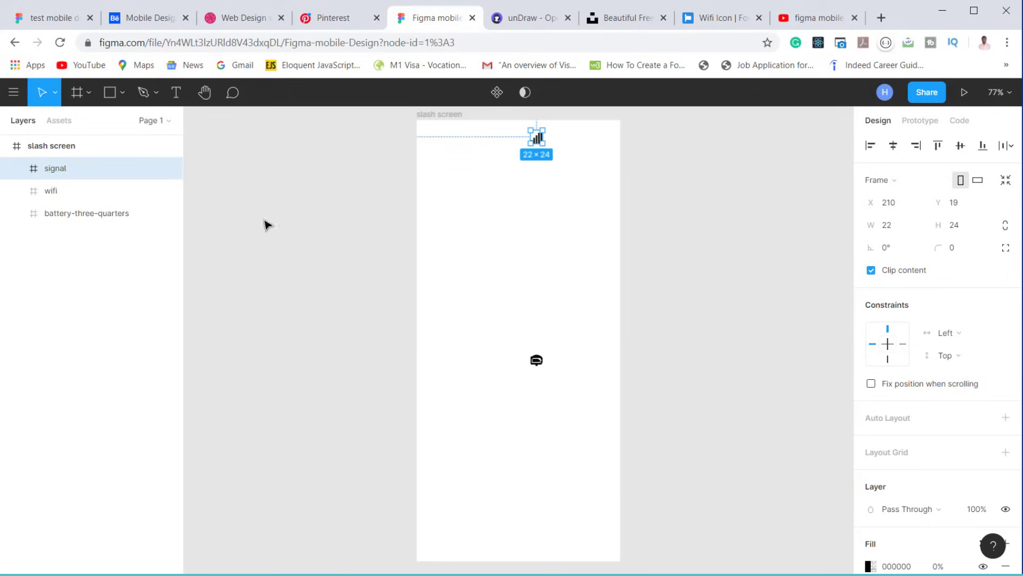
pyautogui.click(107, 193)
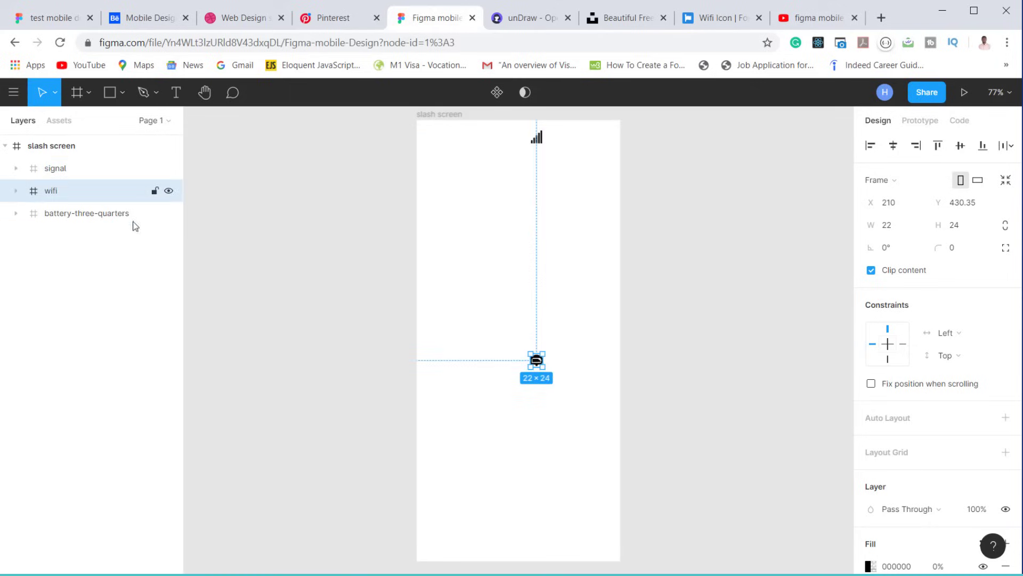
pyautogui.moveTo(540, 368); pyautogui.dragTo(561, 145)
pyautogui.click(537, 361)
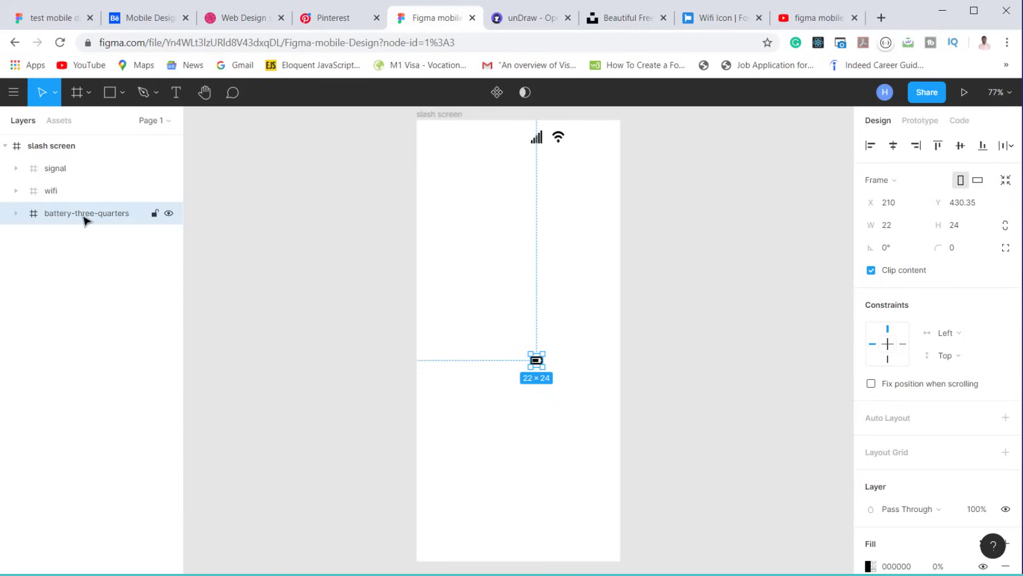
pyautogui.moveTo(537, 361); pyautogui.dragTo(582, 144)
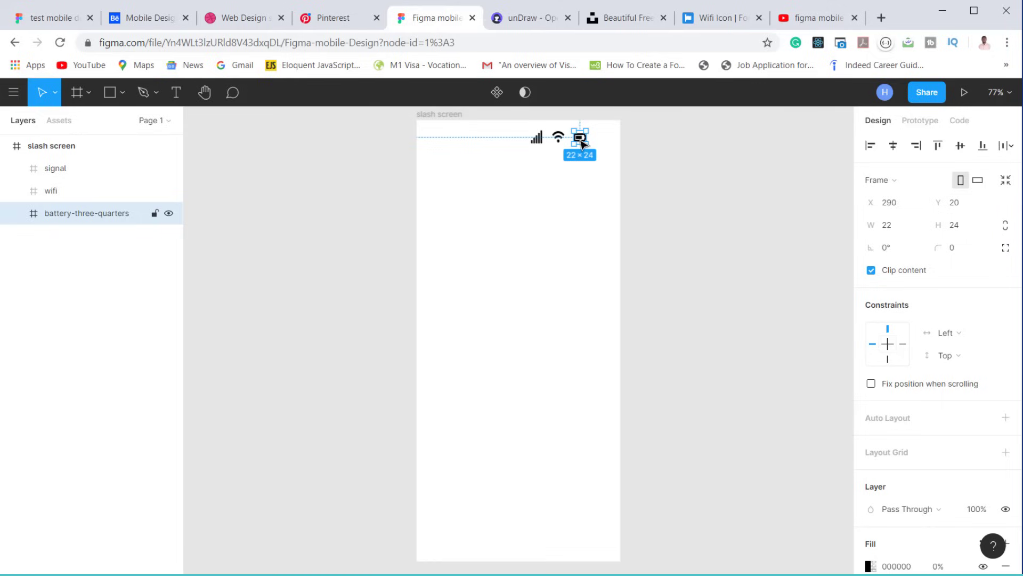
# Step: Add a layout grid of 6 columns with a margin of 25 to the slash screen frame
pyautogui.click(440, 120)
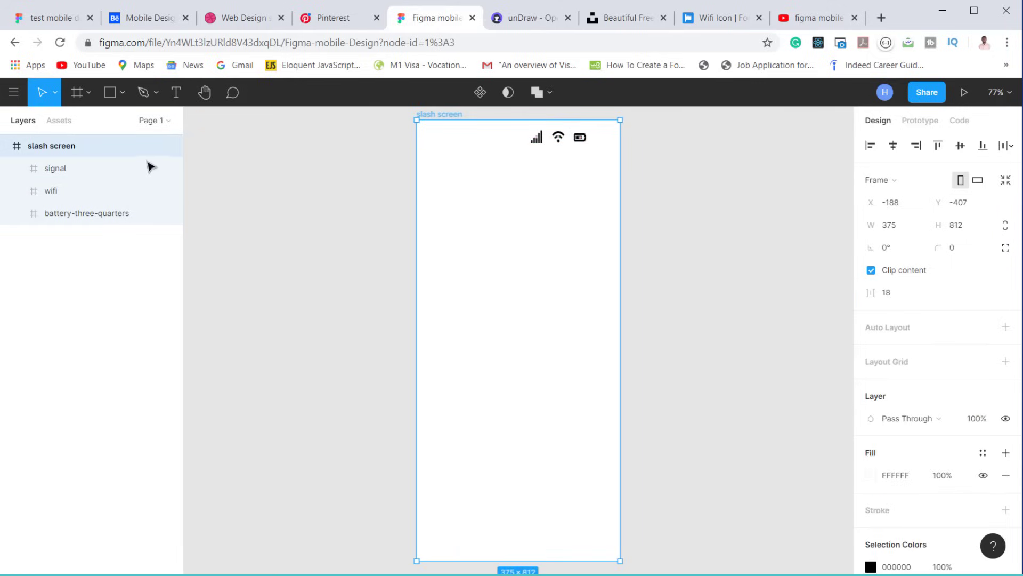
pyautogui.scroll(-3, 986, 409)
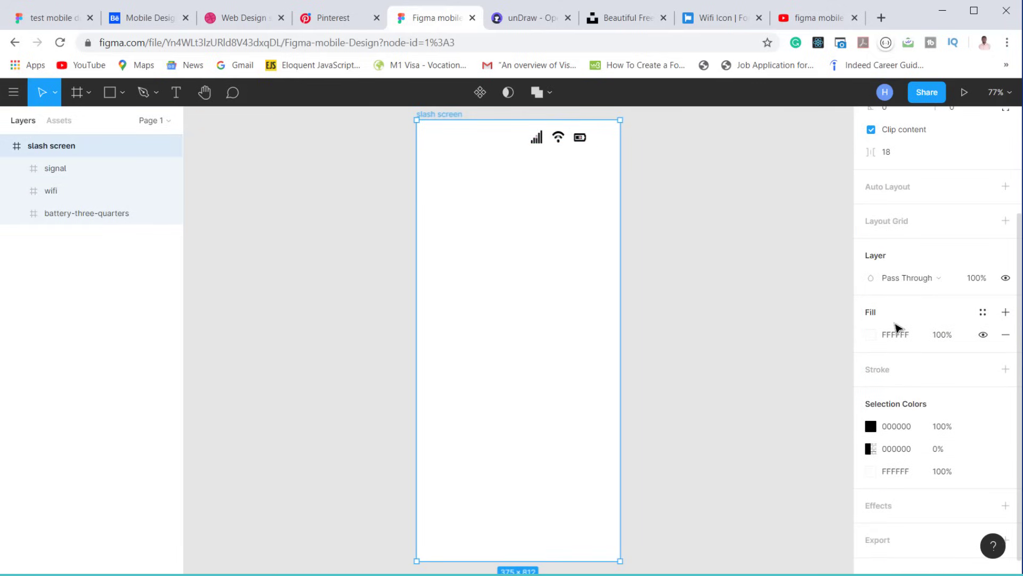
pyautogui.scroll(3, 891, 310)
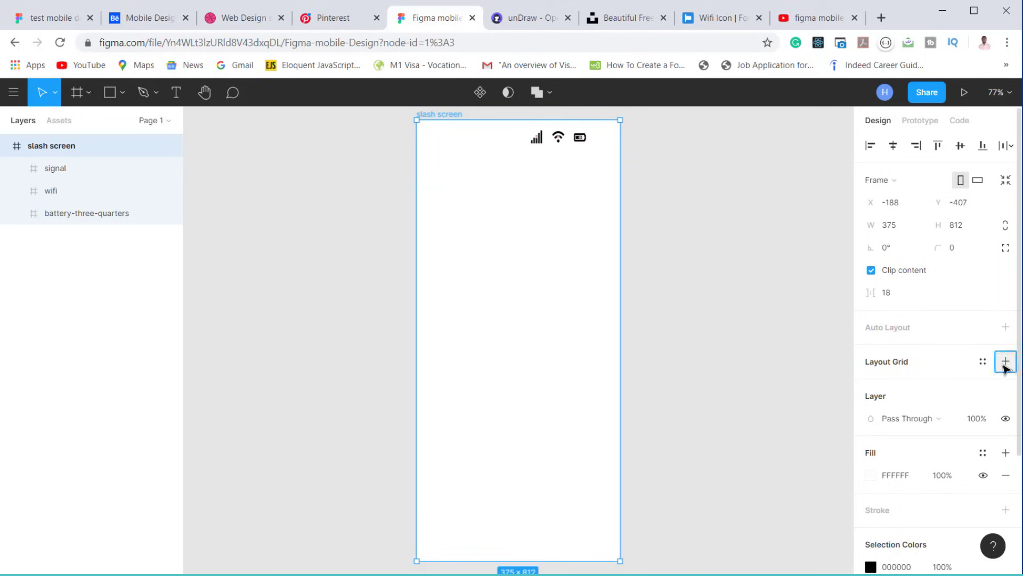
pyautogui.click(1005, 362)
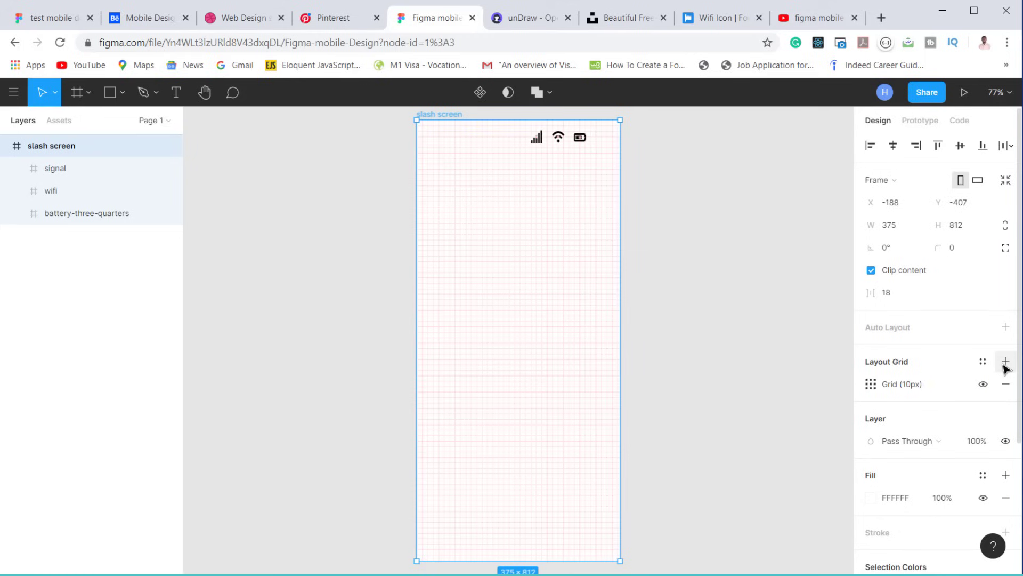
pyautogui.click(870, 385)
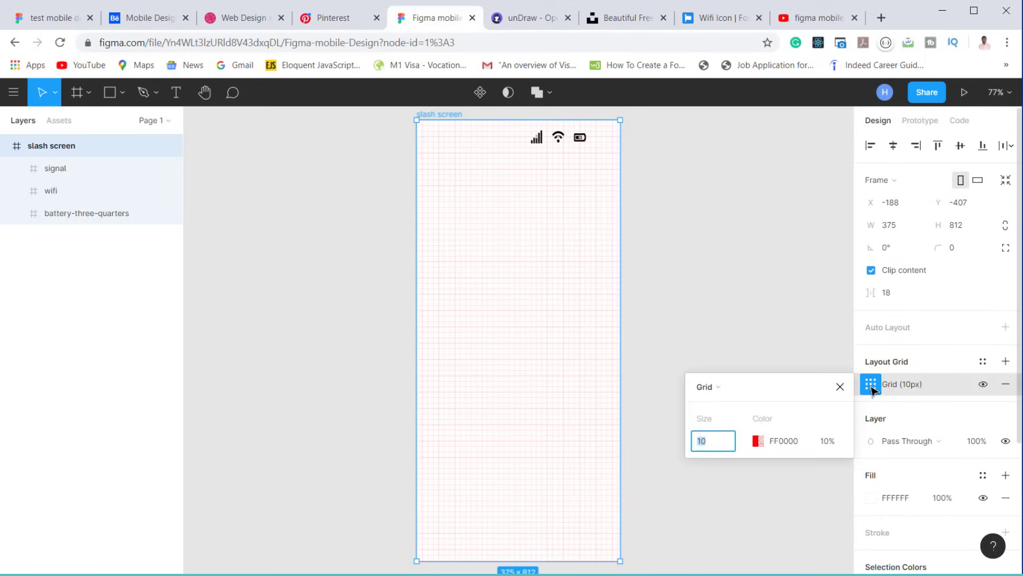
pyautogui.click(713, 389)
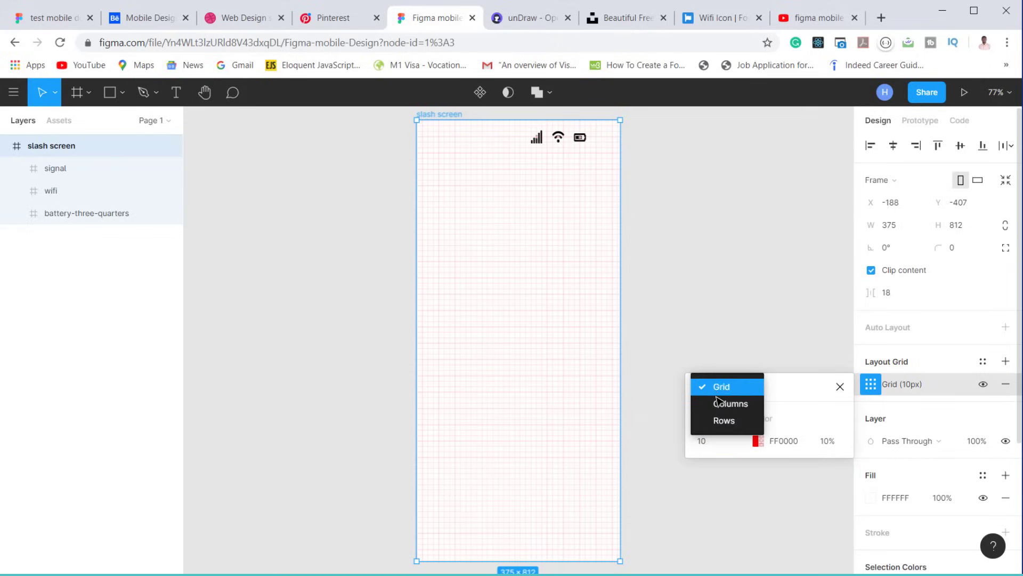
pyautogui.click(720, 403)
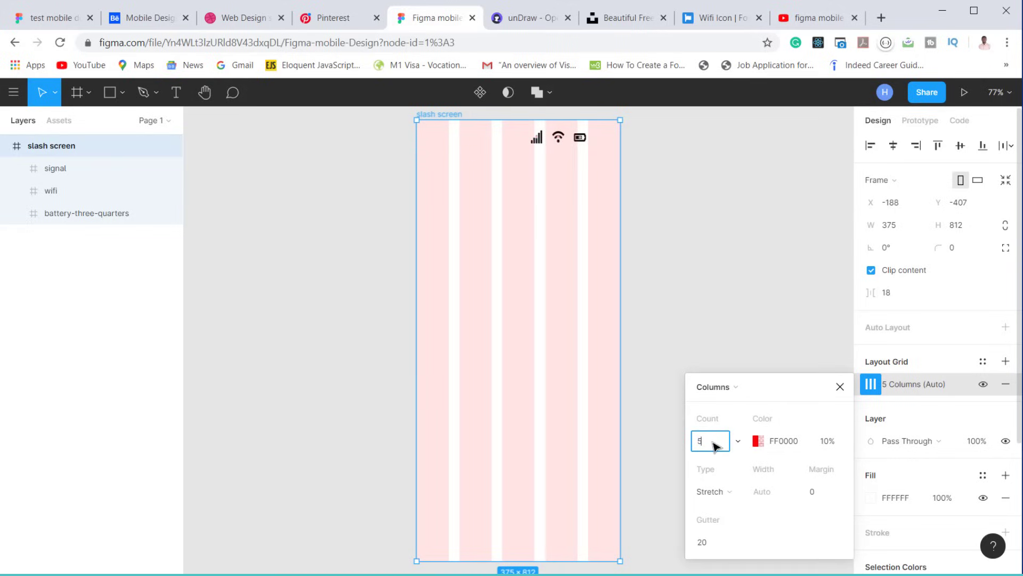
pyautogui.write('6')
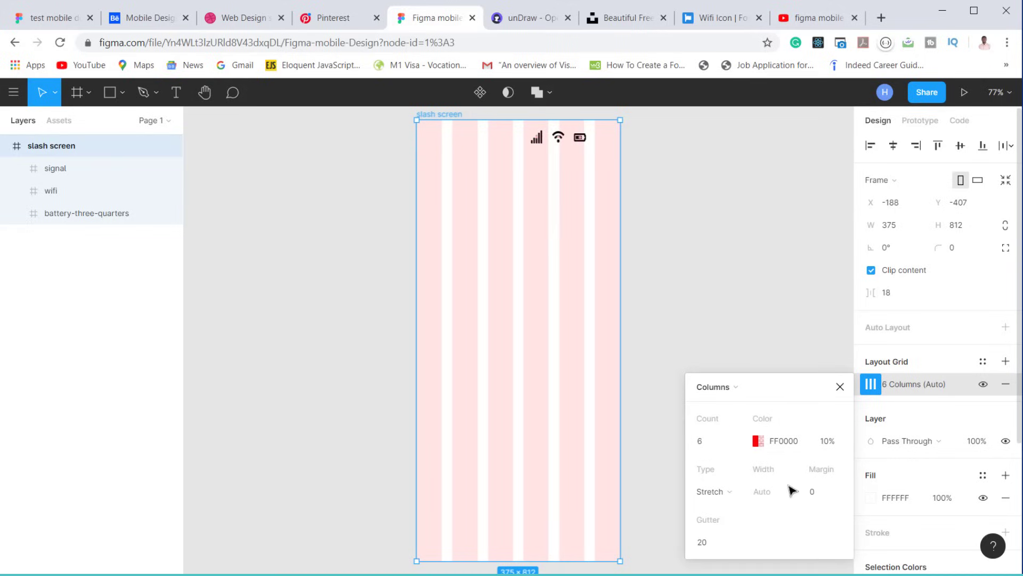
pyautogui.click(822, 493)
pyautogui.write('25')
pyautogui.press('Return')
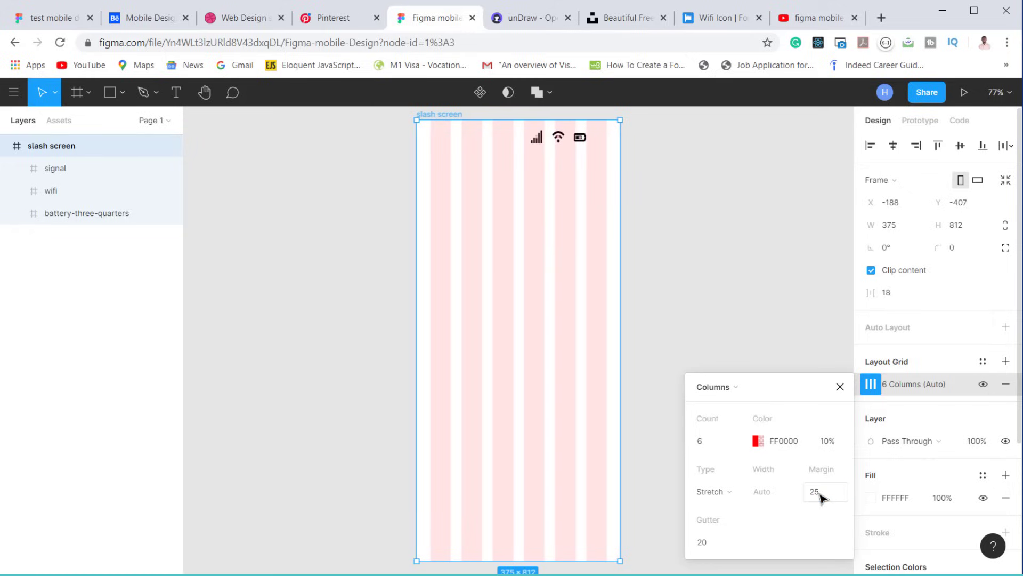
pyautogui.click(840, 387)
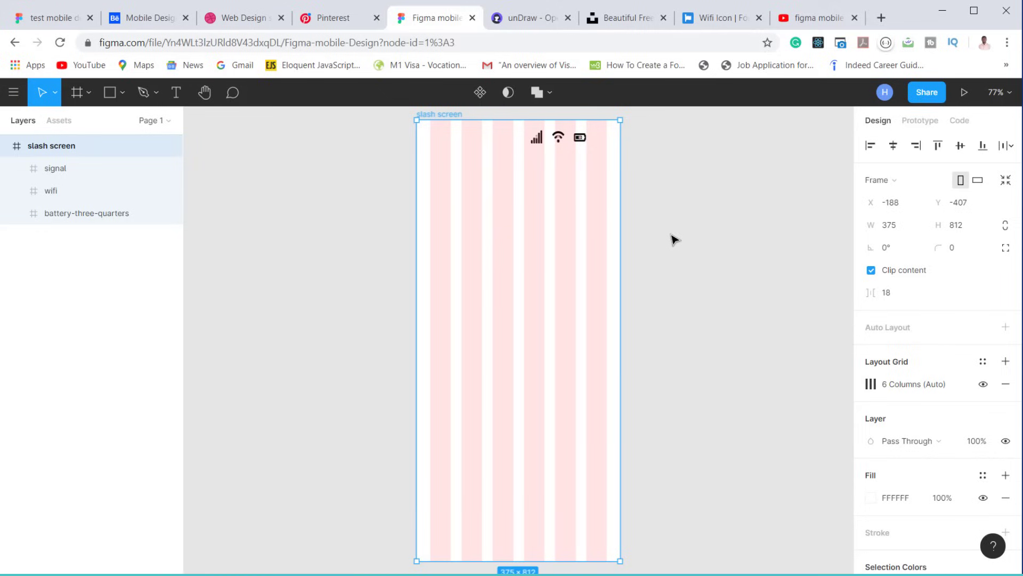
# Step: Preview the slash screen prototype to check the status icons against the phone's notch, and return to the design file
pyautogui.click(580, 142)
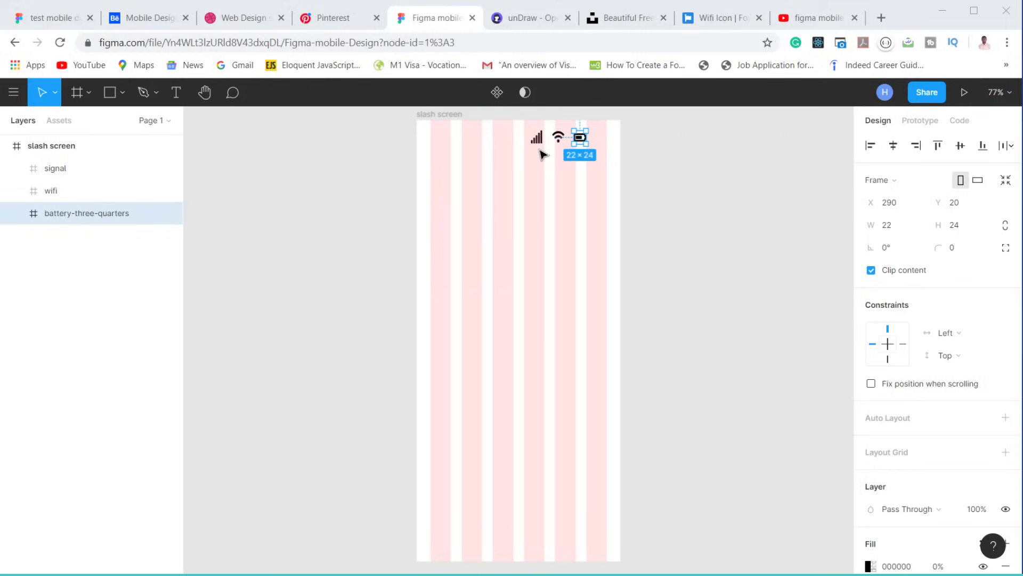
pyautogui.click(960, 95)
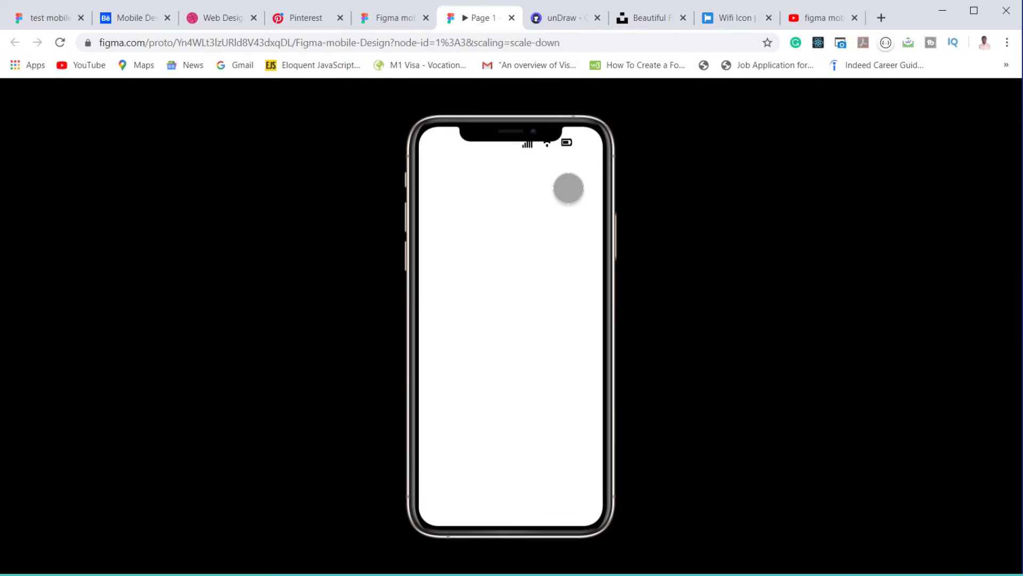
pyautogui.click(389, 25)
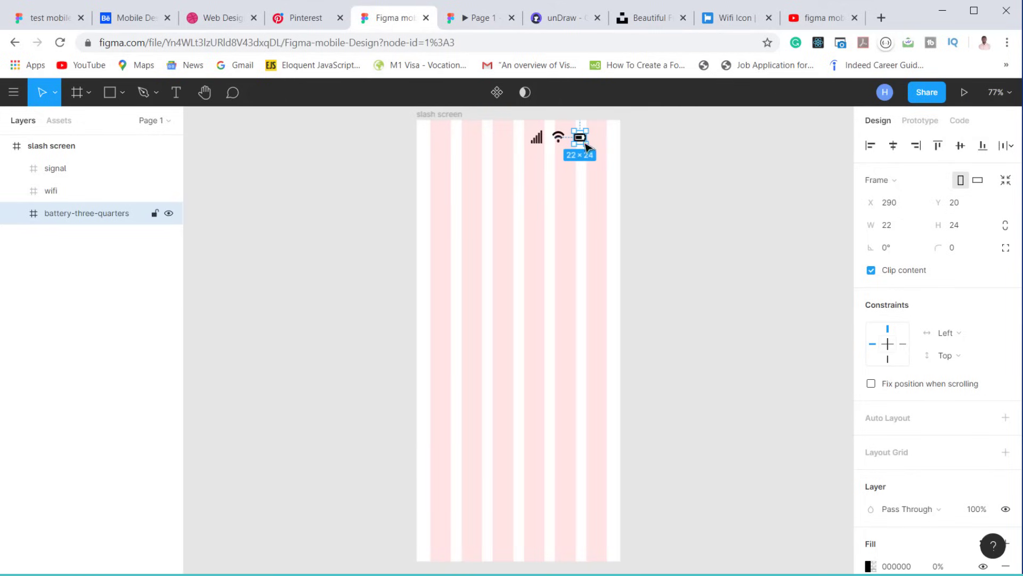
# Step: Move the battery, wifi and signal icons to Y 13, with the battery ending at the last grid column's right edge, and check the prototype preview
pyautogui.scroll(3, 584, 139)
pyautogui.scroll(3, 583, 114)
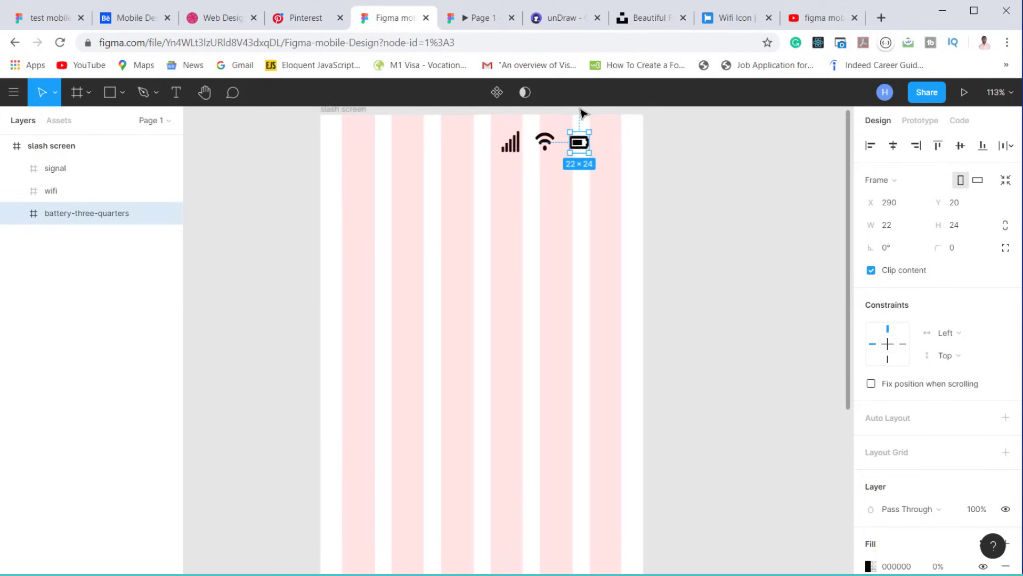
pyautogui.scroll(2, 587, 142)
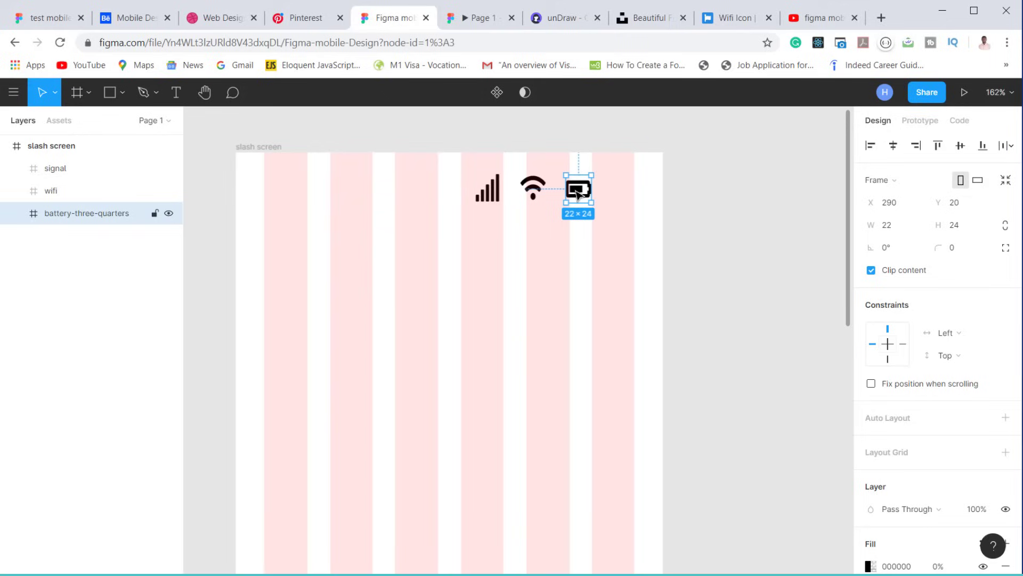
pyautogui.moveTo(578, 194); pyautogui.dragTo(621, 186)
pyautogui.moveTo(533, 196); pyautogui.dragTo(585, 188)
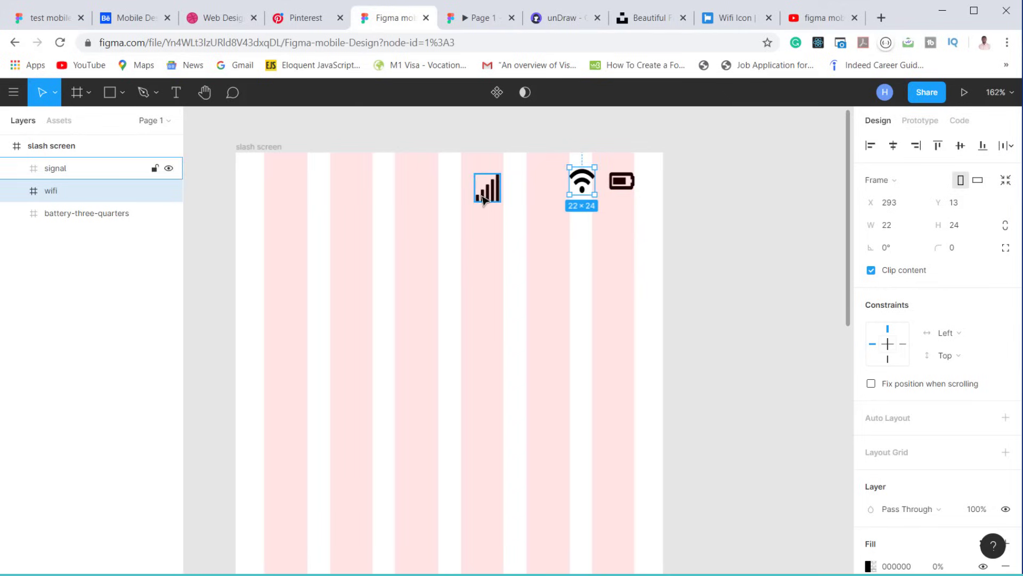
pyautogui.moveTo(493, 198); pyautogui.dragTo(546, 192)
pyautogui.click(464, 19)
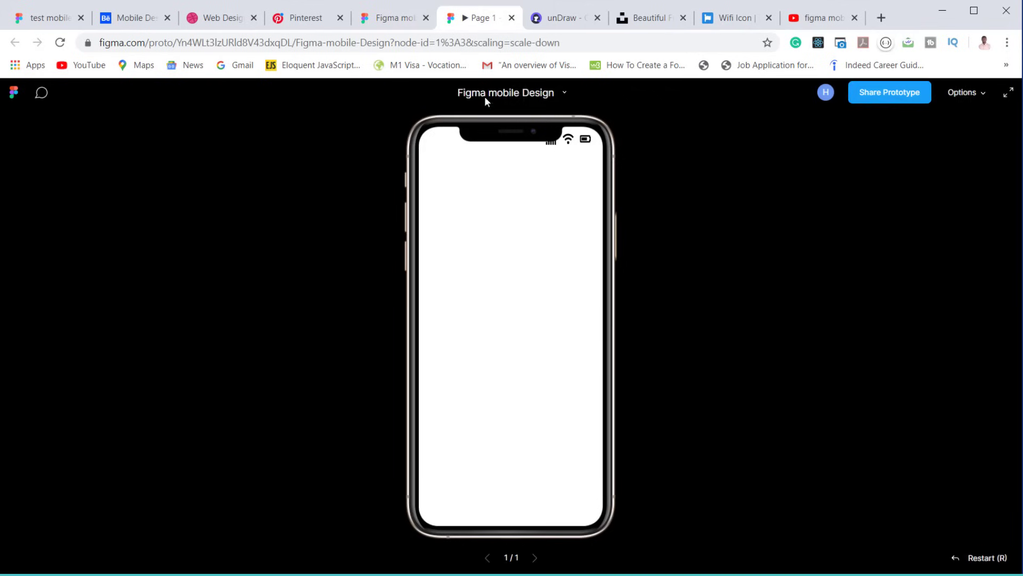
# Step: Scale the signal, wifi and battery icons together to about 68 × 17.74 and check them in the prototype preview
pyautogui.click(393, 17)
pyautogui.keyDown('shift'); pyautogui.click(586, 179); pyautogui.keyUp('shift')
pyautogui.keyDown('shift'); pyautogui.click(627, 190); pyautogui.keyUp('shift')
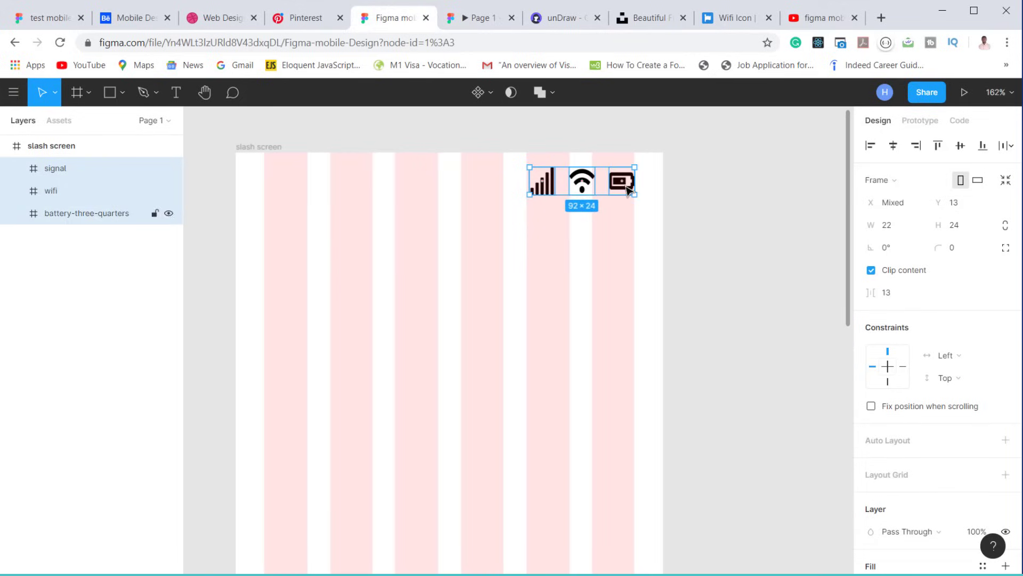
pyautogui.click(55, 93)
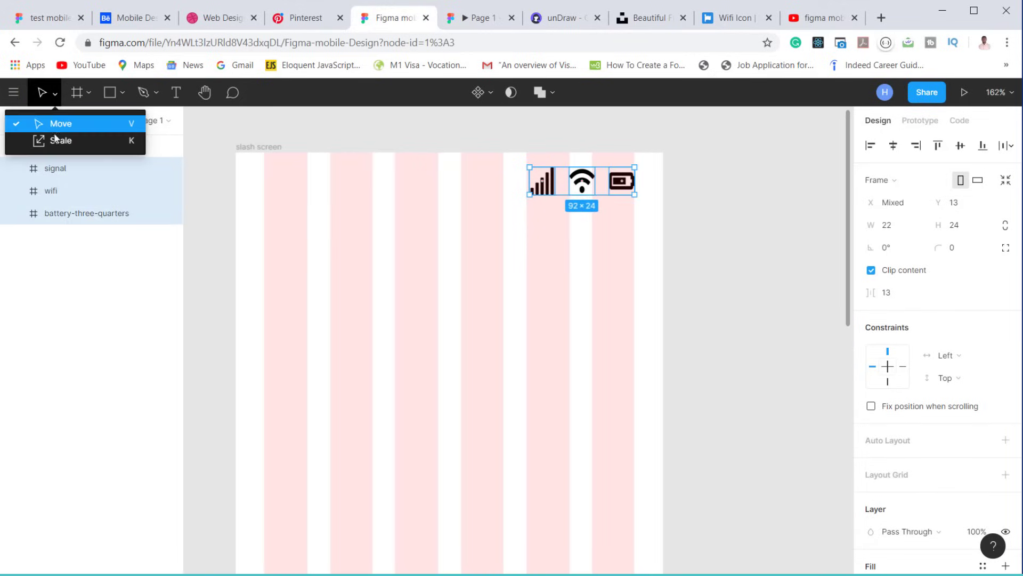
pyautogui.click(59, 141)
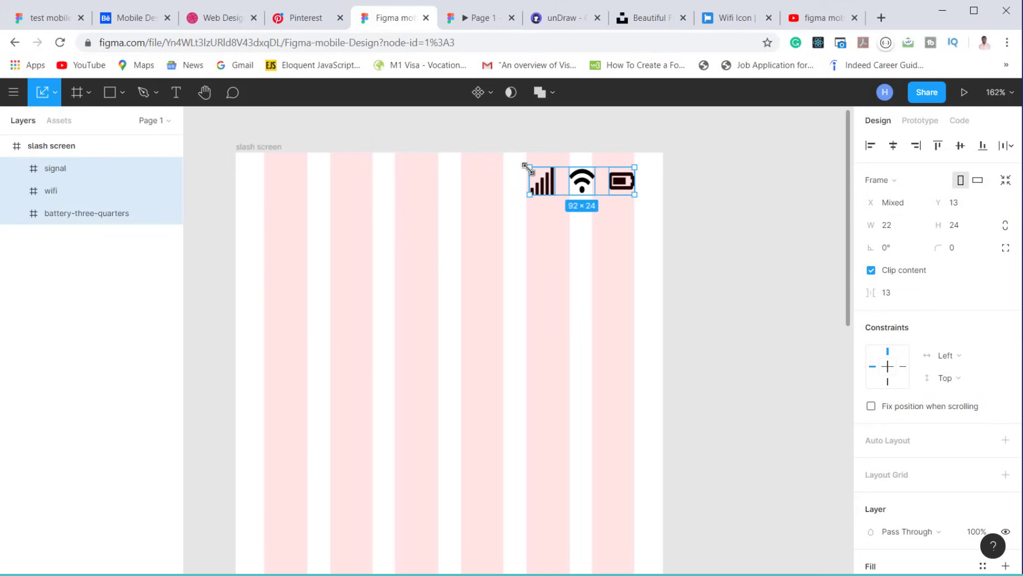
pyautogui.moveTo(528, 169); pyautogui.dragTo(555, 175)
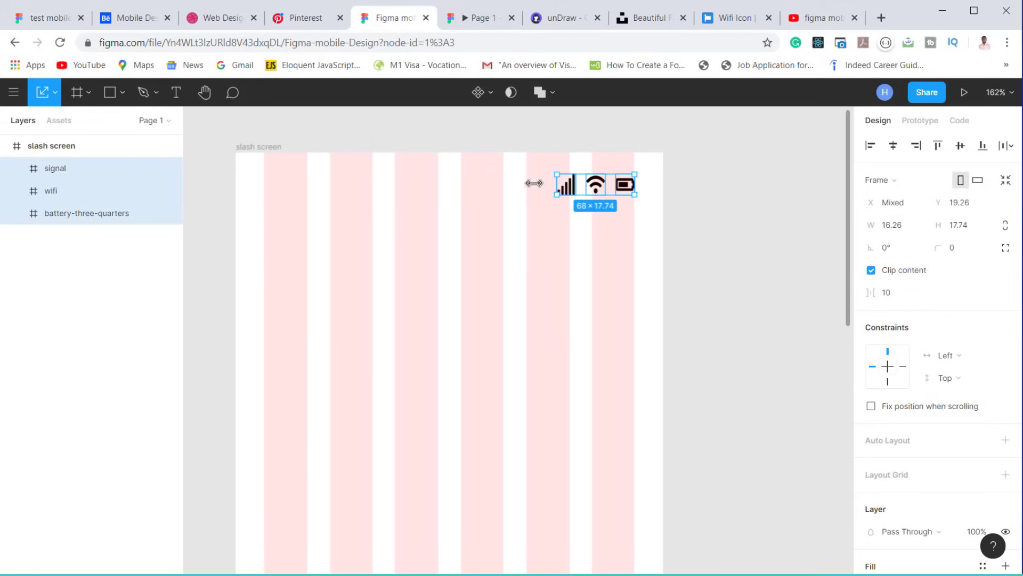
pyautogui.click(474, 19)
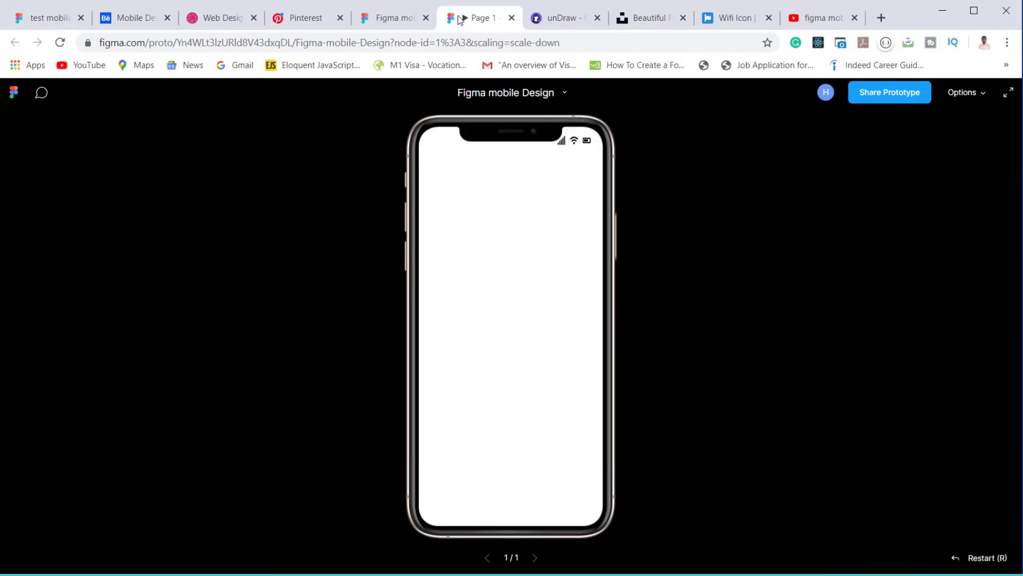
# Step: Move the signal, wifi and battery icons together to Y 14, comparing their height with the phone's notch in the prototype preview
pyautogui.click(403, 21)
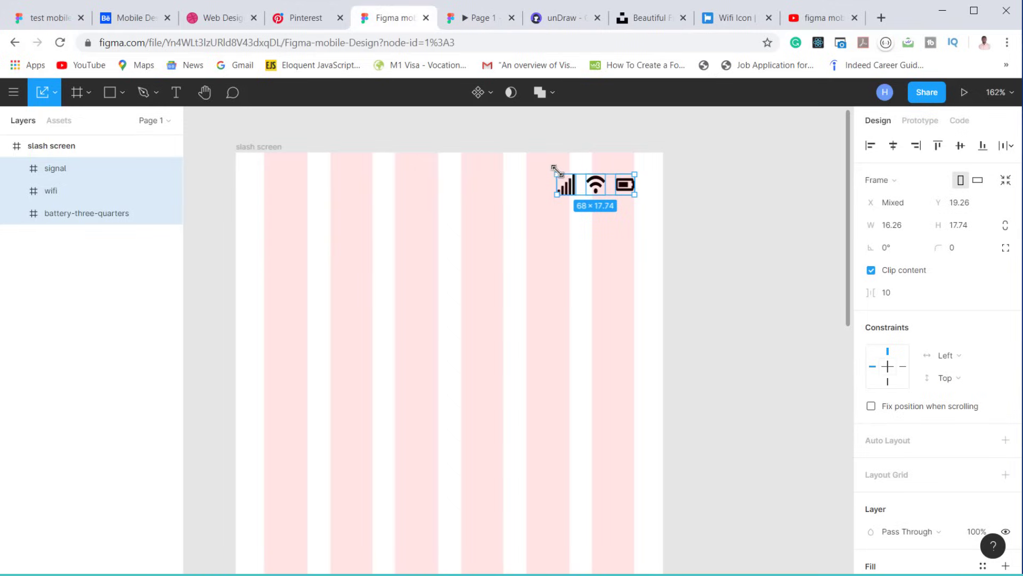
pyautogui.click(485, 23)
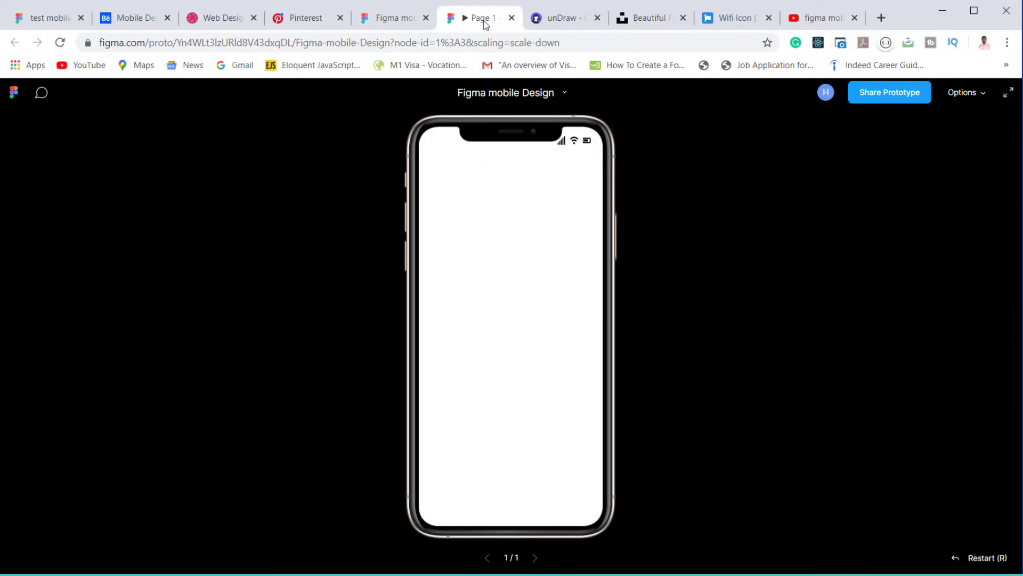
pyautogui.click(400, 18)
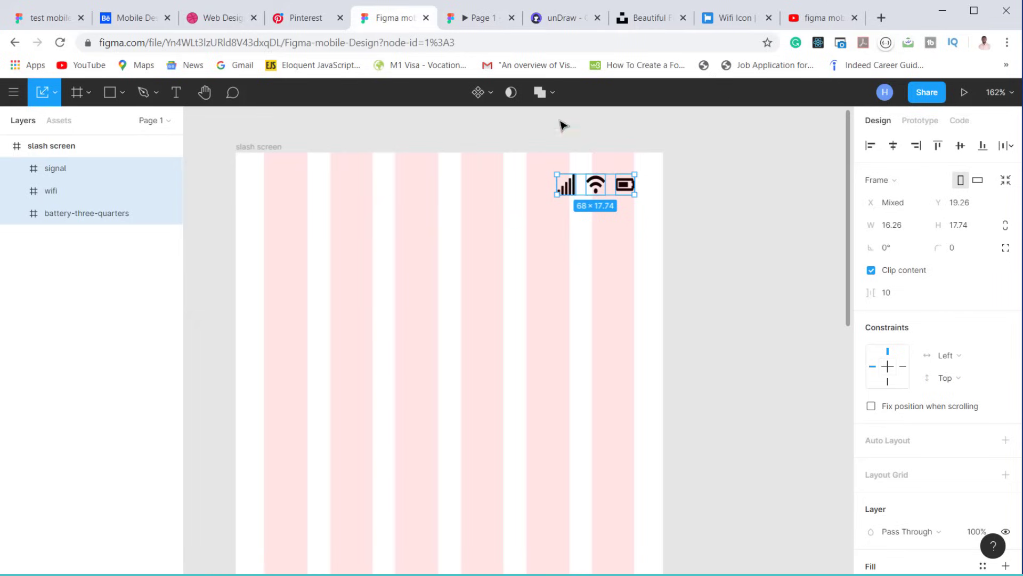
pyautogui.moveTo(606, 191); pyautogui.dragTo(606, 181)
pyautogui.click(468, 20)
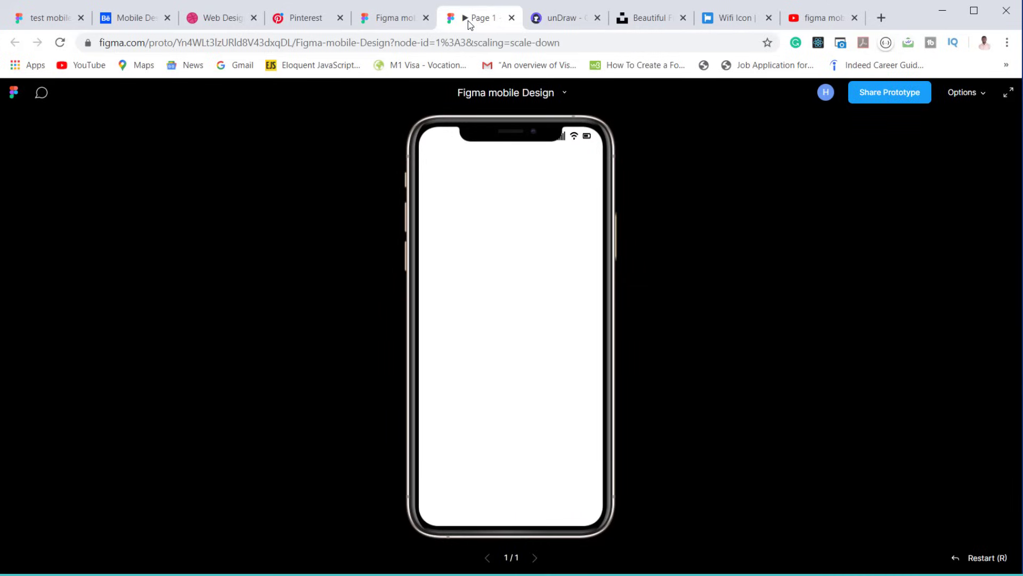
pyautogui.click(396, 24)
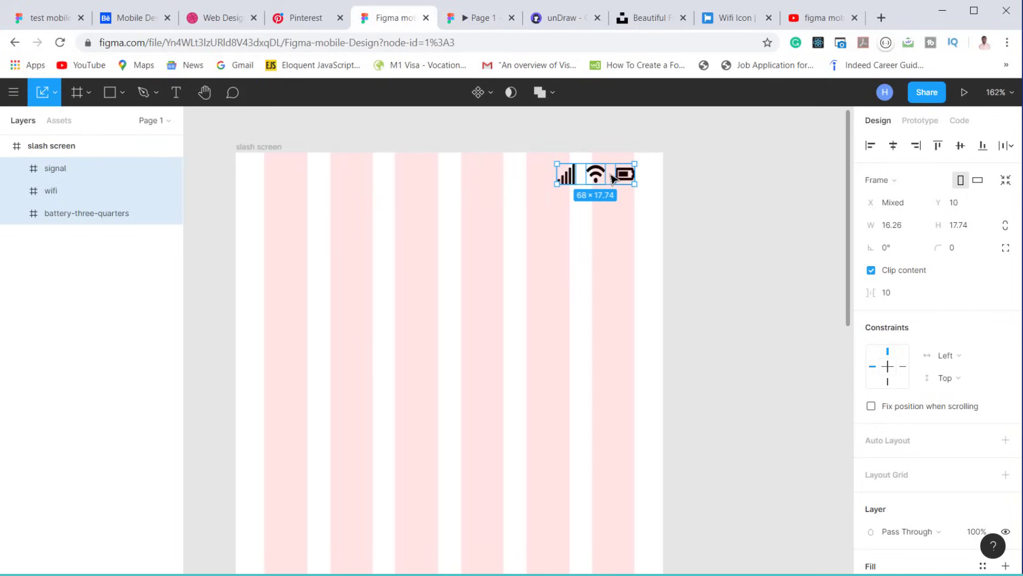
pyautogui.click(473, 19)
pyautogui.click(378, 21)
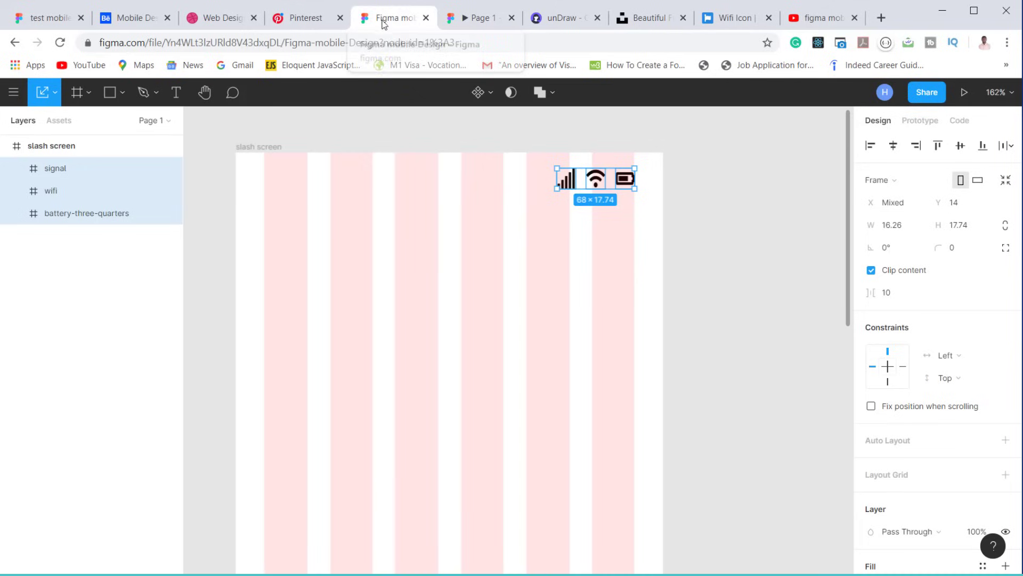
# Step: Move the wifi icon to X 313 and the signal icon to X 293, Y 15, and check the spacing in the prototype preview
pyautogui.click(586, 213)
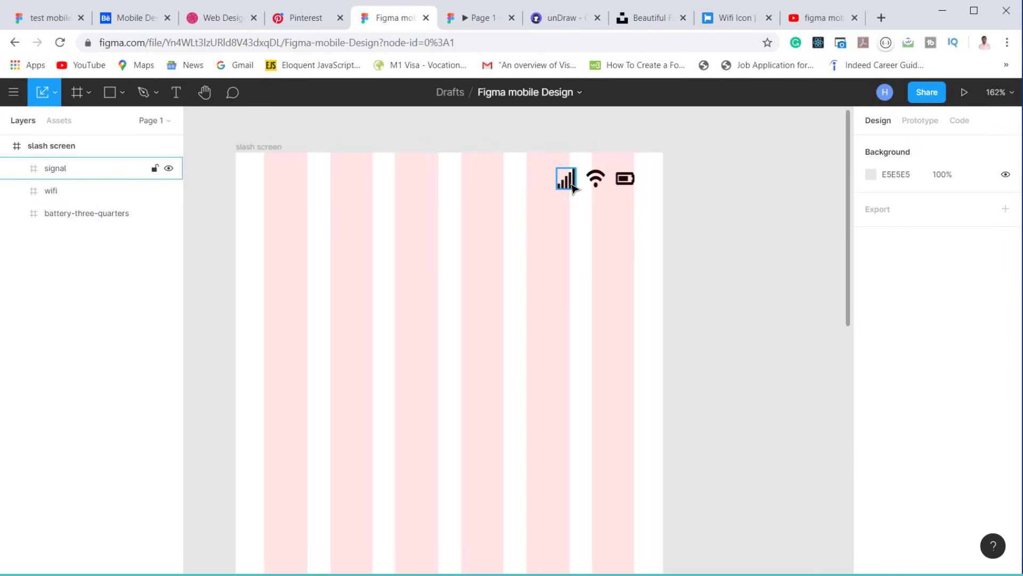
pyautogui.moveTo(567, 179); pyautogui.dragTo(602, 184)
pyautogui.click(585, 185)
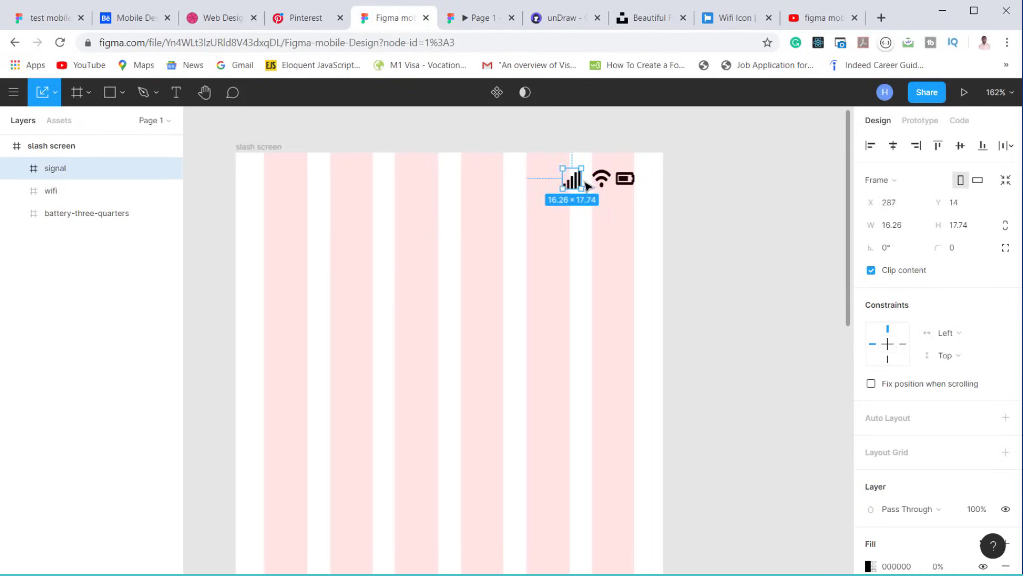
pyautogui.click(482, 18)
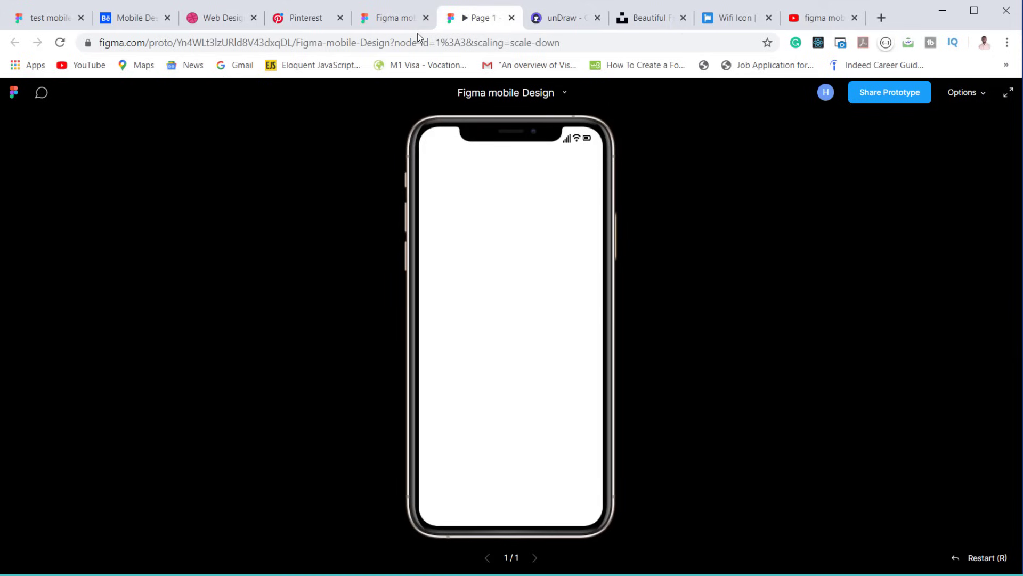
pyautogui.click(380, 18)
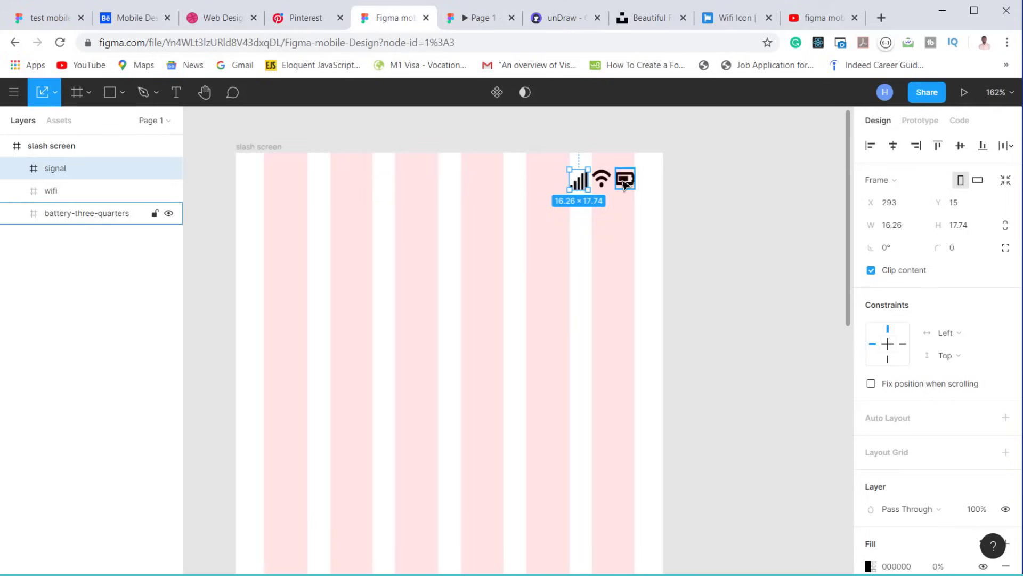
pyautogui.click(274, 153)
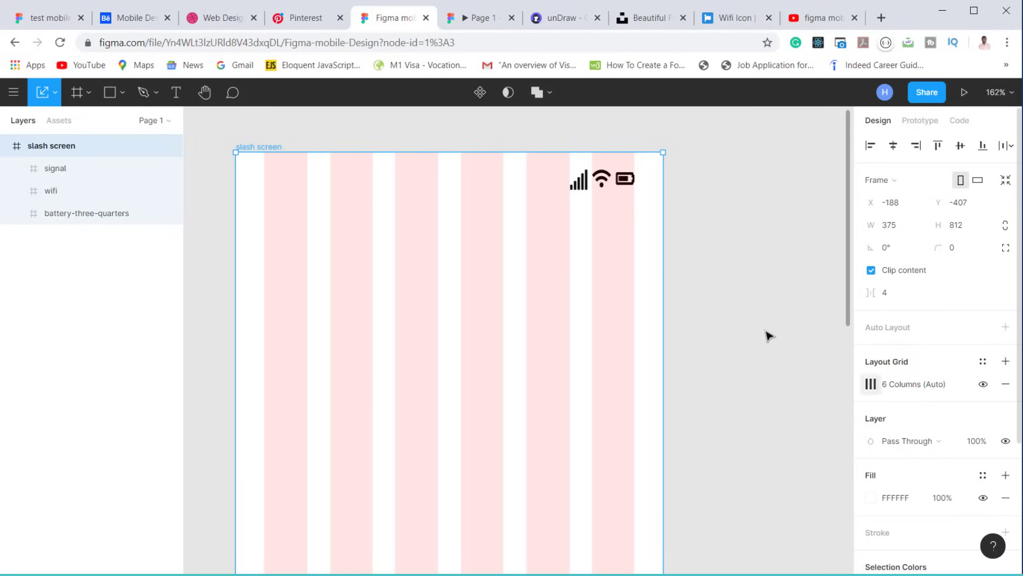
pyautogui.click(601, 178)
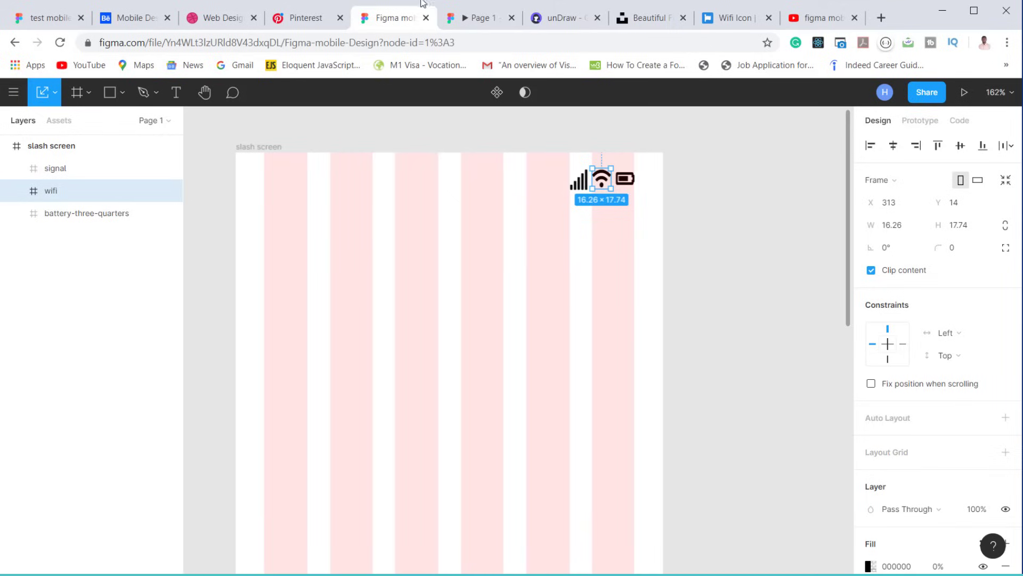
pyautogui.click(453, 20)
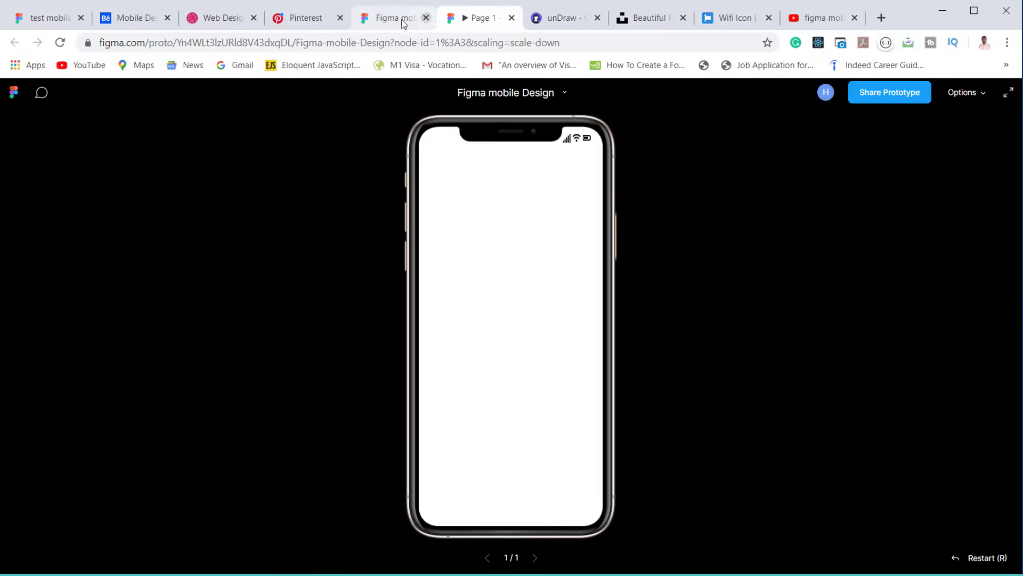
pyautogui.click(385, 22)
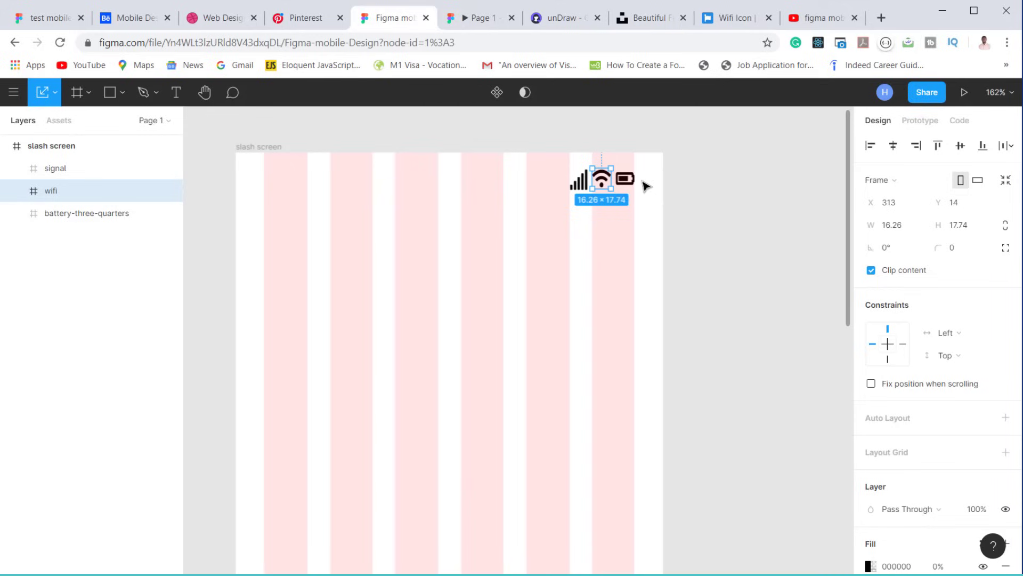
# Step: Hide the slash screen frame's column layout grid and check the status icons in the prototype preview
pyautogui.click(635, 210)
pyautogui.click(241, 149)
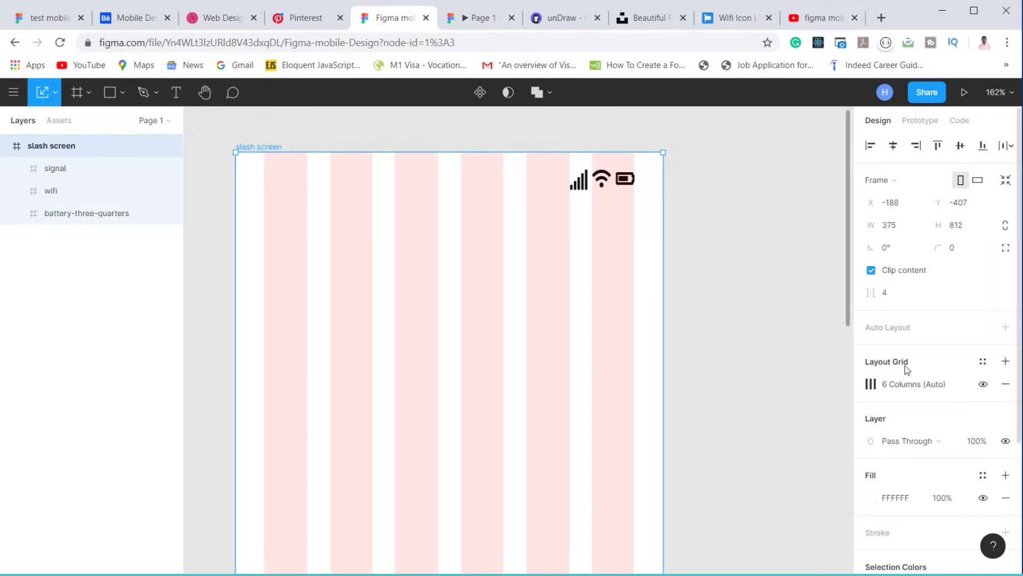
pyautogui.click(984, 385)
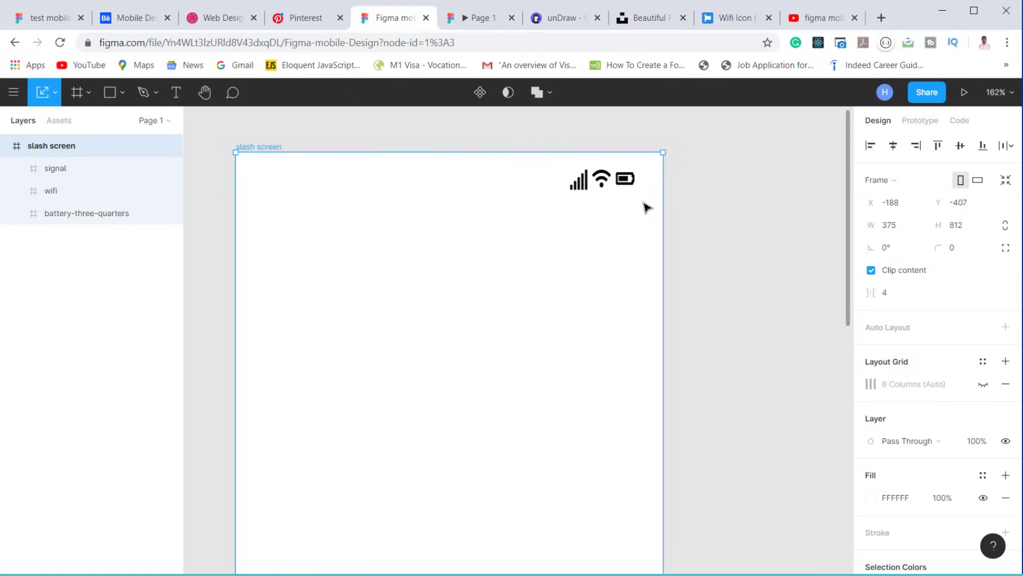
pyautogui.click(602, 179)
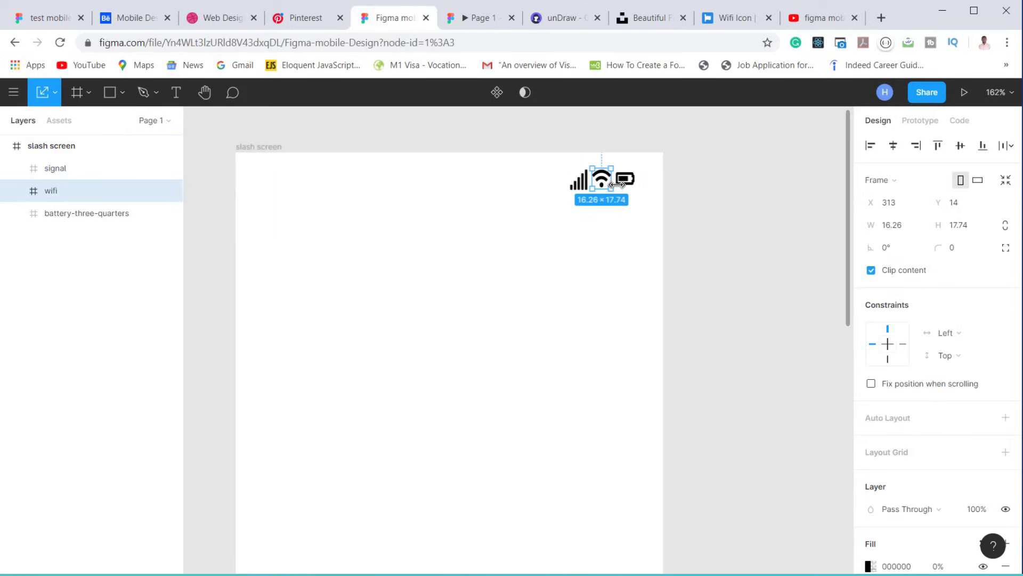
pyautogui.click(625, 181)
pyautogui.click(478, 17)
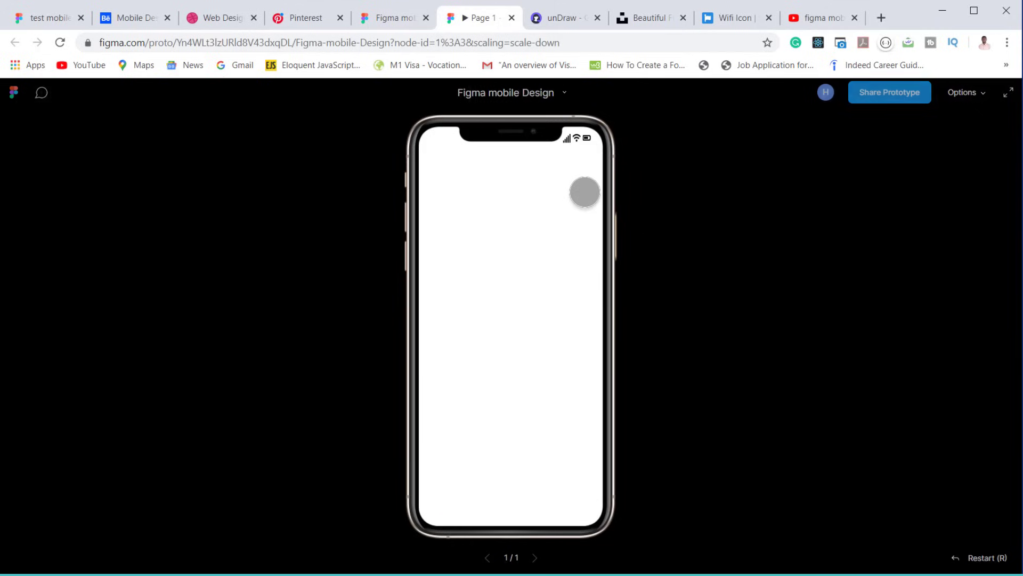
pyautogui.click(393, 17)
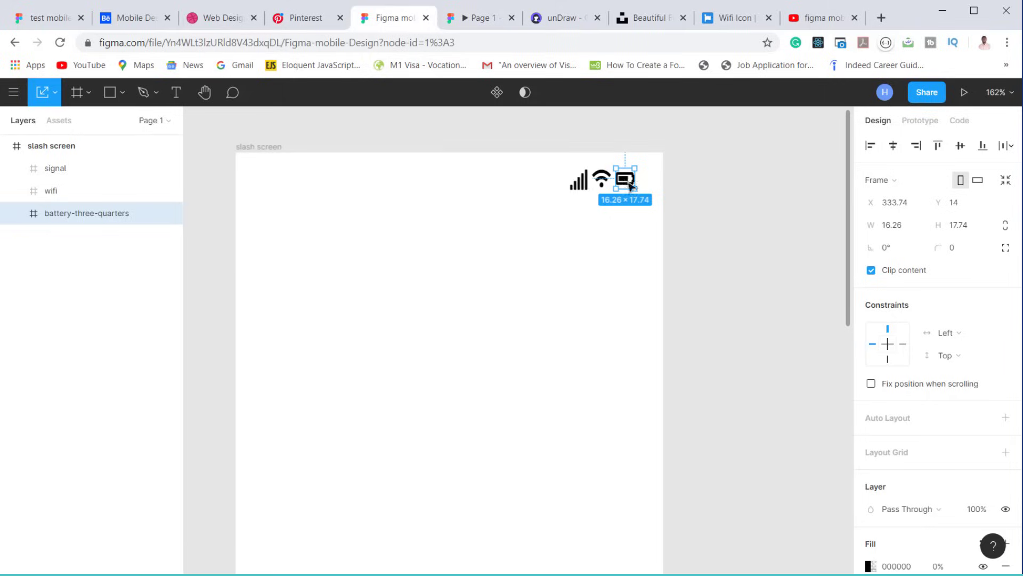
# Step: Add the text "9:40 pm" in Poppins Bold 14 to the slash screen's status area, opposite the icons
pyautogui.click(273, 183)
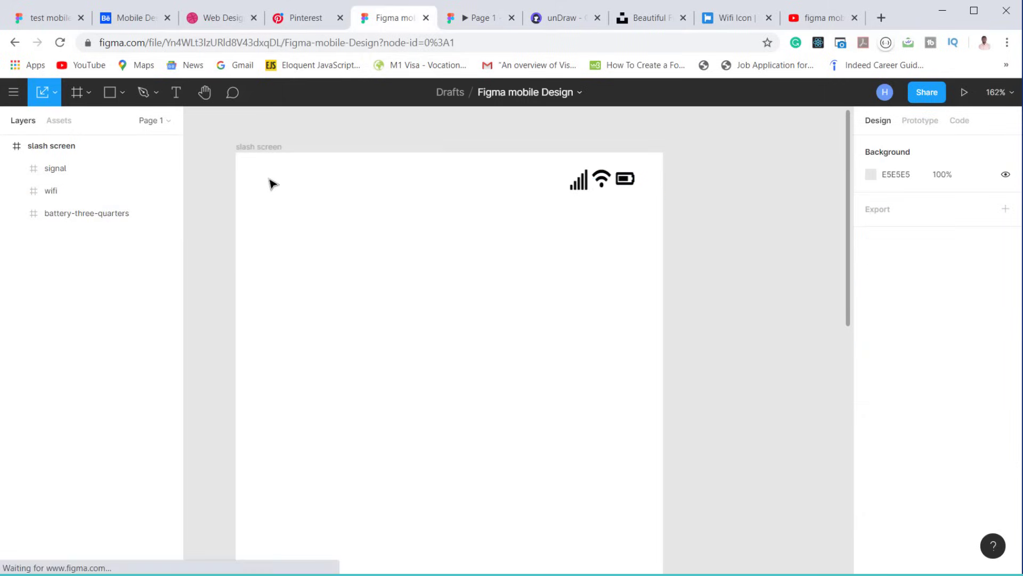
pyautogui.click(183, 92)
pyautogui.click(262, 168)
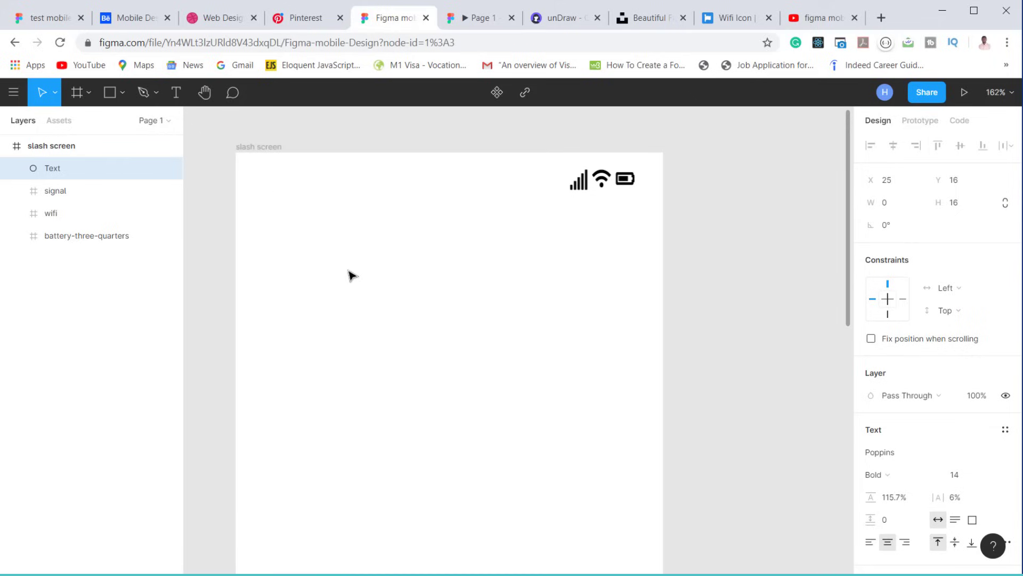
pyautogui.scroll(-2, 910, 437)
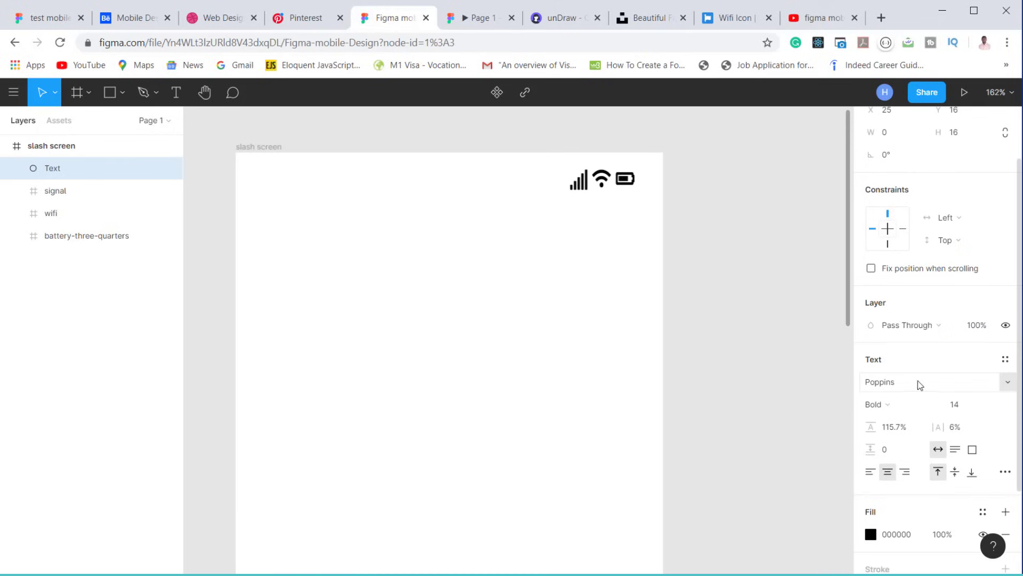
pyautogui.click(1009, 381)
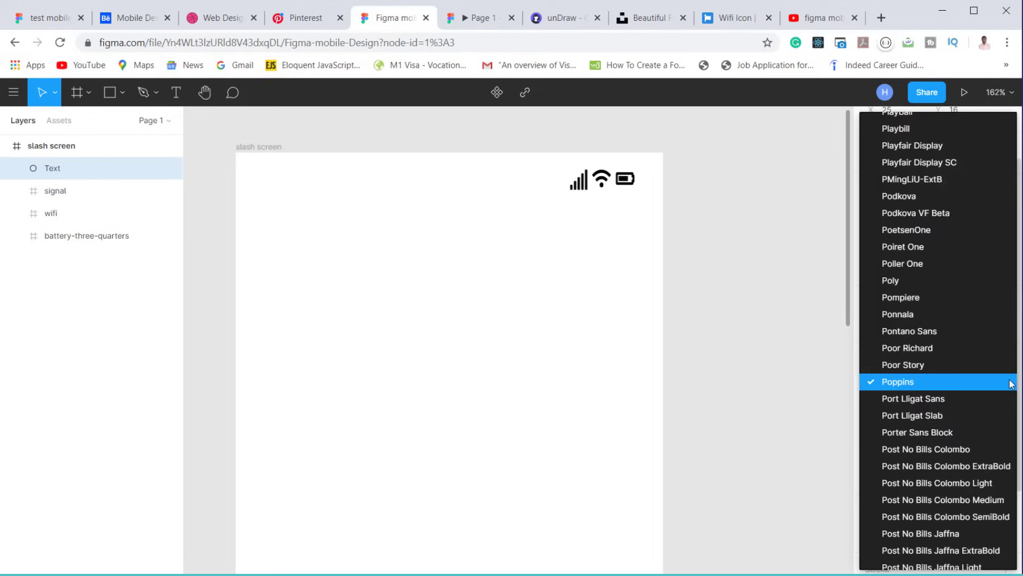
pyautogui.click(899, 383)
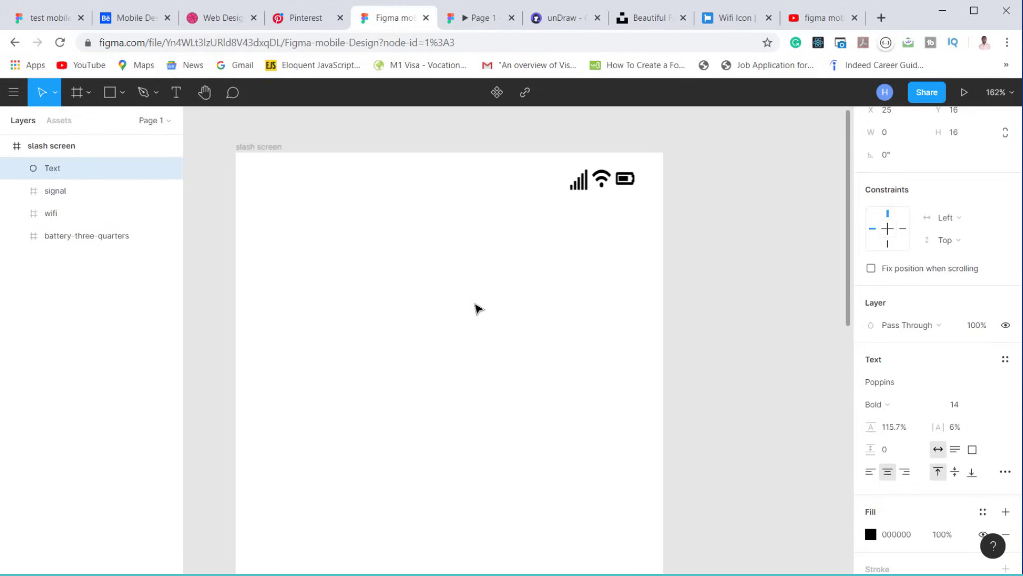
pyautogui.write('9:40')
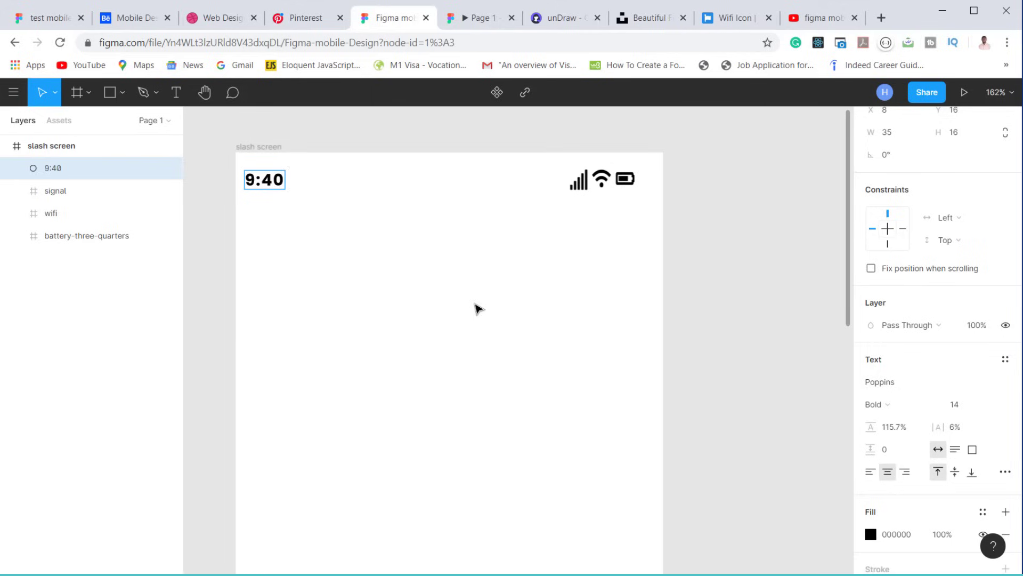
pyautogui.write(' pm')
pyautogui.press('Escape')
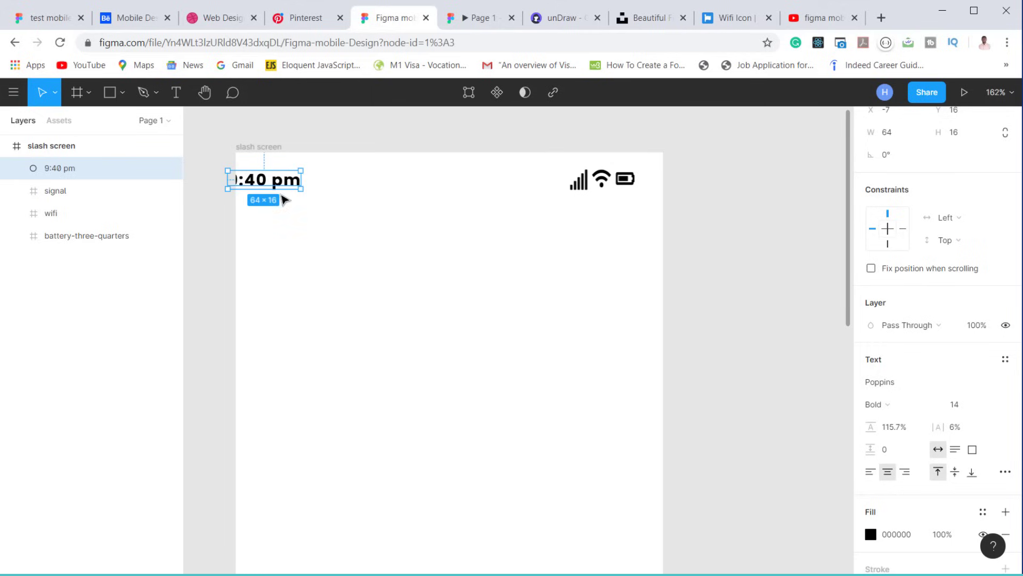
# Step: Show the slash screen's column grid again, move the time text to X 25, Y 12, and check it in the prototype preview
pyautogui.click(274, 153)
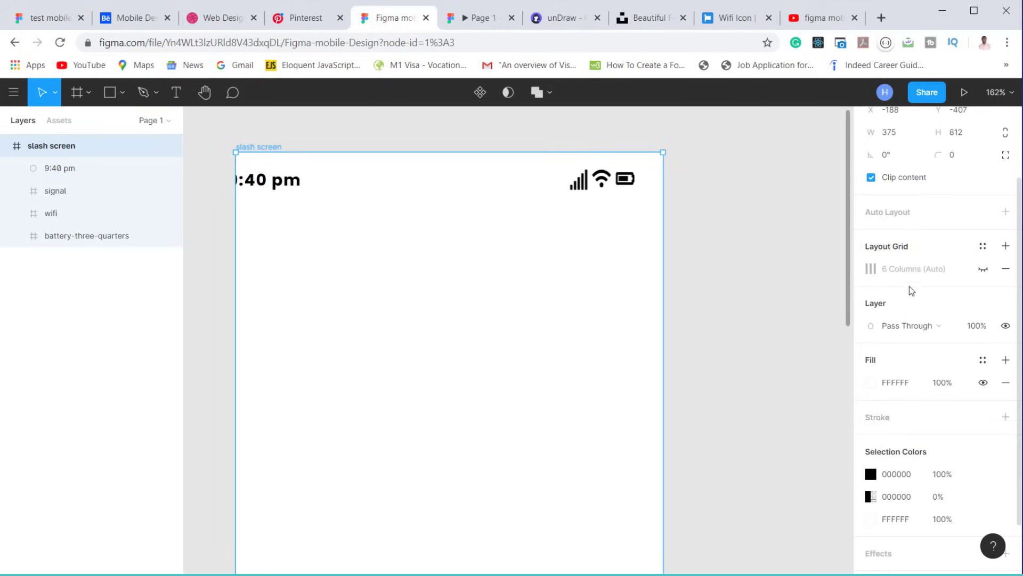
pyautogui.scroll(2, 912, 290)
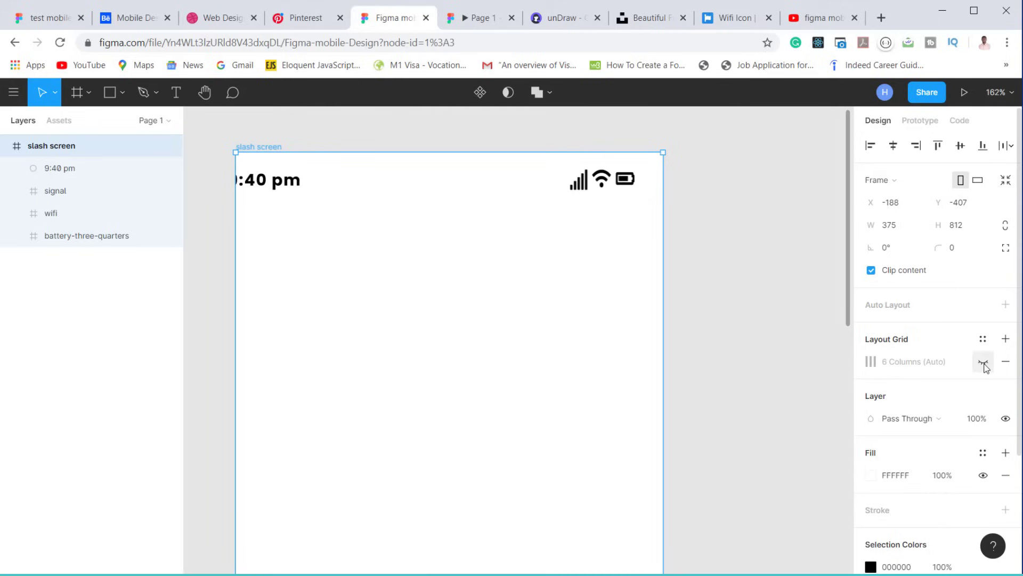
pyautogui.click(984, 362)
pyautogui.moveTo(277, 187); pyautogui.dragTo(312, 184)
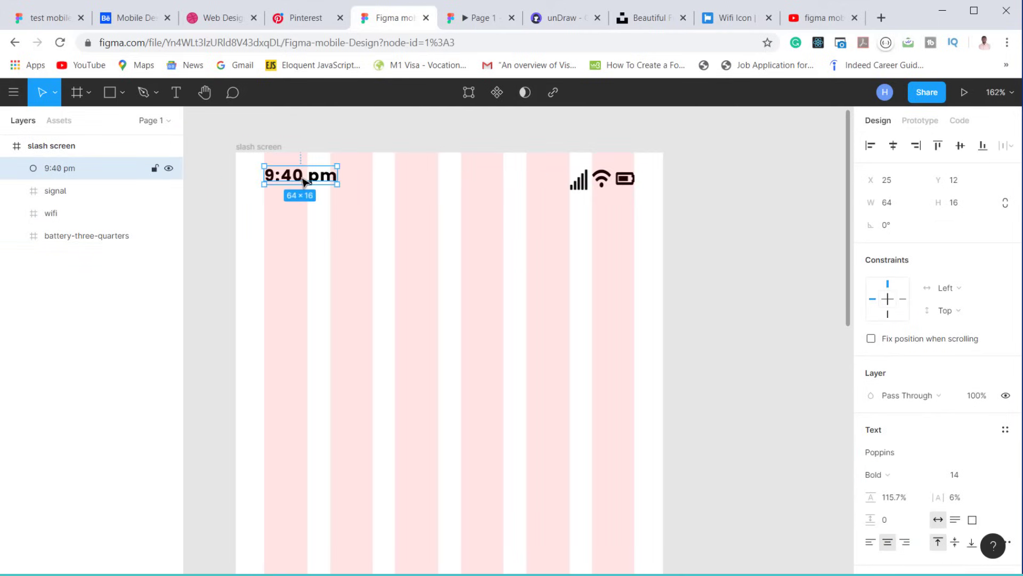
pyautogui.click(475, 17)
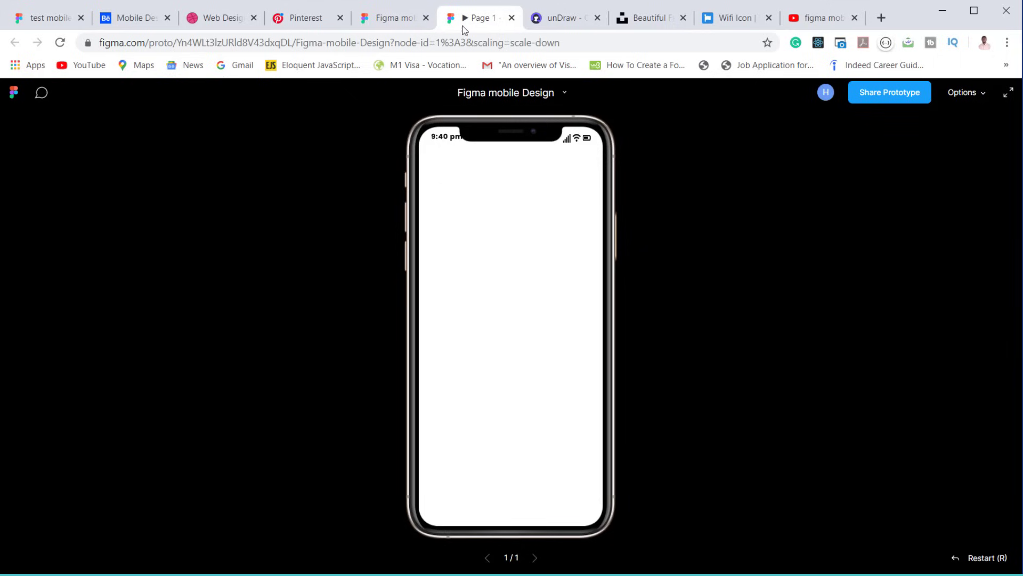
pyautogui.click(382, 22)
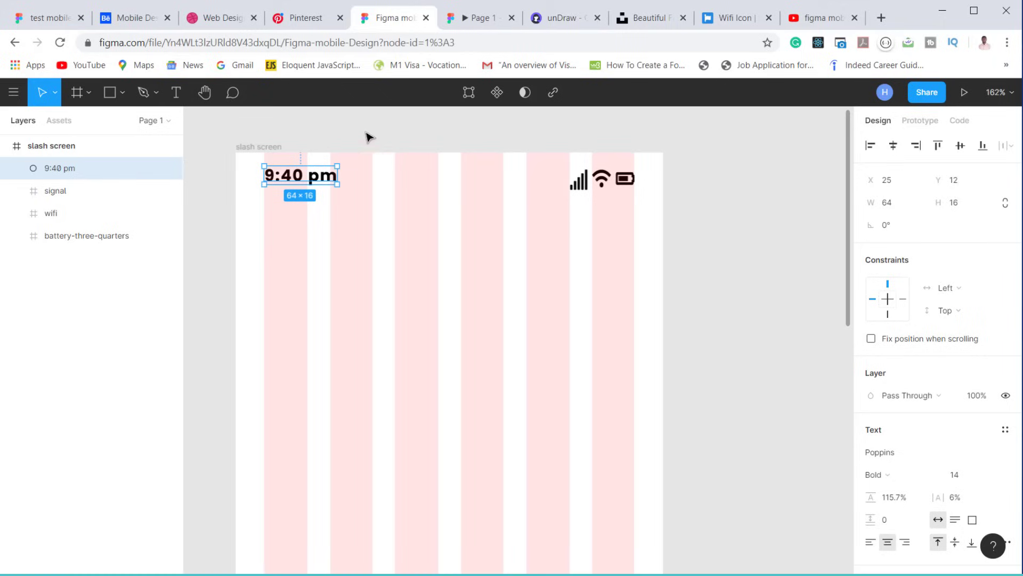
# Step: Shorten the time text to "9:40" by removing "pm", and check it against the notch in the prototype preview
pyautogui.doubleClick(313, 182)
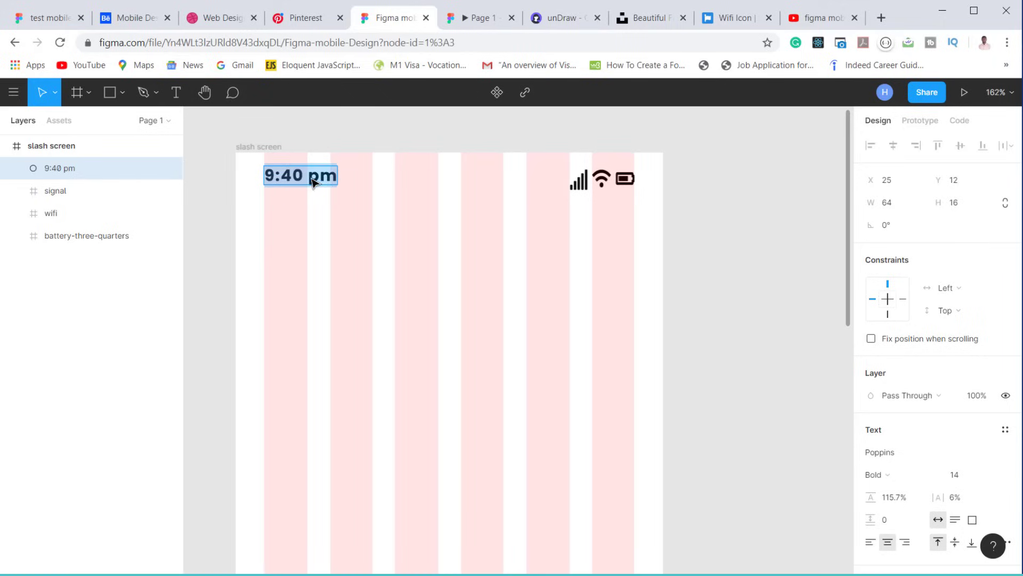
pyautogui.moveTo(314, 181); pyautogui.dragTo(368, 187)
pyautogui.press('BackSpace')
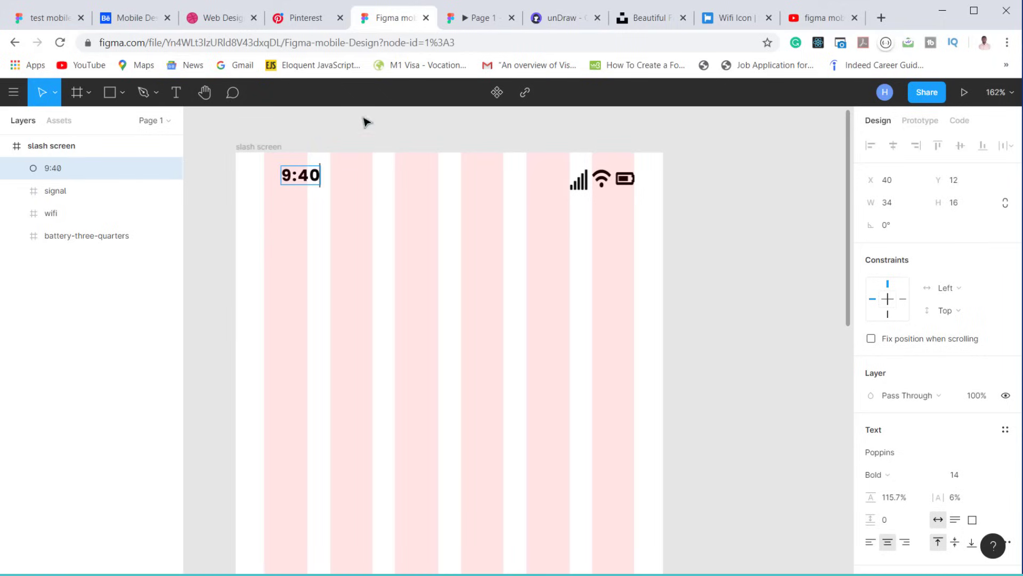
pyautogui.click(450, 20)
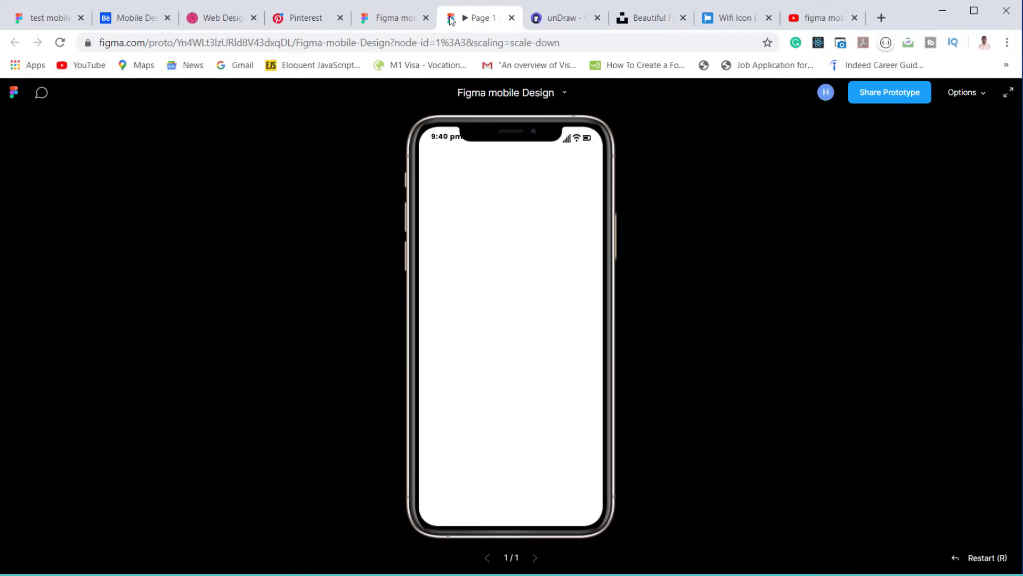
pyautogui.click(362, 12)
pyautogui.press('Escape')
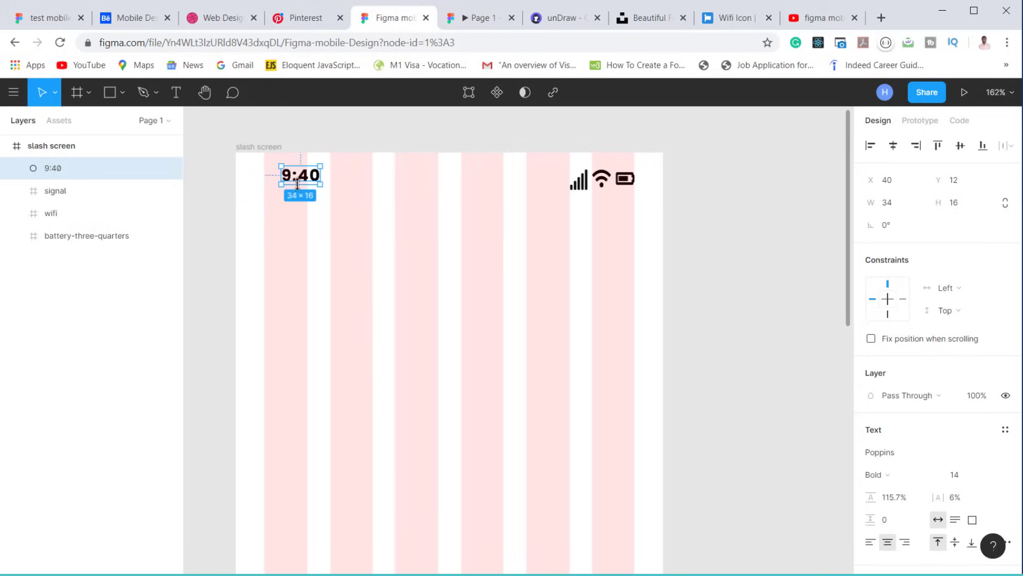
# Step: Move the "9:40" time text to X 25, flush with the first grid column, and check it in the prototype preview
pyautogui.moveTo(306, 180); pyautogui.dragTo(287, 178)
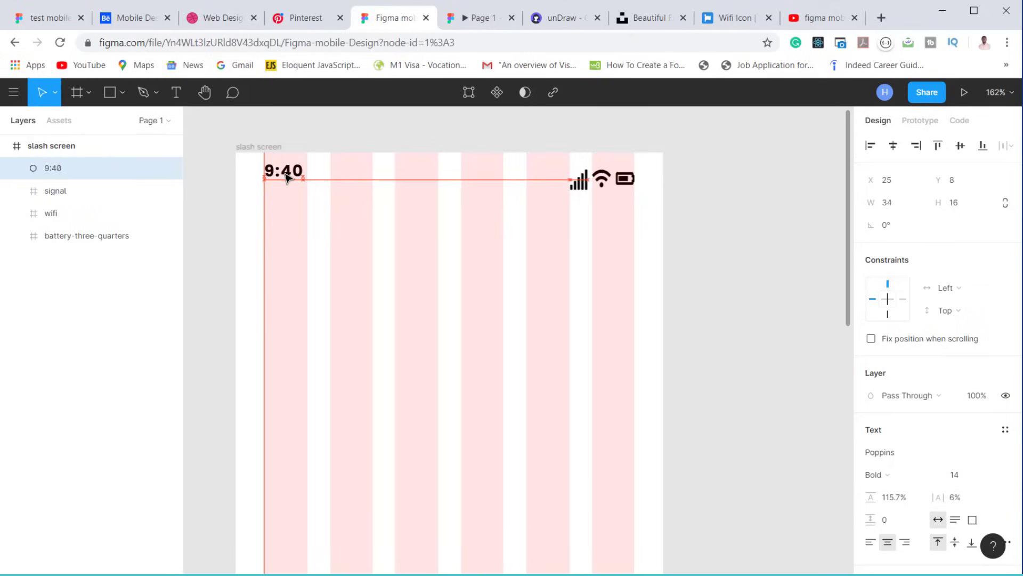
pyautogui.click(466, 19)
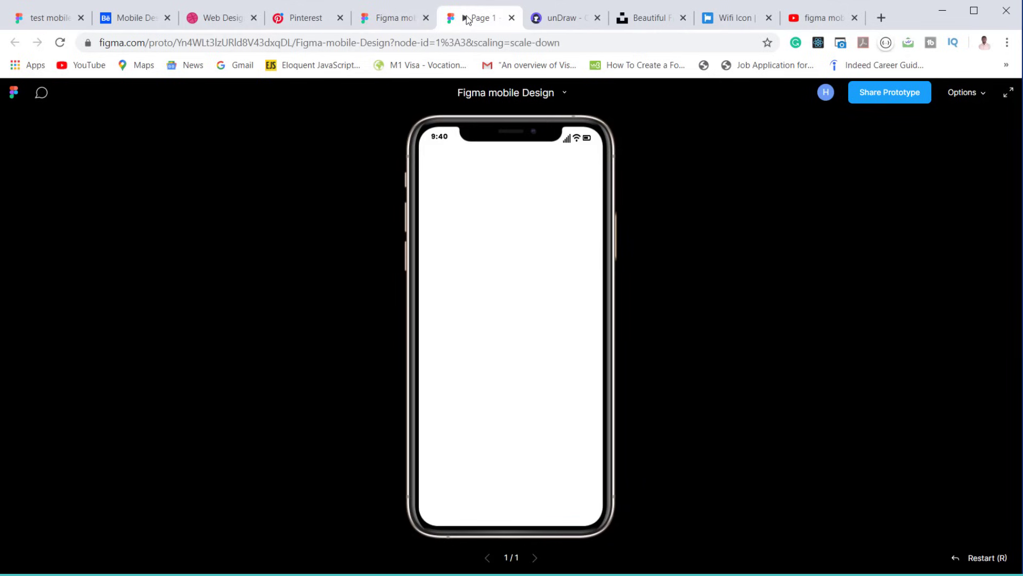
pyautogui.click(389, 18)
# Step: Align the time text and the signal, wifi and battery icons on their vertical centres and check them in the prototype preview
pyautogui.keyDown('shift'); pyautogui.click(579, 181); pyautogui.keyUp('shift')
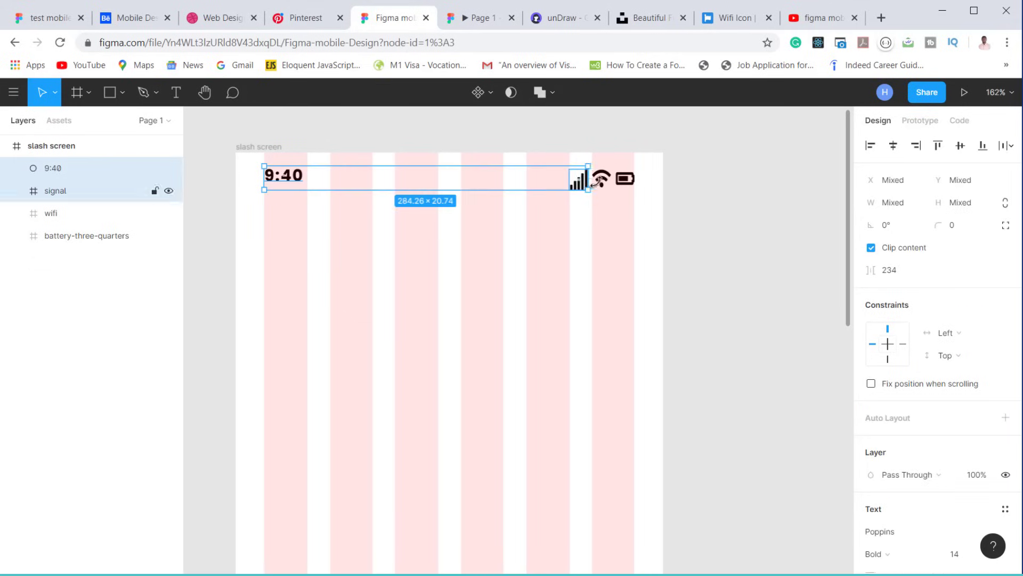
pyautogui.keyDown('shift'); pyautogui.click(602, 179); pyautogui.keyUp('shift')
pyautogui.keyDown('shift'); pyautogui.click(625, 181); pyautogui.keyUp('shift')
pyautogui.keyDown('shift'); pyautogui.click(625, 182); pyautogui.keyUp('shift')
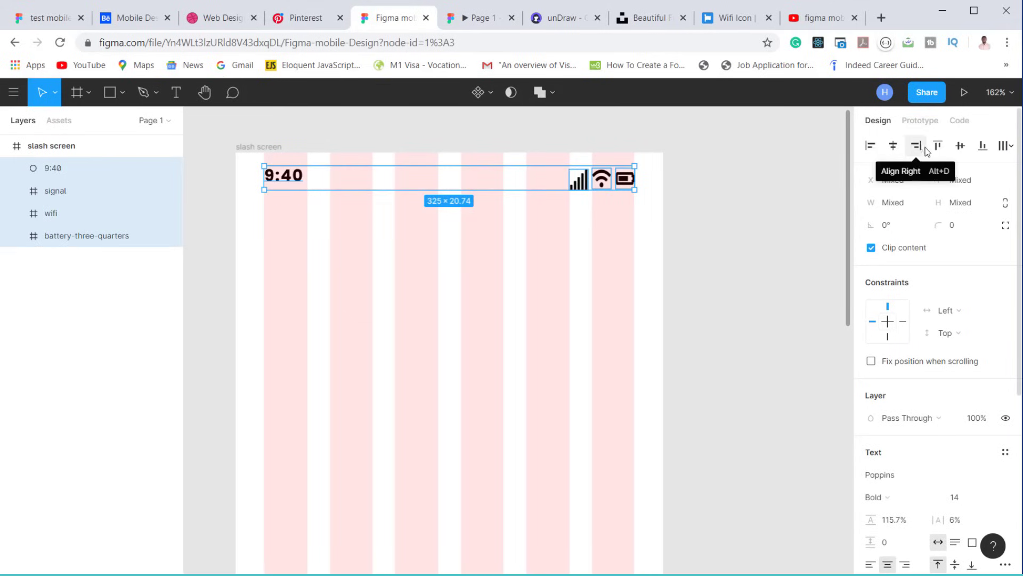
pyautogui.click(959, 146)
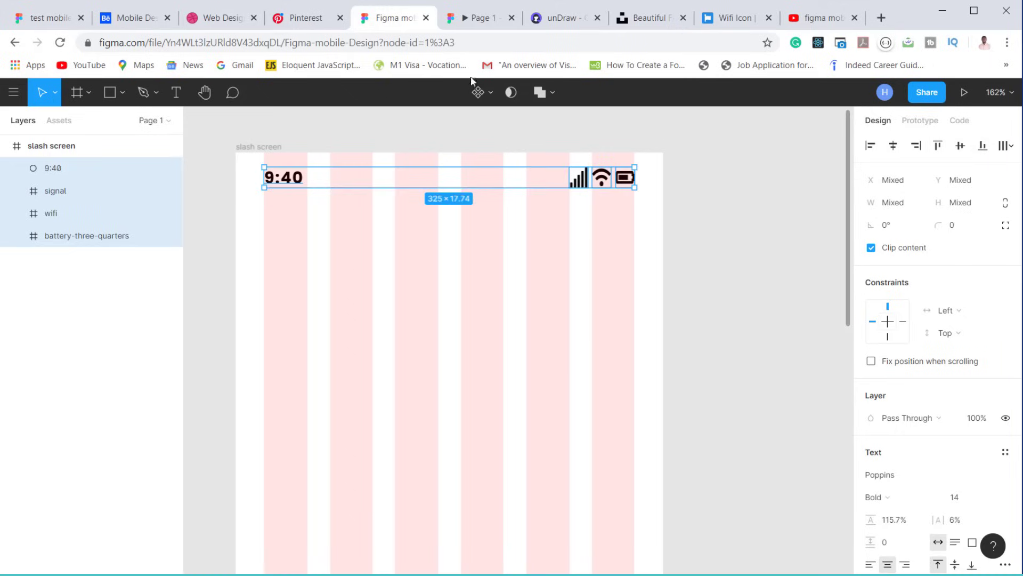
pyautogui.click(473, 22)
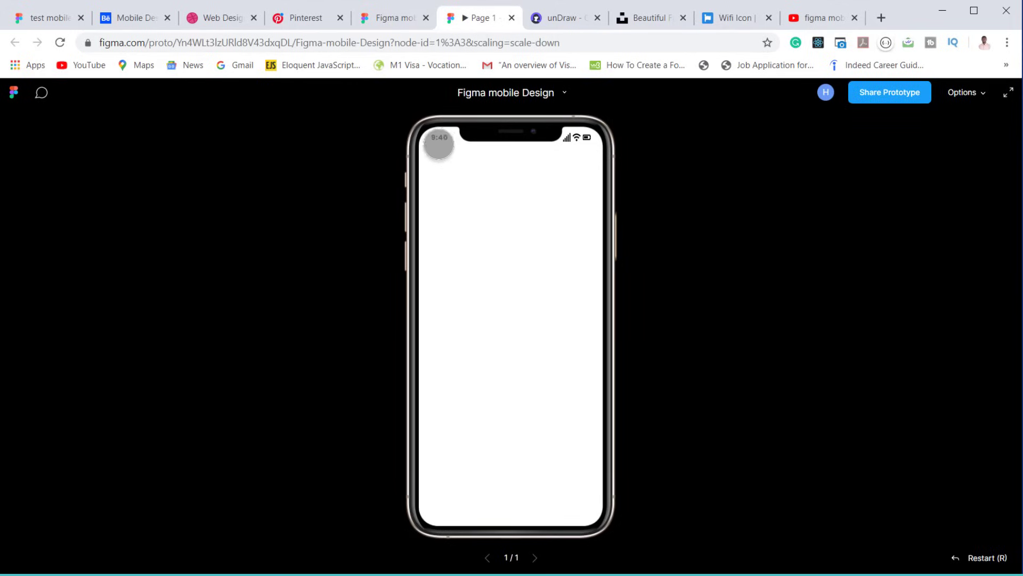
pyautogui.click(394, 17)
# Step: Hide the slash screen frame's six-column layout grid
pyautogui.click(259, 146)
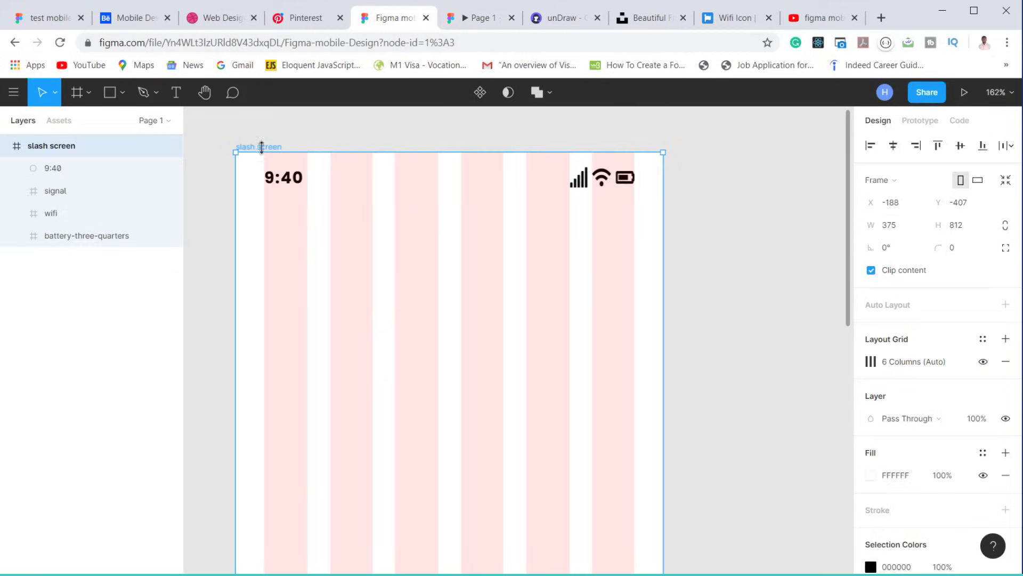
pyautogui.click(983, 362)
pyautogui.scroll(-6, 715, 306)
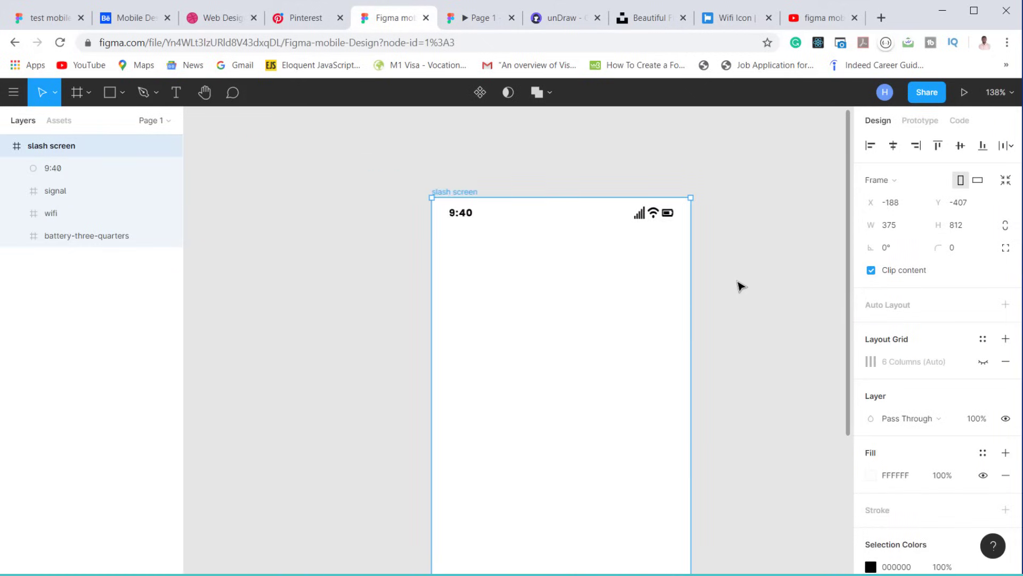
pyautogui.scroll(-2, 663, 280)
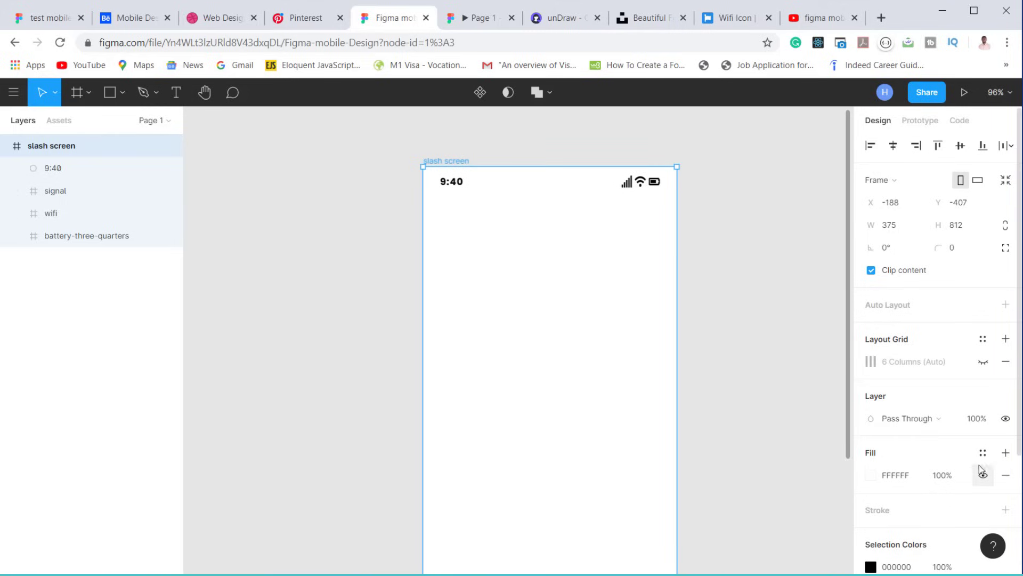
# Step: Try a pale greenish-grey fill, F0F4F3, on the slash screen frame using the colour picker
pyautogui.scroll(-3, 862, 345)
pyautogui.click(871, 335)
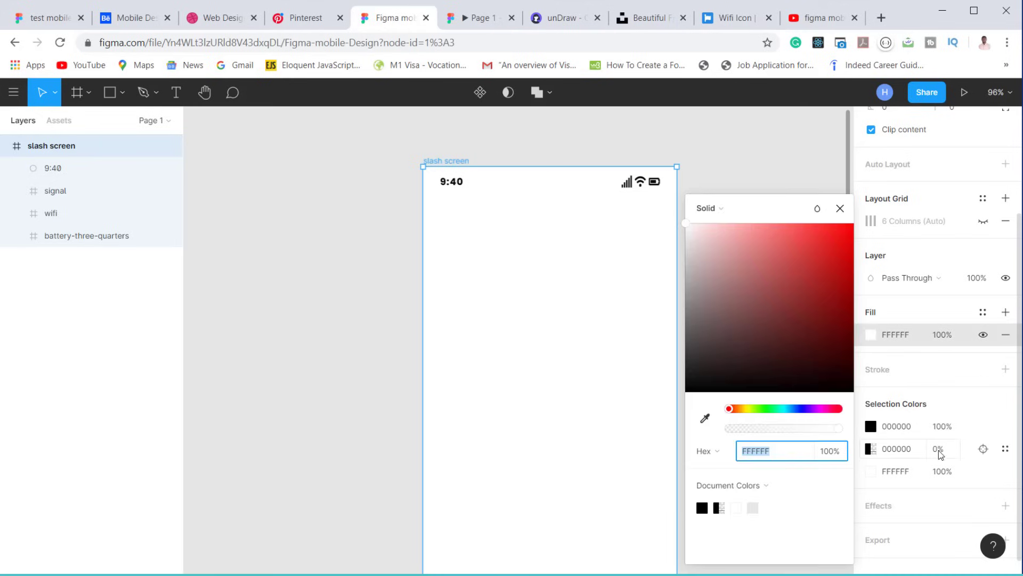
pyautogui.click(690, 226)
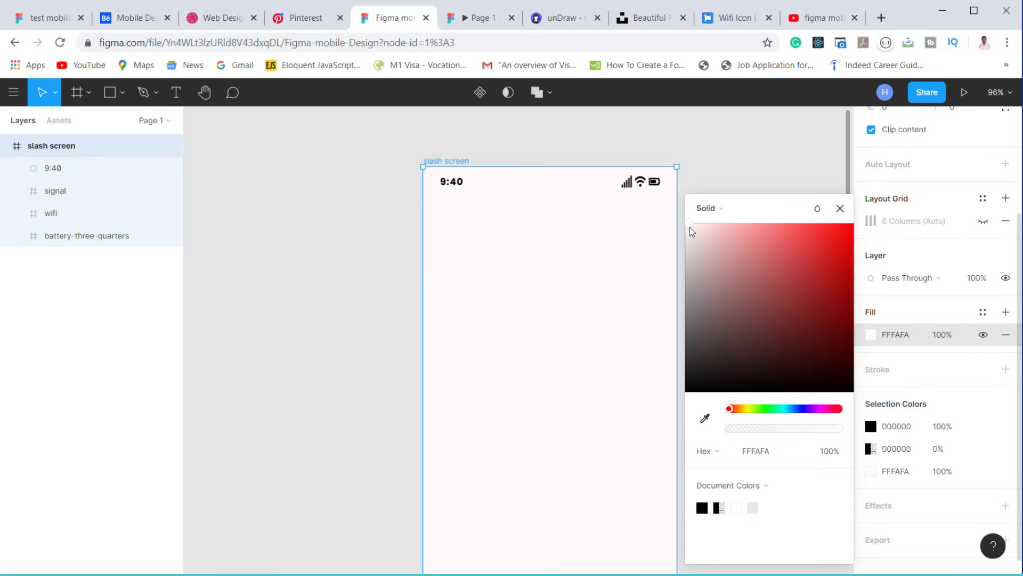
pyautogui.moveTo(729, 410); pyautogui.dragTo(780, 430)
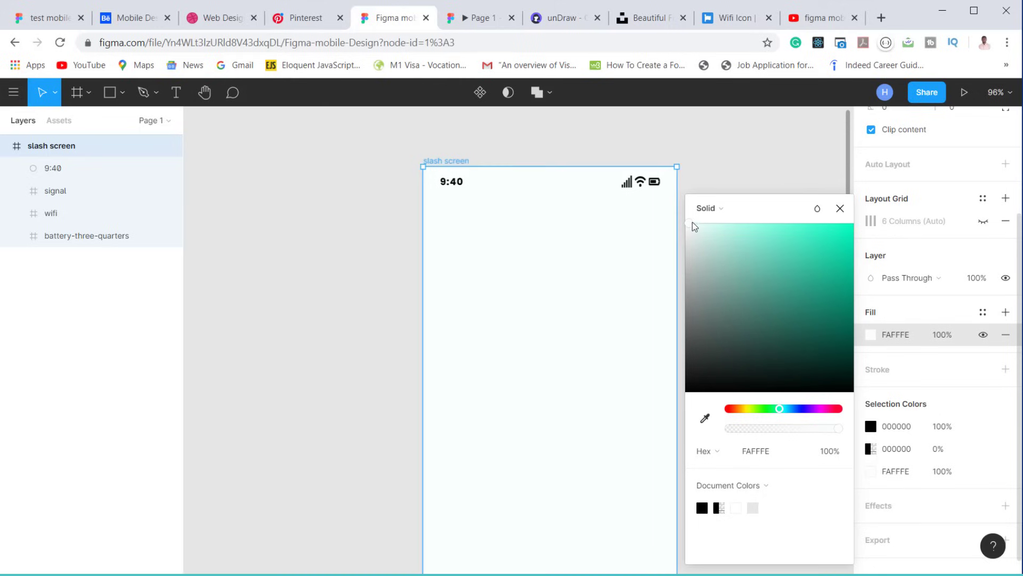
pyautogui.moveTo(692, 226); pyautogui.dragTo(689, 234)
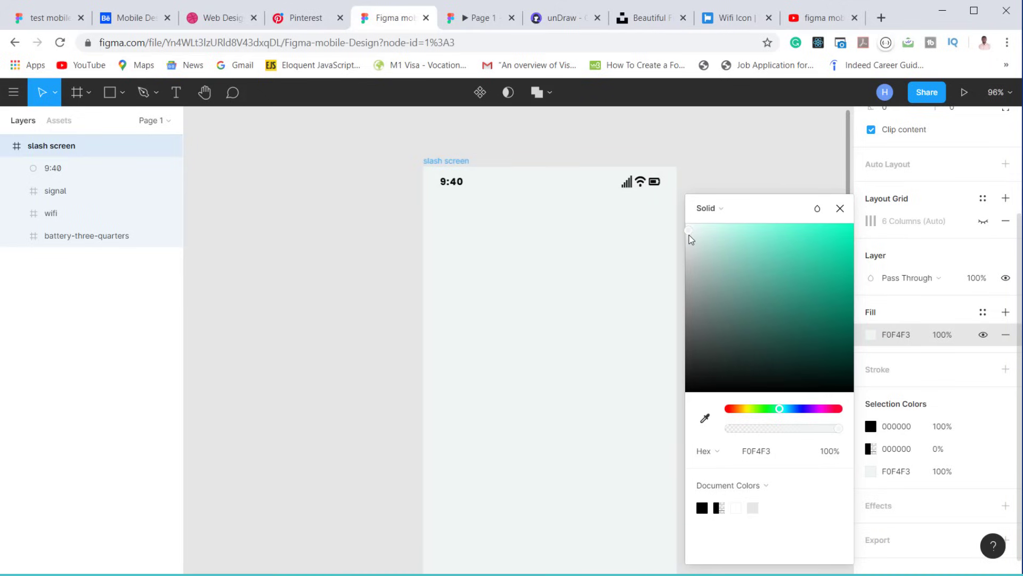
pyautogui.click(841, 210)
# Step: Set the slash screen frame's fill to EEEEEE and check the background in the prototype preview
pyautogui.click(920, 342)
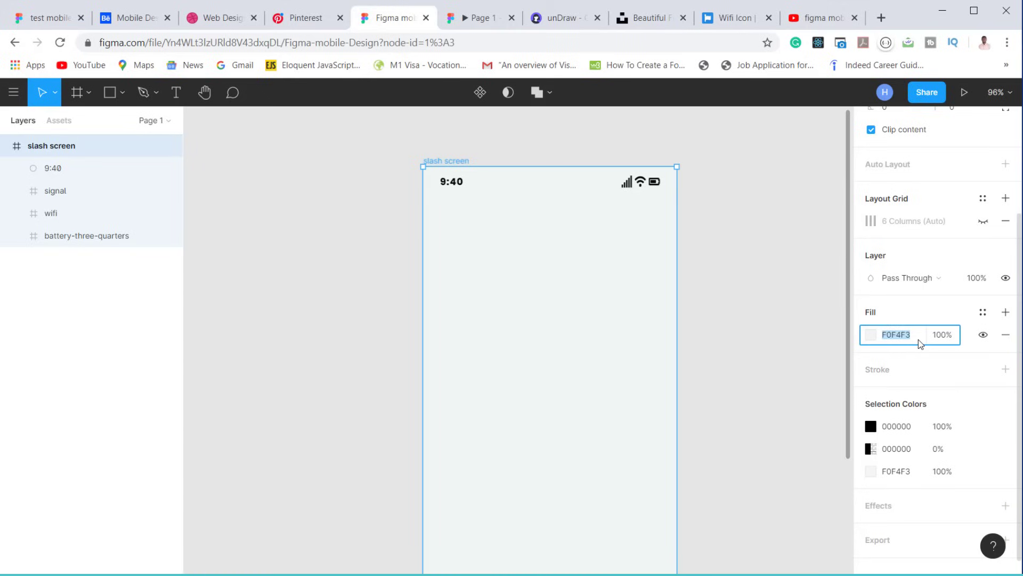
pyautogui.write('eee')
pyautogui.press('Return')
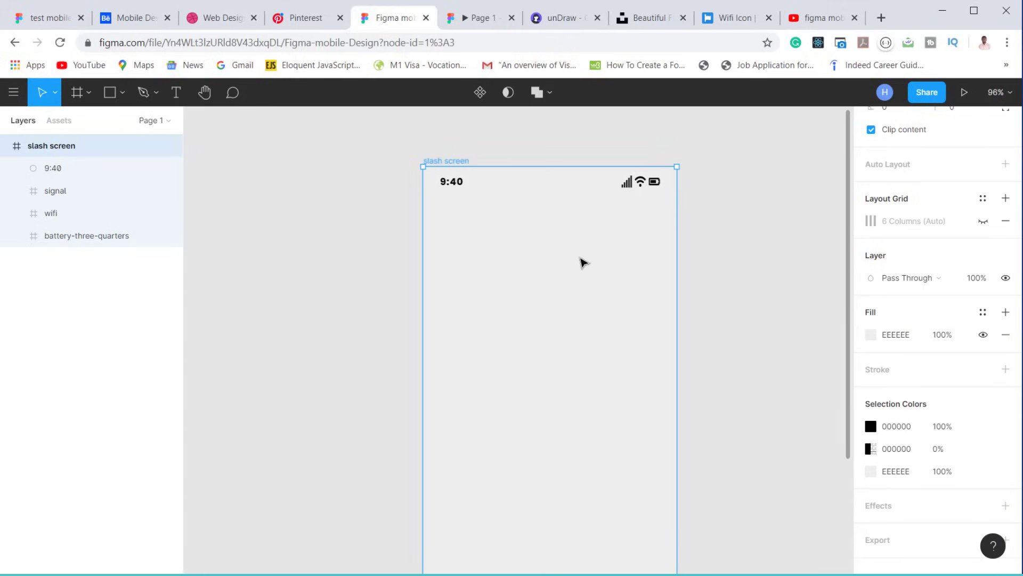
pyautogui.scroll(-3, 458, 237)
pyautogui.scroll(-2, 663, 359)
pyautogui.click(673, 354)
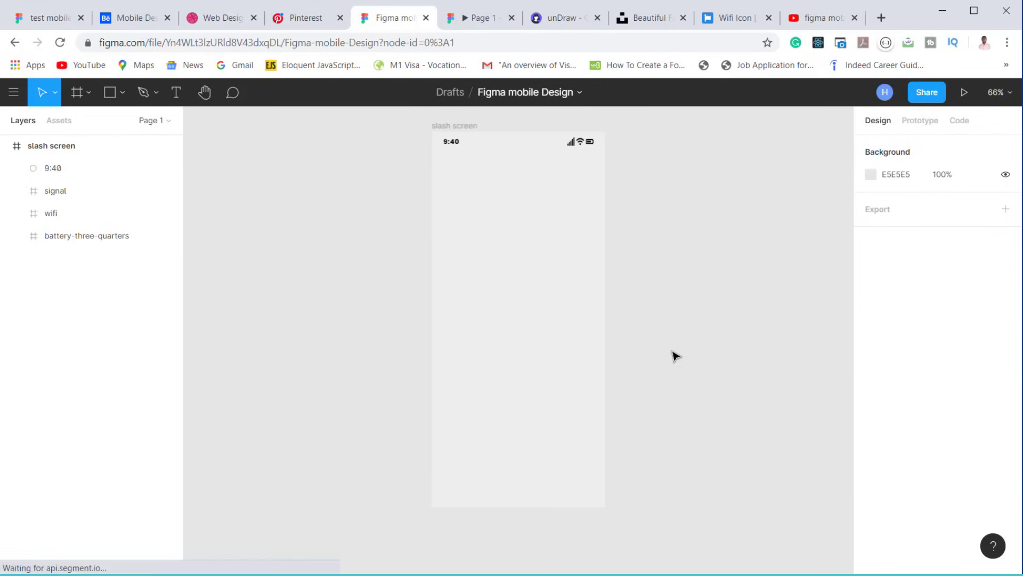
pyautogui.scroll(2, 624, 167)
pyautogui.click(408, 123)
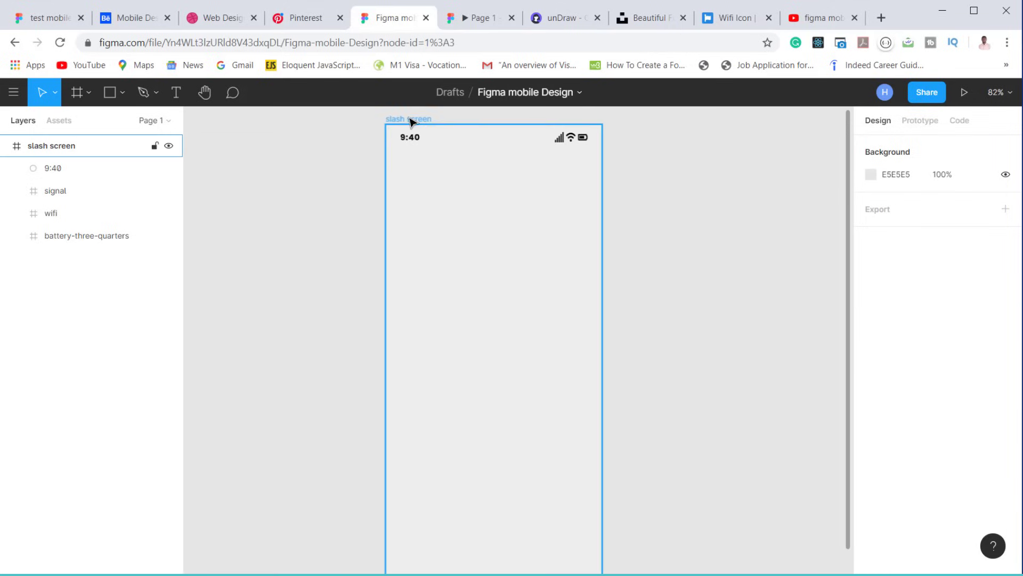
pyautogui.click(722, 258)
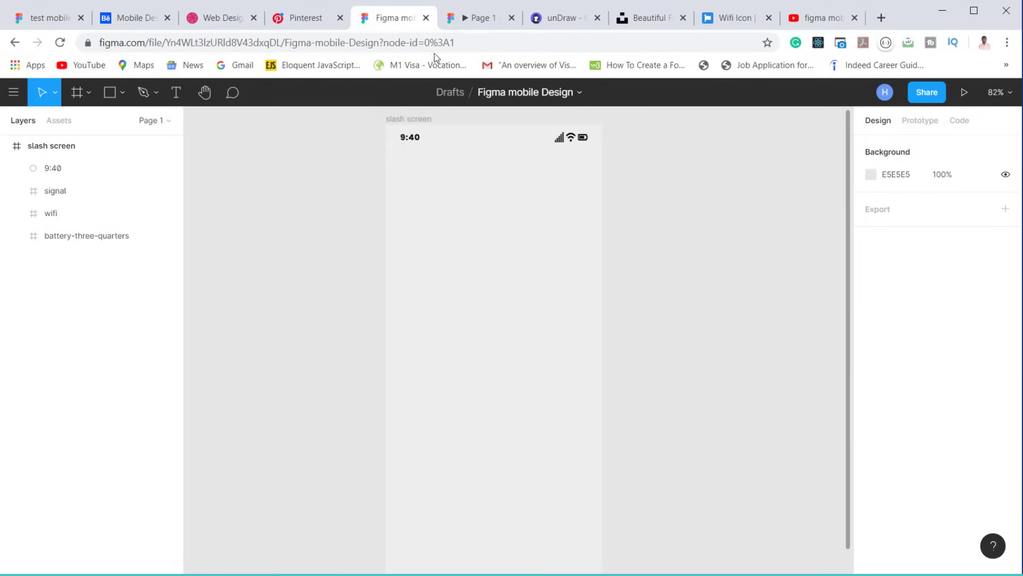
pyautogui.click(465, 20)
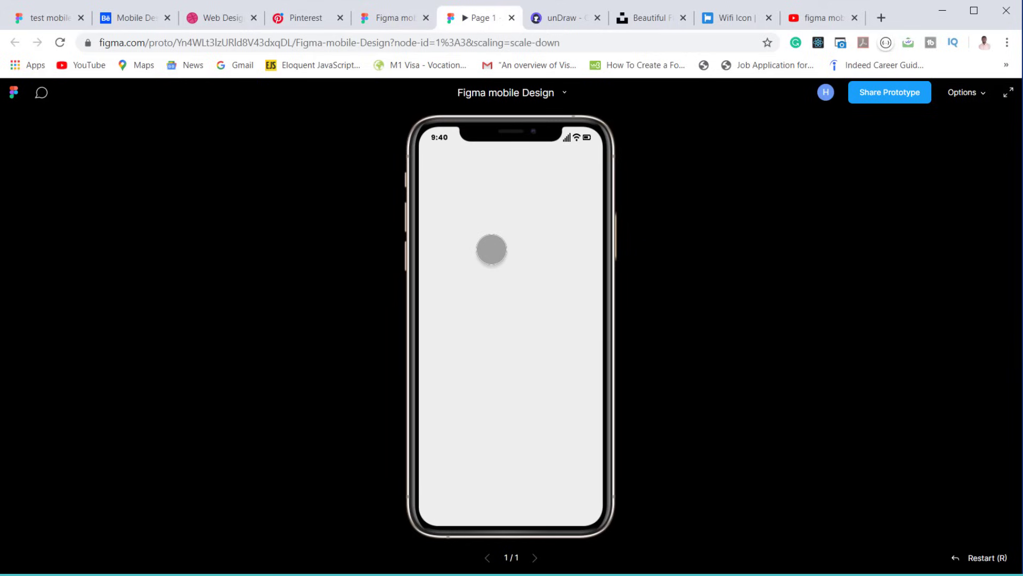
# Step: Draw an ellipse about 166 × 180 in the slash screen's upper half and resize it to 200 × 200
pyautogui.click(390, 19)
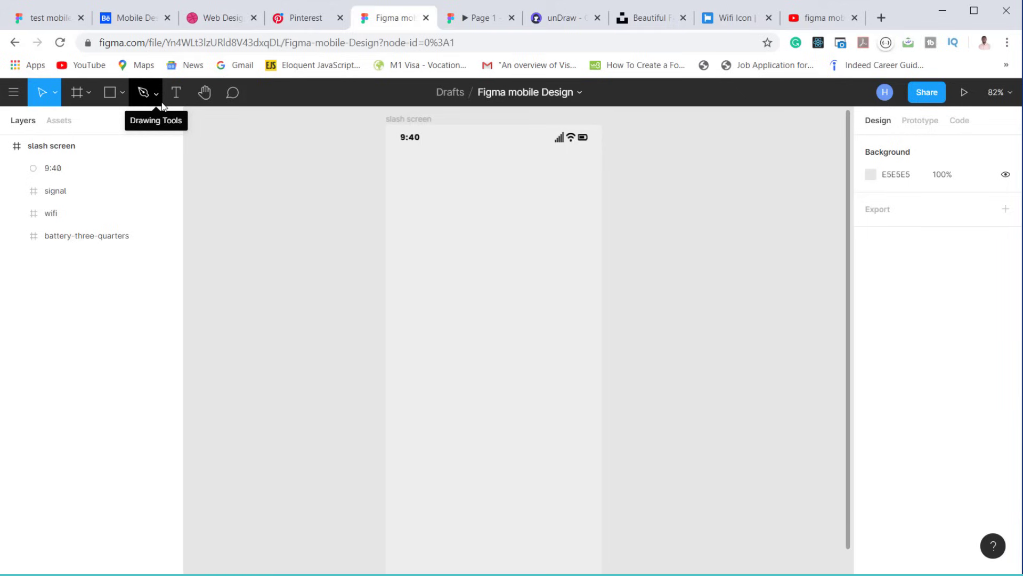
pyautogui.click(124, 93)
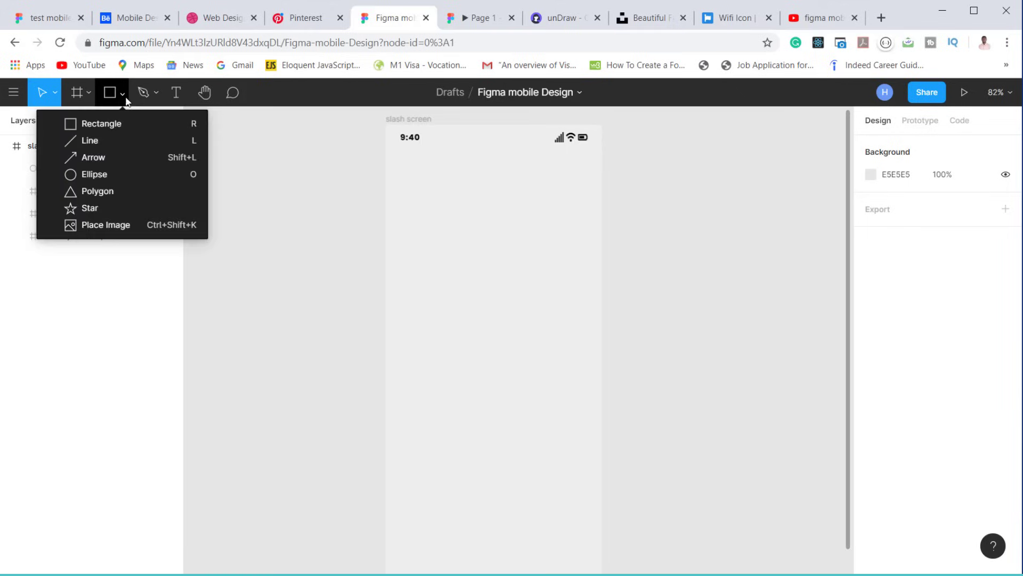
pyautogui.click(116, 173)
pyautogui.moveTo(442, 212); pyautogui.dragTo(538, 316)
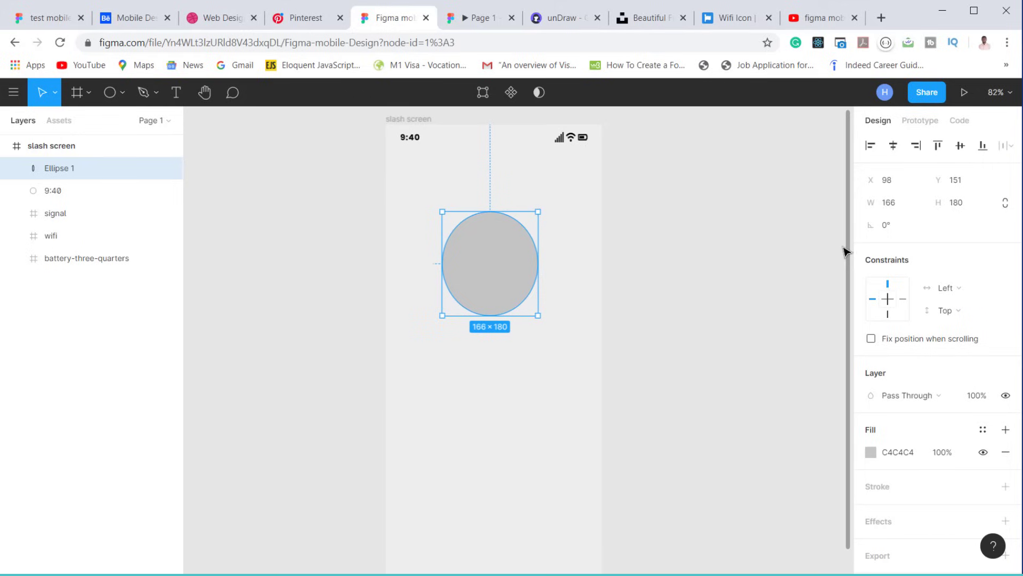
pyautogui.click(968, 207)
pyautogui.write('200')
pyautogui.click(901, 203)
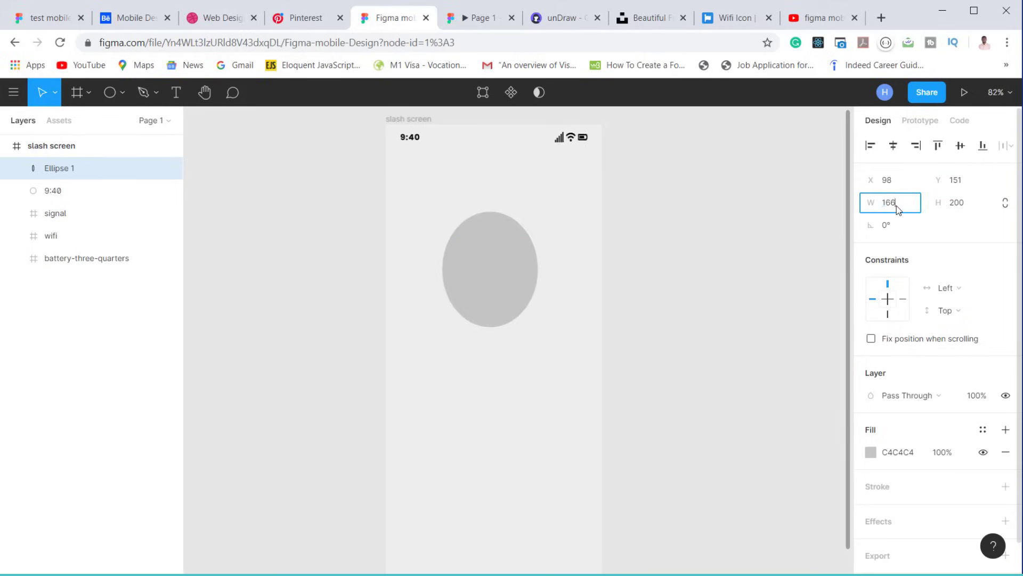
pyautogui.write('200')
pyautogui.press('Return')
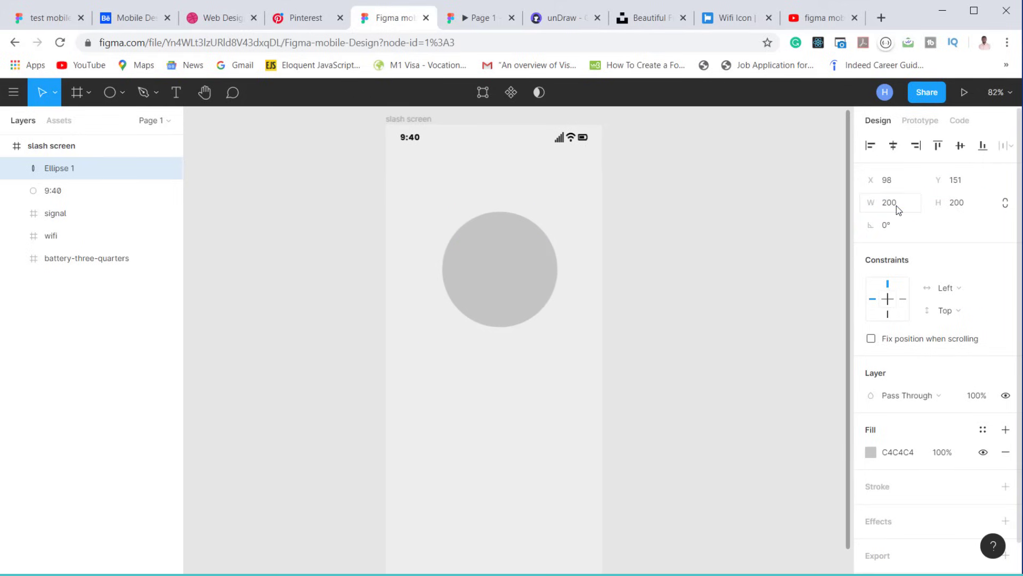
# Step: Fill the circle with light teal 8FE1D7 at 44% opacity
pyautogui.click(870, 453)
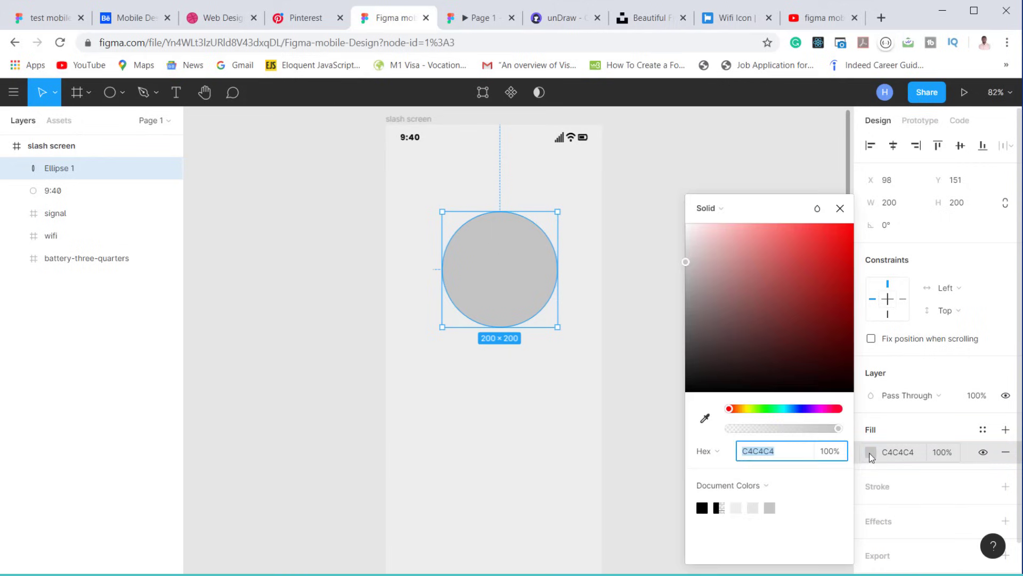
pyautogui.click(783, 409)
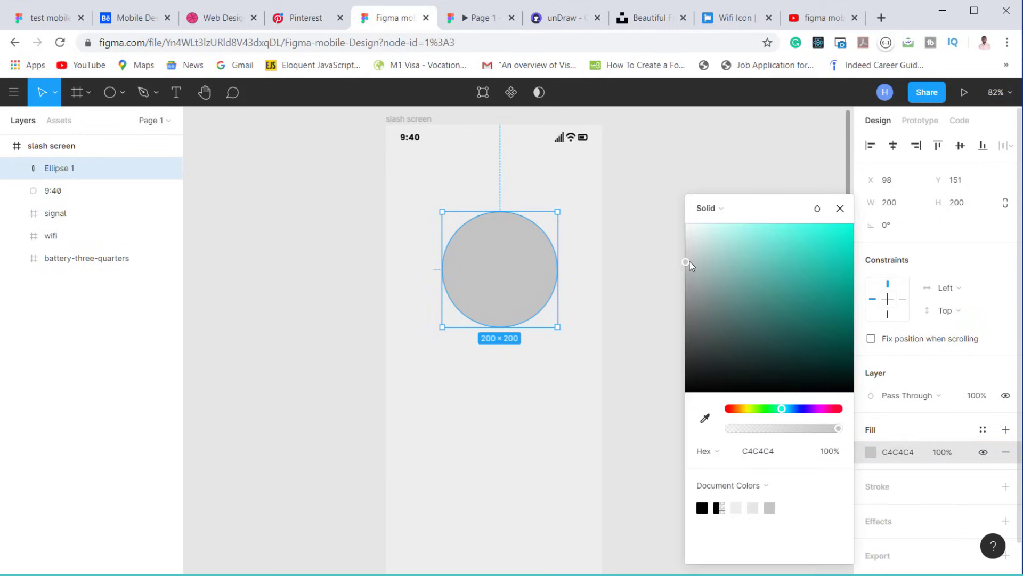
pyautogui.moveTo(689, 262); pyautogui.dragTo(748, 248)
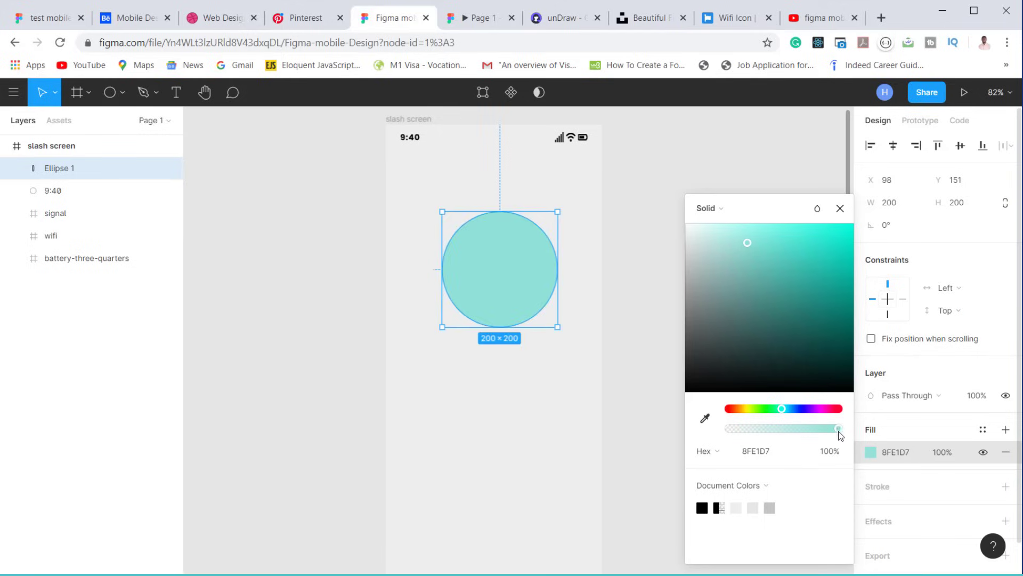
pyautogui.moveTo(839, 434); pyautogui.dragTo(778, 429)
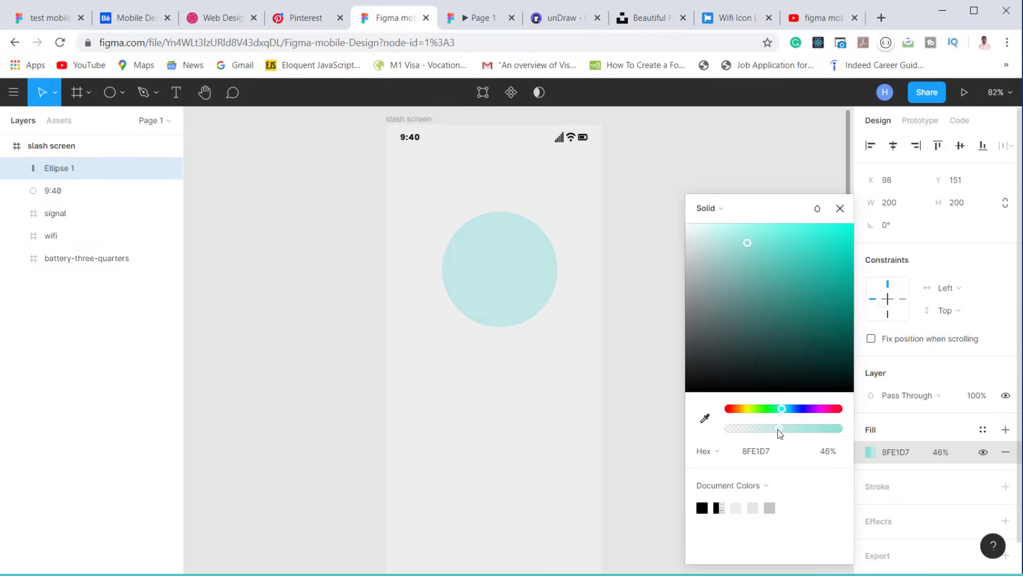
pyautogui.click(840, 208)
# Step: Move the teal circle to X -100, Y -69 over the frame's top-left corner and place a duplicate at X 0, Y -109
pyautogui.moveTo(535, 262); pyautogui.dragTo(434, 174)
pyautogui.moveTo(418, 155); pyautogui.dragTo(416, 142)
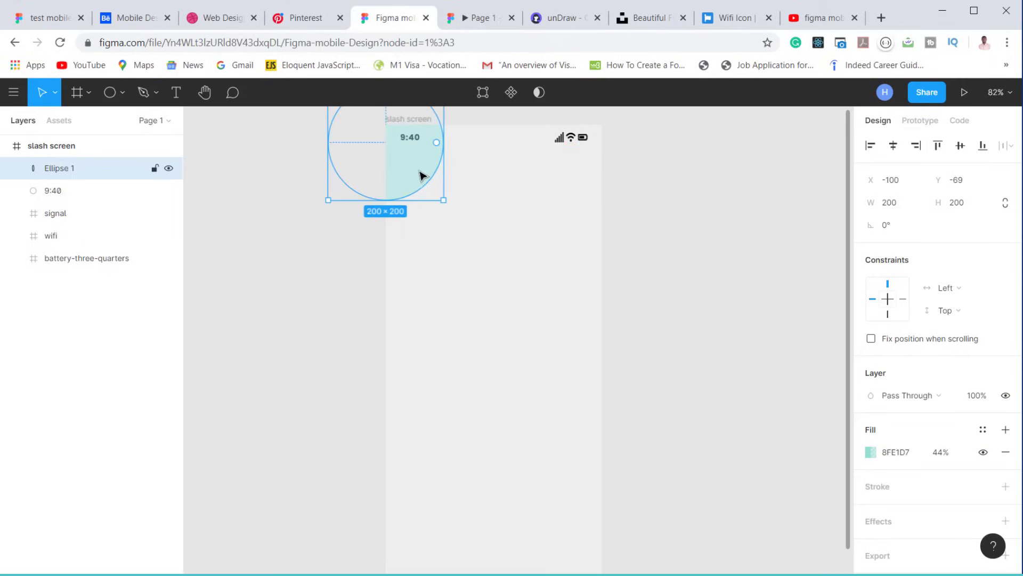
pyautogui.moveTo(405, 169); pyautogui.dragTo(466, 153)
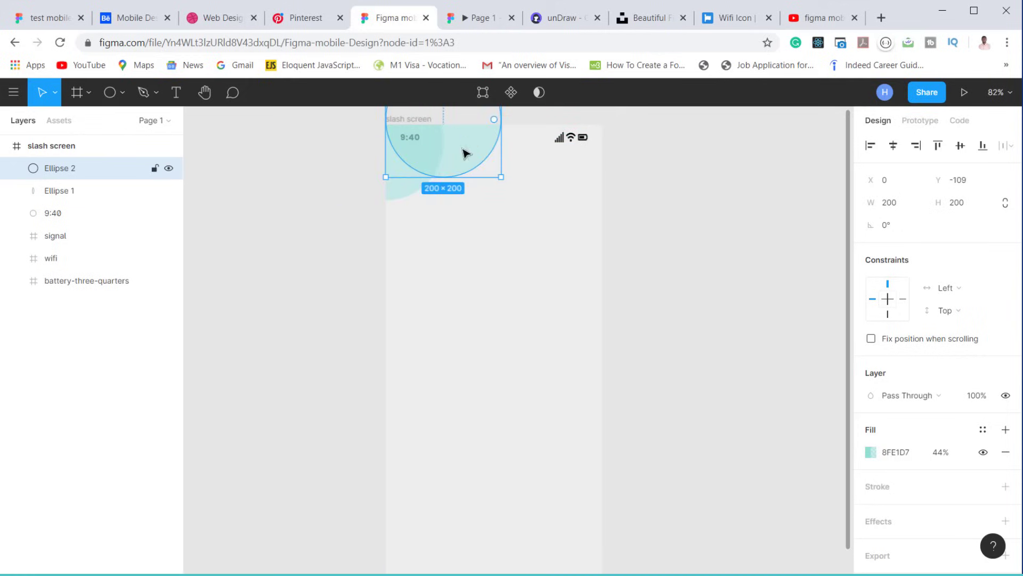
# Step: Move both teal circles below the "9:40" text in the layer order
pyautogui.click(642, 258)
pyautogui.click(471, 154)
pyautogui.click(414, 179)
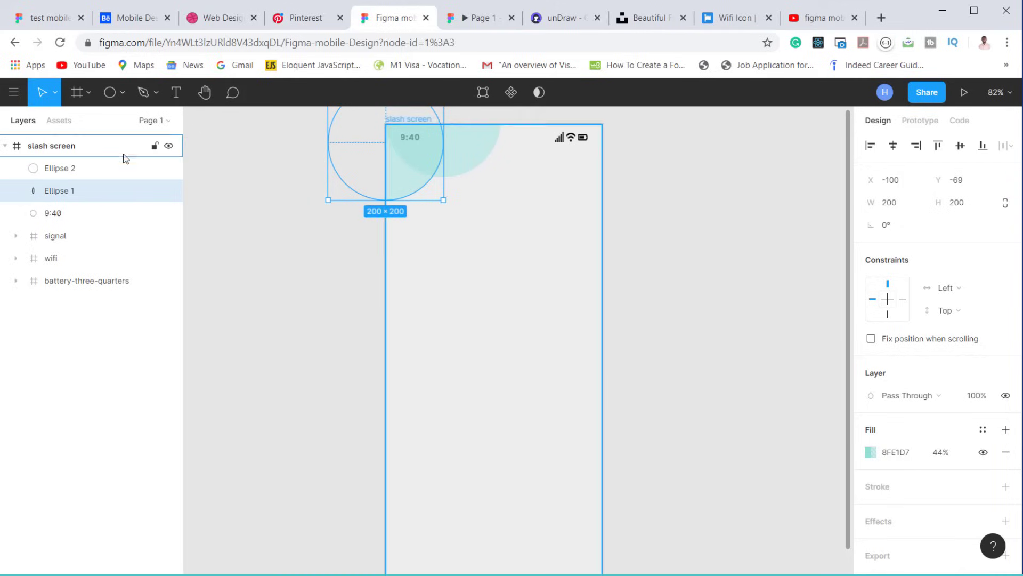
pyautogui.keyDown('shift'); pyautogui.click(107, 168); pyautogui.keyUp('shift')
pyautogui.moveTo(107, 184); pyautogui.dragTo(105, 222)
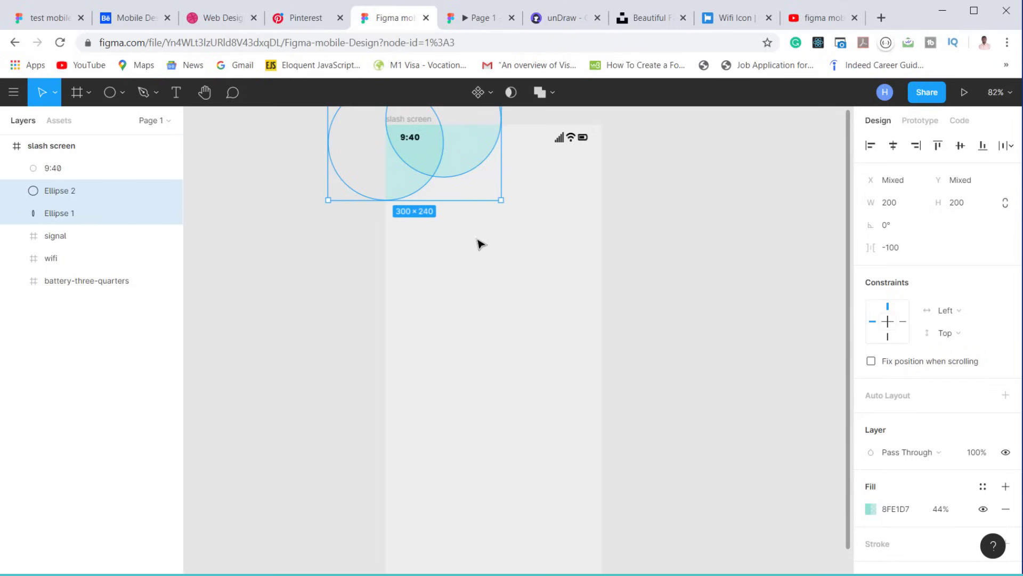
pyautogui.click(510, 258)
# Step: Reposition Ellipse 1 to X -88, Y -30 and Ellipse 2 to X 12, Y -100, and check them in the prototype preview
pyautogui.moveTo(421, 194)
pyautogui.mouseDown()
pyautogui.moveTo(414, 185)
pyautogui.moveTo(415, 200)
pyautogui.mouseUp()
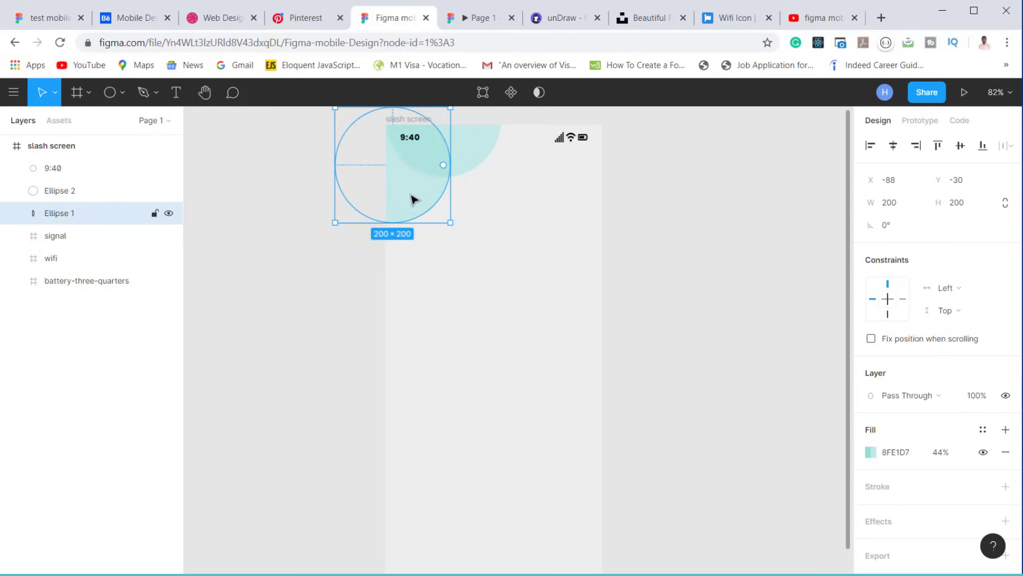
pyautogui.moveTo(471, 155); pyautogui.dragTo(473, 160)
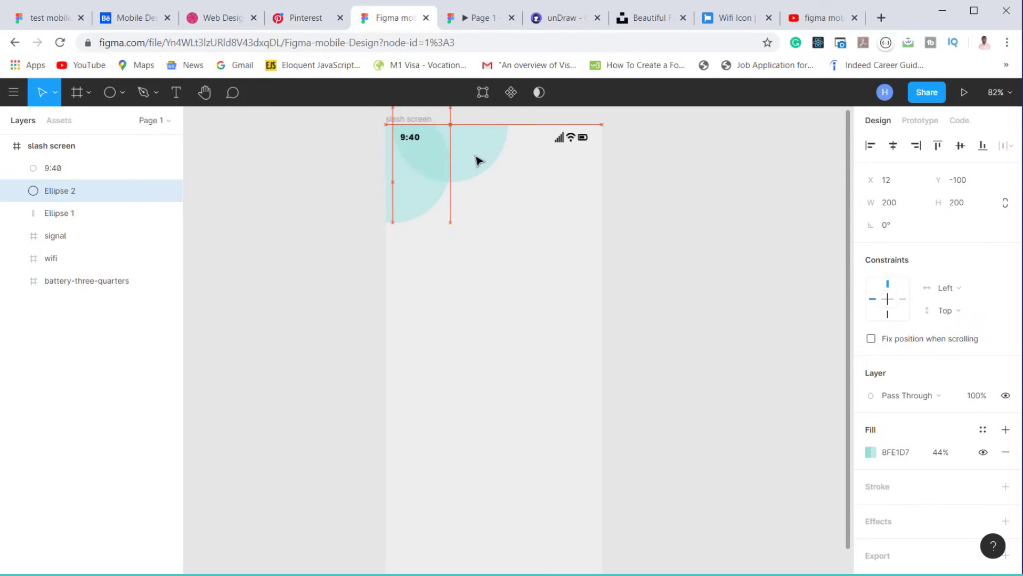
pyautogui.press('Escape')
pyautogui.click(474, 21)
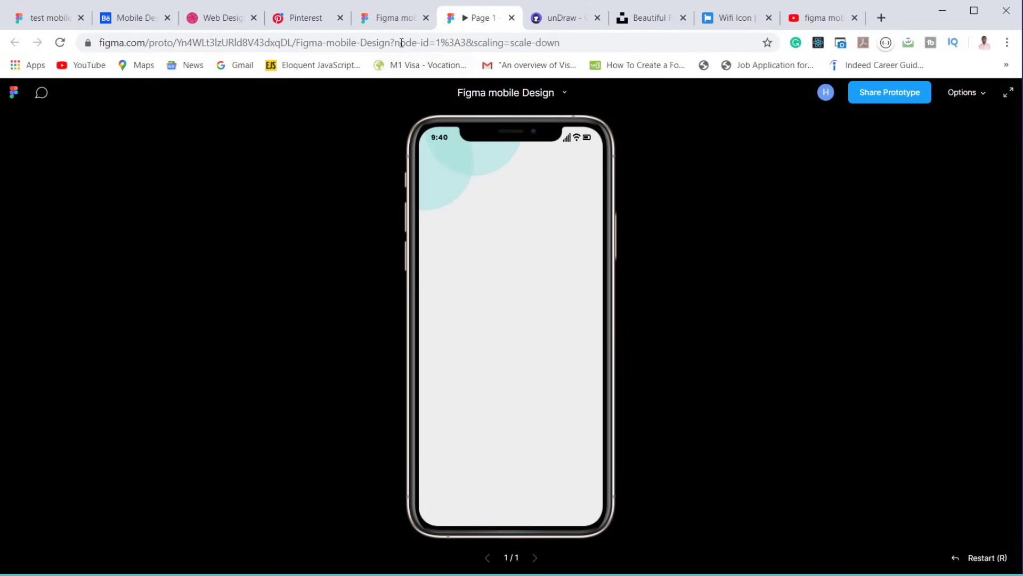
# Step: Open the unDraw illustrations library at undraw.co and look through the available illustrations
pyautogui.click(395, 27)
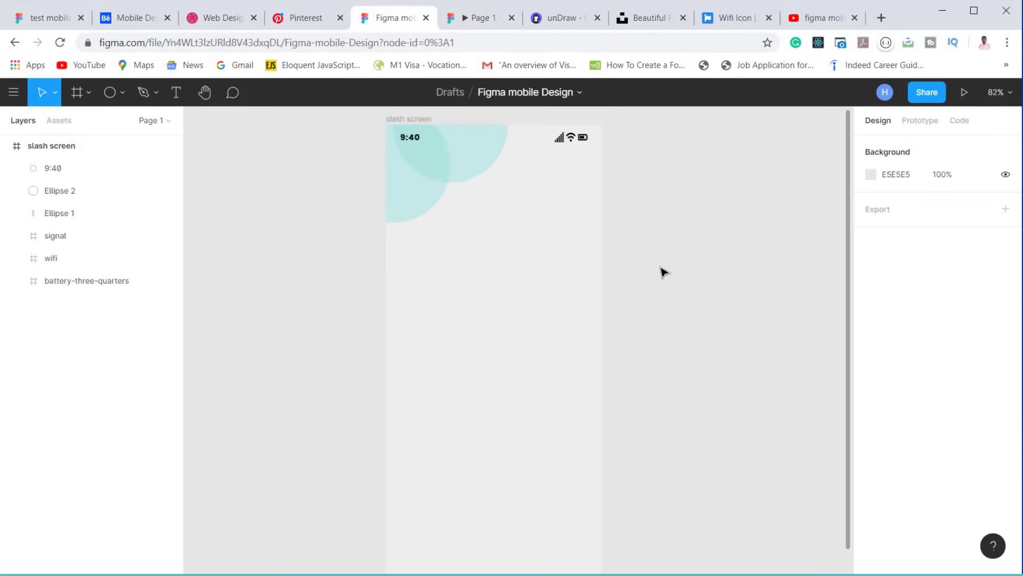
pyautogui.scroll(1, 669, 256)
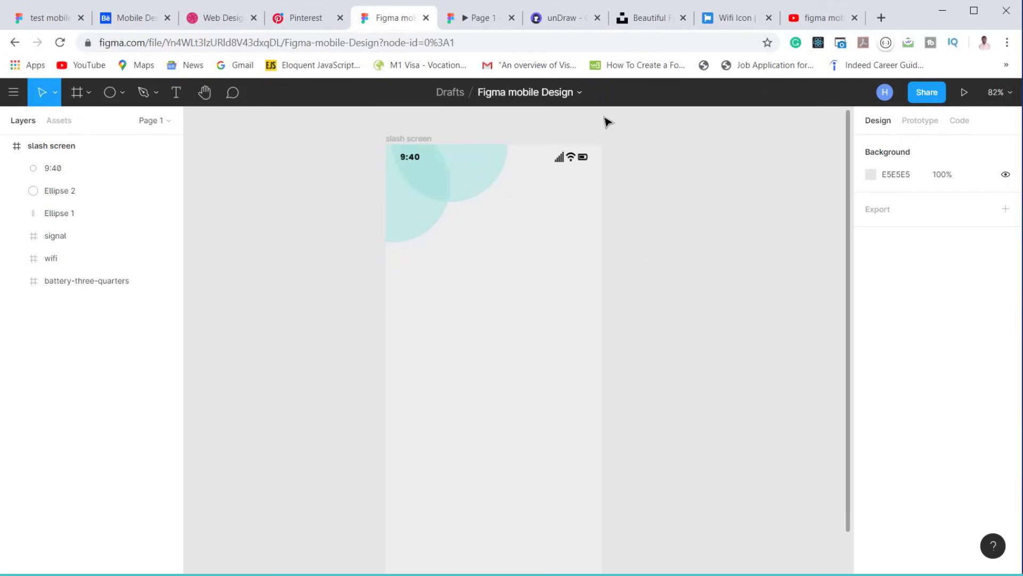
pyautogui.click(550, 25)
pyautogui.scroll(-4, 533, 298)
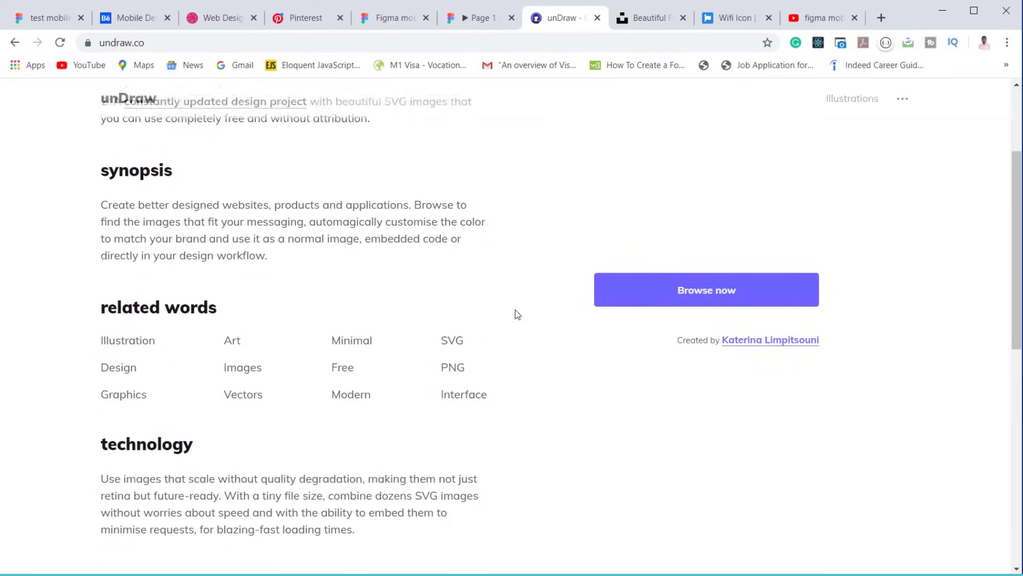
pyautogui.scroll(4, 515, 314)
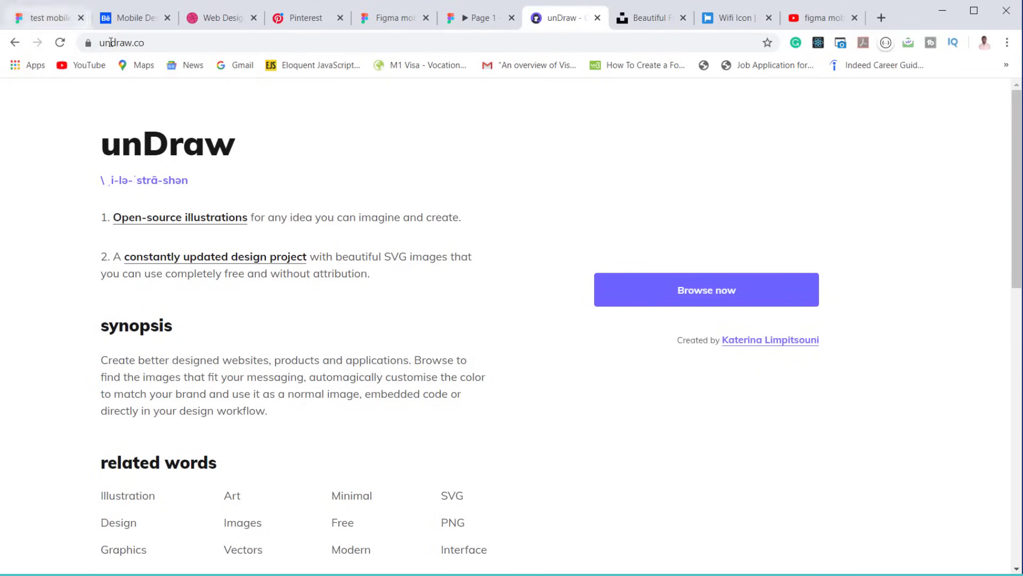
pyautogui.click(661, 286)
pyautogui.scroll(-10, 491, 290)
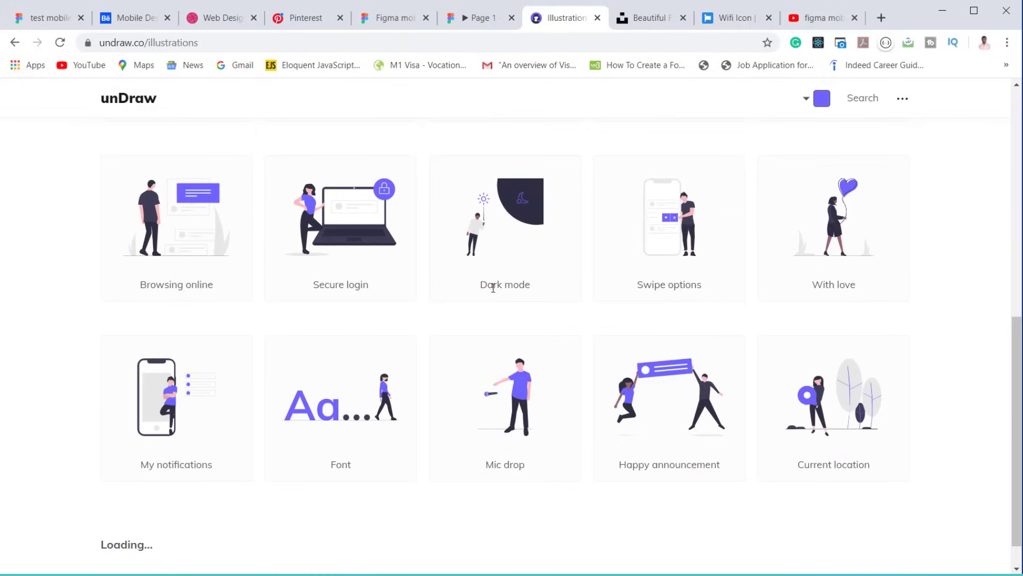
pyautogui.scroll(10, 491, 290)
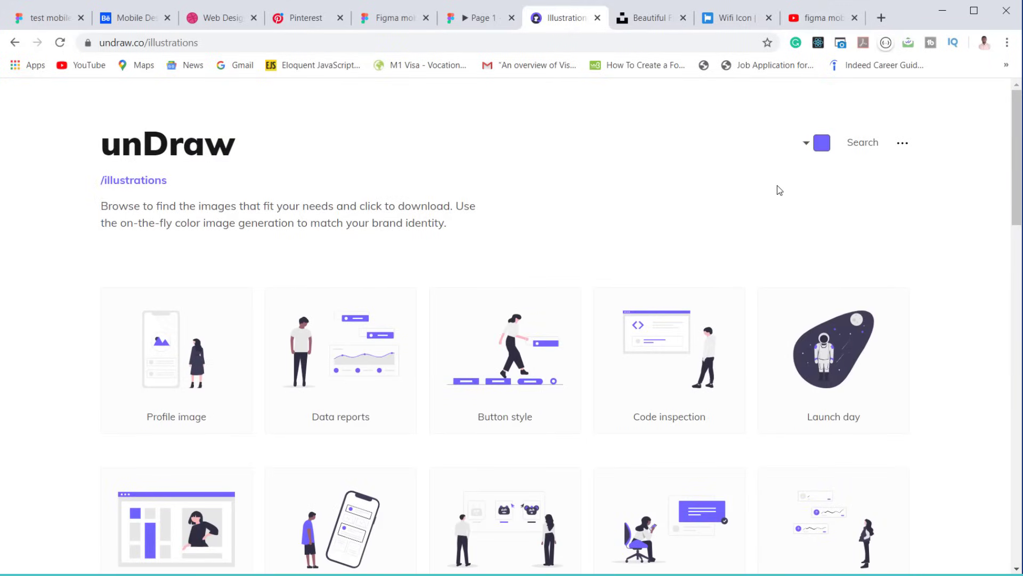
# Step: Set the accent color of the unDraw illustrations to cyan #63FFFF
pyautogui.click(819, 142)
pyautogui.moveTo(775, 260); pyautogui.dragTo(753, 265)
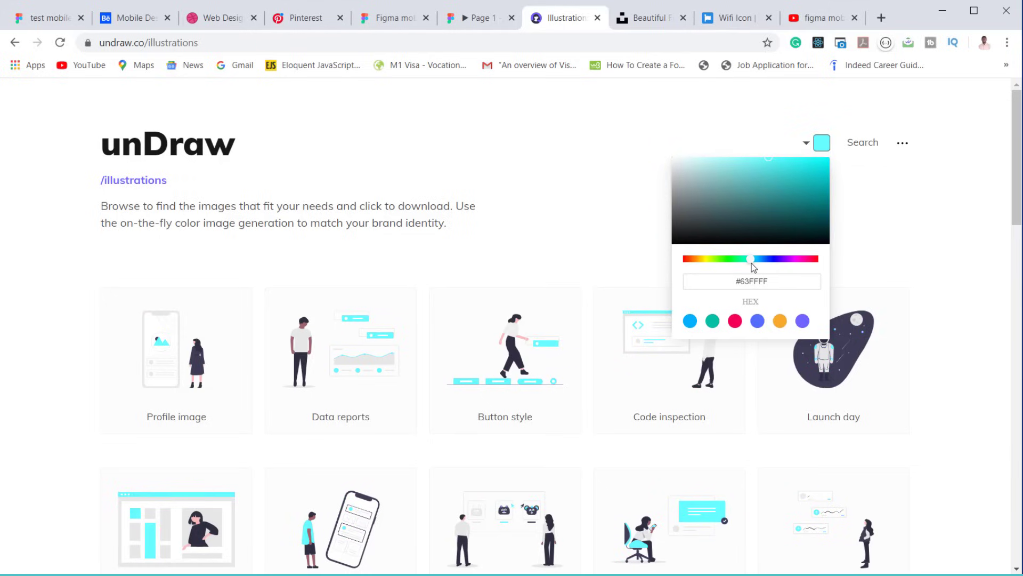
pyautogui.click(649, 196)
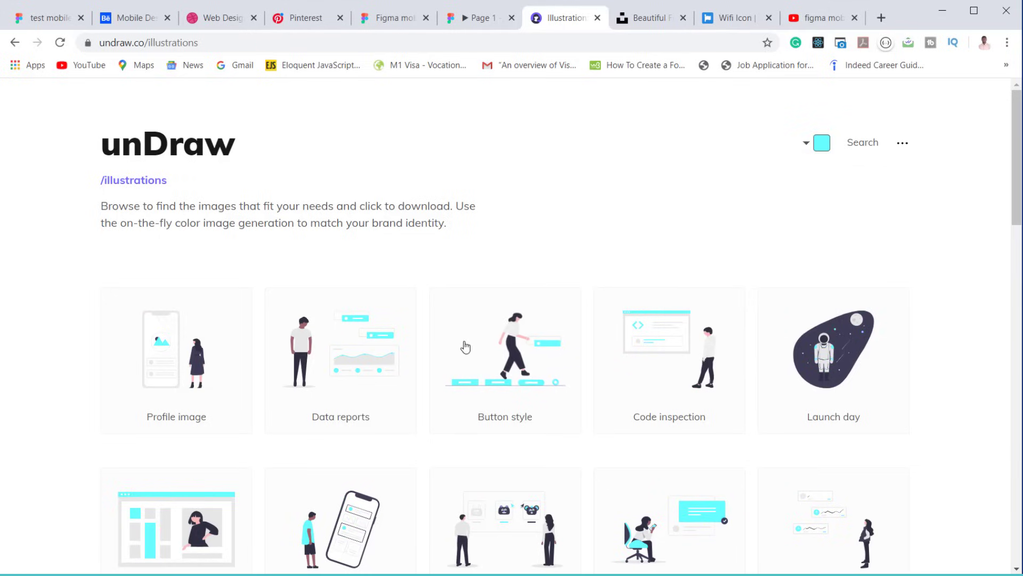
# Step: View the recolored illustrations and the Data reports download options, and return to the Figma design file
pyautogui.scroll(-10, 462, 341)
pyautogui.scroll(10, 462, 341)
pyautogui.click(397, 19)
pyautogui.click(555, 18)
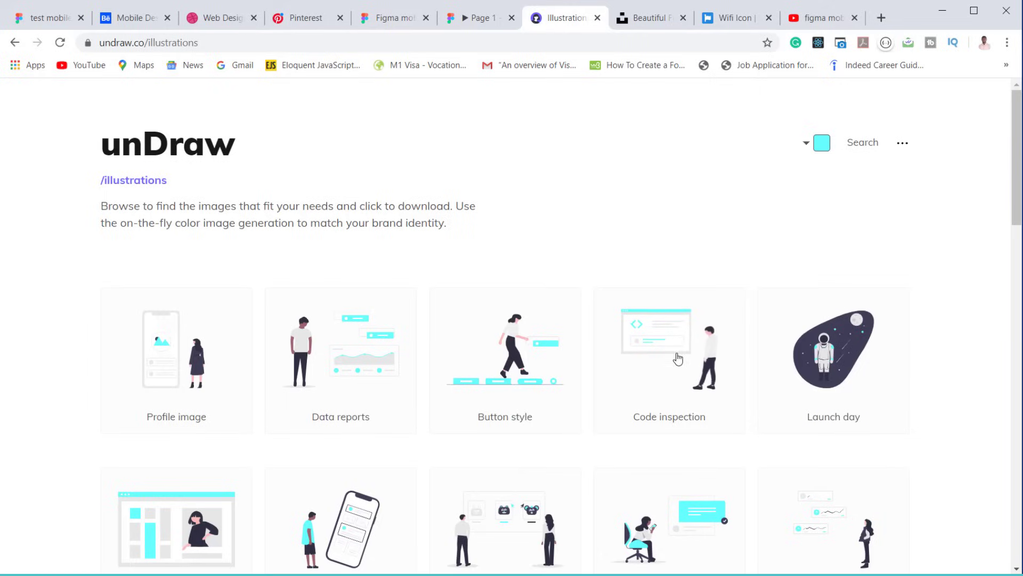
pyautogui.click(347, 372)
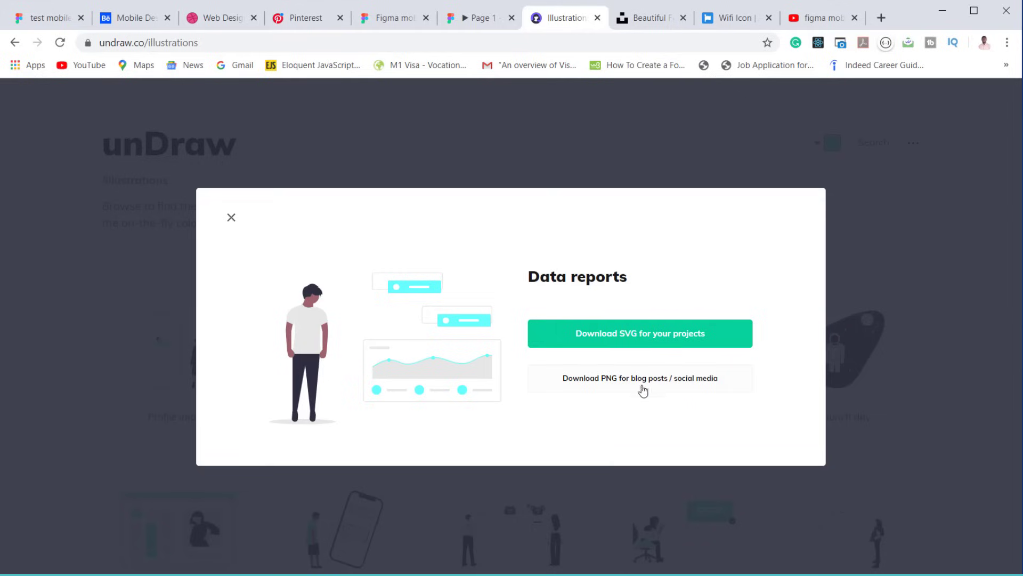
pyautogui.click(392, 18)
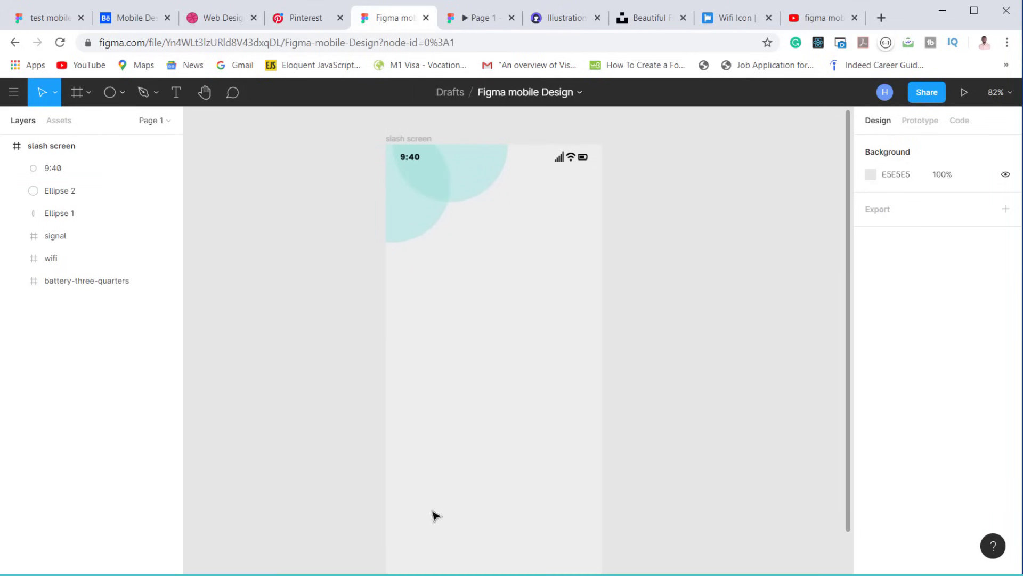
pyautogui.hotkey('alt', 'Tab')
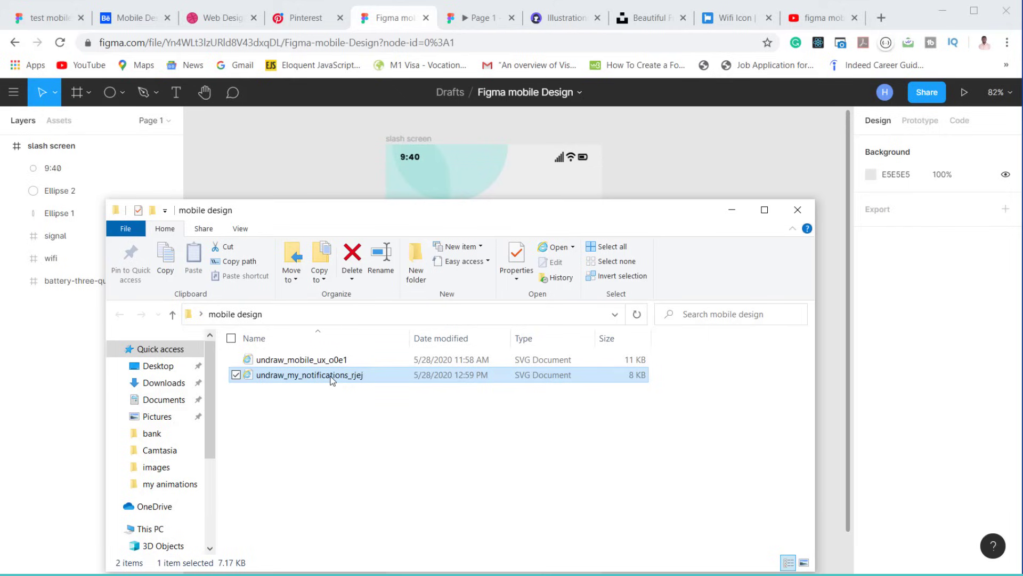
pyautogui.moveTo(331, 376); pyautogui.dragTo(530, 413)
pyautogui.press('Delete')
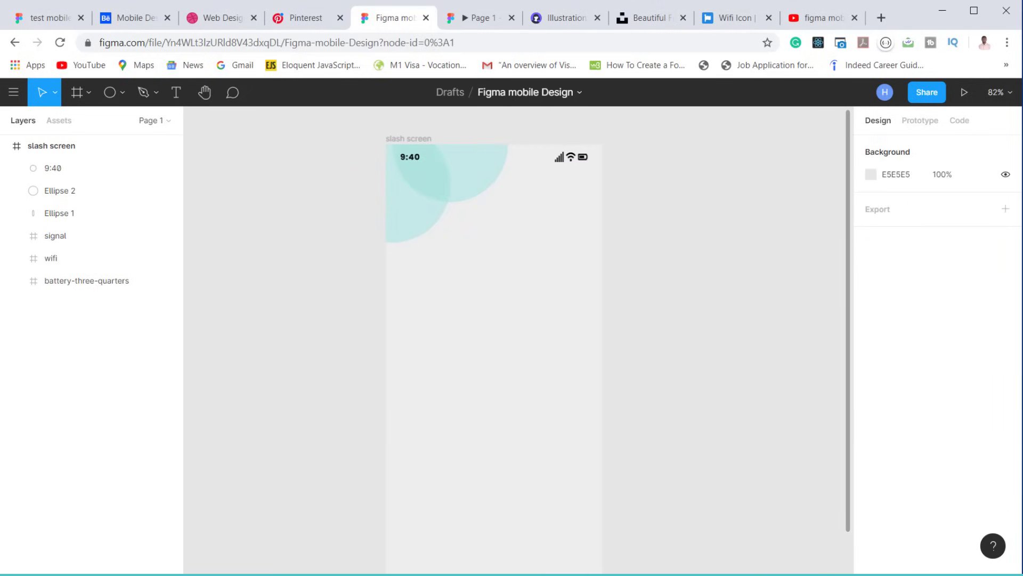
# Step: Import undraw_mobile_ux_o0e1 from the mobile design folder into the slash screen frame at about X -330, Y 70
pyautogui.hotkey('alt', 'Tab')
pyautogui.moveTo(338, 360); pyautogui.dragTo(478, 189)
pyautogui.moveTo(549, 279); pyautogui.dragTo(489, 497)
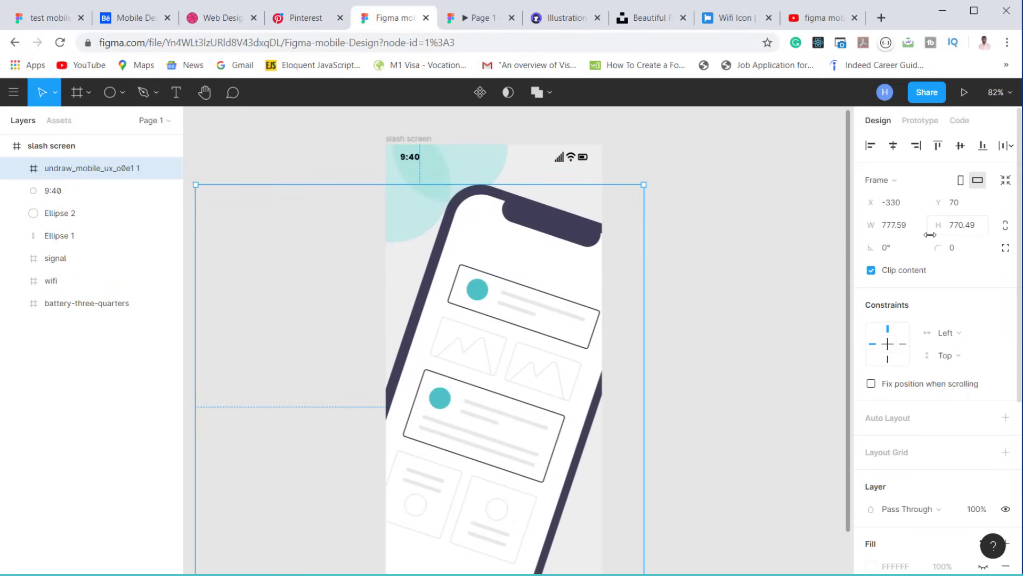
# Step: Shrink the imported mobile UX illustration with the Scale tool to about 260 × 257 and bring it into the frame's middle
pyautogui.click(54, 94)
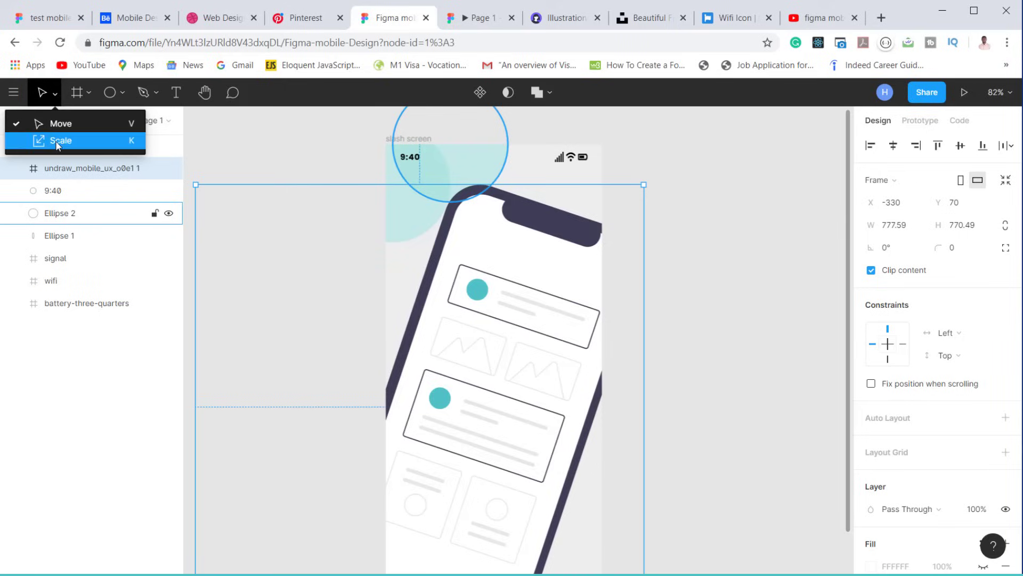
pyautogui.click(57, 143)
pyautogui.moveTo(195, 185); pyautogui.dragTo(305, 293)
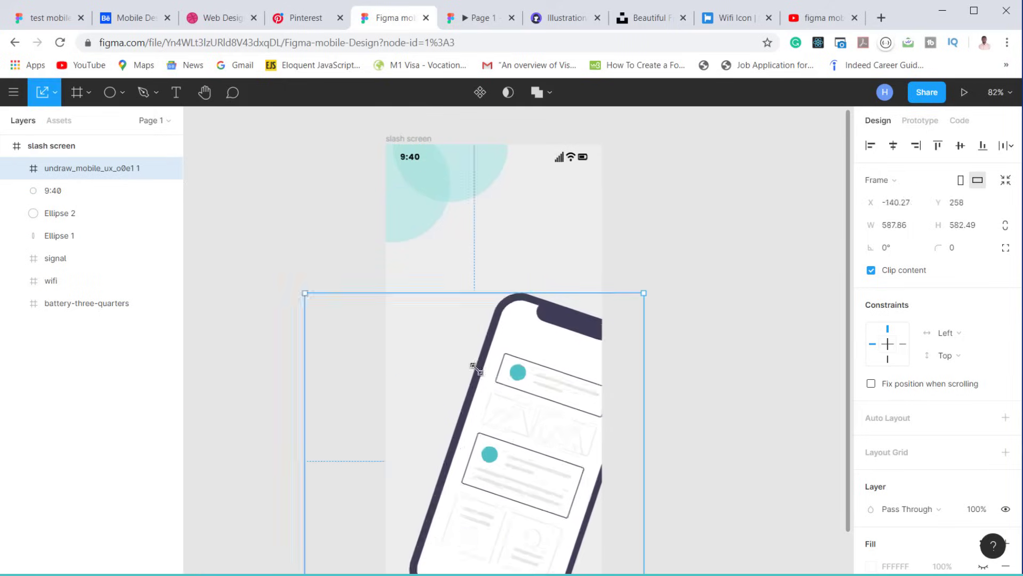
pyautogui.moveTo(476, 367); pyautogui.dragTo(526, 414)
pyautogui.moveTo(580, 507); pyautogui.dragTo(530, 335)
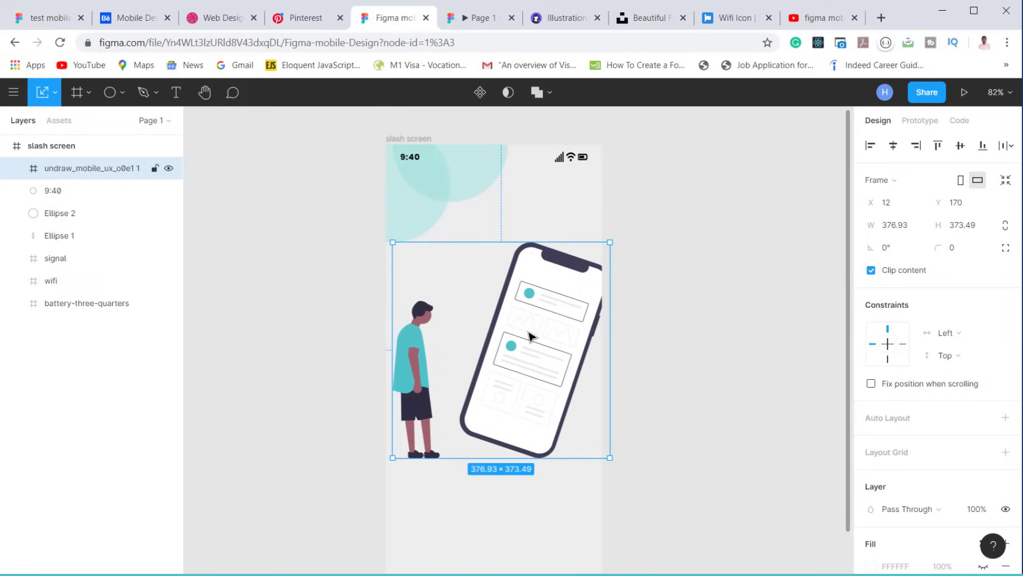
pyautogui.moveTo(393, 242); pyautogui.dragTo(460, 309)
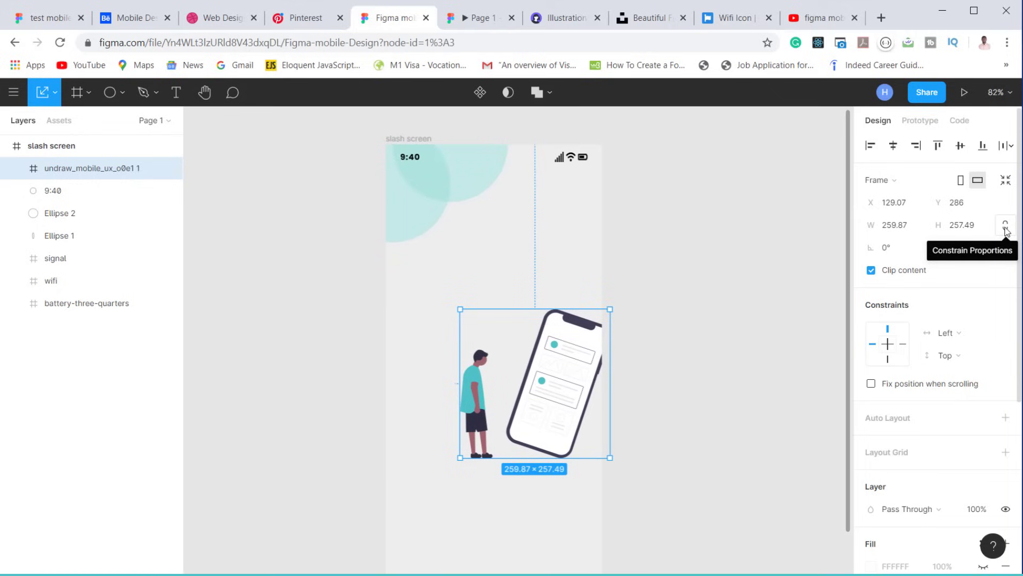
# Step: Constrain the illustration's proportions and set its height to 170
pyautogui.click(1006, 228)
pyautogui.click(979, 228)
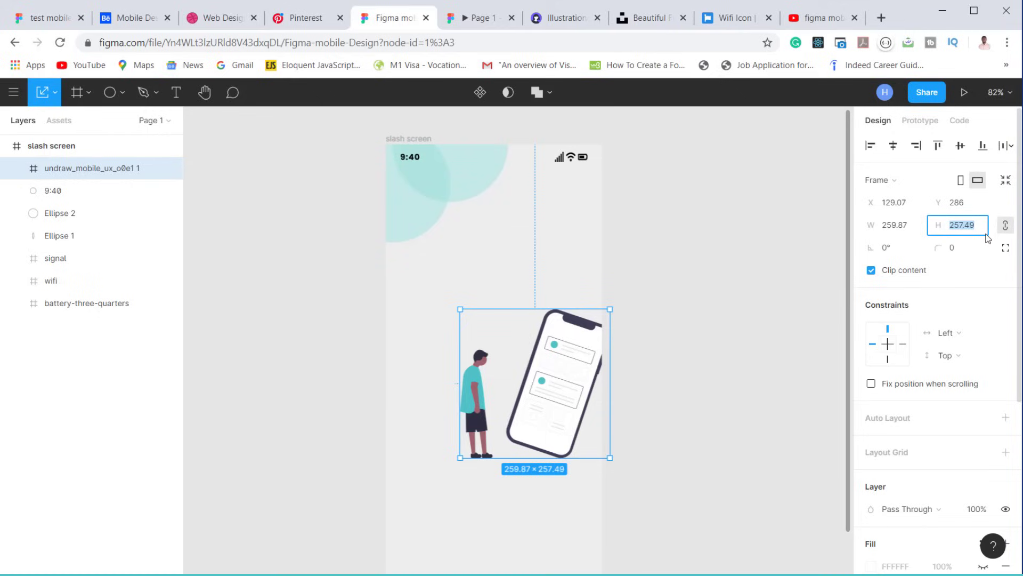
pyautogui.write('170')
pyautogui.press('Return')
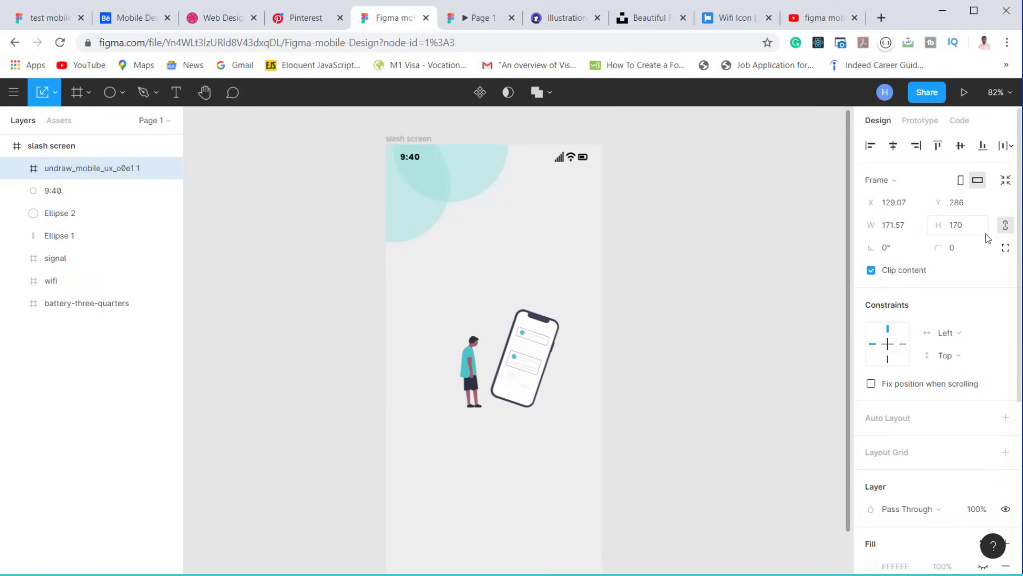
# Step: Move the illustration to X 101, Y 236, centered horizontally in the slash screen
pyautogui.click(52, 94)
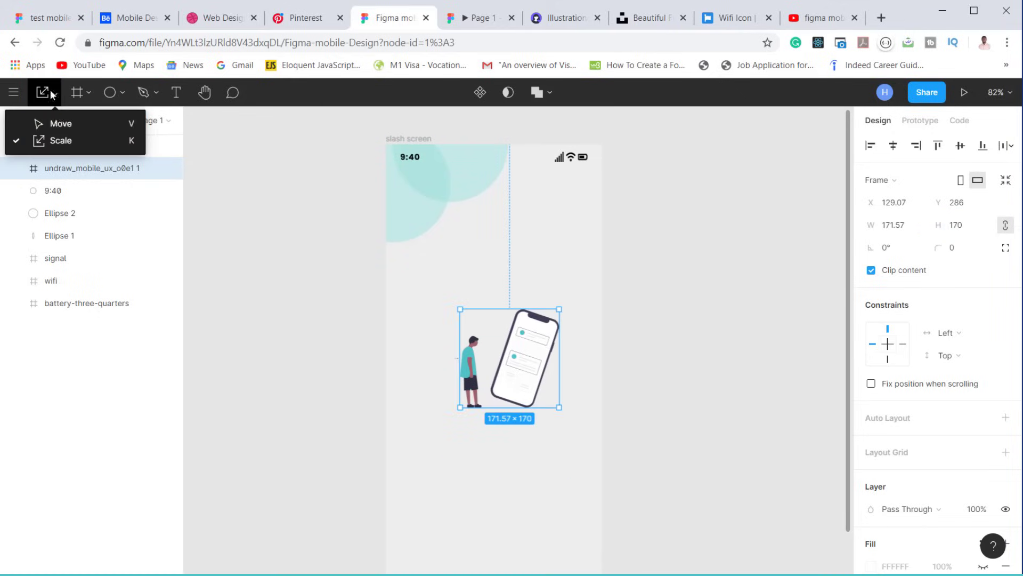
pyautogui.click(56, 125)
pyautogui.moveTo(515, 364); pyautogui.dragTo(498, 342)
pyautogui.scroll(-2, 664, 274)
pyautogui.scroll(-1, 640, 349)
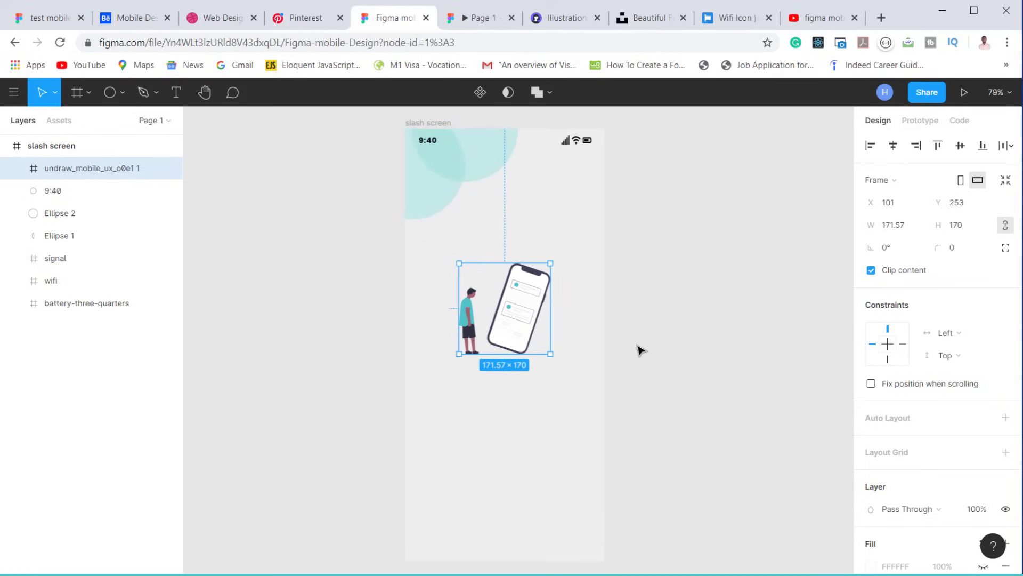
pyautogui.scroll(-2, 621, 323)
pyautogui.scroll(-2, 627, 330)
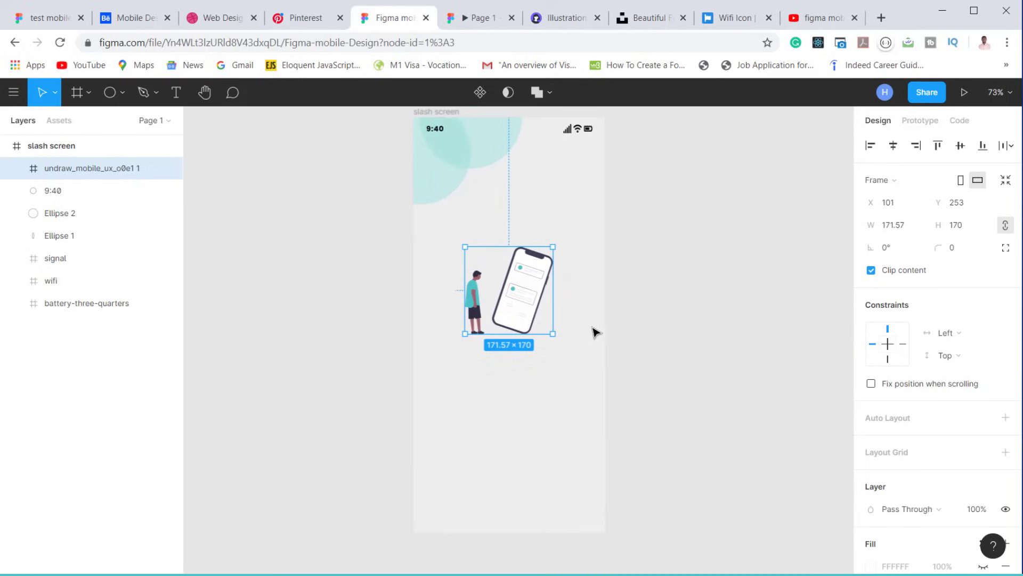
pyautogui.moveTo(523, 302); pyautogui.dragTo(517, 302)
# Step: Start a text layer below the illustration at about X 42, Y 499, in Poppins SemiBold size 18
pyautogui.press('t')
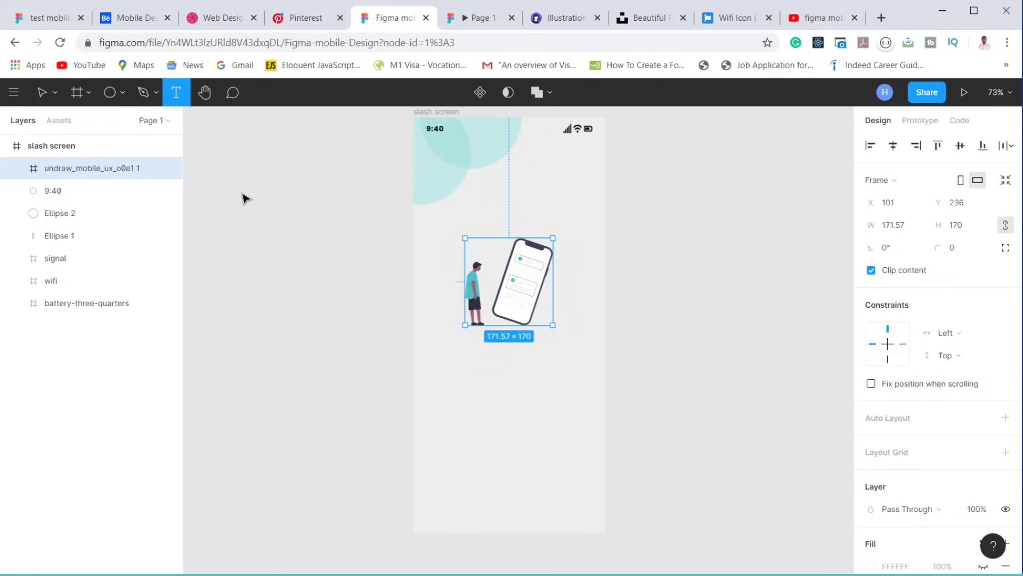
pyautogui.click(435, 372)
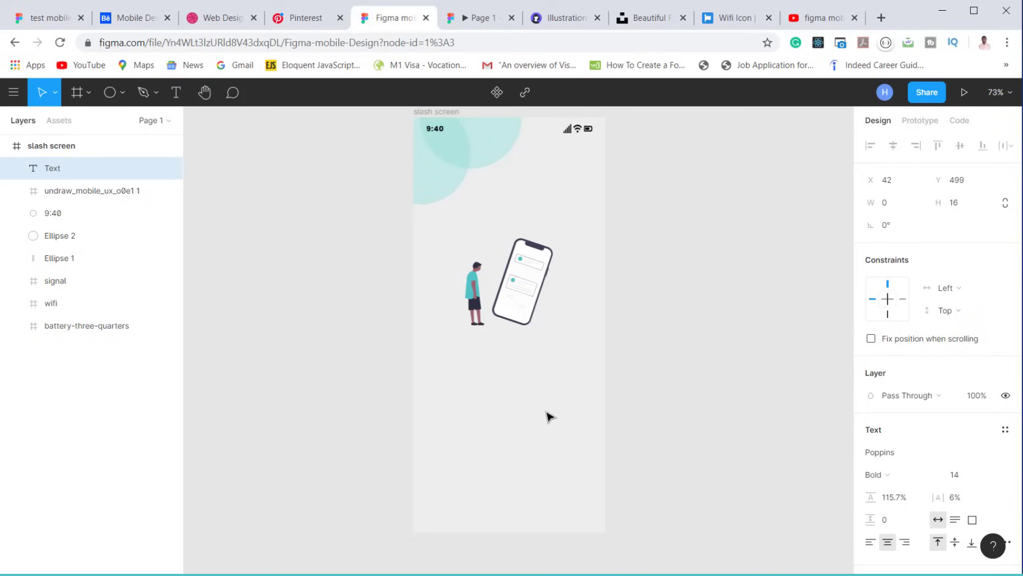
pyautogui.click(975, 472)
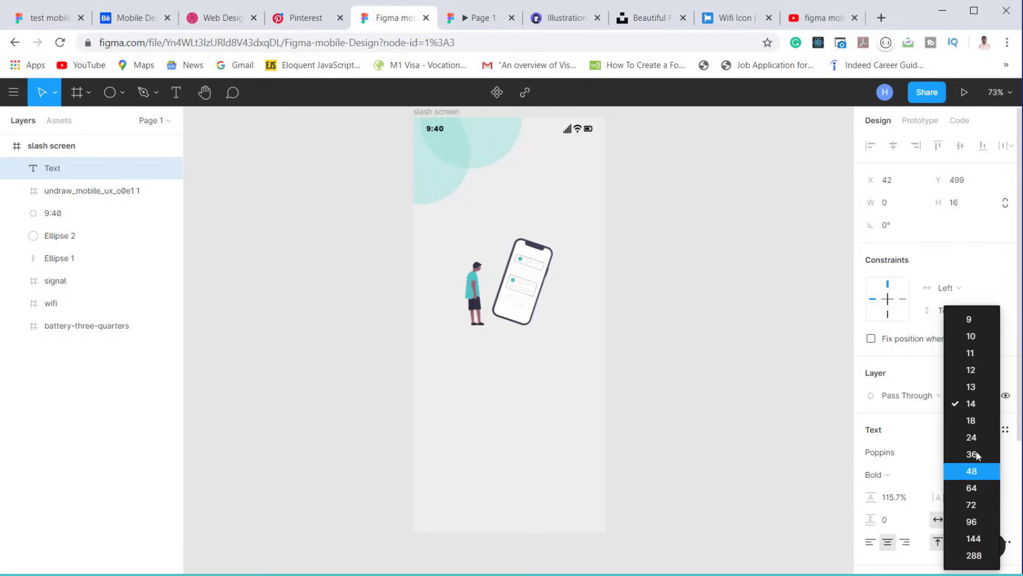
pyautogui.click(974, 421)
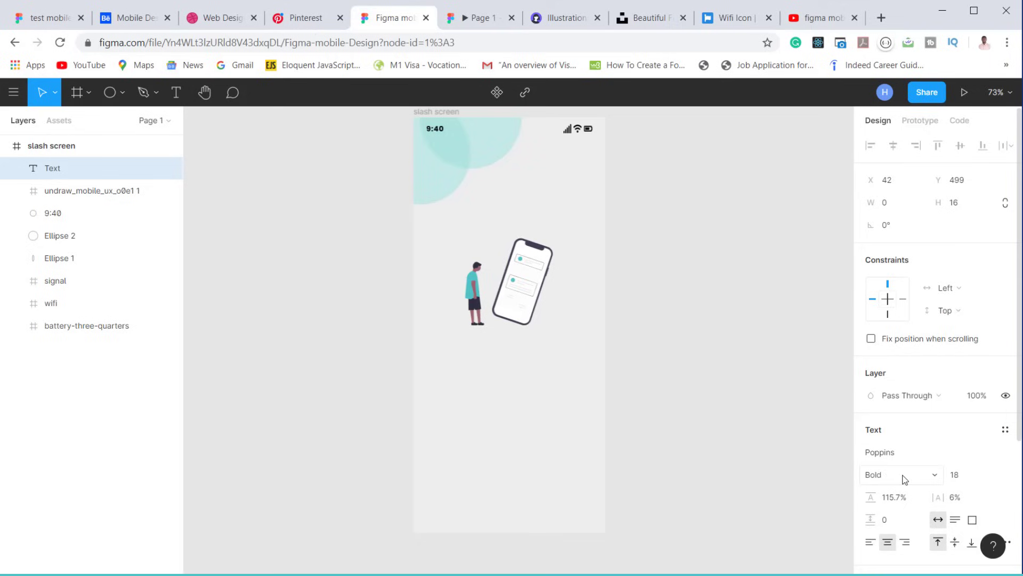
pyautogui.click(904, 479)
pyautogui.click(891, 345)
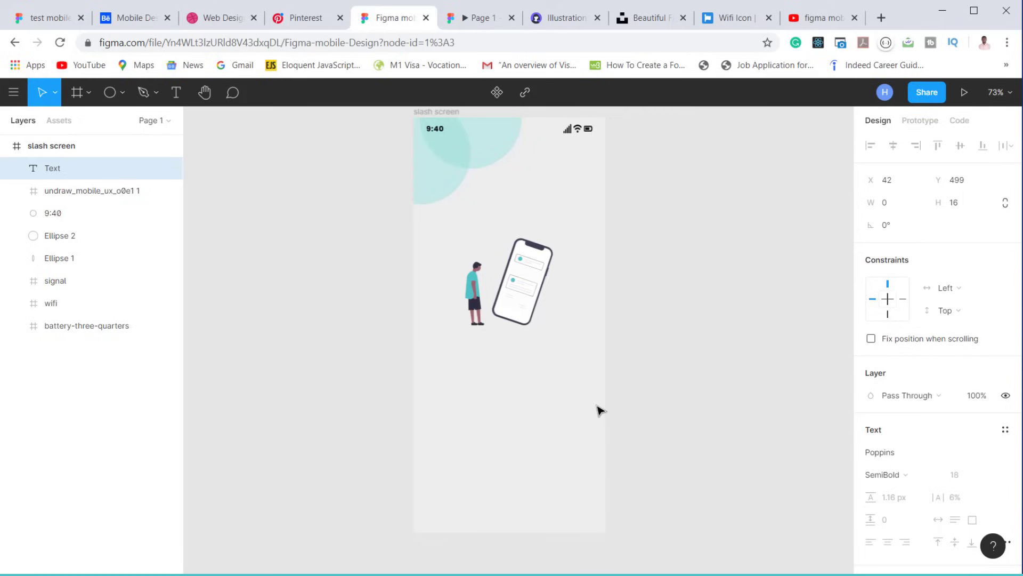
# Step: Enter the heading "Gets things done with TODo" and move it fully inside the frame below the illustration
pyautogui.write('Ge')
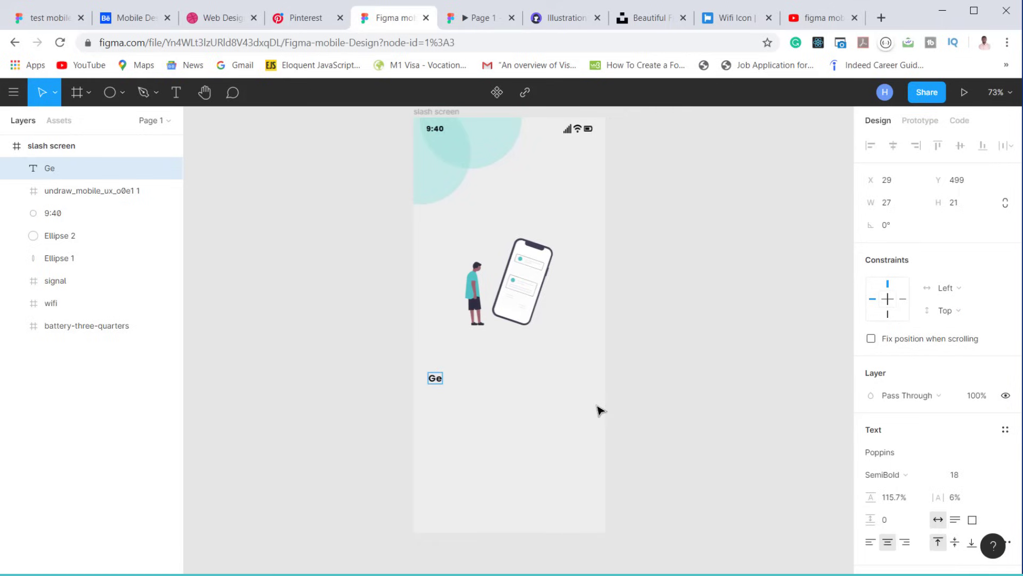
pyautogui.write('ts thin')
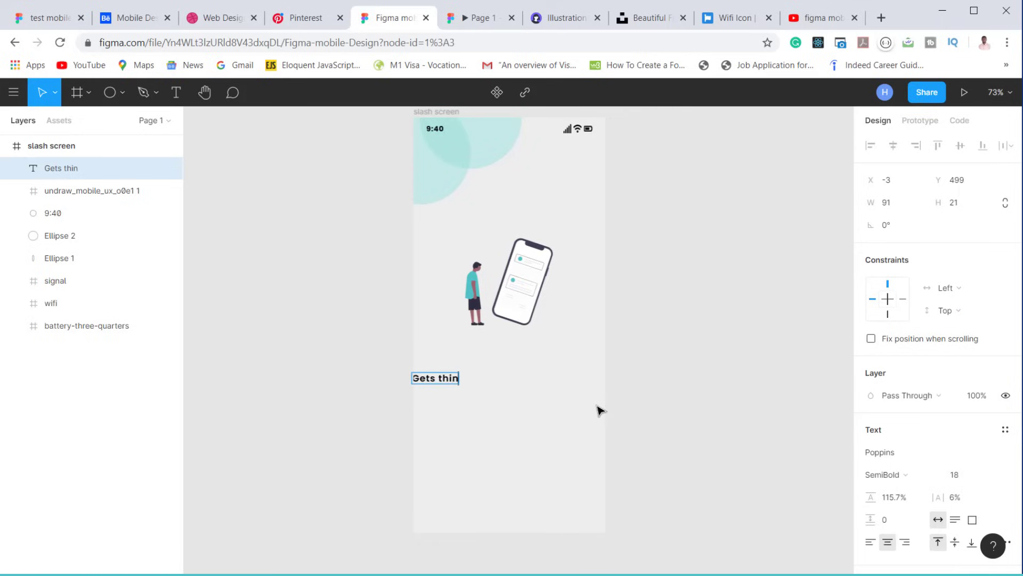
pyautogui.write('g done')
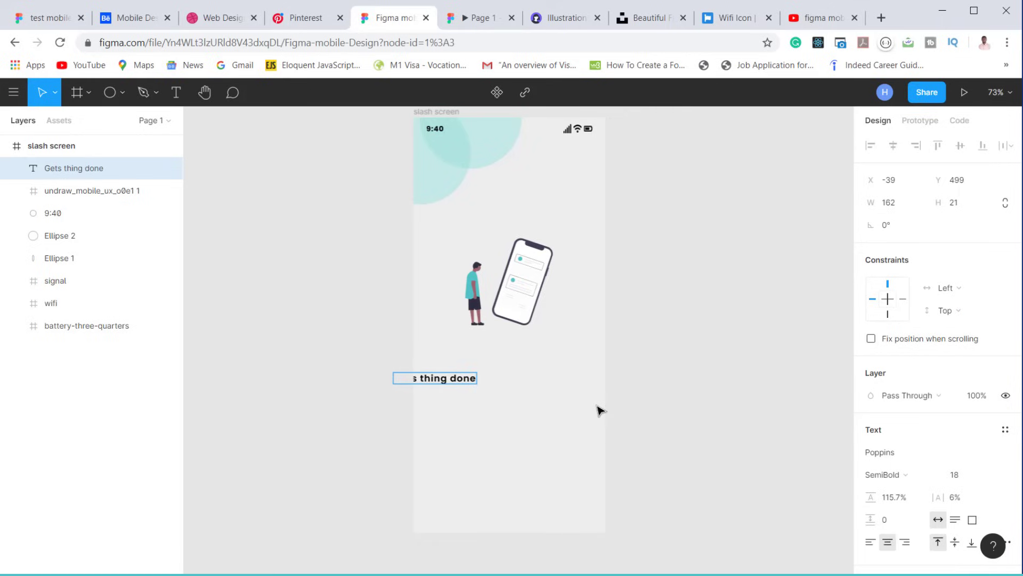
pyautogui.press('BackSpace')
pyautogui.press('BackSpace')
pyautogui.press('BackSpace')
pyautogui.press('BackSpace')
pyautogui.press('BackSpace')
pyautogui.write('s do')
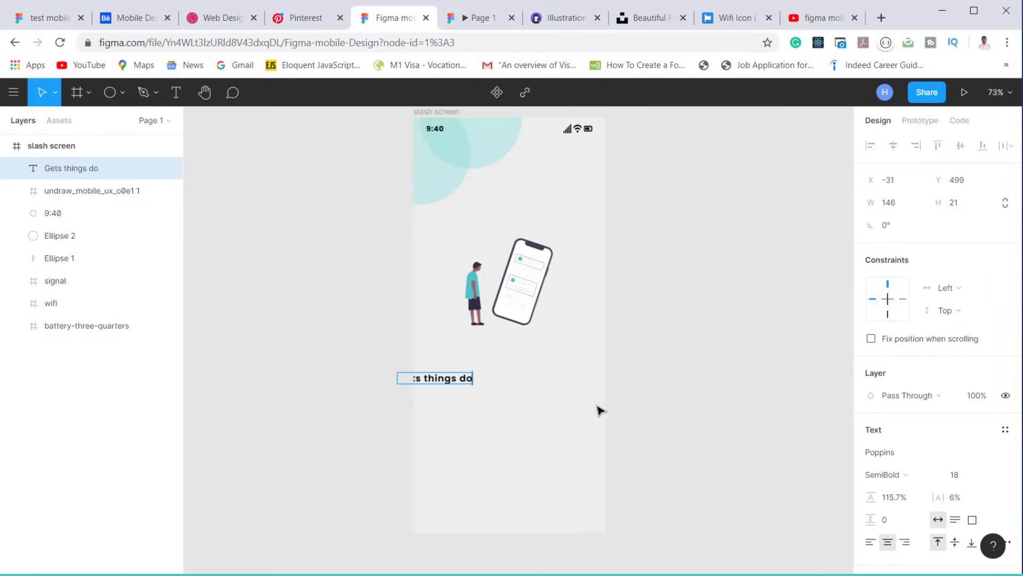
pyautogui.write('ne with')
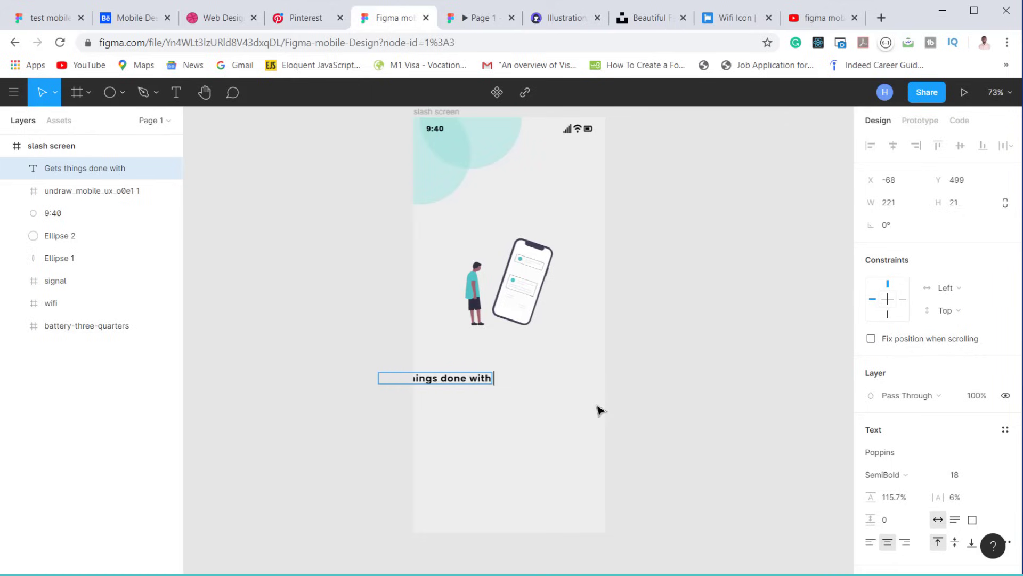
pyautogui.write(' TODo')
pyautogui.press('Escape')
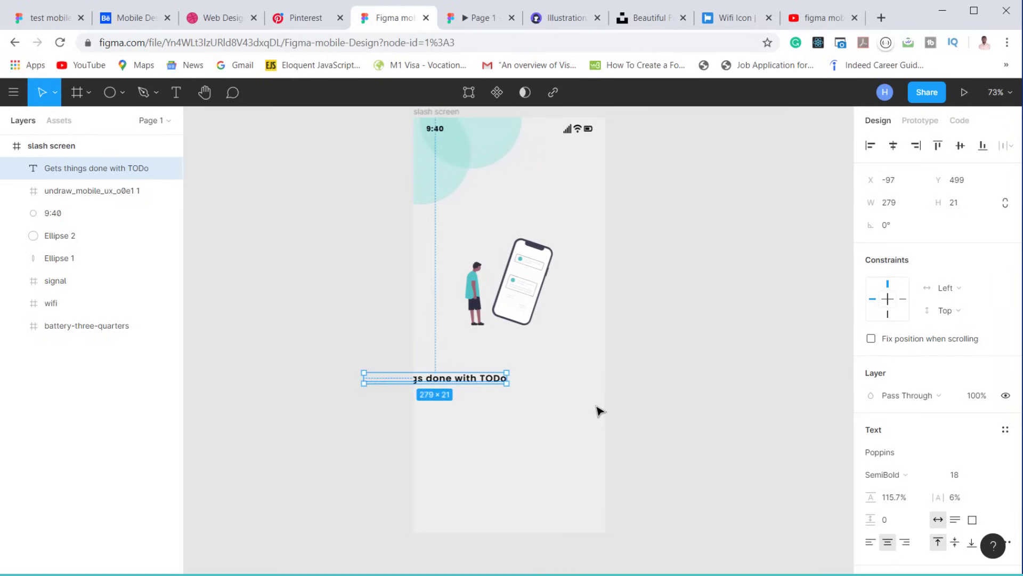
pyautogui.moveTo(496, 382); pyautogui.dragTo(563, 376)
pyautogui.scroll(-3, 980, 459)
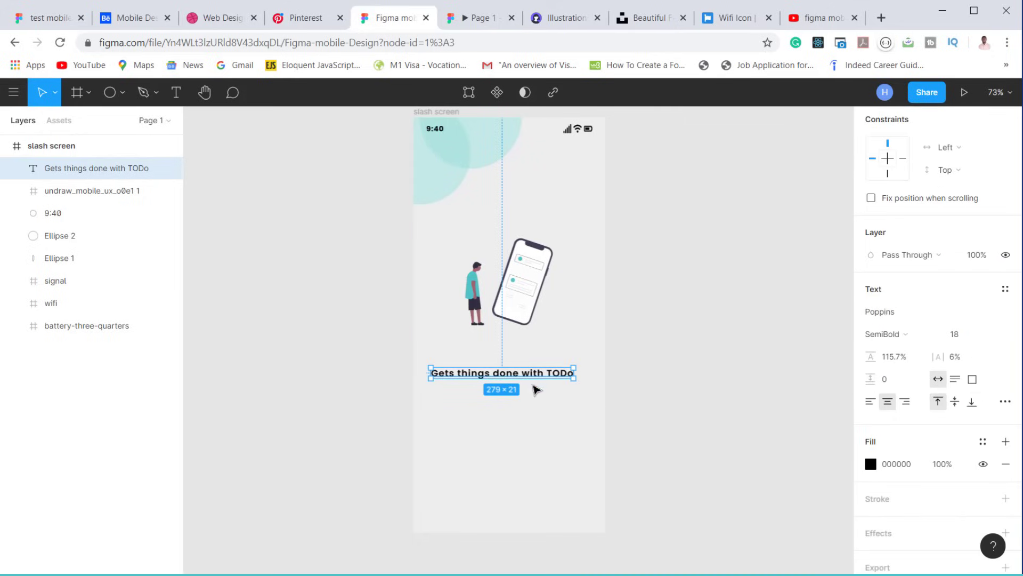
# Step: Lower the heading's black fill opacity to 85% and move the heading slightly up, centered horizontally in the slash screen
pyautogui.click(871, 465)
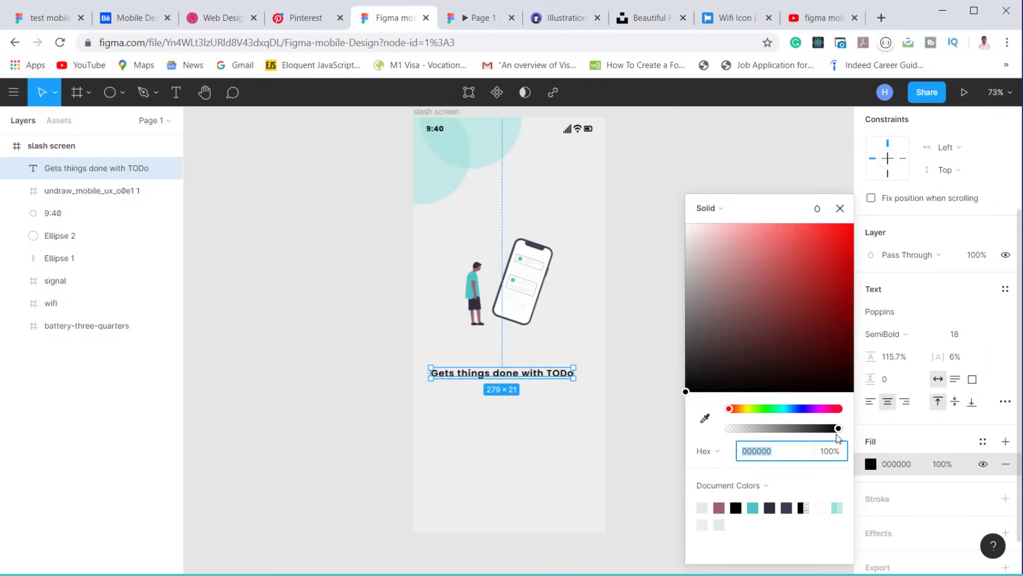
pyautogui.moveTo(839, 433); pyautogui.dragTo(824, 438)
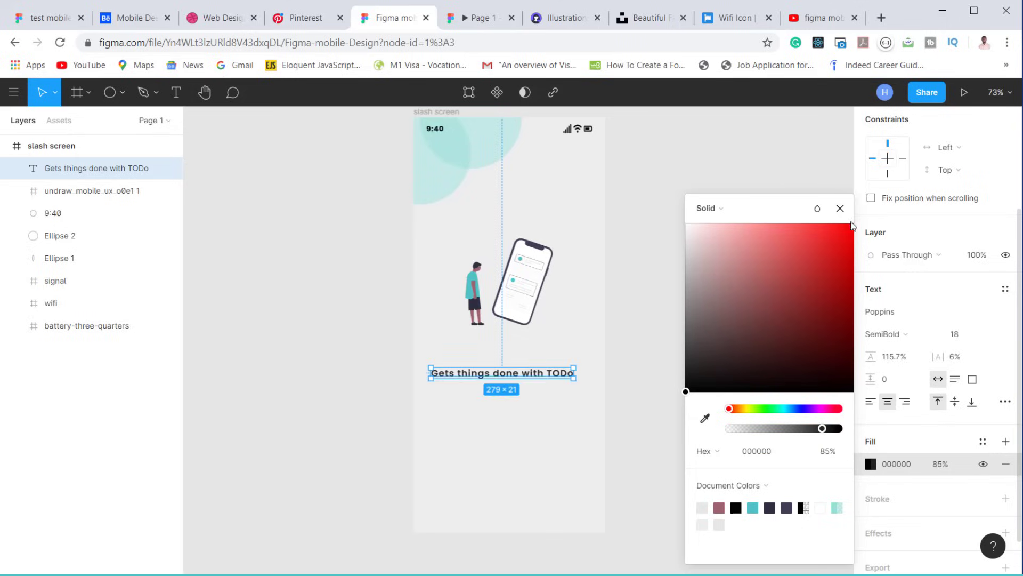
pyautogui.click(840, 208)
pyautogui.moveTo(525, 377); pyautogui.dragTo(530, 371)
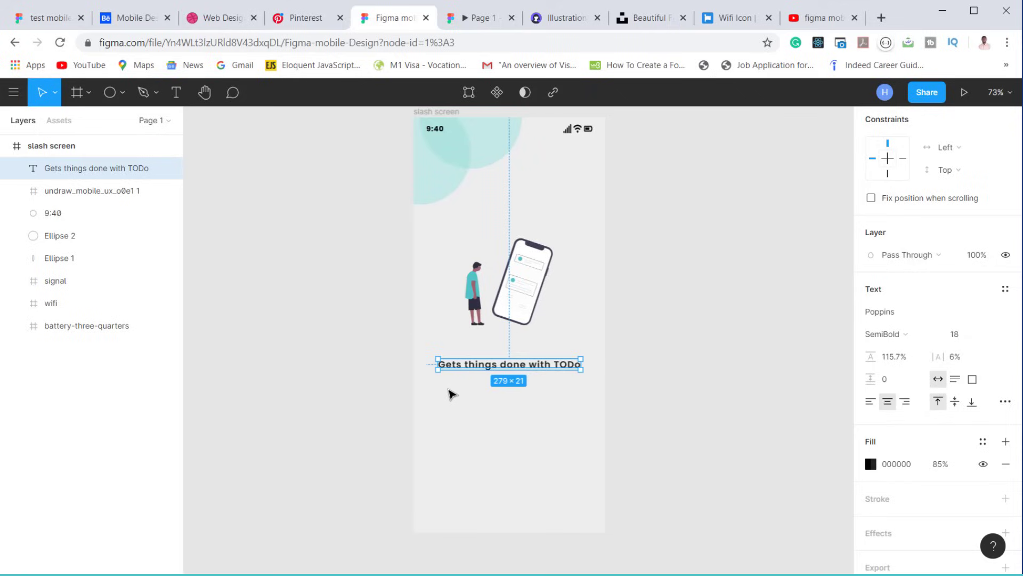
pyautogui.click(433, 394)
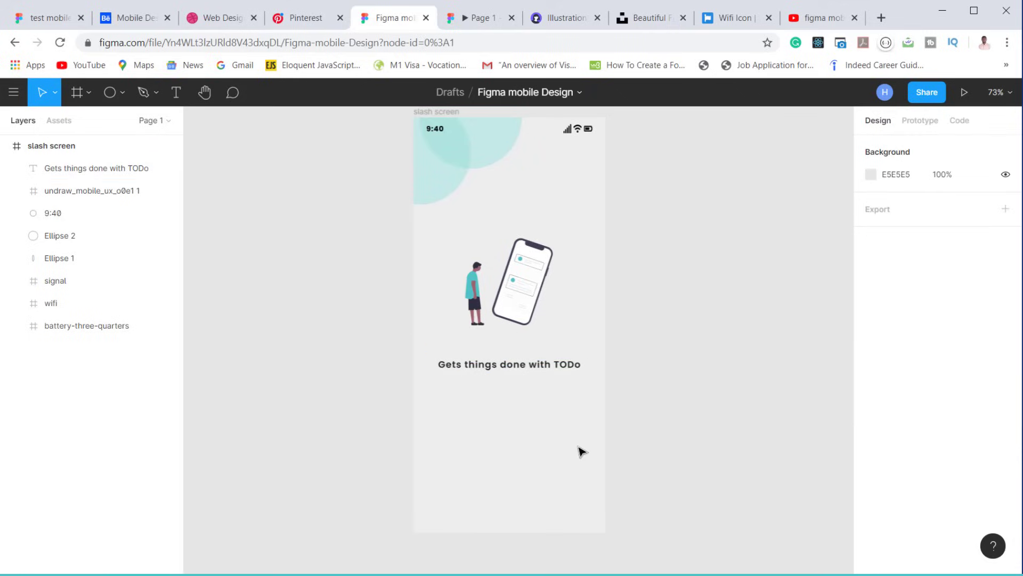
# Step: Draw a text box about 273 × 69 below the heading at about X 48, Y 517, set to Poppins Regular size 13
pyautogui.click(178, 92)
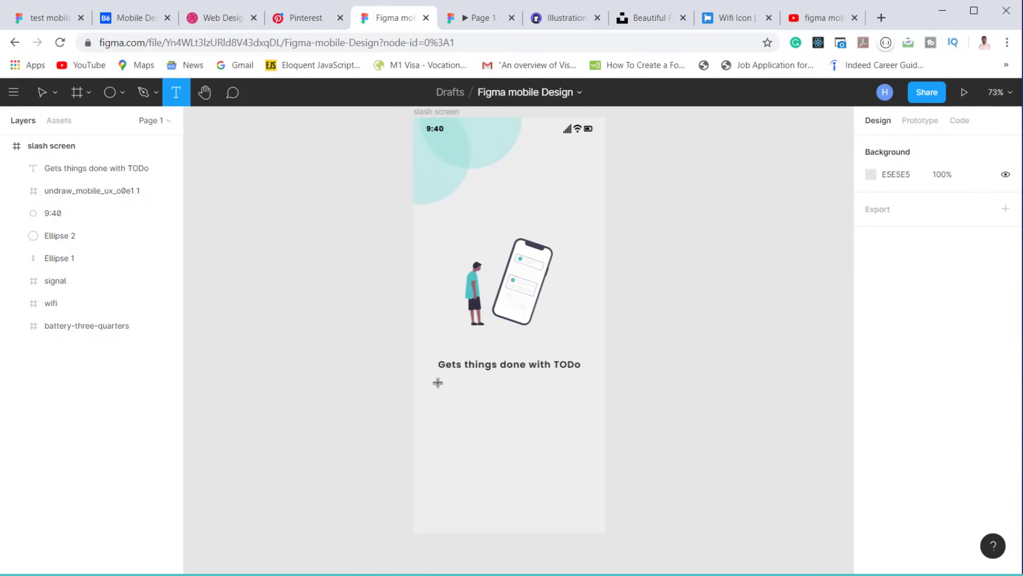
pyautogui.moveTo(437, 382); pyautogui.dragTo(580, 418)
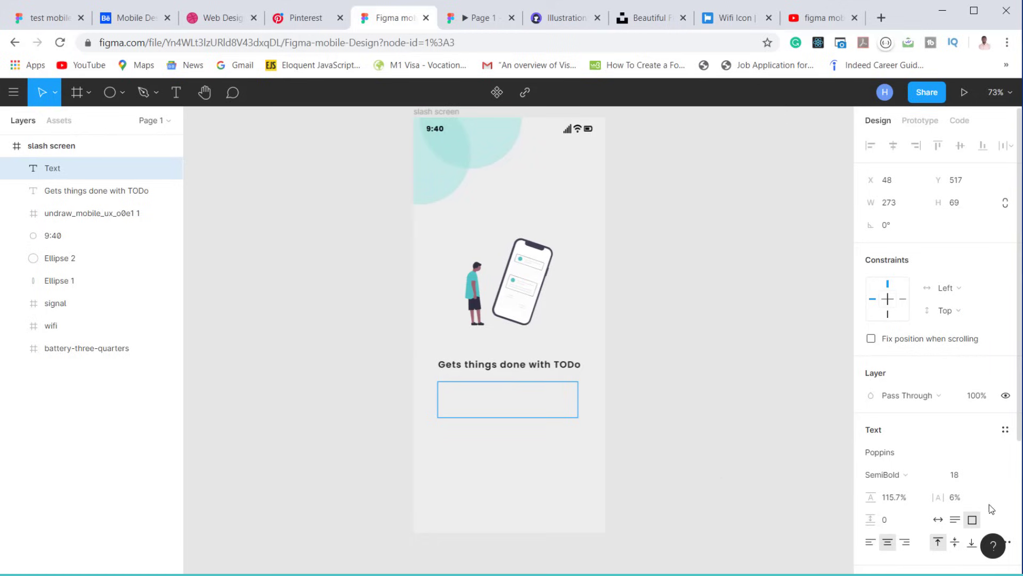
pyautogui.click(919, 478)
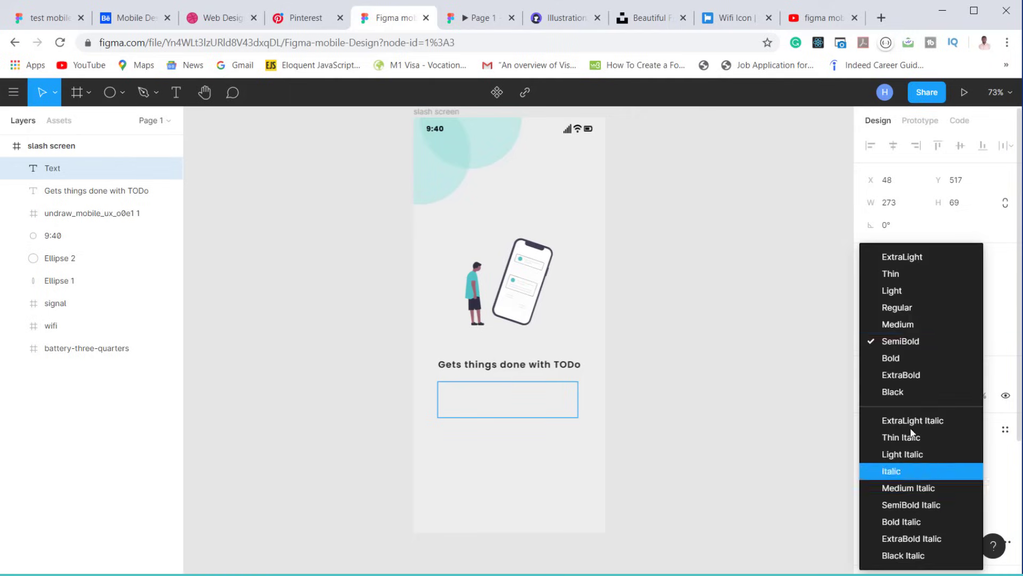
pyautogui.click(906, 306)
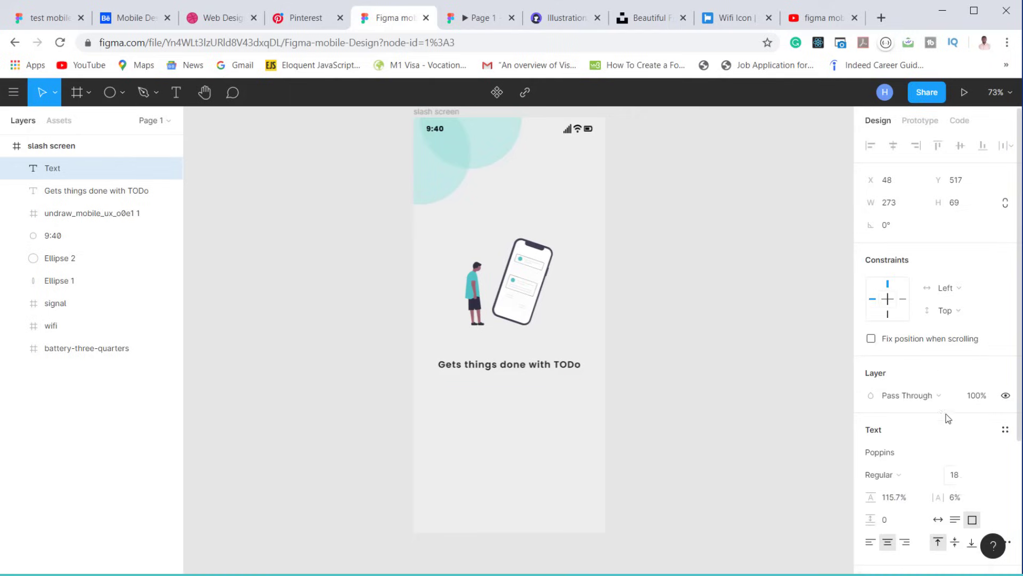
pyautogui.click(987, 476)
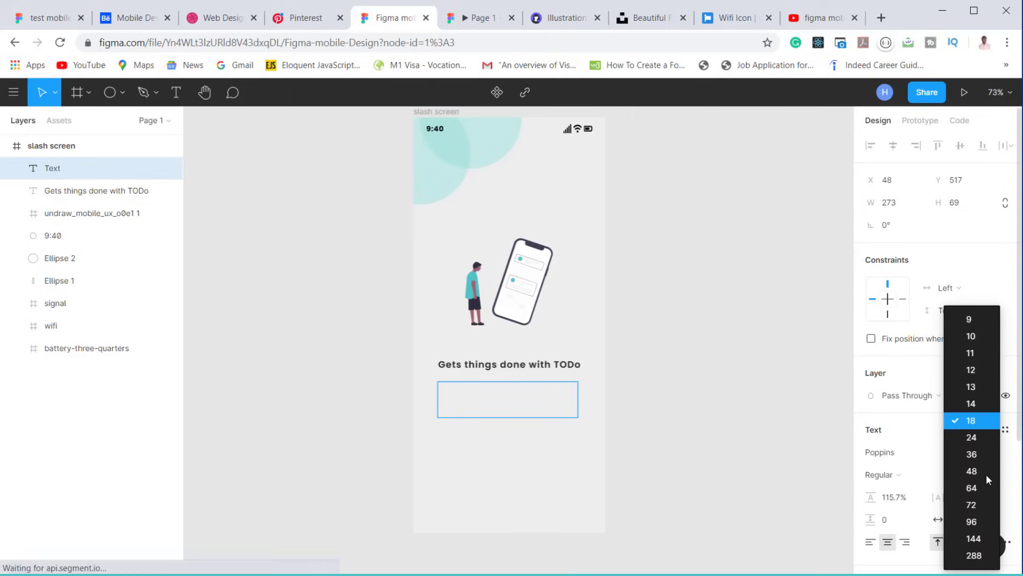
pyautogui.click(976, 389)
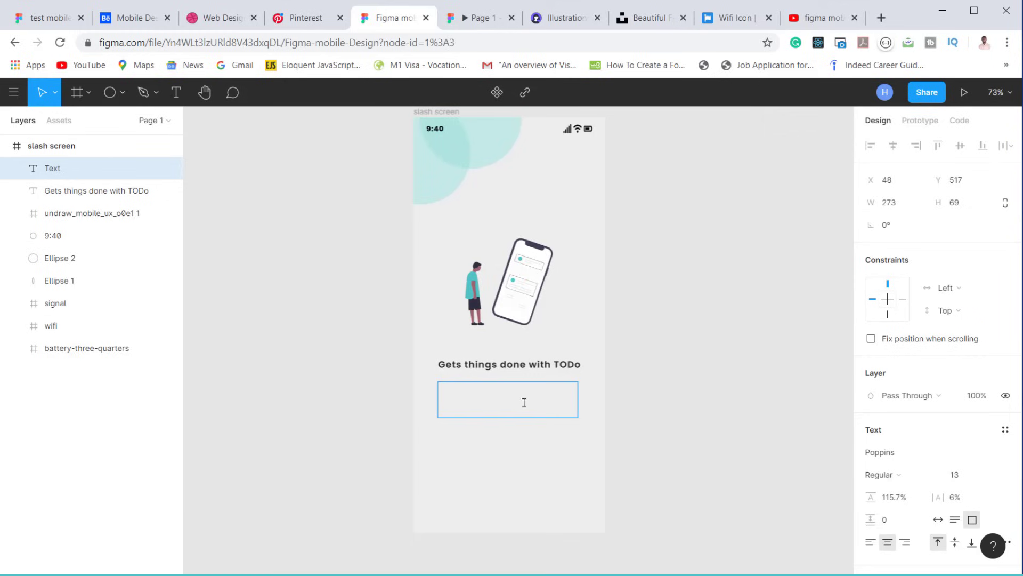
# Step: Fill the empty text box with auto-generated placeholder text using the Lorem ipsum plugin
pyautogui.rightClick(525, 393)
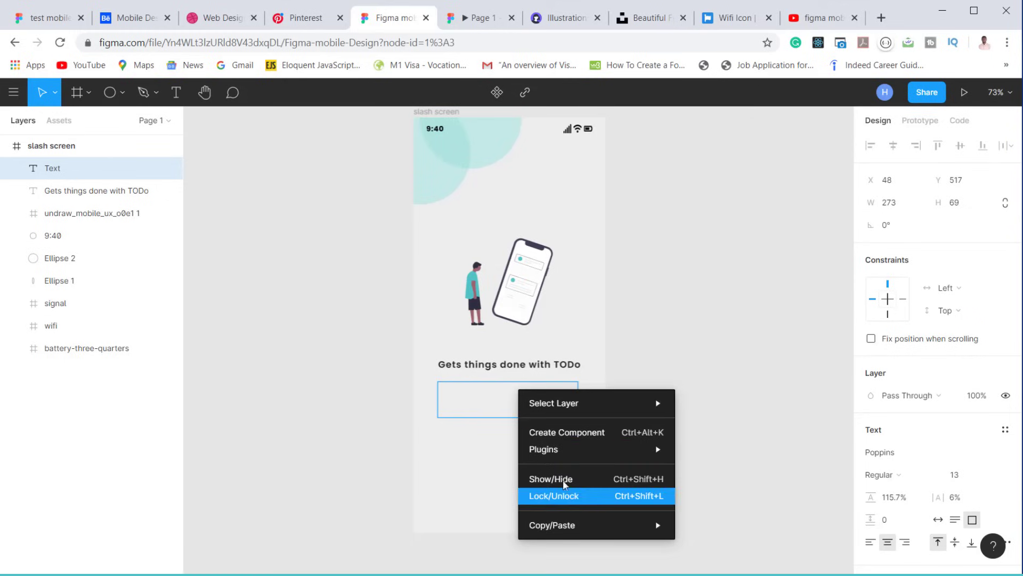
pyautogui.moveTo(572, 453)
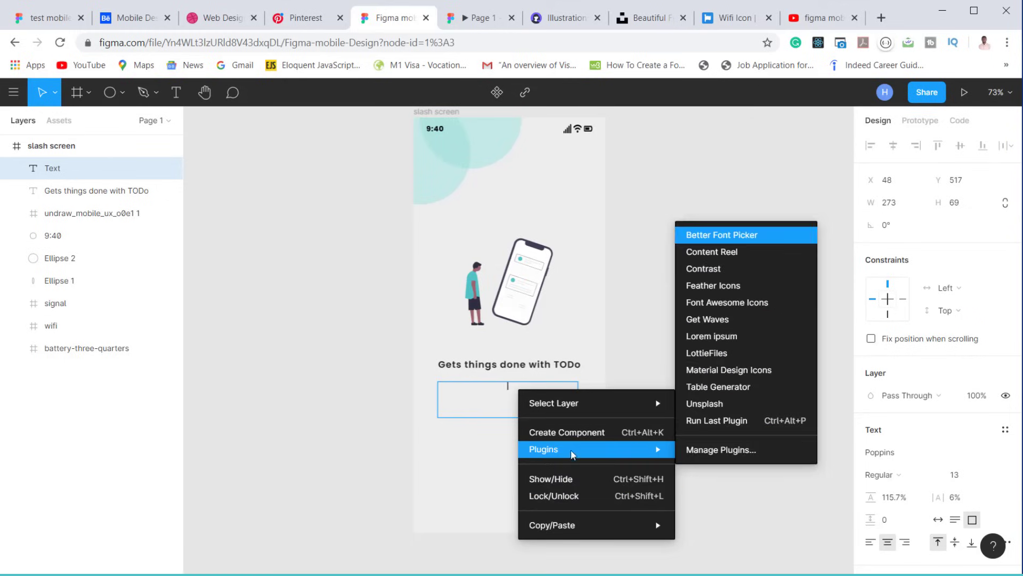
pyautogui.click(706, 342)
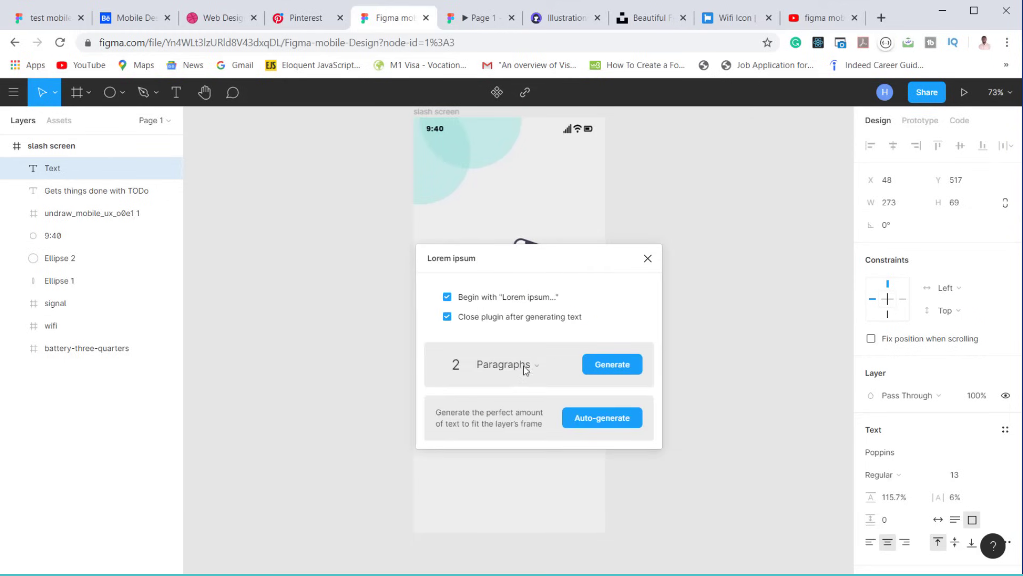
pyautogui.click(597, 419)
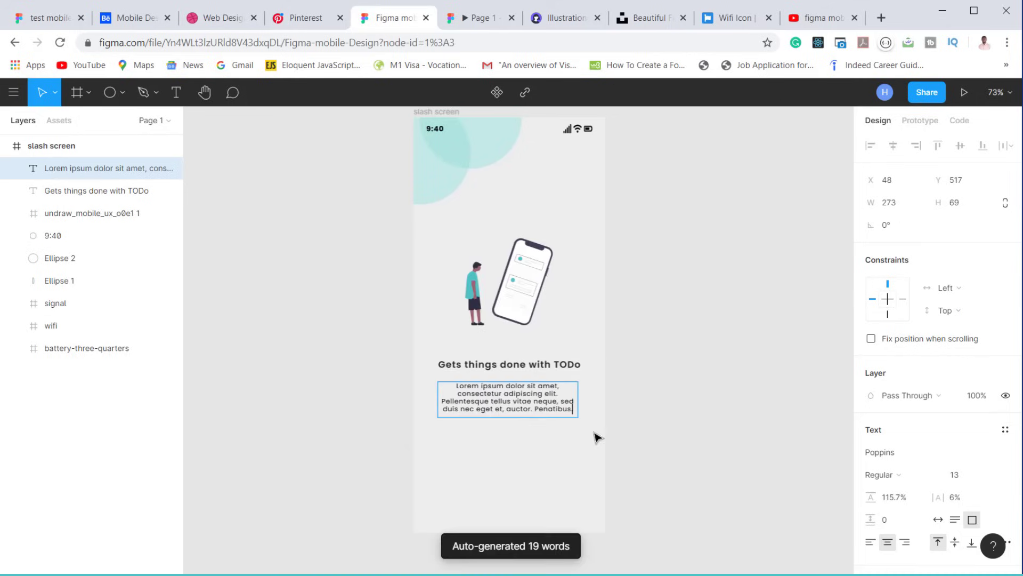
# Step: Lower the fill opacity of the whole placeholder paragraph to 79%, keeping the color 000000
pyautogui.scroll(-5, 937, 514)
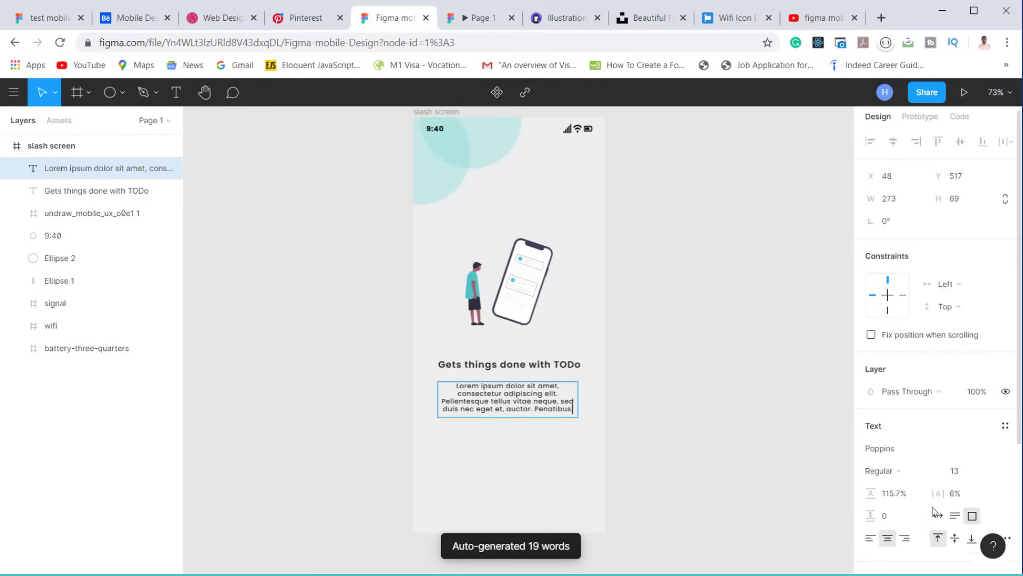
pyautogui.click(870, 465)
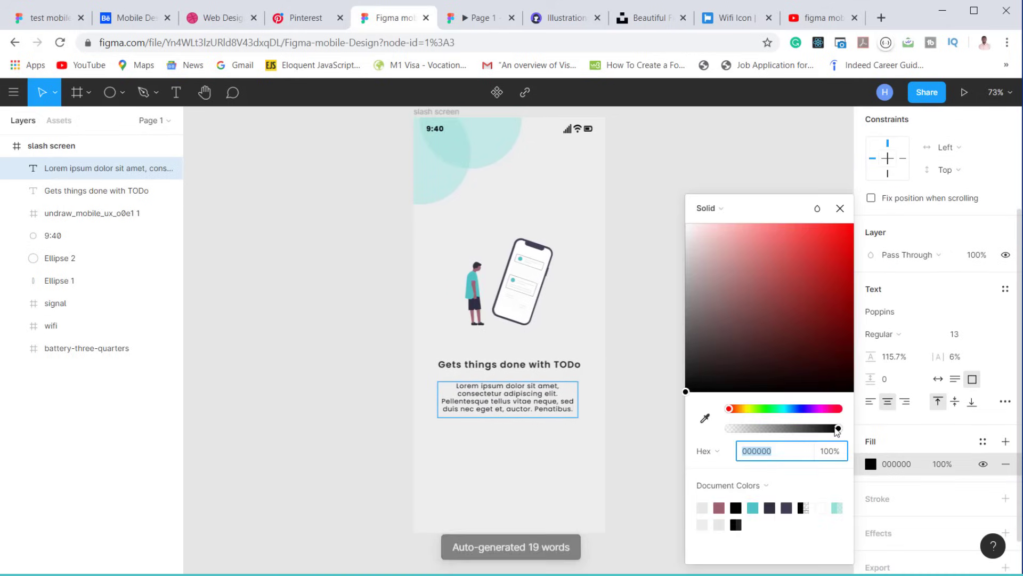
pyautogui.moveTo(838, 428); pyautogui.dragTo(815, 434)
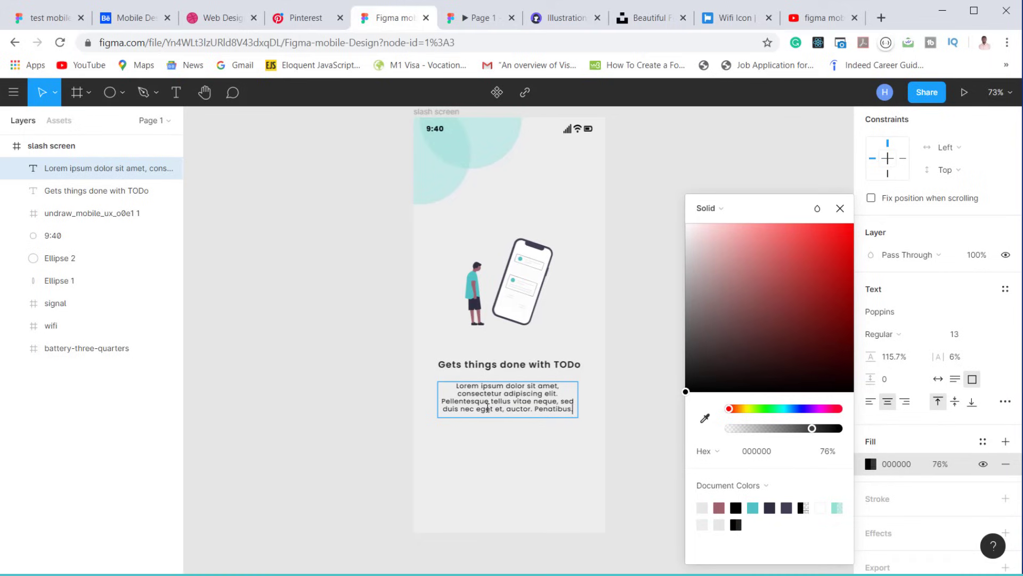
pyautogui.hotkey('ctrl', 'z')
pyautogui.press('Return')
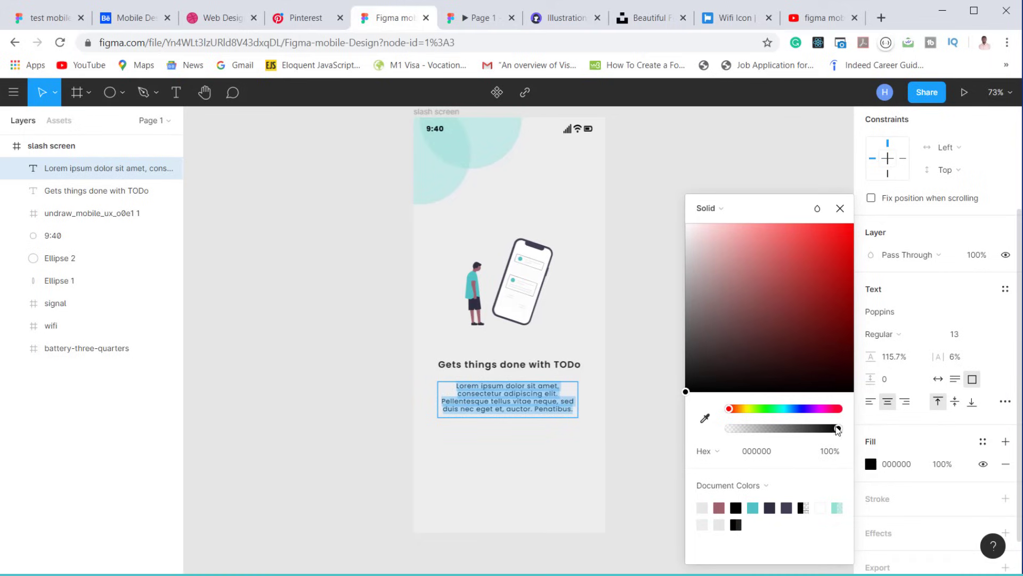
pyautogui.moveTo(832, 431); pyautogui.dragTo(816, 433)
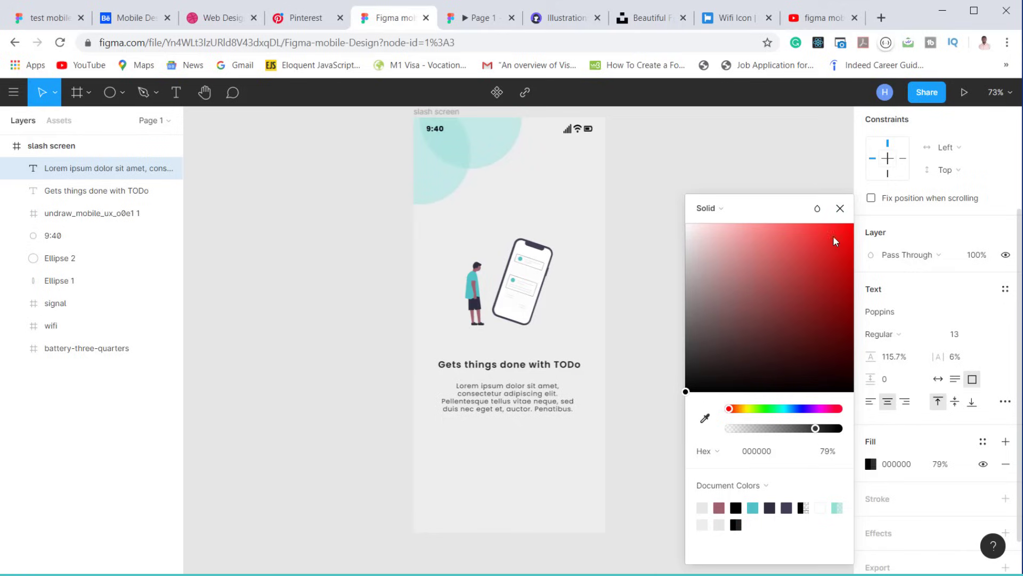
pyautogui.click(839, 208)
pyautogui.press('Escape')
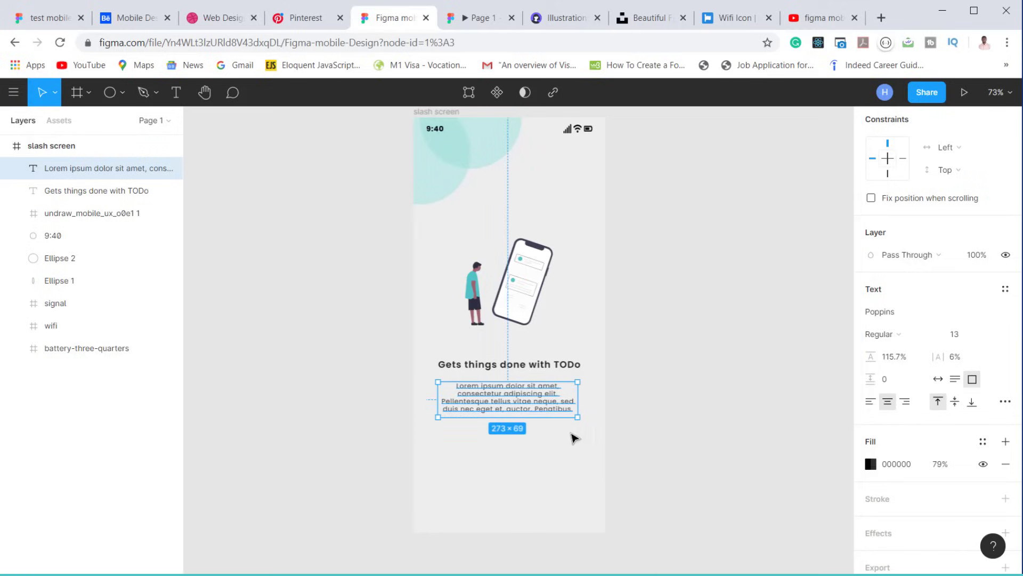
# Step: Set the paragraph's line height to 146.2% and resize its box to 279 wide, aligned with the heading's edges
pyautogui.moveTo(543, 411); pyautogui.dragTo(539, 410)
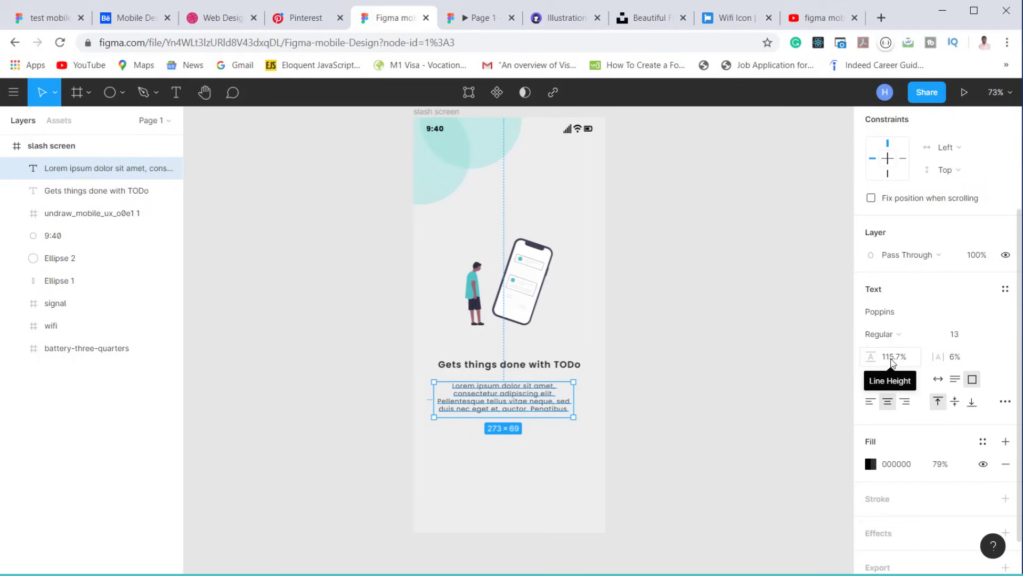
pyautogui.moveTo(877, 359); pyautogui.dragTo(921, 363)
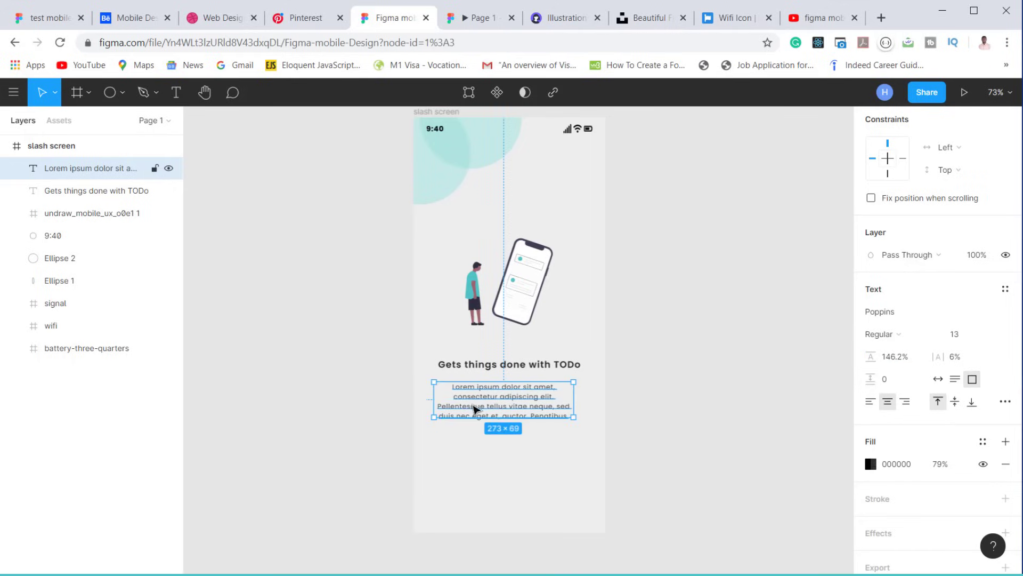
pyautogui.moveTo(434, 397); pyautogui.dragTo(438, 397)
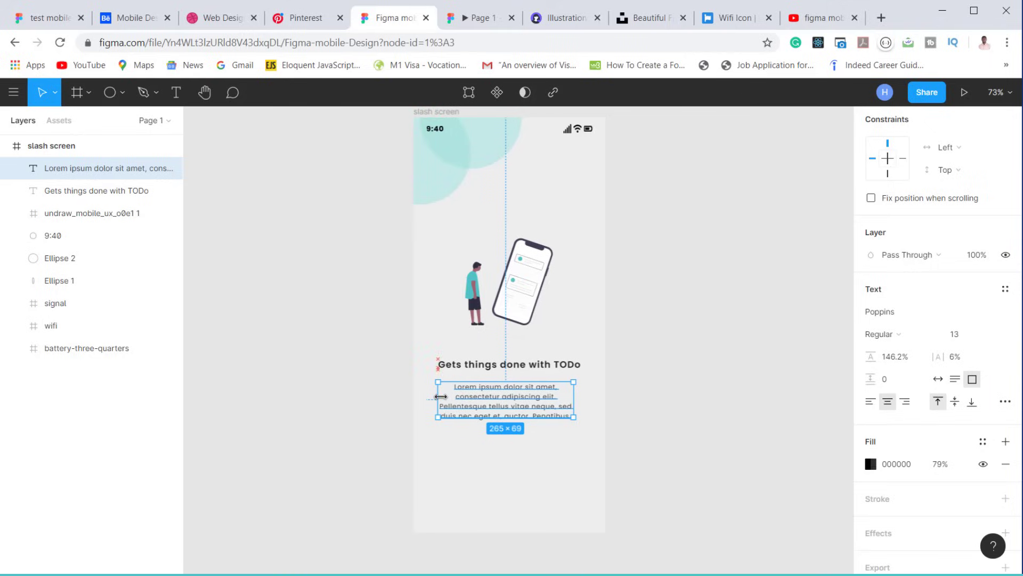
pyautogui.moveTo(573, 397); pyautogui.dragTo(580, 397)
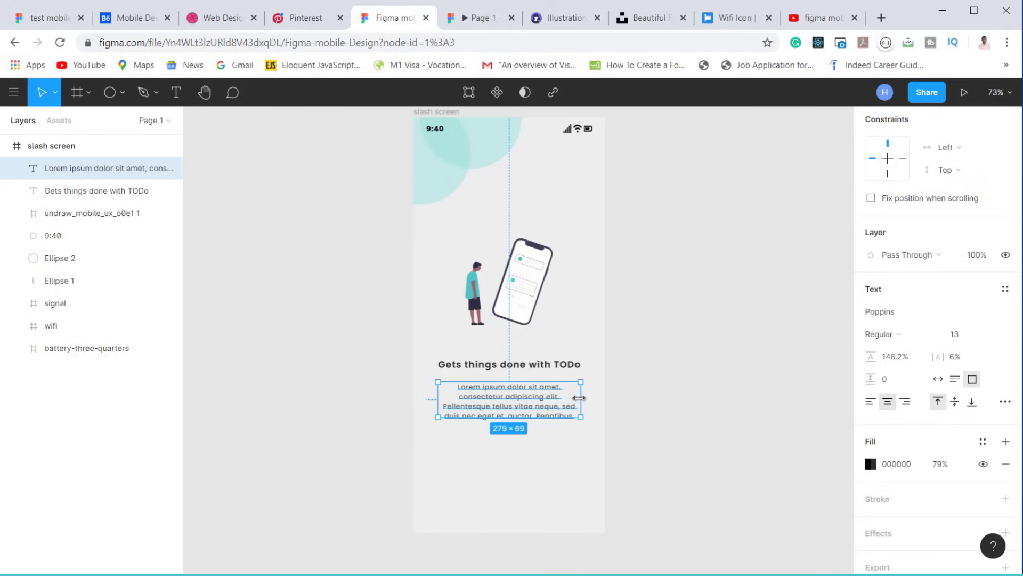
pyautogui.click(666, 438)
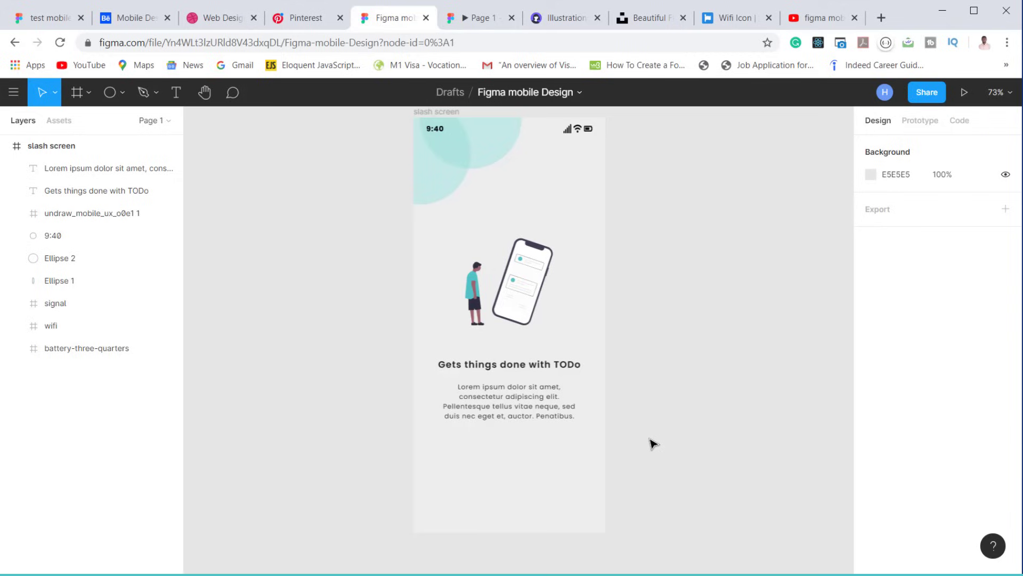
# Step: Show the slash screen's column grid and draw a button rectangle about 325 × 66 across the columns at about X 25, Y 693
pyautogui.click(426, 112)
pyautogui.click(983, 362)
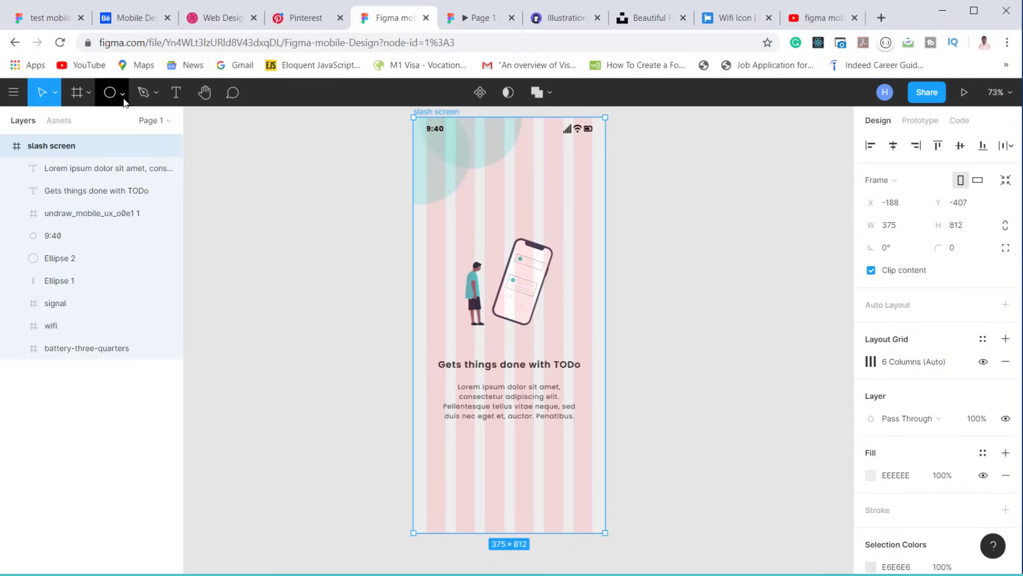
pyautogui.click(122, 93)
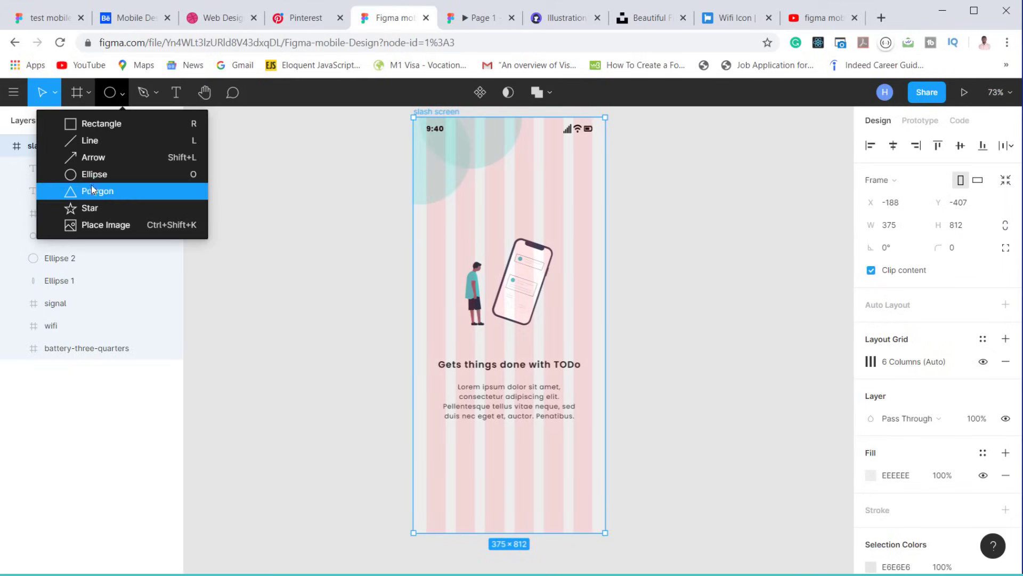
pyautogui.click(102, 124)
pyautogui.moveTo(425, 472)
pyautogui.mouseDown()
pyautogui.moveTo(491, 511)
pyautogui.moveTo(593, 506)
pyautogui.mouseUp()
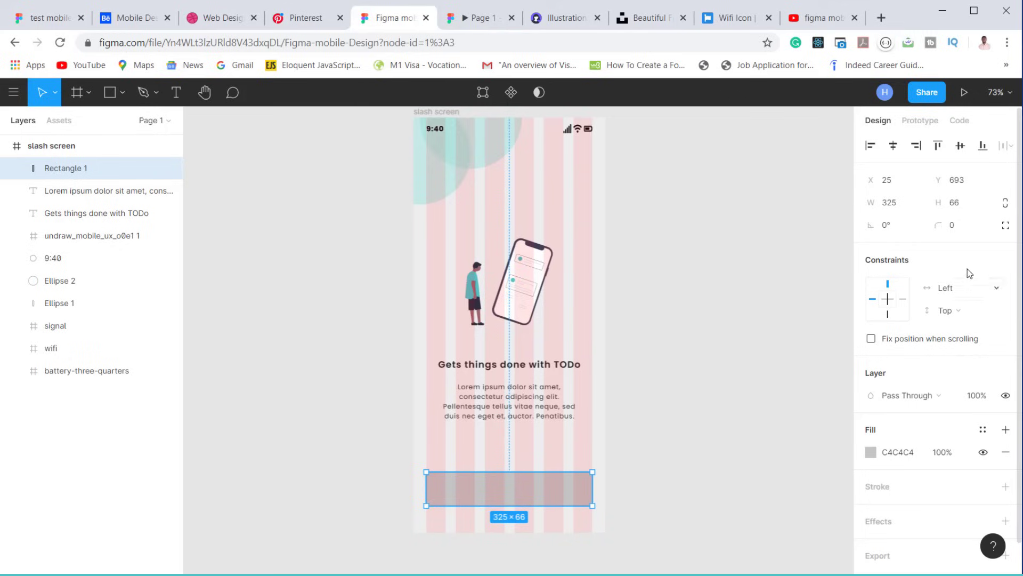
# Step: Set the button rectangle's height to 60 and hide the slash screen's column grid
pyautogui.click(969, 206)
pyautogui.write('60')
pyautogui.press('Return')
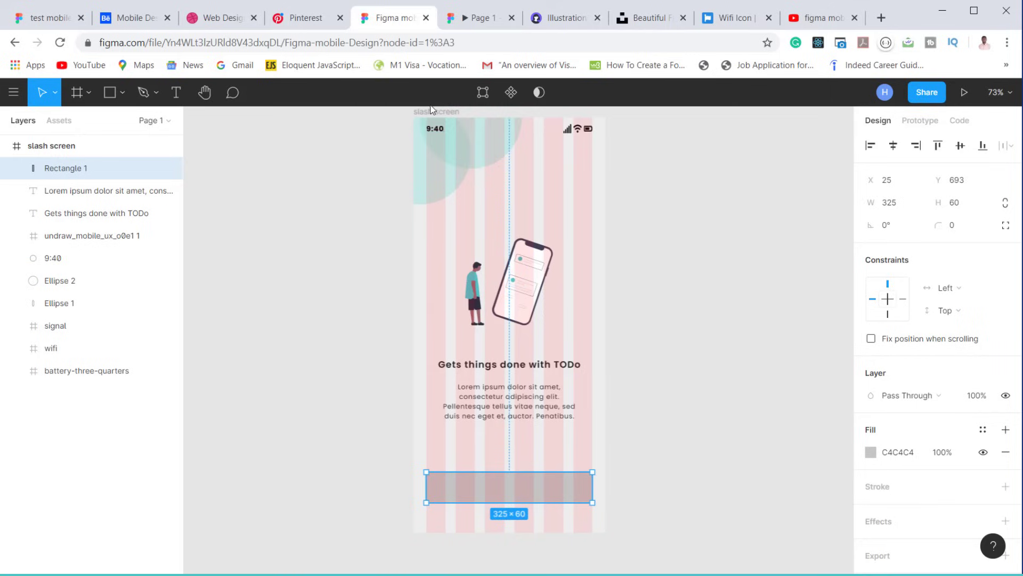
pyautogui.click(434, 111)
pyautogui.click(983, 362)
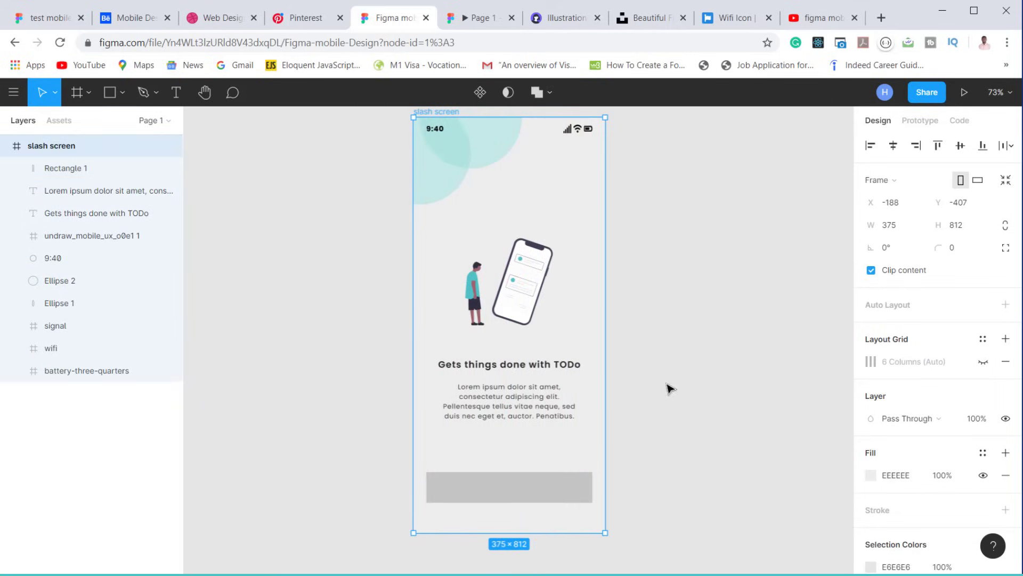
# Step: Fill the button rectangle with the teal document color 50C2C9
pyautogui.click(539, 491)
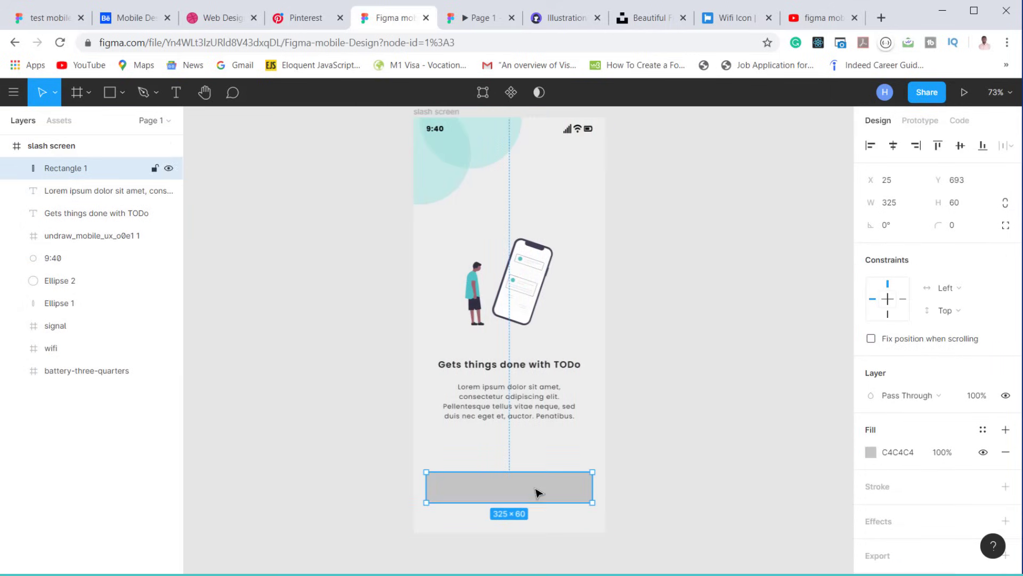
pyautogui.click(871, 452)
pyautogui.moveTo(729, 409); pyautogui.dragTo(782, 421)
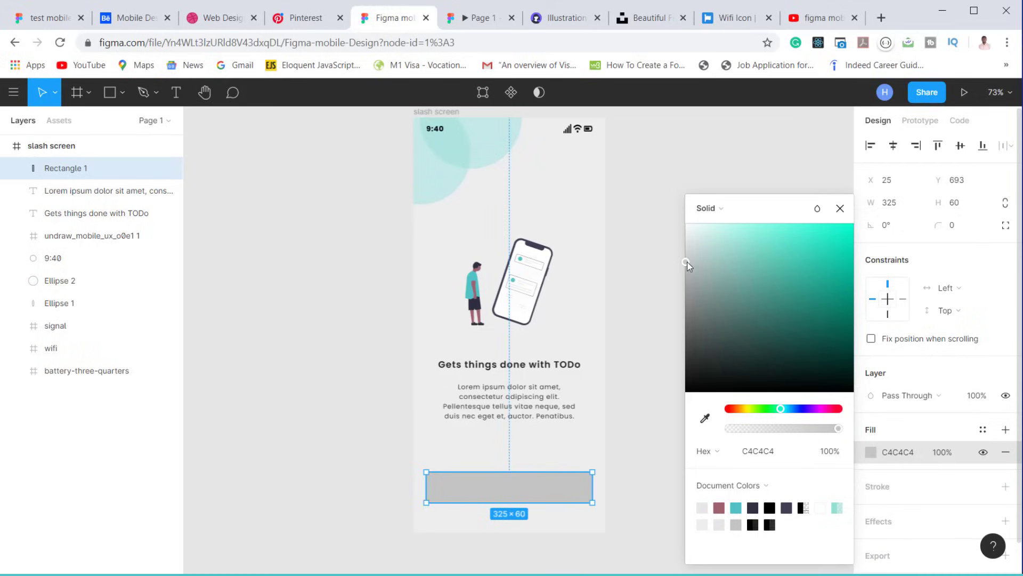
pyautogui.moveTo(687, 266); pyautogui.dragTo(784, 249)
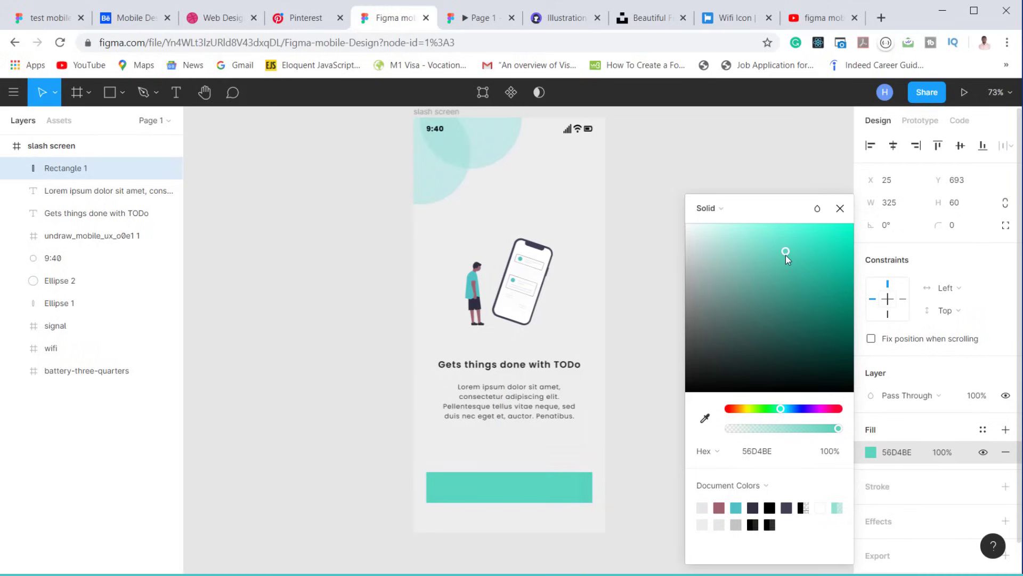
pyautogui.click(738, 506)
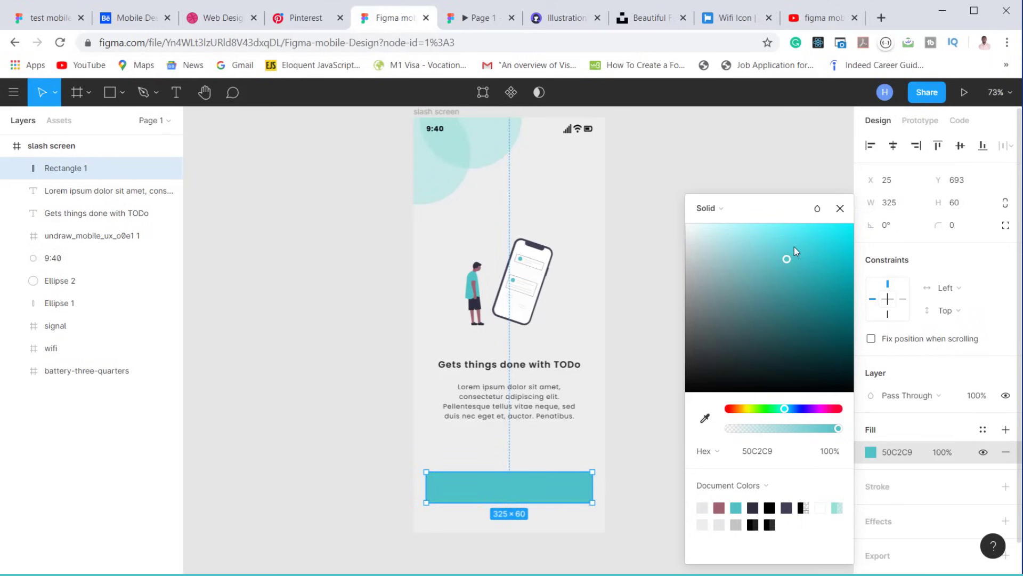
pyautogui.click(839, 210)
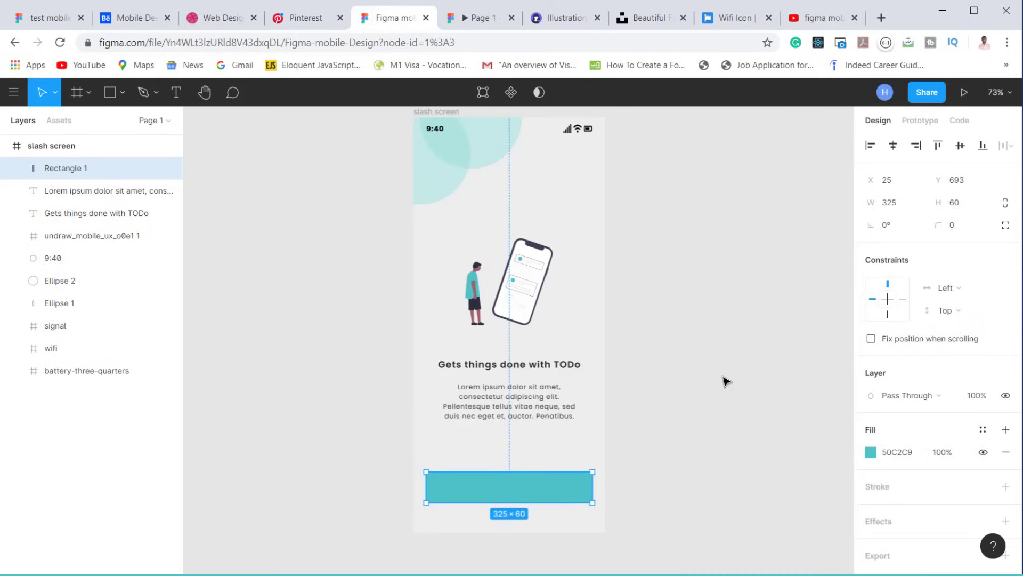
pyautogui.click(677, 453)
pyautogui.click(533, 494)
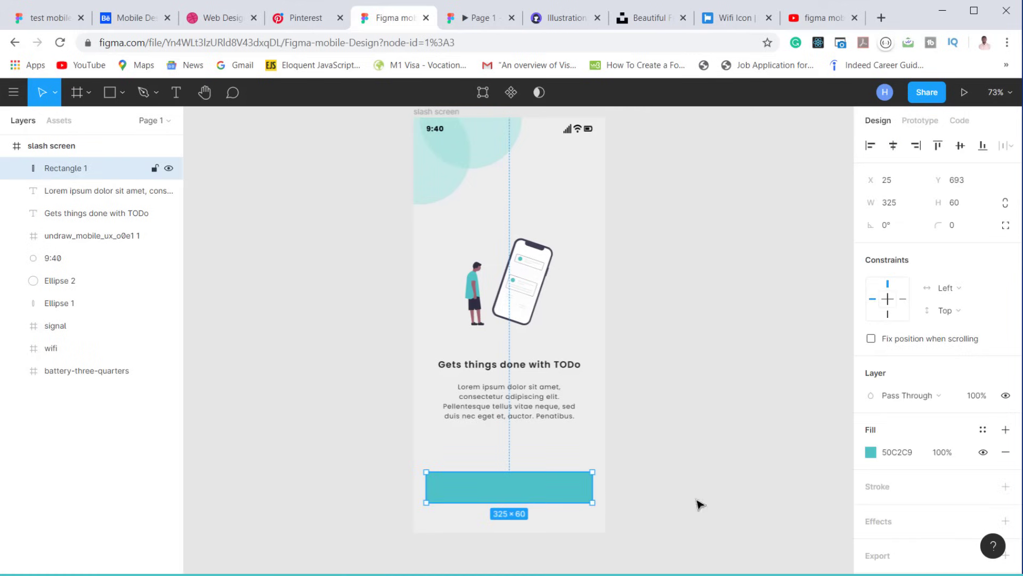
pyautogui.click(870, 452)
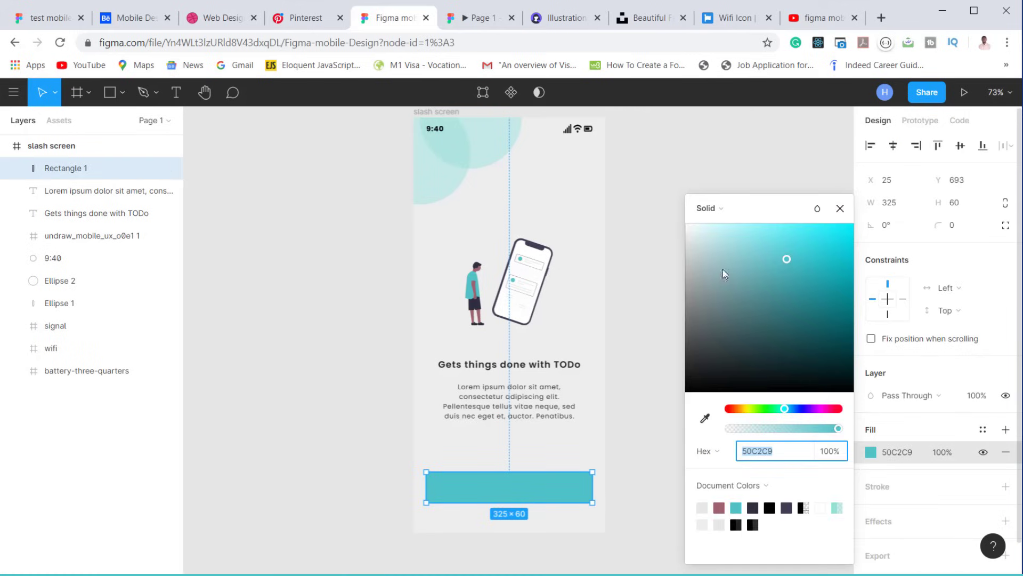
pyautogui.click(840, 211)
pyautogui.click(724, 356)
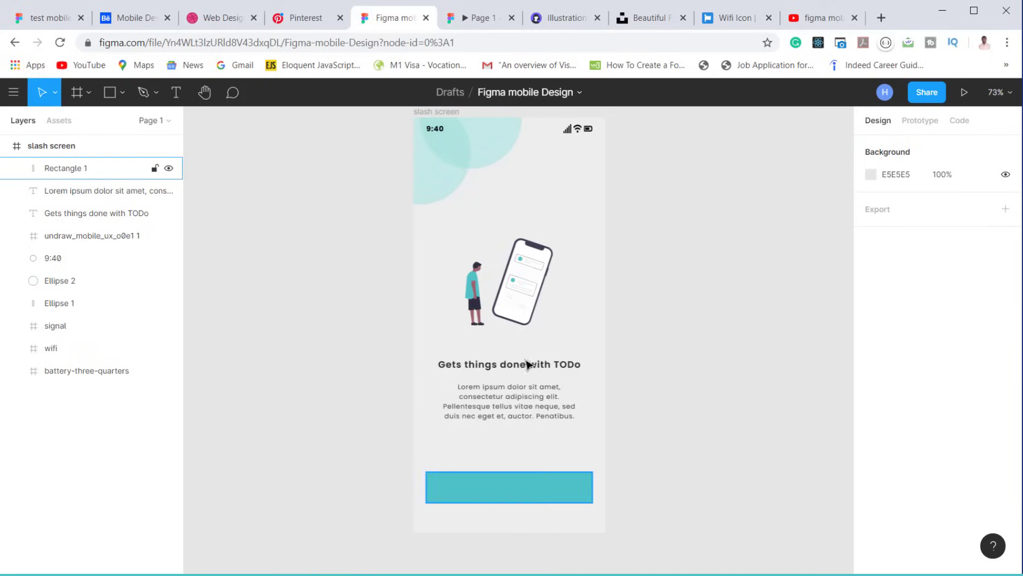
# Step: Check the slash screen in the prototype preview and move the teal button rectangle up to Y 678
pyautogui.click(481, 18)
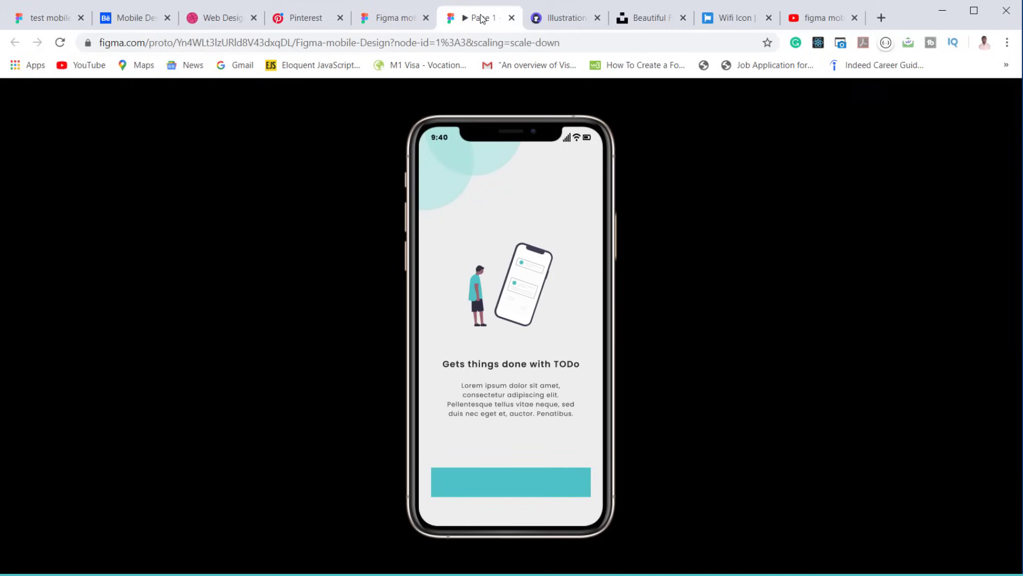
pyautogui.click(394, 18)
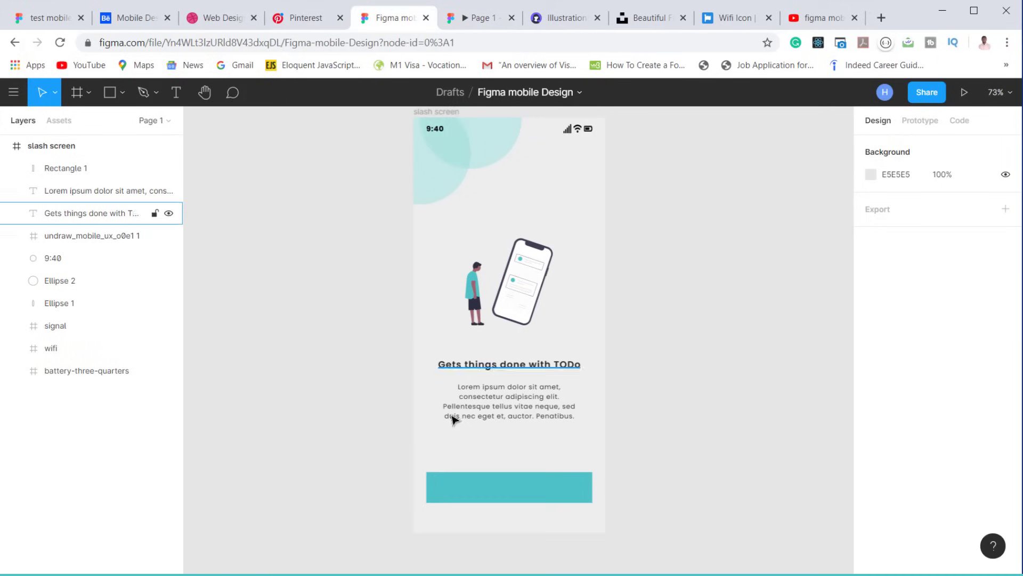
pyautogui.moveTo(482, 489); pyautogui.dragTo(485, 482)
pyautogui.click(681, 455)
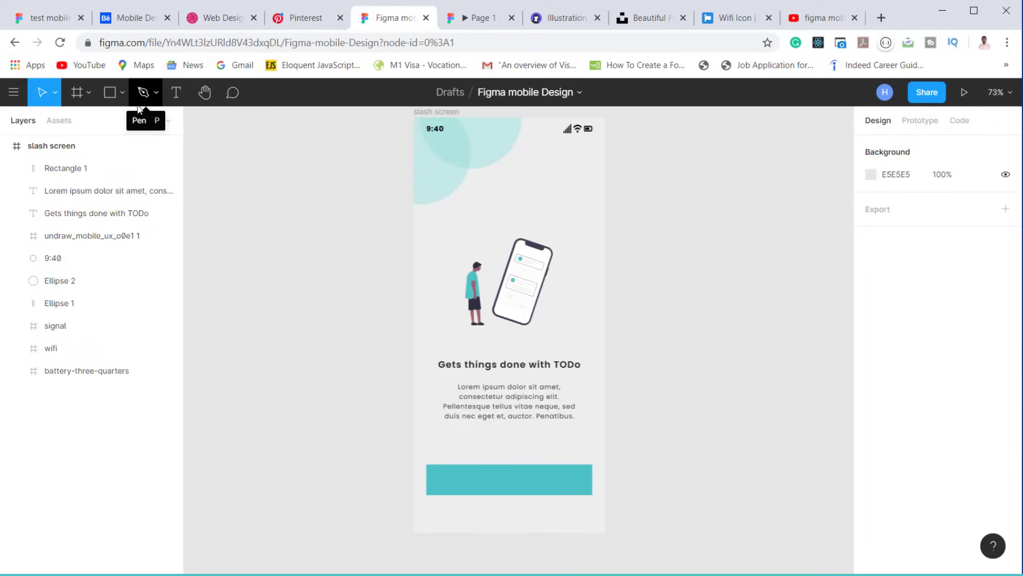
# Step: Add the text "Get Started" on the teal button rectangle in Poppins SemiBold, size 18
pyautogui.click(176, 90)
pyautogui.click(508, 477)
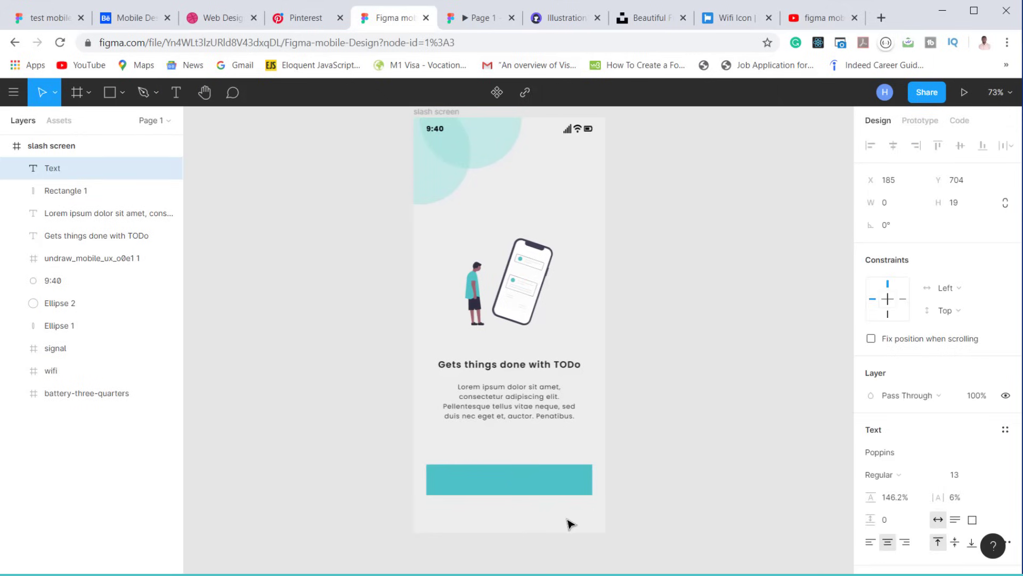
pyautogui.click(989, 474)
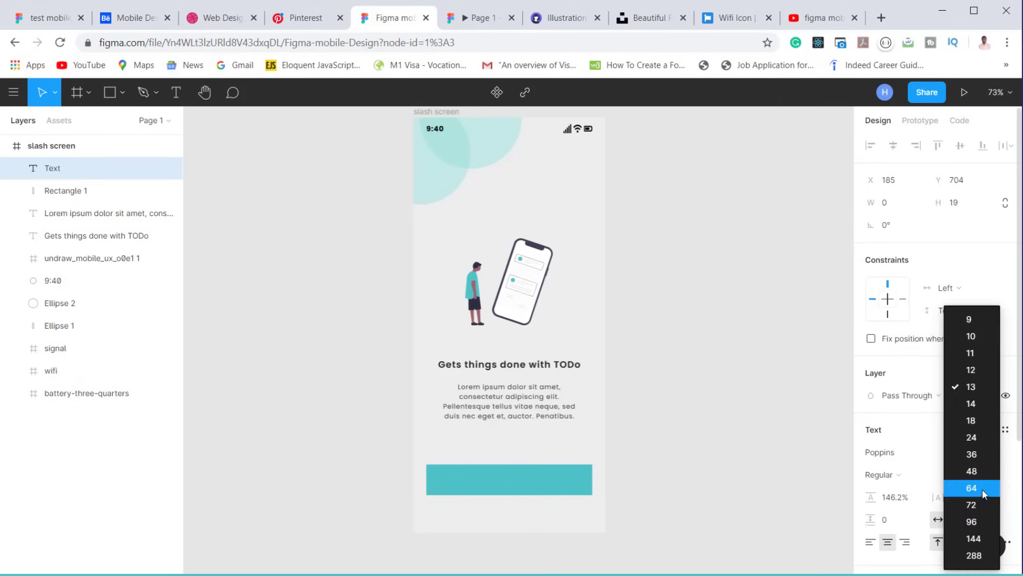
pyautogui.click(980, 421)
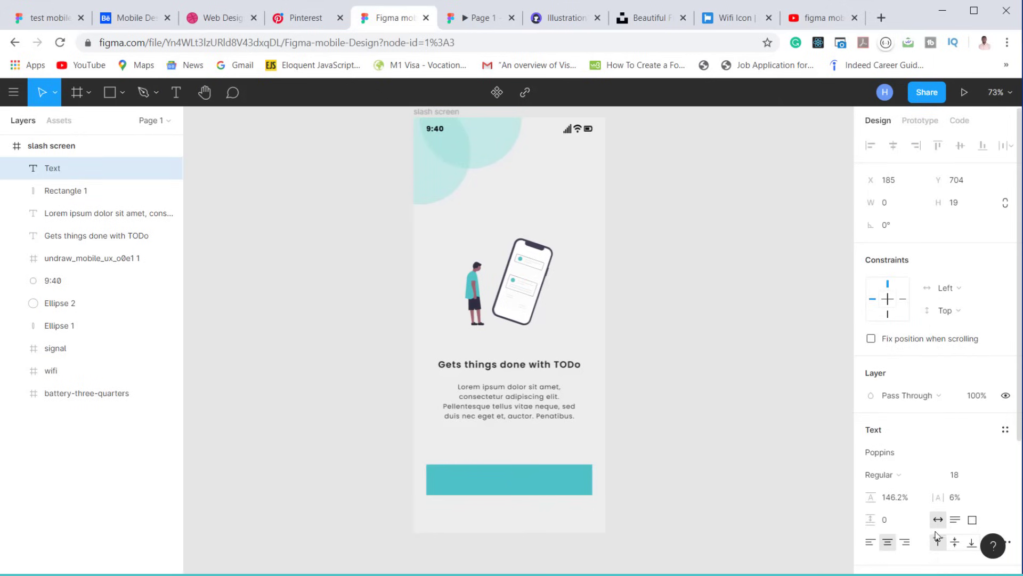
pyautogui.click(904, 476)
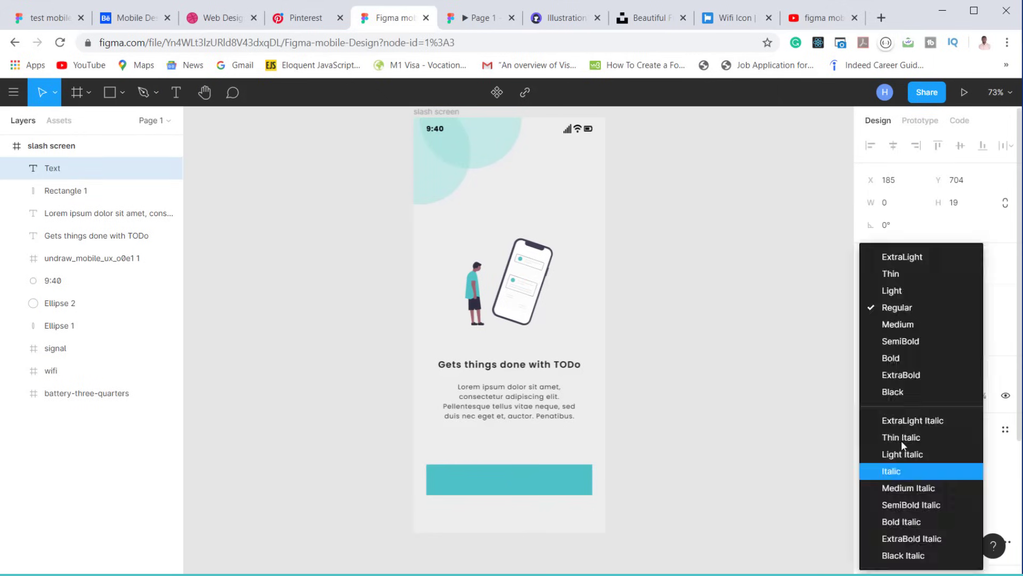
pyautogui.click(902, 343)
pyautogui.write('G')
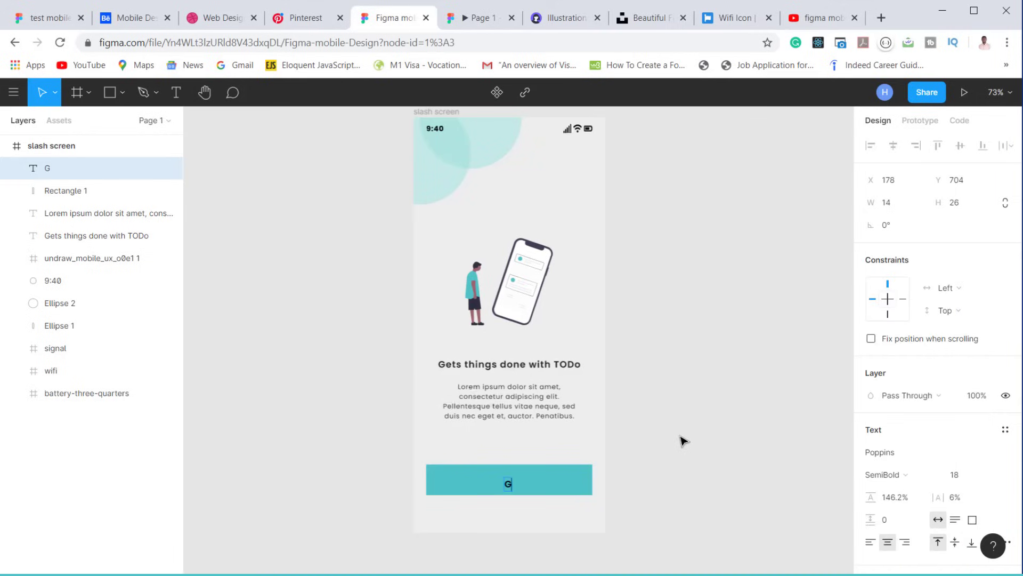
pyautogui.write('et Started')
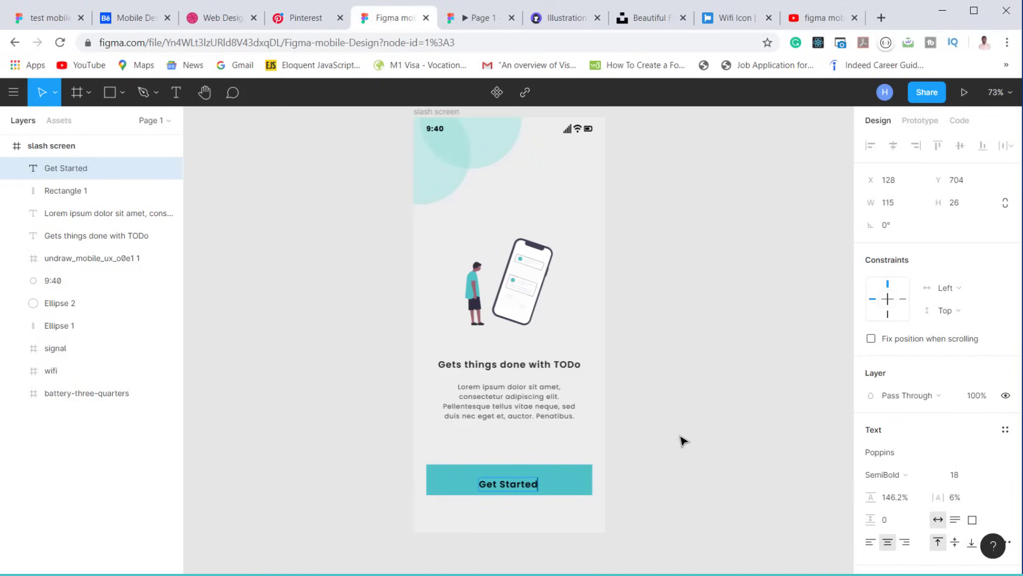
pyautogui.press('Escape')
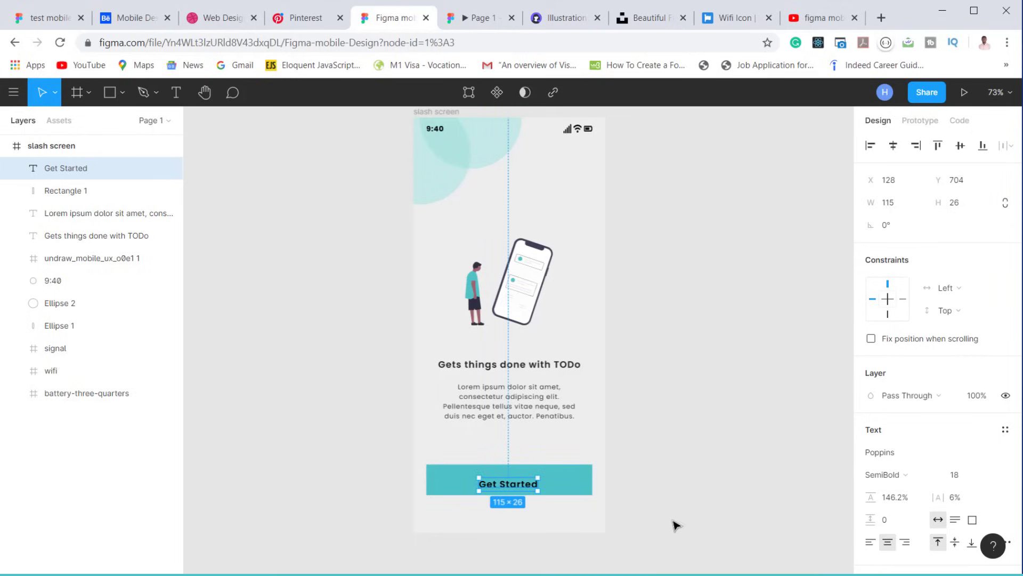
# Step: Resize the Get Started text box to 325 × 60 to cover the button rectangle and align its text to the vertical middle
pyautogui.moveTo(521, 478); pyautogui.dragTo(464, 495)
pyautogui.moveTo(538, 483); pyautogui.dragTo(583, 482)
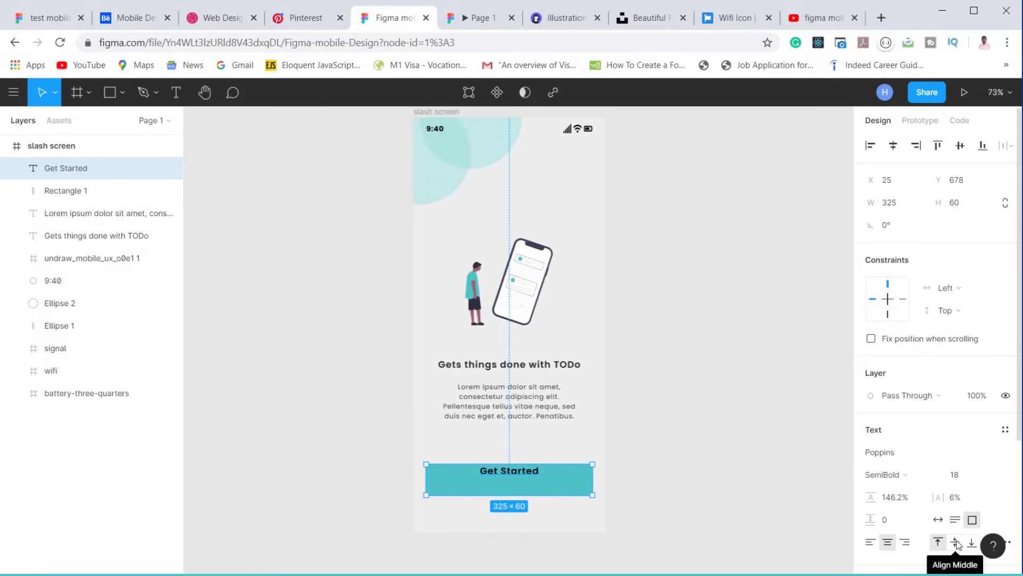
pyautogui.click(956, 543)
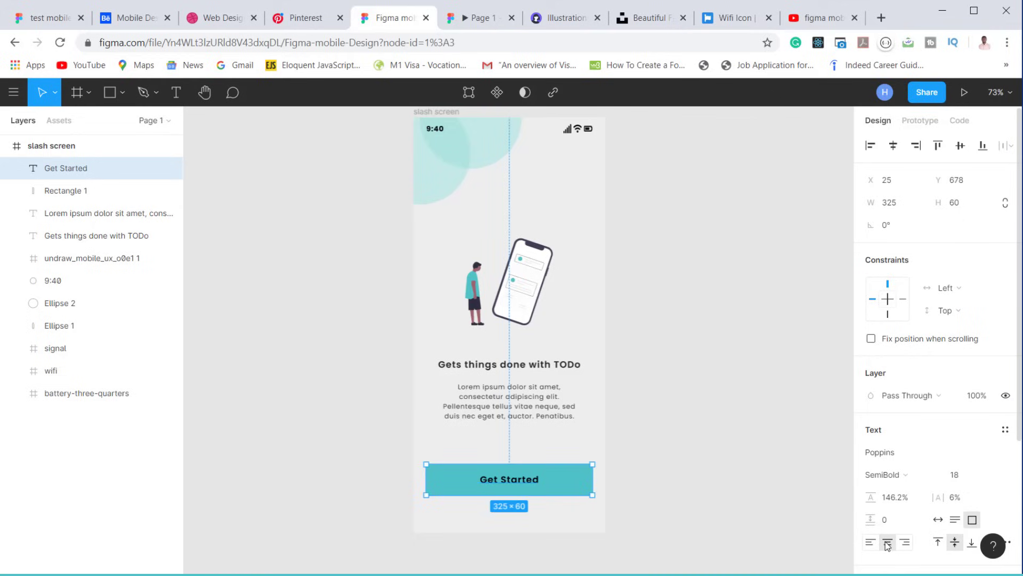
# Step: Fill the Get Started text with white FFFFFF and check the button in the prototype preview
pyautogui.scroll(-5, 880, 512)
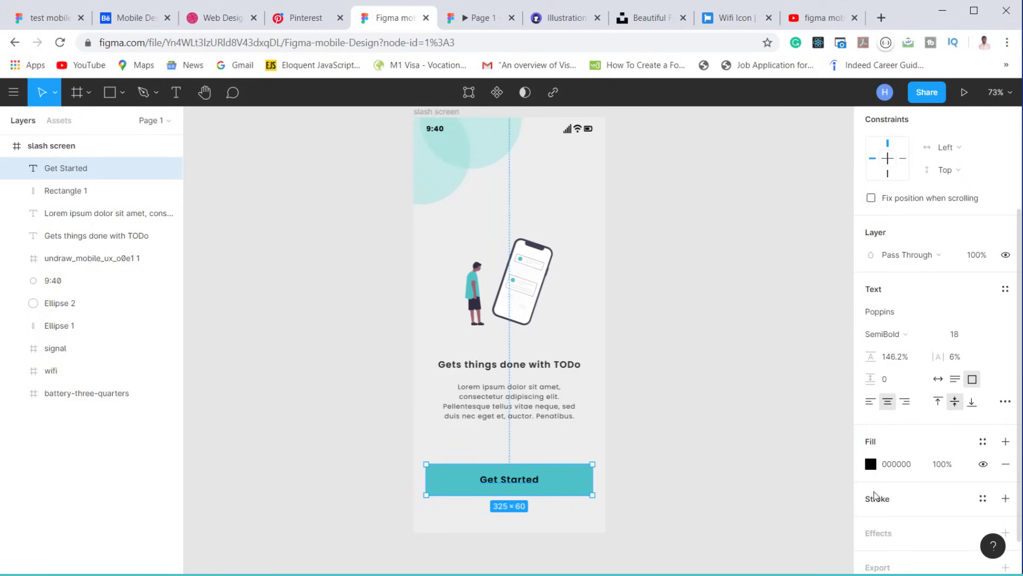
pyautogui.click(871, 464)
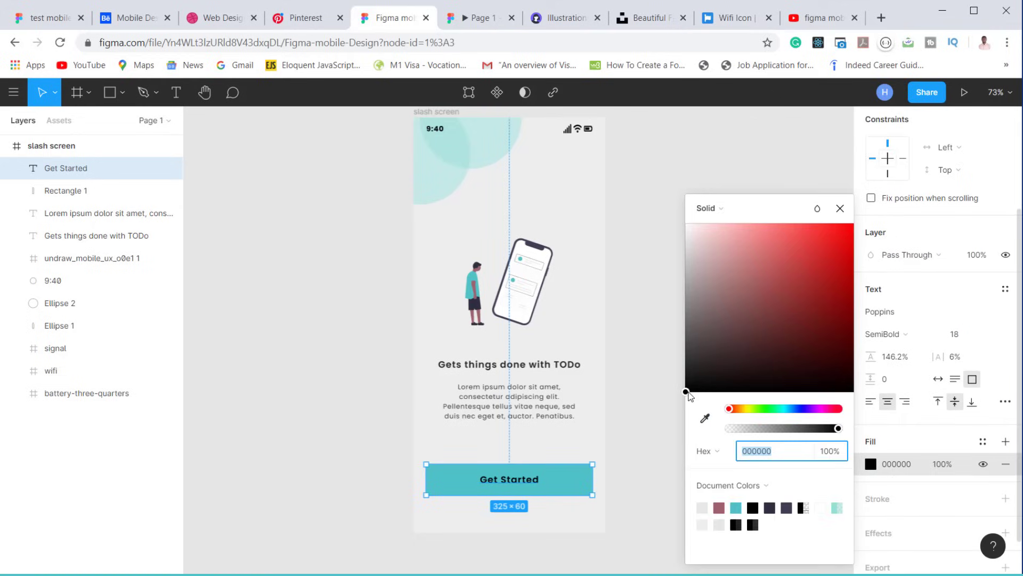
pyautogui.moveTo(688, 392); pyautogui.dragTo(670, 213)
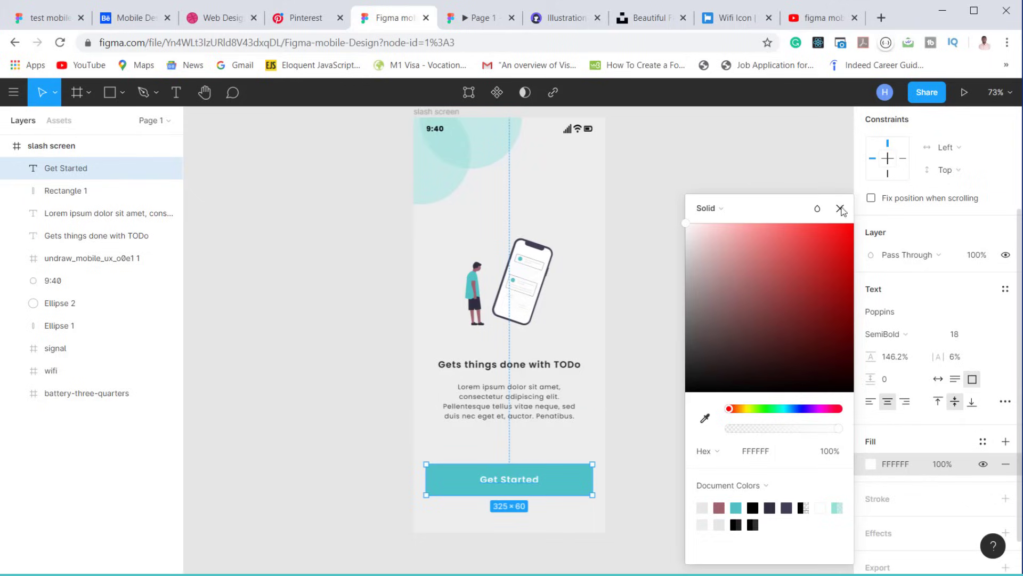
pyautogui.click(742, 229)
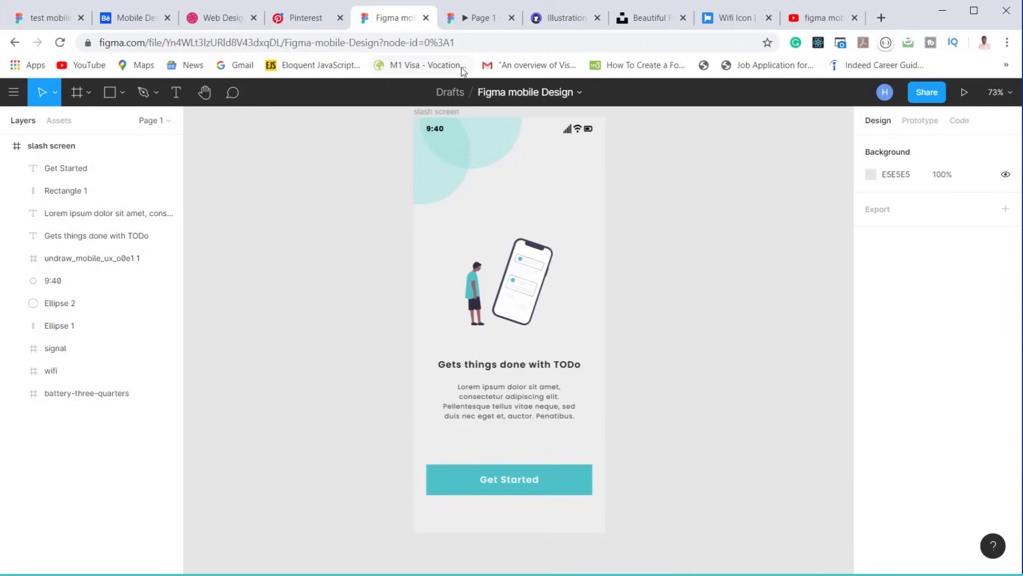
pyautogui.click(466, 19)
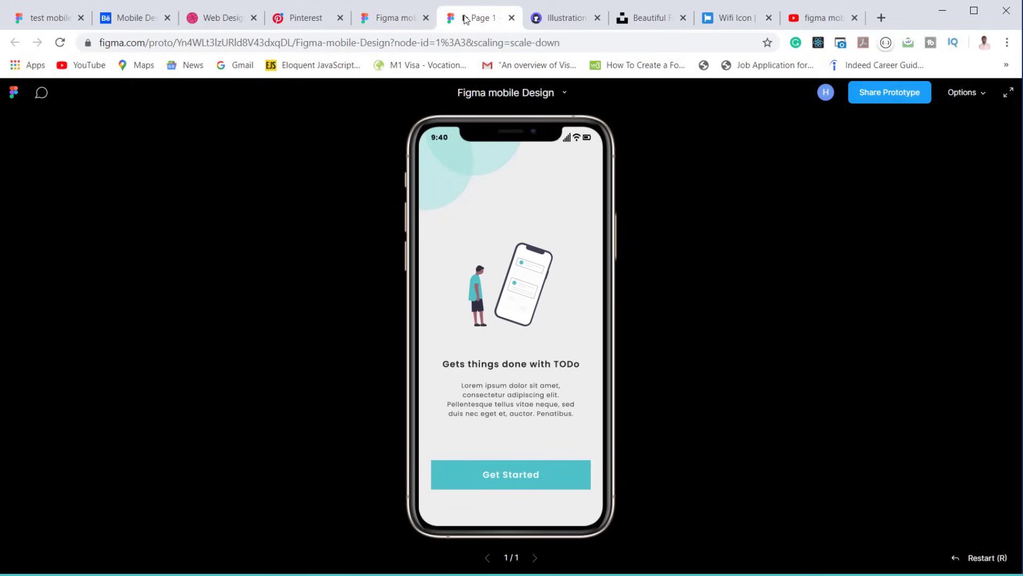
pyautogui.hotkey('ctrl', 'shift', 'Tab')
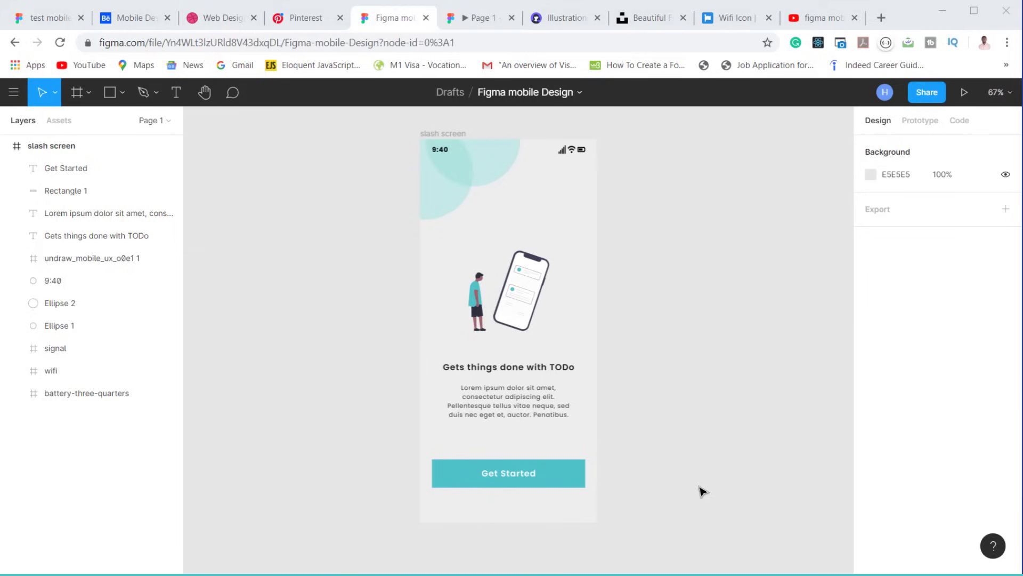
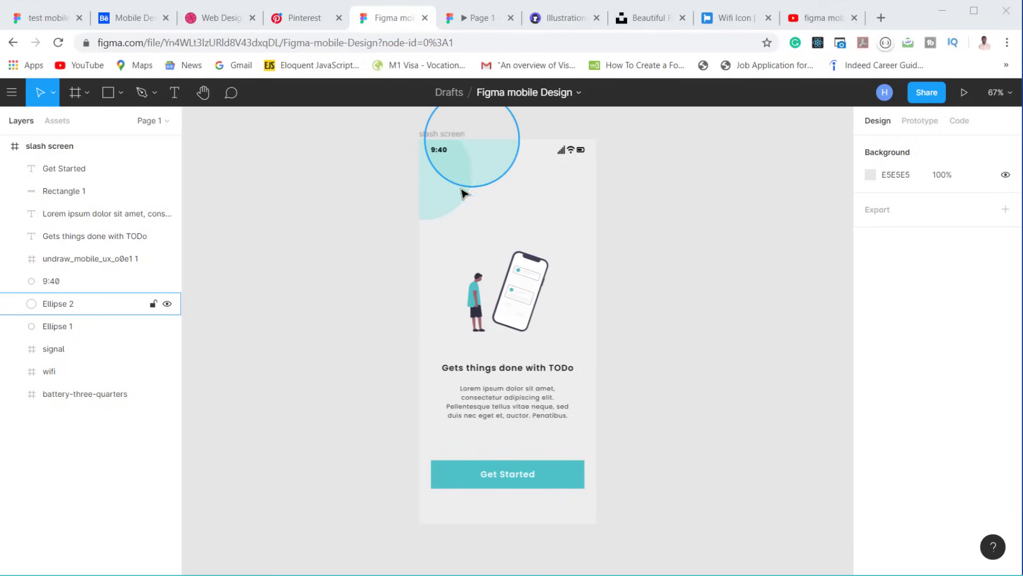
# Step: Group the two overlapping circles, Ellipse 1 and Ellipse 2, on the slash screen
pyautogui.click(442, 205)
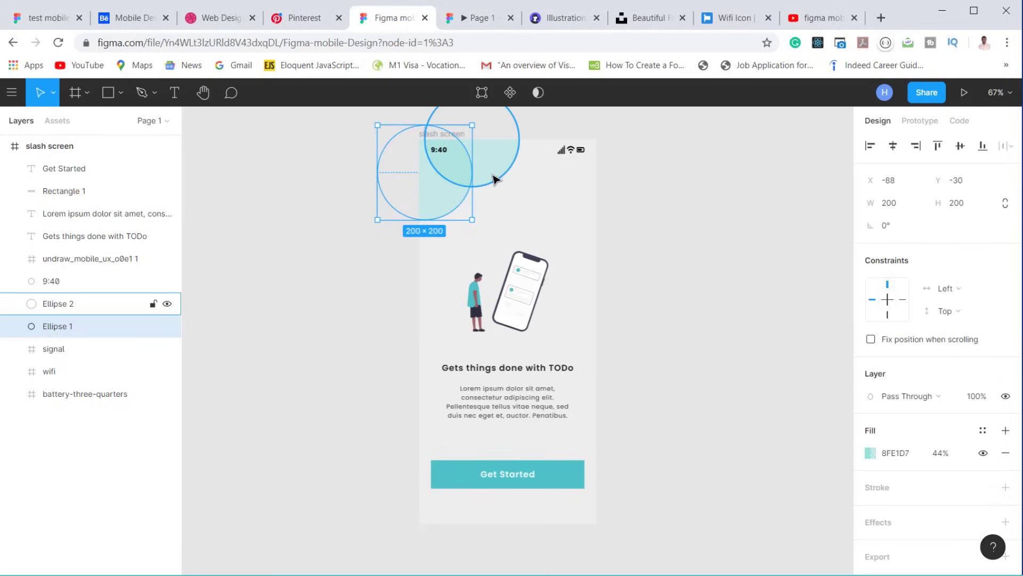
pyautogui.keyDown('shift'); pyautogui.click(495, 174); pyautogui.keyUp('shift')
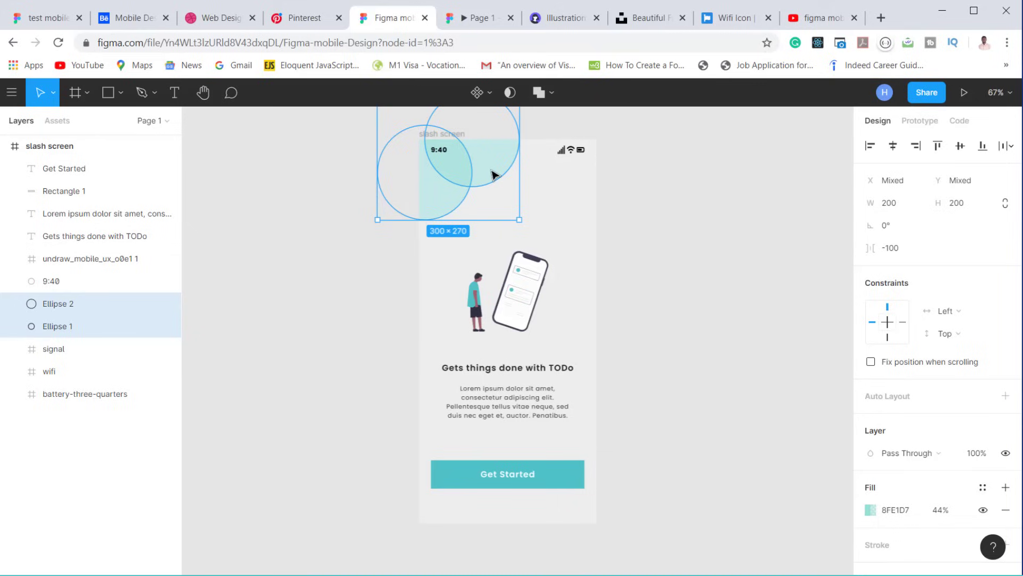
pyautogui.hotkey('ctrl', 'g')
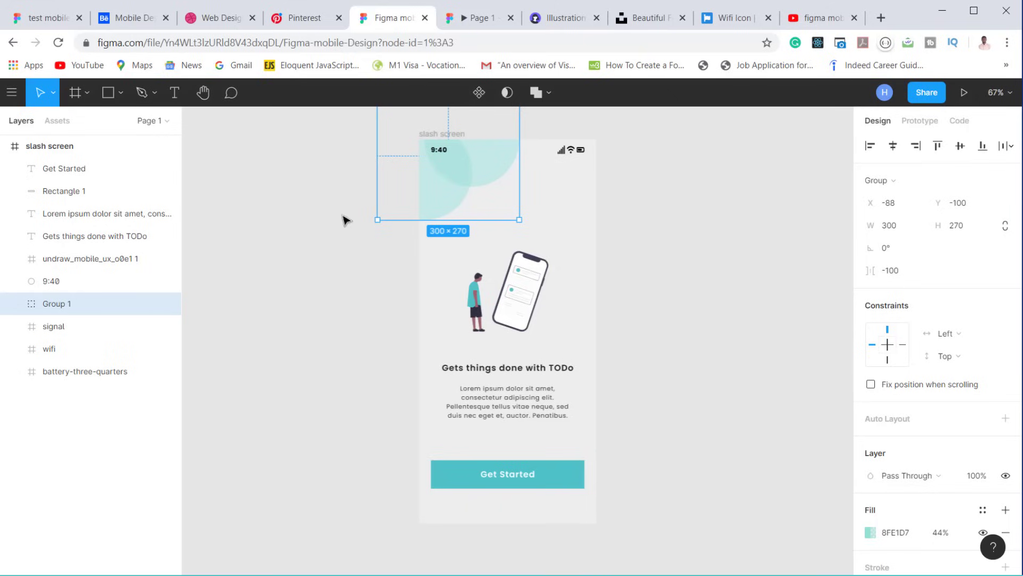
# Step: Rename the circles' group as "shape" and turn it into a component
pyautogui.click(13, 307)
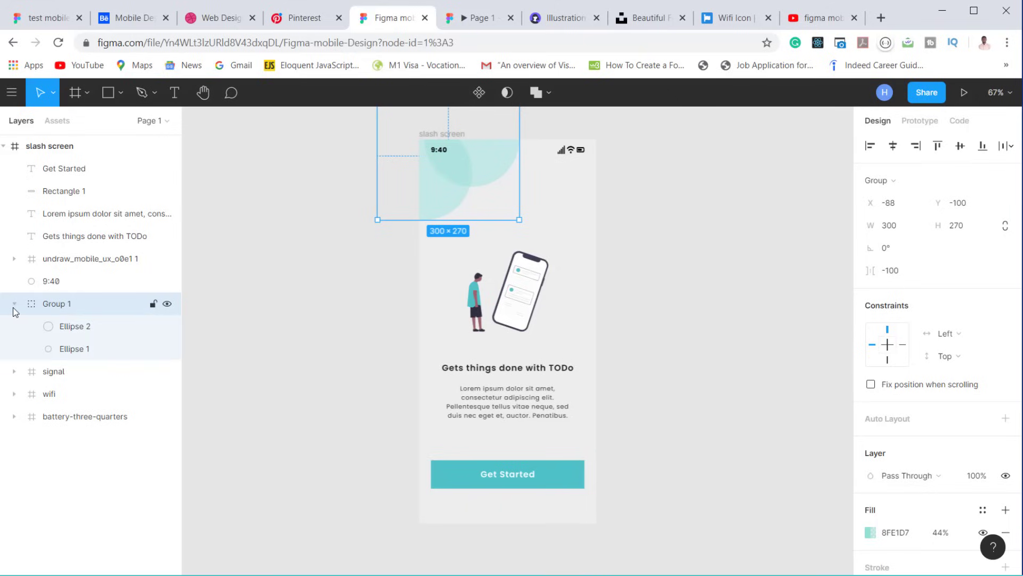
pyautogui.doubleClick(68, 307)
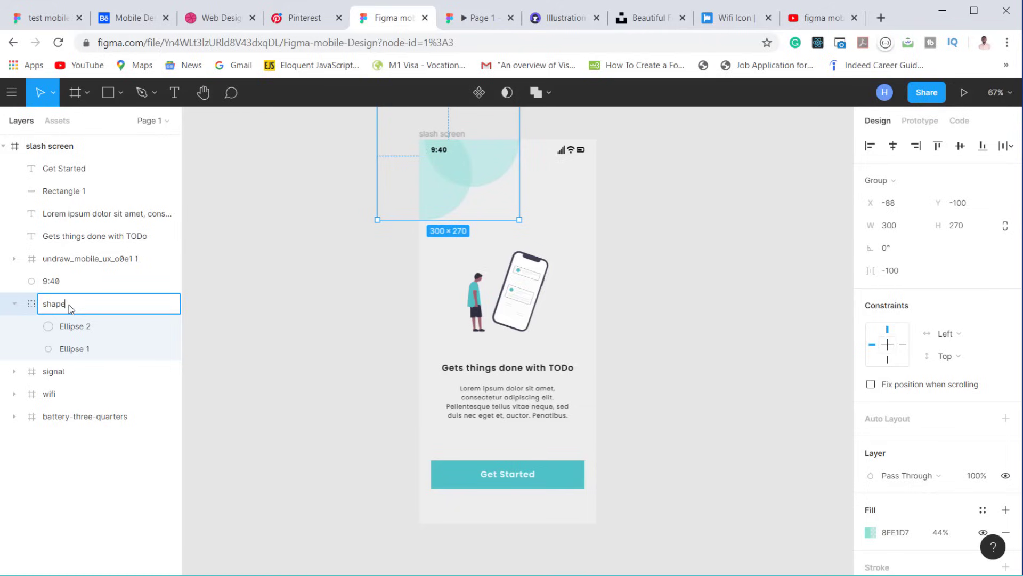
pyautogui.press('Return')
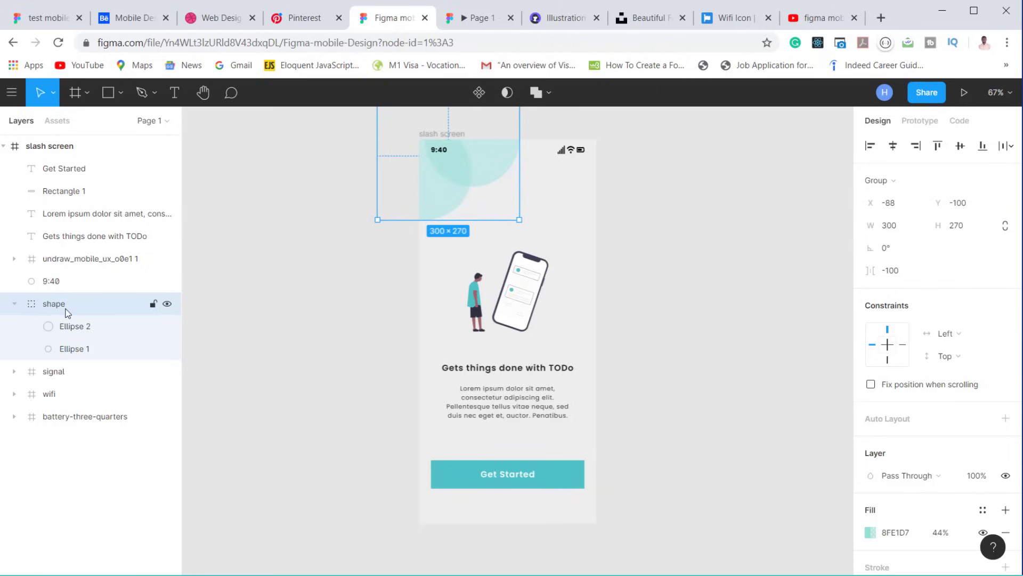
pyautogui.click(478, 96)
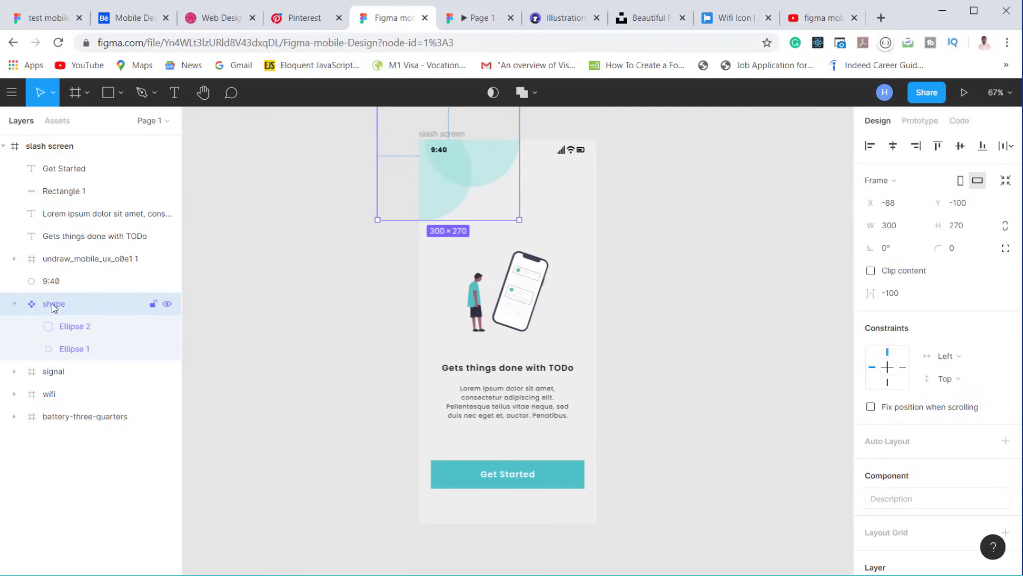
# Step: Group the Get Started text with Rectangle 1 and rename the group as "button"
pyautogui.click(472, 478)
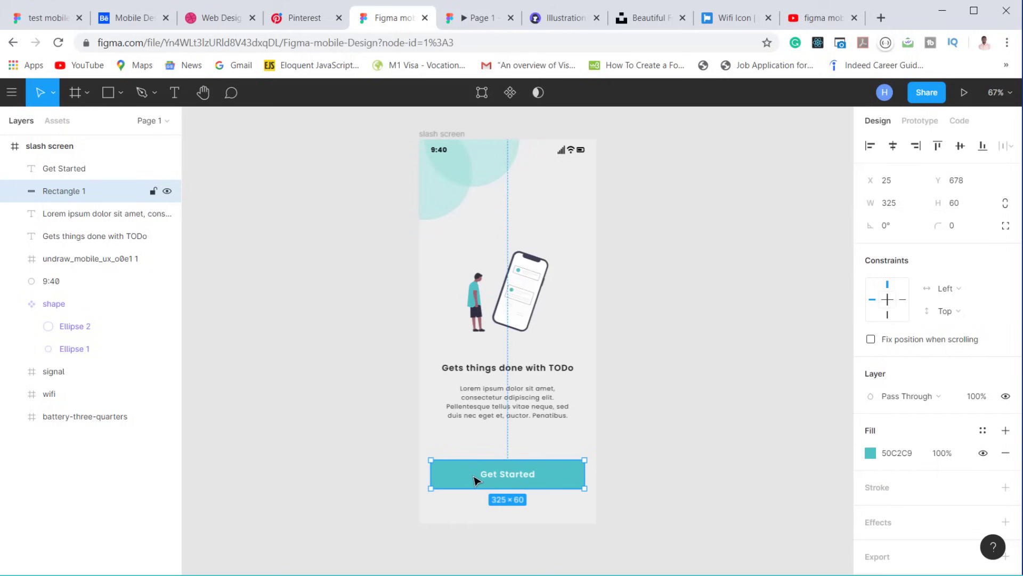
pyautogui.click(81, 169)
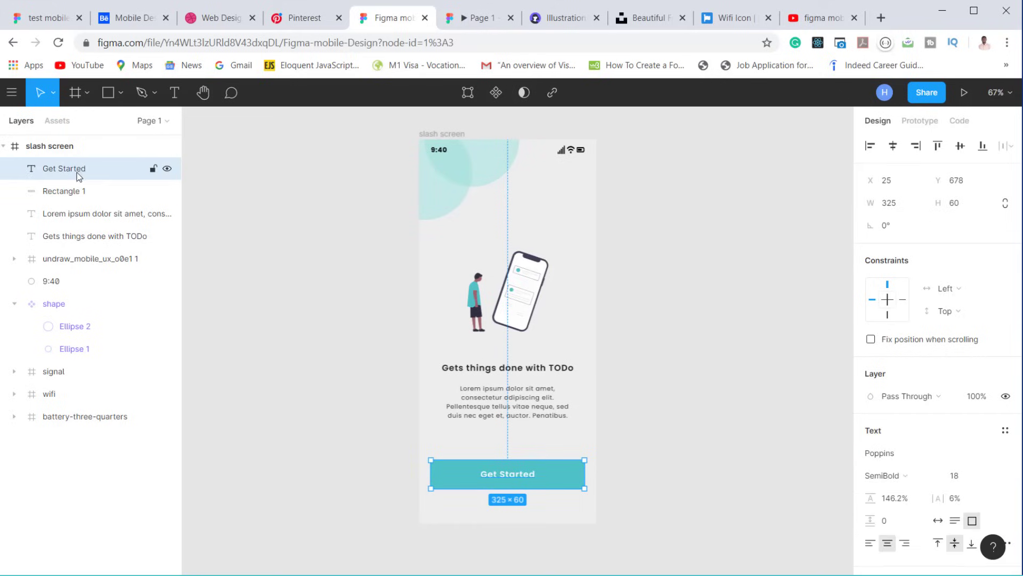
pyautogui.keyDown('shift'); pyautogui.click(81, 191); pyautogui.keyUp('shift')
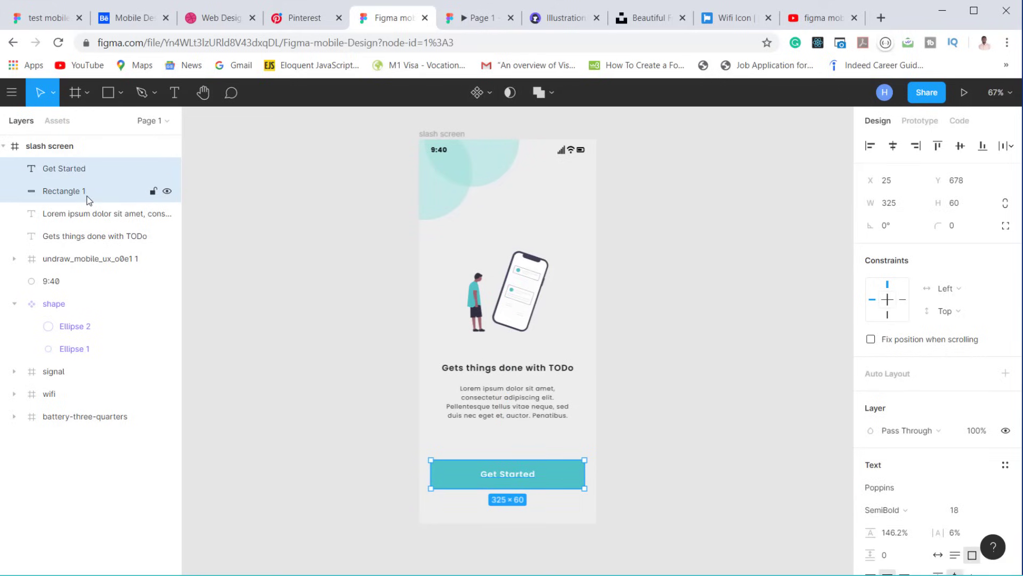
pyautogui.hotkey('ctrl', 'g')
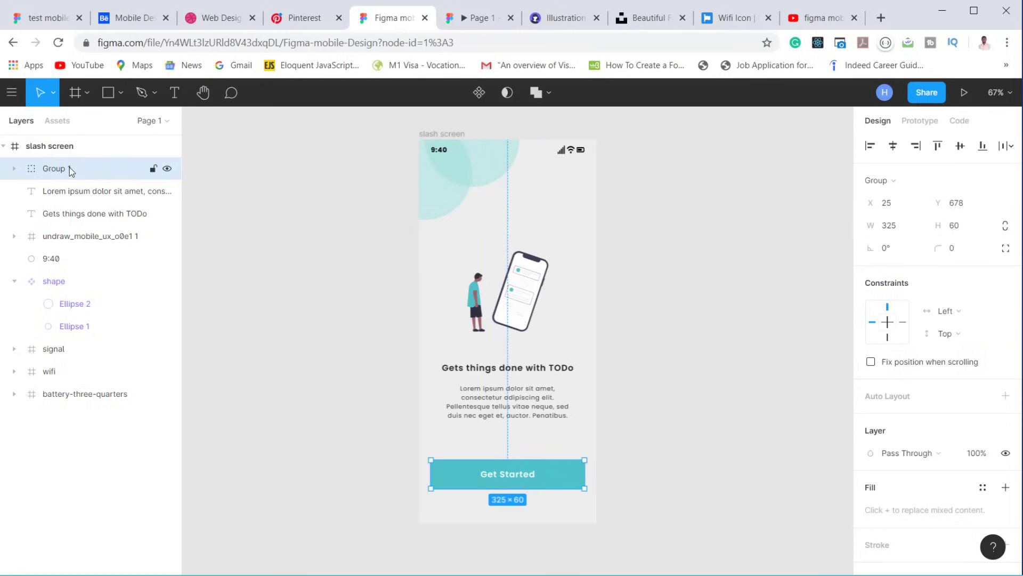
pyautogui.doubleClick(69, 167)
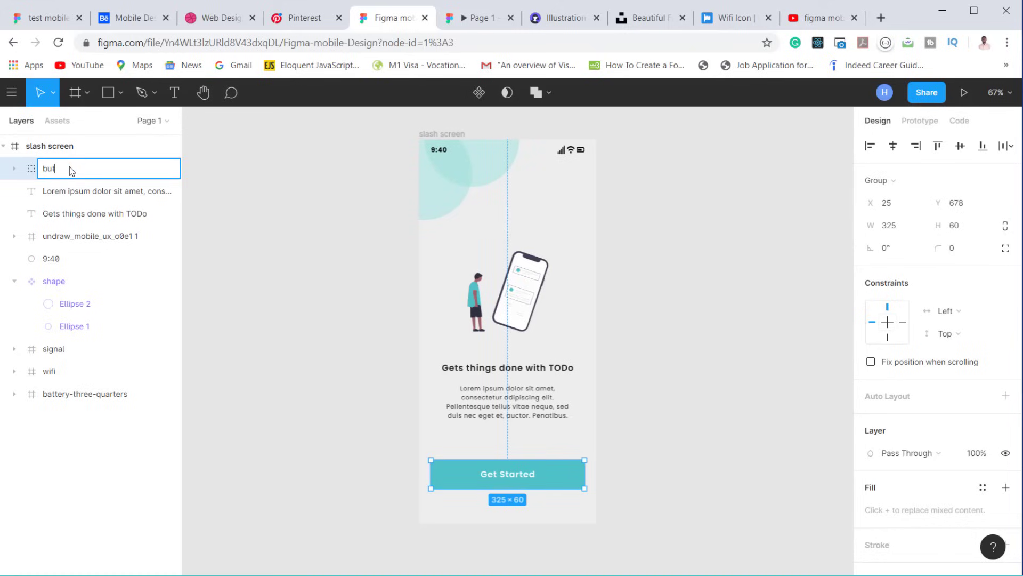
pyautogui.write('button')
pyautogui.press('Return')
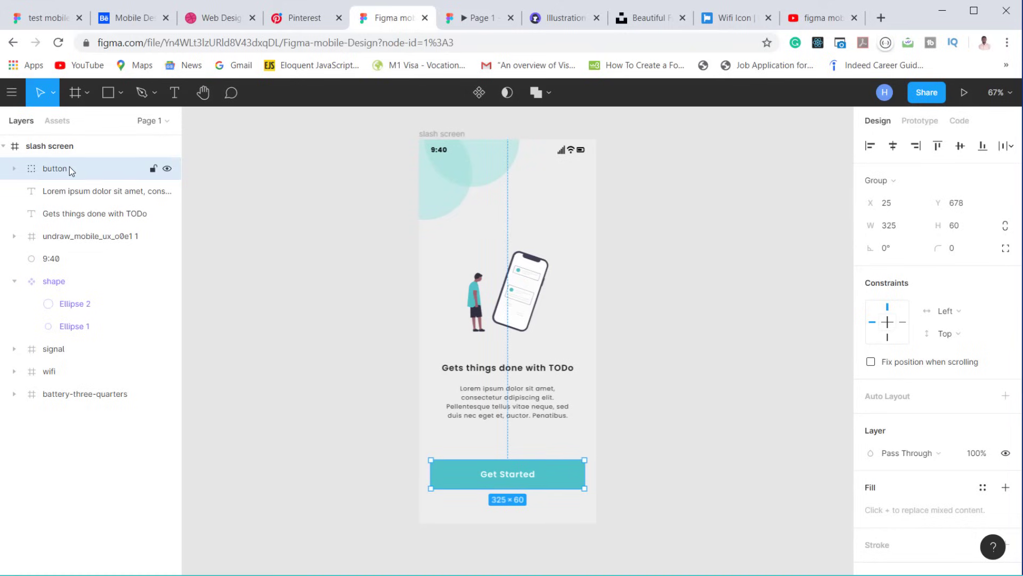
# Step: Turn the button group on the slash screen into a component and collapse the shape layer
pyautogui.click(475, 95)
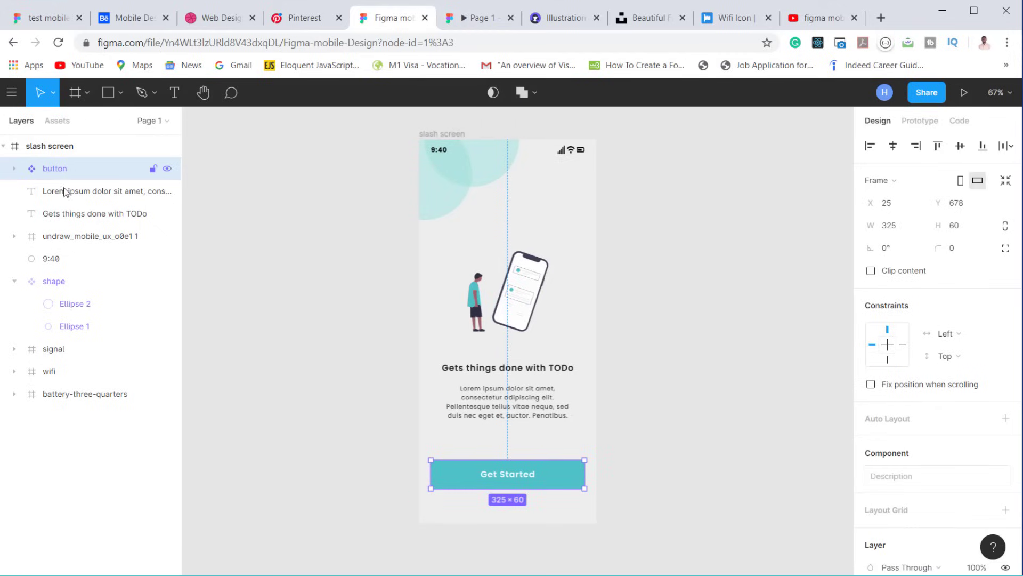
pyautogui.click(15, 282)
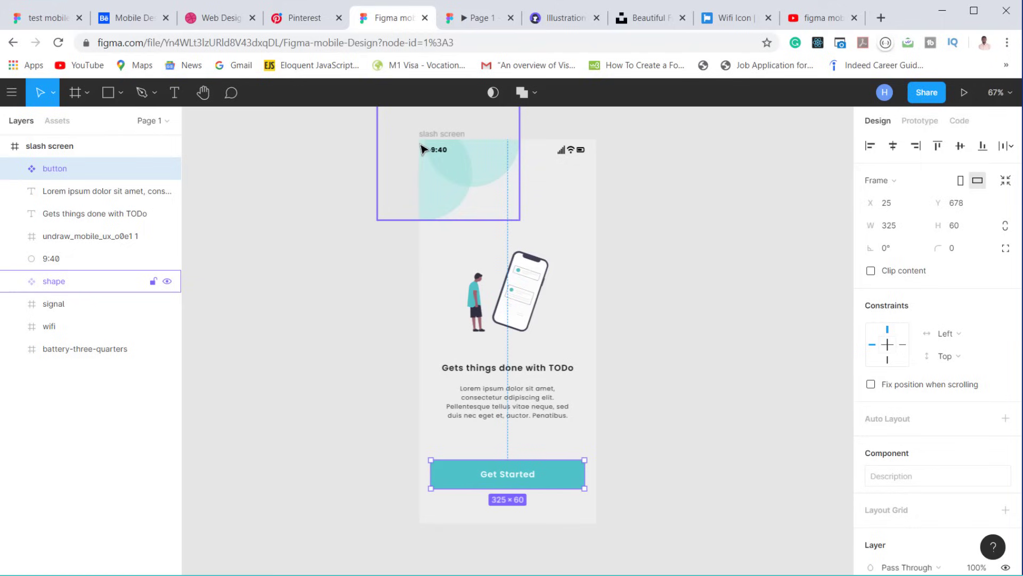
# Step: Group the 9:40 time text with the signal, wifi and battery icons on the slash screen
pyautogui.click(443, 154)
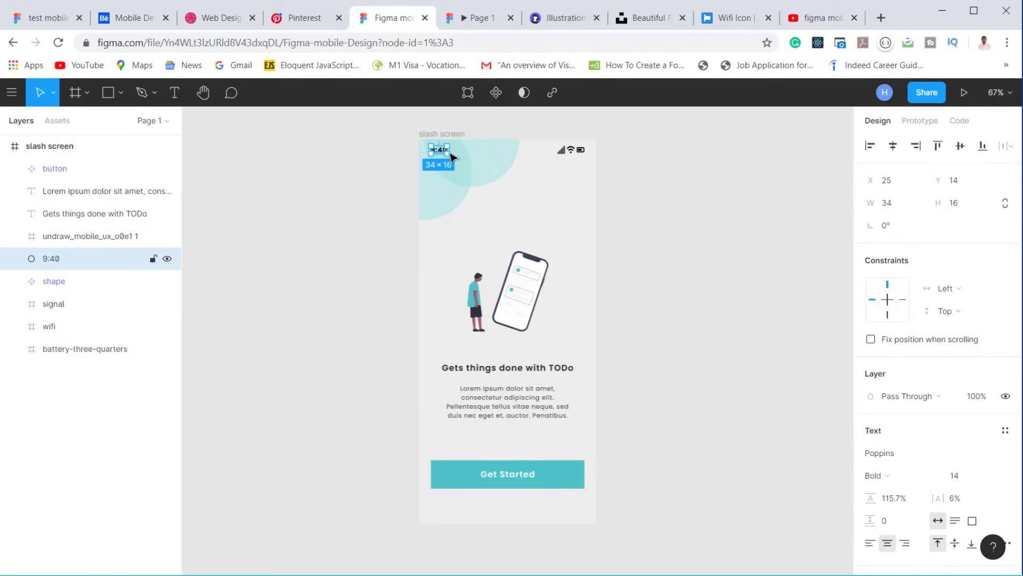
pyautogui.keyDown('shift'); pyautogui.click(560, 152); pyautogui.keyUp('shift')
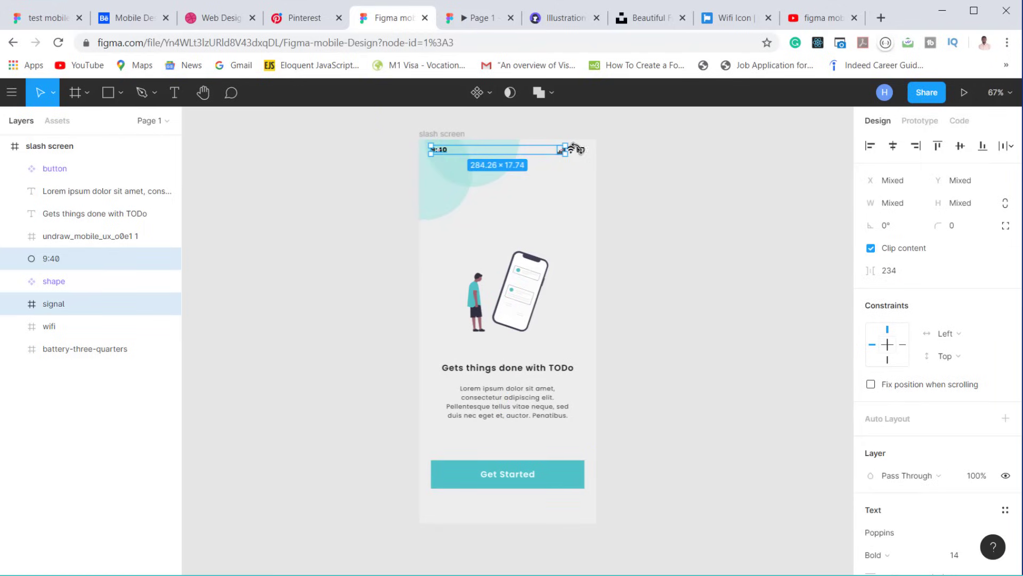
pyautogui.scroll(5, 581, 148)
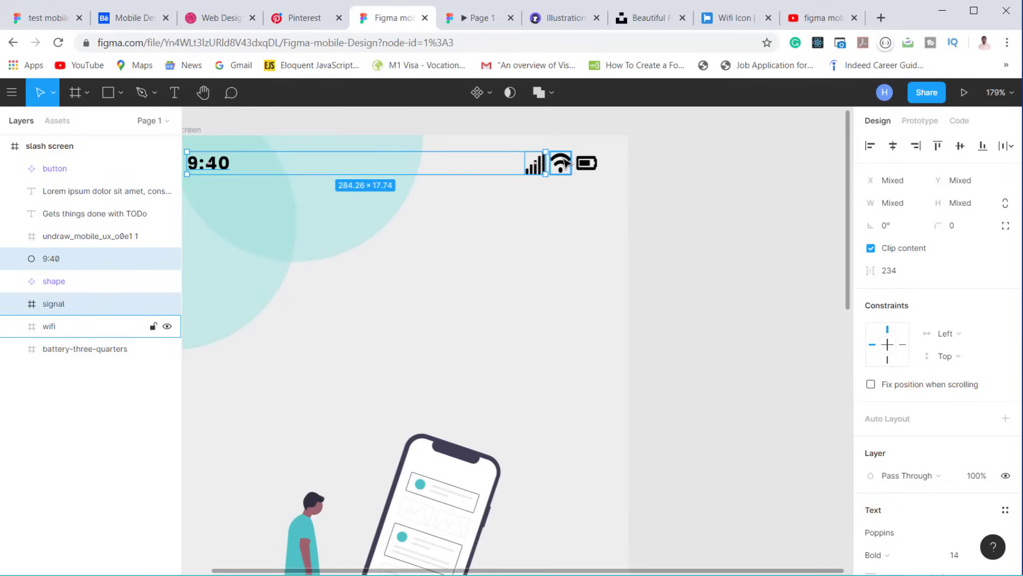
pyautogui.keyDown('shift'); pyautogui.click(560, 163); pyautogui.keyUp('shift')
pyautogui.keyDown('shift'); pyautogui.click(588, 165); pyautogui.keyUp('shift')
pyautogui.scroll(-5, 592, 170)
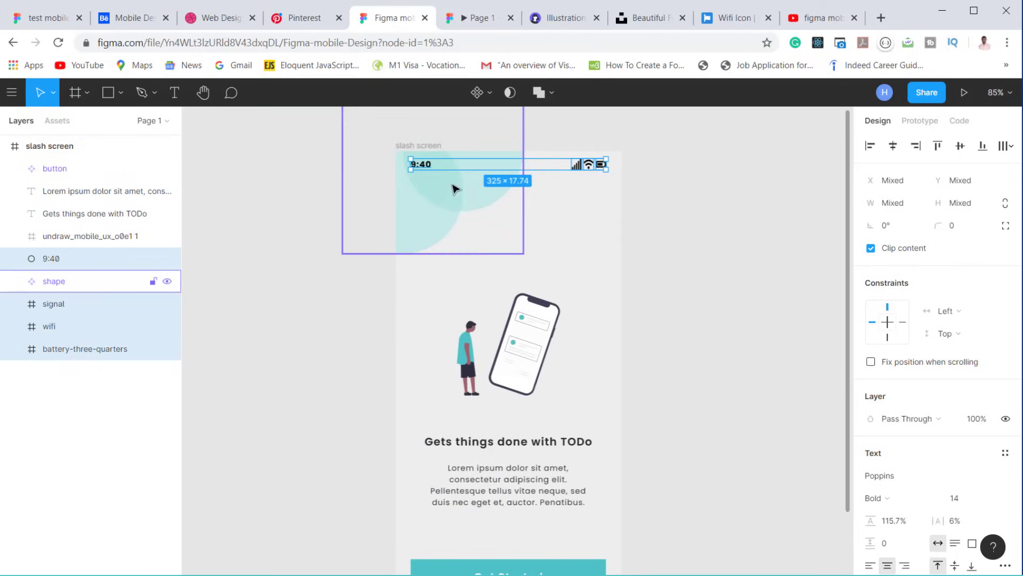
pyautogui.hotkey('ctrl', 'g')
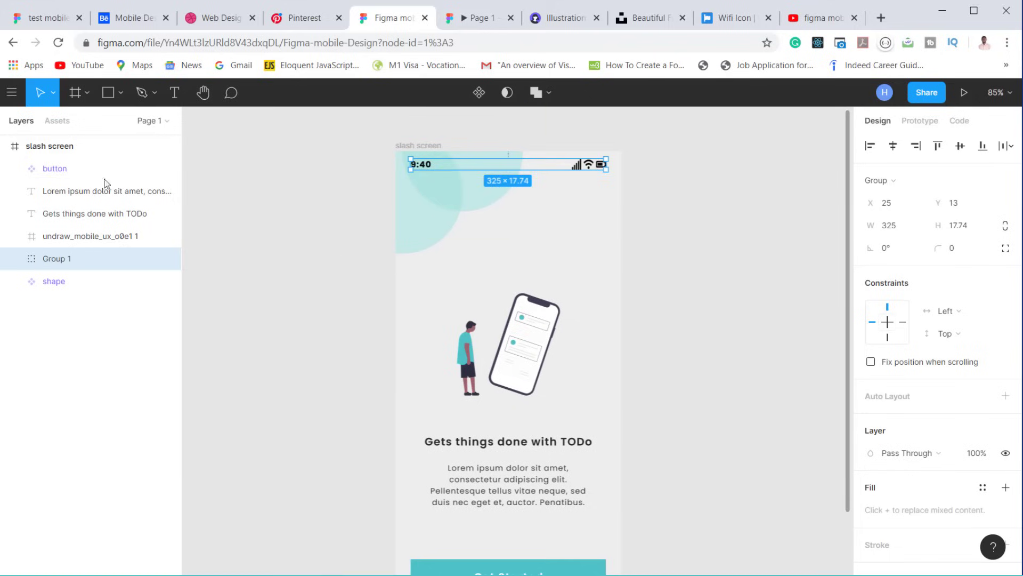
# Step: Rename the status bar group as "notification" and turn it into a component
pyautogui.doubleClick(79, 258)
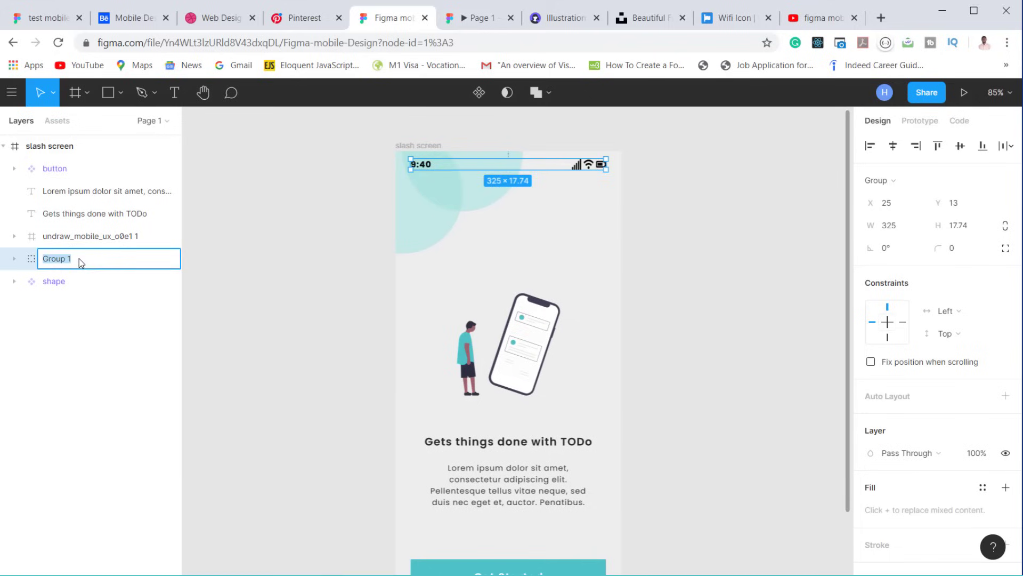
pyautogui.write('notification')
pyautogui.press('Return')
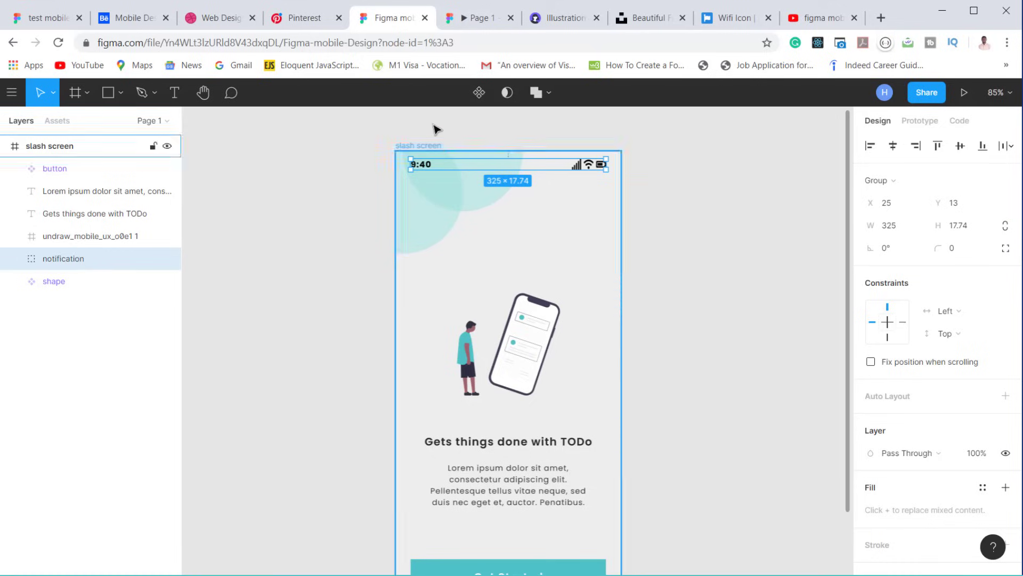
pyautogui.click(479, 92)
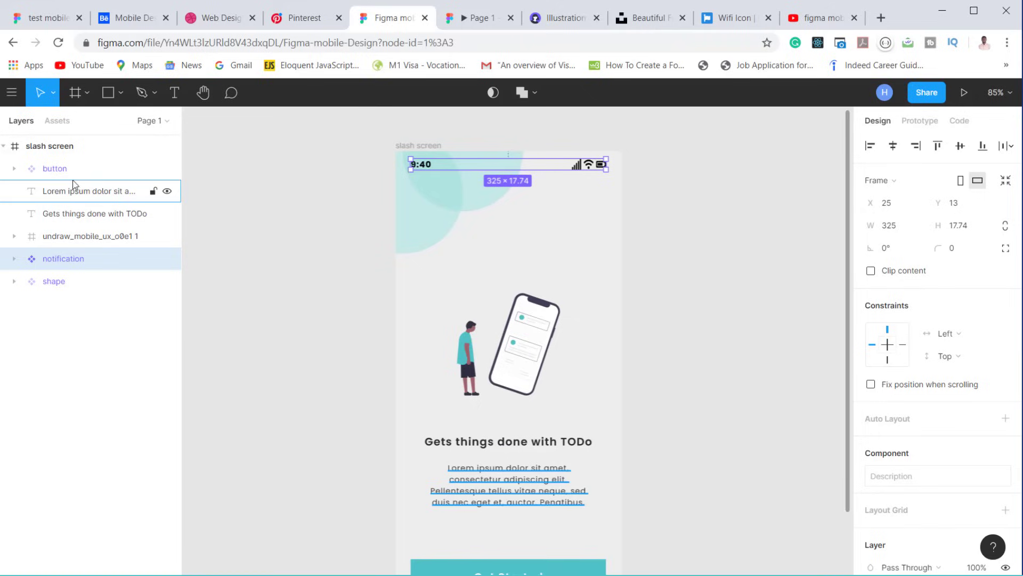
# Step: Duplicate the whole slash screen frame beside the original
pyautogui.scroll(-1, 495, 203)
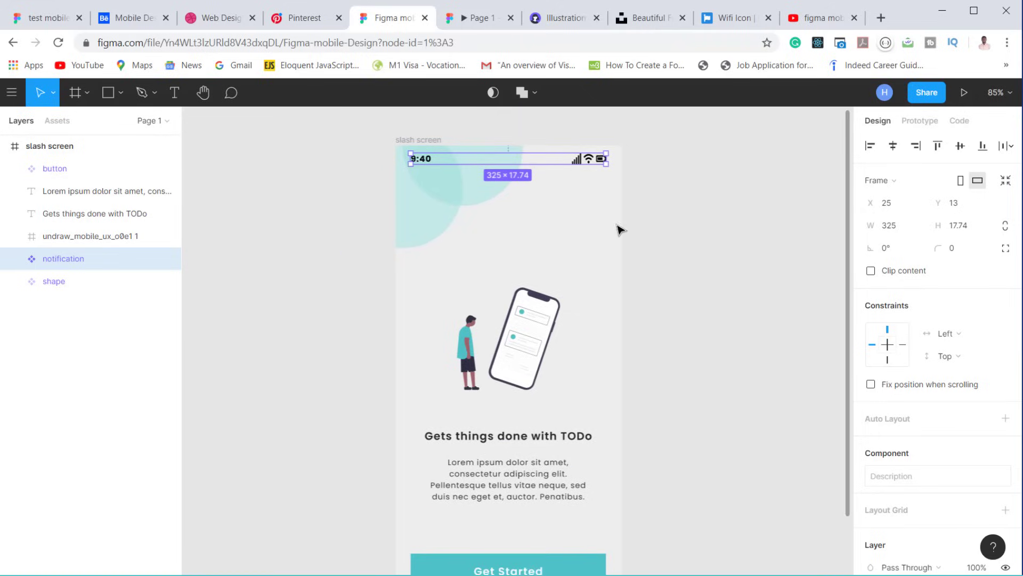
pyautogui.keyDown('ctrl'); pyautogui.scroll(-3, 557, 244); pyautogui.keyUp('ctrl')
pyautogui.keyDown('ctrl'); pyautogui.scroll(-3, 495, 229); pyautogui.keyUp('ctrl')
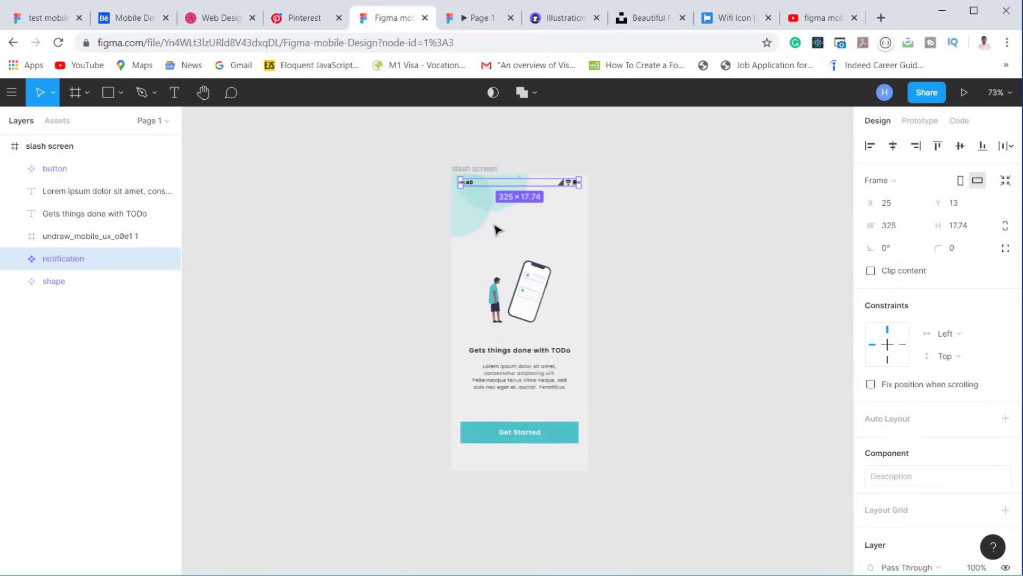
pyautogui.hscroll(3, 606, 231)
pyautogui.click(607, 235)
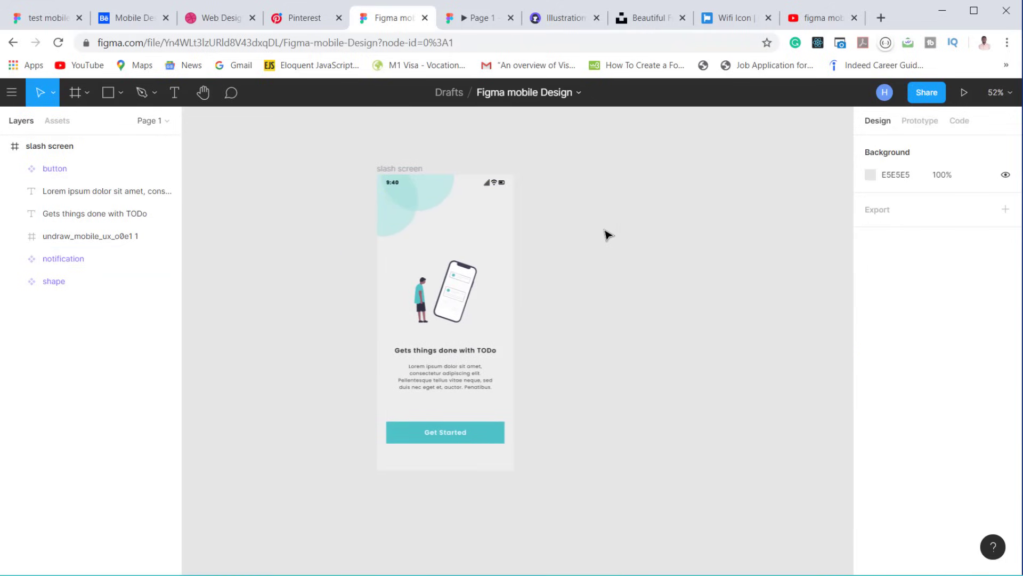
pyautogui.click(402, 170)
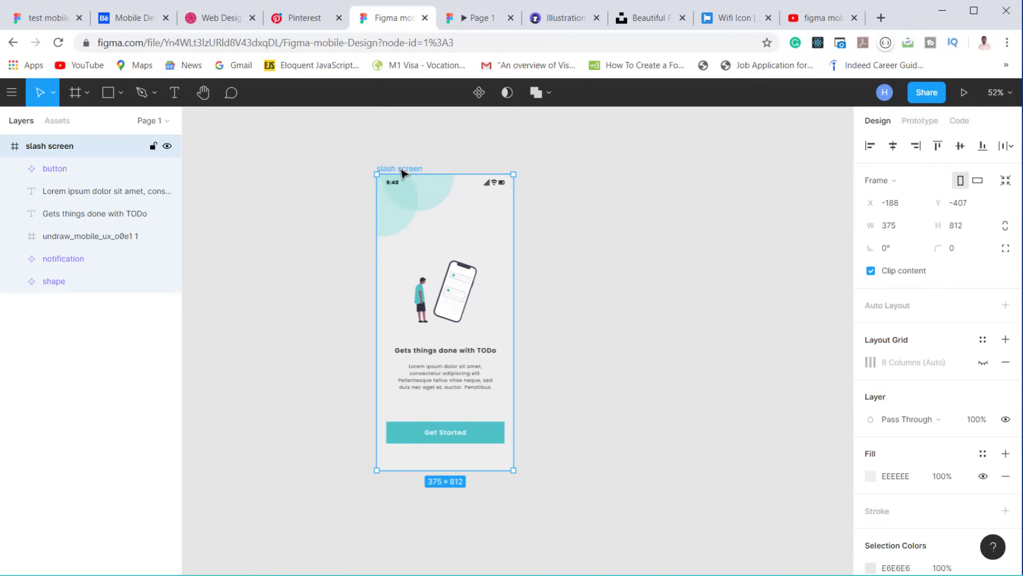
pyautogui.hotkey('ctrl', 'd')
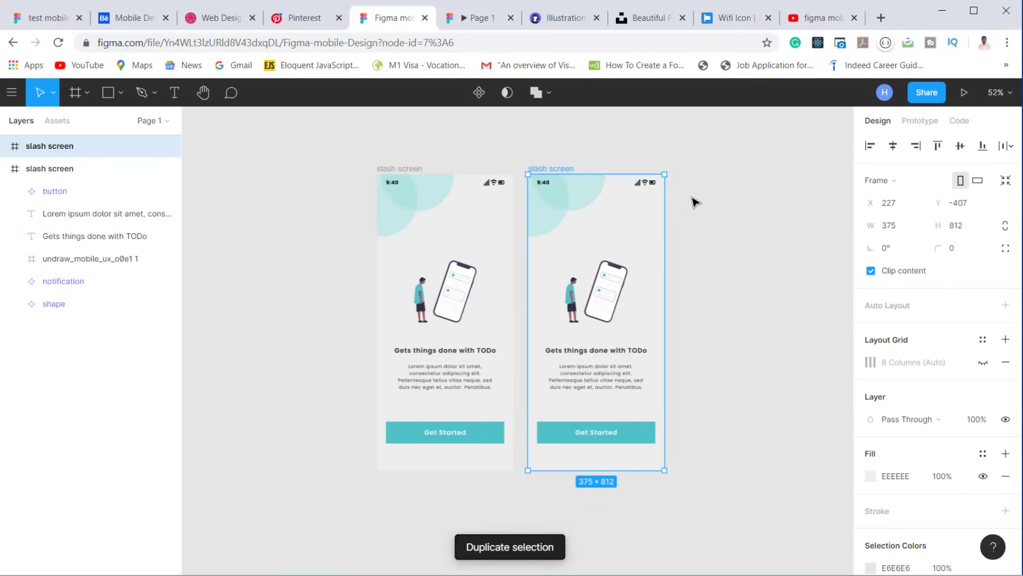
pyautogui.scroll(3, 686, 215)
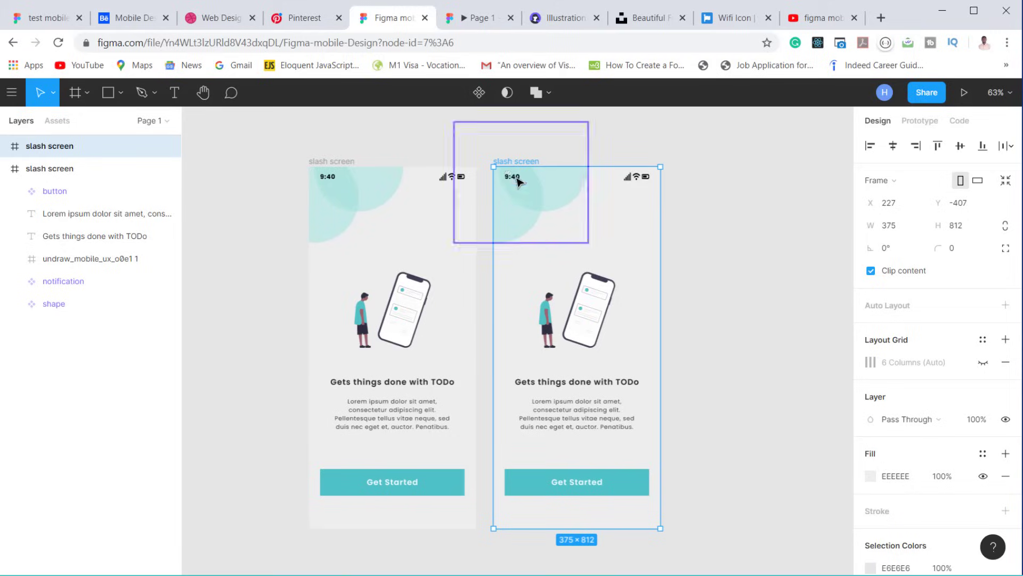
pyautogui.click(698, 242)
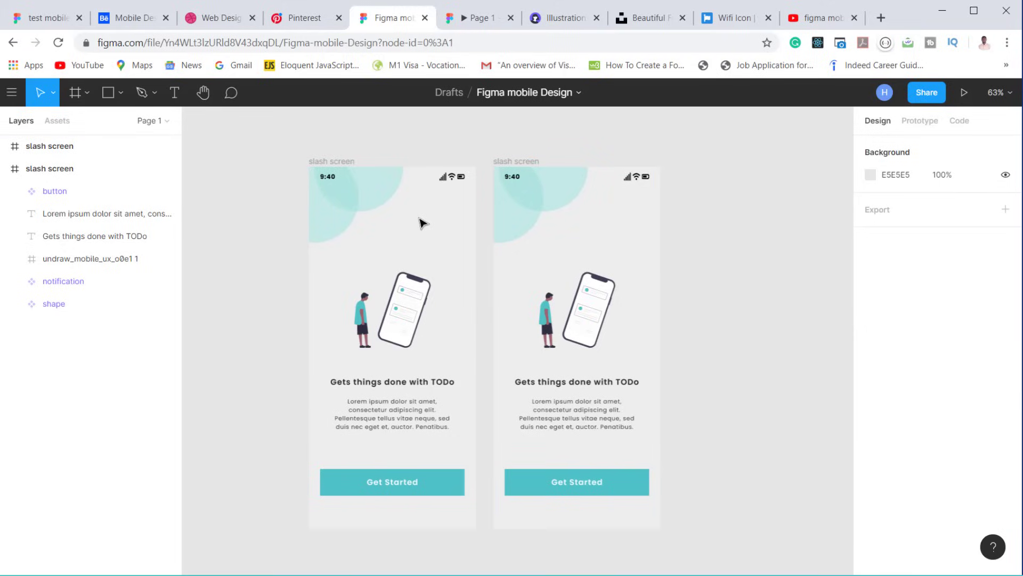
# Step: Try a red E18F8F fill on Ellipse 2 of the shape component to test whether the duplicated screen follows
pyautogui.click(380, 209)
pyautogui.click(15, 304)
pyautogui.click(73, 326)
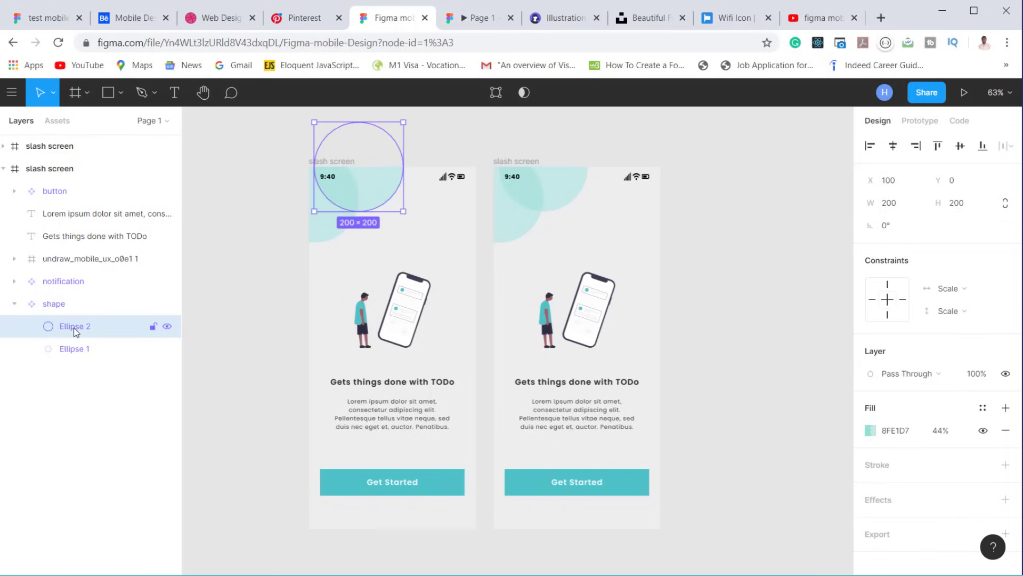
pyautogui.click(870, 430)
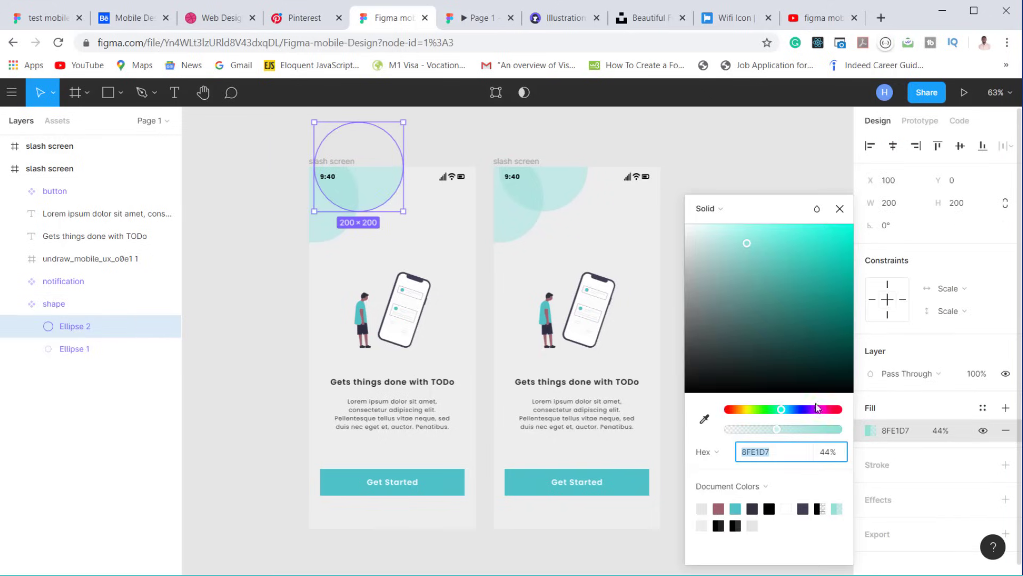
pyautogui.moveTo(831, 411); pyautogui.dragTo(837, 413)
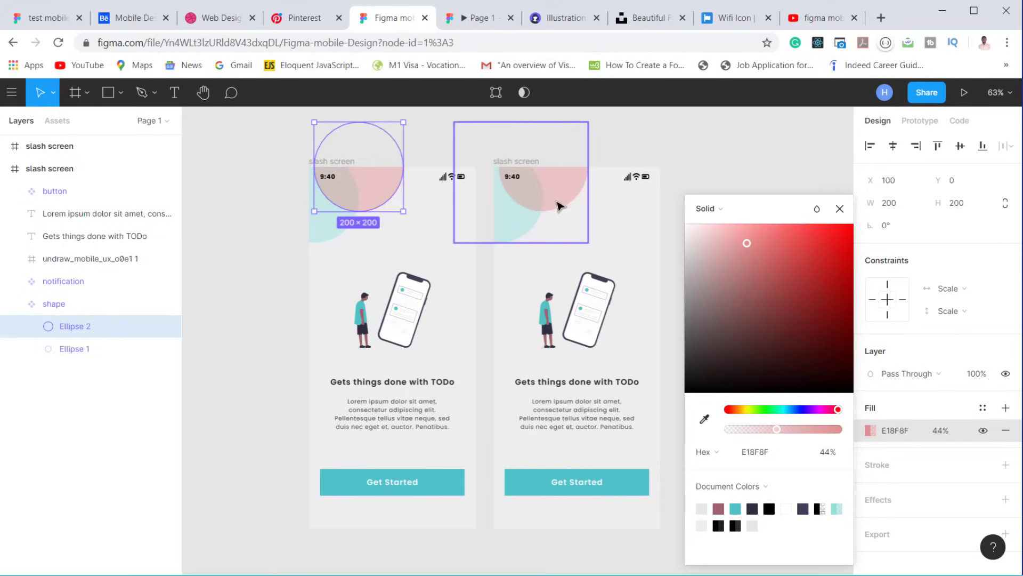
pyautogui.click(840, 210)
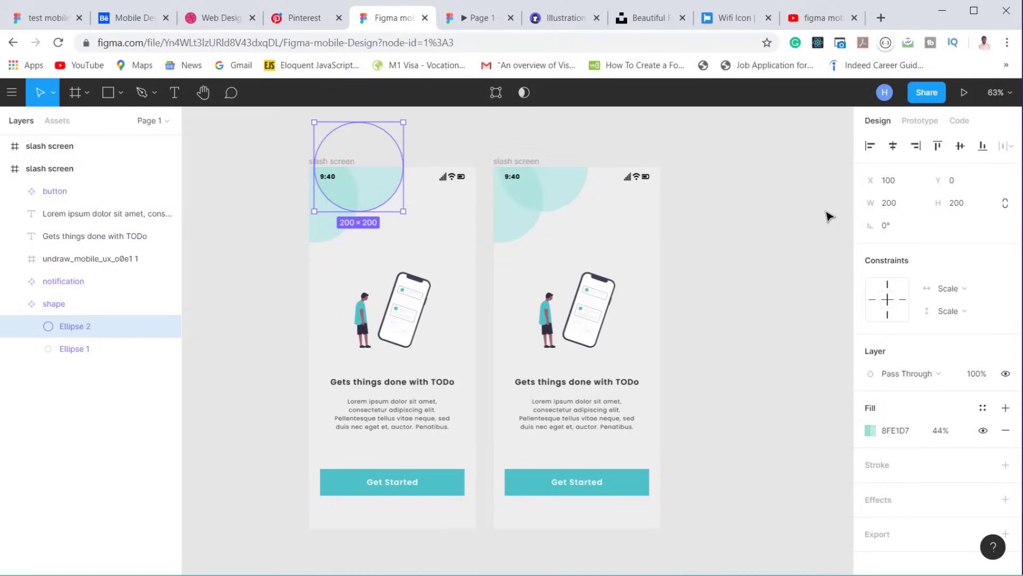
pyautogui.click(794, 232)
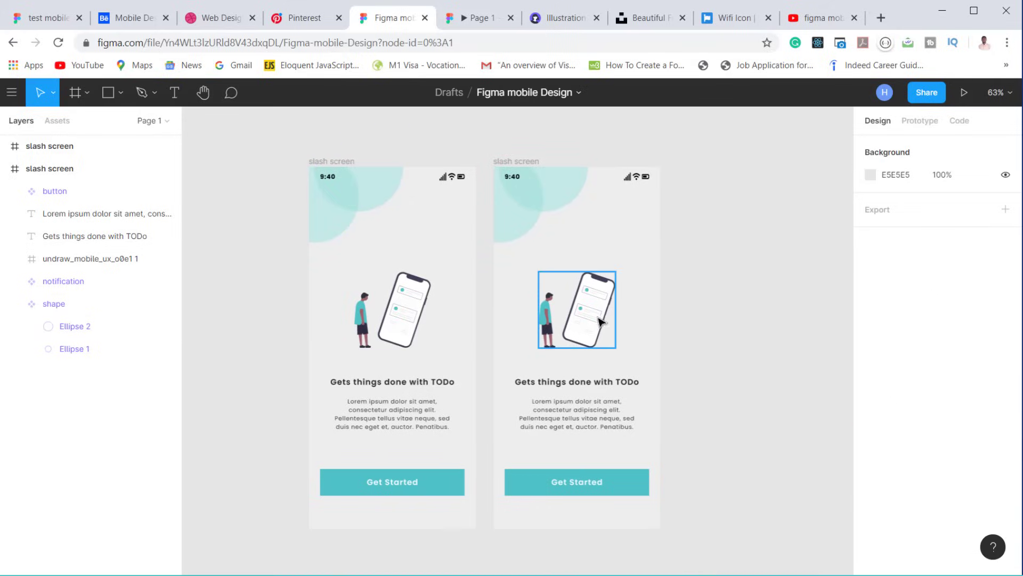
# Step: Delete the phone illustration, the heading and the lorem ipsum paragraph from the duplicated slash screen
pyautogui.click(591, 334)
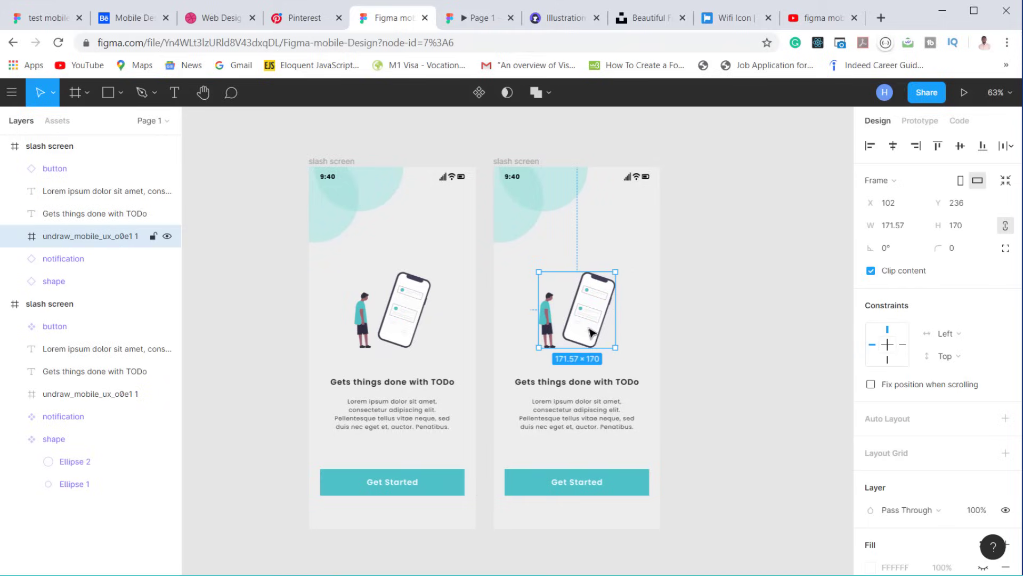
pyautogui.press('Delete')
pyautogui.press('Delete')
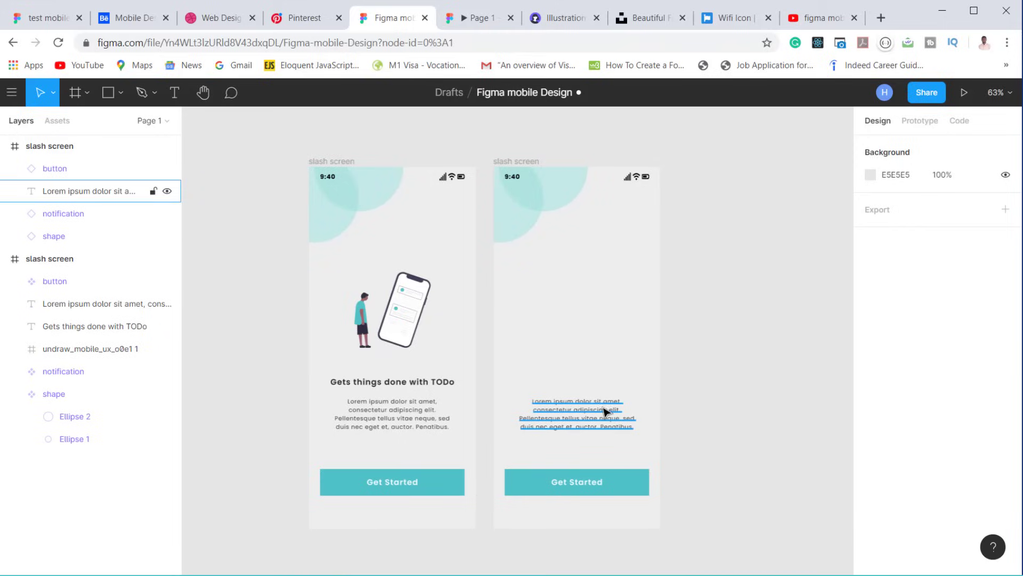
pyautogui.click(604, 411)
pyautogui.press('Delete')
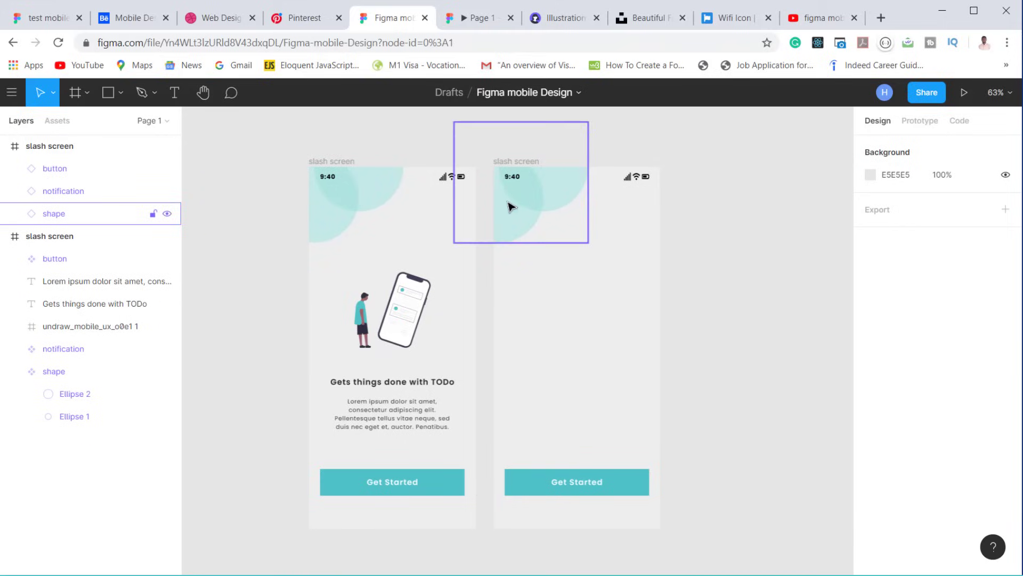
# Step: Rename the duplicated slash screen frame as "registration"
pyautogui.click(521, 162)
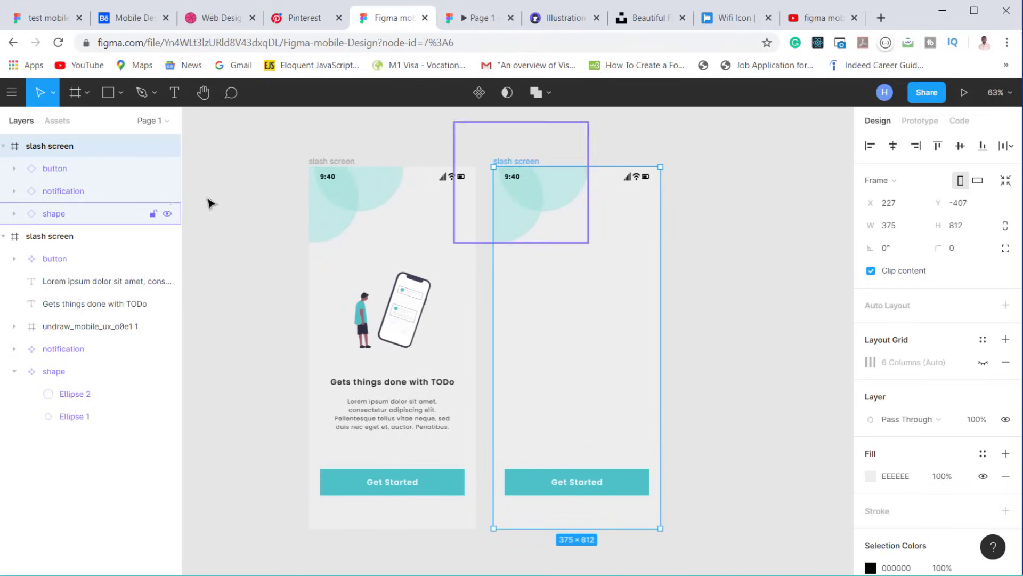
pyautogui.doubleClick(62, 146)
pyautogui.write('re')
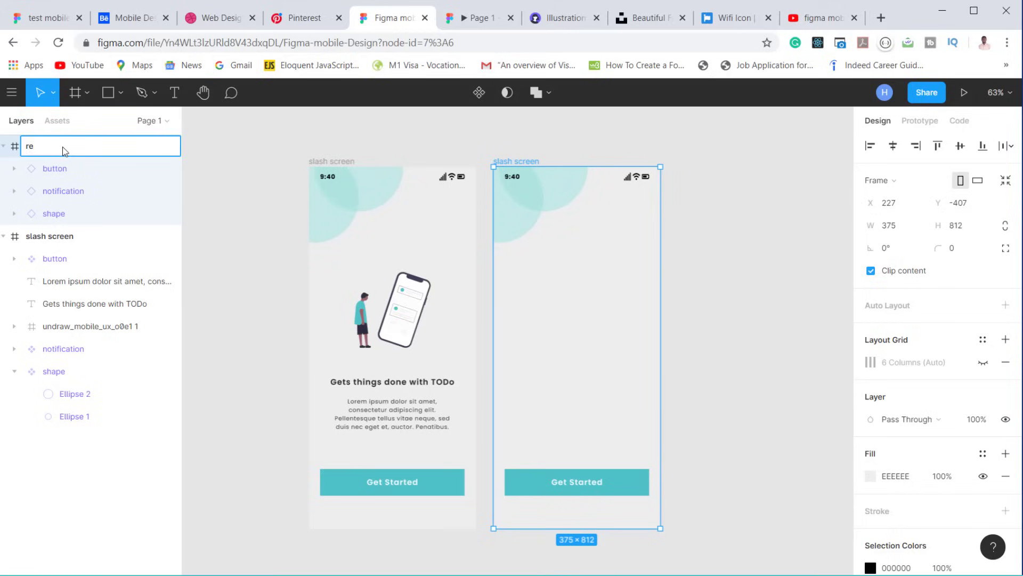
pyautogui.write('gistration')
pyautogui.press('Return')
# Step: Reorder the registration frame below the slash screen in the layer list, with both frames collapsed
pyautogui.click(5, 236)
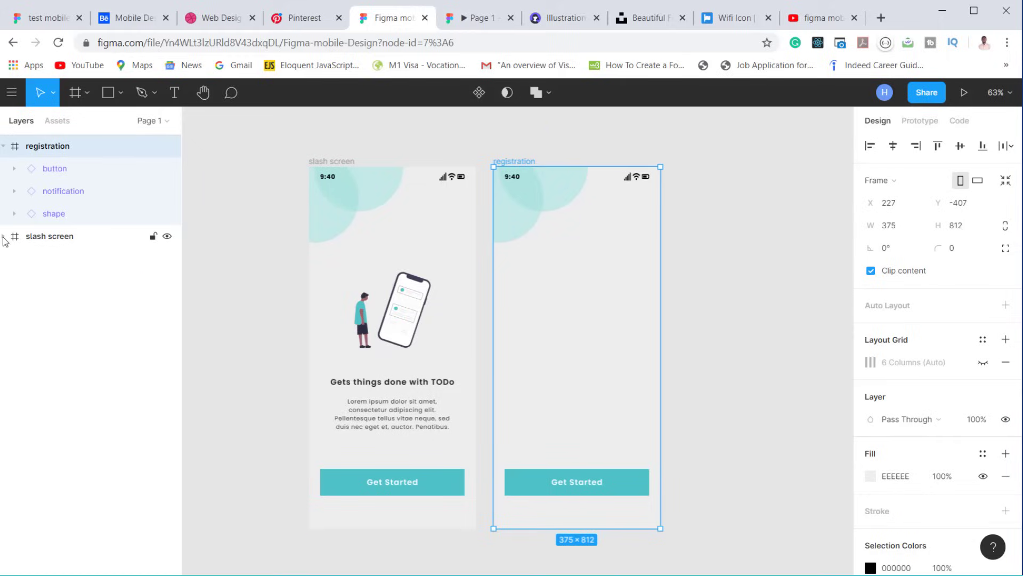
pyautogui.moveTo(36, 145); pyautogui.dragTo(50, 190)
pyautogui.click(3, 147)
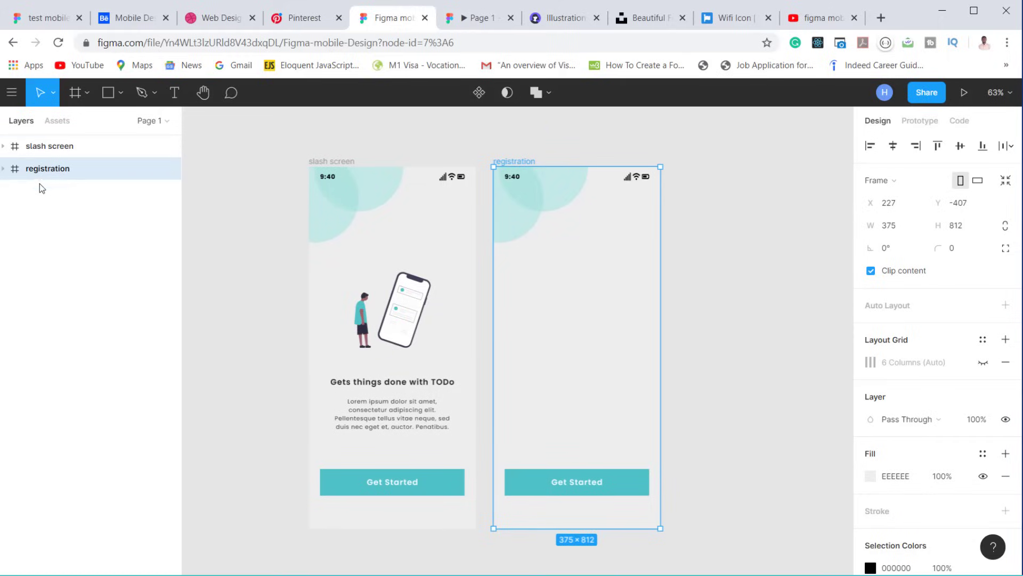
pyautogui.click(51, 151)
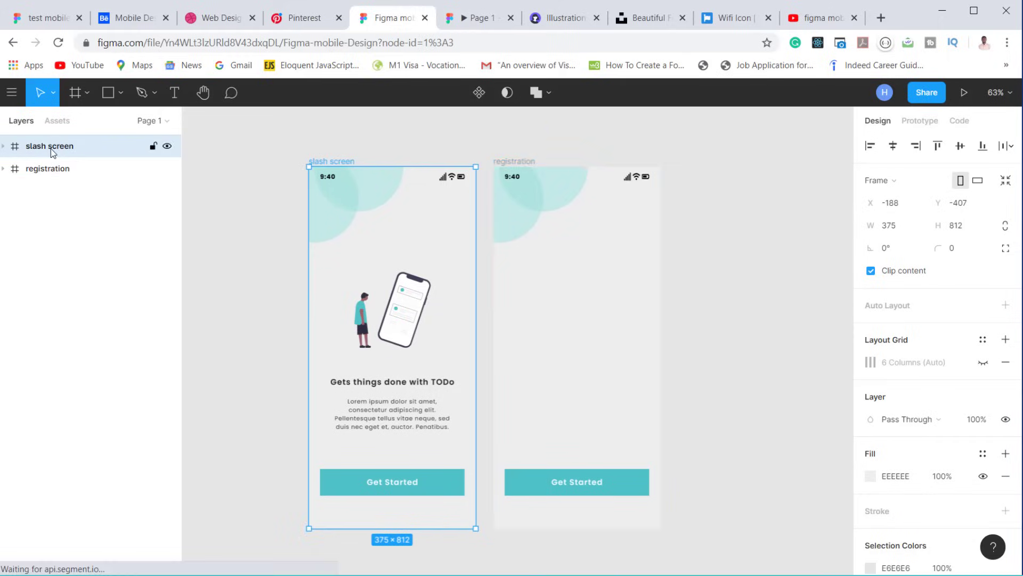
pyautogui.click(53, 176)
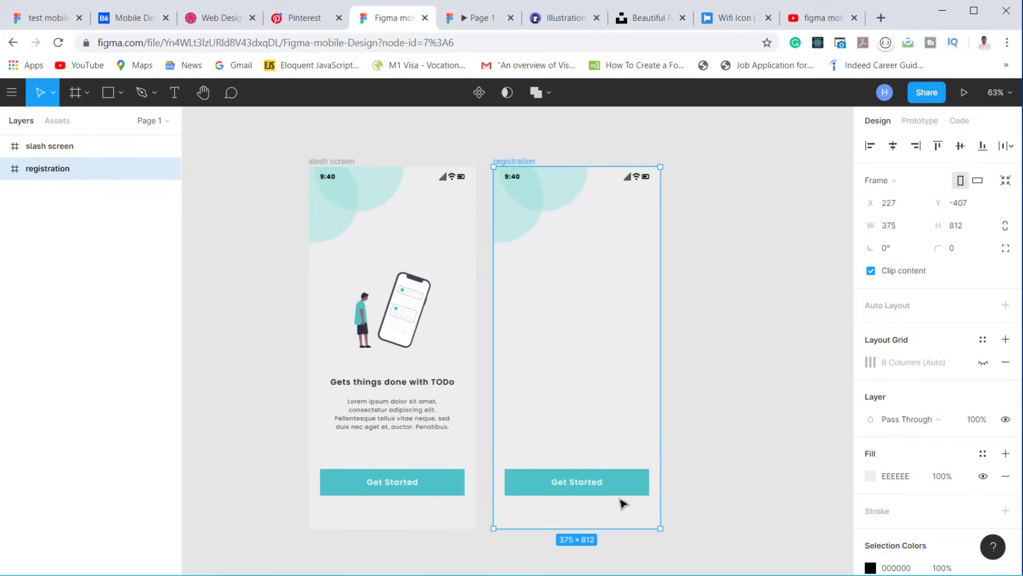
# Step: Change the button text on the registration screen to "Register"
pyautogui.doubleClick(583, 484)
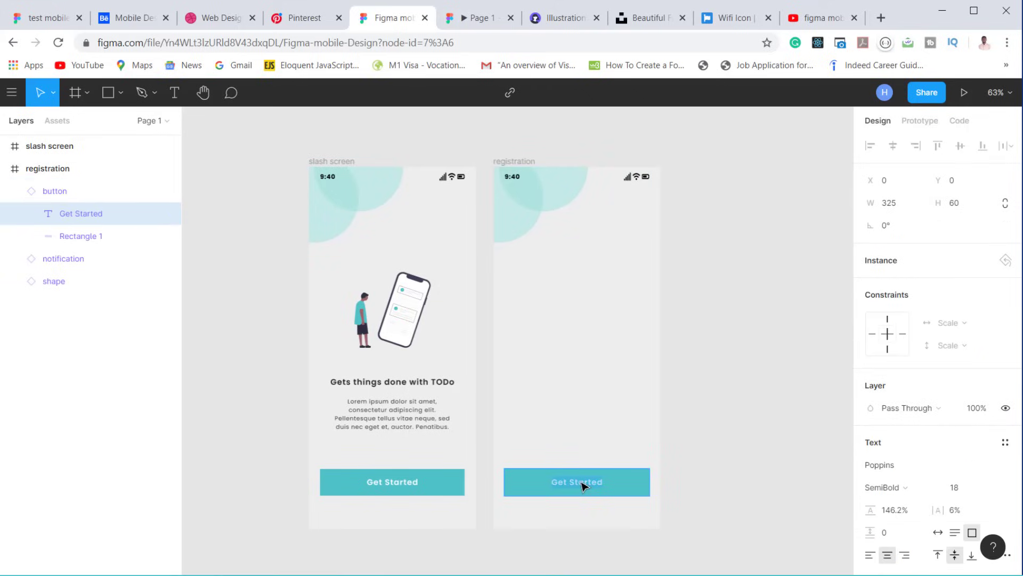
pyautogui.write('Register')
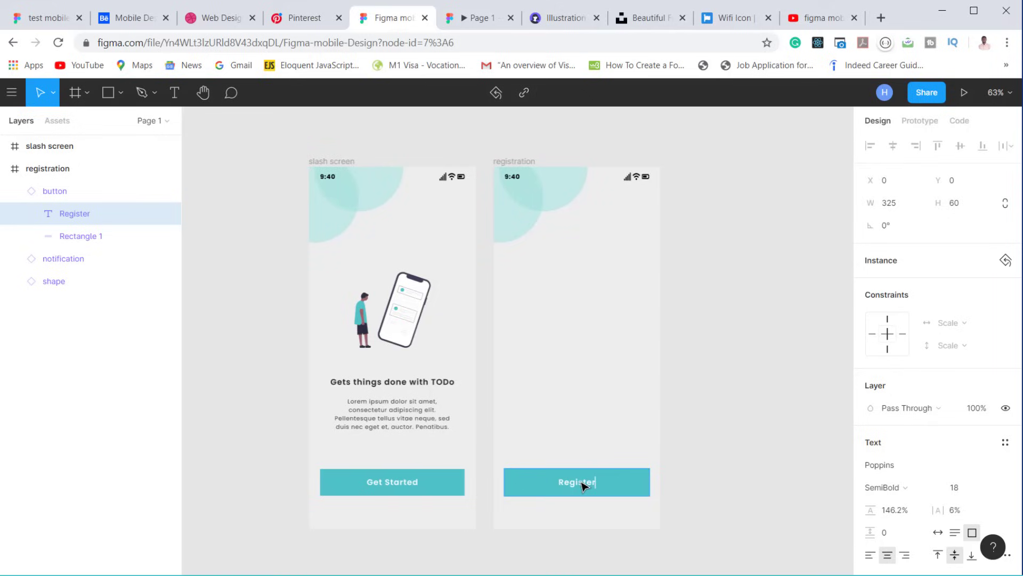
pyautogui.press('Return')
pyautogui.press('BackSpace')
pyautogui.press('Escape')
# Step: Copy the slash screen's heading onto the upper part of the registration screen and change its text to "Welcome Onboard!"
pyautogui.click(438, 382)
pyautogui.moveTo(429, 383); pyautogui.dragTo(615, 268)
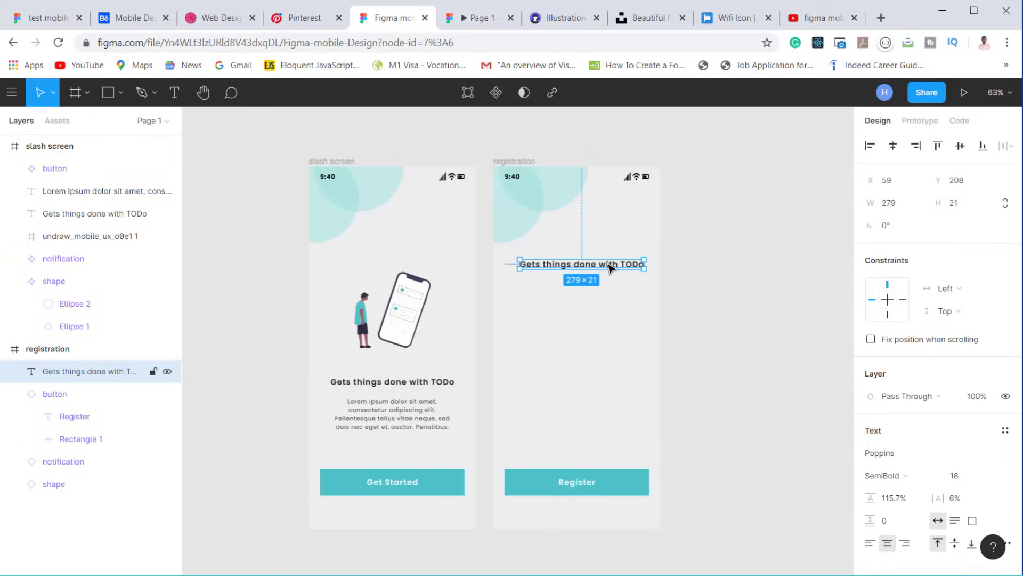
pyautogui.doubleClick(609, 266)
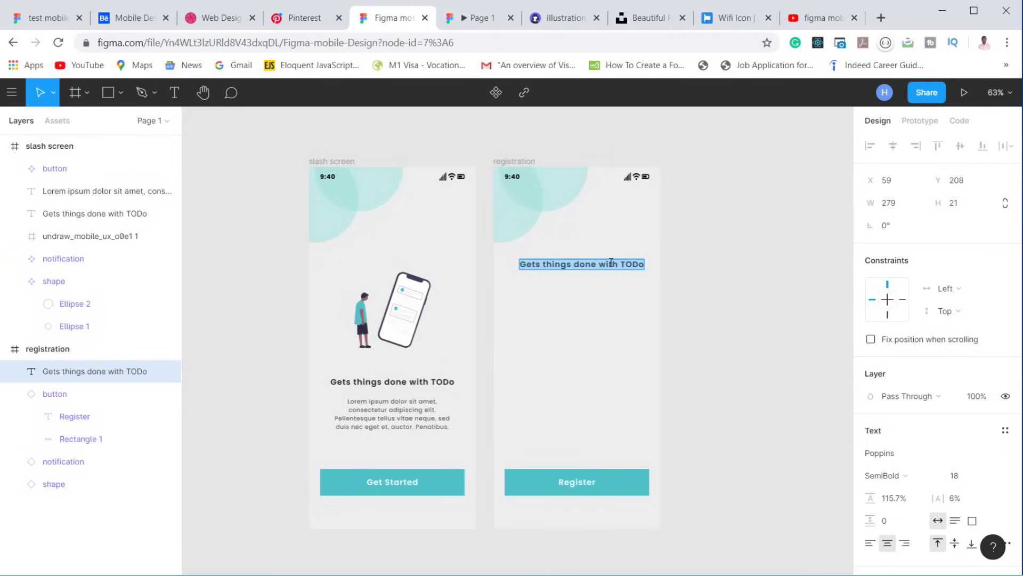
pyautogui.write('We')
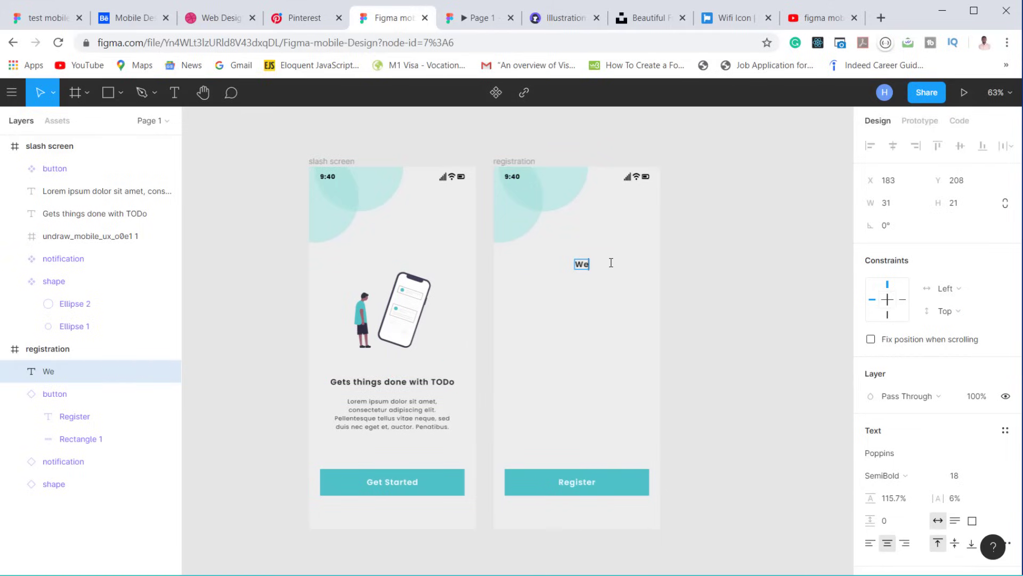
pyautogui.write('lcome On')
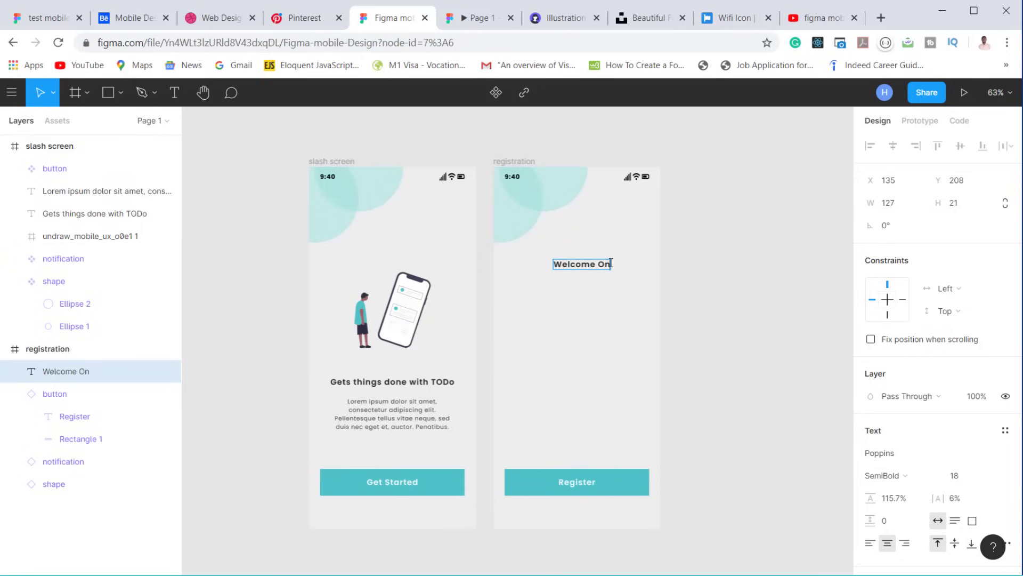
pyautogui.write('board!')
pyautogui.press('Escape')
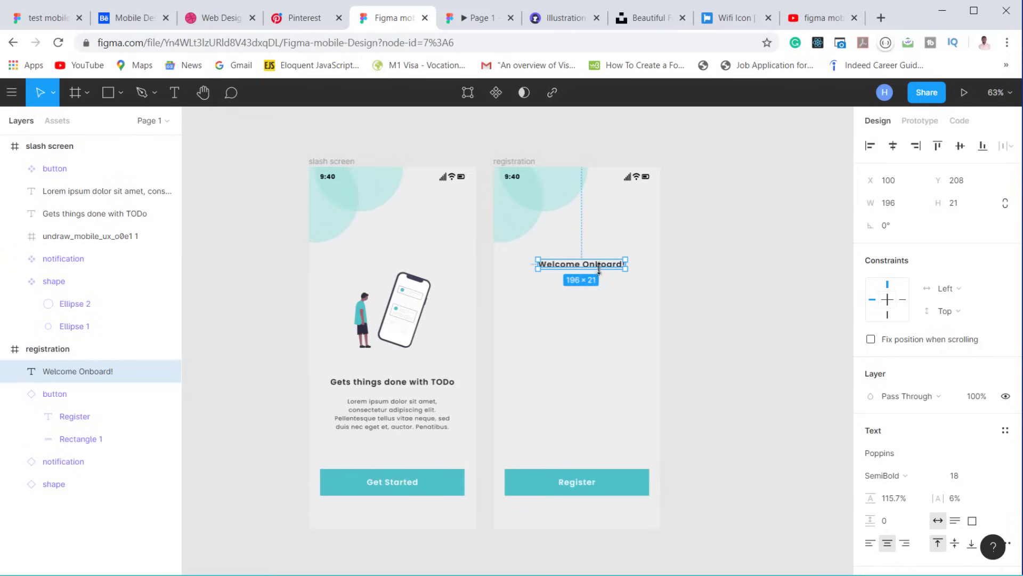
pyautogui.moveTo(602, 266); pyautogui.dragTo(602, 259)
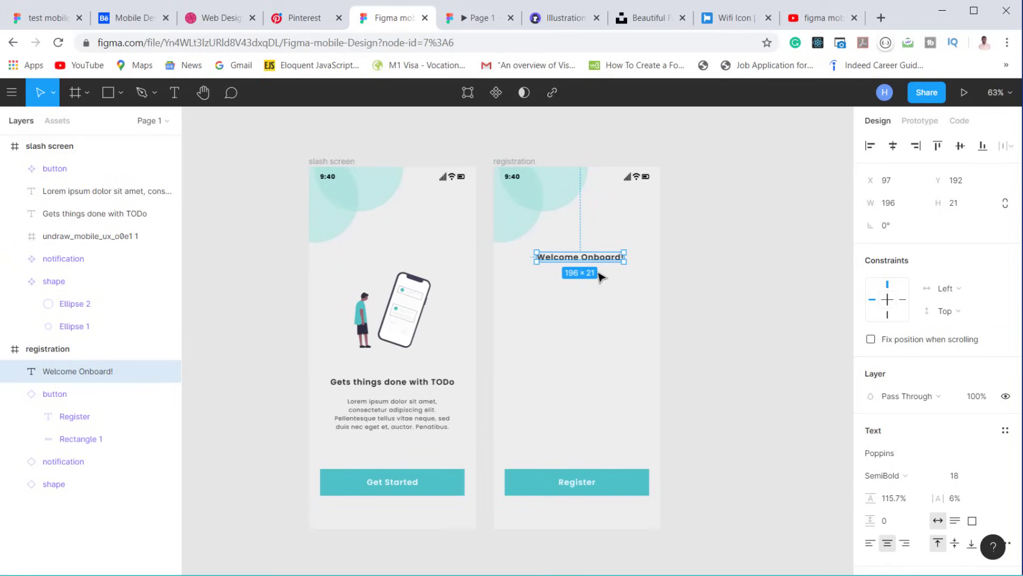
# Step: Copy the lorem ipsum paragraph below the "Welcome Onboard!" heading and change it to "Let's help you meet up your tasks." with auto height
pyautogui.click(418, 418)
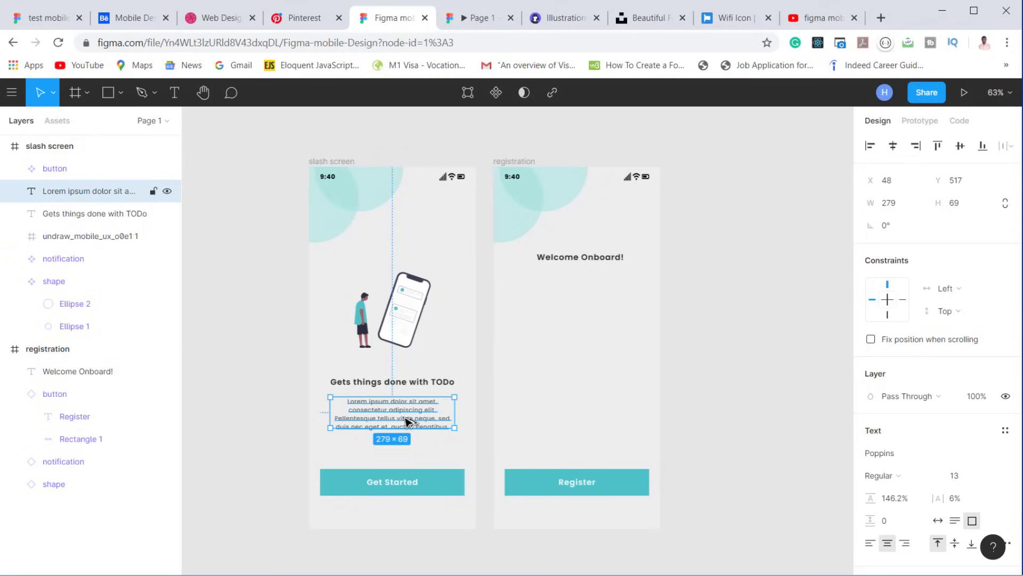
pyautogui.moveTo(410, 422); pyautogui.dragTo(592, 295)
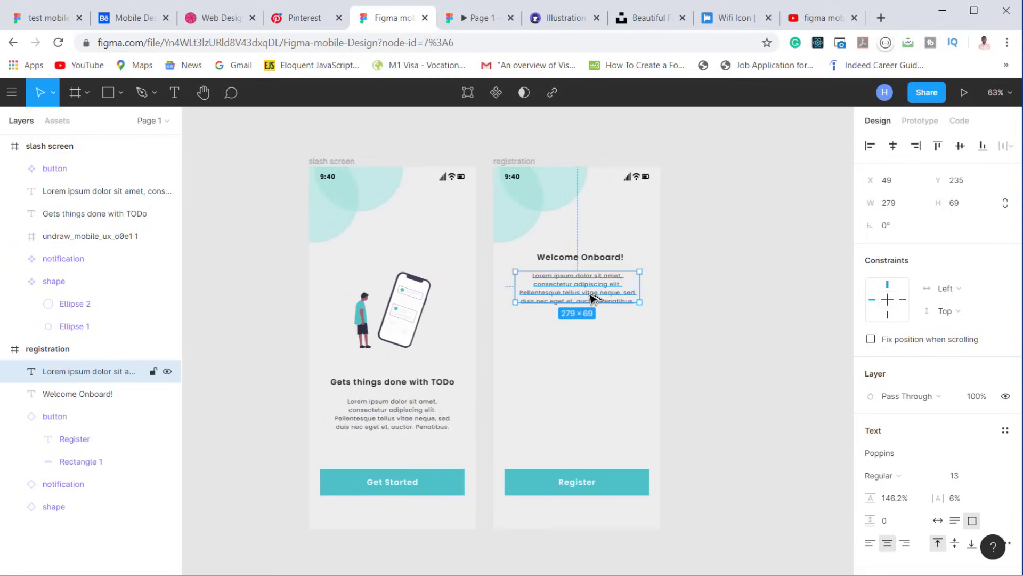
pyautogui.doubleClick(593, 292)
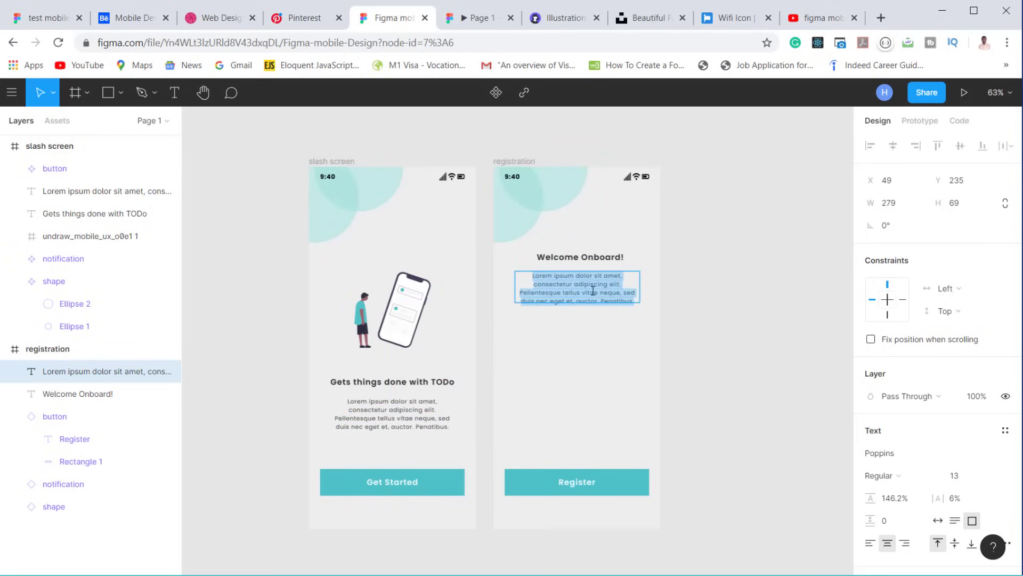
pyautogui.write('Let')
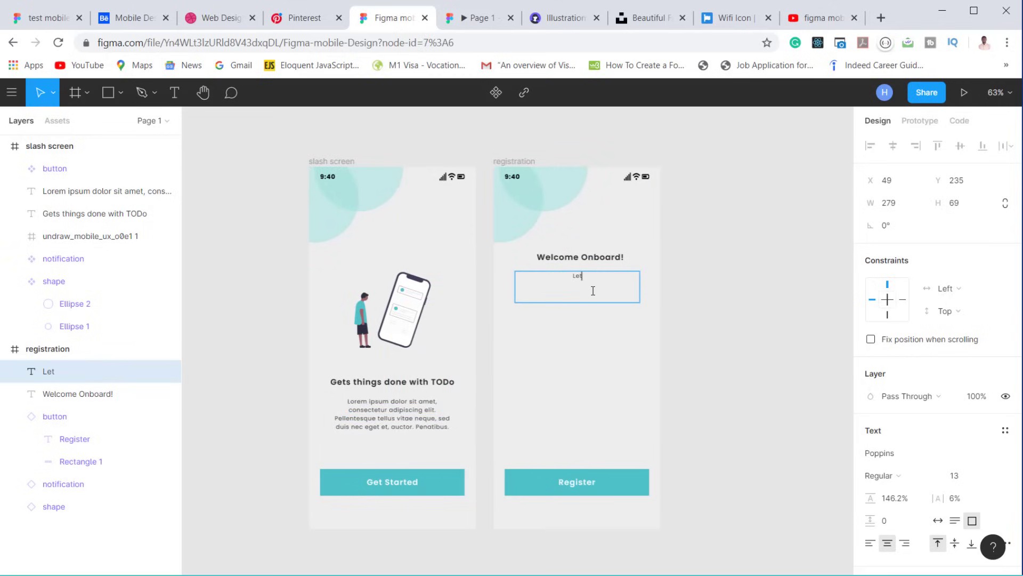
pyautogui.write("'s help you meet up you")
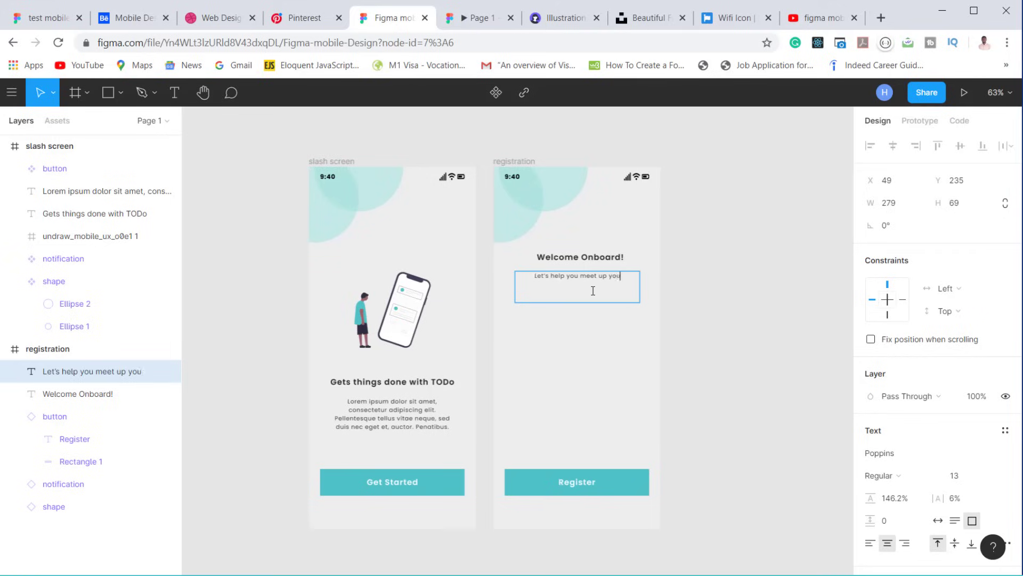
pyautogui.write('r tasks.')
pyautogui.click(954, 521)
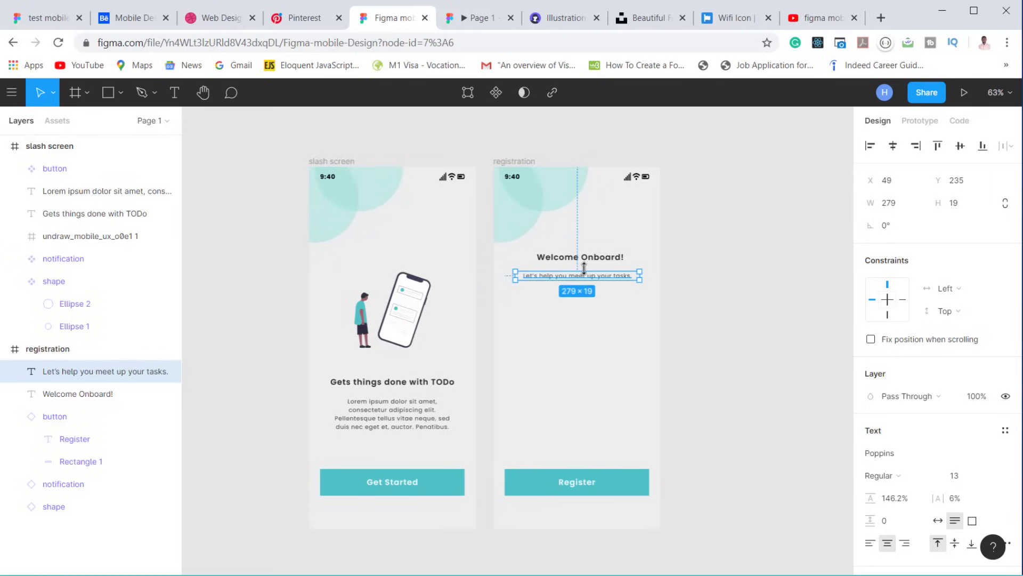
pyautogui.moveTo(584, 281); pyautogui.dragTo(588, 283)
# Step: Show the registration frame's layout grid and draw a rectangle about 325 × 55 across all columns below the subtitle
pyautogui.click(521, 164)
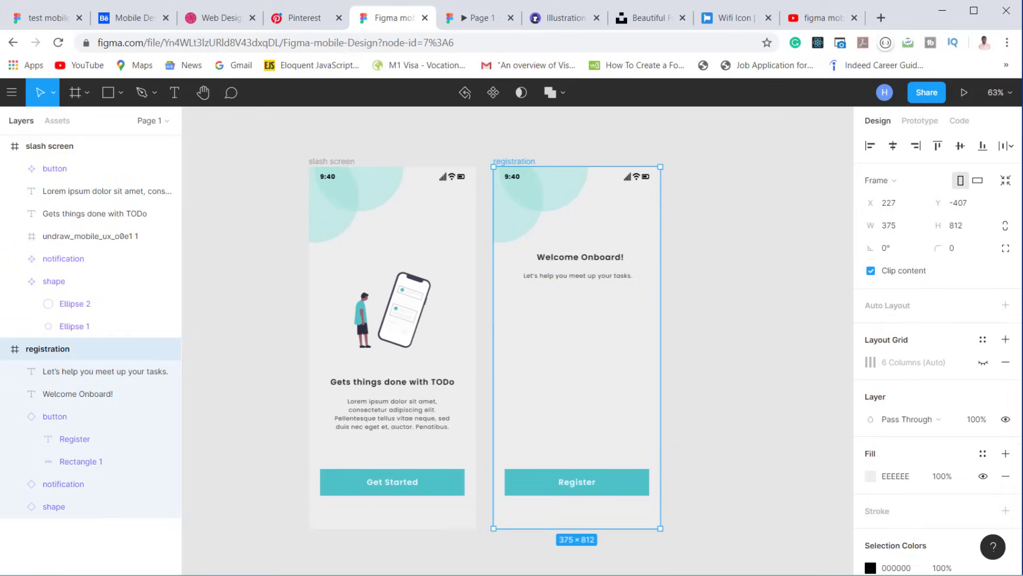
pyautogui.click(985, 364)
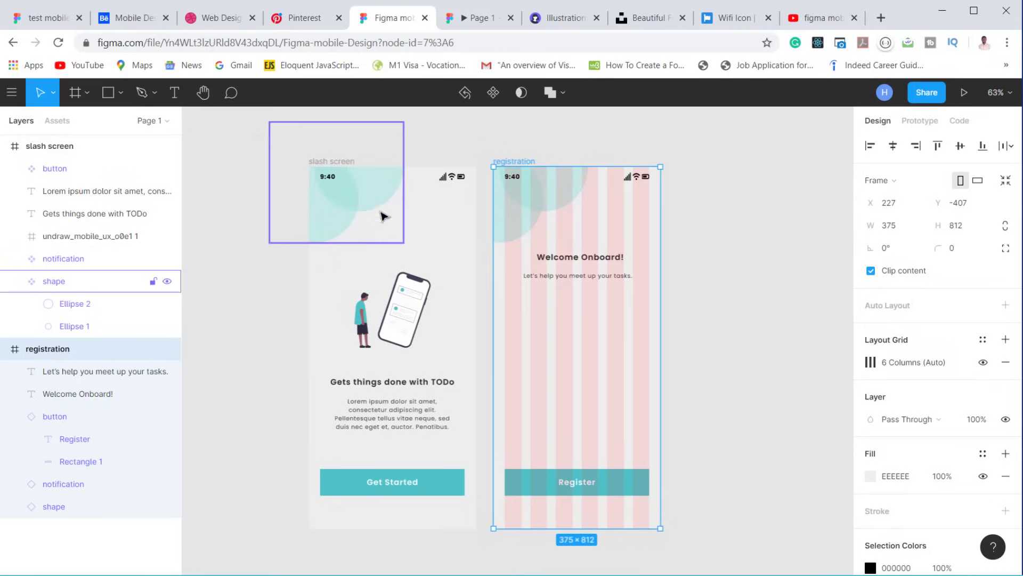
pyautogui.click(108, 92)
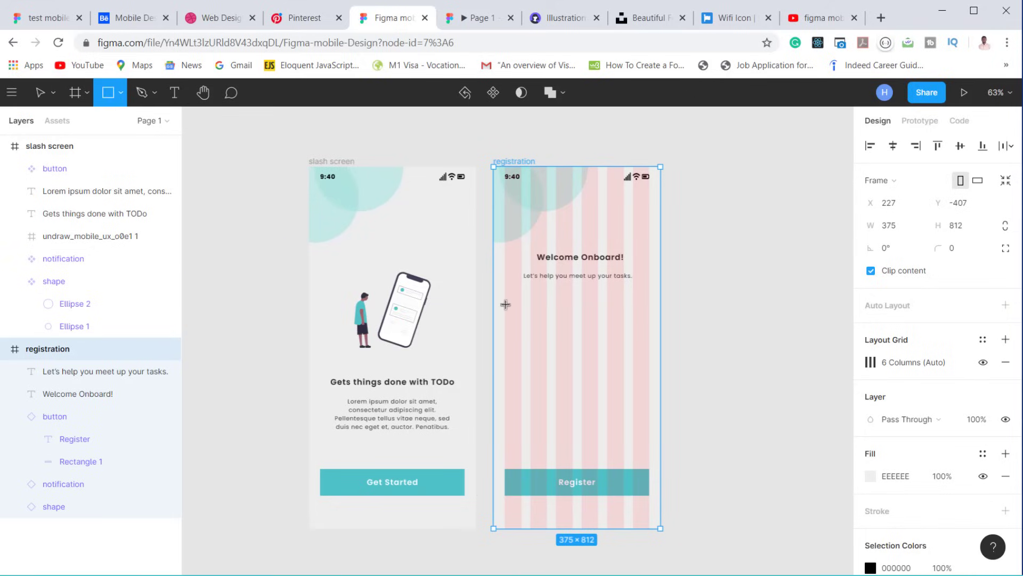
pyautogui.moveTo(506, 305); pyautogui.dragTo(651, 333)
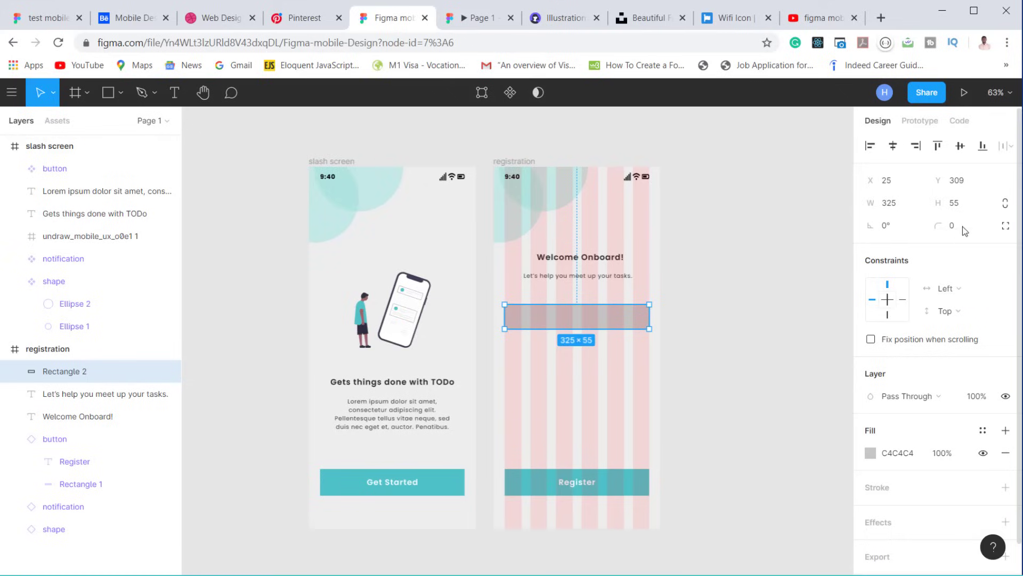
# Step: Set the new rectangle's height to 50 and its corner radius to 100
pyautogui.click(960, 203)
pyautogui.write('50')
pyautogui.press('Return')
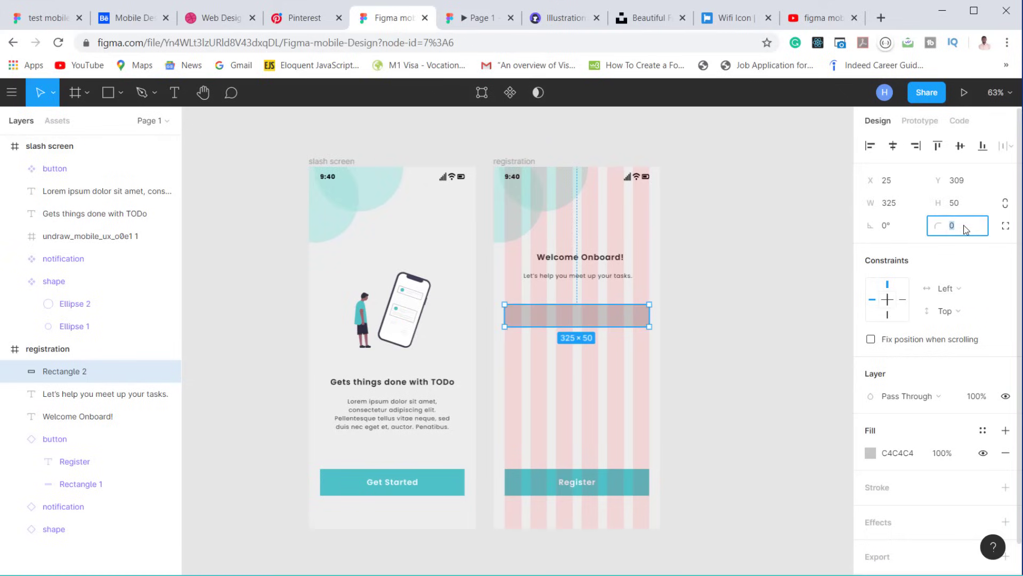
pyautogui.write('100')
pyautogui.press('Return')
# Step: Fill the rounded rectangle with white (FFFFFF) and hide the registration frame's layout grid
pyautogui.click(870, 452)
pyautogui.moveTo(686, 263); pyautogui.dragTo(683, 214)
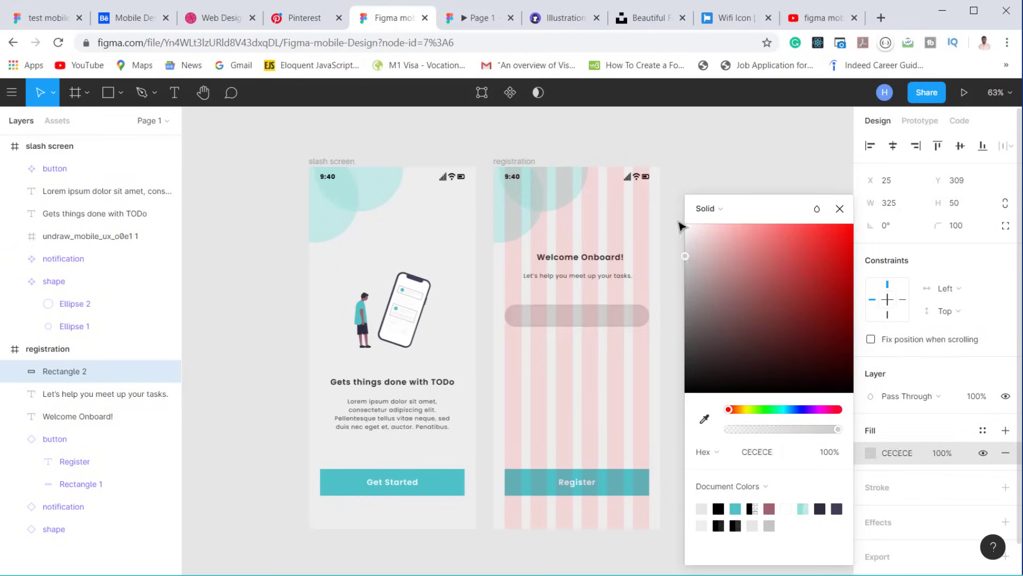
pyautogui.click(840, 209)
pyautogui.click(518, 161)
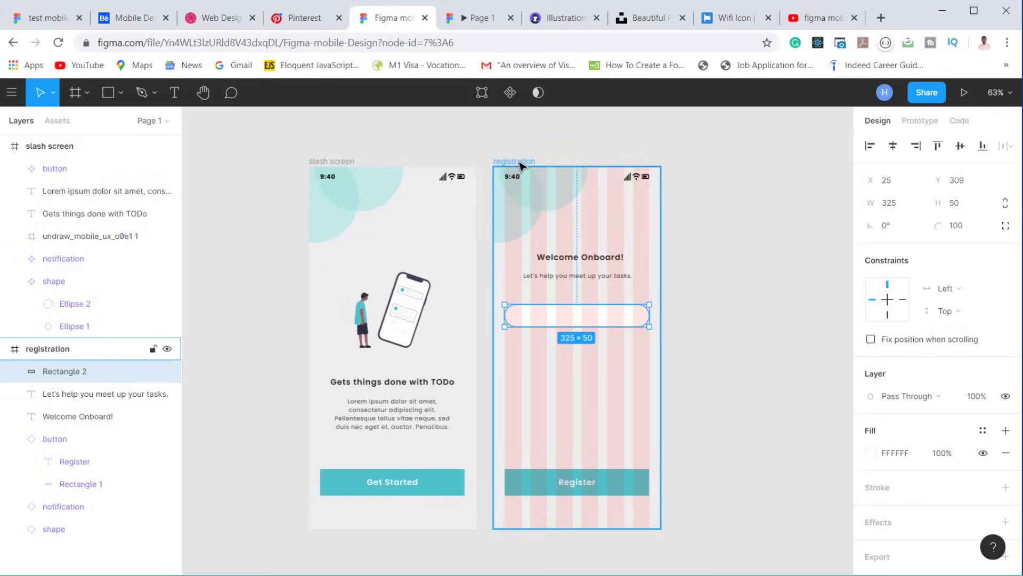
pyautogui.click(984, 365)
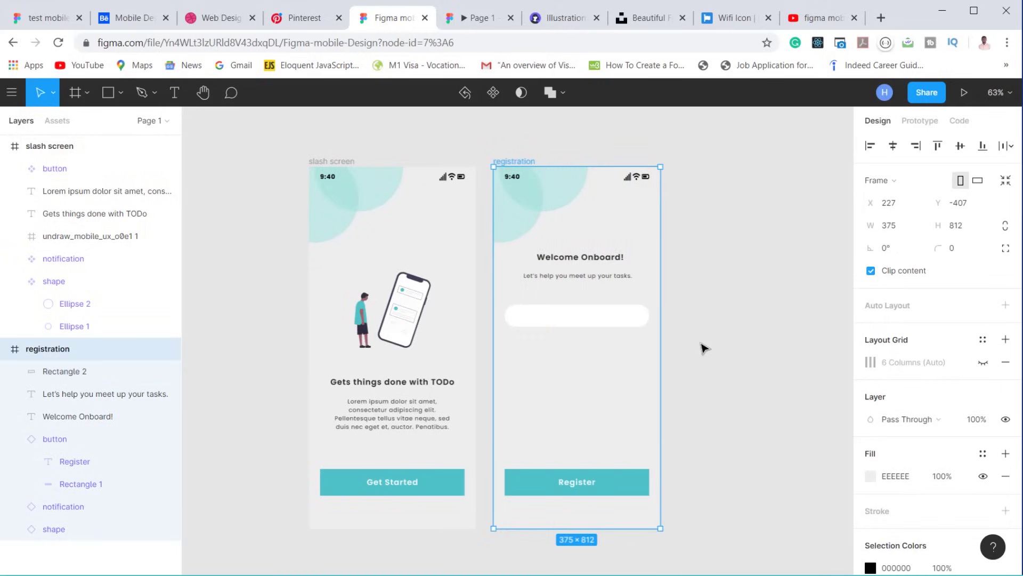
# Step: Copy the subtitle text onto the white rounded rectangle and place the copy above the rectangle in the layer order
pyautogui.click(601, 320)
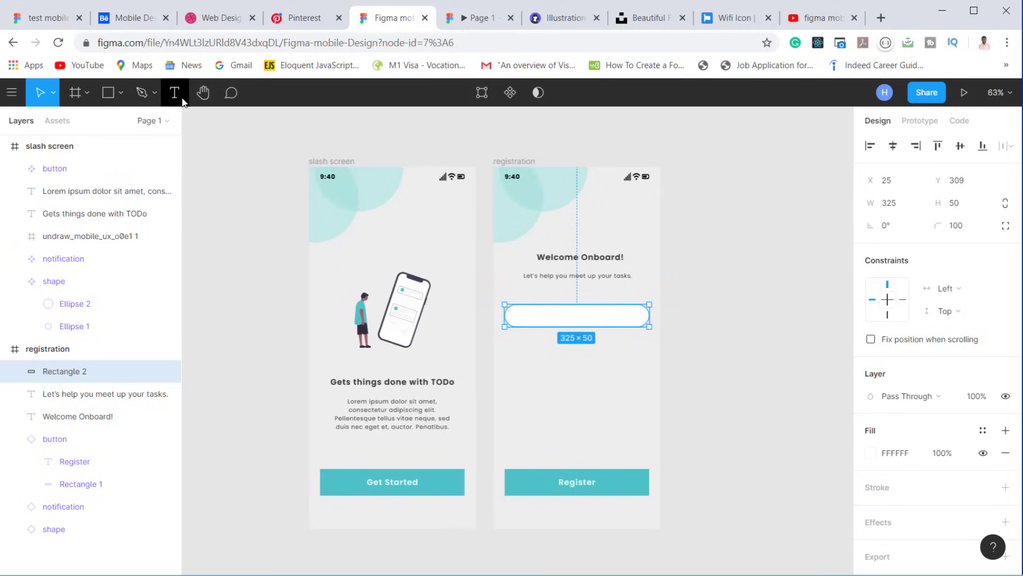
pyautogui.click(545, 280)
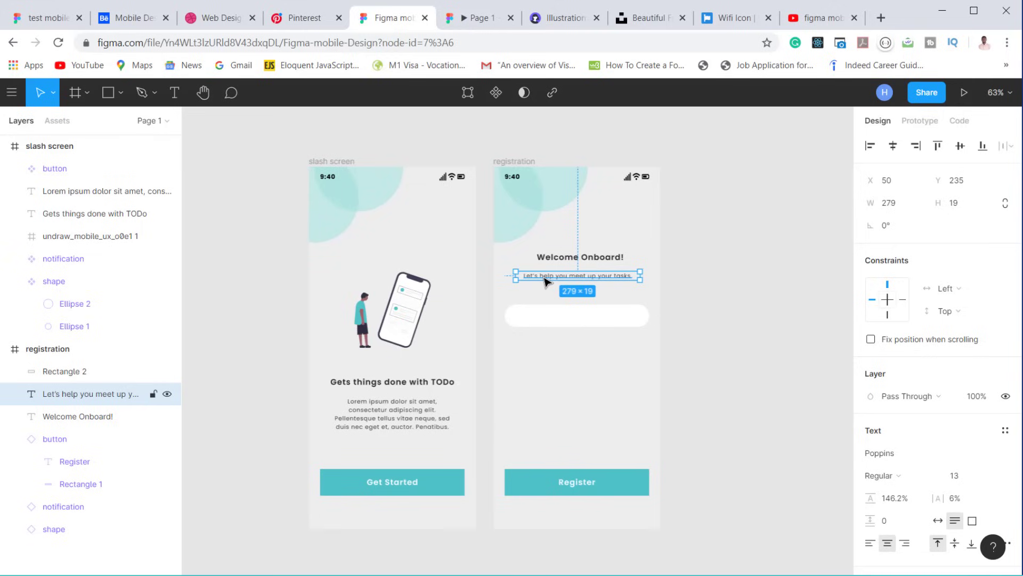
pyautogui.moveTo(547, 275); pyautogui.dragTo(549, 318)
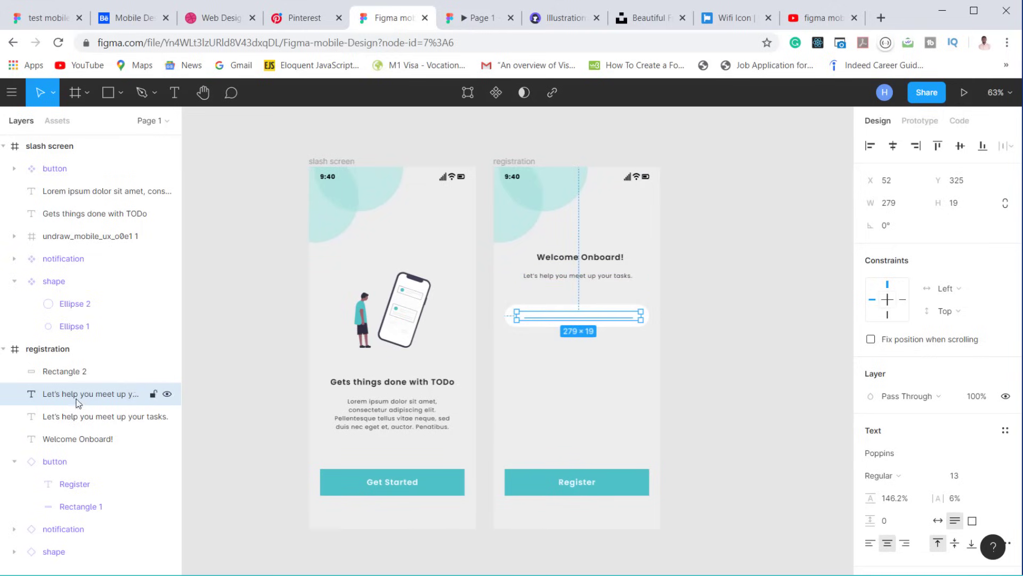
pyautogui.moveTo(82, 393)
pyautogui.mouseDown()
pyautogui.moveTo(83, 365)
pyautogui.moveTo(80, 373)
pyautogui.mouseUp()
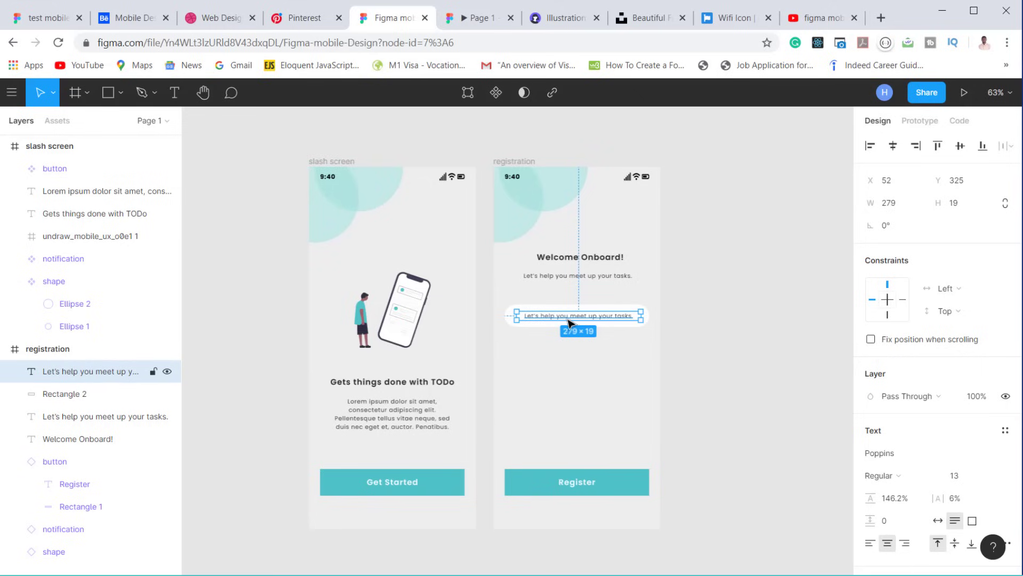
# Step: Left-align the text inside the rounded rectangle and change it to "Enter your full name" with auto width
pyautogui.scroll(5, 586, 314)
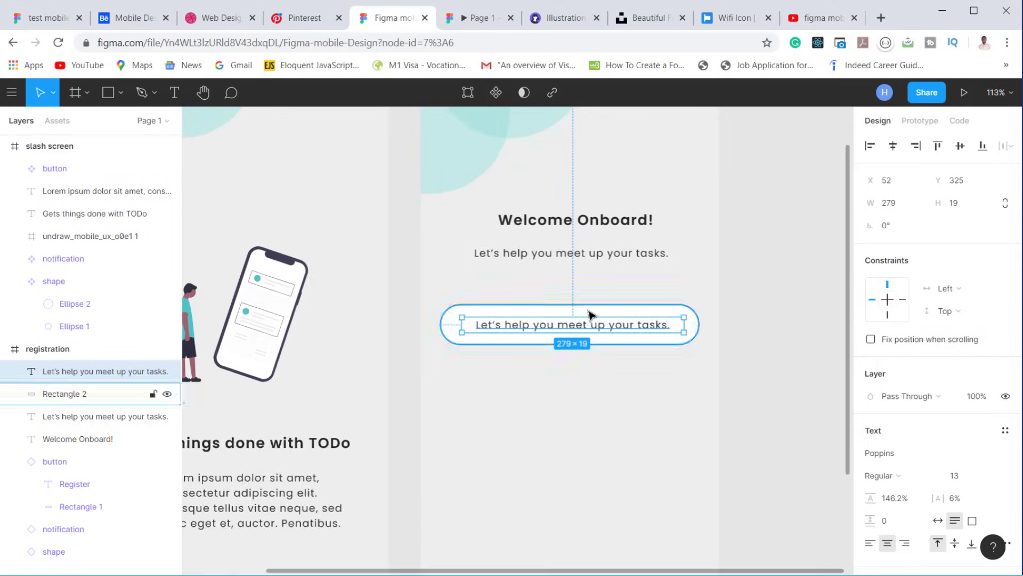
pyautogui.doubleClick(579, 328)
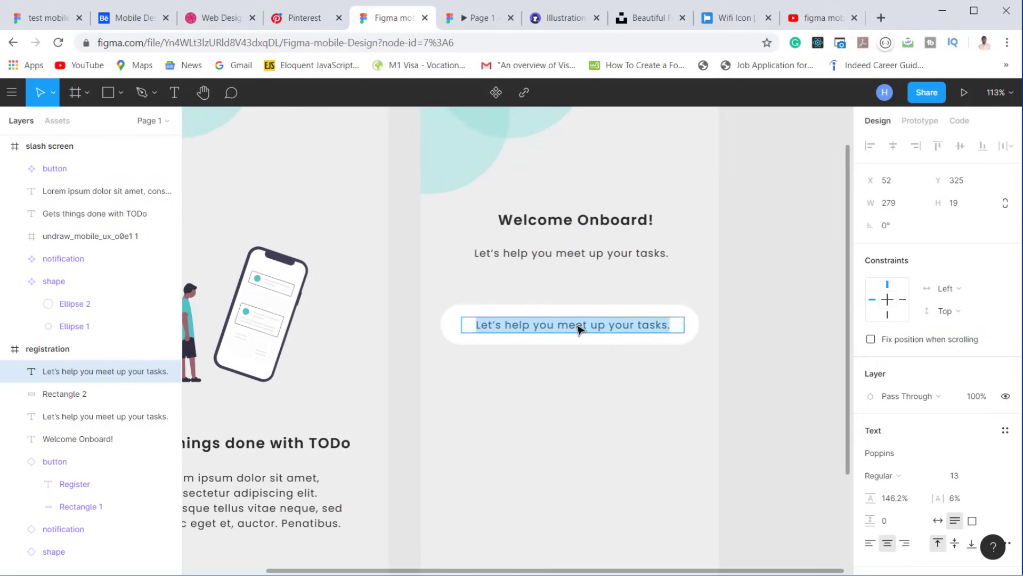
pyautogui.click(870, 543)
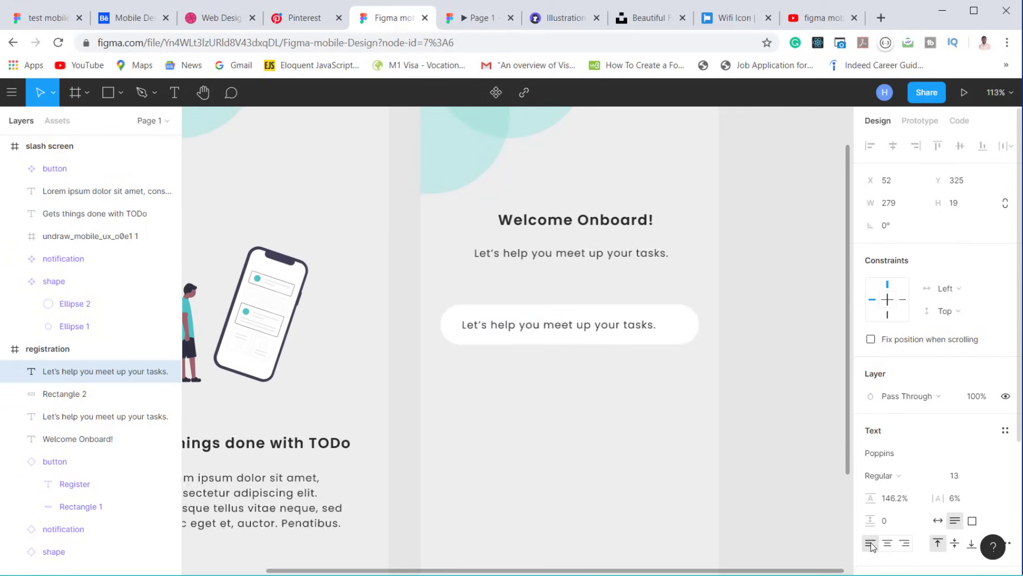
pyautogui.click(553, 324)
pyautogui.hotkey('ctrl', 'a')
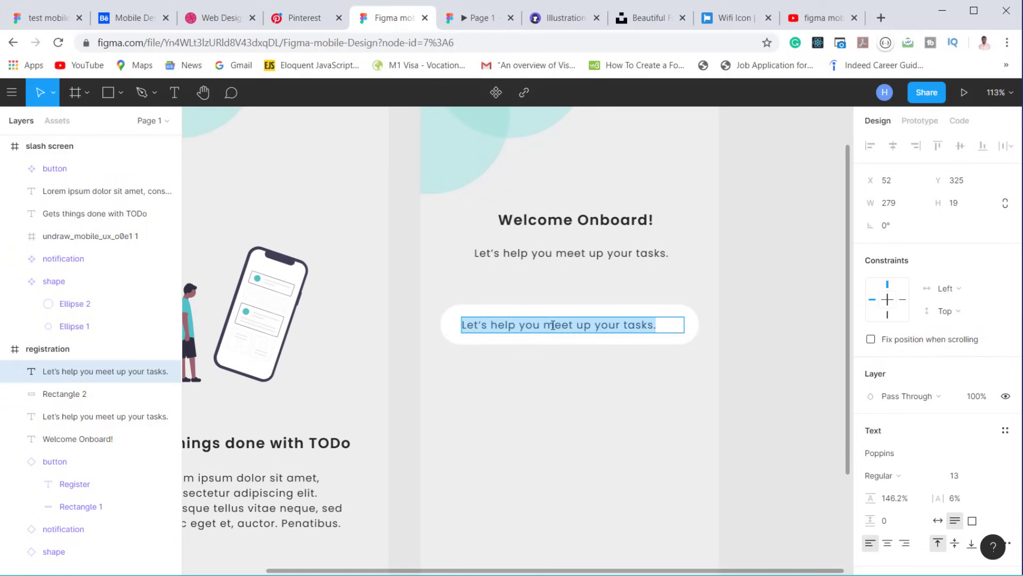
pyautogui.write('E')
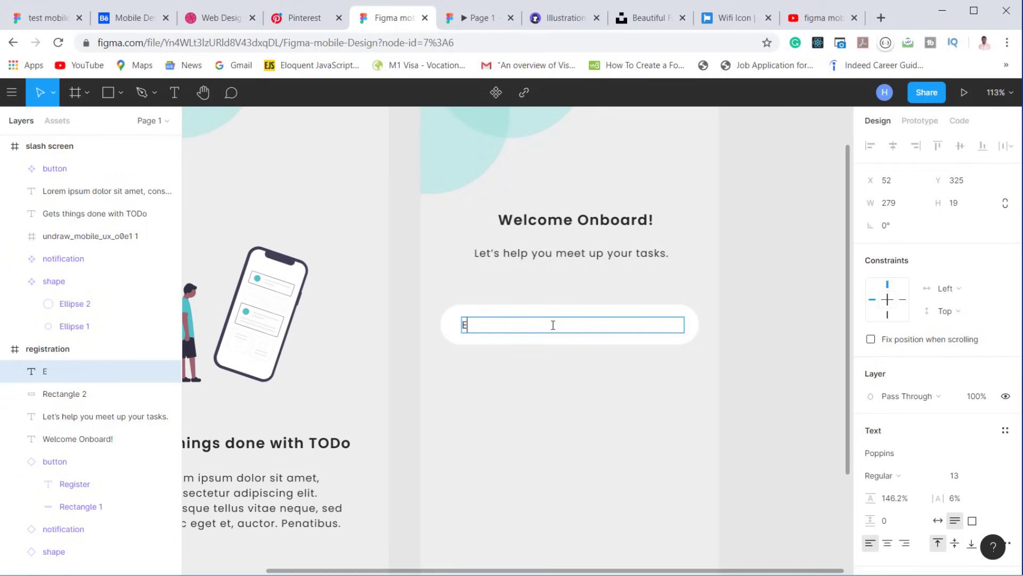
pyautogui.write('nter your full name')
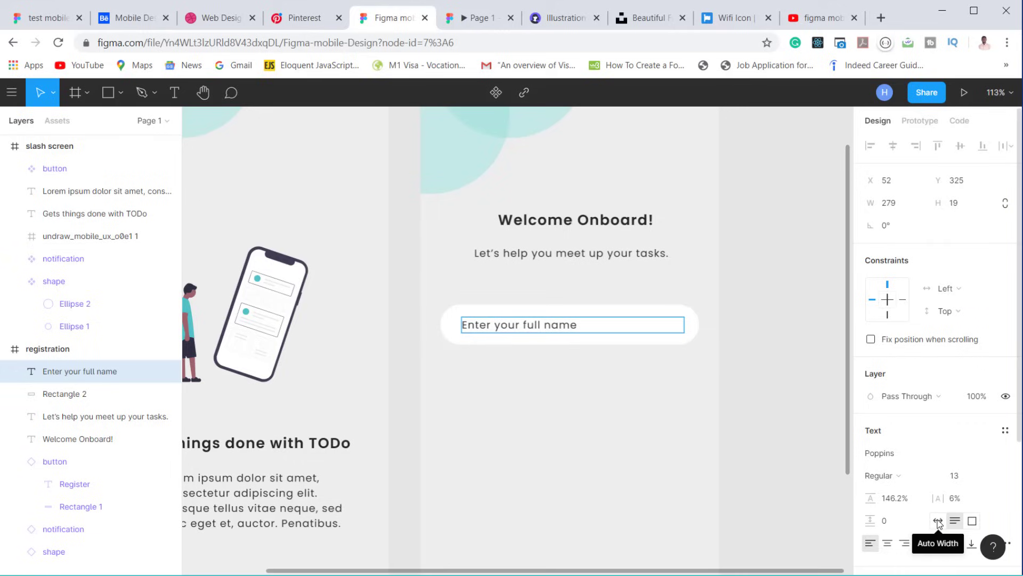
pyautogui.click(939, 521)
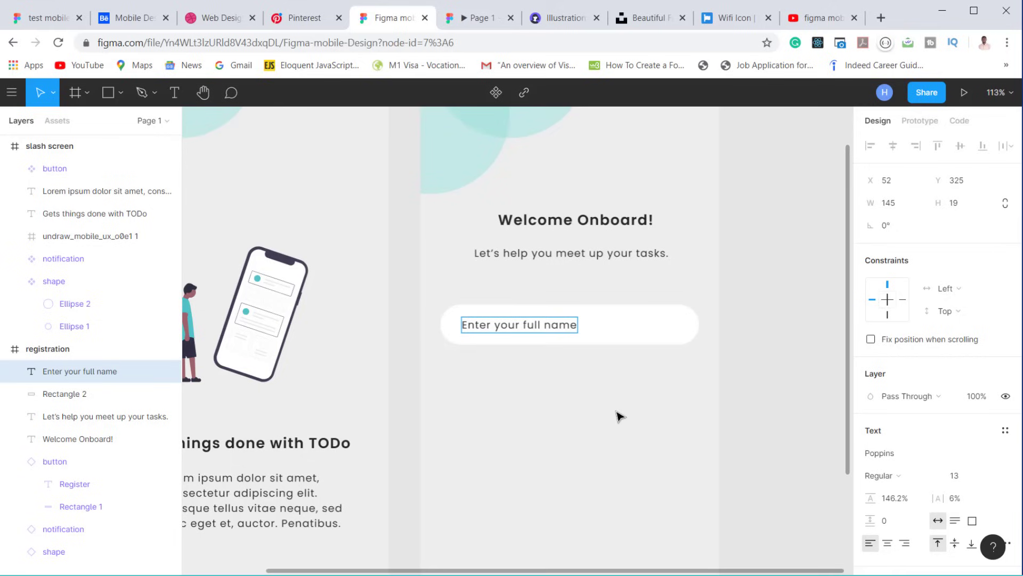
pyautogui.press('Escape')
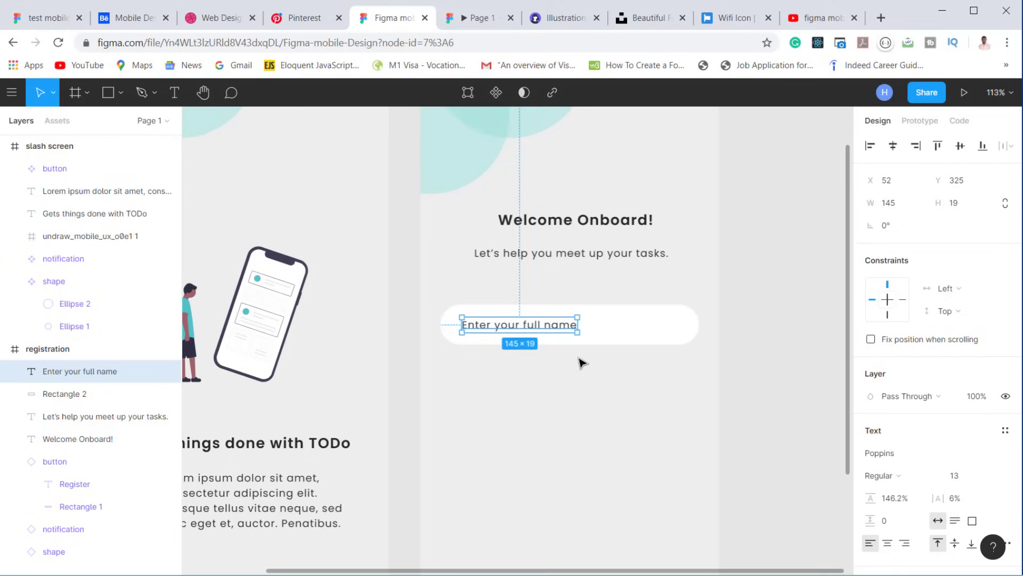
# Step: Group the "Enter your full name" text with its white rounded rectangle
pyautogui.scroll(-3, 587, 365)
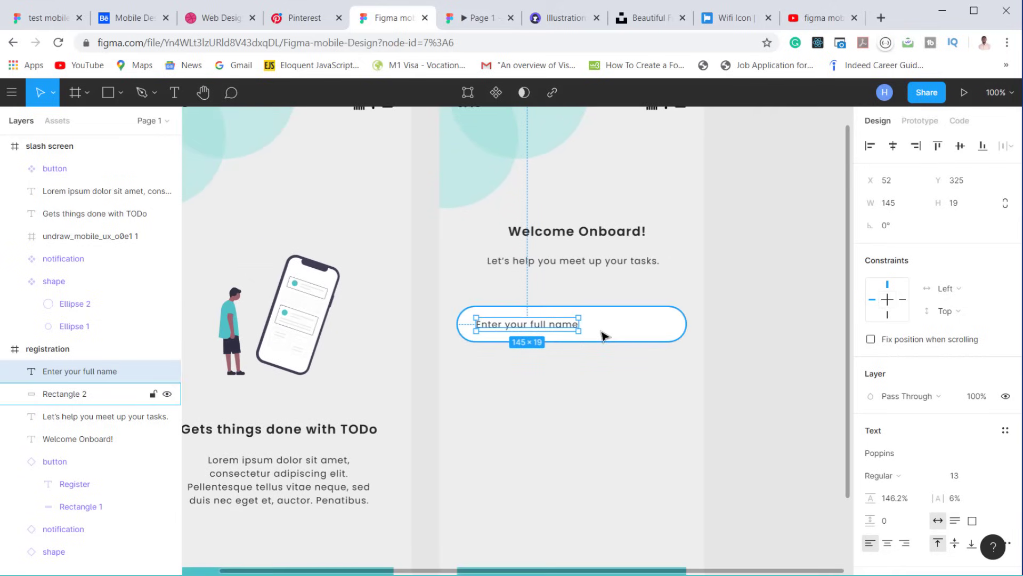
pyautogui.keyDown('shift'); pyautogui.click(604, 335); pyautogui.keyUp('shift')
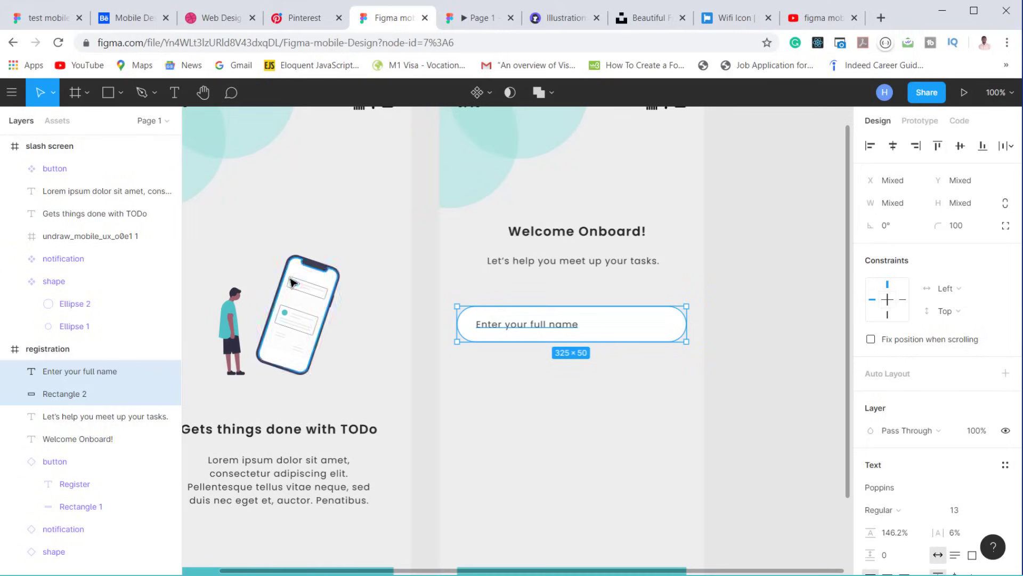
pyautogui.hotkey('ctrl', 'g')
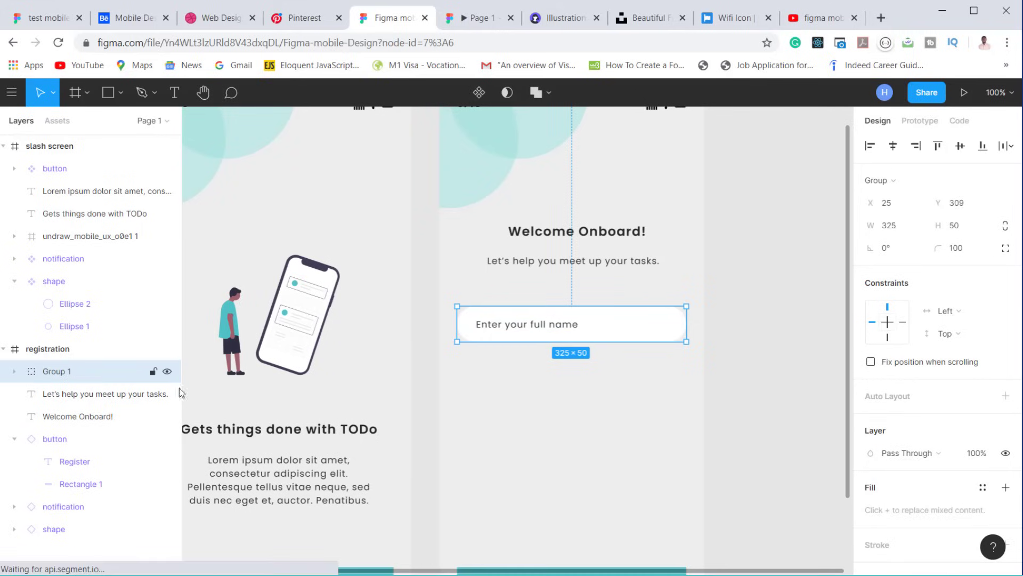
# Step: Rename the full-name field's group as "input" and turn it into a component
pyautogui.doubleClick(55, 371)
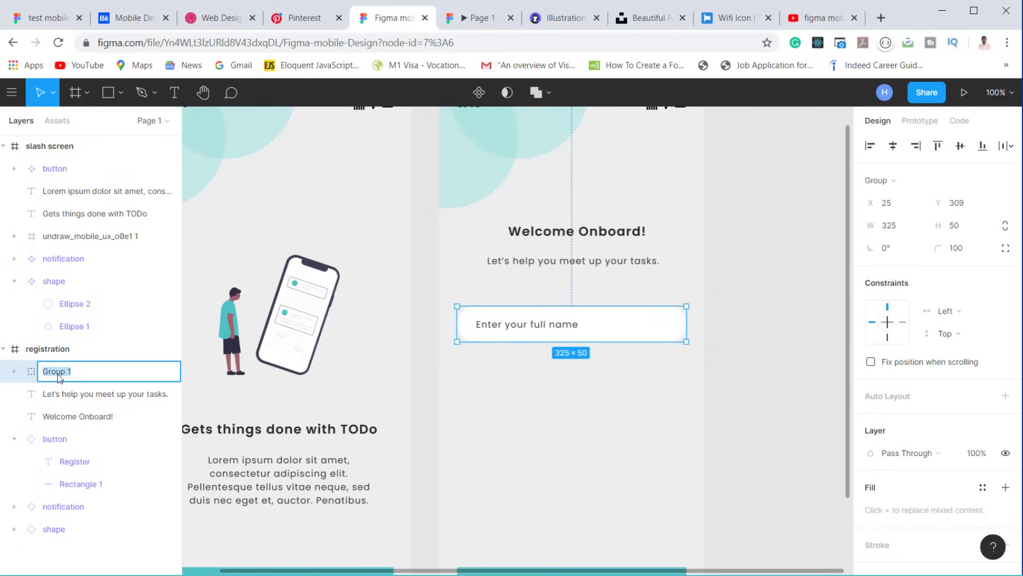
pyautogui.press('BackSpace')
pyautogui.press('Return')
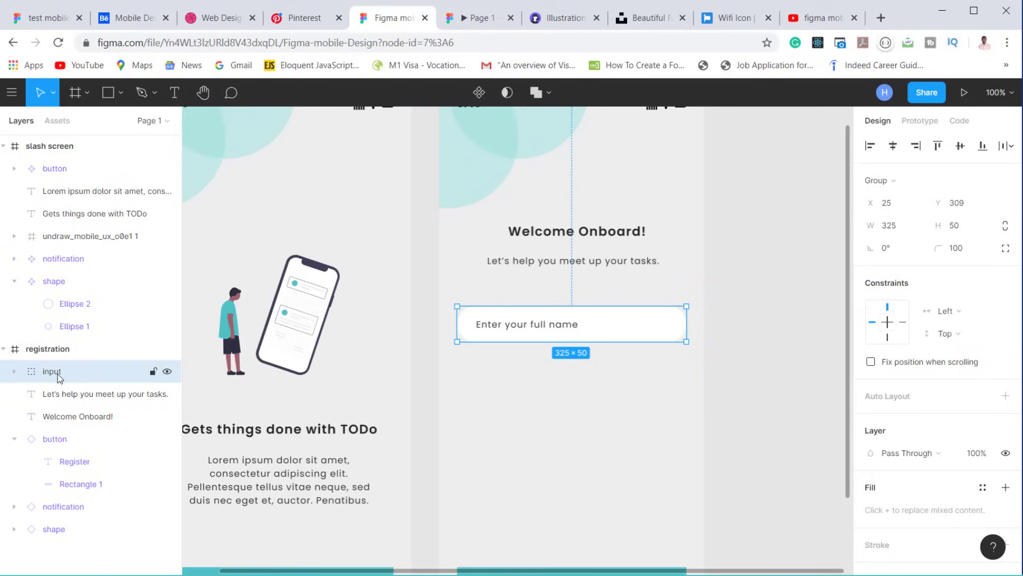
pyautogui.click(479, 93)
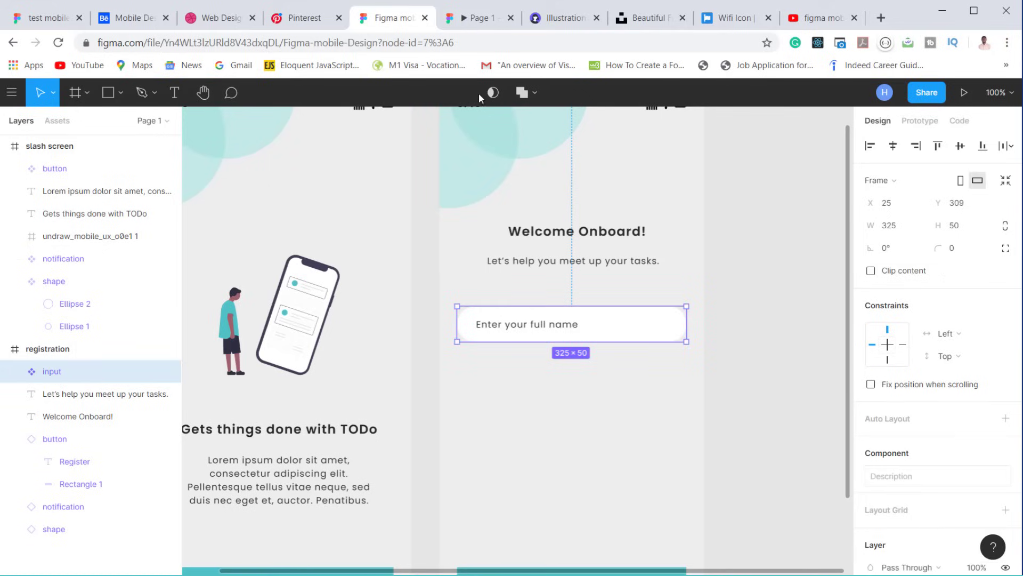
pyautogui.click(562, 365)
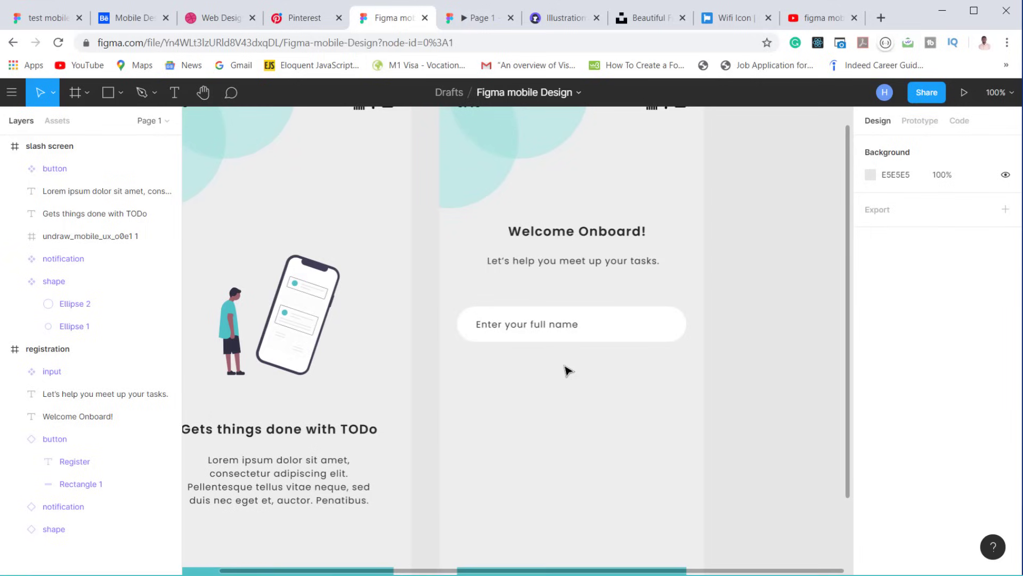
# Step: Place three copies of the input component in a column below the original on the registration screen
pyautogui.scroll(-2, 569, 369)
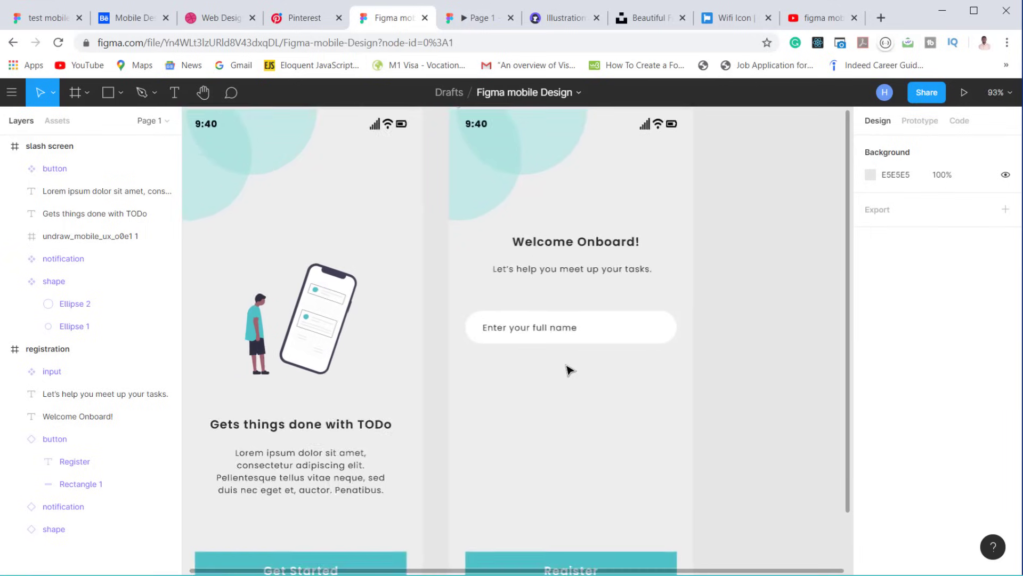
pyautogui.scroll(-1, 569, 370)
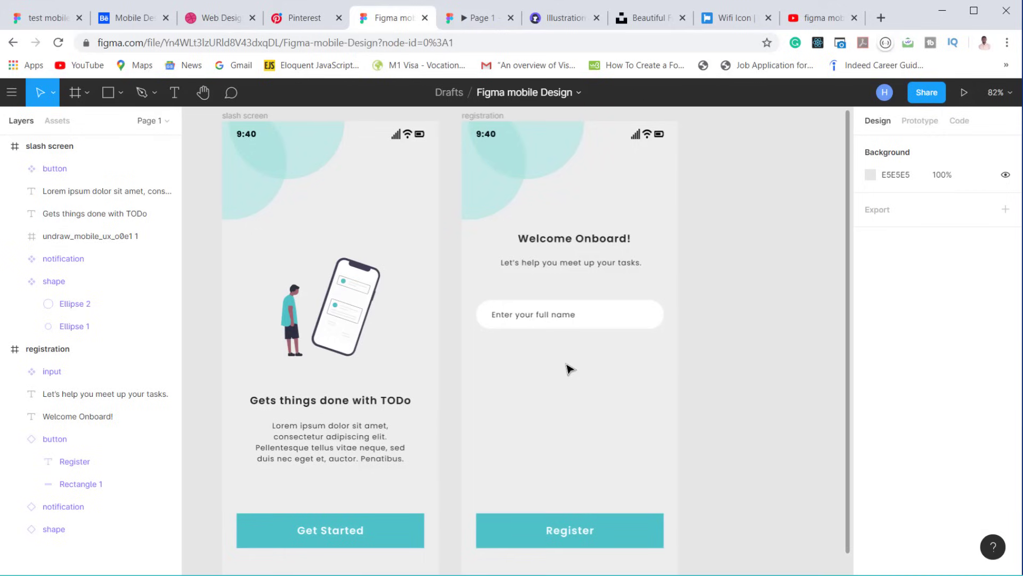
pyautogui.click(560, 323)
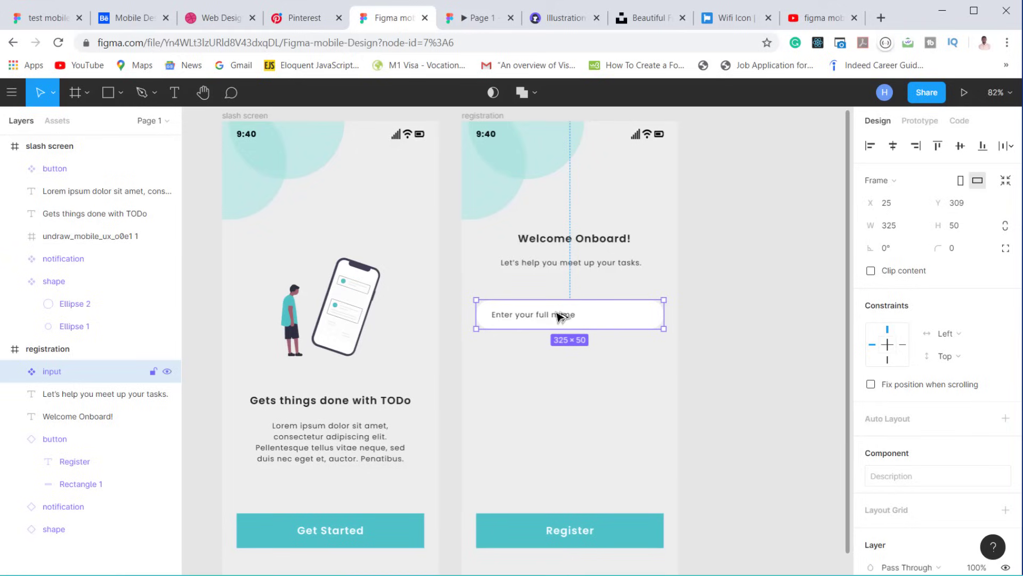
pyautogui.moveTo(559, 318); pyautogui.dragTo(561, 352)
pyautogui.moveTo(562, 352); pyautogui.dragTo(564, 387)
pyautogui.hotkey('ctrl', 'd')
# Step: Change the three copied fields' texts from top to bottom to "Enter your email", "Enter password" and "Confirm Password"
pyautogui.doubleClick(544, 353)
pyautogui.write('Enter your email')
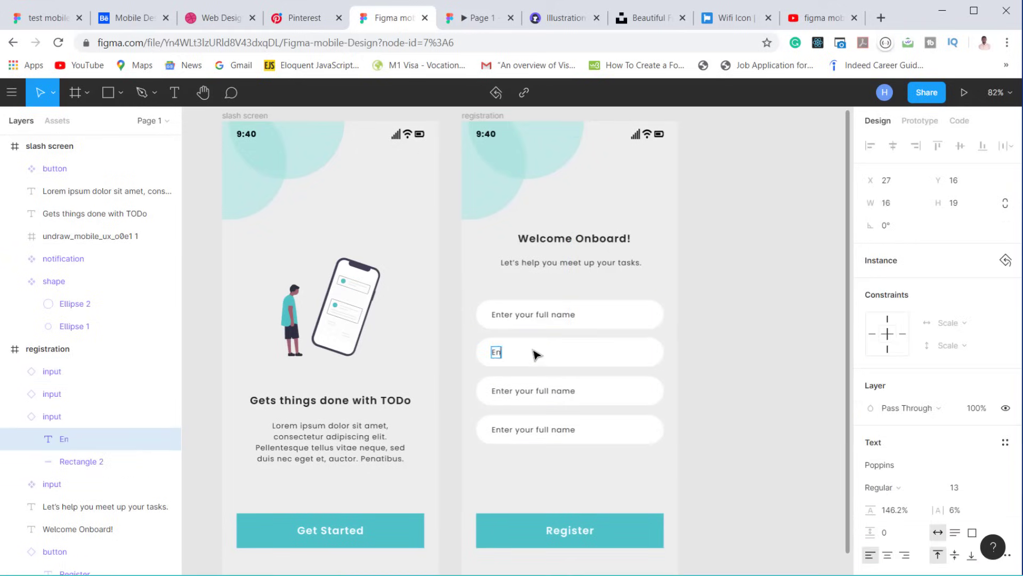
pyautogui.doubleClick(533, 390)
pyautogui.hotkey('ctrl', 'a')
pyautogui.write('Enter password')
pyautogui.doubleClick(542, 430)
pyautogui.hotkey('ctrl', 'a')
pyautogui.write('Confirm Password')
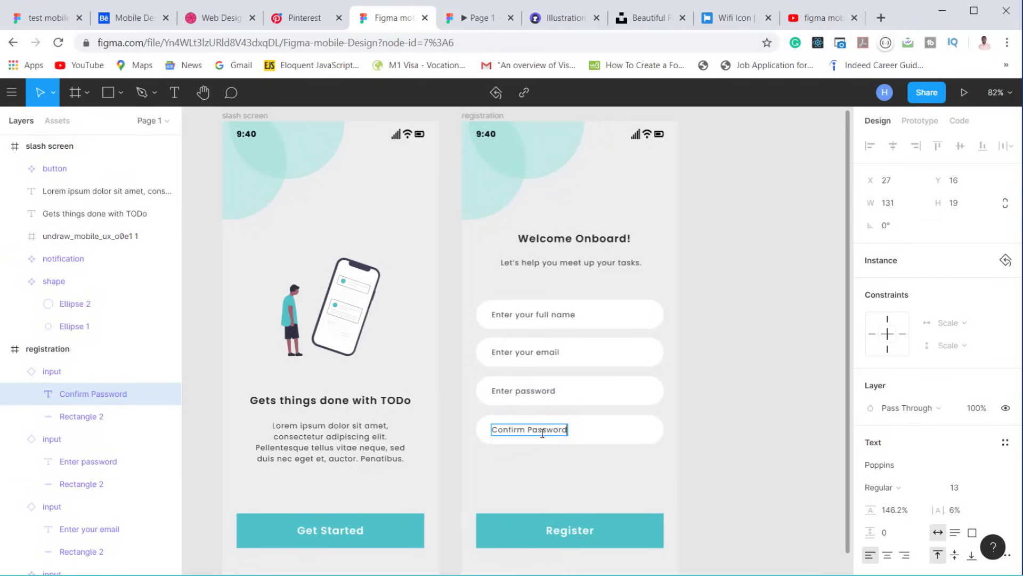
pyautogui.click(588, 474)
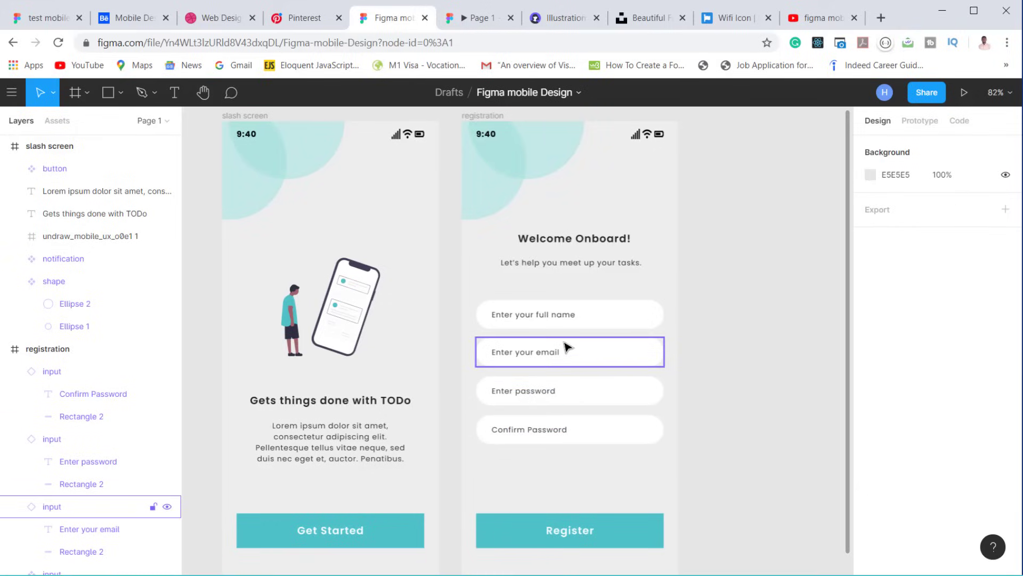
# Step: Distribute the vertical spacing of the four input fields evenly and move them down together, closer to the Register button
pyautogui.click(632, 434)
pyautogui.keyDown('shift'); pyautogui.click(616, 393); pyautogui.keyUp('shift')
pyautogui.keyDown('shift'); pyautogui.click(606, 354); pyautogui.keyUp('shift')
pyautogui.keyDown('shift'); pyautogui.click(601, 326); pyautogui.keyUp('shift')
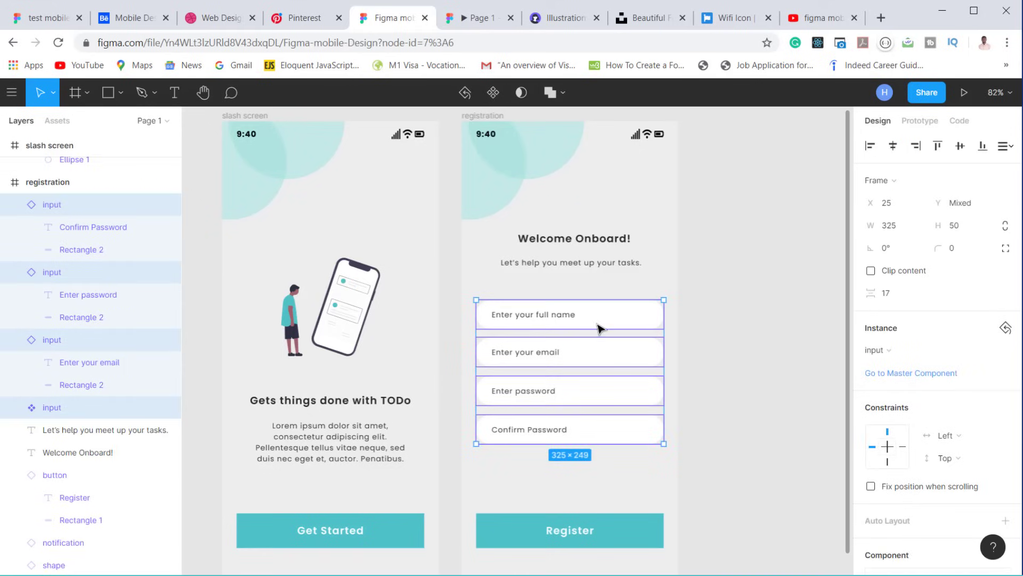
pyautogui.click(1006, 146)
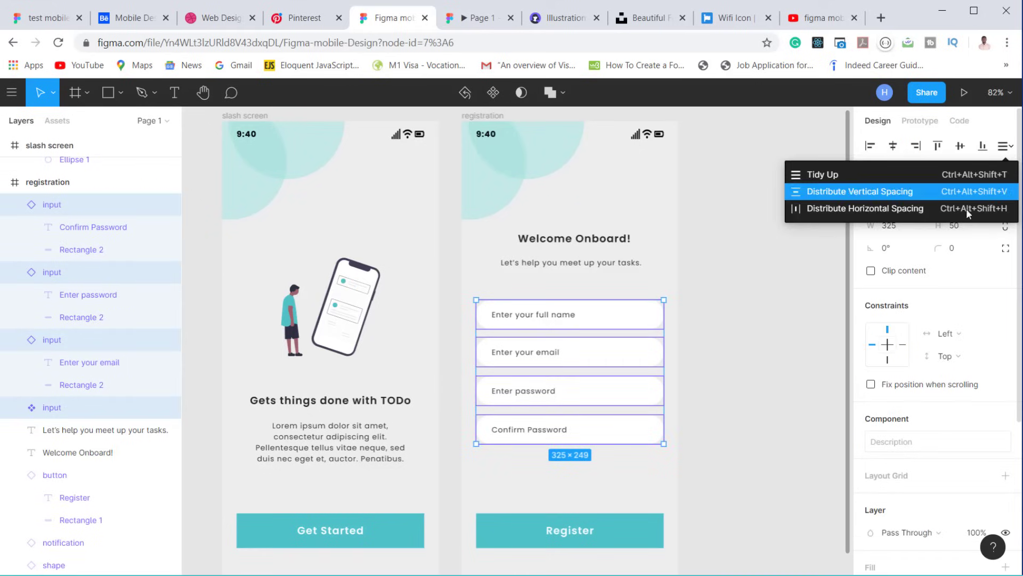
pyautogui.click(900, 198)
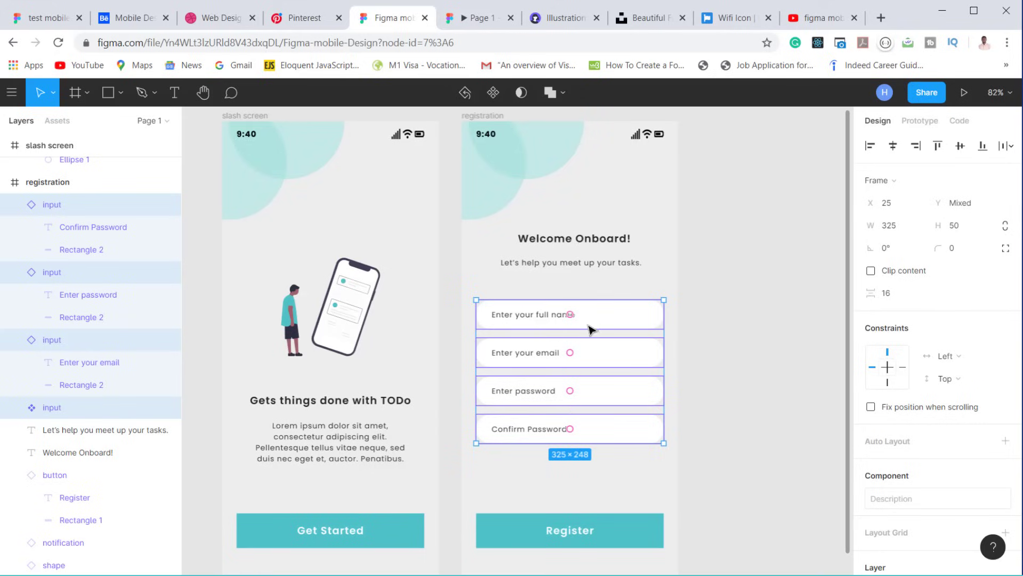
pyautogui.moveTo(589, 329); pyautogui.dragTo(590, 358)
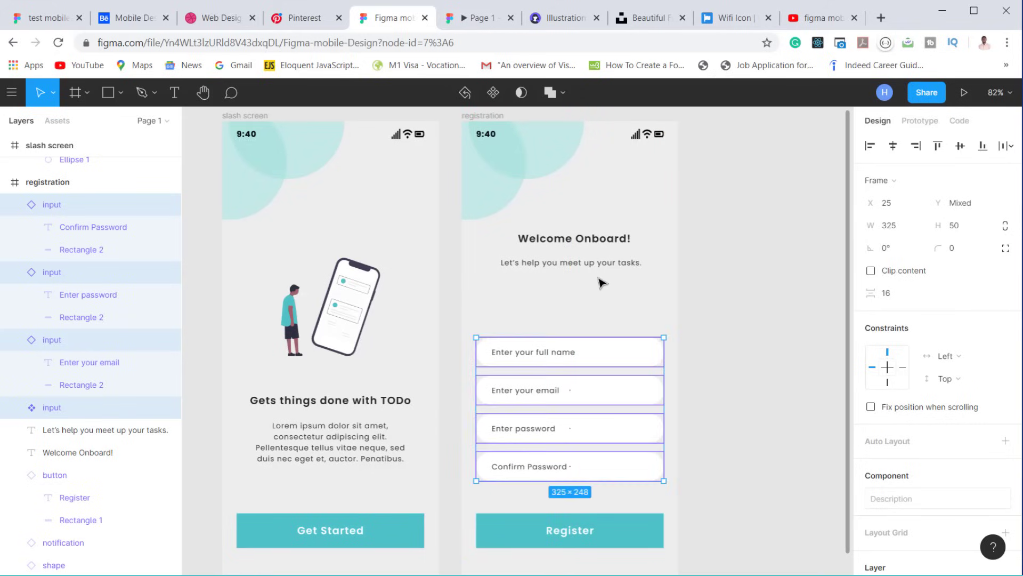
# Step: Select the "Welcome Onboard!" heading on the registration screen
pyautogui.click(625, 265)
pyautogui.click(605, 241)
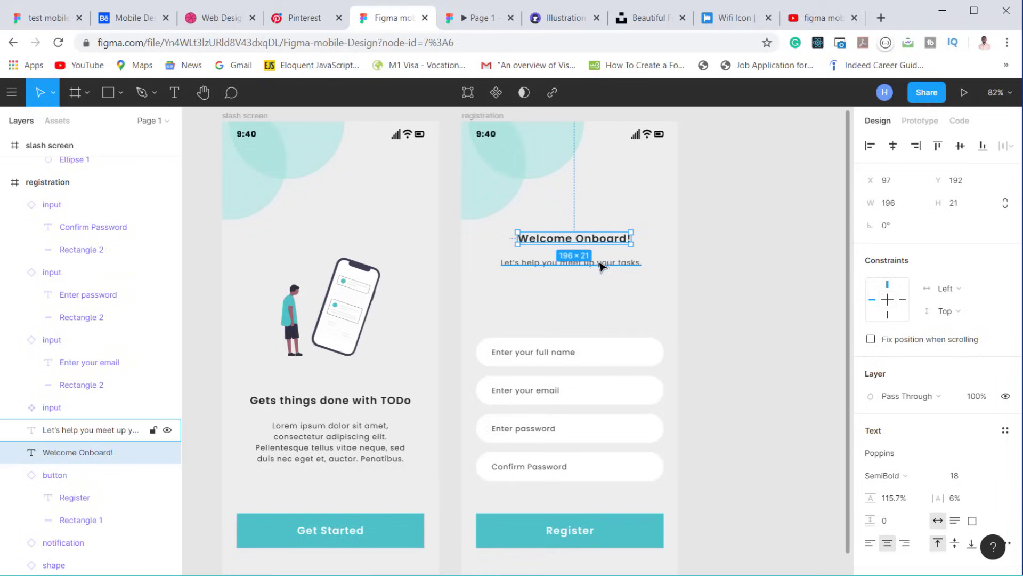
# Step: Move the "Welcome Onboard!" heading and its tagline down together on the registration screen, placing the heading at about Y 230
pyautogui.keyDown('shift'); pyautogui.click(598, 266); pyautogui.keyUp('shift')
pyautogui.moveTo(599, 264); pyautogui.dragTo(604, 287)
pyautogui.scroll(-4, 606, 295)
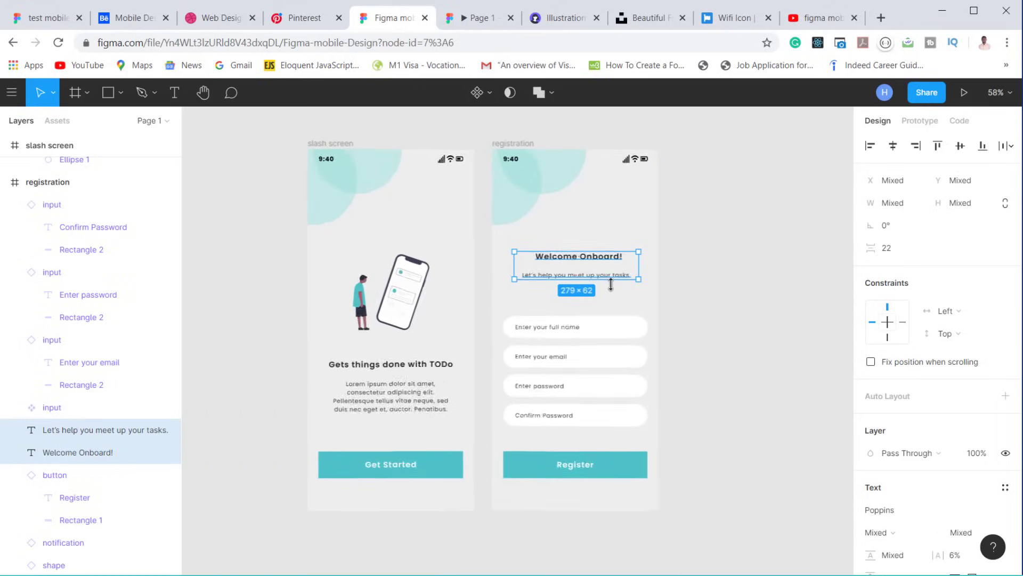
pyautogui.click(601, 335)
pyautogui.click(590, 260)
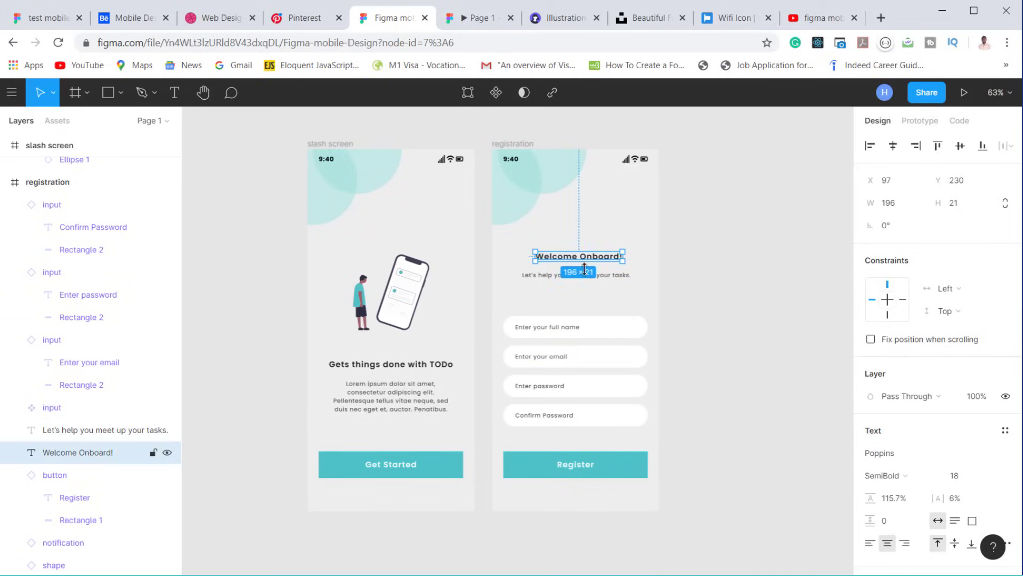
pyautogui.keyDown('shift'); pyautogui.click(600, 277); pyautogui.keyUp('shift')
pyautogui.keyDown('shift'); pyautogui.click(596, 327); pyautogui.keyUp('shift')
pyautogui.keyDown('shift'); pyautogui.click(596, 358); pyautogui.keyUp('shift')
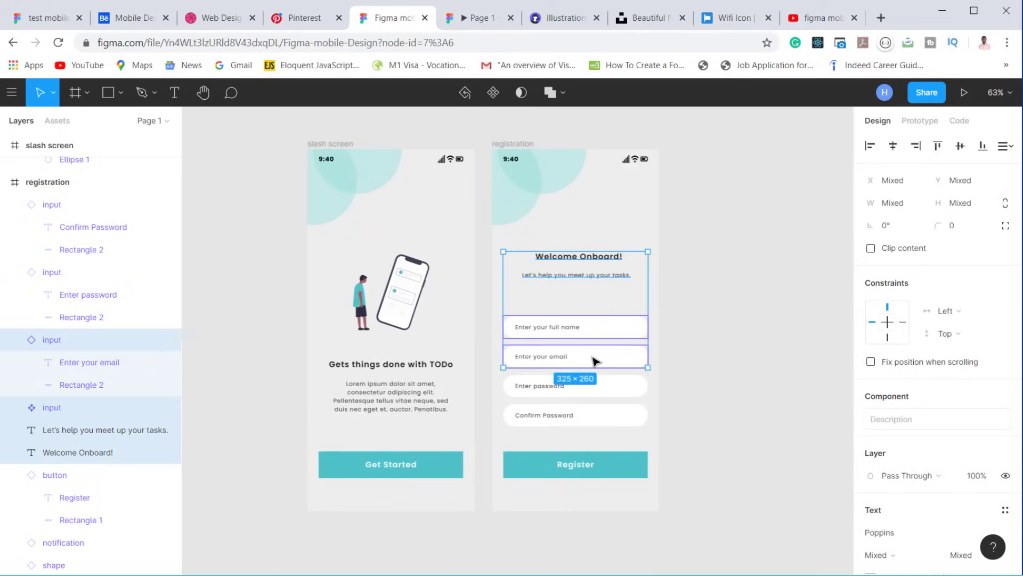
pyautogui.keyDown('shift'); pyautogui.click(595, 394); pyautogui.keyUp('shift')
pyautogui.keyDown('shift'); pyautogui.click(598, 416); pyautogui.keyUp('shift')
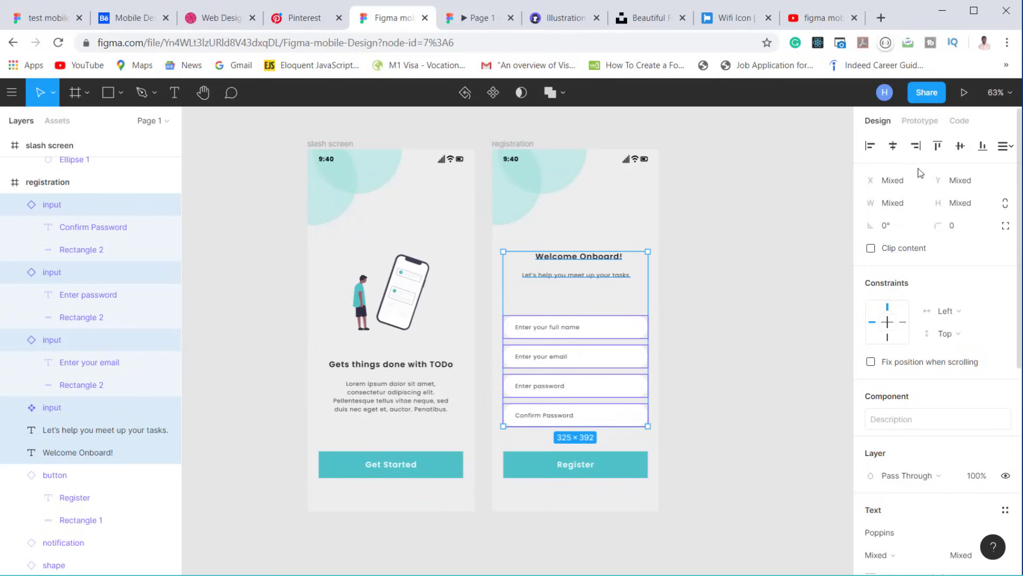
pyautogui.click(717, 281)
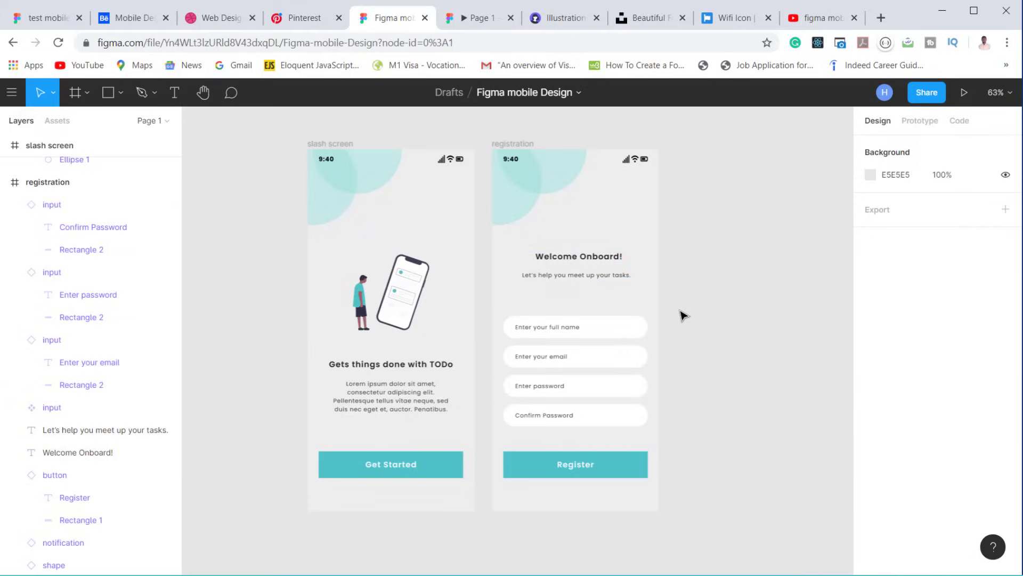
# Step: Duplicate the tagline to just below the Register button, left-align its text and make the text box auto width
pyautogui.click(589, 281)
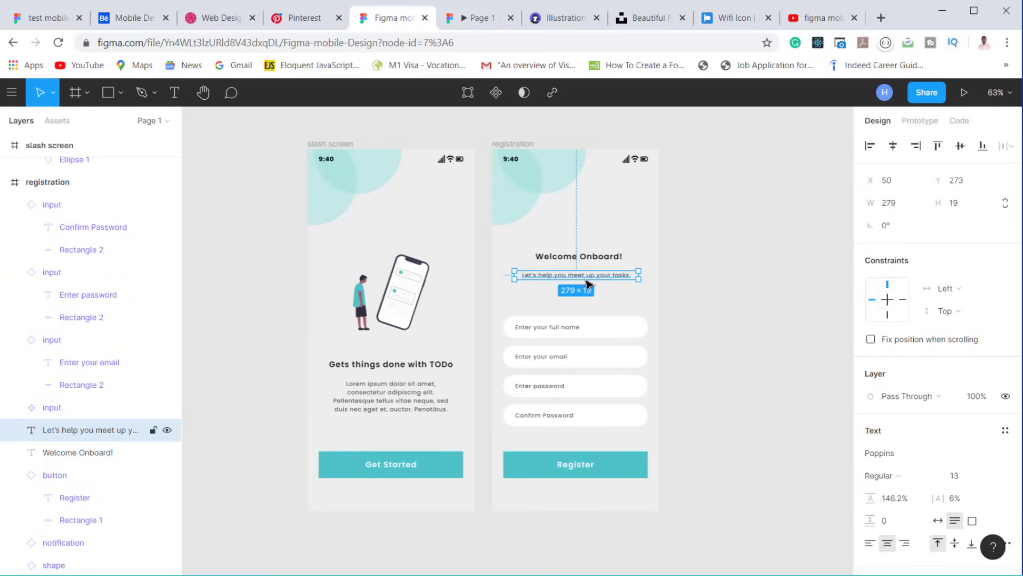
pyautogui.moveTo(589, 280); pyautogui.dragTo(582, 492)
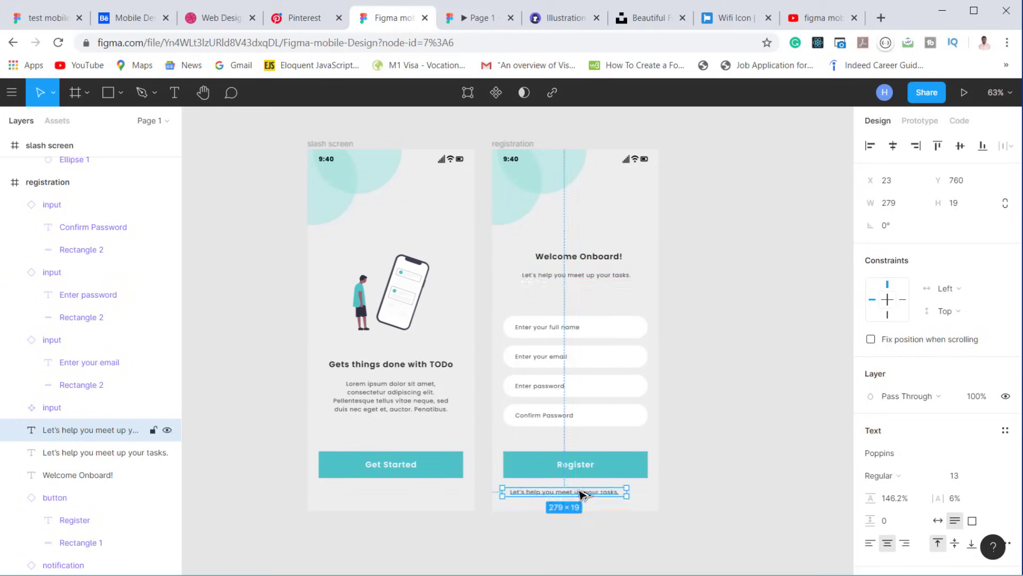
pyautogui.click(870, 543)
pyautogui.moveTo(599, 493); pyautogui.dragTo(602, 493)
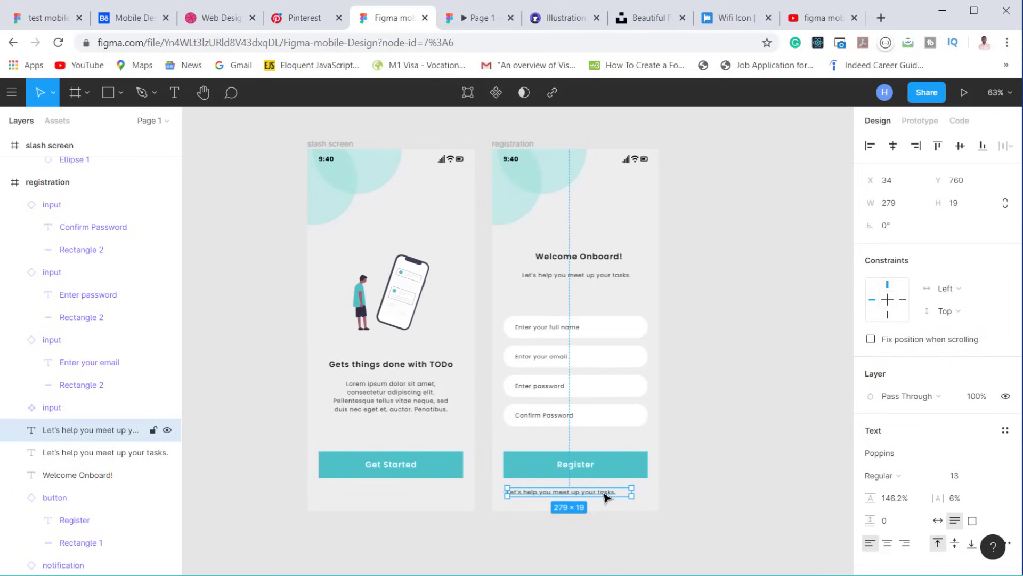
pyautogui.click(938, 521)
# Step: Replace the copied tagline's text with "Already have an account ? Sign In" and set its font size to 14
pyautogui.doubleClick(600, 493)
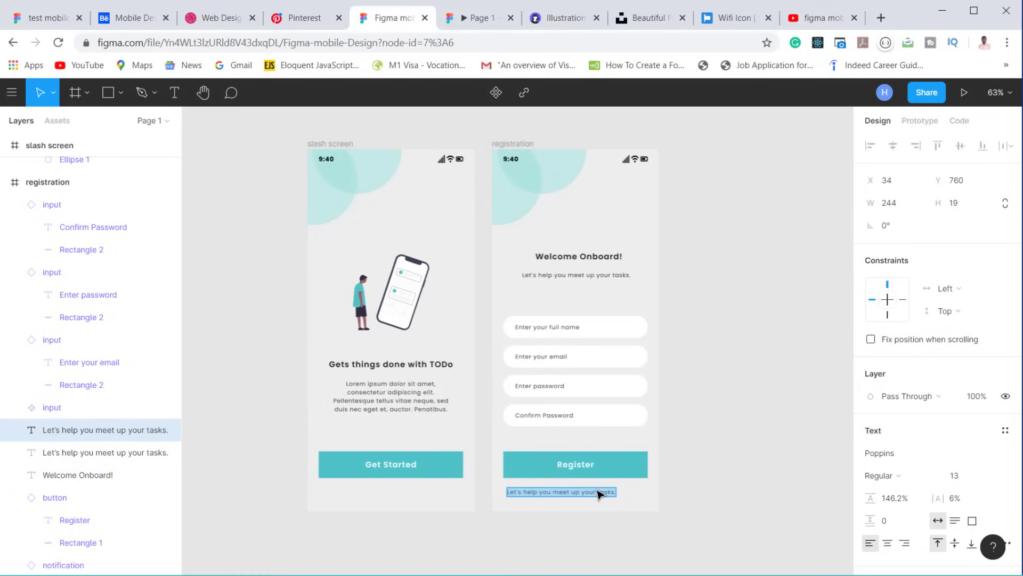
pyautogui.write('Al')
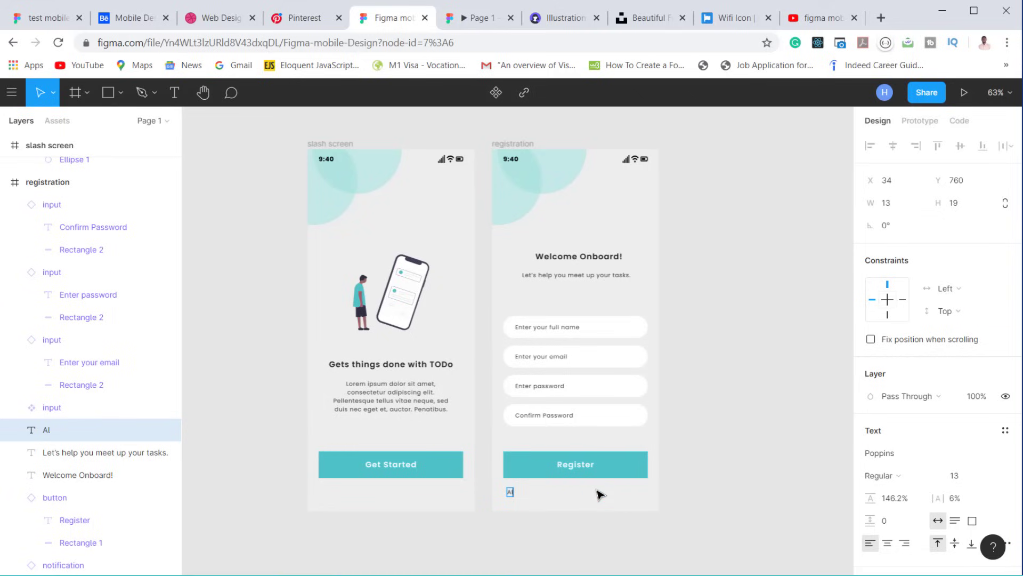
pyautogui.write('ready have an account ? Sign In')
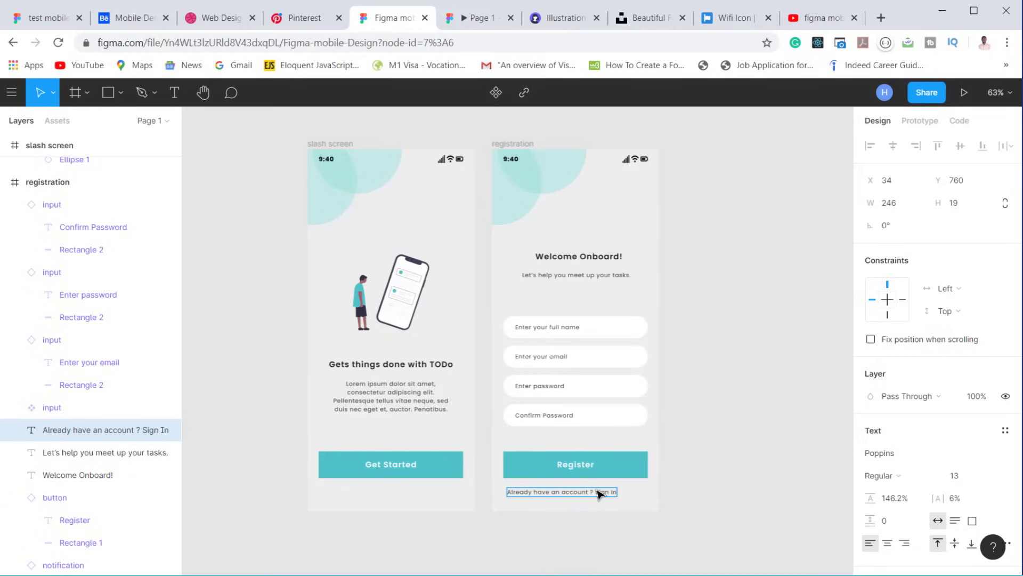
pyautogui.doubleClick(600, 493)
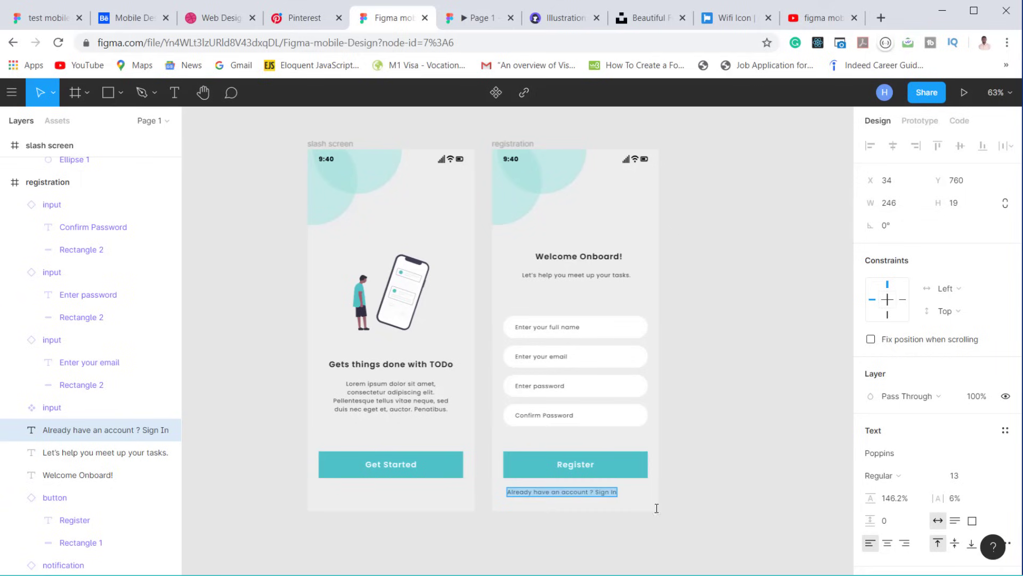
pyautogui.click(992, 476)
pyautogui.click(971, 405)
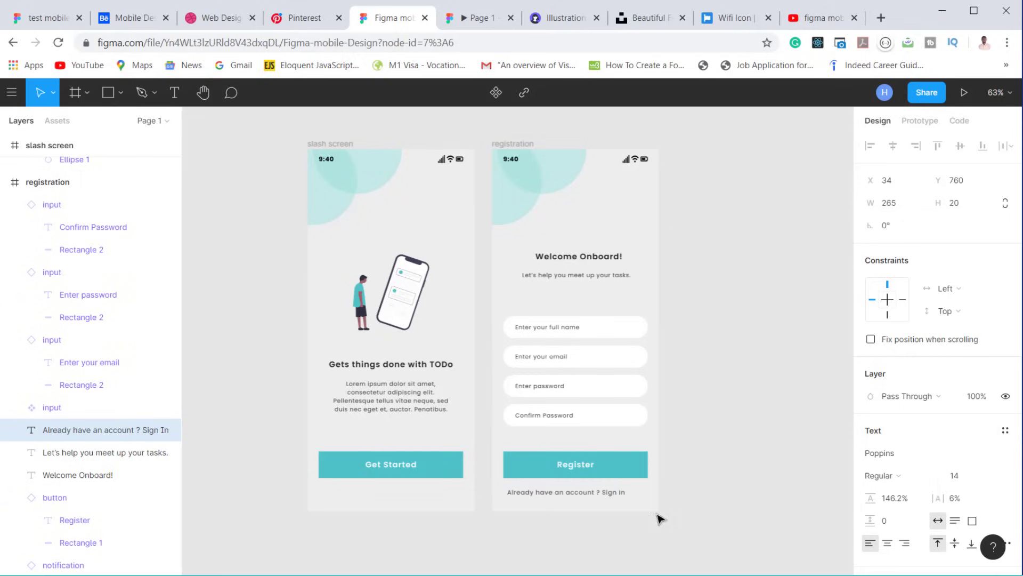
# Step: Recolour only the words "Sign In" by sampling the Register button's teal and darkening it to 135155
pyautogui.scroll(5, 612, 492)
pyautogui.click(608, 495)
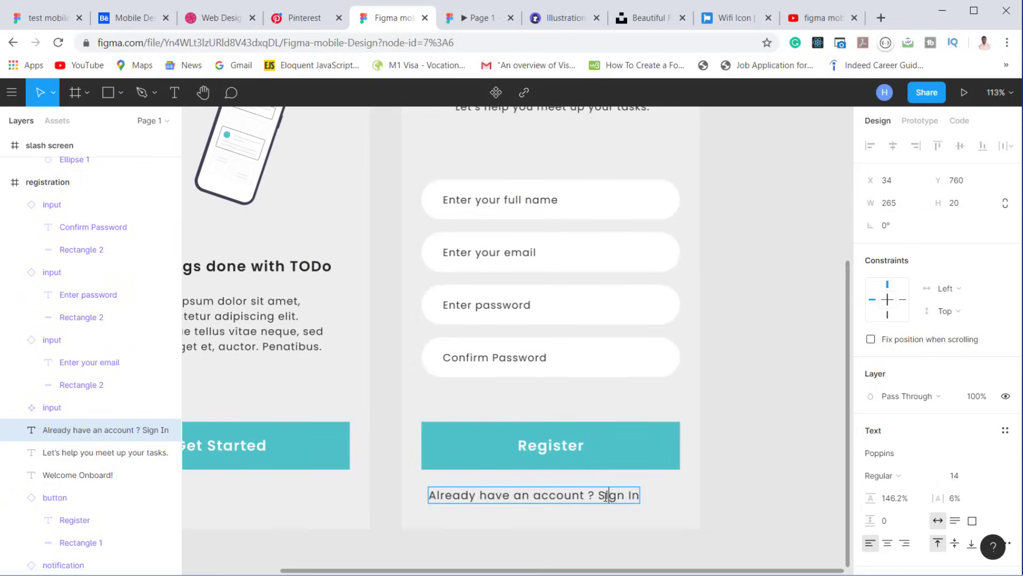
pyautogui.moveTo(600, 497); pyautogui.dragTo(639, 499)
pyautogui.scroll(-4, 906, 495)
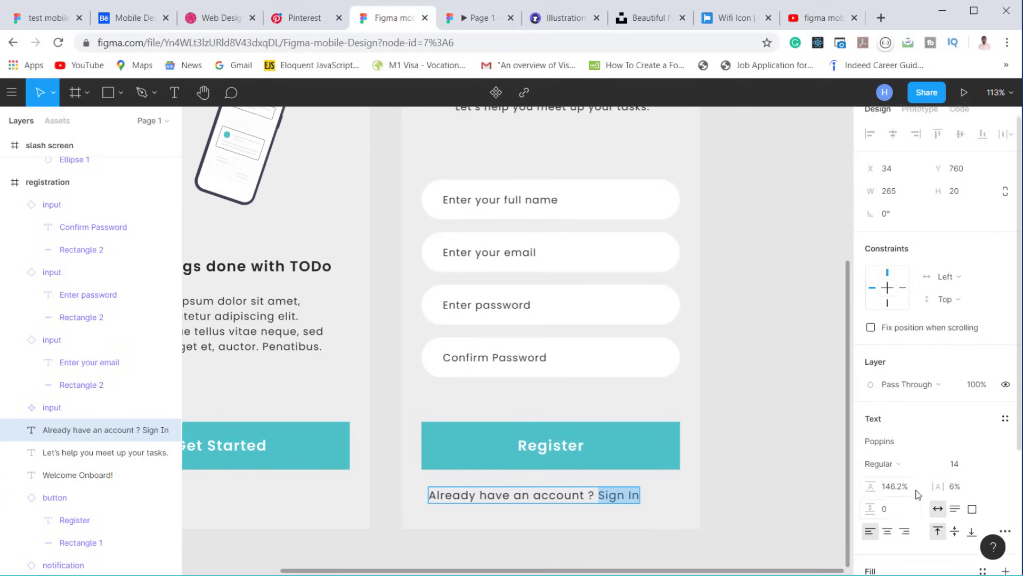
pyautogui.click(870, 420)
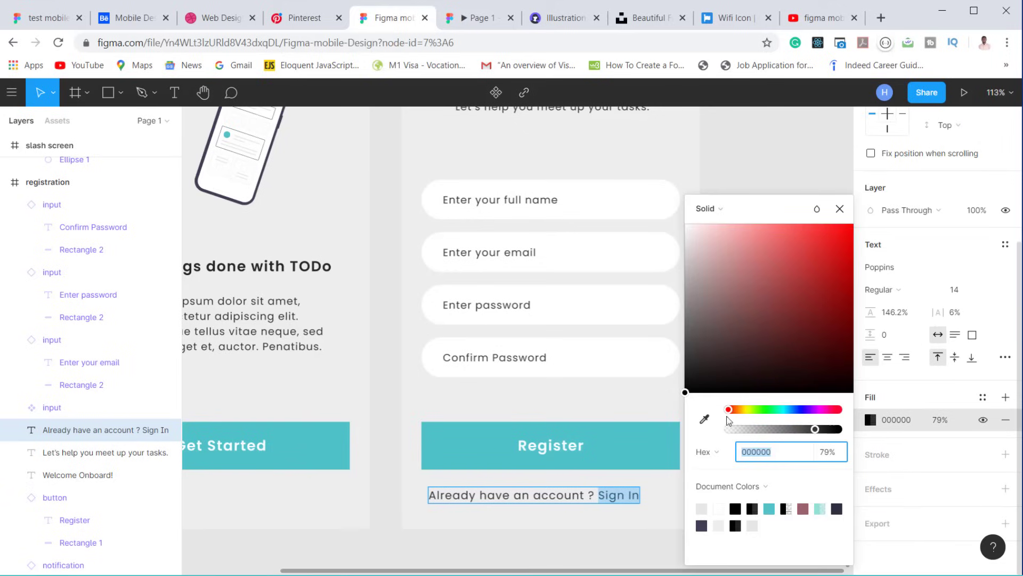
pyautogui.click(704, 419)
pyautogui.click(667, 461)
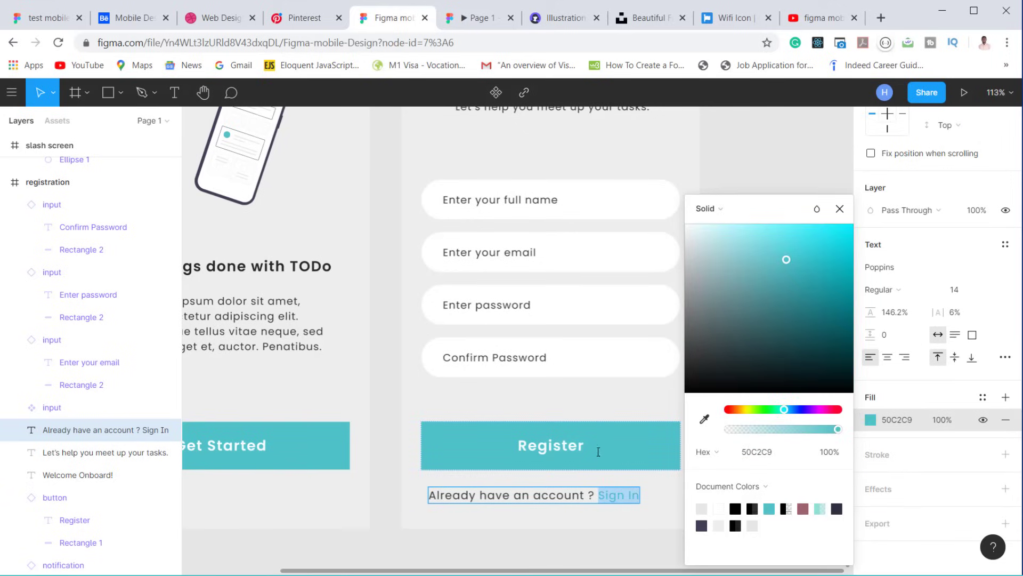
pyautogui.moveTo(786, 258); pyautogui.dragTo(816, 336)
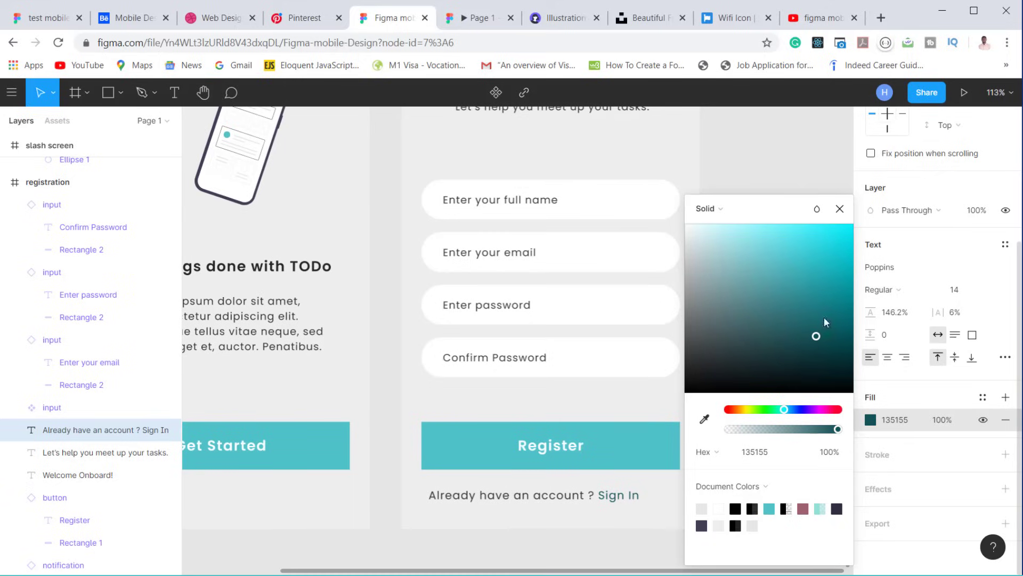
pyautogui.click(840, 209)
# Step: Make the words "Sign In" bold and lighten their colour to a medium teal, about 2F9AA0
pyautogui.click(900, 290)
pyautogui.click(896, 338)
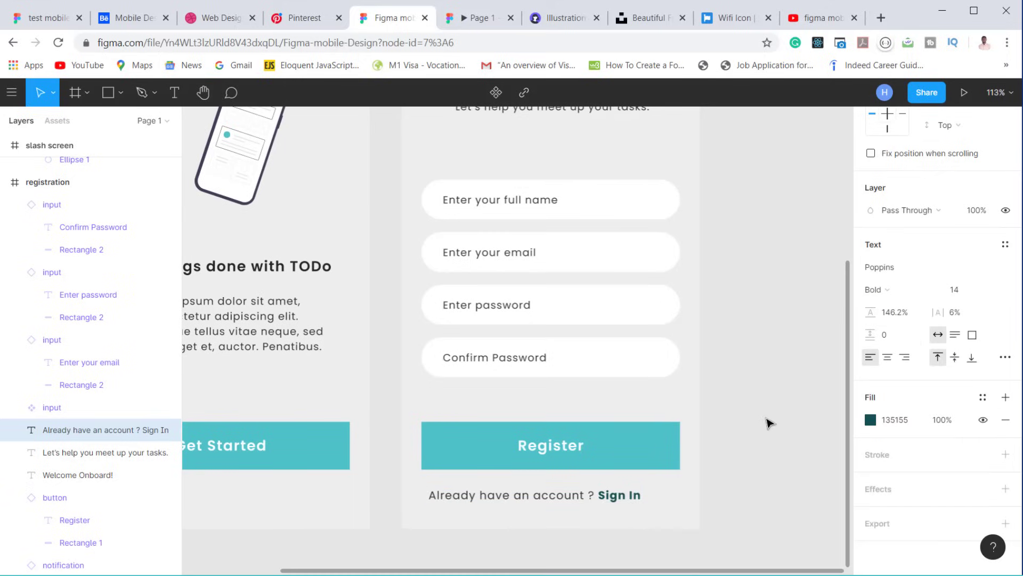
pyautogui.click(869, 420)
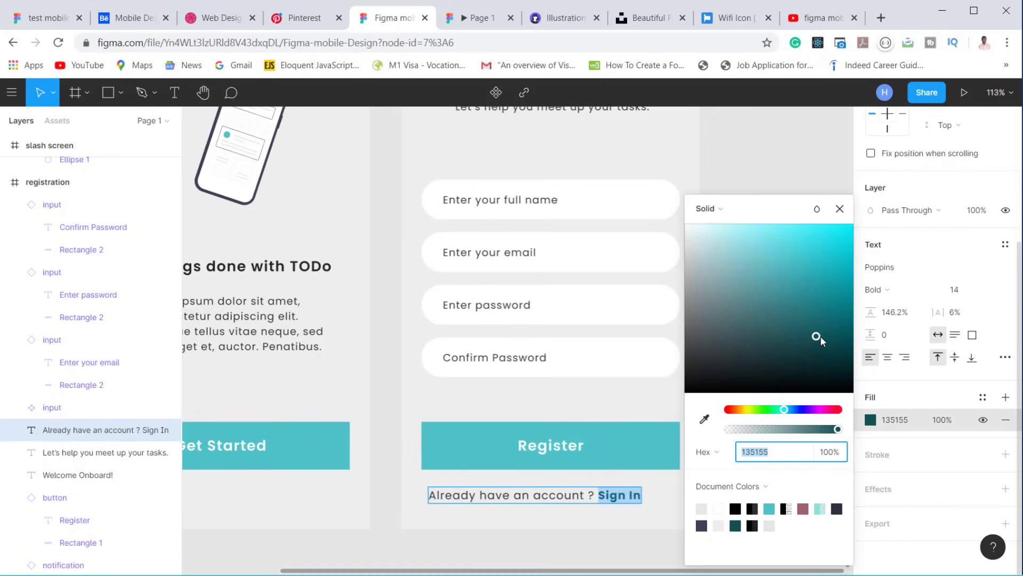
pyautogui.moveTo(817, 334); pyautogui.dragTo(805, 290)
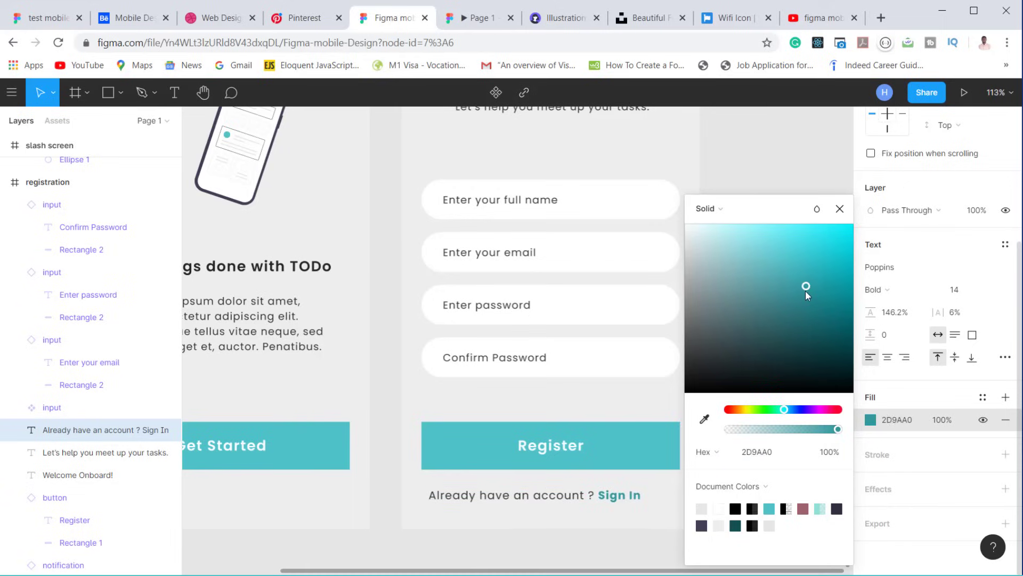
pyautogui.click(840, 209)
pyautogui.press('Escape')
# Step: Align the sign-in prompt with the Register button on their horizontal centres
pyautogui.scroll(-3, 690, 421)
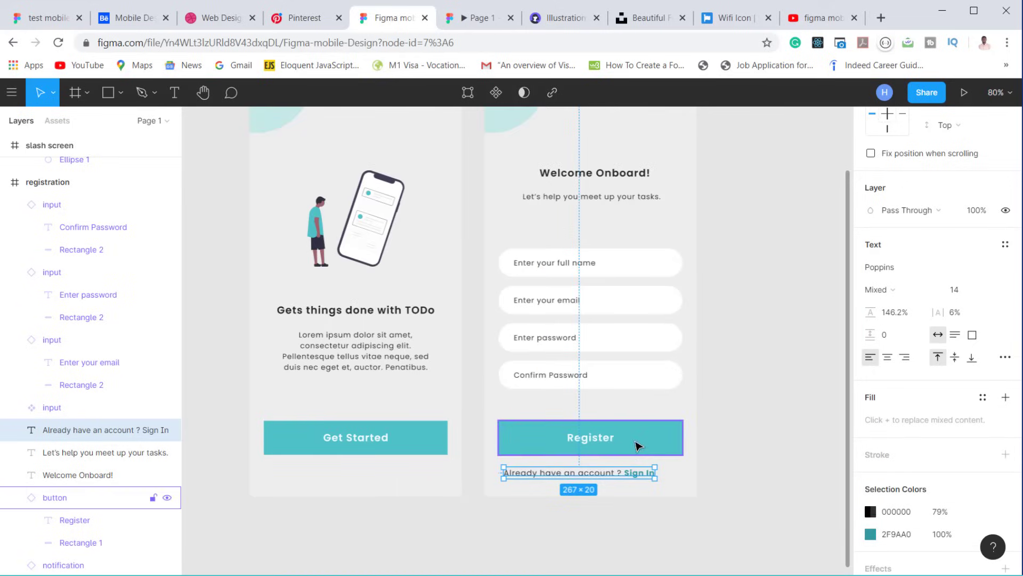
pyautogui.keyDown('shift'); pyautogui.click(643, 443); pyautogui.keyUp('shift')
pyautogui.scroll(5, 917, 163)
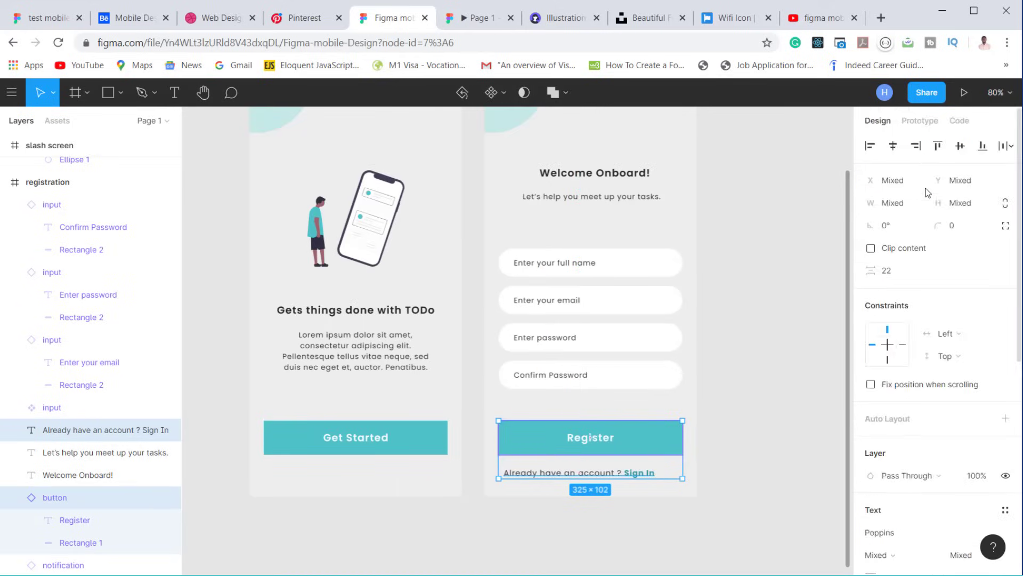
pyautogui.click(895, 150)
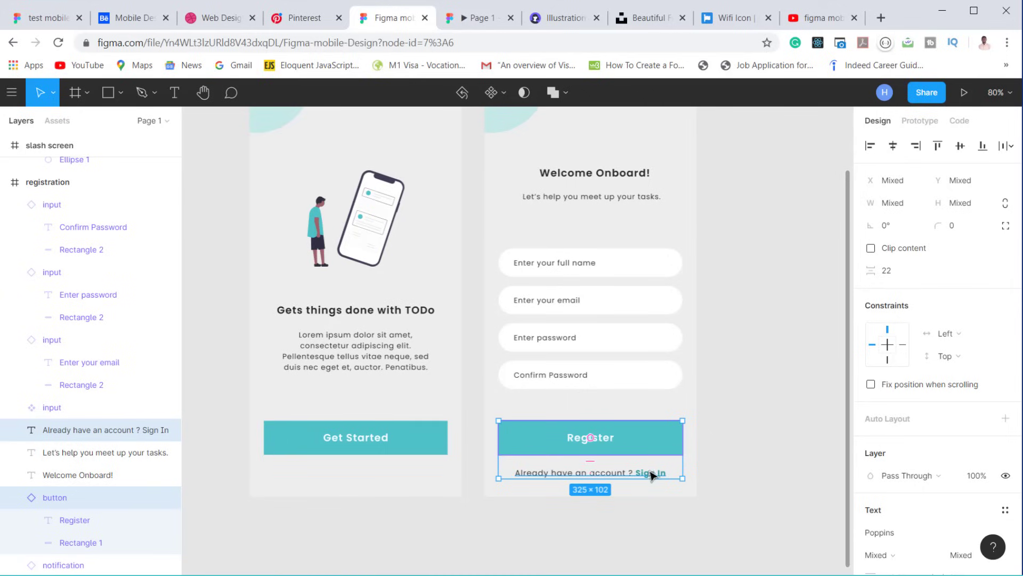
# Step: Add the four input fields, the tagline and the heading to the selection and align everything on horizontal centres
pyautogui.scroll(-1, 632, 435)
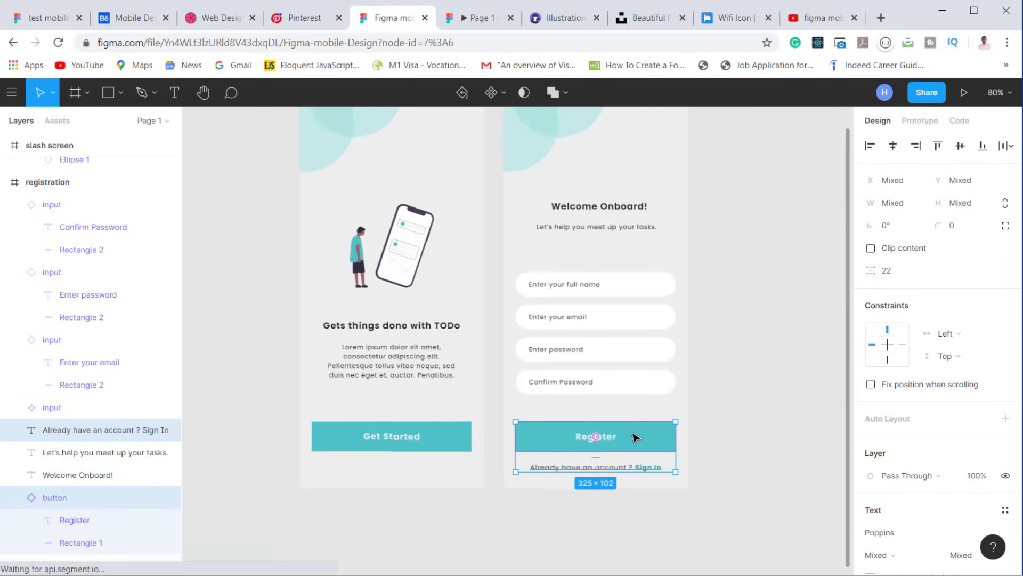
pyautogui.keyDown('shift'); pyautogui.click(599, 391); pyautogui.keyUp('shift')
pyautogui.keyDown('shift'); pyautogui.click(597, 352); pyautogui.keyUp('shift')
pyautogui.keyDown('shift'); pyautogui.click(597, 319); pyautogui.keyUp('shift')
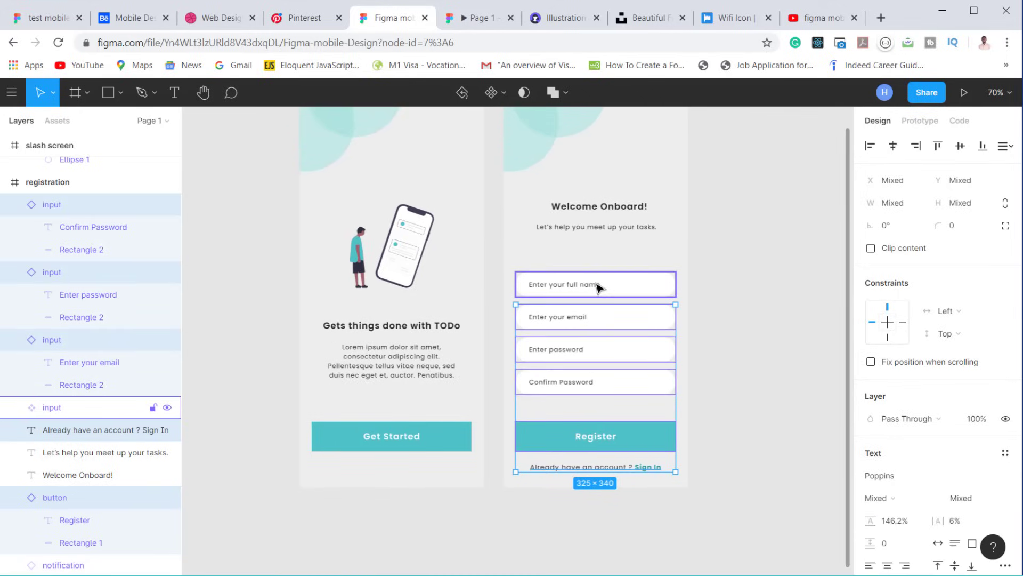
pyautogui.keyDown('shift'); pyautogui.click(598, 288); pyautogui.keyUp('shift')
pyautogui.keyDown('shift'); pyautogui.click(602, 227); pyautogui.keyUp('shift')
pyautogui.keyDown('shift'); pyautogui.click(605, 208); pyautogui.keyUp('shift')
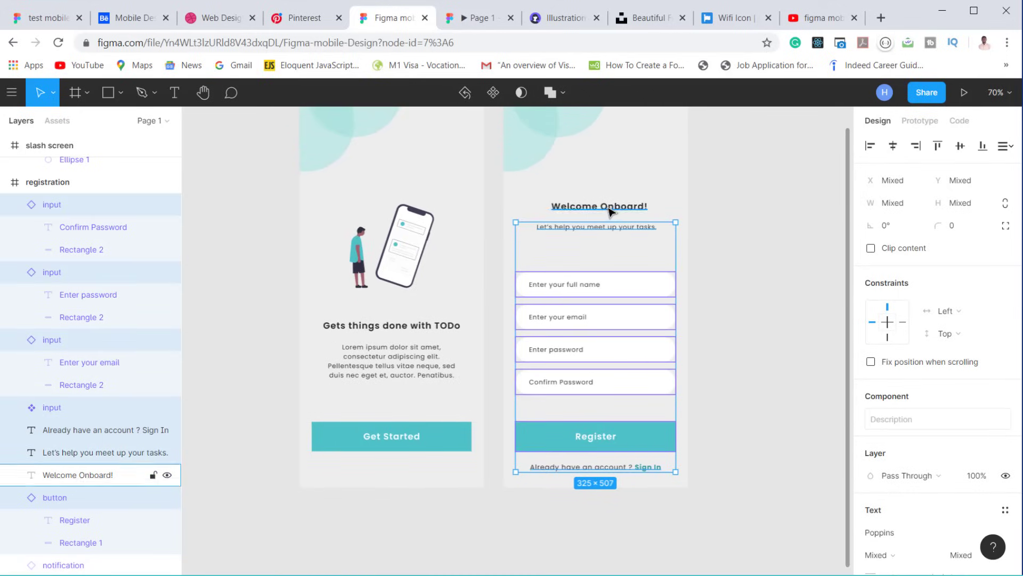
pyautogui.click(892, 147)
pyautogui.click(744, 400)
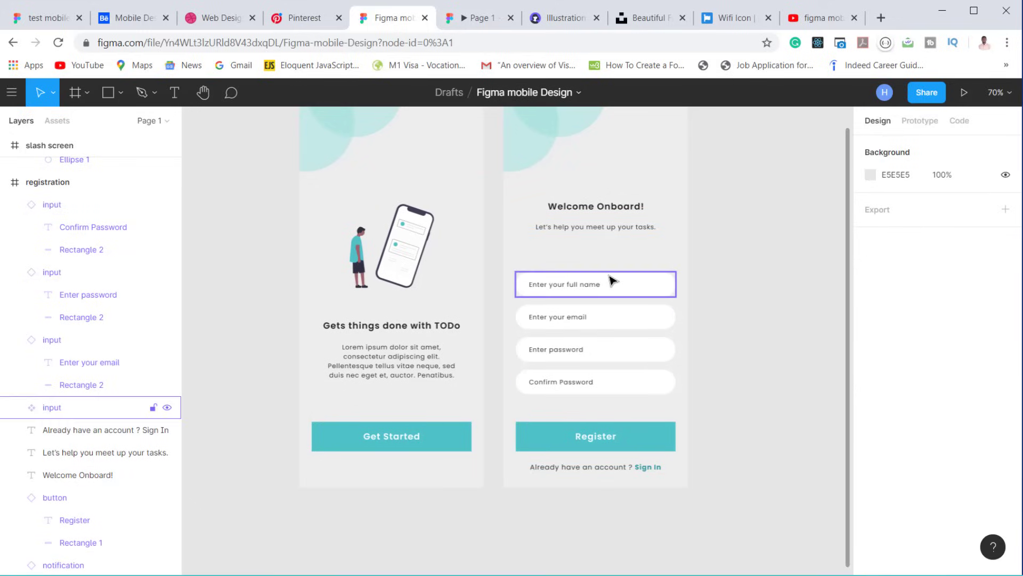
# Step: Move the full name, email and password fields up in stages, opening gaps of about 34 between them
pyautogui.click(601, 290)
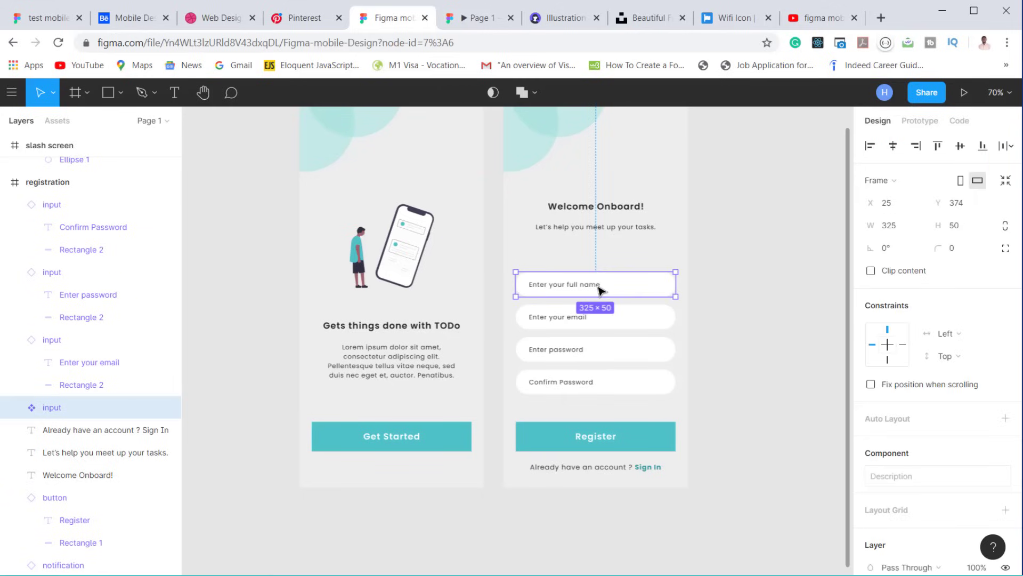
pyautogui.moveTo(601, 290); pyautogui.dragTo(603, 273)
pyautogui.keyDown('shift'); pyautogui.click(606, 318); pyautogui.keyUp('shift')
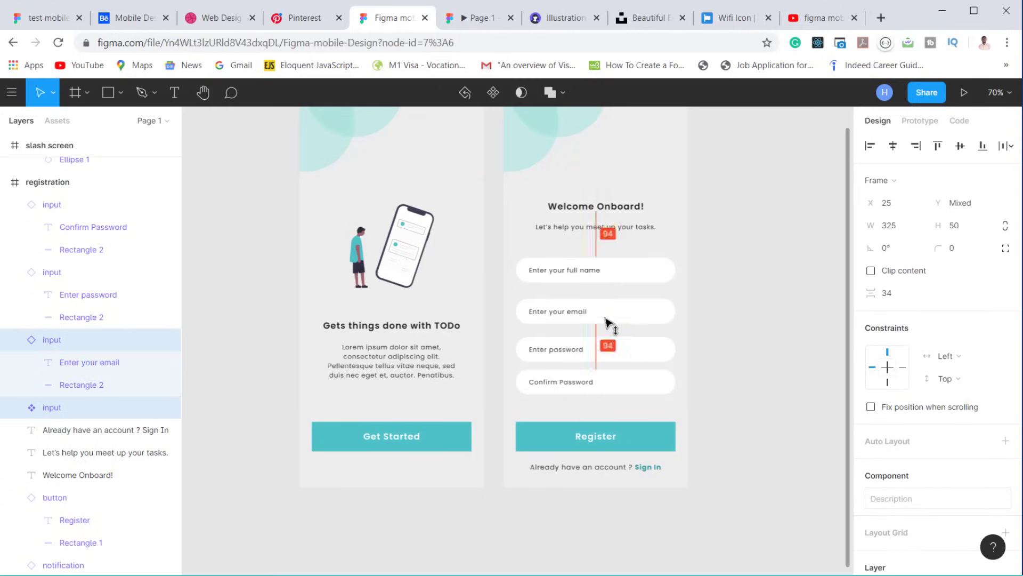
pyautogui.keyDown('shift'); pyautogui.click(603, 361); pyautogui.keyUp('shift')
pyautogui.moveTo(603, 361); pyautogui.dragTo(605, 354)
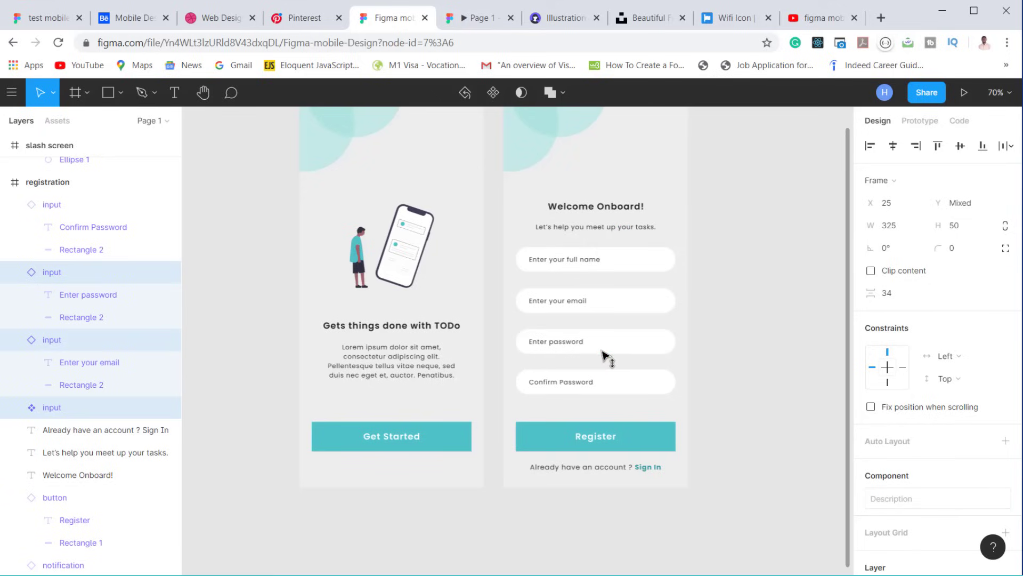
# Step: Distribute the four input fields with equal vertical spacing and move them slightly down between the tagline and the Register button
pyautogui.keyDown('shift'); pyautogui.click(622, 388); pyautogui.keyUp('shift')
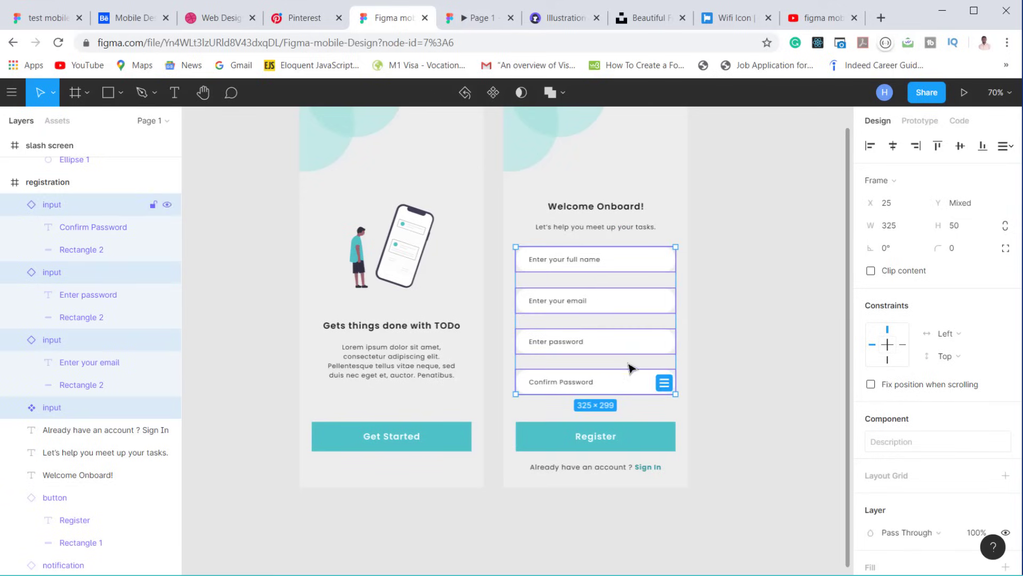
pyautogui.click(1006, 145)
pyautogui.click(936, 187)
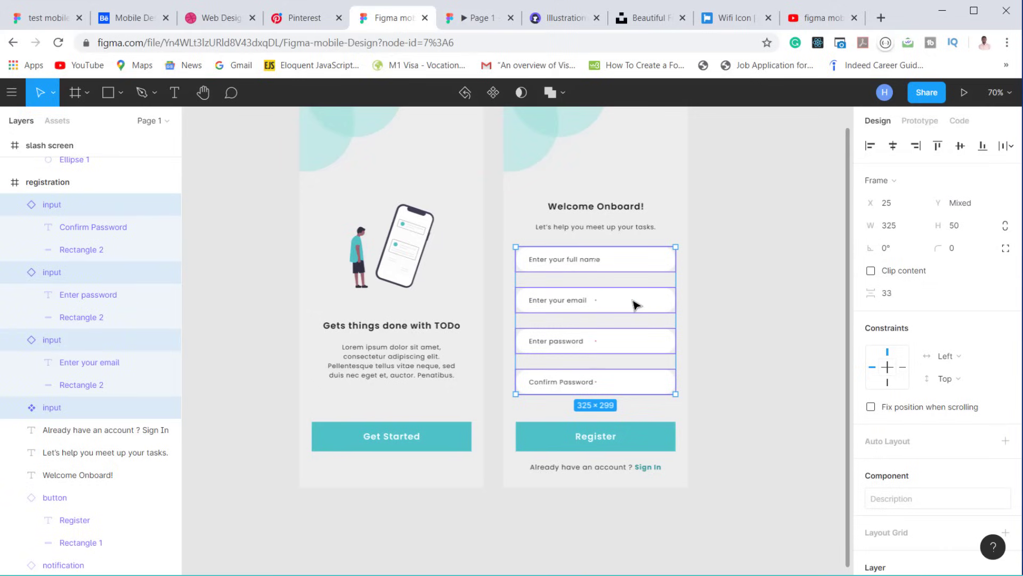
pyautogui.moveTo(632, 300); pyautogui.dragTo(649, 312)
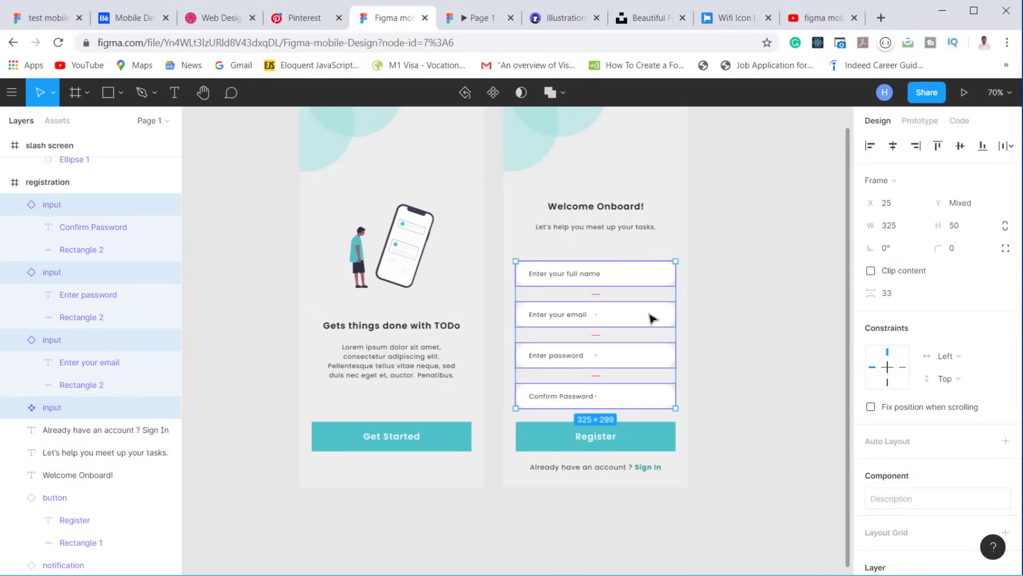
pyautogui.click(753, 315)
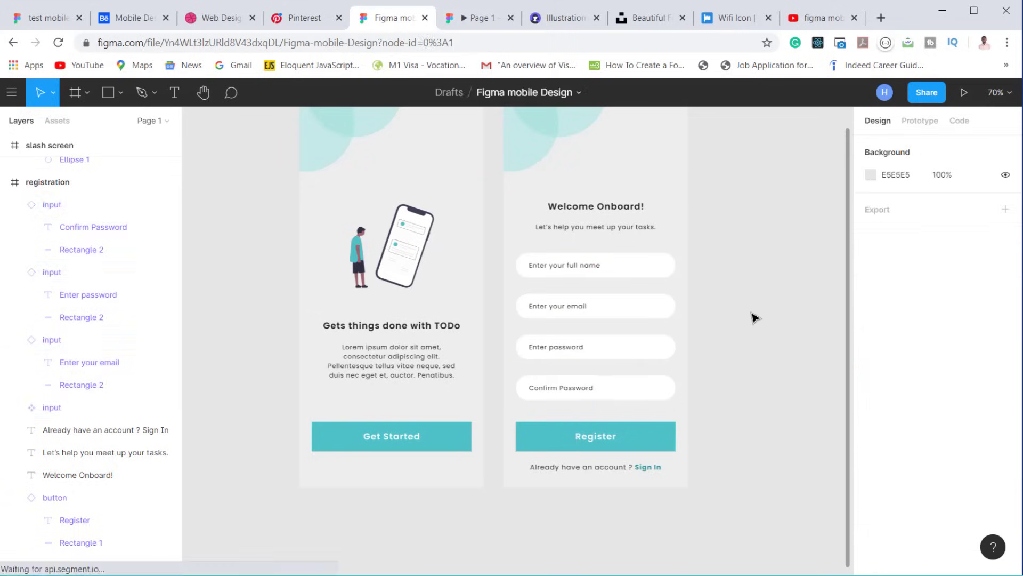
# Step: Move the Welcome Onboard! heading and tagline slightly up and check the registration screen in the prototype preview
pyautogui.scroll(-1, 737, 344)
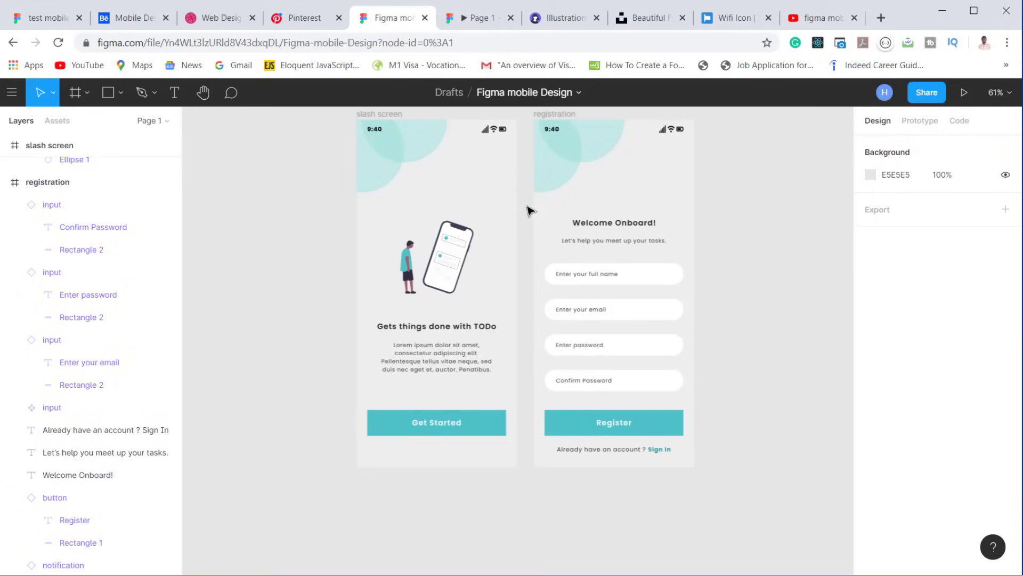
pyautogui.moveTo(527, 209); pyautogui.dragTo(670, 250)
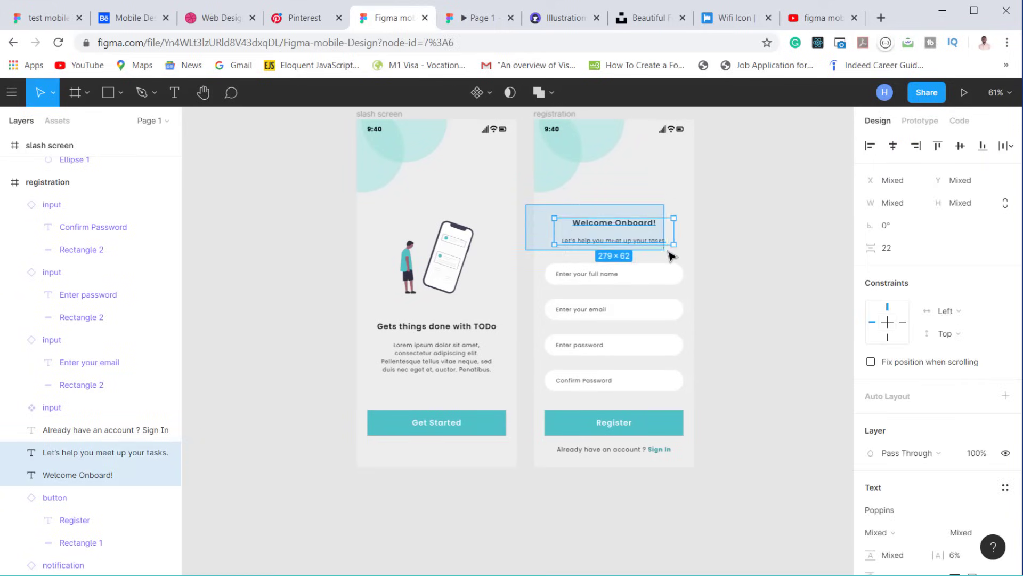
pyautogui.click(639, 233)
pyautogui.click(463, 16)
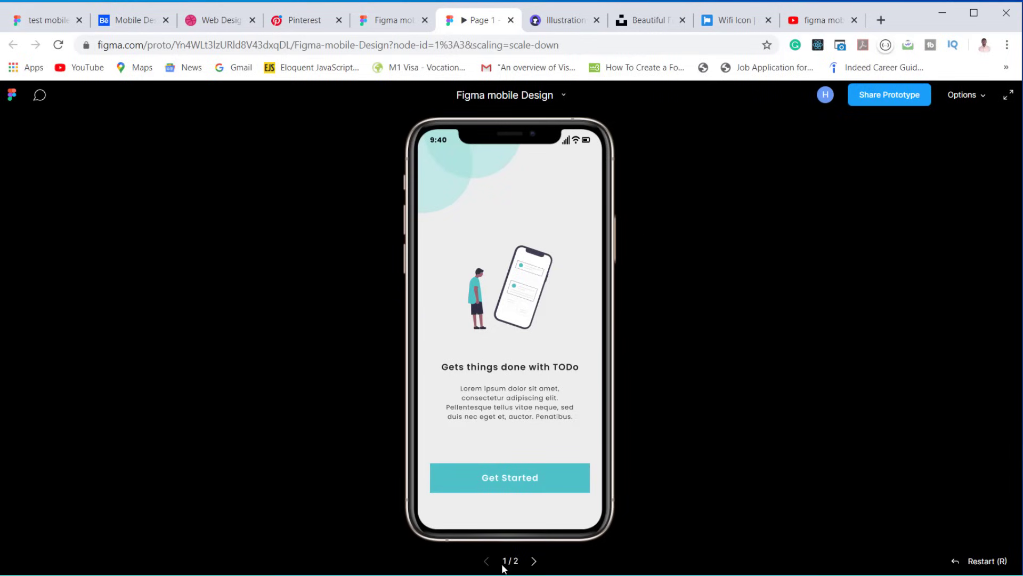
pyautogui.click(534, 561)
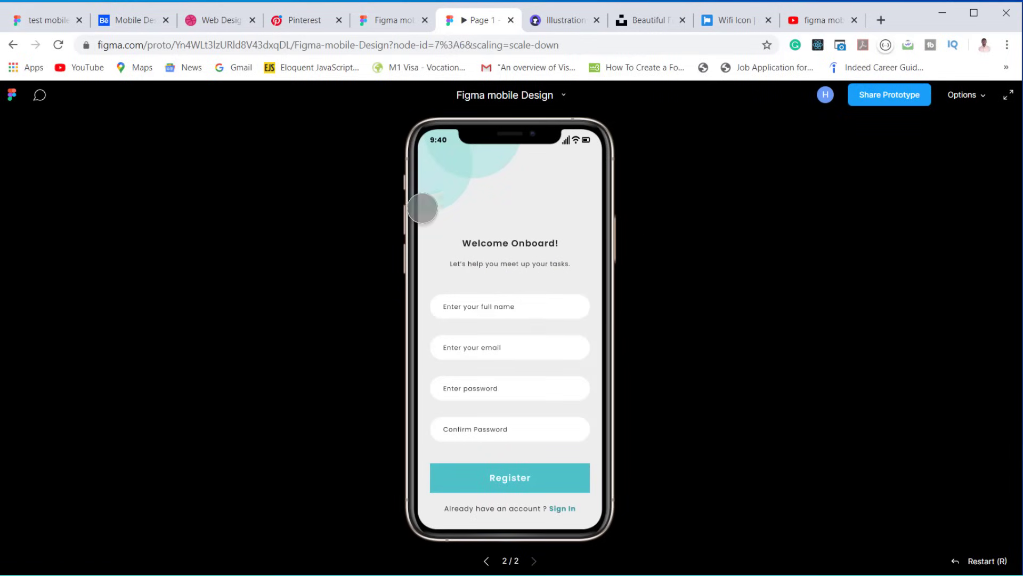
pyautogui.click(394, 19)
# Step: Move the full name field slightly down and the password and confirm password fields slightly up to tighten the gaps between the fields
pyautogui.click(598, 284)
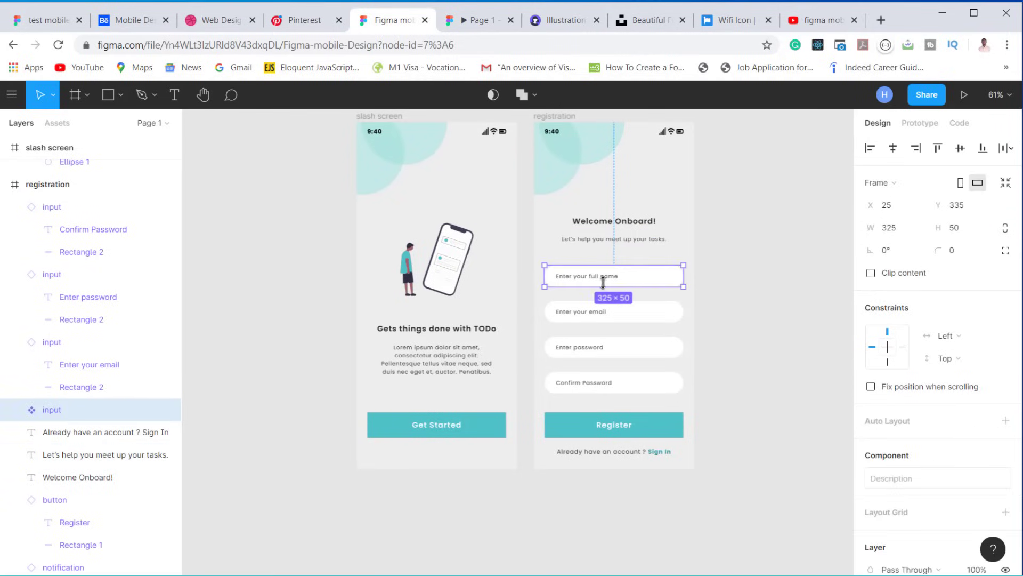
pyautogui.moveTo(608, 282); pyautogui.dragTo(609, 289)
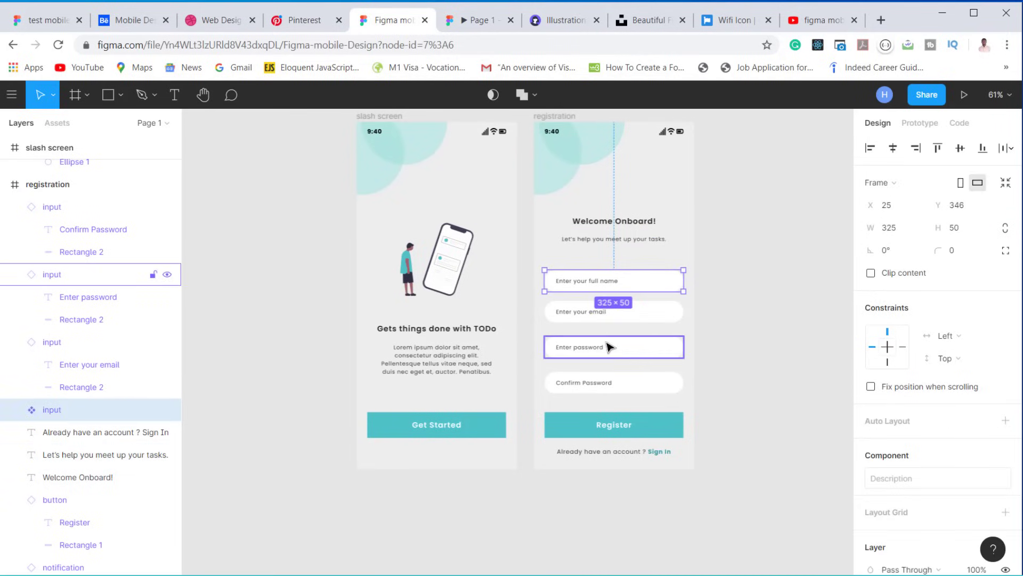
pyautogui.keyDown('shift'); pyautogui.click(606, 352); pyautogui.keyUp('shift')
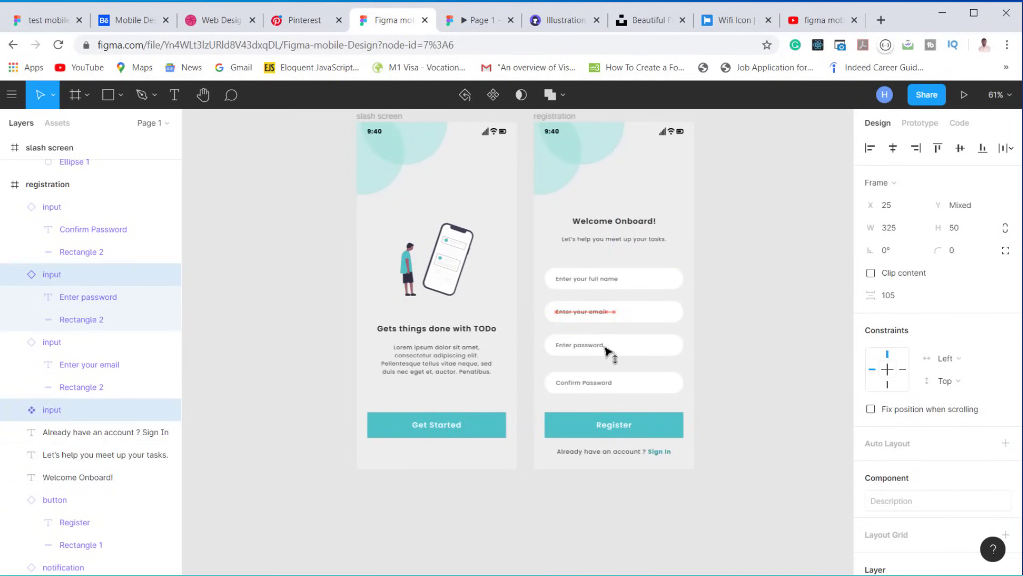
pyautogui.click(604, 382)
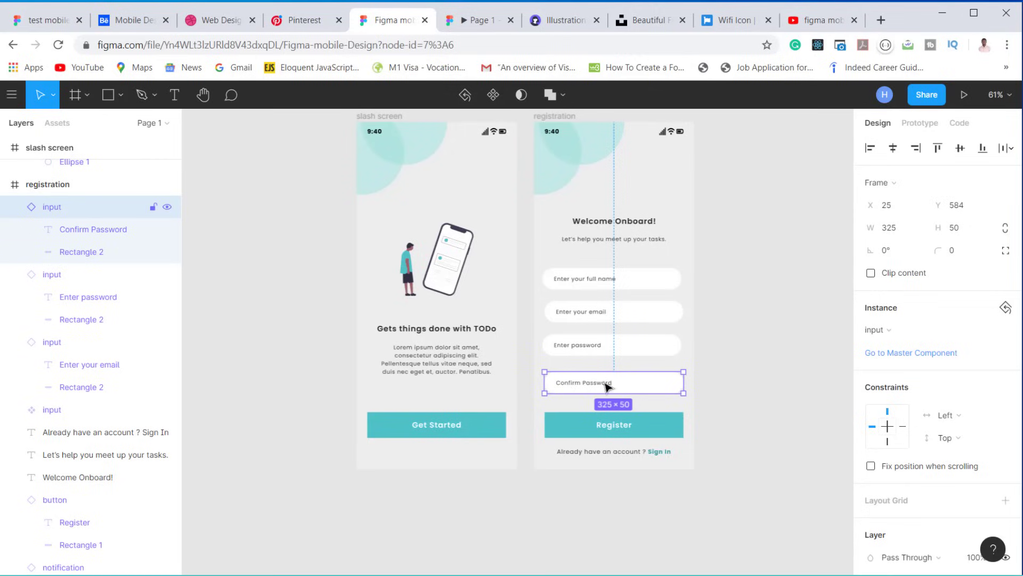
pyautogui.moveTo(607, 381); pyautogui.dragTo(607, 377)
# Step: Distribute the four input fields with equal vertical spacing and move them slightly down together towards the Register button
pyautogui.keyDown('shift'); pyautogui.click(607, 353); pyautogui.keyUp('shift')
pyautogui.keyDown('shift'); pyautogui.click(608, 315); pyautogui.keyUp('shift')
pyautogui.keyDown('shift'); pyautogui.click(605, 286); pyautogui.keyUp('shift')
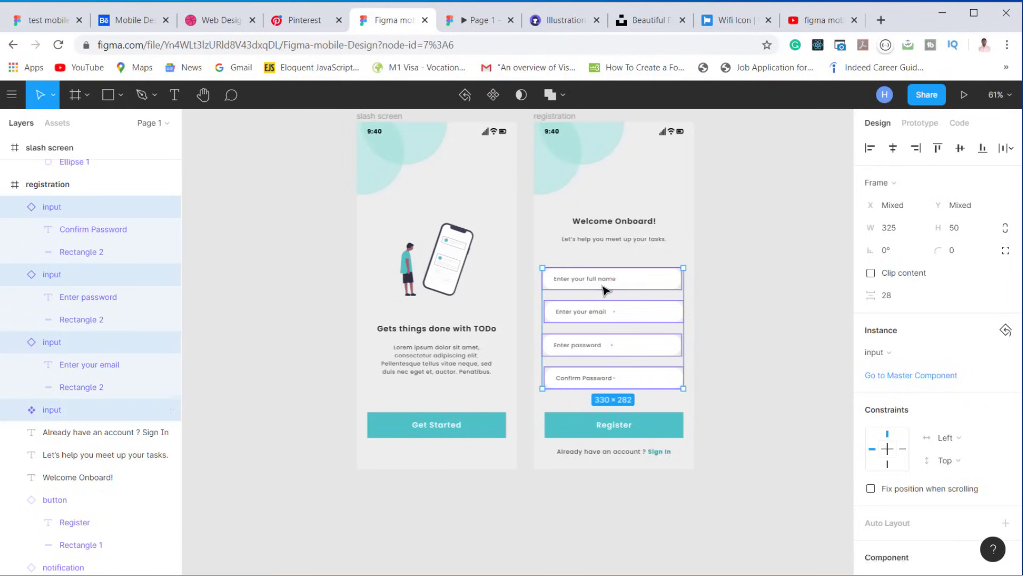
pyautogui.click(1006, 148)
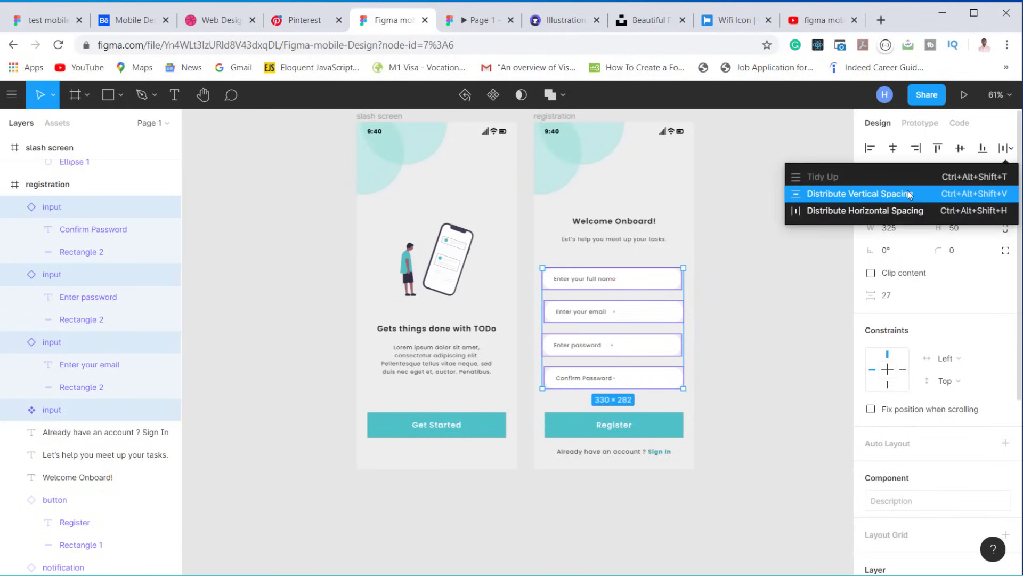
pyautogui.click(874, 192)
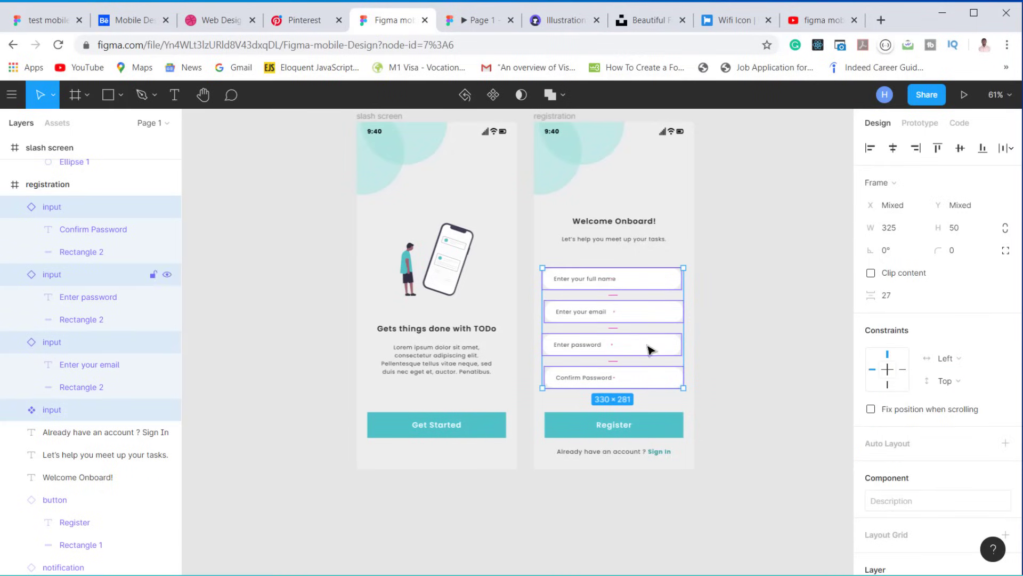
pyautogui.moveTo(649, 346); pyautogui.dragTo(649, 353)
# Step: Check the registration screen in the prototype and align its heading, tagline, input fields, Register button and sign-in prompt on horizontal centres
pyautogui.click(462, 30)
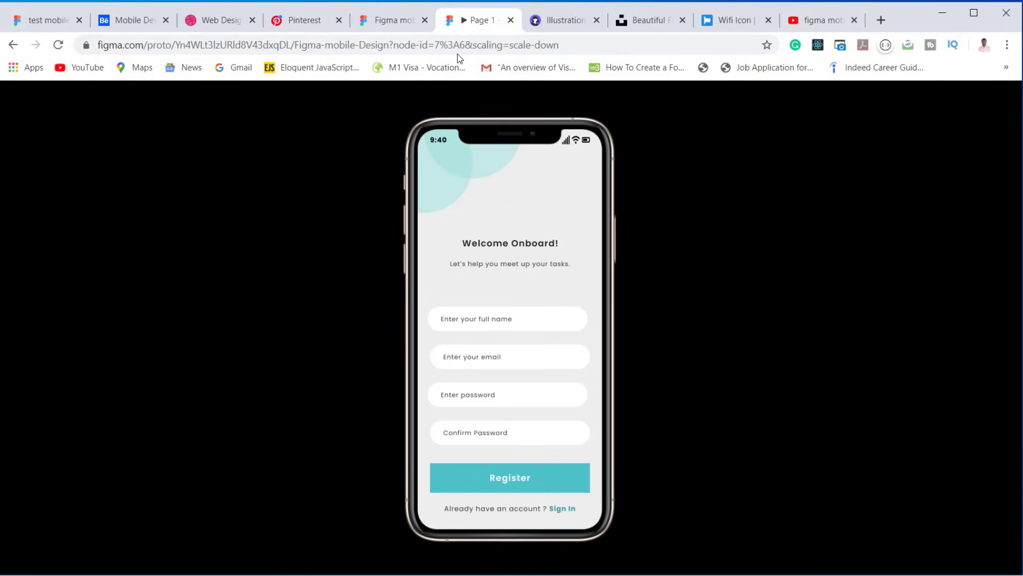
pyautogui.click(375, 24)
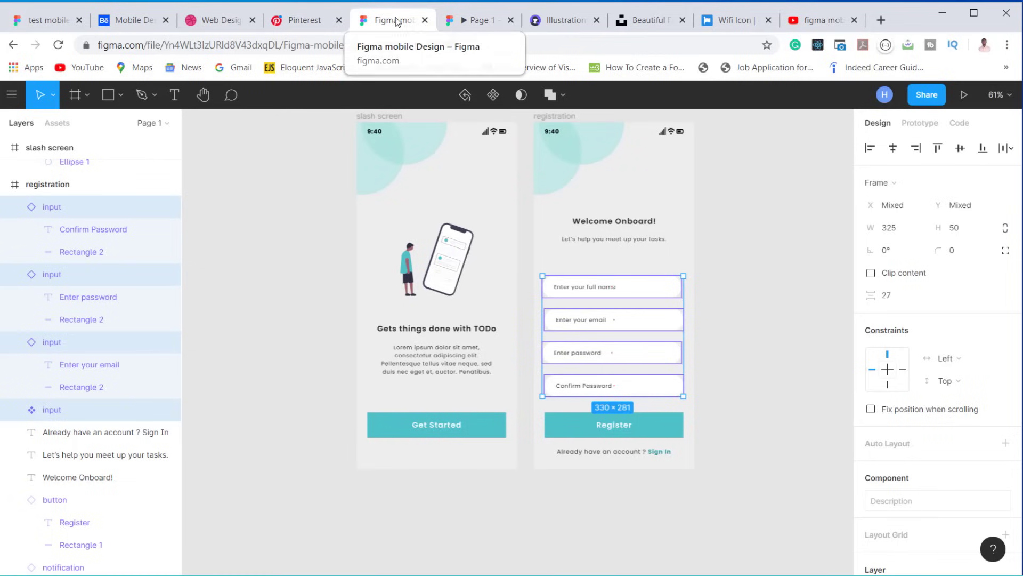
pyautogui.keyDown('shift'); pyautogui.click(603, 240); pyautogui.keyUp('shift')
pyautogui.keyDown('shift'); pyautogui.click(605, 222); pyautogui.keyUp('shift')
pyautogui.keyDown('shift'); pyautogui.click(639, 427); pyautogui.keyUp('shift')
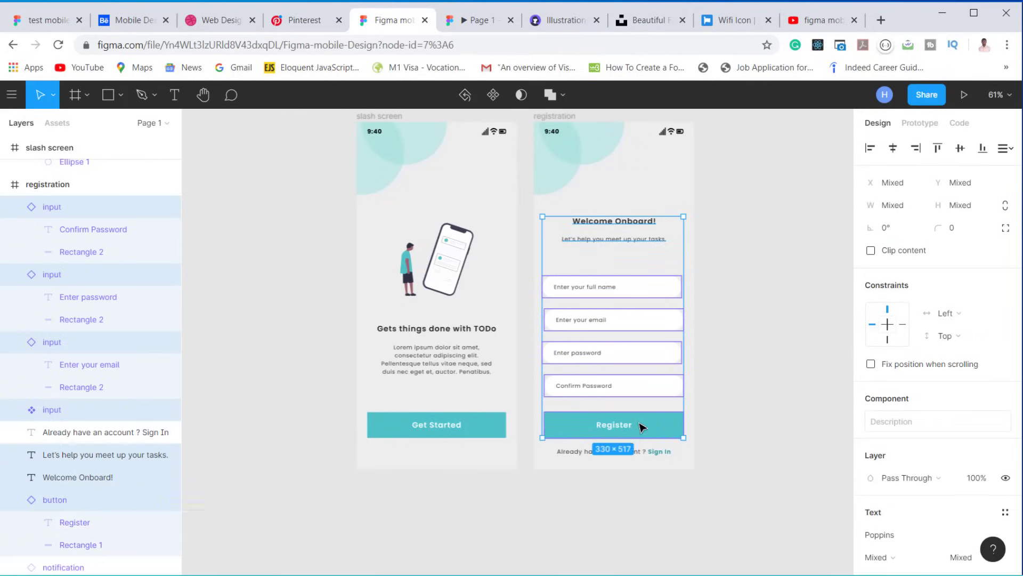
pyautogui.keyDown('shift'); pyautogui.click(639, 453); pyautogui.keyUp('shift')
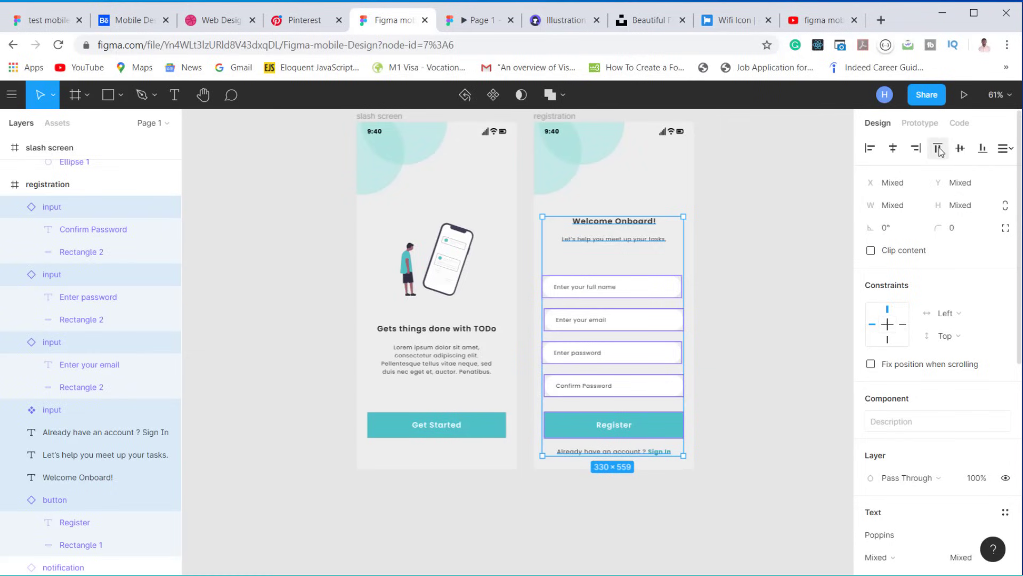
pyautogui.click(893, 148)
pyautogui.click(835, 192)
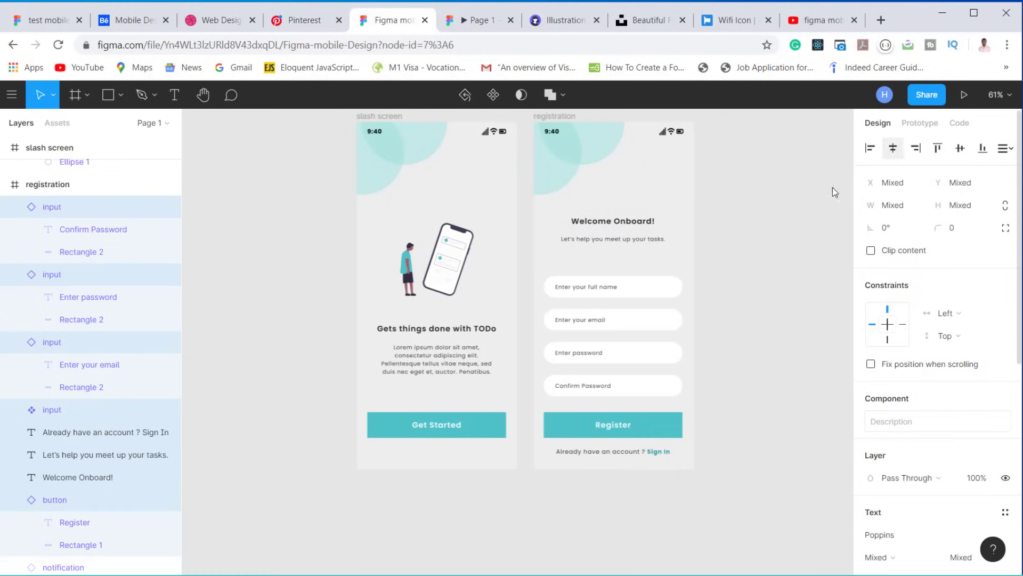
pyautogui.click(462, 24)
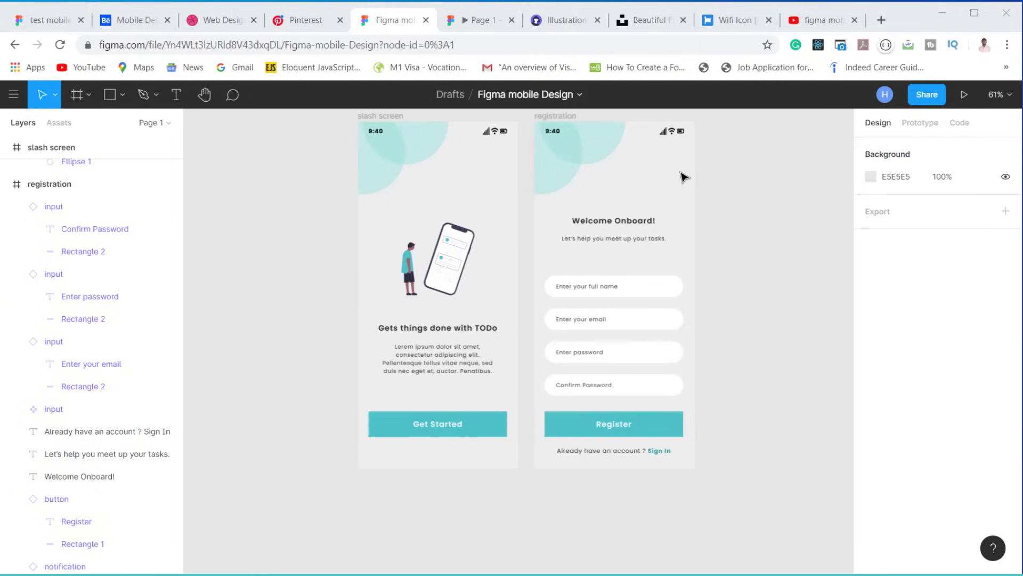
# Step: Duplicate the registration frame and delete two of the input fields from the copy
pyautogui.click(564, 118)
pyautogui.hotkey('ctrl', 'd')
pyautogui.press('Delete')
# Step: Change the copy's first field placeholder to "Enter your email" and move both remaining fields down to just above the Register button
pyautogui.doubleClick(715, 304)
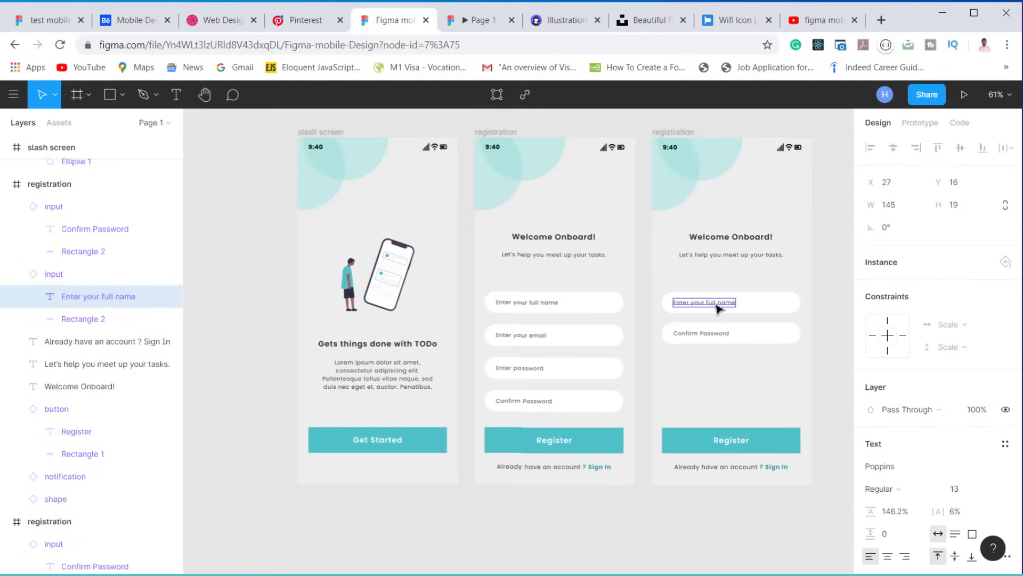
pyautogui.keyDown('shift'); pyautogui.click(747, 308); pyautogui.keyUp('shift')
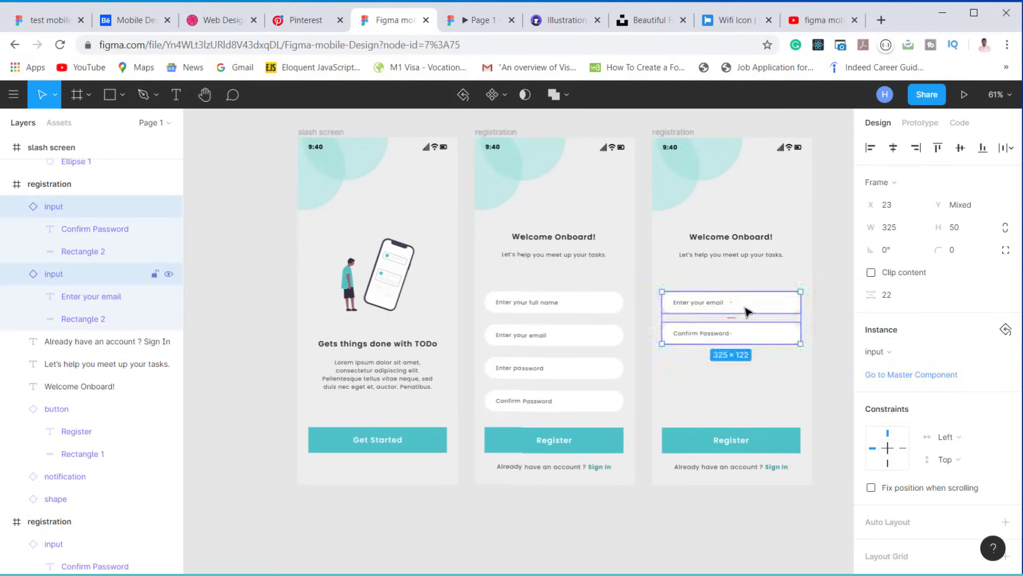
pyautogui.moveTo(747, 310); pyautogui.dragTo(747, 367)
# Step: Change the copied screen's heading to "Welcome Back !" and place the notifications illustration, 170 high, between the heading and the email field
pyautogui.doubleClick(739, 236)
pyautogui.write('Welcome Back !')
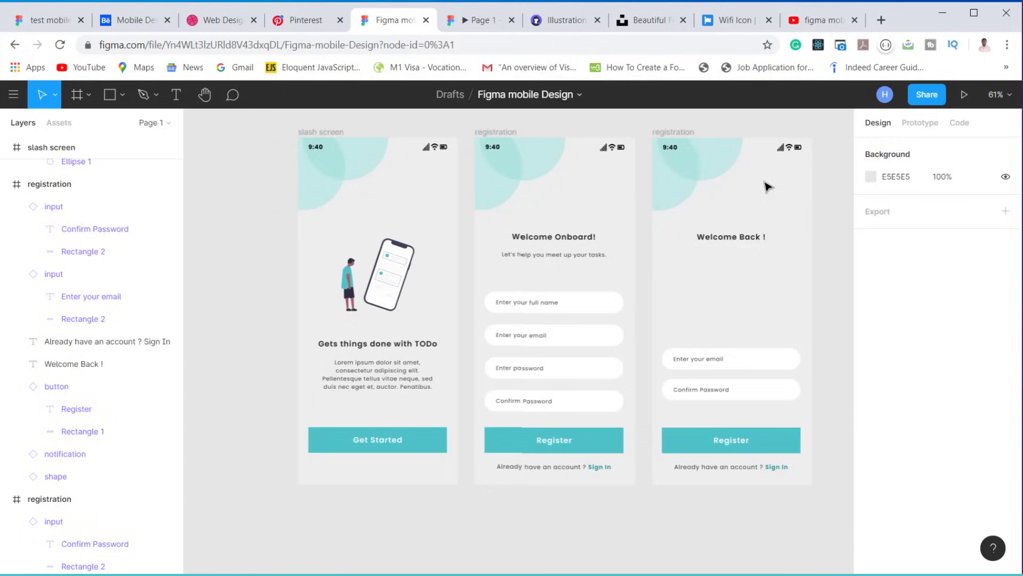
pyautogui.click(975, 228)
pyautogui.write('170')
pyautogui.press('Return')
pyautogui.scroll(3, 656, 228)
pyautogui.moveTo(656, 228); pyautogui.dragTo(743, 341)
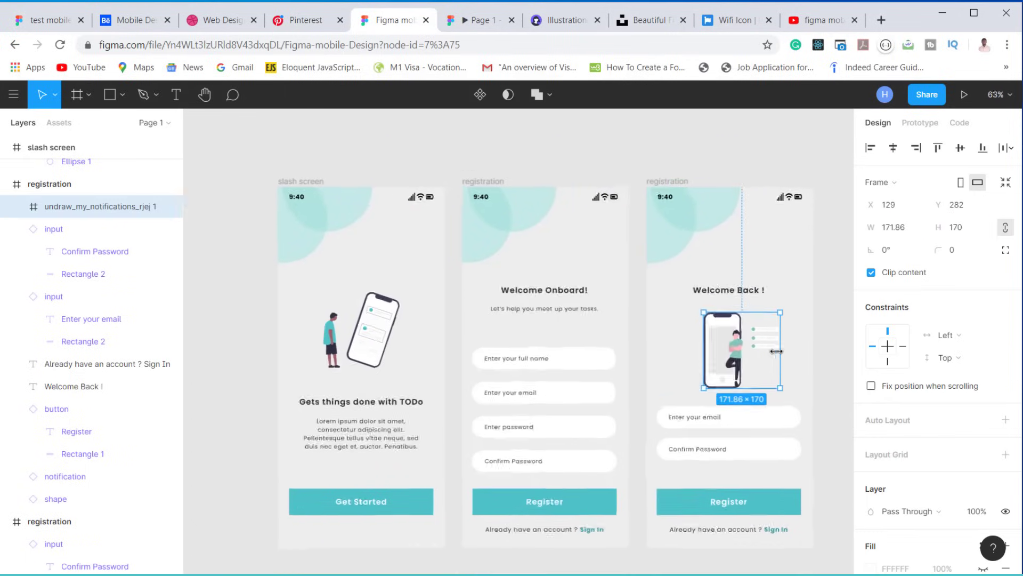
# Step: Change the prompt below the copied screen's Register button to "Don't have an account ? Sign Up"
pyautogui.scroll(1, 693, 455)
pyautogui.doubleClick(686, 477)
pyautogui.moveTo(686, 477); pyautogui.dragTo(580, 463)
pyautogui.write("Don't have an account")
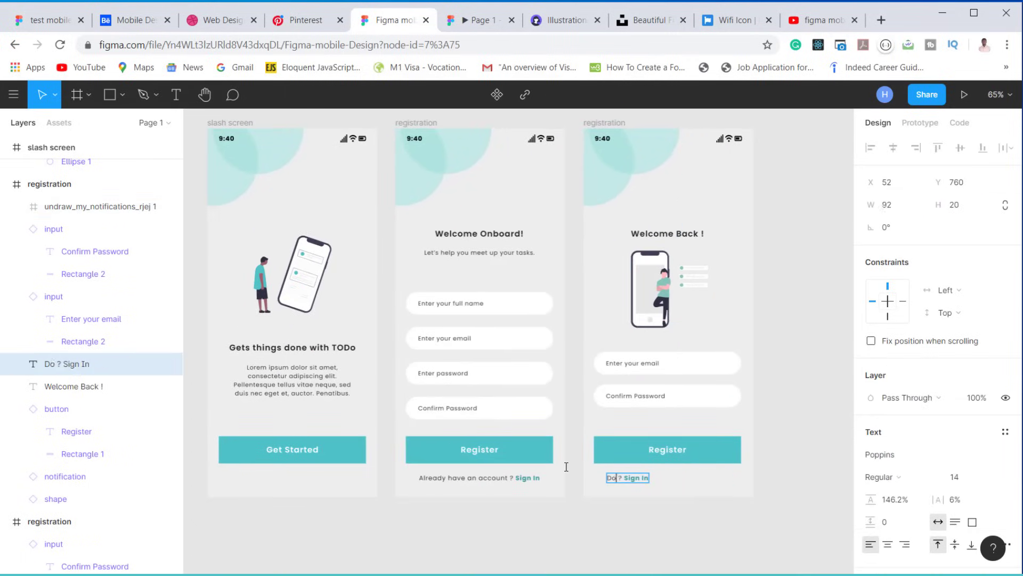
pyautogui.press('BackSpace')
pyautogui.press('BackSpace')
pyautogui.write('Up')
# Step: Copy the heading to above the Register button as "Forget Password", styled Poppins Regular 14 with fill 50C2C9 at 78% opacity
pyautogui.click(697, 239)
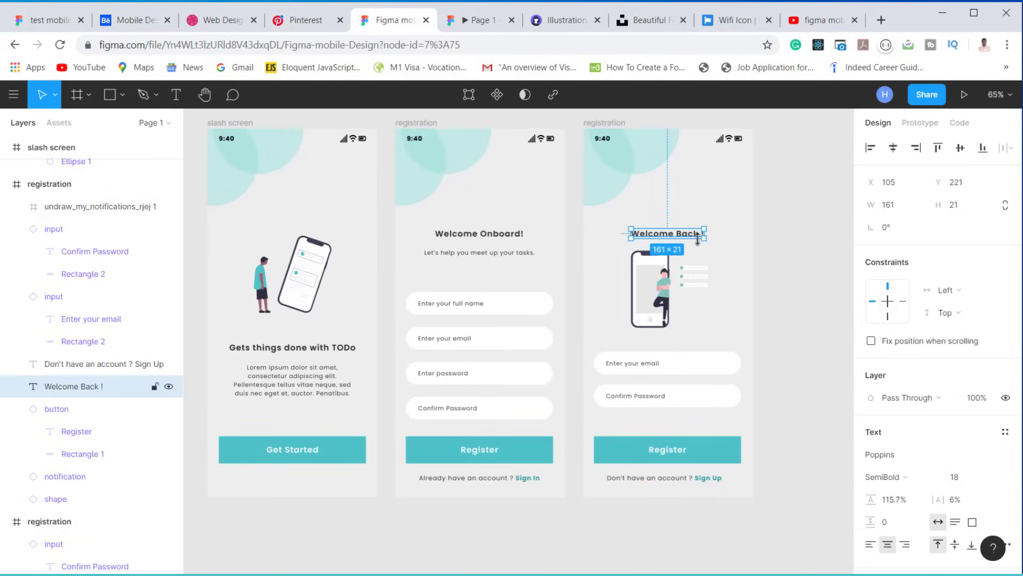
pyautogui.moveTo(697, 238); pyautogui.dragTo(693, 427)
pyautogui.doubleClick(693, 423)
pyautogui.write('Forget Passwor')
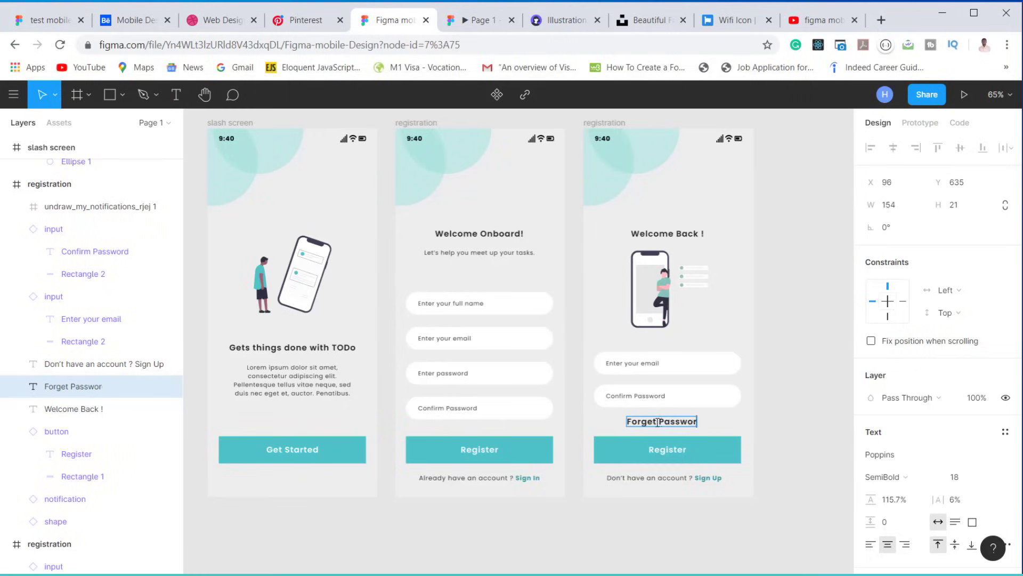
pyautogui.write('di')
pyautogui.click(634, 444)
pyautogui.click(870, 421)
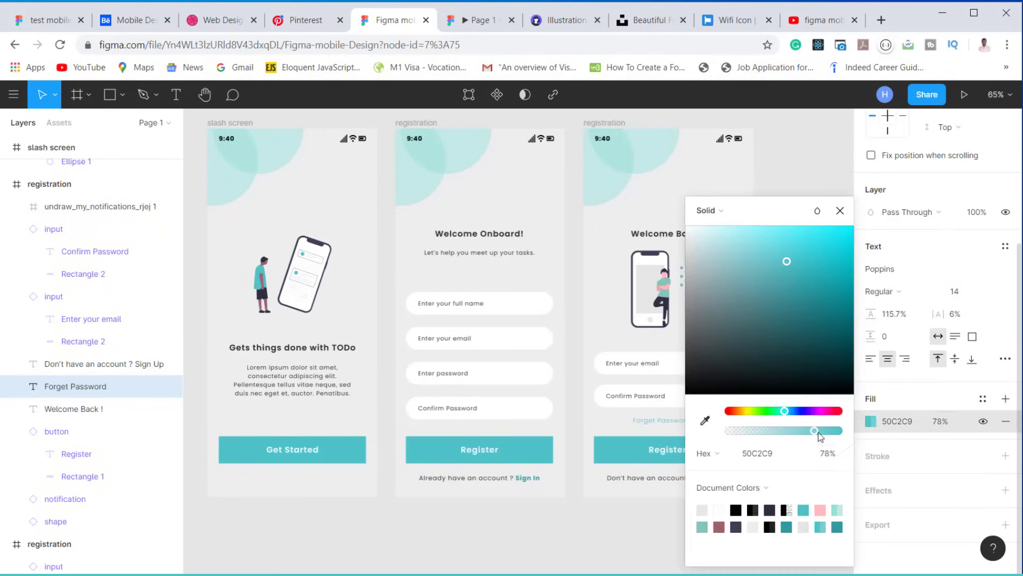
# Step: Align the Welcome Back screen's heading, illustration, fields, Forget Password text, button and sign-up prompt on their horizontal centres
pyautogui.click(691, 226)
pyautogui.hotkey('ctrl', 'a')
pyautogui.hotkey('alt', 'h')
pyautogui.click(819, 262)
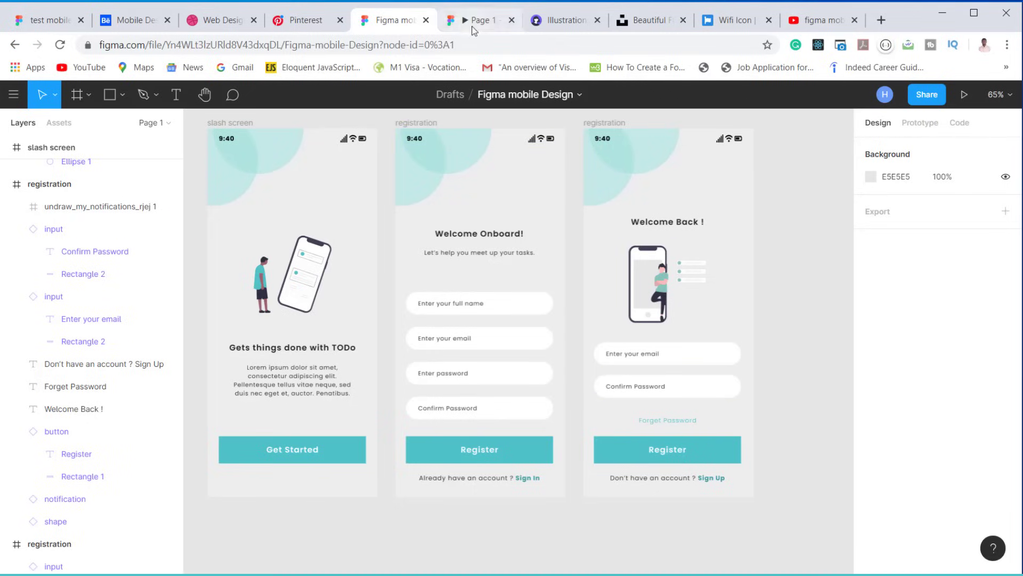
# Step: Preview the Welcome Back screen in the prototype and return to the design file
pyautogui.click(468, 21)
pyautogui.click(535, 559)
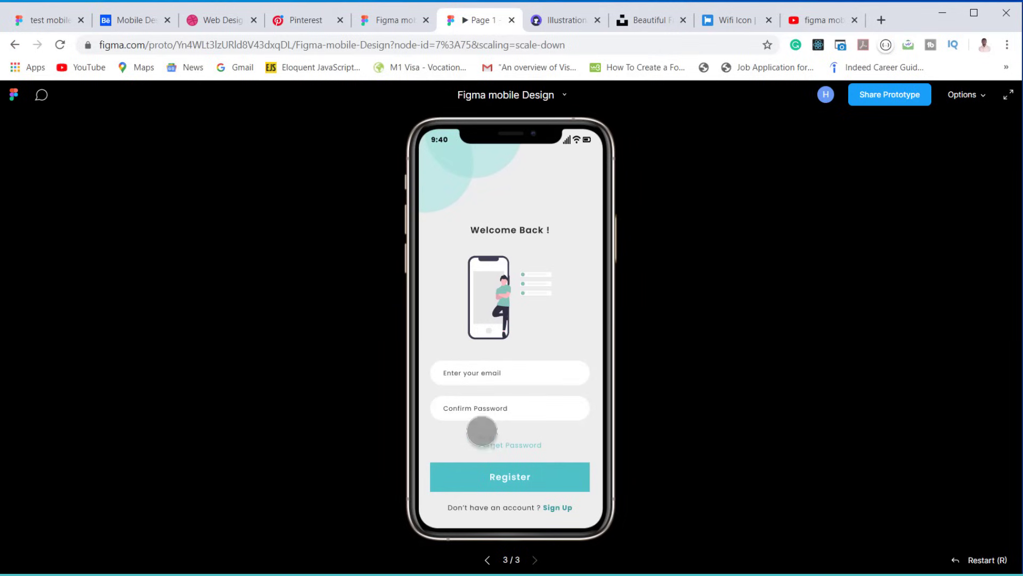
pyautogui.hotkey('ctrl', 'pageup')
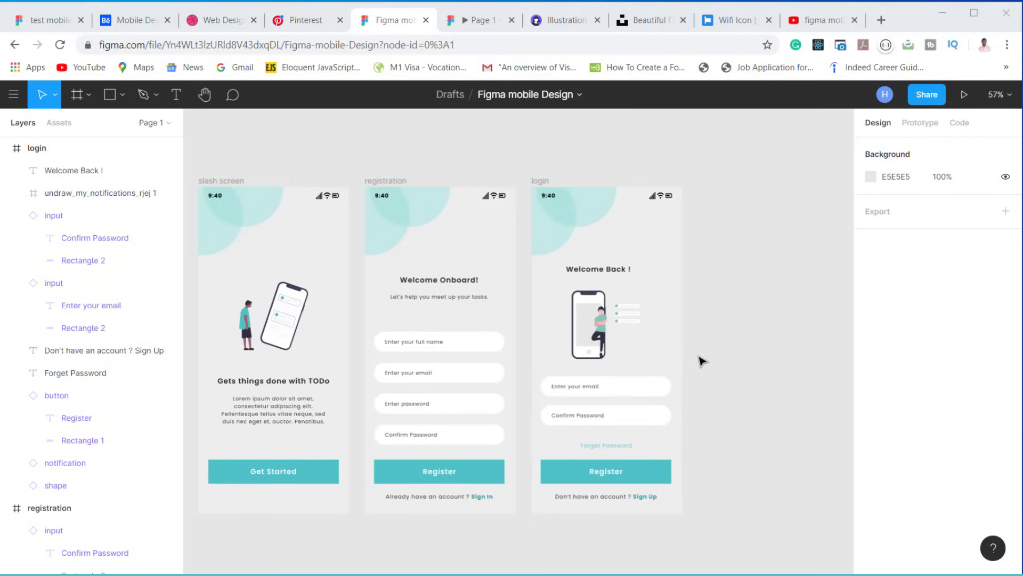
# Step: Duplicate the login frame and rename the copy "dashboard"
pyautogui.click(541, 182)
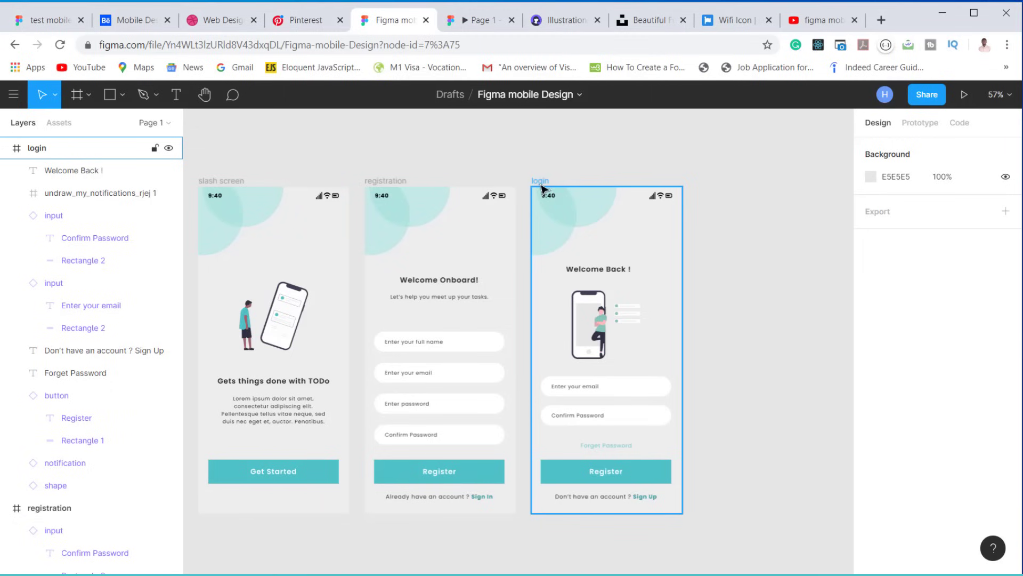
pyautogui.hotkey('ctrl', 'd')
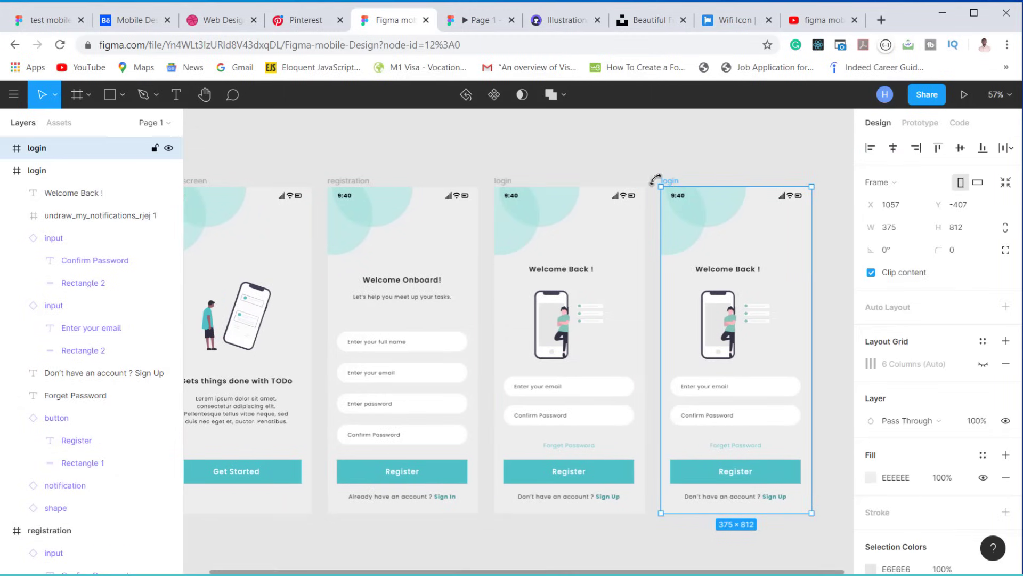
pyautogui.doubleClick(37, 149)
pyautogui.write('dashb')
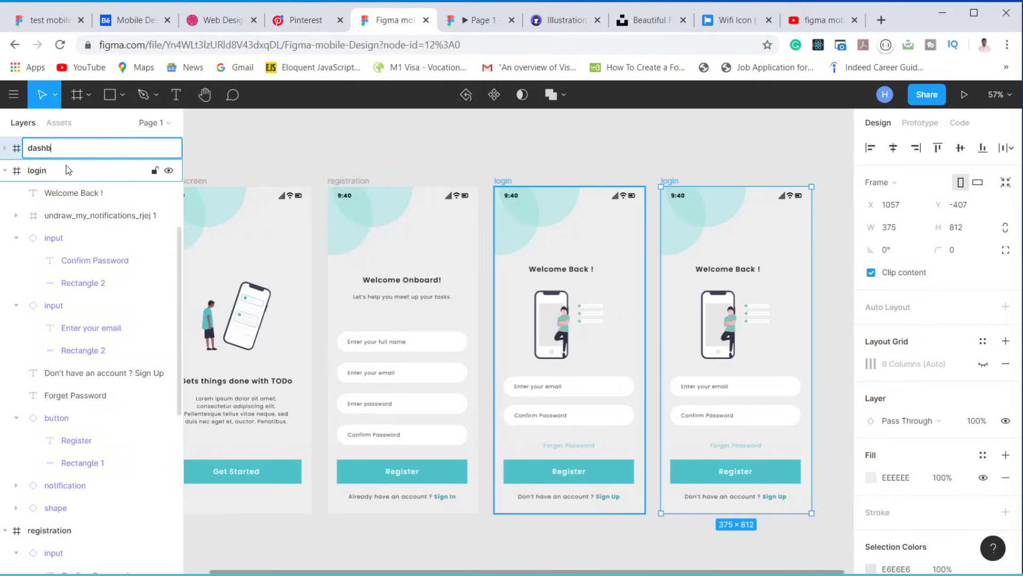
pyautogui.write('oard')
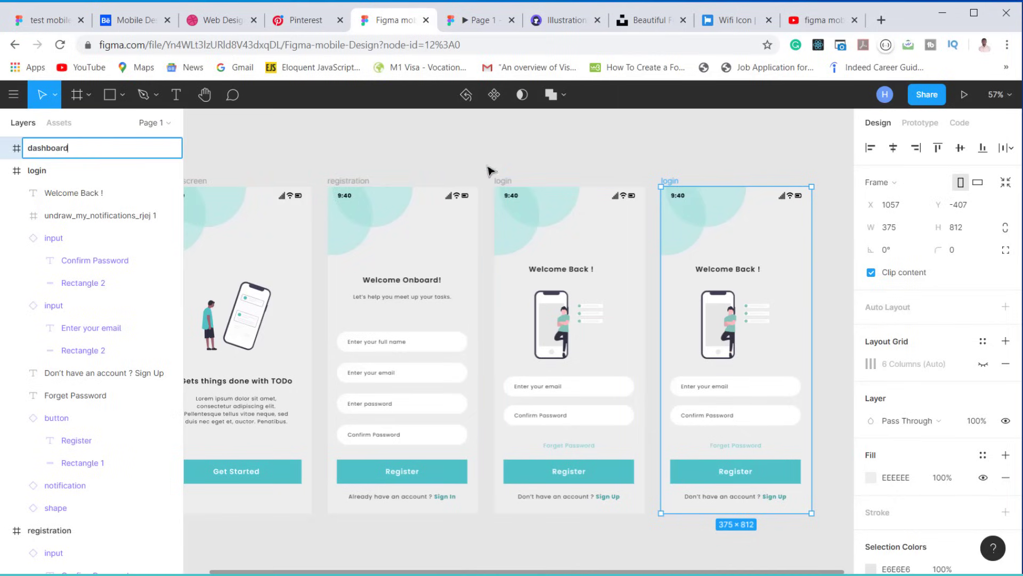
pyautogui.click(699, 144)
# Step: Delete the heading, illustration, input fields, Forget Password text, Register button and sign-up prompt from the dashboard frame
pyautogui.click(724, 276)
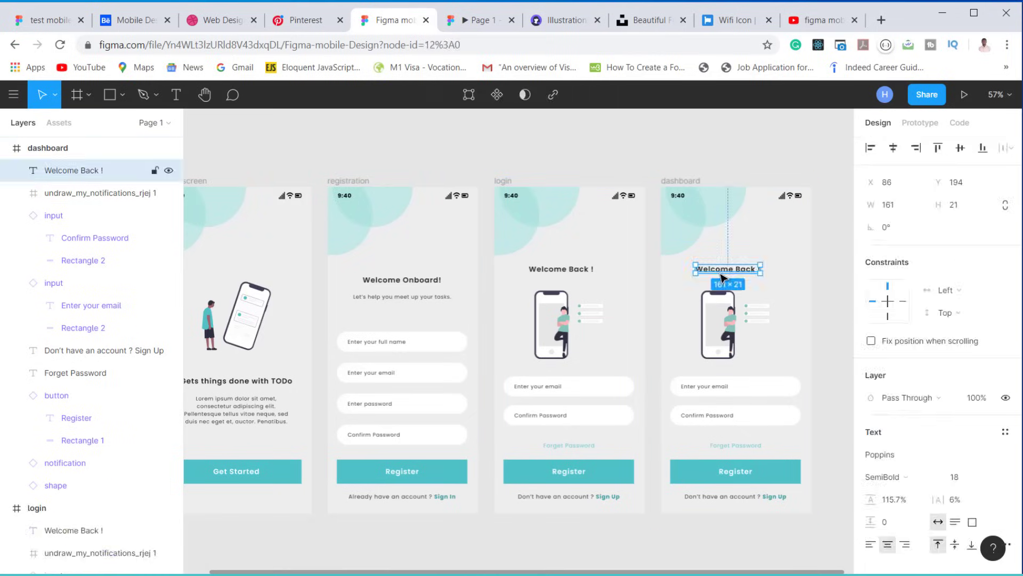
pyautogui.press('Delete')
pyautogui.click(718, 325)
pyautogui.press('Delete')
pyautogui.click(715, 386)
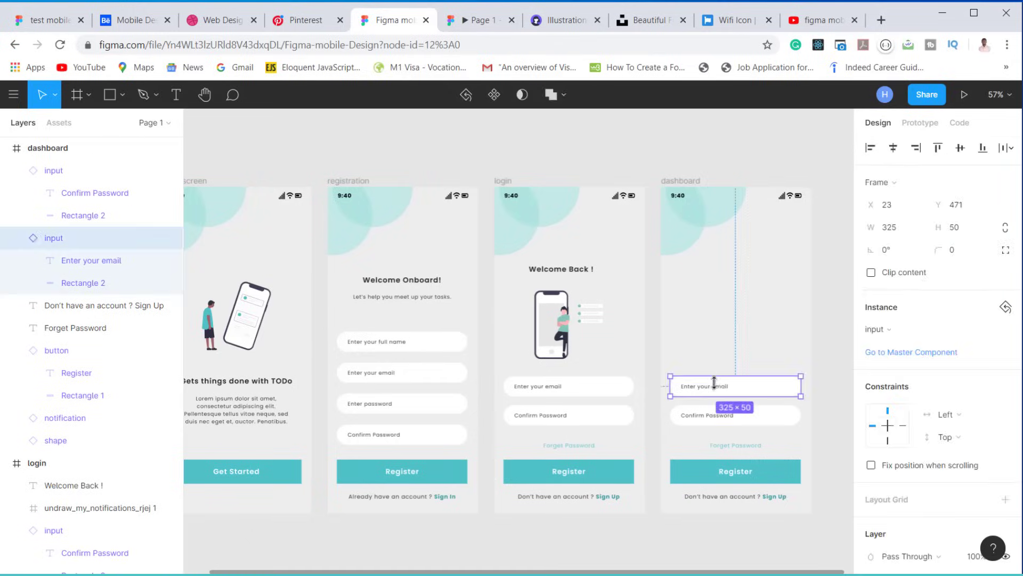
pyautogui.press('Delete')
pyautogui.click(720, 414)
pyautogui.press('Delete')
pyautogui.click(727, 445)
pyautogui.press('Delete')
pyautogui.click(730, 471)
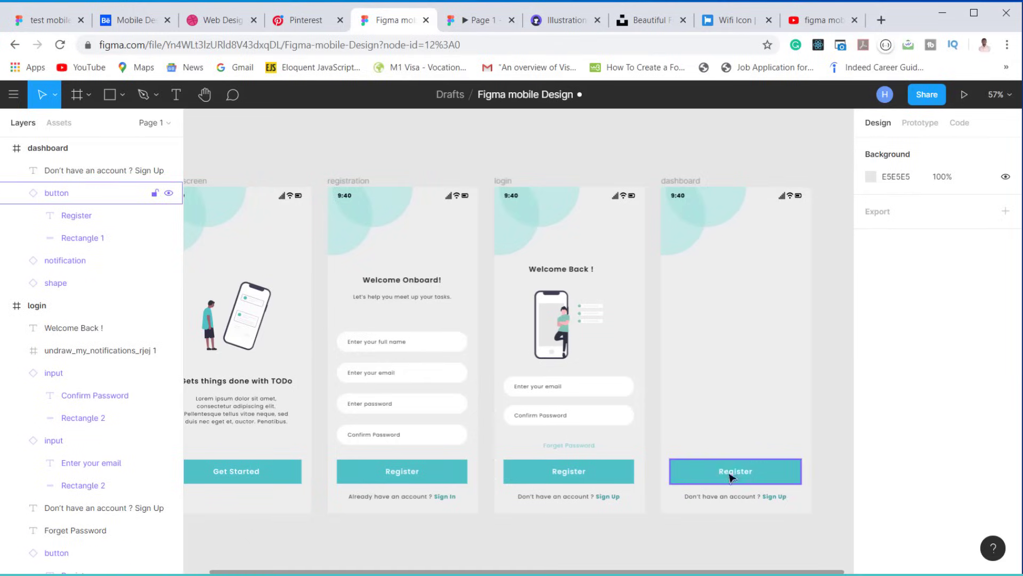
pyautogui.press('Delete')
pyautogui.press('Delete')
# Step: Draw a full-width rectangle about 375 × 292 across the top of the dashboard frame
pyautogui.keyDown('ctrl'); pyautogui.scroll(3, 820, 245); pyautogui.keyUp('ctrl')
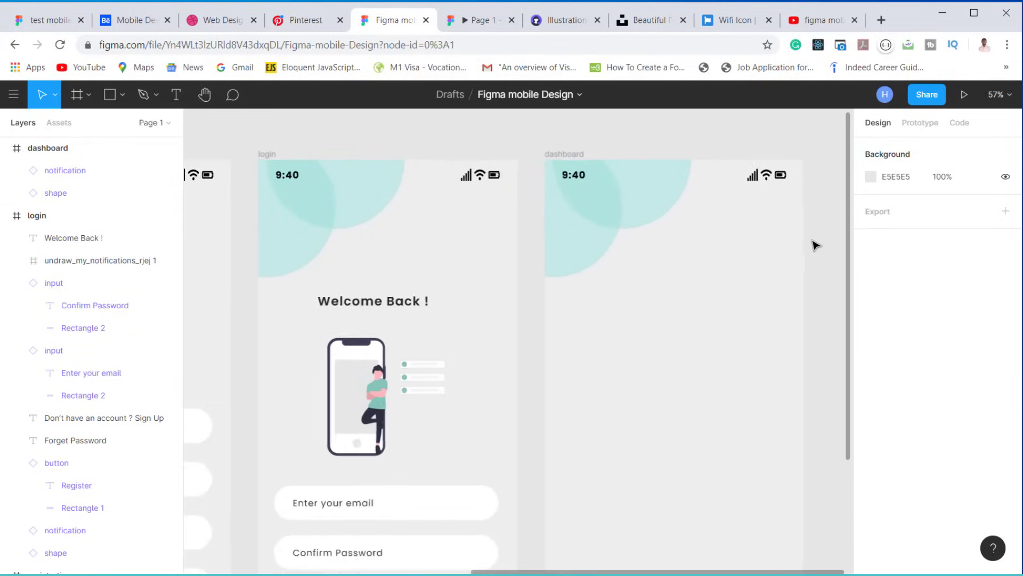
pyautogui.keyDown('ctrl'); pyautogui.scroll(-5, 760, 247); pyautogui.keyUp('ctrl')
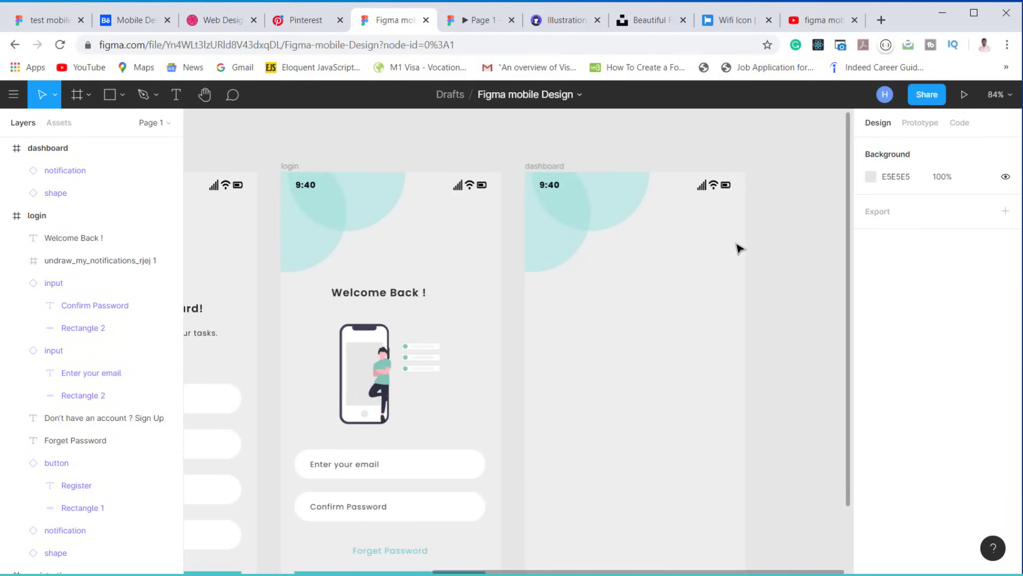
pyautogui.keyDown('ctrl'); pyautogui.scroll(1, 746, 268); pyautogui.keyUp('ctrl')
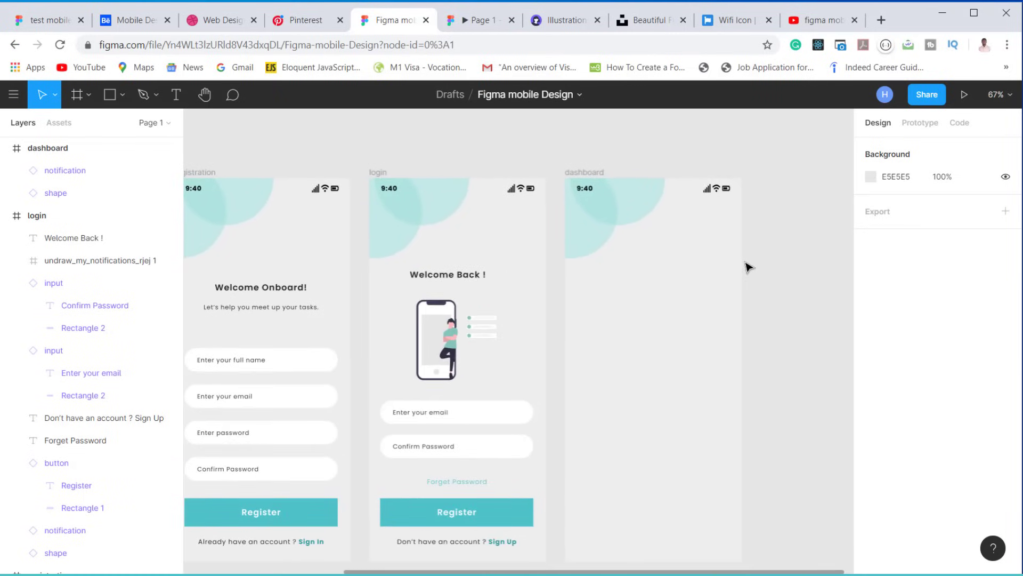
pyautogui.scroll(-1, 750, 268)
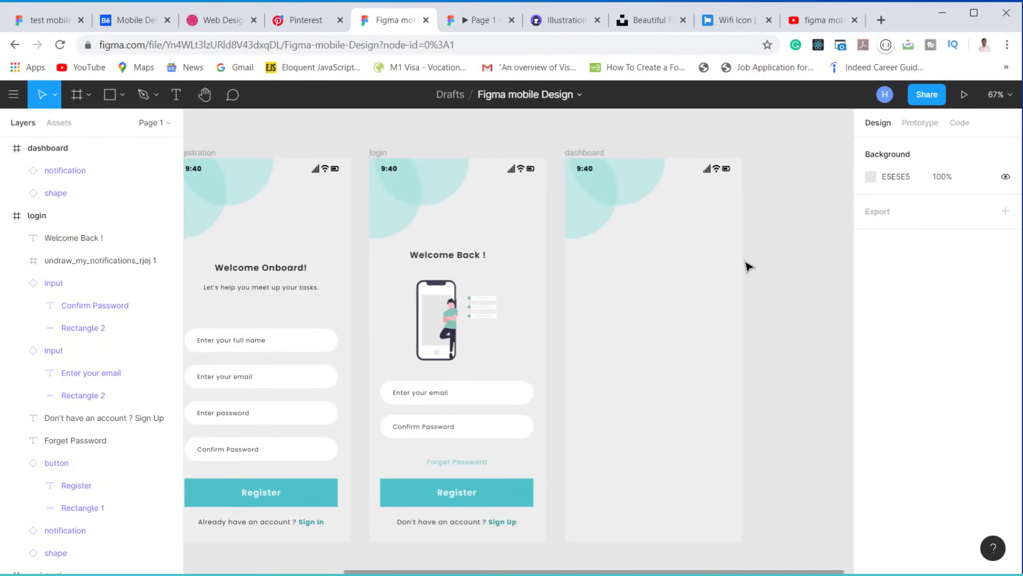
pyautogui.click(108, 95)
pyautogui.moveTo(566, 164); pyautogui.dragTo(740, 302)
# Step: Fill the header rectangle with the Register button's colour 50C2C9 and move it behind the status bar and circle shapes
pyautogui.click(872, 455)
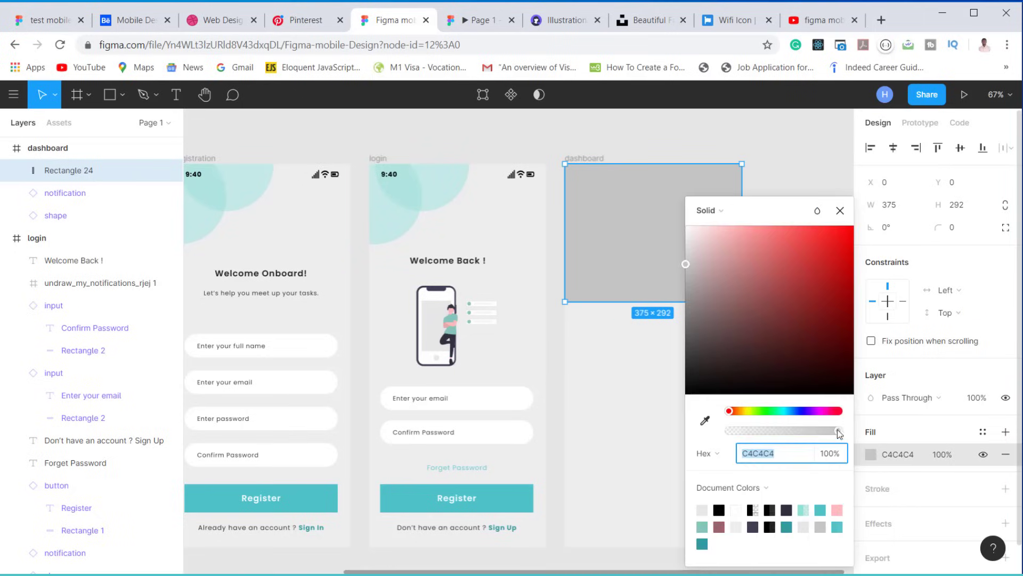
pyautogui.click(706, 421)
pyautogui.click(523, 486)
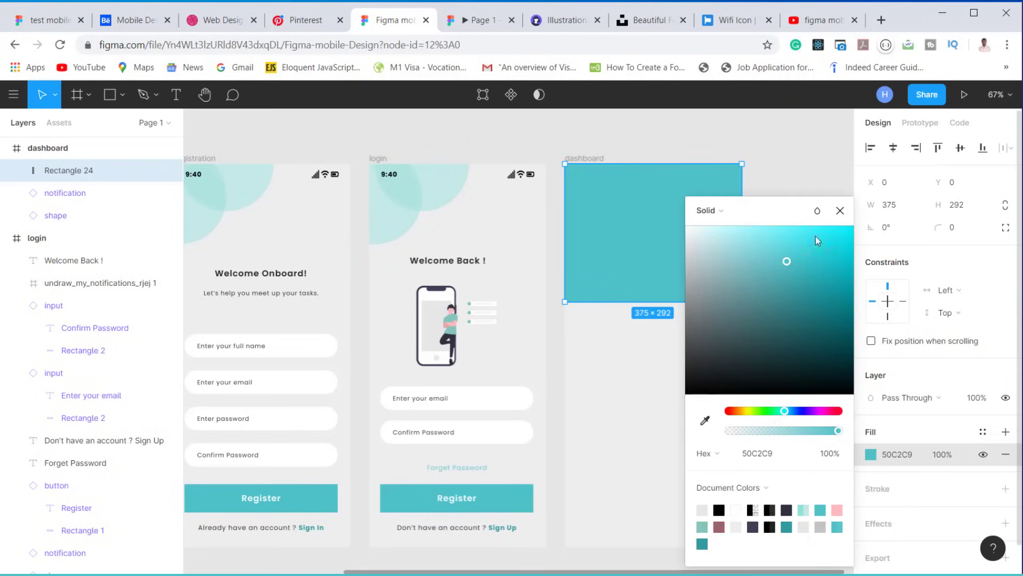
pyautogui.click(840, 212)
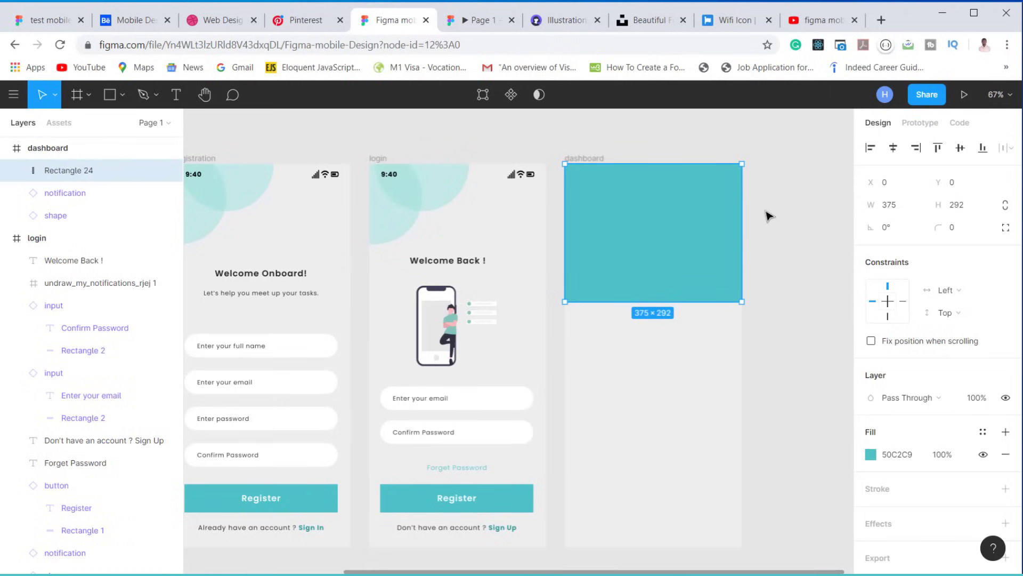
pyautogui.moveTo(86, 174); pyautogui.dragTo(81, 225)
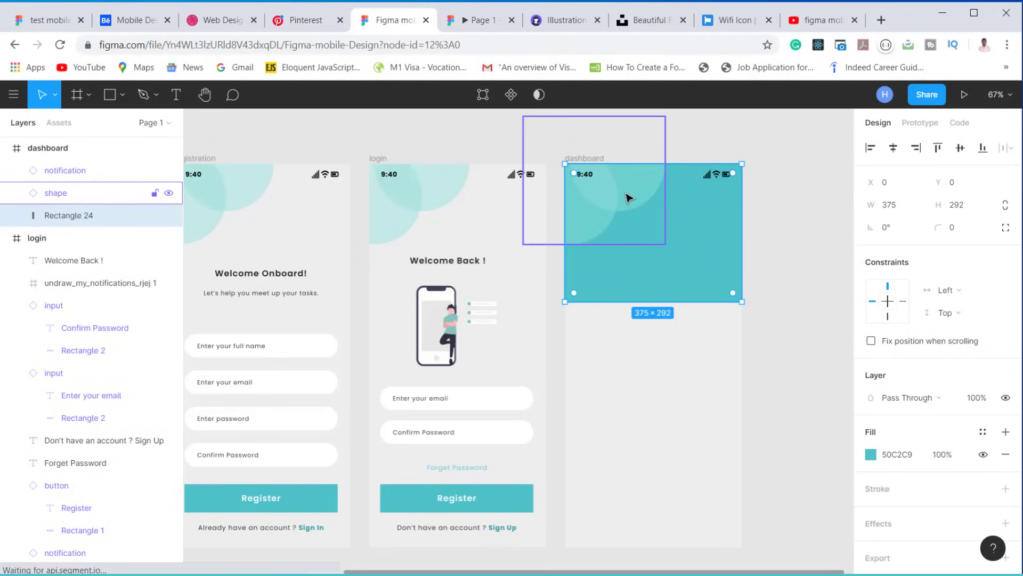
# Step: Lighten the fill of both ellipses in the dashboard's shape instance to D7F9F5
pyautogui.click(150, 196)
pyautogui.click(16, 193)
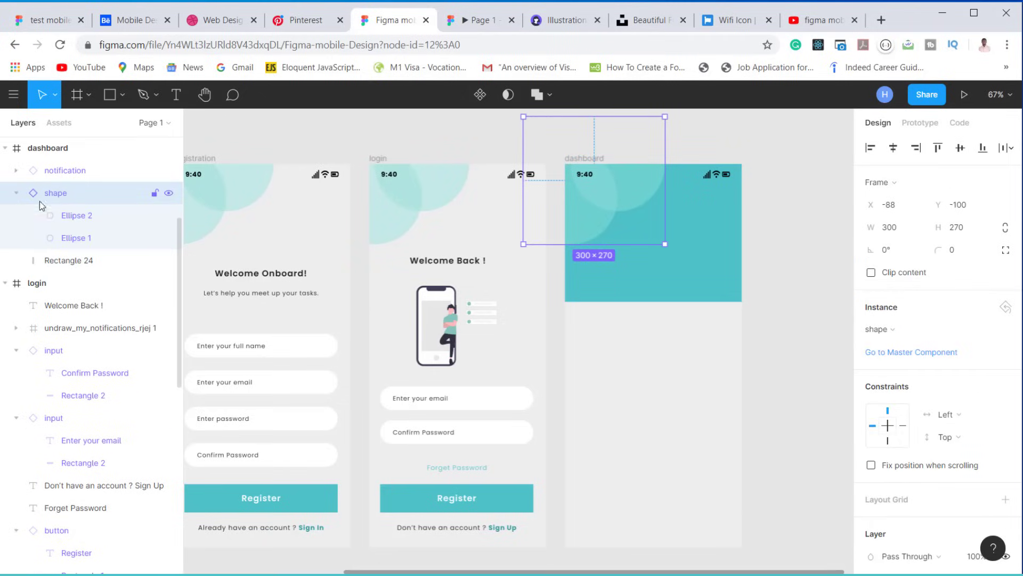
pyautogui.click(68, 215)
pyautogui.keyDown('shift'); pyautogui.click(80, 238); pyautogui.keyUp('shift')
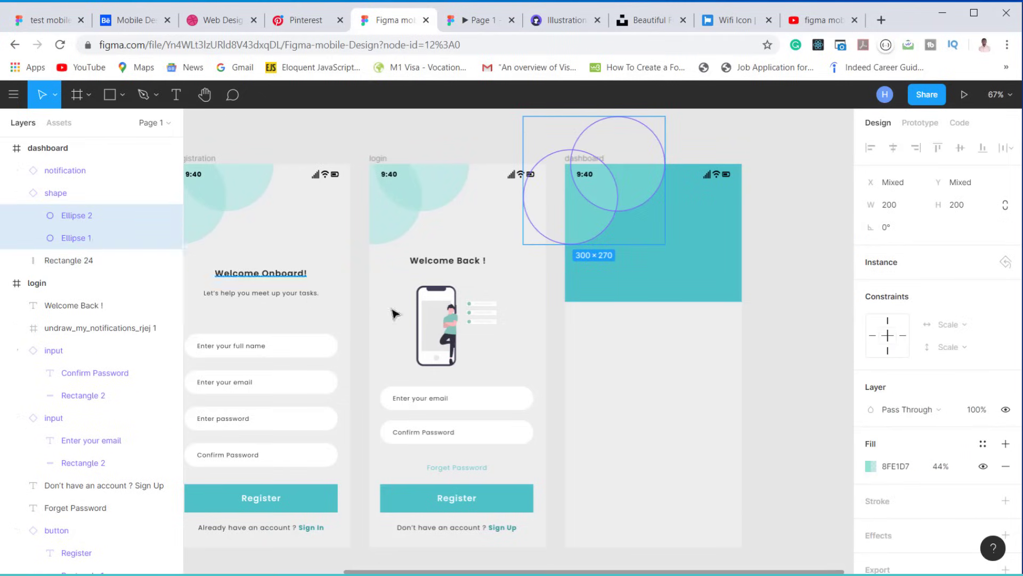
pyautogui.click(869, 466)
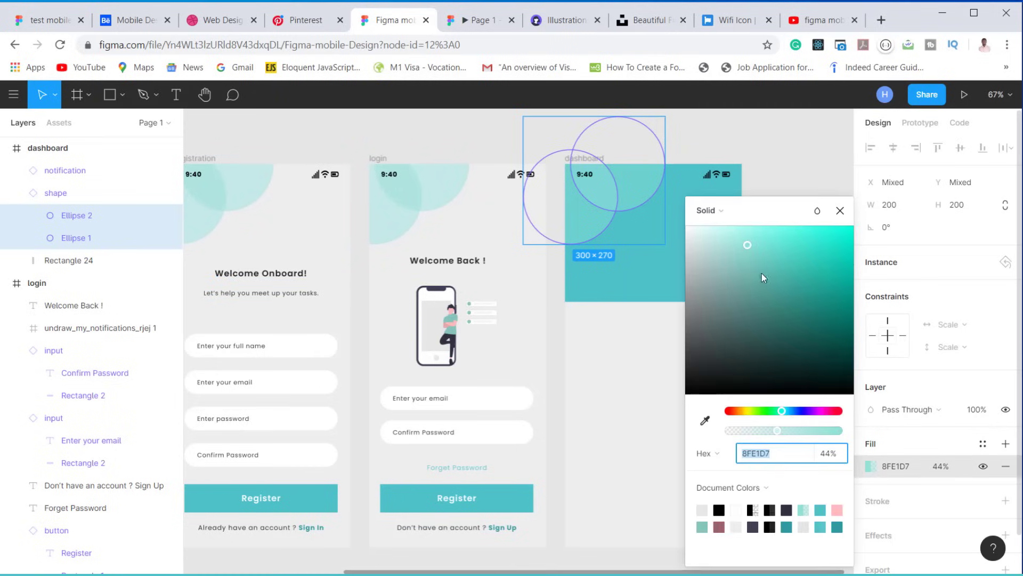
pyautogui.moveTo(748, 247); pyautogui.dragTo(709, 236)
pyautogui.click(839, 211)
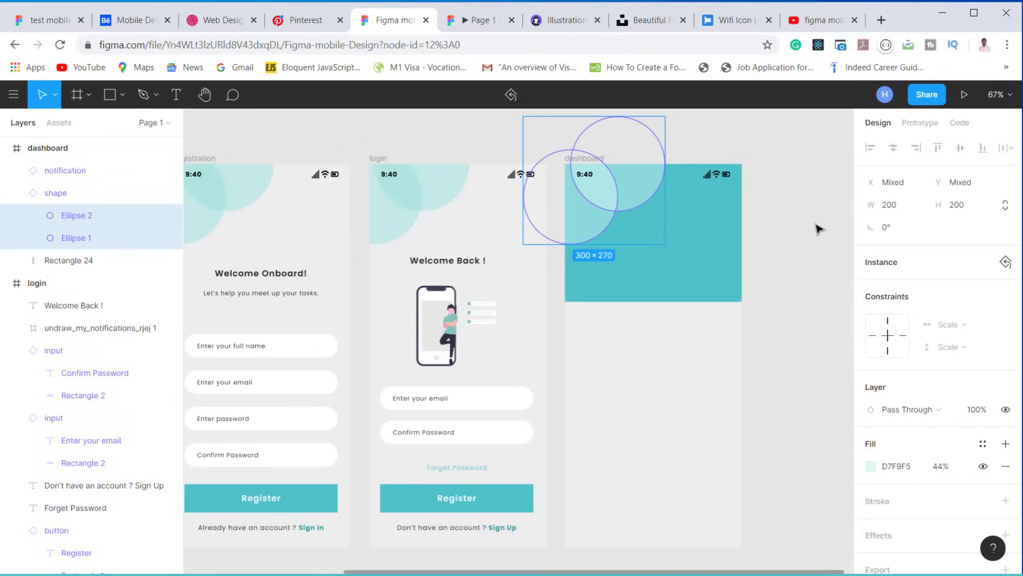
# Step: Draw an ellipse about 115 × 110 in the lower part of the dashboard's teal header
pyautogui.click(122, 100)
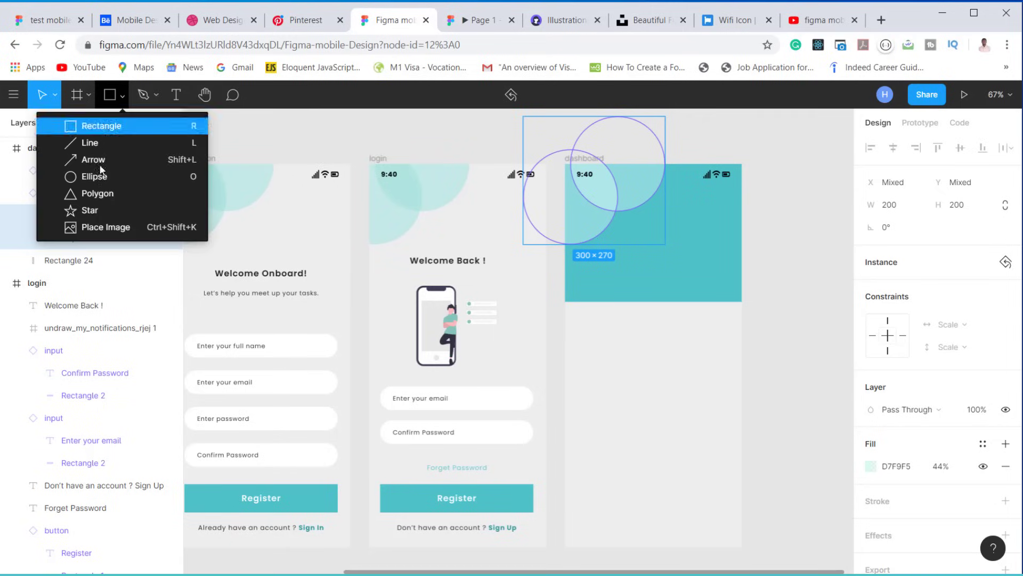
pyautogui.click(101, 171)
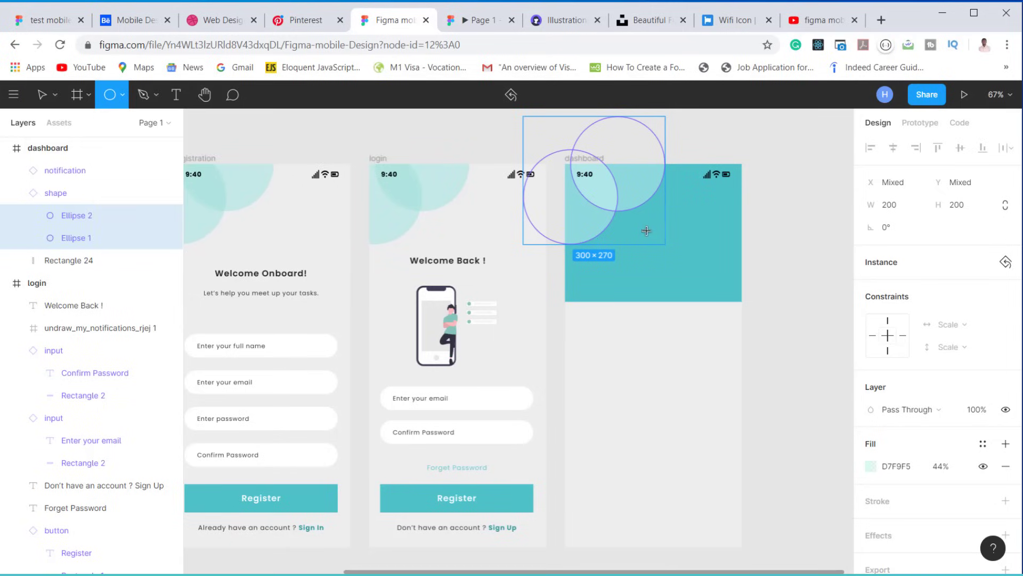
pyautogui.moveTo(647, 231); pyautogui.dragTo(700, 280)
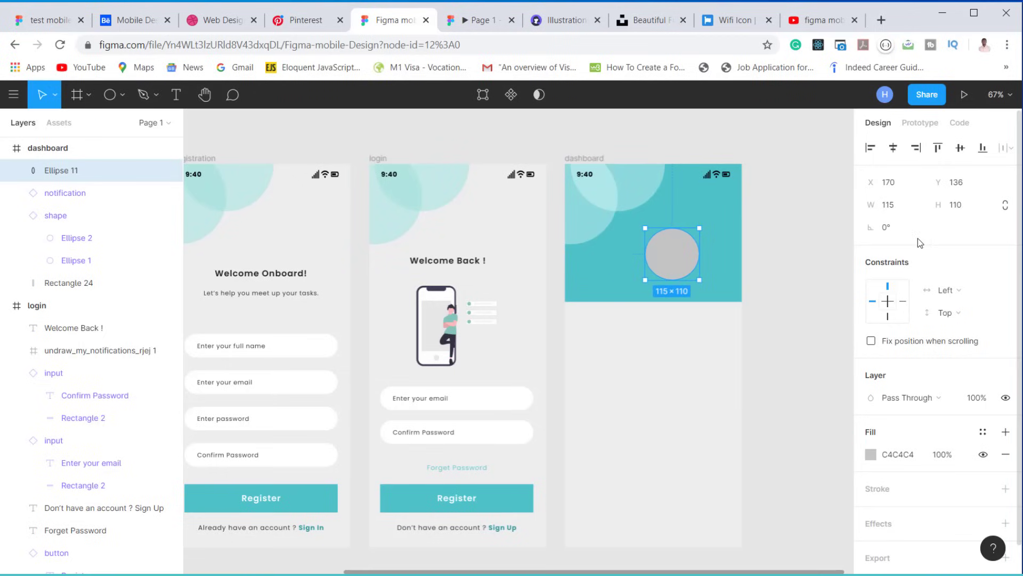
# Step: Set the new ellipse's size to 100 × 100 and move it to the header's horizontal centre, at X 138, Y 120
pyautogui.click(908, 208)
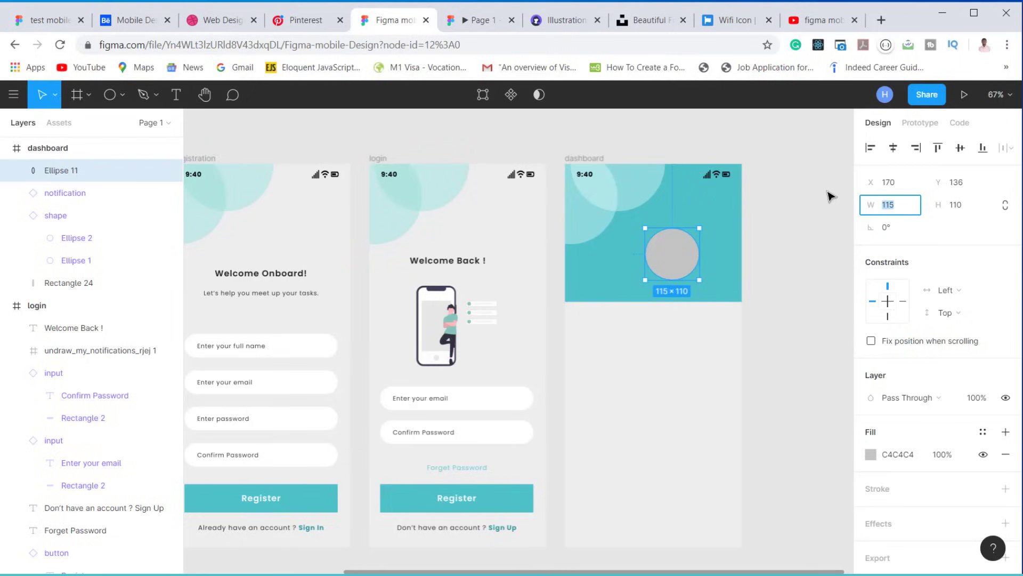
pyautogui.write('1')
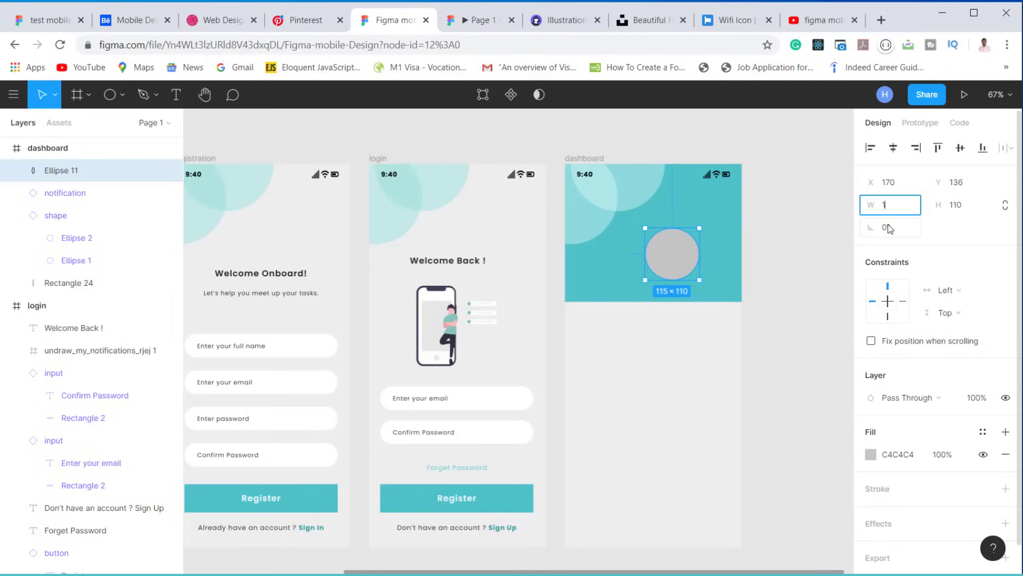
pyautogui.write('00')
pyautogui.click(968, 212)
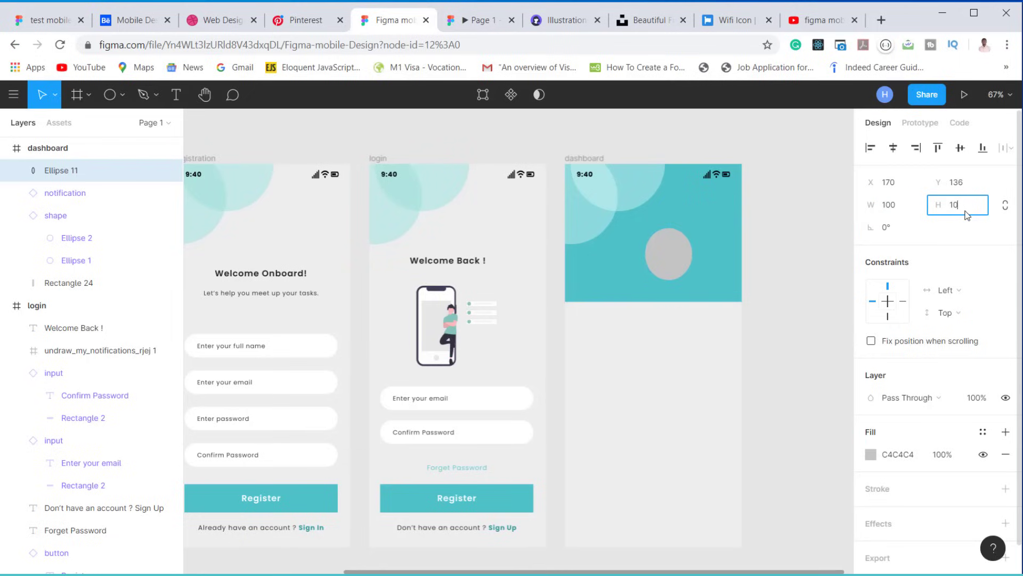
pyautogui.write('0')
pyautogui.press('Return')
pyautogui.moveTo(673, 266); pyautogui.dragTo(664, 254)
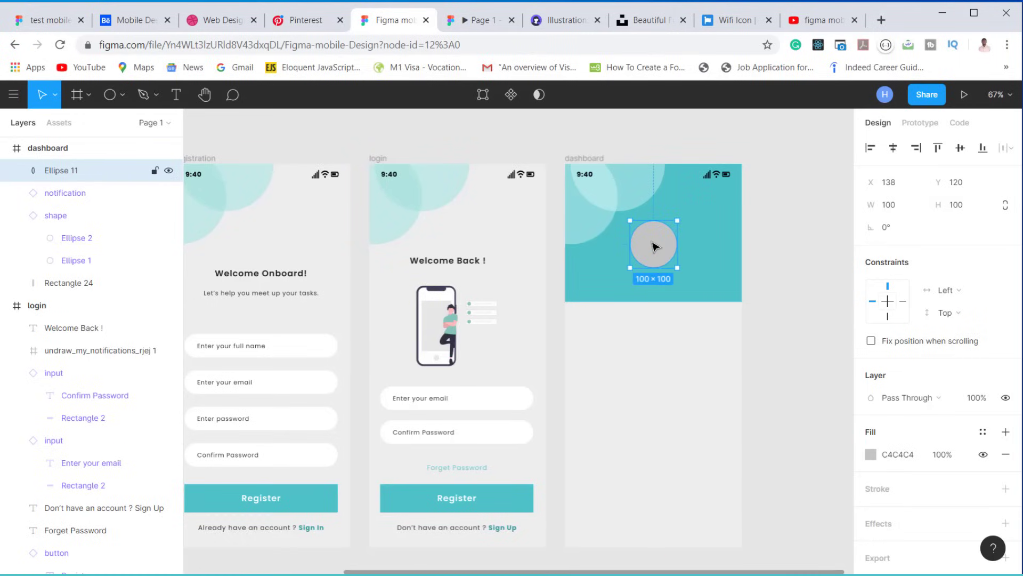
# Step: Switch to the Unsplash website, browse its photos and return to the Figma design file
pyautogui.click(644, 27)
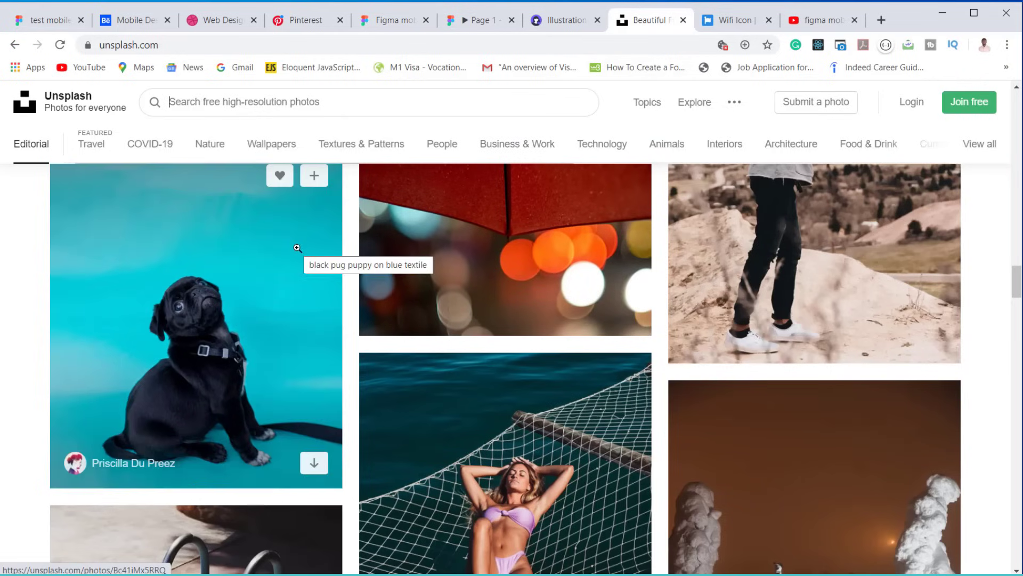
pyautogui.scroll(-3, 298, 255)
pyautogui.scroll(-3, 298, 255)
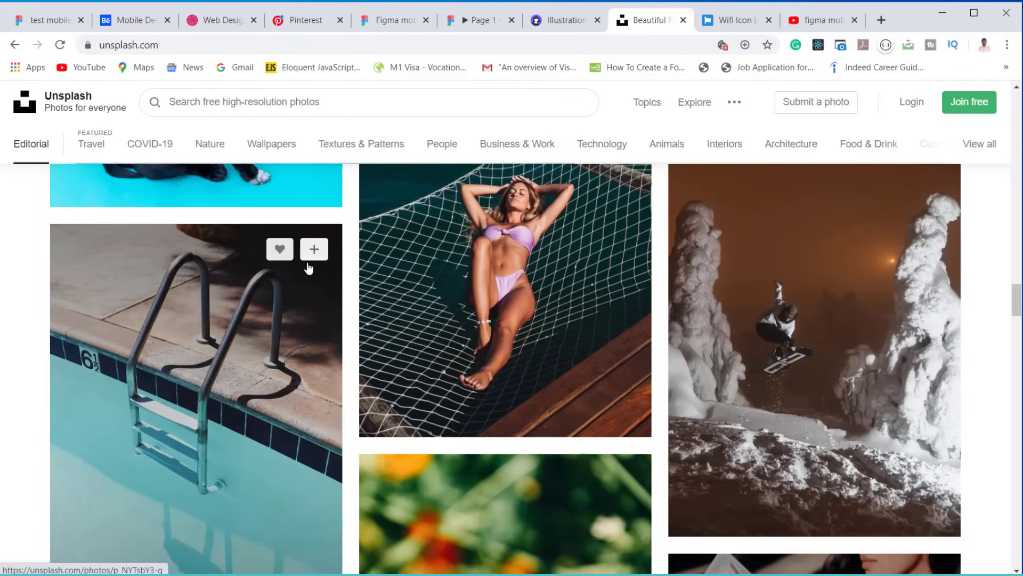
pyautogui.scroll(-10, 310, 260)
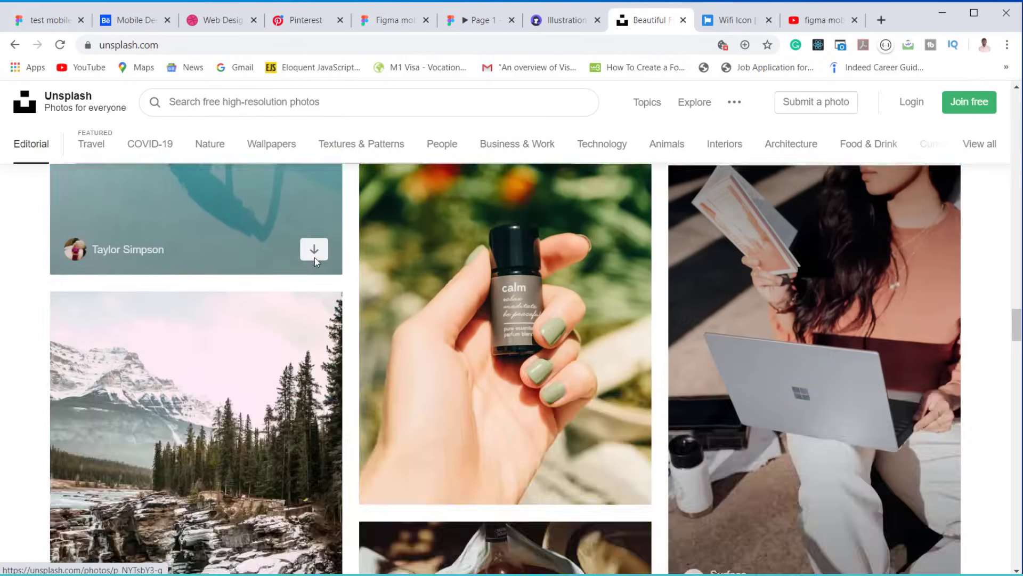
pyautogui.scroll(-6, 316, 258)
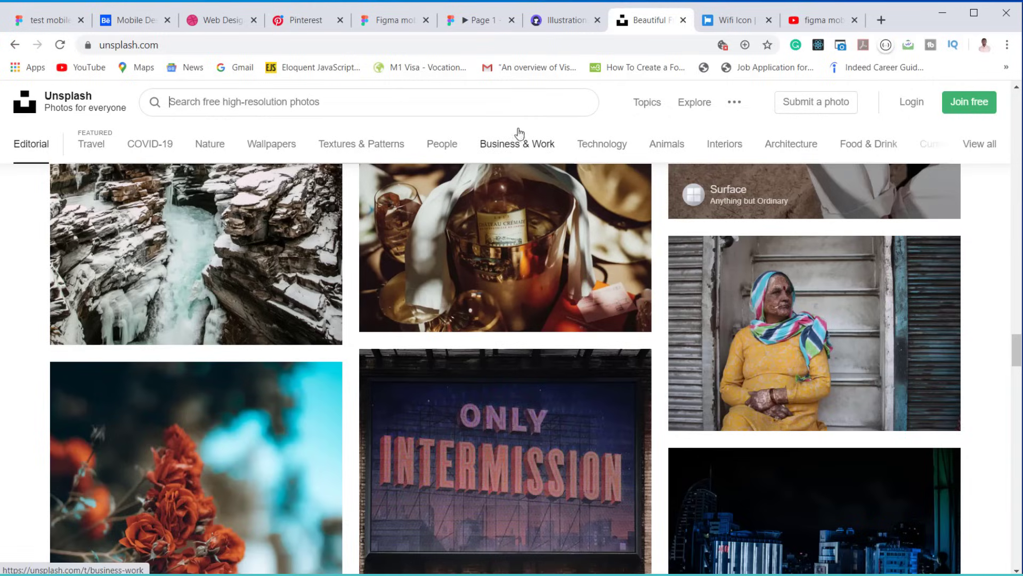
pyautogui.click(413, 20)
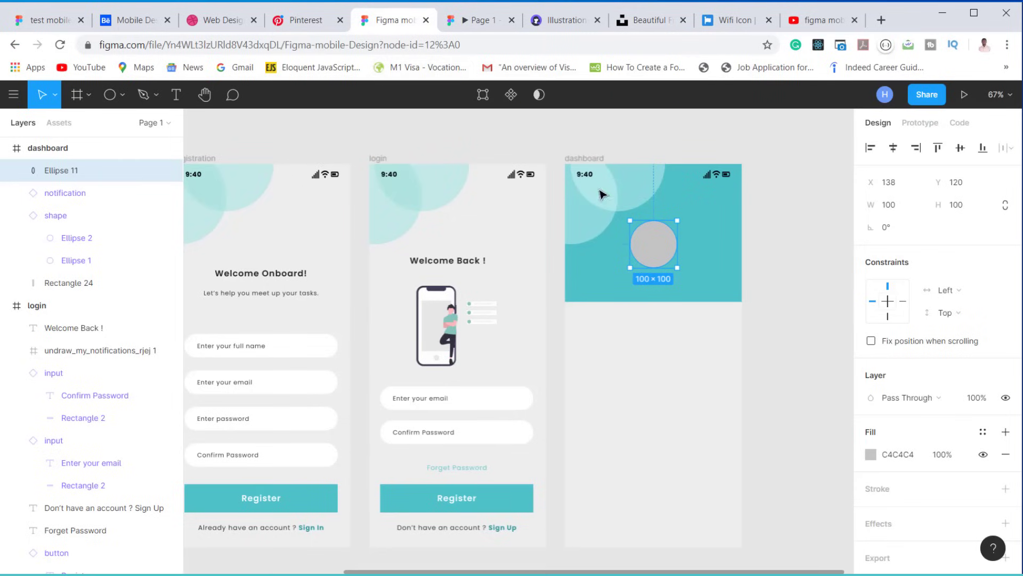
# Step: Run the Unsplash plugin on the header circle and search its photos for "profile"
pyautogui.rightClick(650, 244)
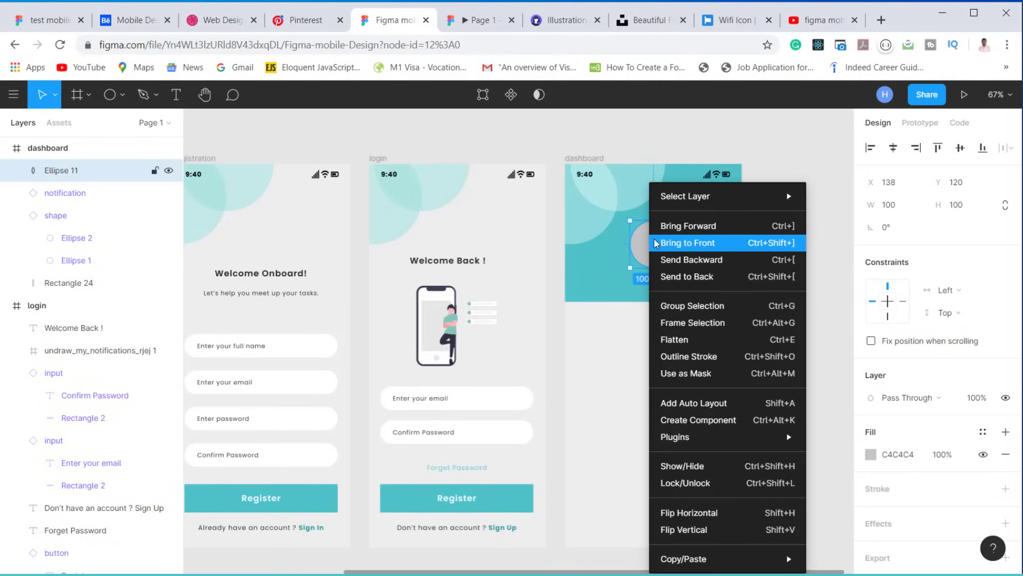
pyautogui.moveTo(689, 440)
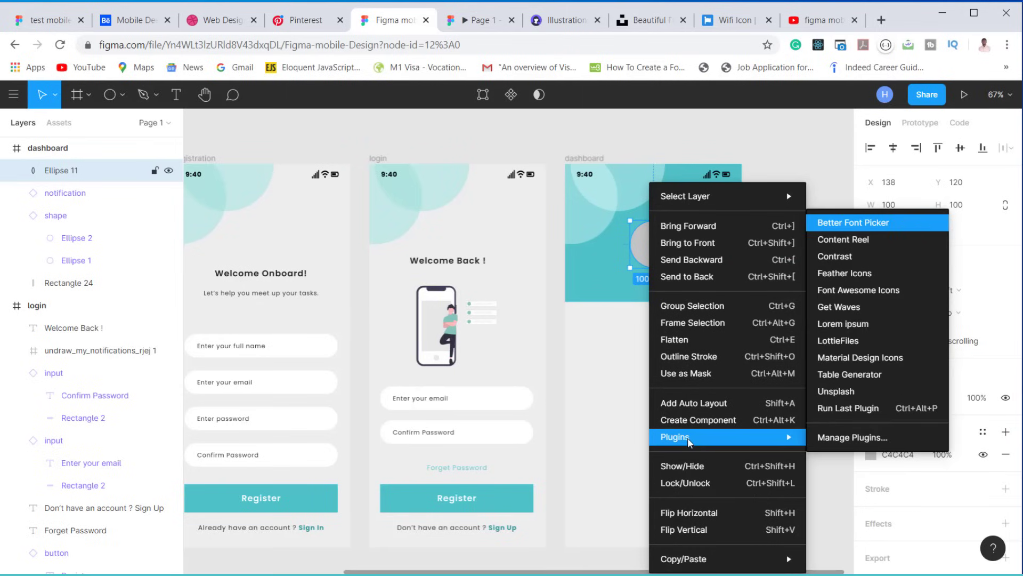
pyautogui.click(838, 392)
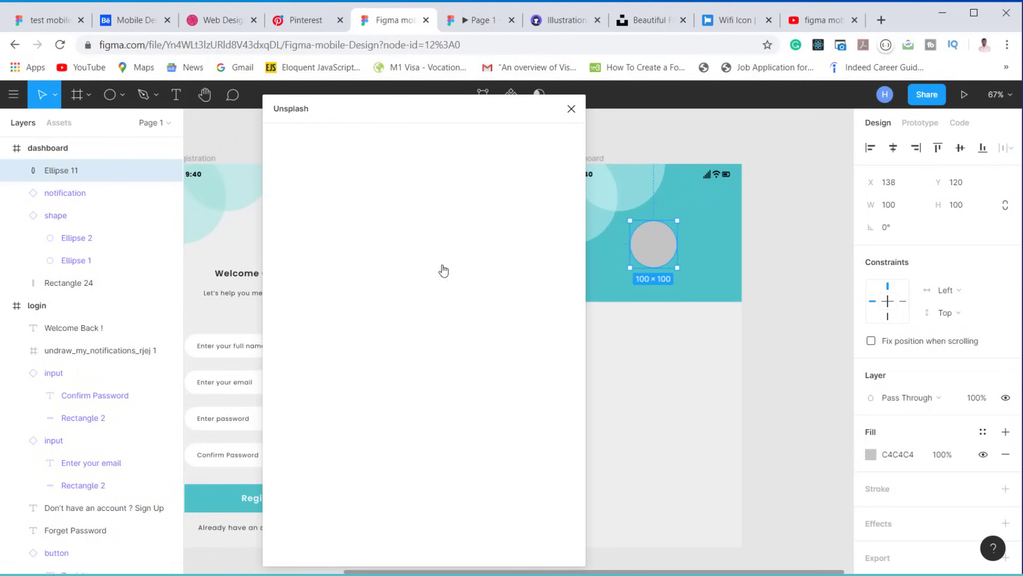
pyautogui.click(356, 137)
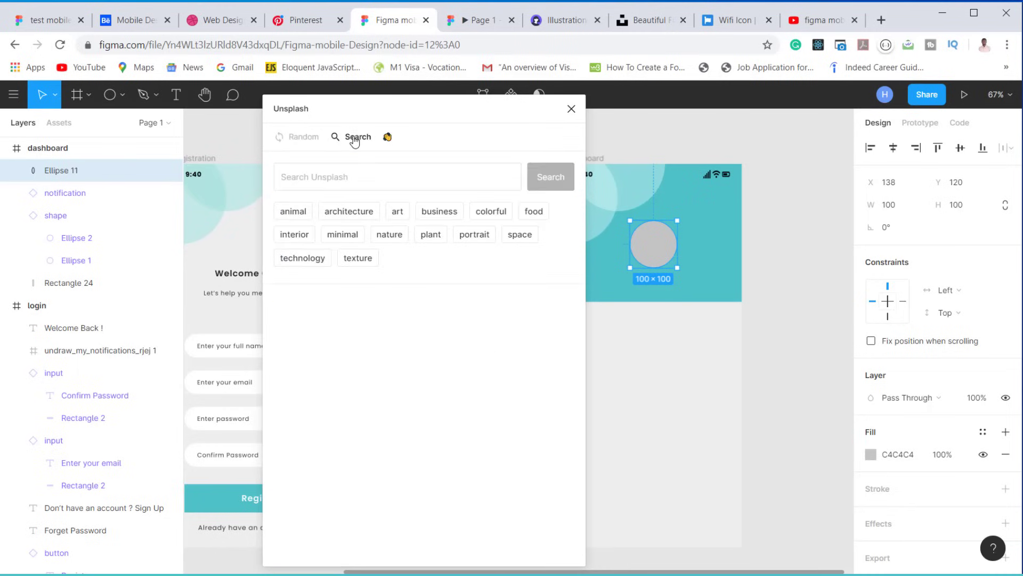
pyautogui.click(345, 174)
pyautogui.write('profile')
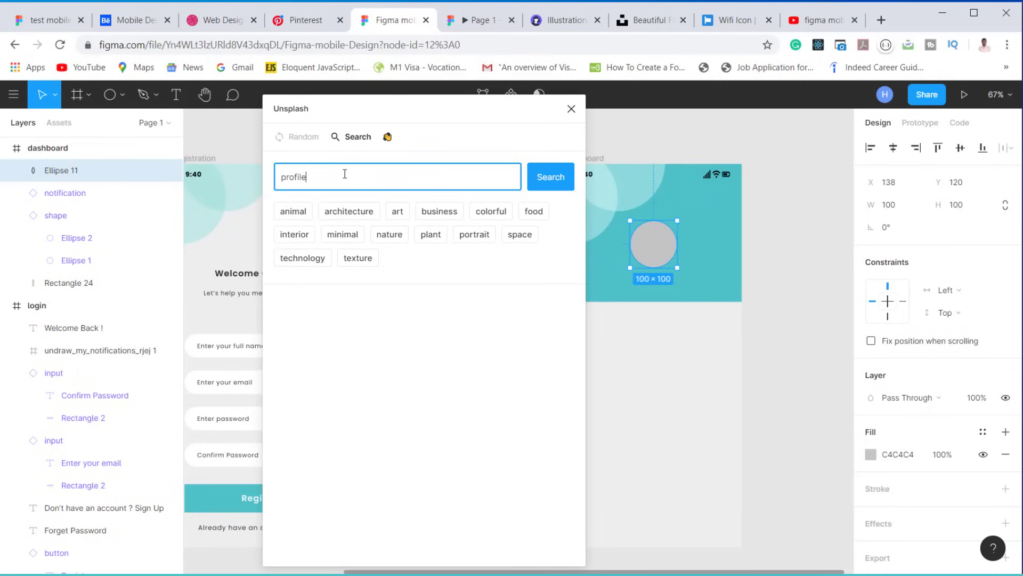
pyautogui.press('Return')
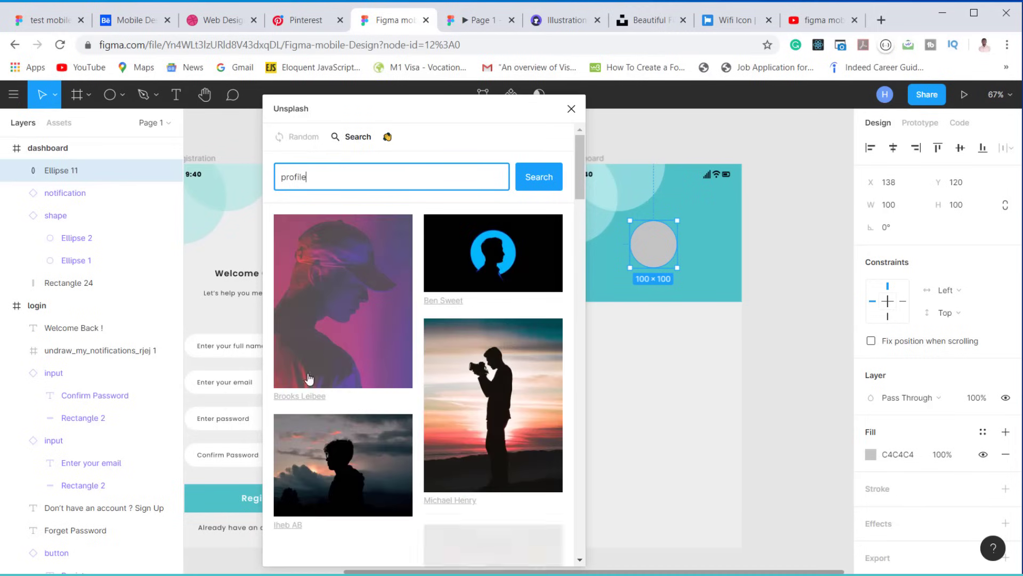
# Step: Fill the header circle with the portrait of the smiling woman in a red top and close the plugin
pyautogui.scroll(-5, 328, 393)
pyautogui.click(328, 392)
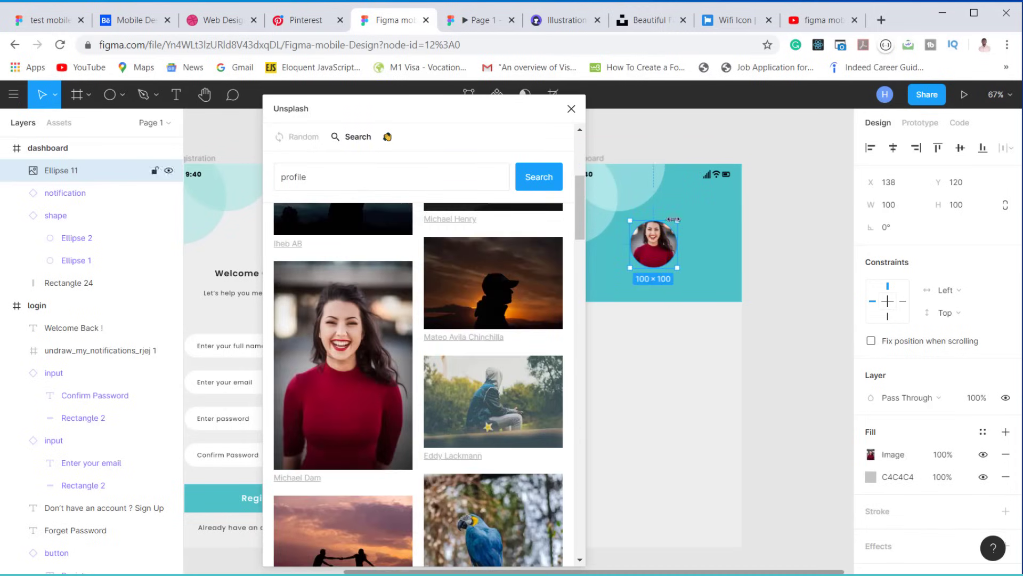
pyautogui.click(571, 108)
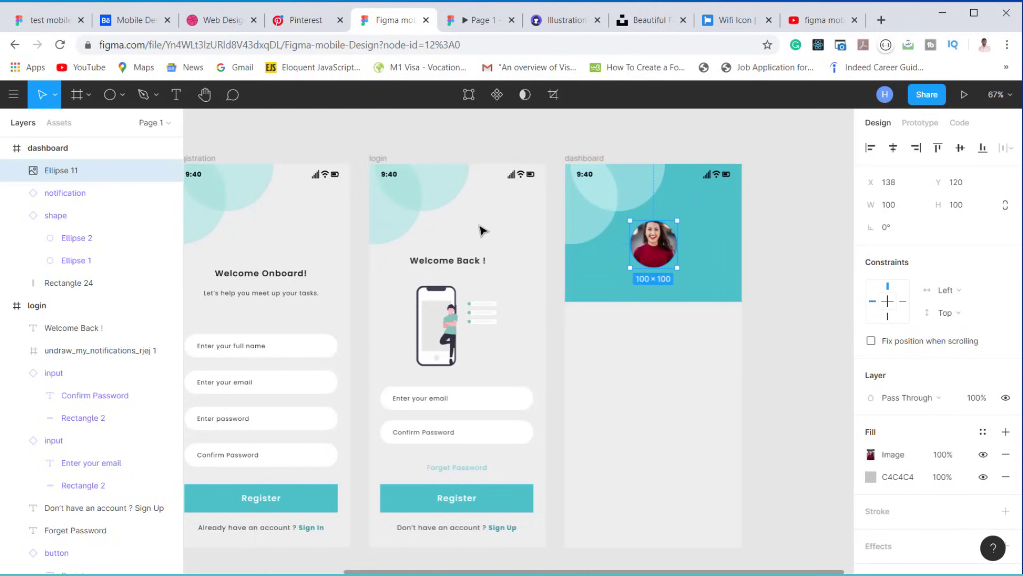
# Step: Duplicate the login screen's heading below the dashboard profile picture and change its text to "Welcome" followed by the person's full name
pyautogui.click(466, 270)
pyautogui.moveTo(466, 270); pyautogui.dragTo(675, 291)
pyautogui.doubleClick(668, 289)
pyautogui.write('W')
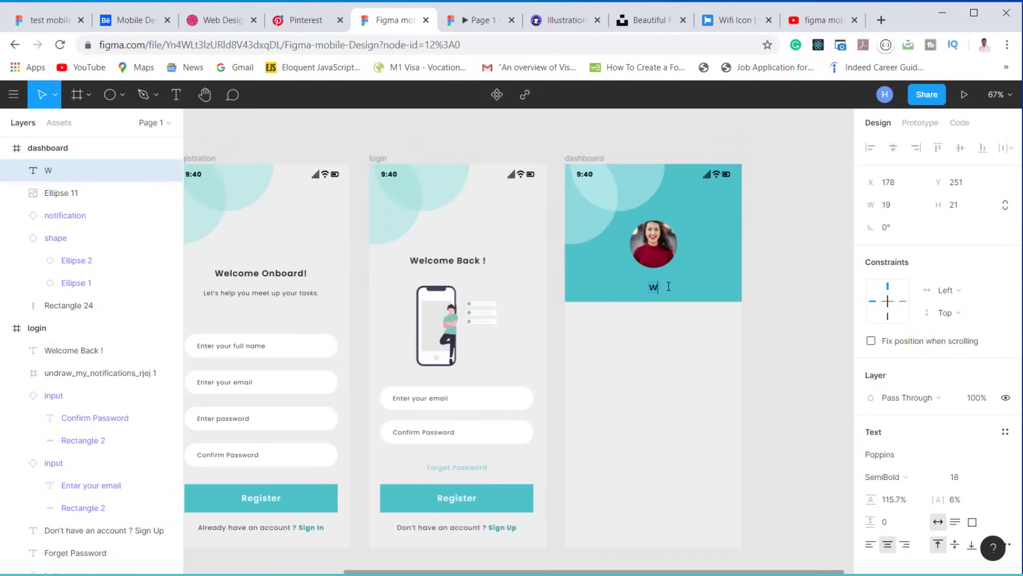
pyautogui.write('elcome Oliva F')
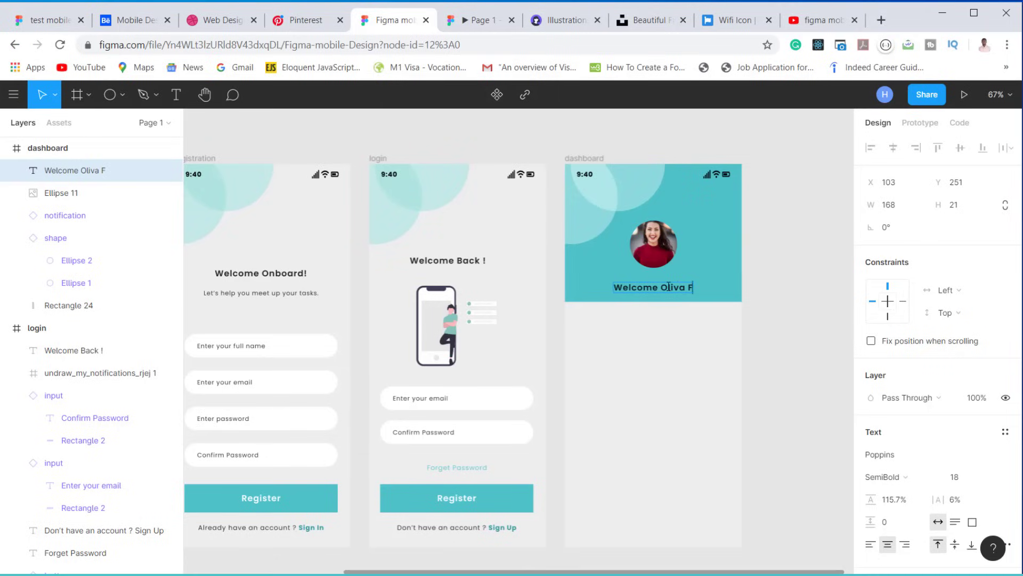
pyautogui.press('BackSpace')
pyautogui.write('Grace')
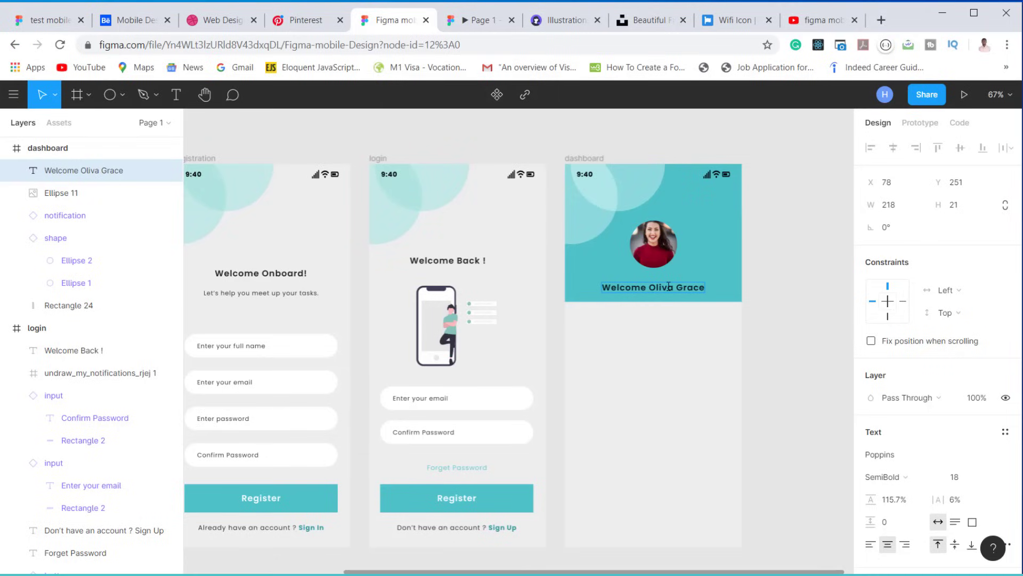
pyautogui.press('Escape')
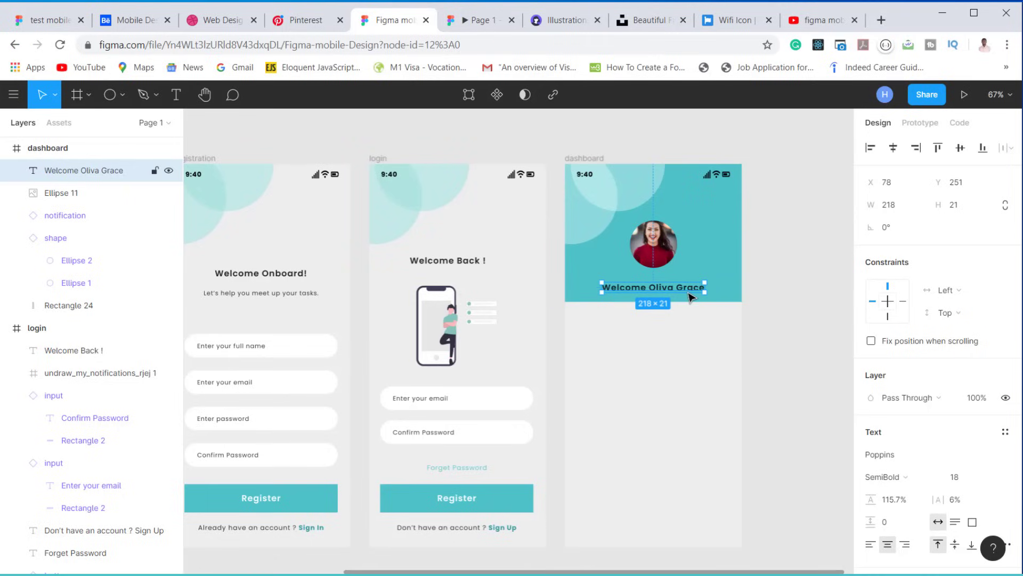
pyautogui.moveTo(684, 291); pyautogui.dragTo(683, 287)
# Step: Change the greeting text's fill colour to white, FFFFFF
pyautogui.scroll(-2, 953, 406)
pyautogui.scroll(-2, 952, 407)
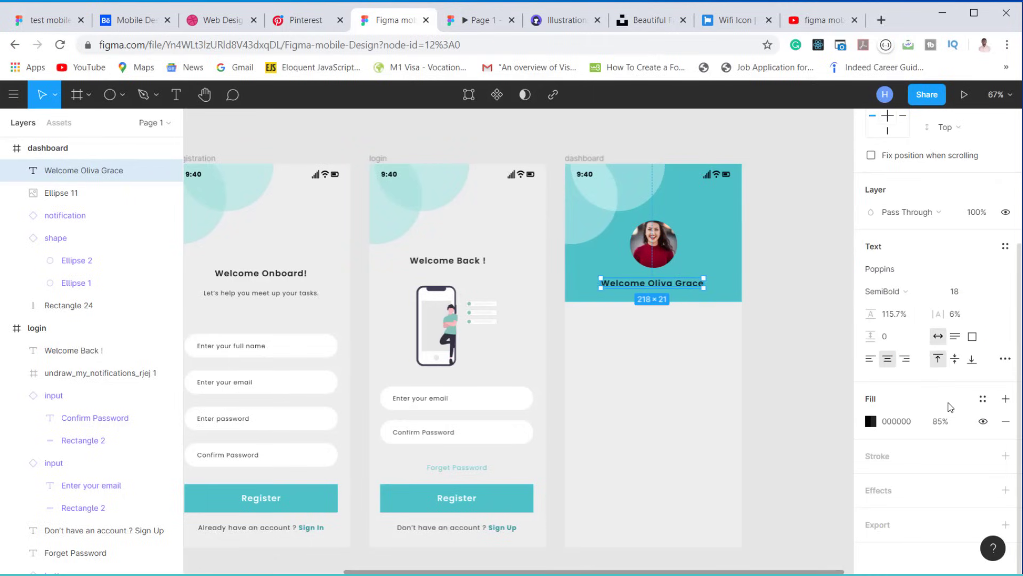
pyautogui.click(871, 422)
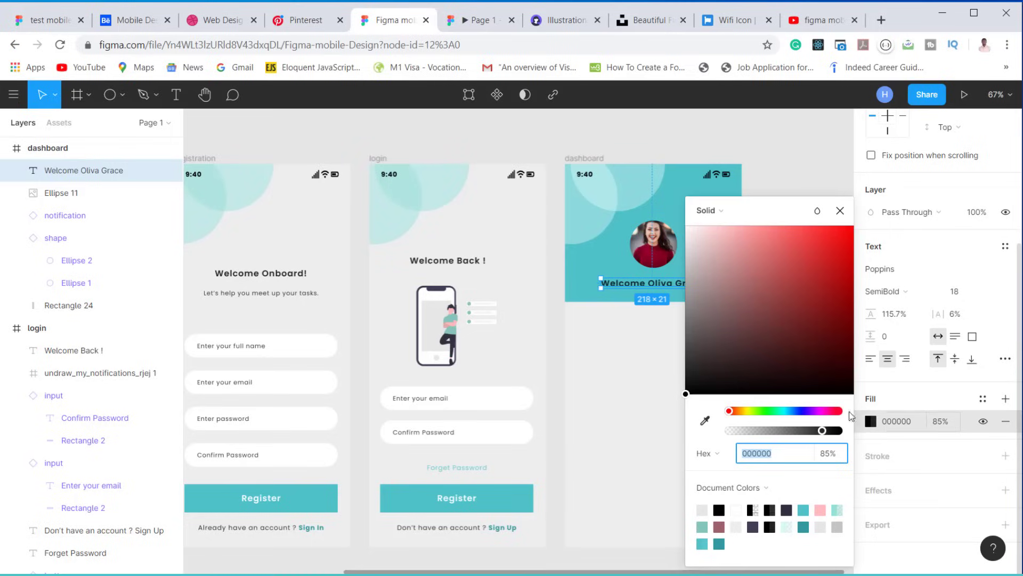
pyautogui.write('C5C5C5')
pyautogui.press('Return')
pyautogui.click(686, 226)
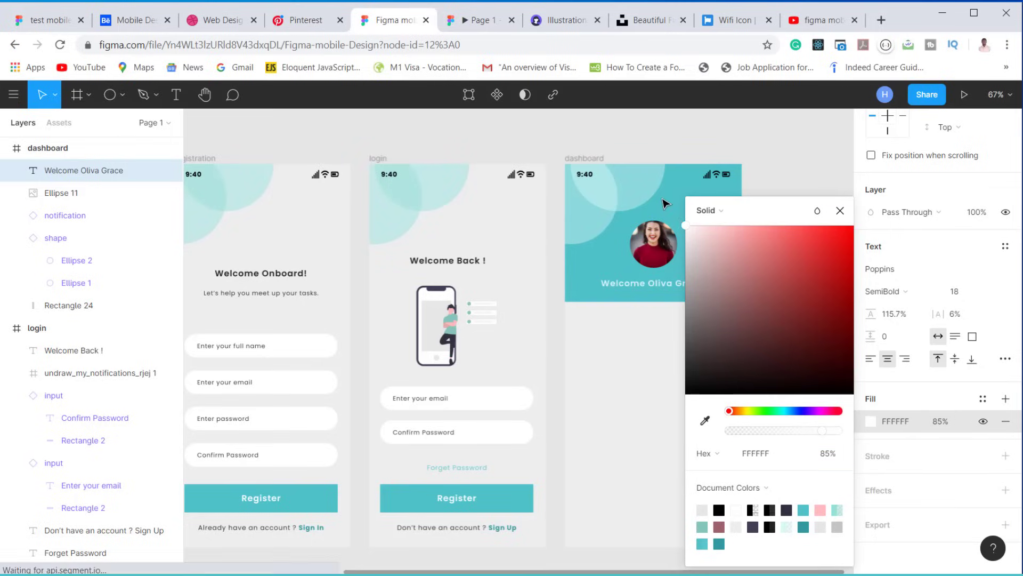
pyautogui.click(840, 212)
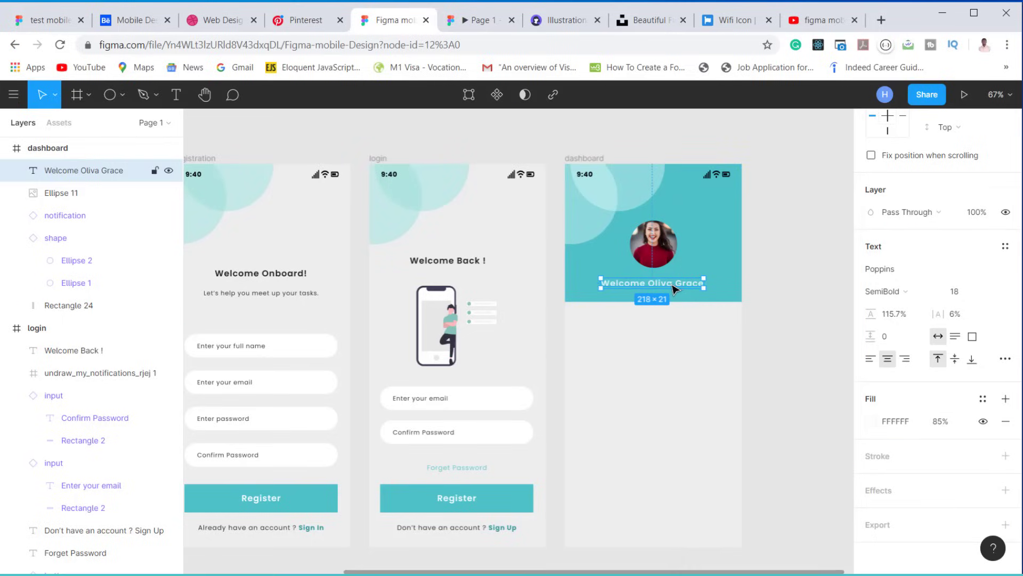
# Step: Draw an ellipse below the dashboard header and set its size to 120 × 120
pyautogui.scroll(-1, 653, 309)
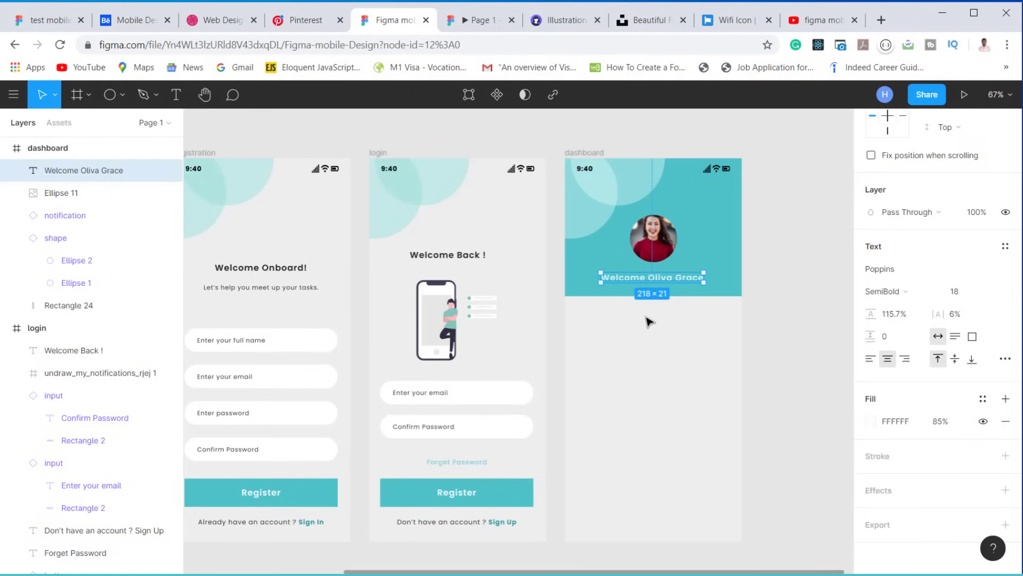
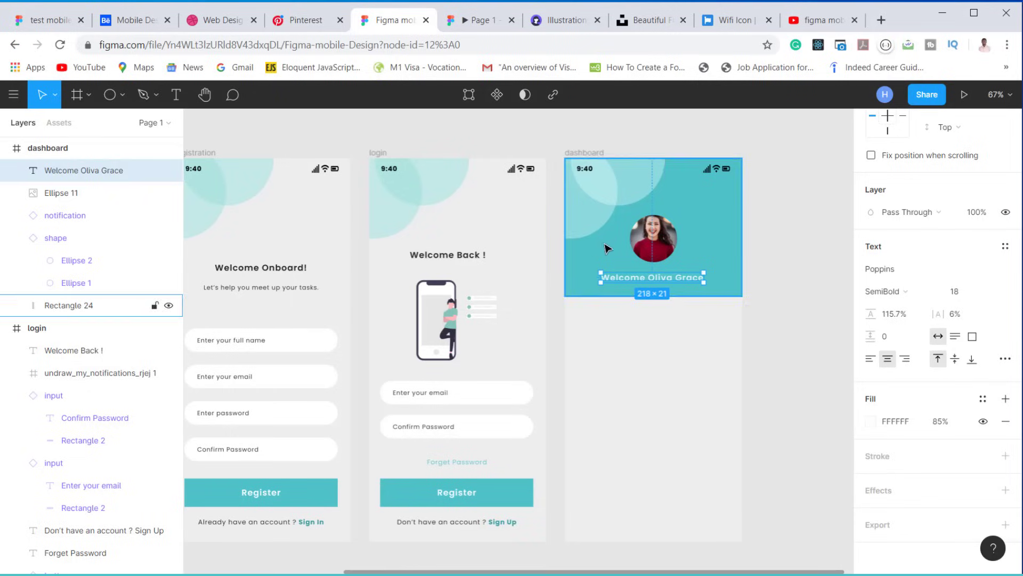
pyautogui.click(110, 94)
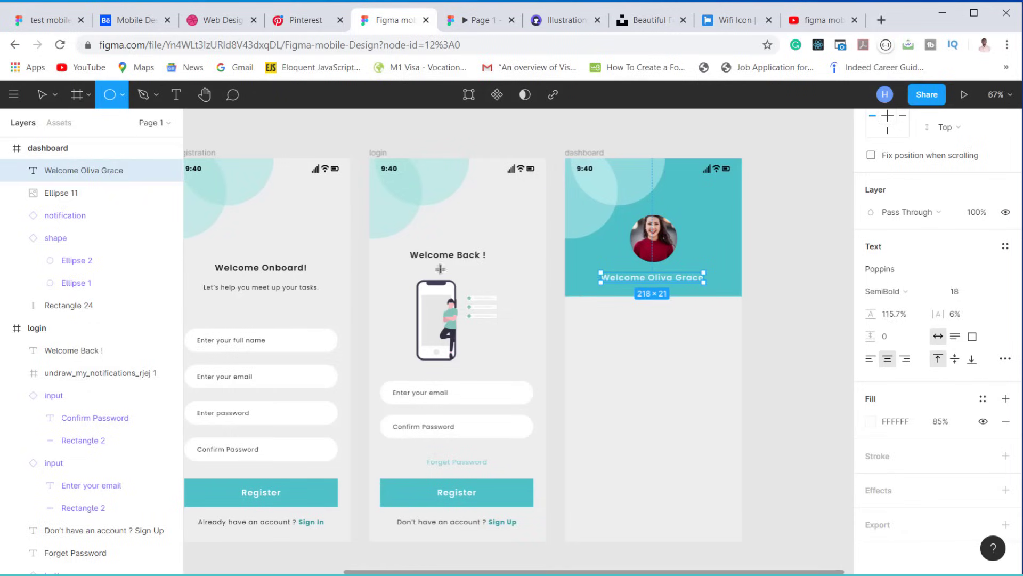
pyautogui.moveTo(627, 324); pyautogui.dragTo(704, 392)
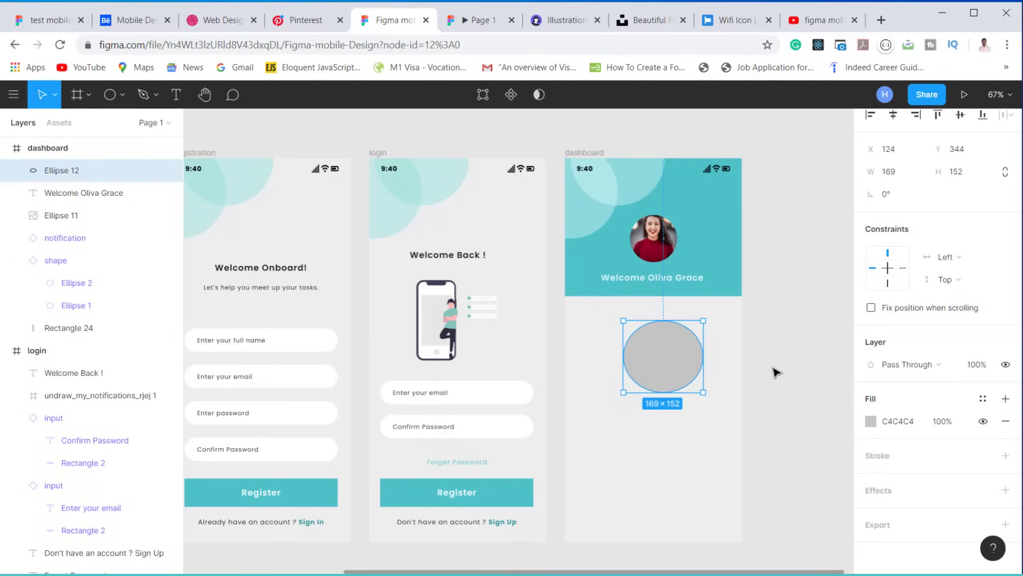
pyautogui.click(901, 176)
pyautogui.write('1')
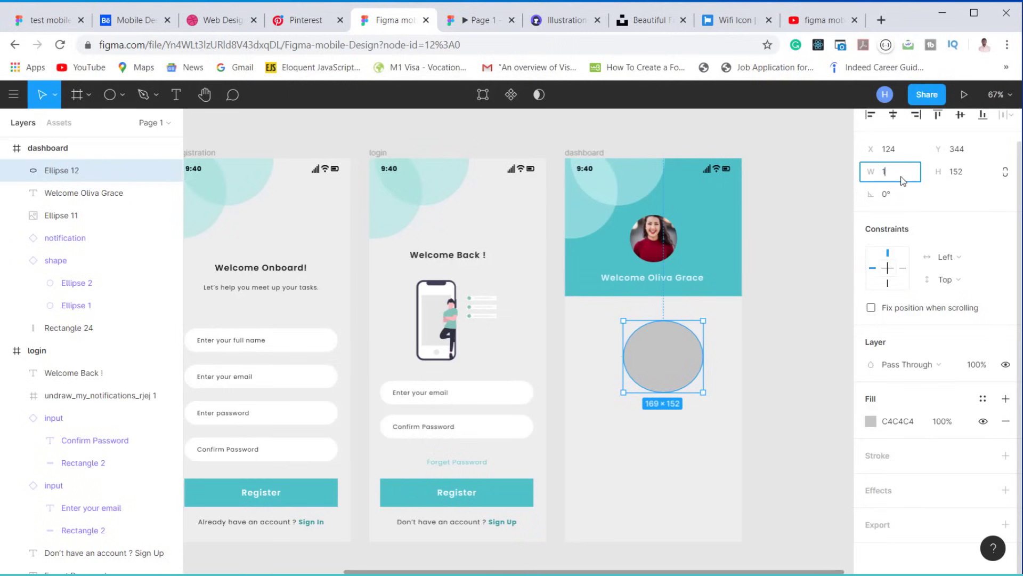
pyautogui.write('20')
pyautogui.click(965, 179)
pyautogui.write('12')
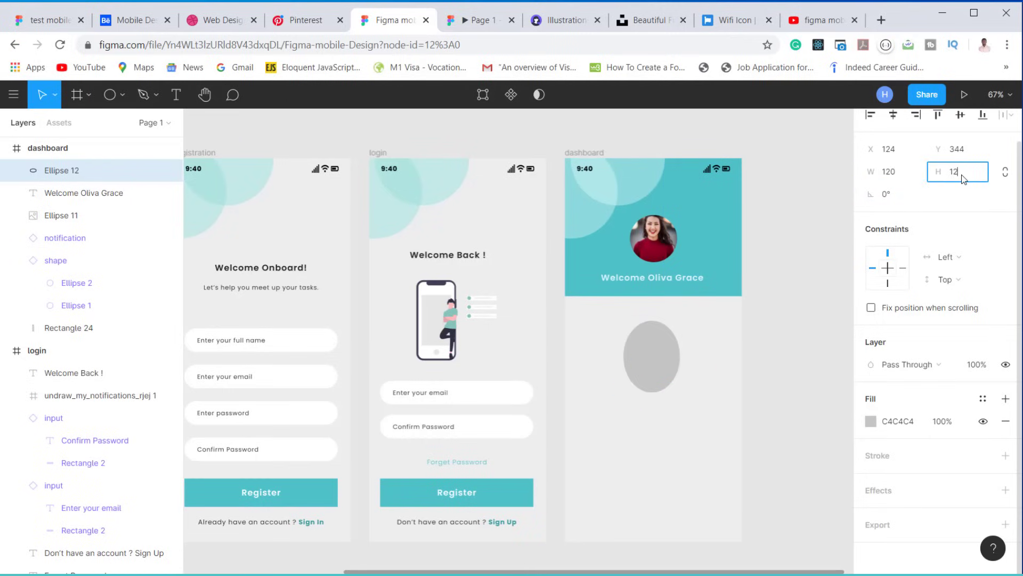
pyautogui.write('0')
pyautogui.press('Return')
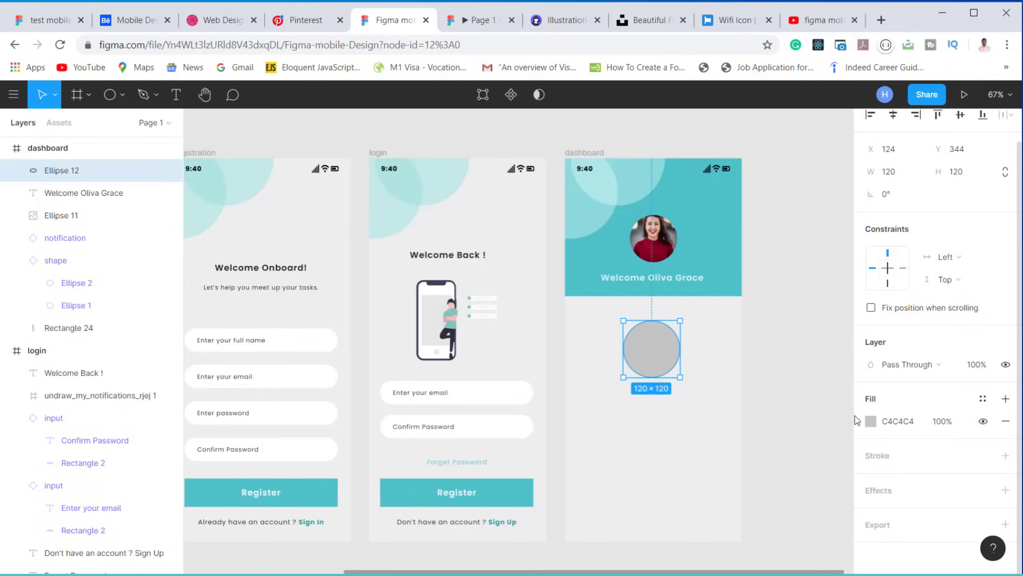
# Step: Sample the header's teal for the new circle's fill and lighten it to the very pale tint F1FDFE
pyautogui.click(871, 421)
pyautogui.click(706, 420)
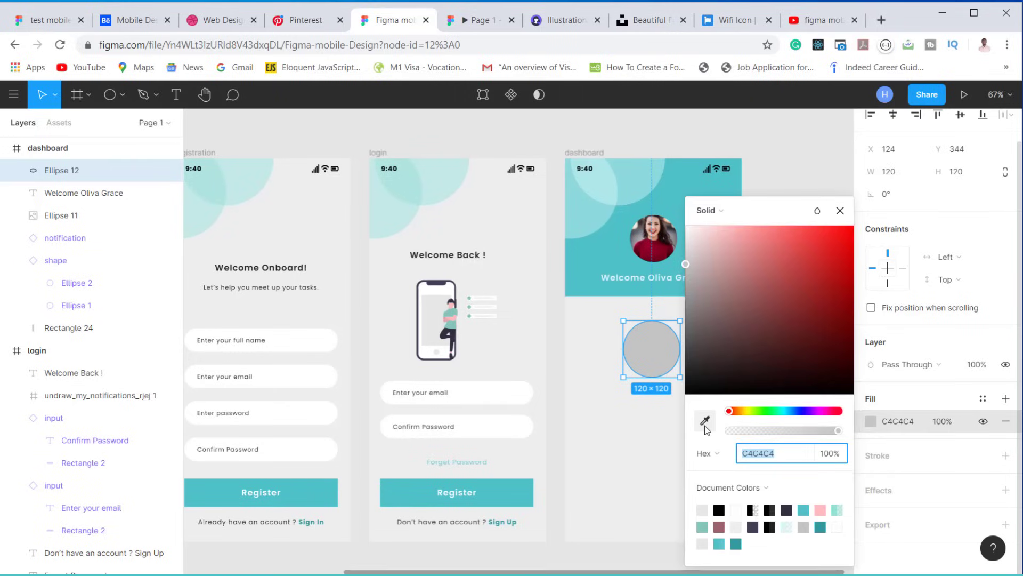
pyautogui.click(622, 251)
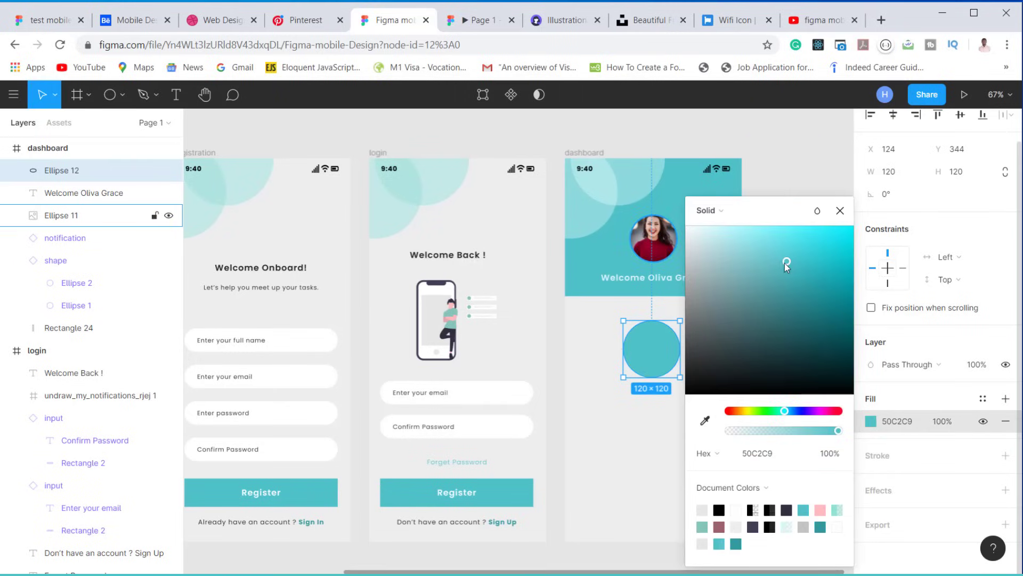
pyautogui.moveTo(786, 262); pyautogui.dragTo(694, 232)
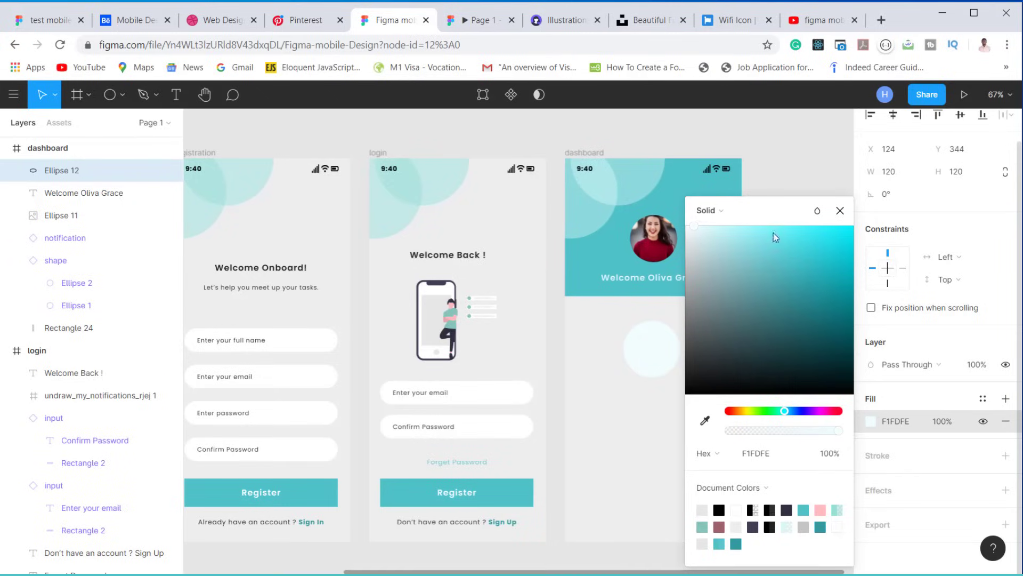
pyautogui.click(841, 211)
# Step: Add a drop shadow to the pale circle and move it to X 118, Y 340
pyautogui.click(1006, 490)
pyautogui.keyDown('ctrl'); pyautogui.scroll(5, 637, 364); pyautogui.keyUp('ctrl')
pyautogui.moveTo(637, 363); pyautogui.dragTo(631, 362)
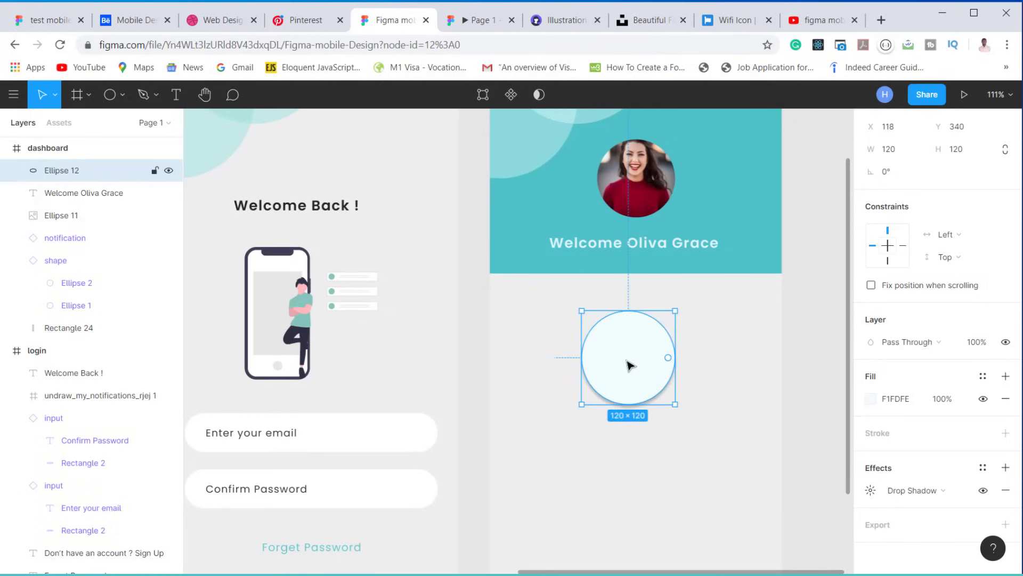
# Step: Draw a small ellipse inside the pale circle, set its width to 10 and move it to X 173, Y 401
pyautogui.click(108, 96)
pyautogui.moveTo(616, 351); pyautogui.dragTo(627, 358)
pyautogui.click(895, 178)
pyautogui.write('1')
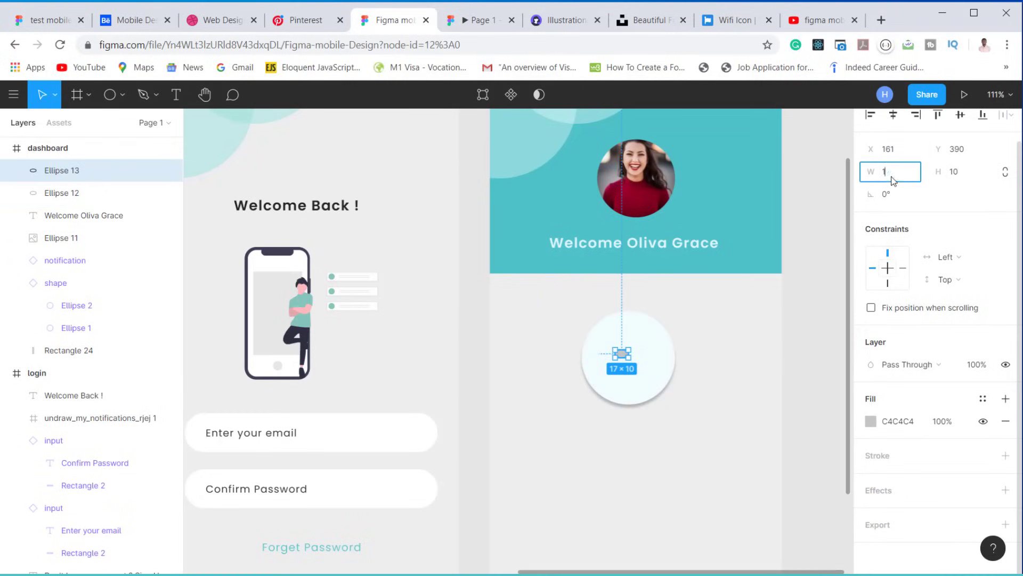
pyautogui.write('0')
pyautogui.press('Return')
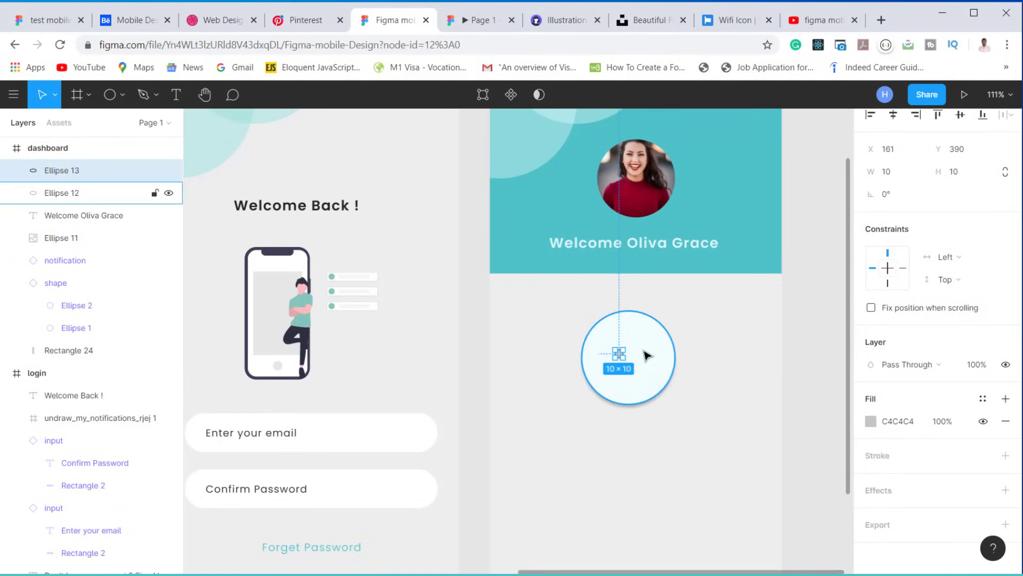
pyautogui.scroll(5, 647, 356)
pyautogui.moveTo(584, 360); pyautogui.dragTo(615, 389)
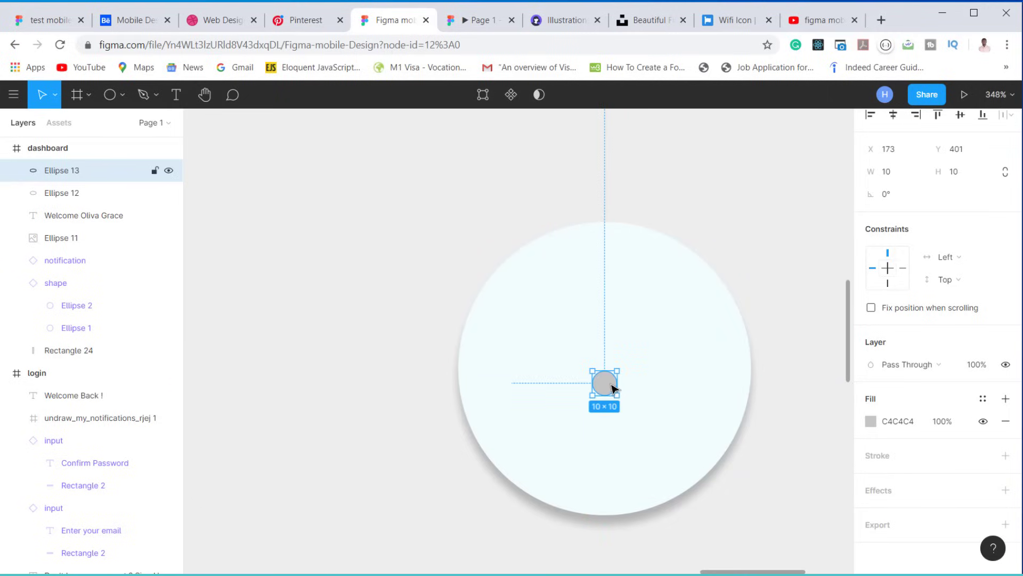
# Step: Fill the small circle with the frame's background grey, EEEEEE, using the eyedropper, and add a drop shadow to it
pyautogui.click(871, 422)
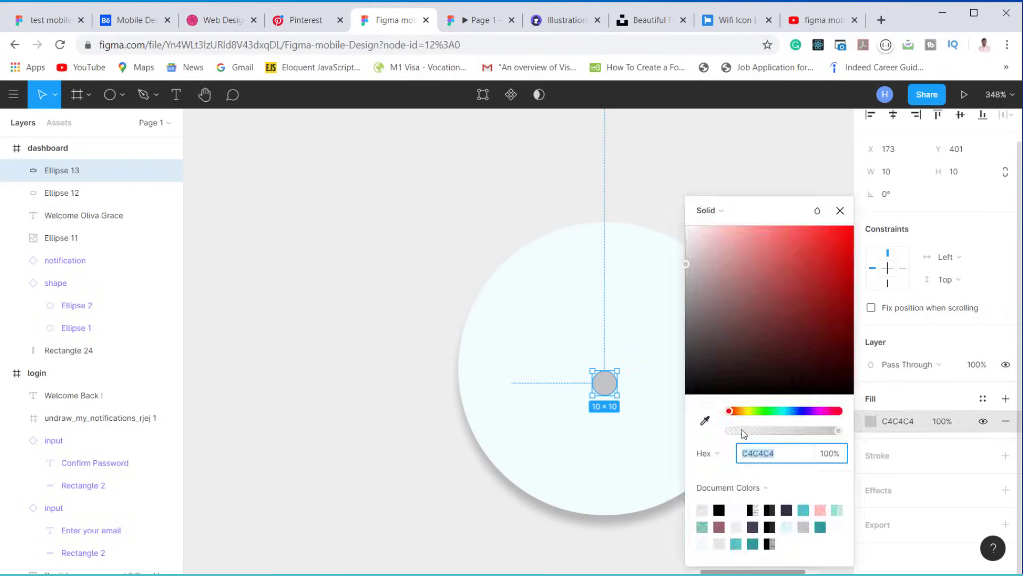
pyautogui.click(705, 420)
pyautogui.click(514, 201)
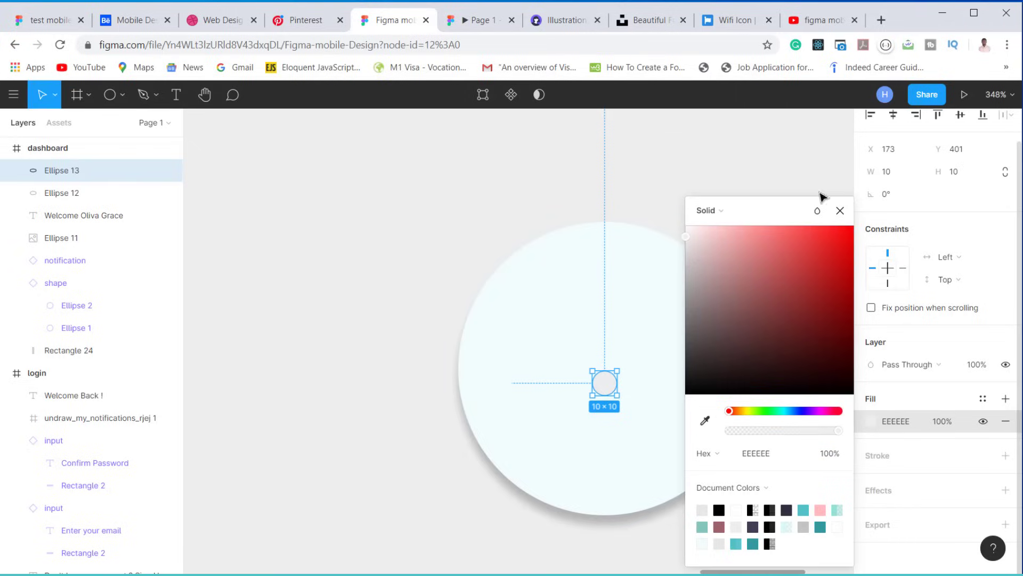
pyautogui.click(841, 210)
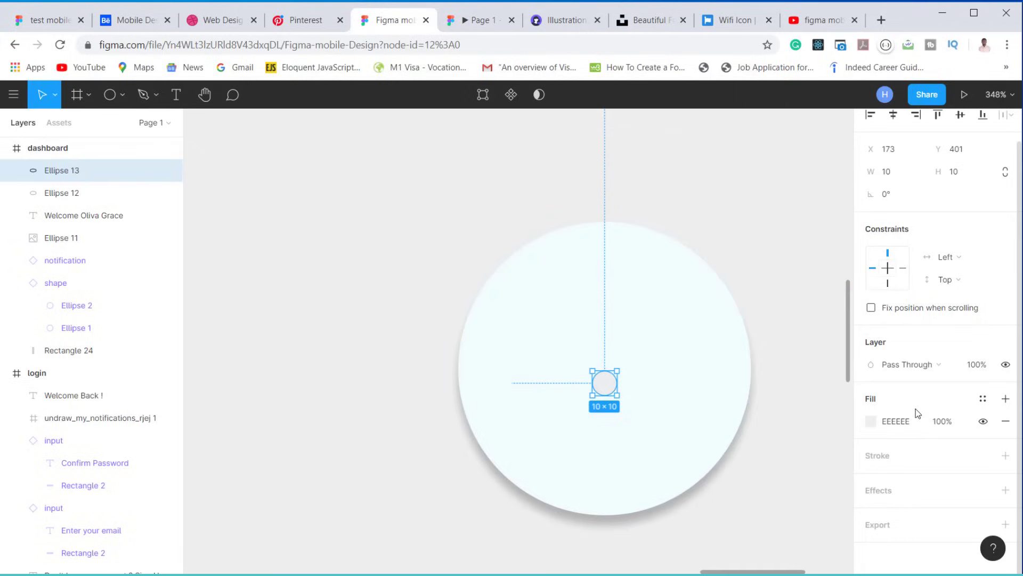
pyautogui.click(1006, 490)
# Step: Draw a horizontal rectangle about 40 wide beside the small circle, with a height of 1.45 and a corner radius of 100
pyautogui.scroll(-5, 446, 372)
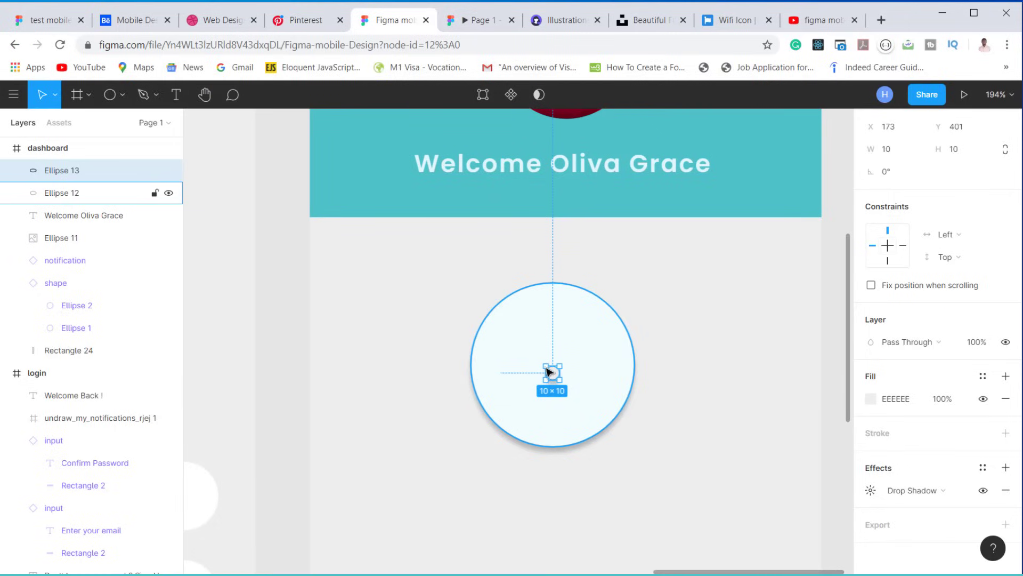
pyautogui.click(122, 98)
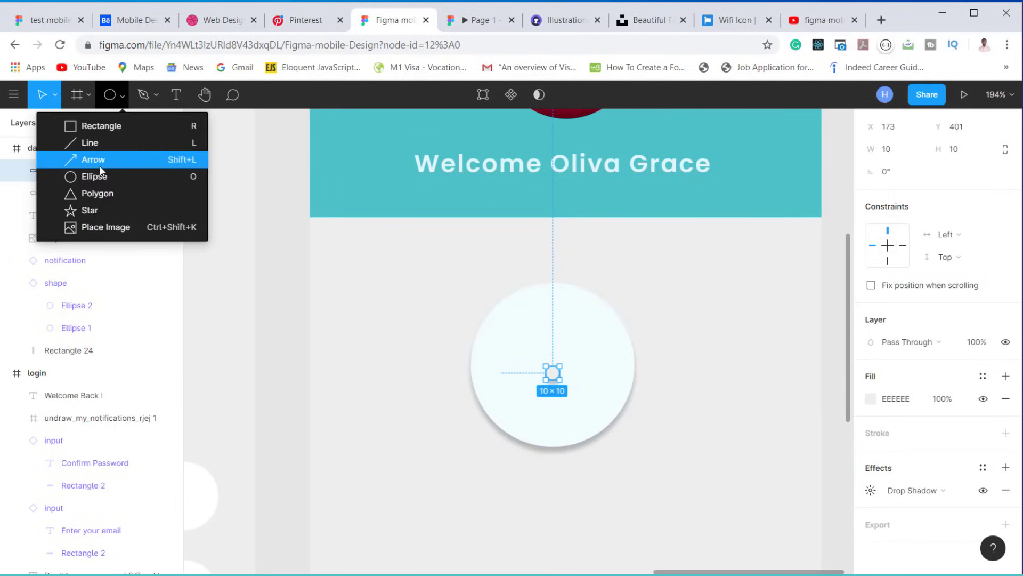
pyautogui.click(104, 126)
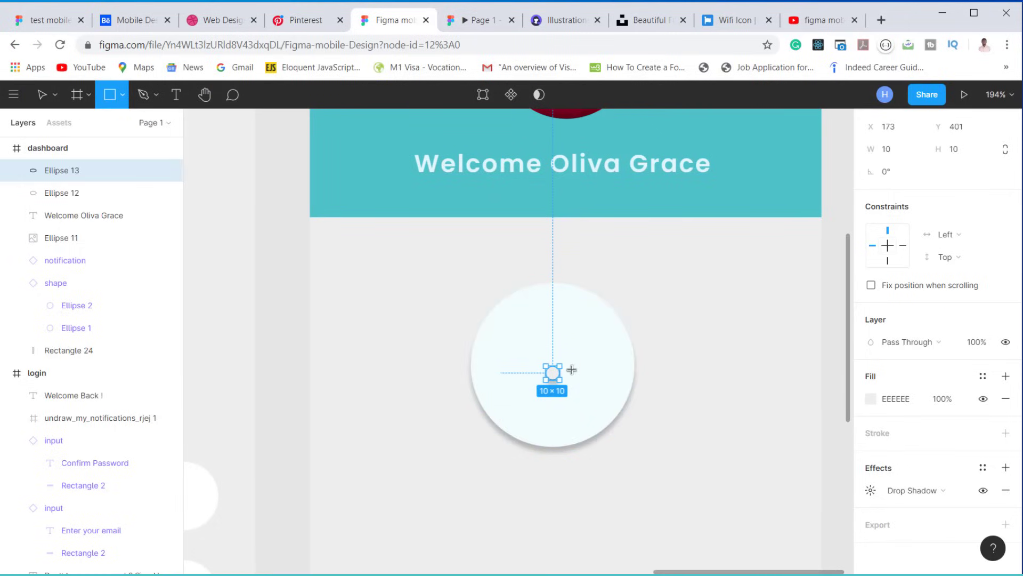
pyautogui.moveTo(567, 373); pyautogui.dragTo(621, 379)
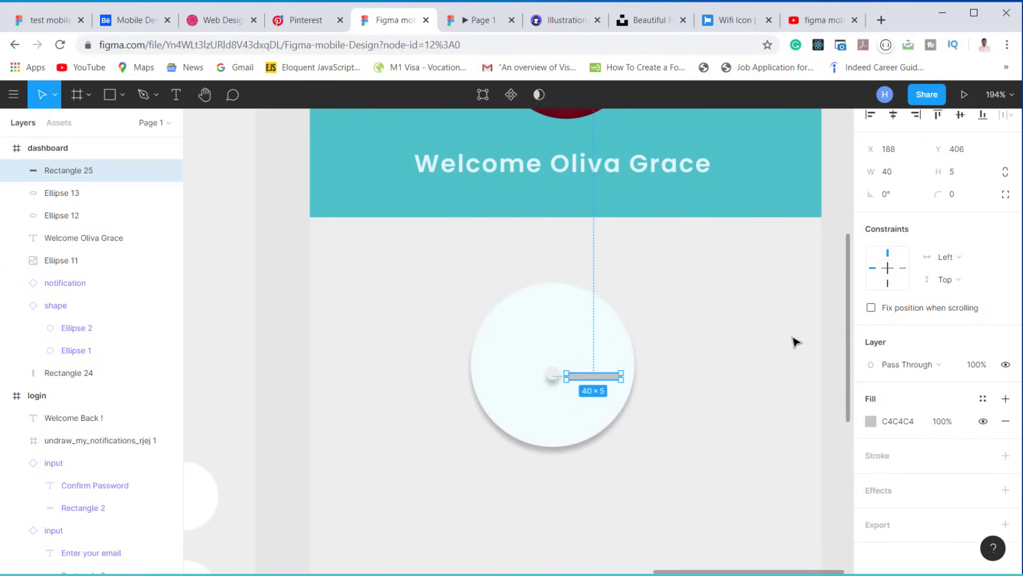
pyautogui.click(970, 171)
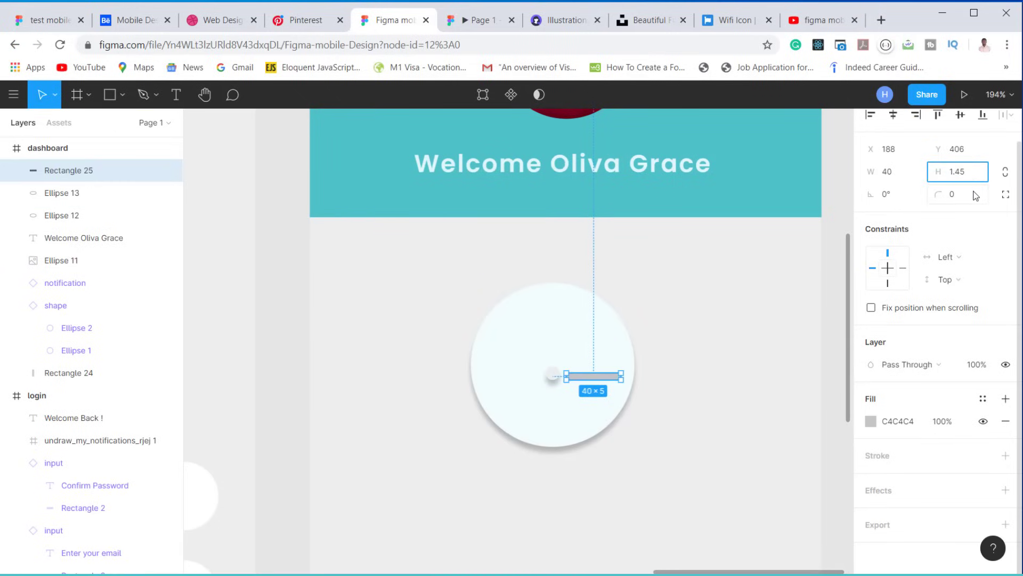
pyautogui.write('1.45')
pyautogui.press('Return')
pyautogui.click(959, 193)
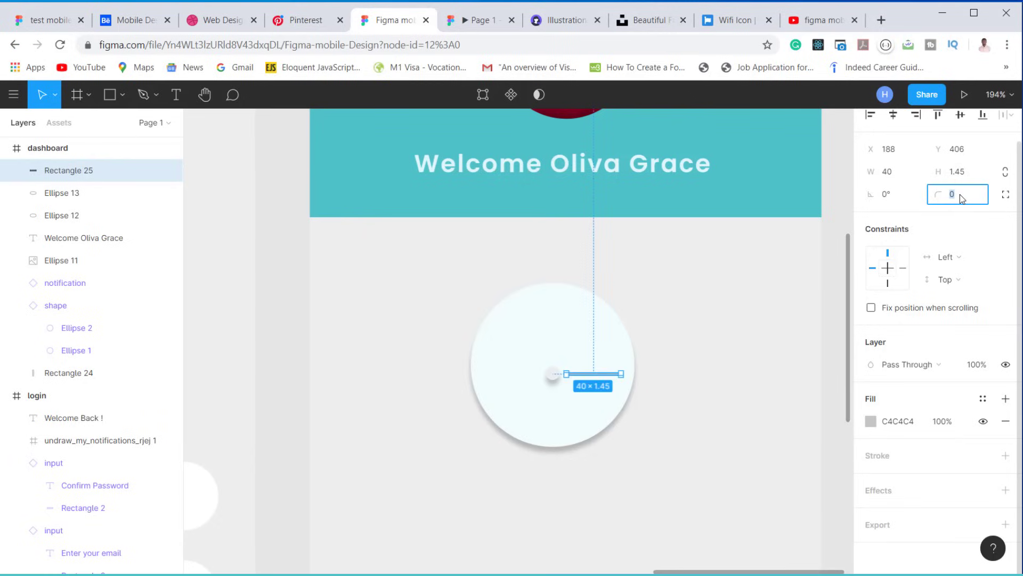
pyautogui.write('100')
pyautogui.press('Return')
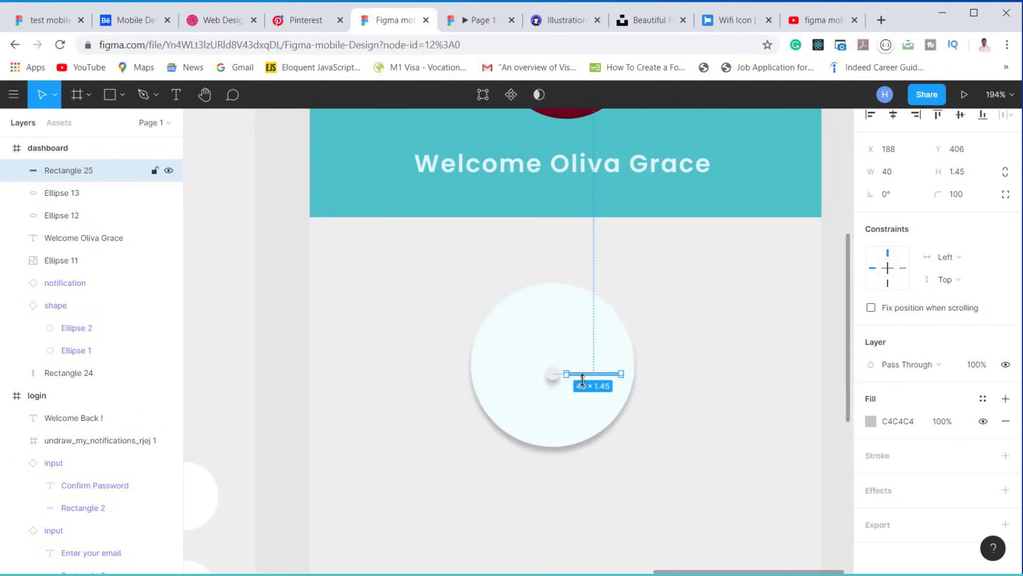
# Step: Move the thin bar so it starts at the small circle's centre, at X 178, Y 406
pyautogui.scroll(3, 603, 372)
pyautogui.moveTo(612, 372); pyautogui.dragTo(565, 371)
pyautogui.scroll(5, 582, 379)
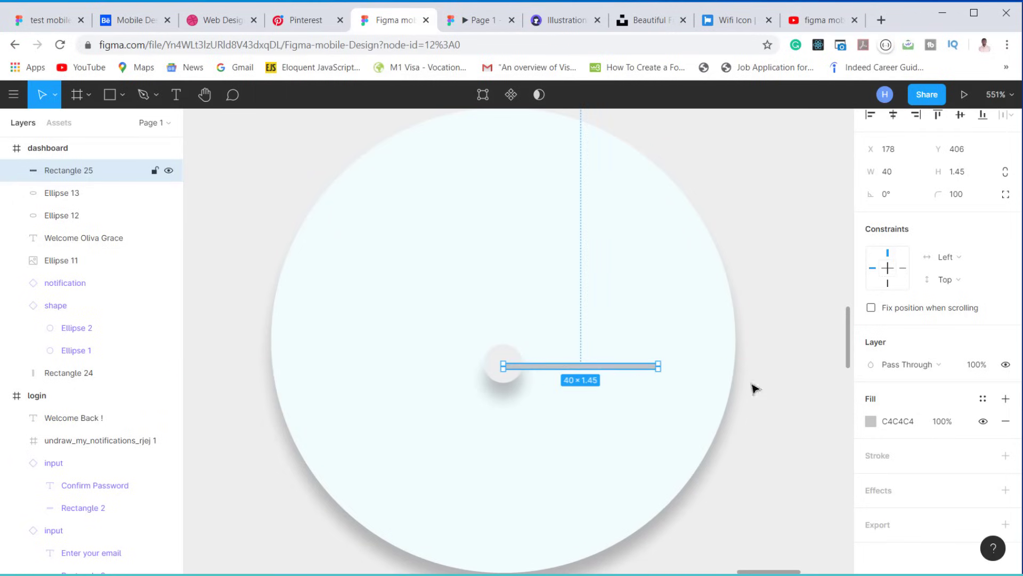
# Step: Fill the horizontal clock hand with the header's teal using the eyedropper and darken it to 32979D
pyautogui.scroll(2, 918, 397)
pyautogui.scroll(-5, 650, 371)
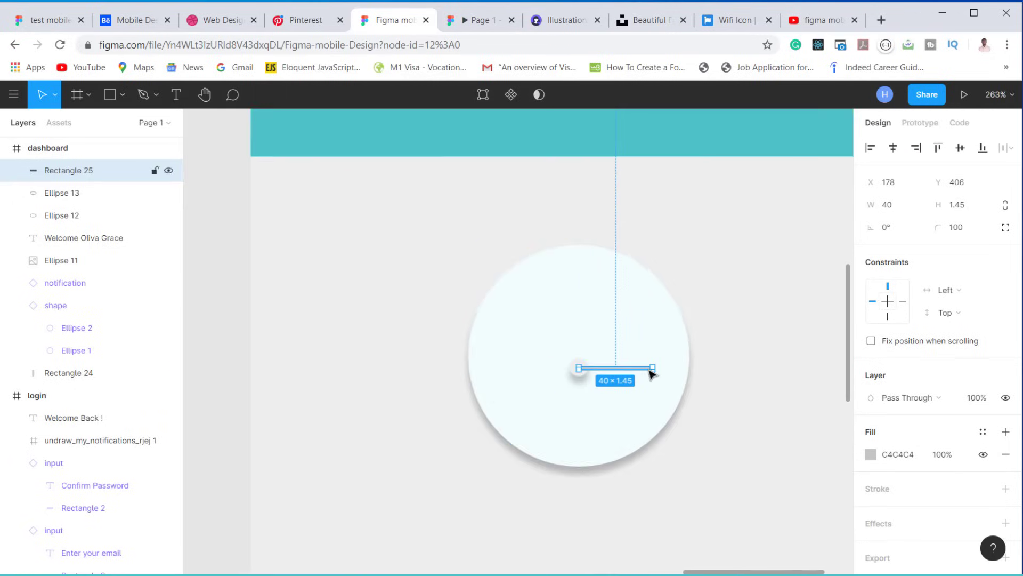
pyautogui.click(871, 454)
pyautogui.click(705, 420)
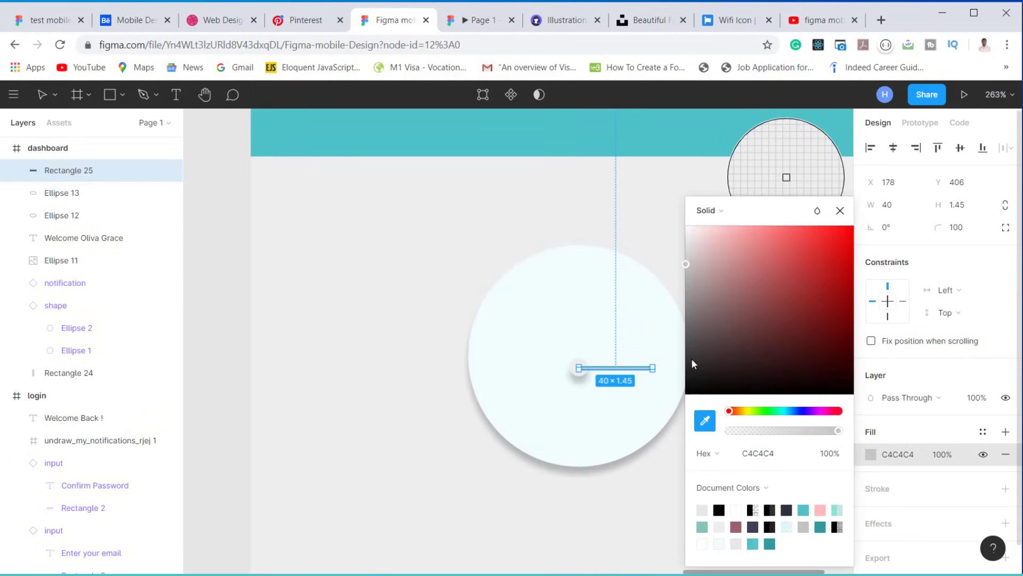
pyautogui.click(673, 129)
pyautogui.click(840, 211)
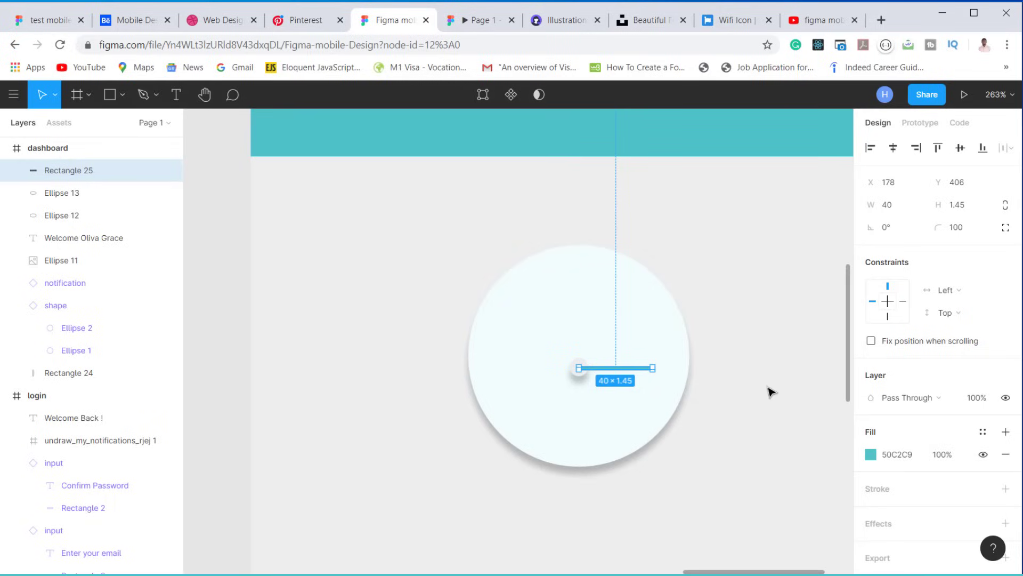
pyautogui.scroll(5, 733, 414)
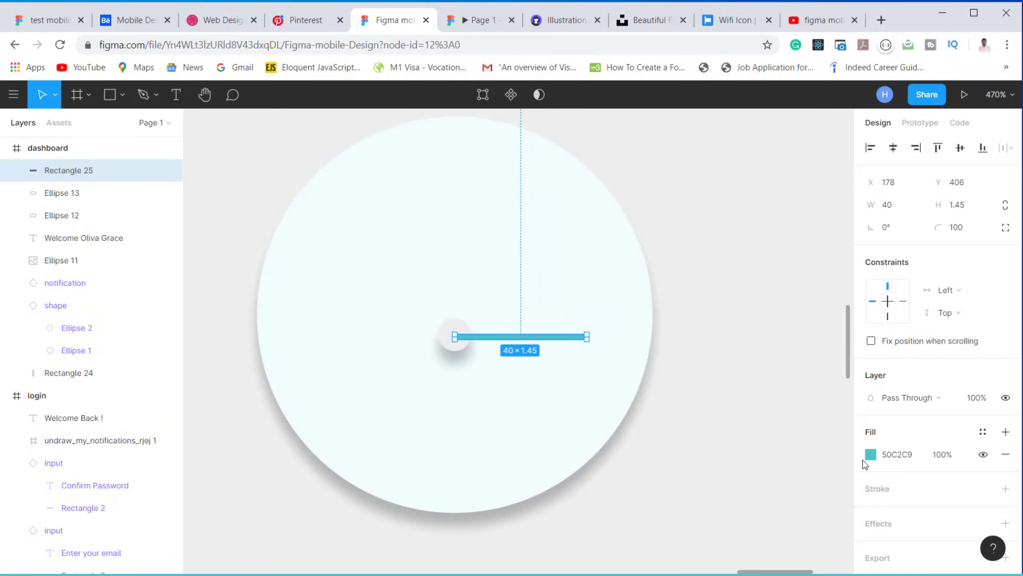
pyautogui.click(871, 454)
pyautogui.moveTo(787, 258); pyautogui.dragTo(800, 291)
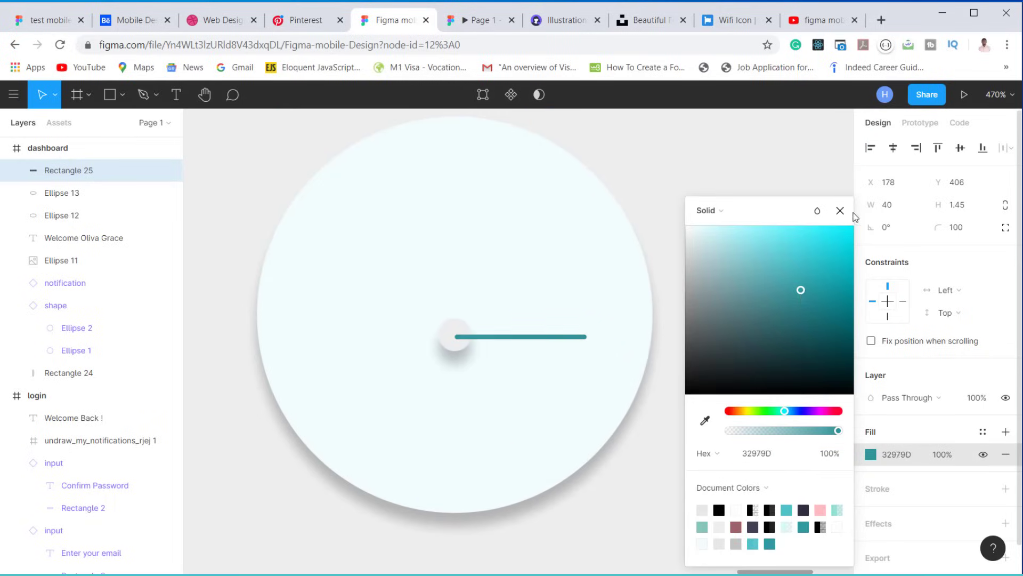
pyautogui.click(840, 211)
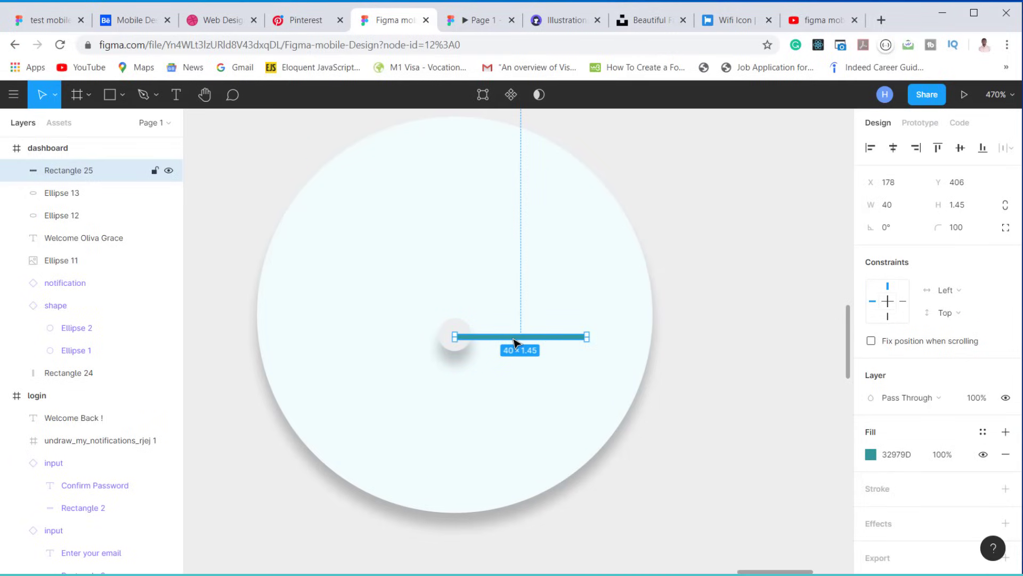
# Step: Duplicate the horizontal clock hand and rotate the copy to 60°
pyautogui.hotkey('ctrl', 'd')
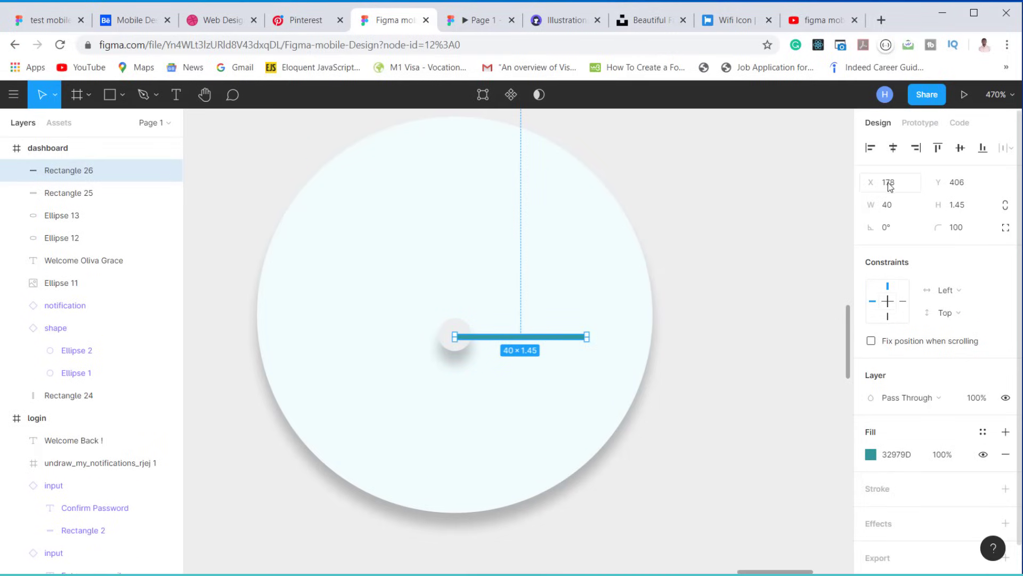
pyautogui.click(899, 228)
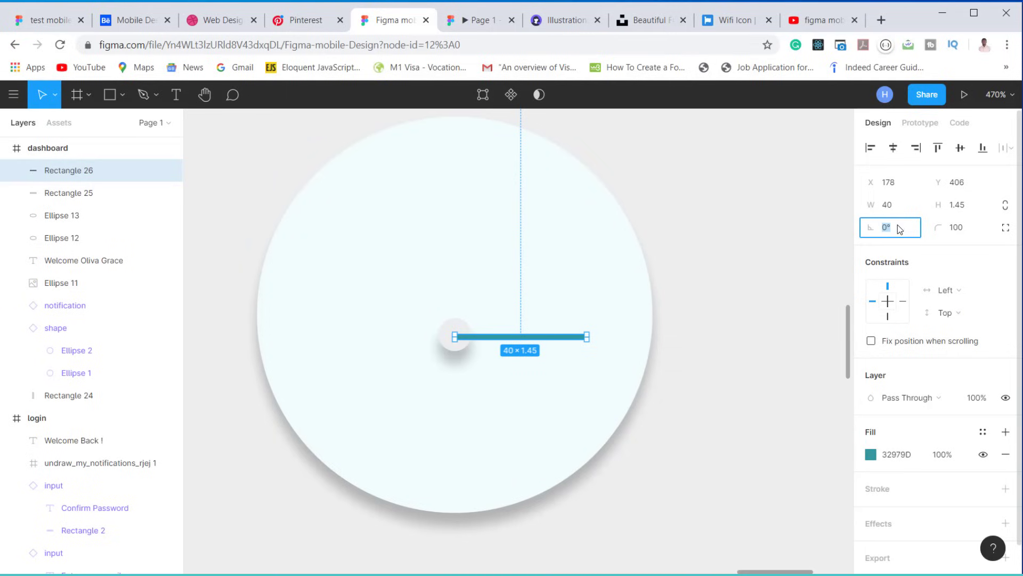
pyautogui.write('60')
pyautogui.press('Return')
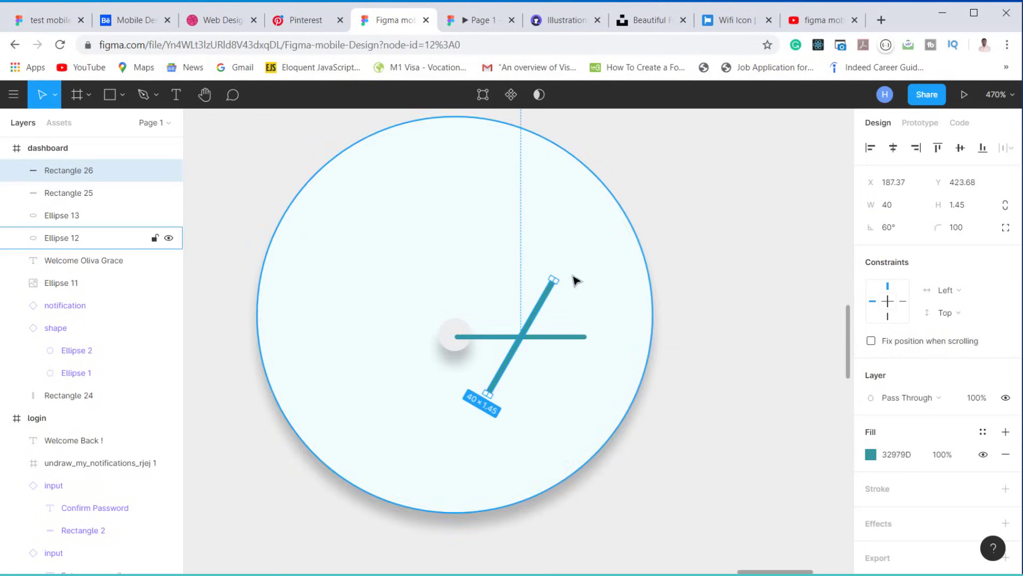
# Step: Move the rotated hand so its upper end meets the small circle's centre, at about X 158, Y 440
pyautogui.moveTo(550, 282); pyautogui.dragTo(442, 367)
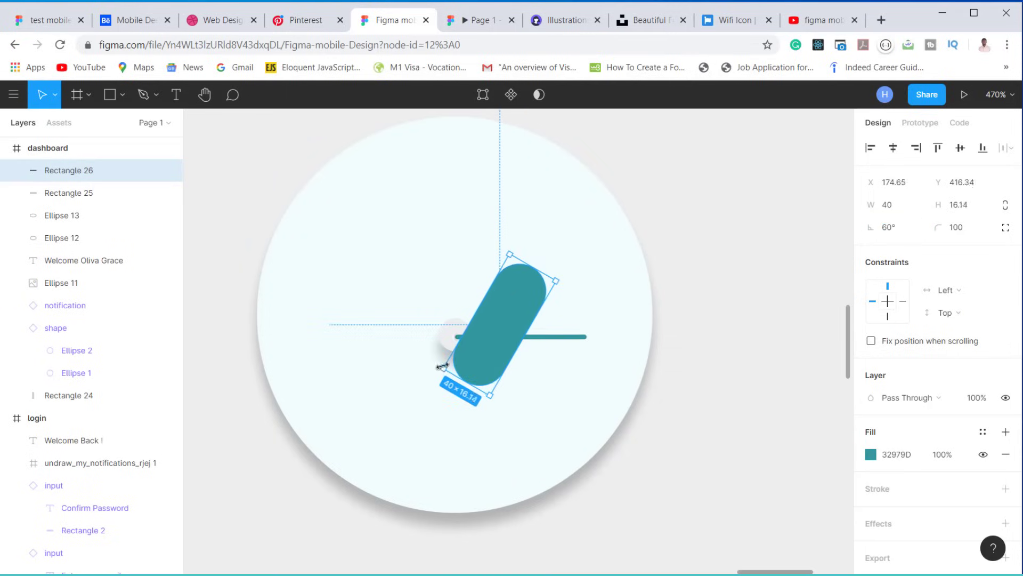
pyautogui.hotkey('ctrl', 'z')
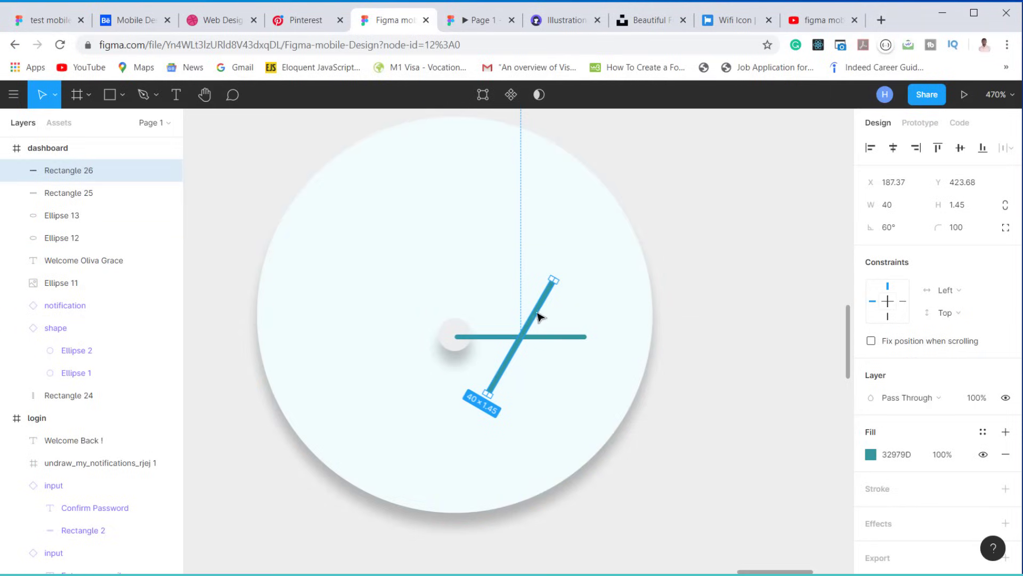
pyautogui.moveTo(538, 317); pyautogui.dragTo(443, 369)
# Step: Set the 60° hand's height to 1.3 and shift it down slightly to Y 440.64
pyautogui.click(966, 205)
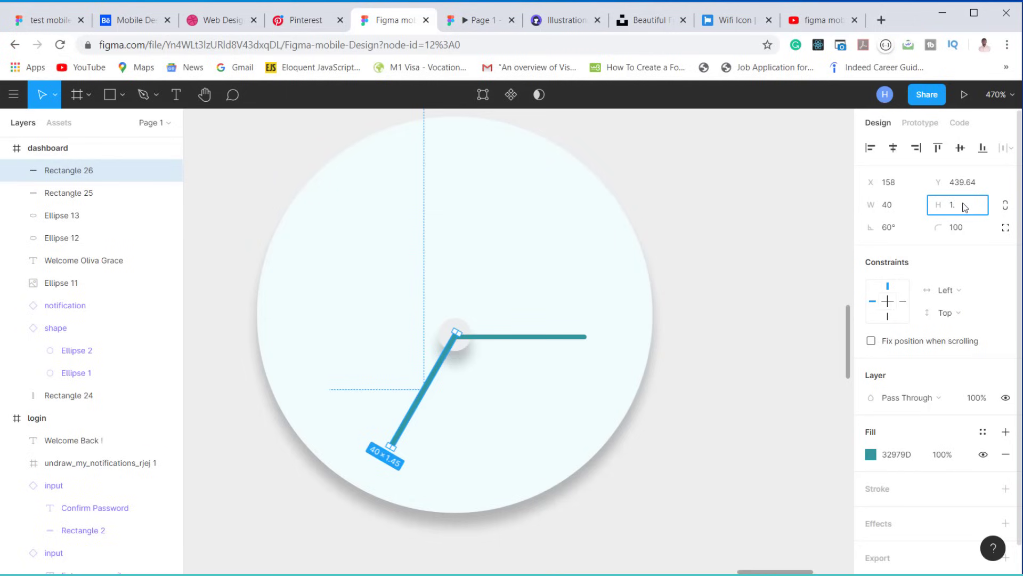
pyautogui.write('1.3')
pyautogui.press('Return')
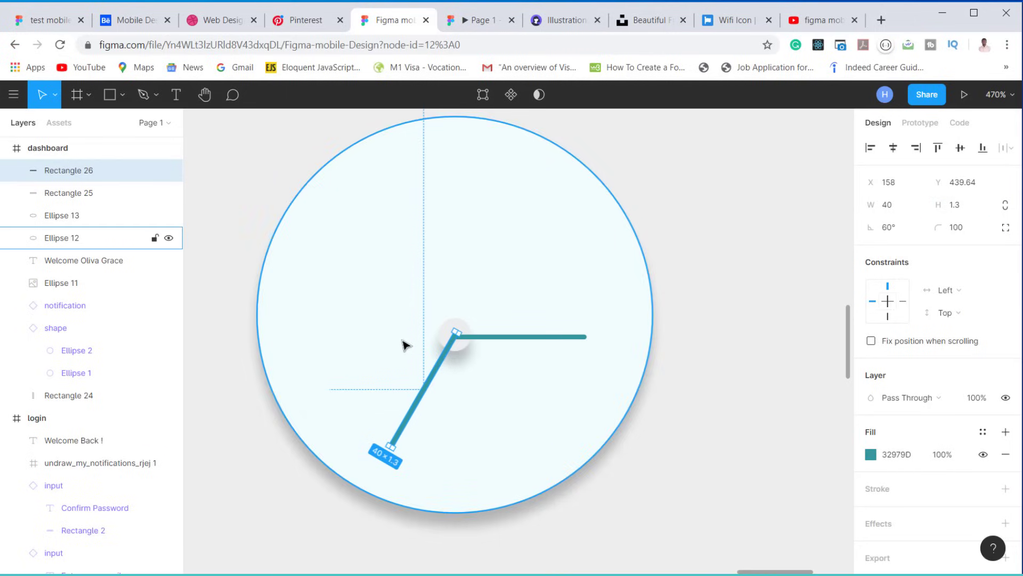
pyautogui.scroll(3, 408, 349)
pyautogui.keyDown('ctrl'); pyautogui.scroll(5, 456, 363); pyautogui.keyUp('ctrl')
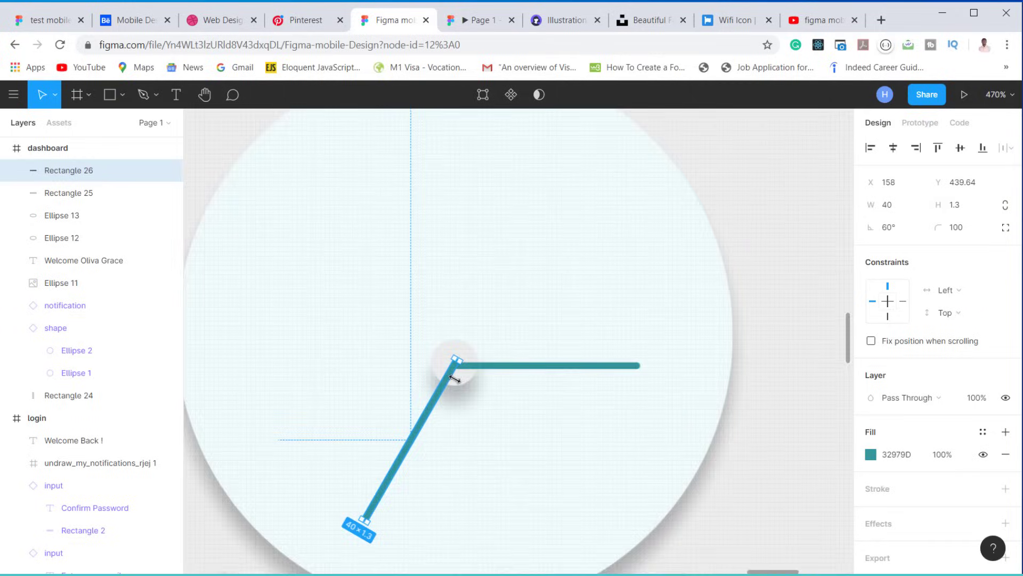
pyautogui.moveTo(449, 382); pyautogui.dragTo(447, 386)
pyautogui.keyDown('ctrl'); pyautogui.scroll(-4, 449, 377); pyautogui.keyUp('ctrl')
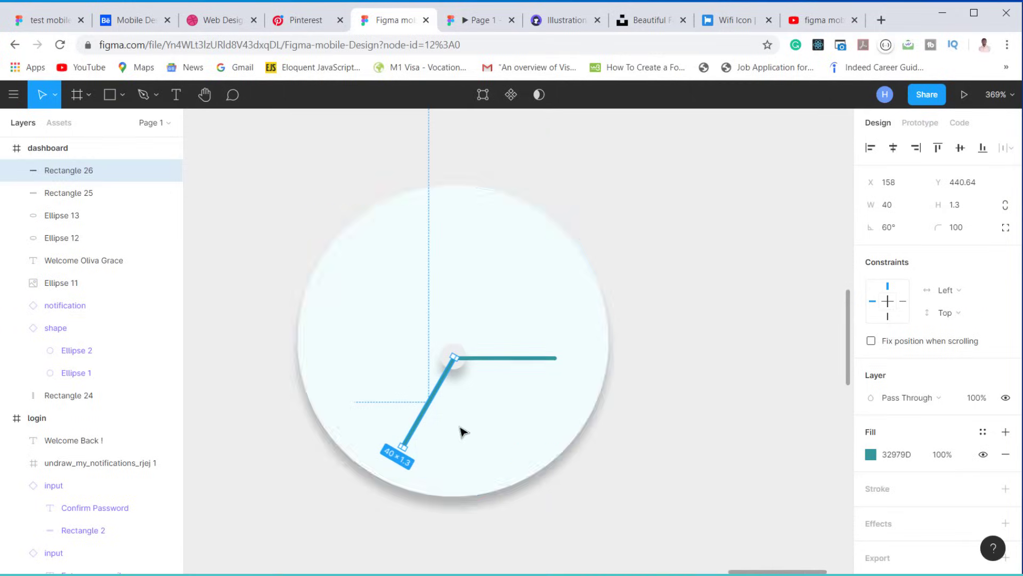
# Step: Lighten the 60° hand's fill to the pale teal 74CBD0
pyautogui.click(870, 454)
pyautogui.moveTo(804, 288); pyautogui.dragTo(760, 260)
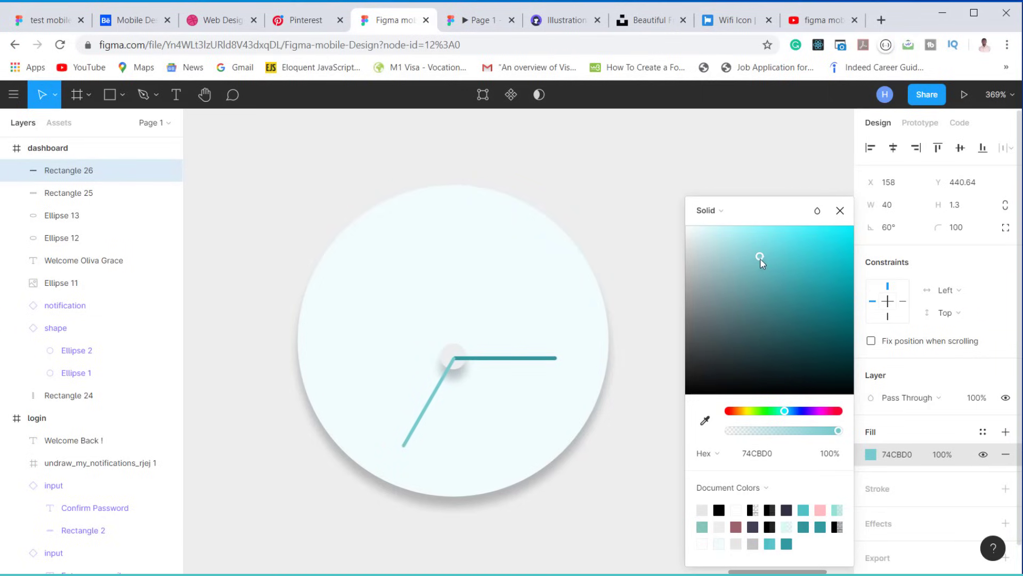
pyautogui.click(839, 213)
# Step: Duplicate the pale teal hand, move the copy to the clock face's upper left and rotate it to about -41°
pyautogui.hotkey('ctrl', 'd')
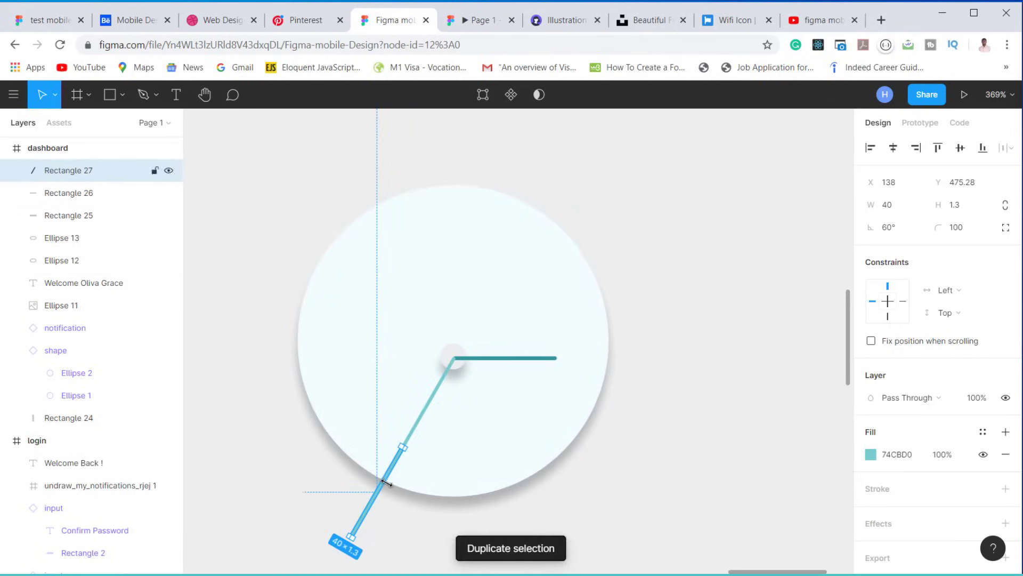
pyautogui.moveTo(388, 480); pyautogui.dragTo(417, 301)
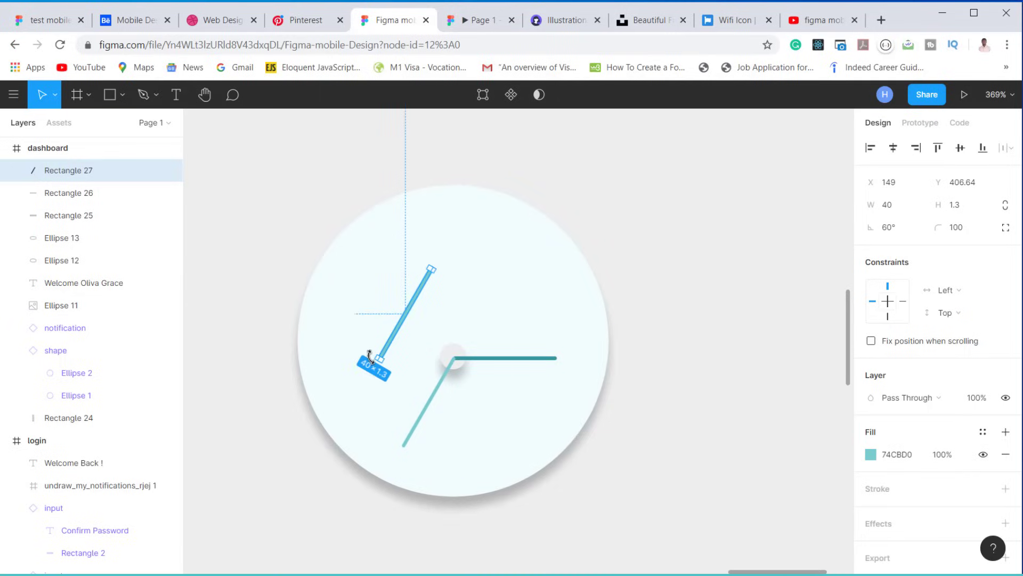
pyautogui.moveTo(370, 355); pyautogui.dragTo(361, 263)
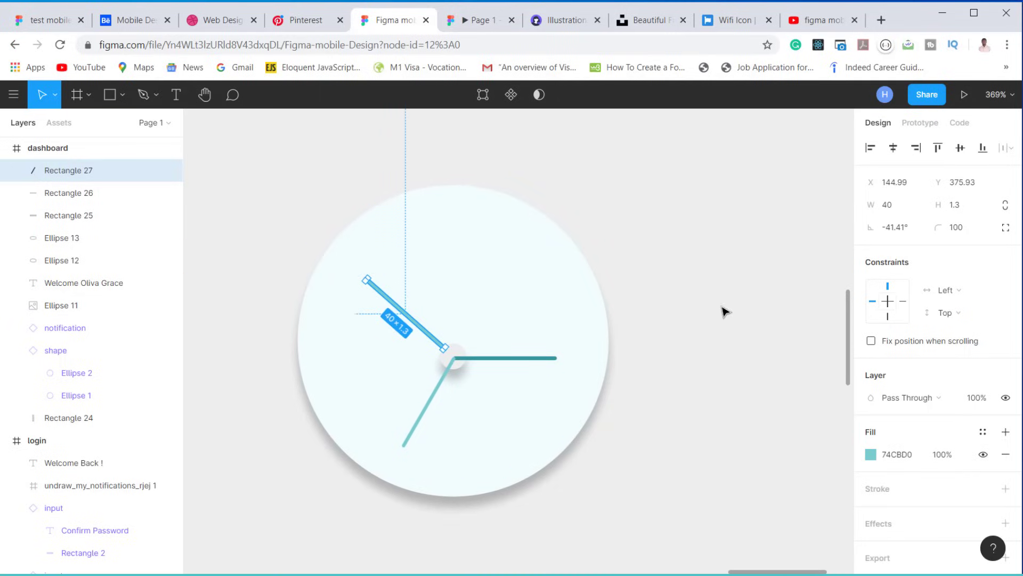
# Step: Change the upper-left hand's fill to the light grey D4D4D4
pyautogui.click(870, 455)
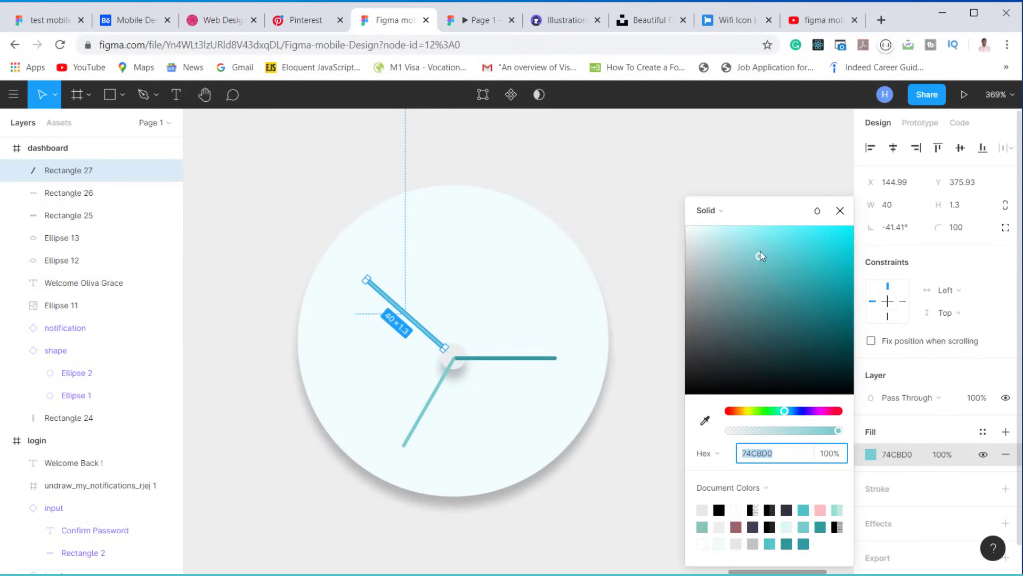
pyautogui.moveTo(761, 256); pyautogui.dragTo(673, 263)
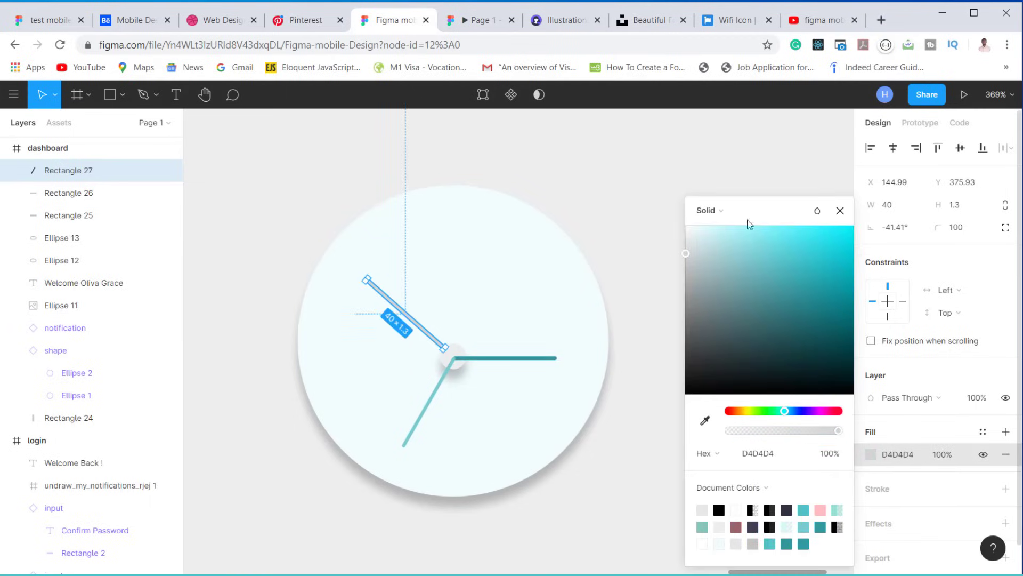
pyautogui.click(839, 212)
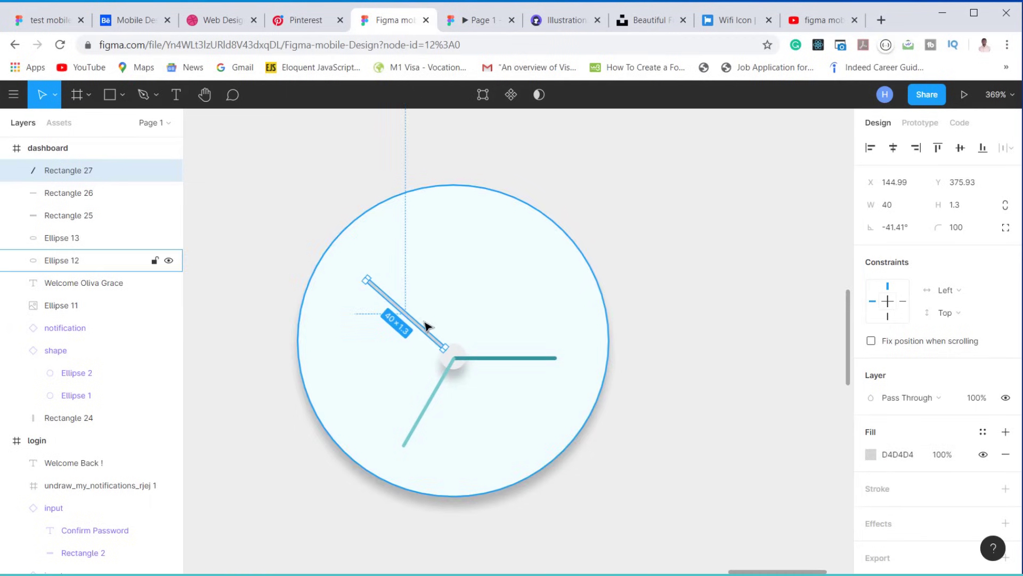
# Step: Move the grey hand so its lower end meets the small circle's centre, at about X 149, Y 380
pyautogui.scroll(2, 398, 327)
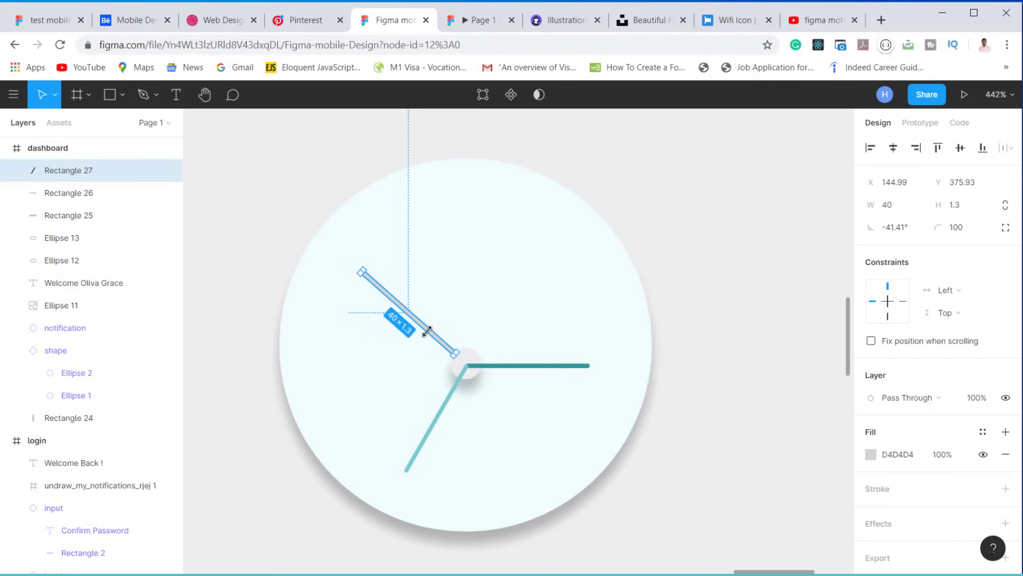
pyautogui.moveTo(433, 334); pyautogui.dragTo(445, 347)
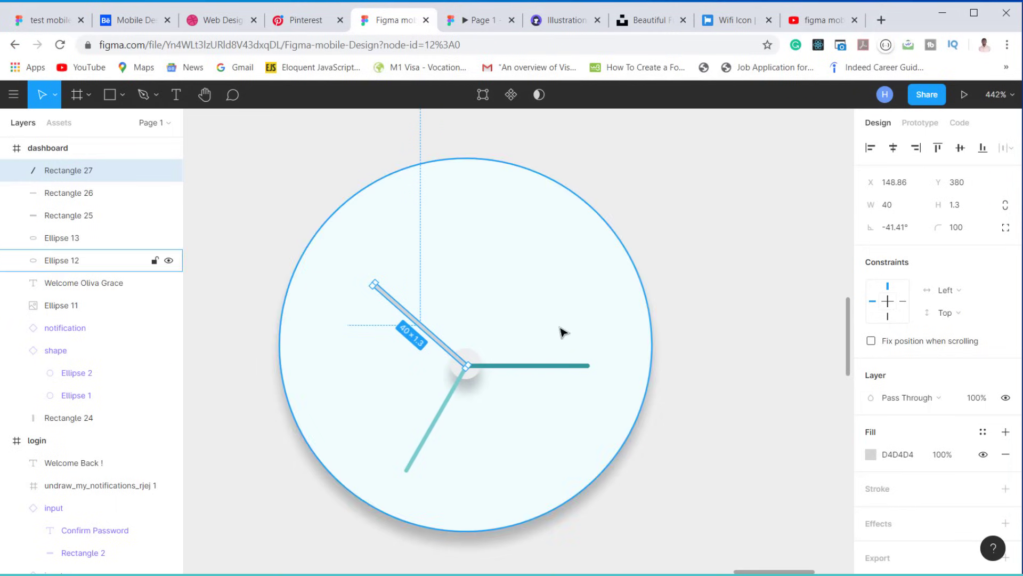
pyautogui.scroll(-2, 554, 339)
pyautogui.scroll(3, 514, 360)
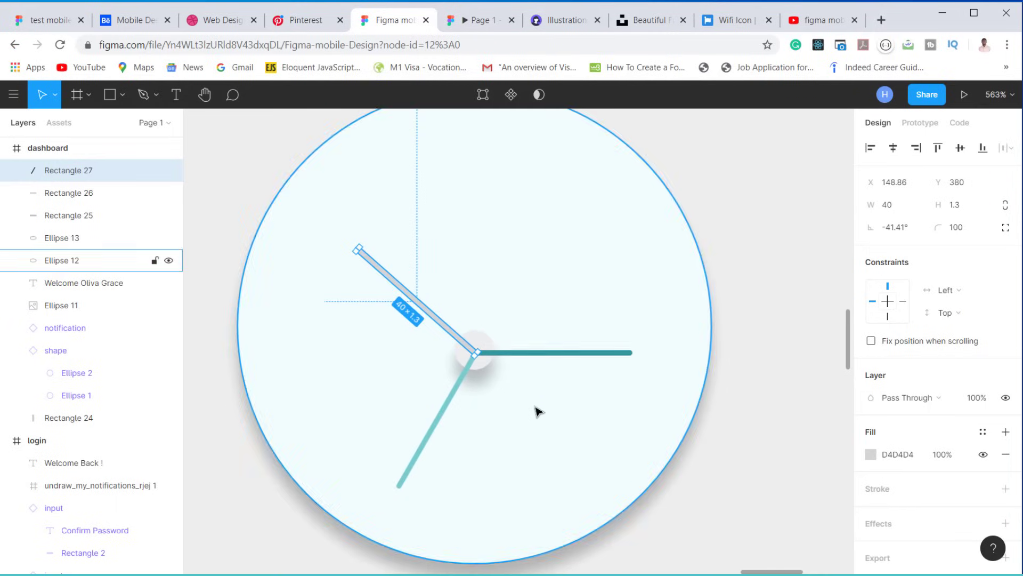
# Step: Reorder the small centre circle, Ellipse 13, to the top of the dashboard frame's layers, above all three hands
pyautogui.click(539, 412)
pyautogui.click(484, 365)
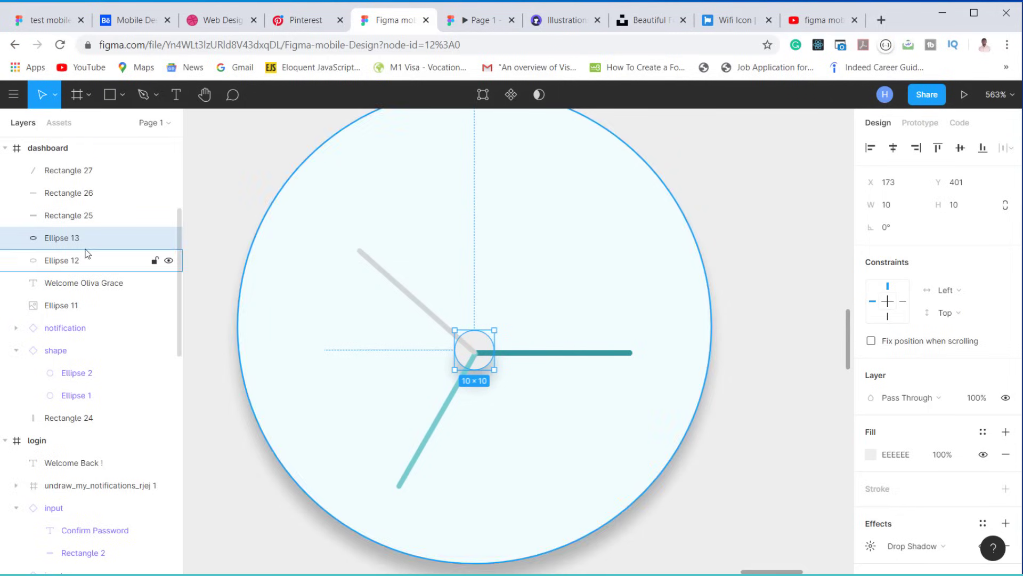
pyautogui.moveTo(88, 237); pyautogui.dragTo(92, 181)
pyautogui.click(93, 170)
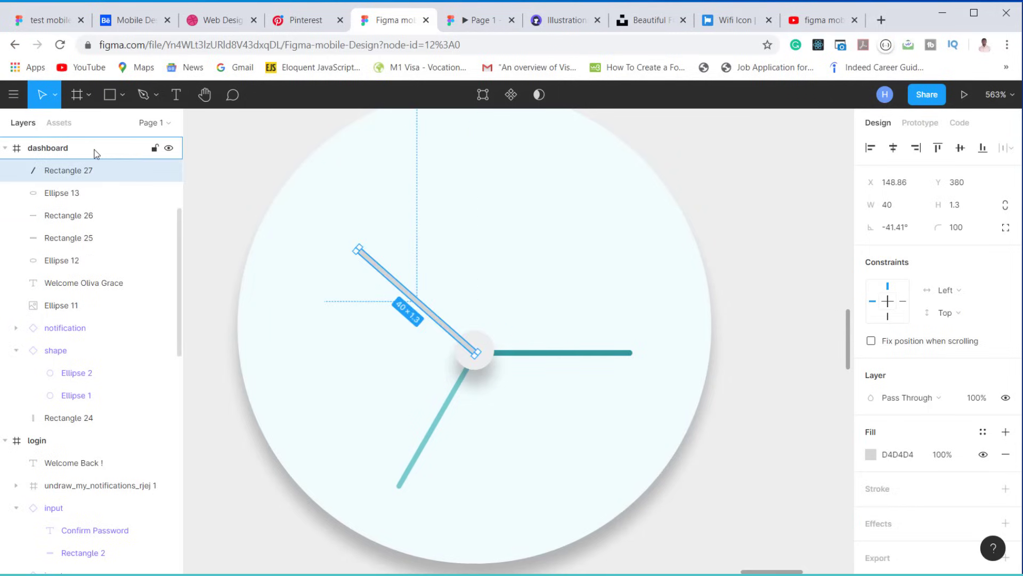
pyautogui.scroll(4, 78, 247)
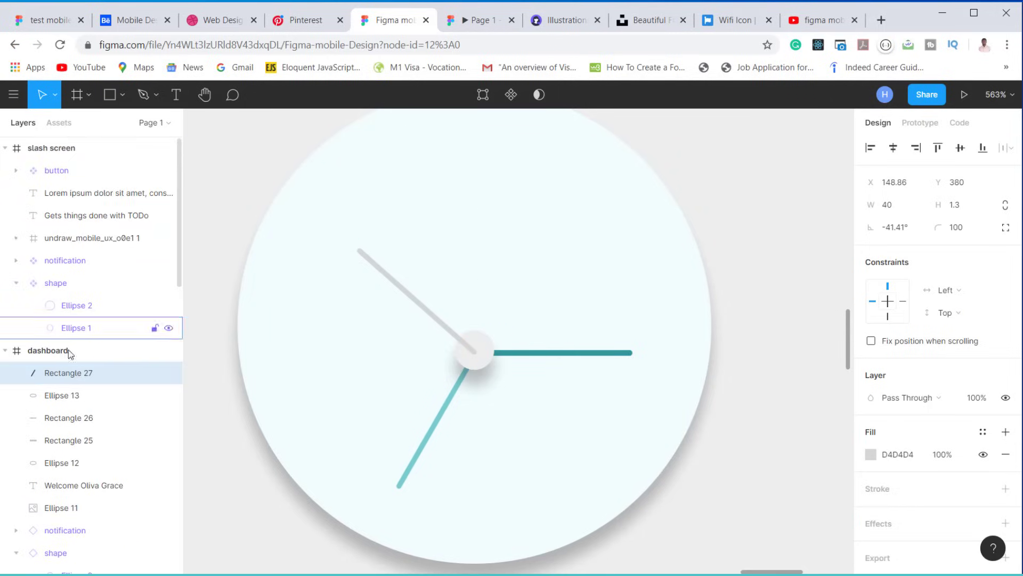
pyautogui.moveTo(73, 403); pyautogui.dragTo(78, 364)
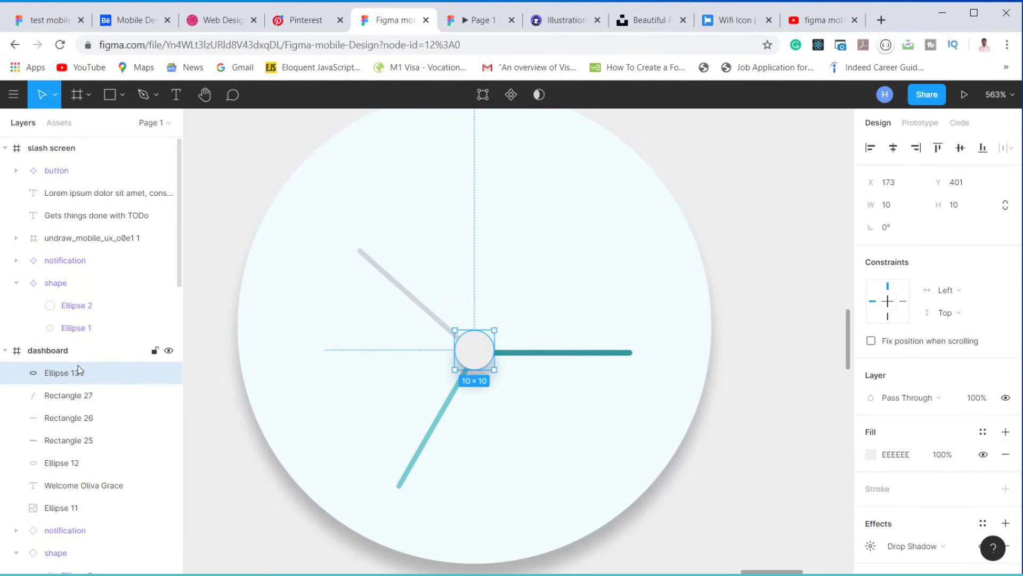
# Step: Shorten the horizontal dark teal hand to a width of 29 and set its height to 1.45
pyautogui.click(587, 353)
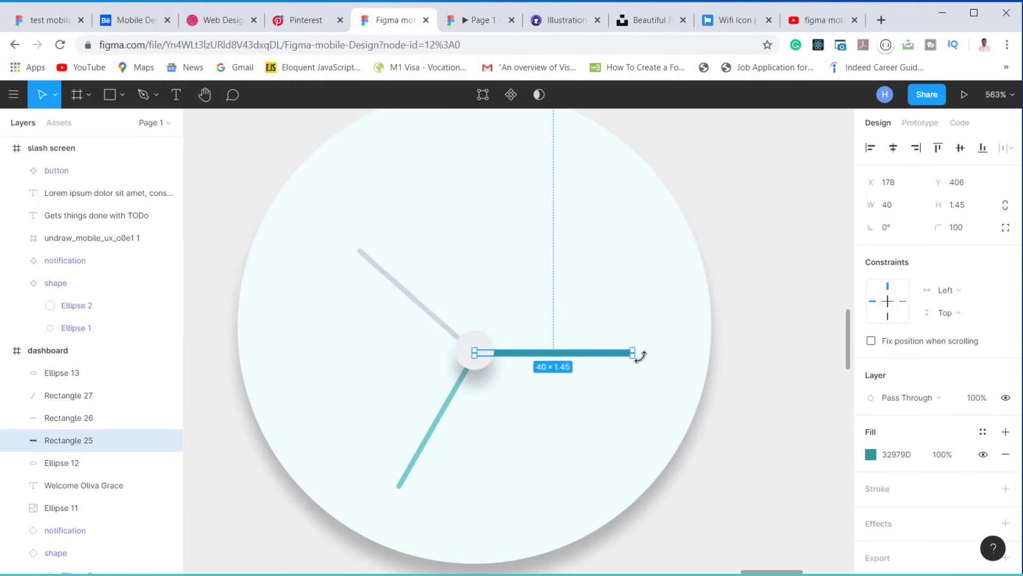
pyautogui.scroll(5, 634, 359)
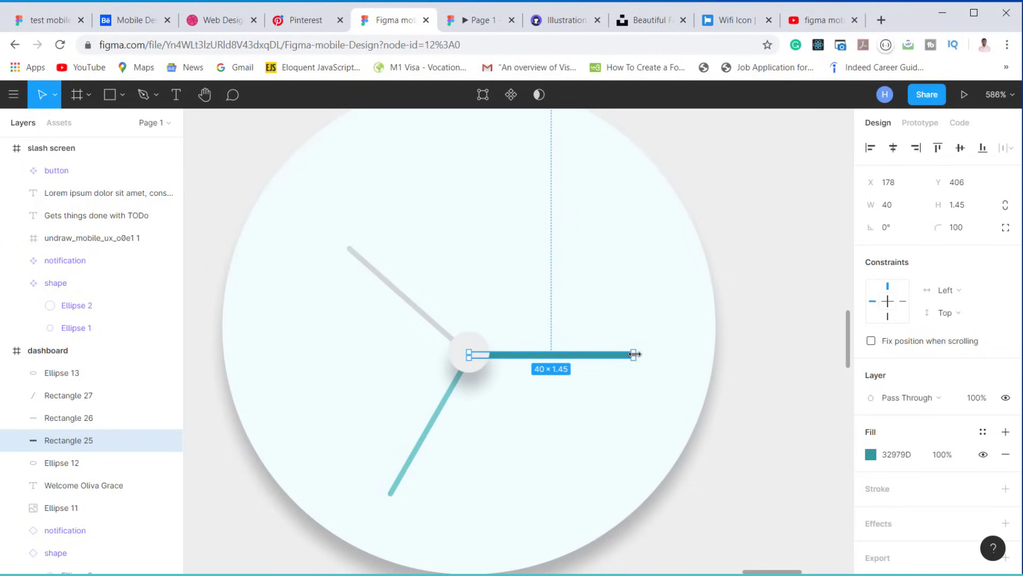
pyautogui.moveTo(633, 354); pyautogui.dragTo(592, 355)
pyautogui.click(968, 207)
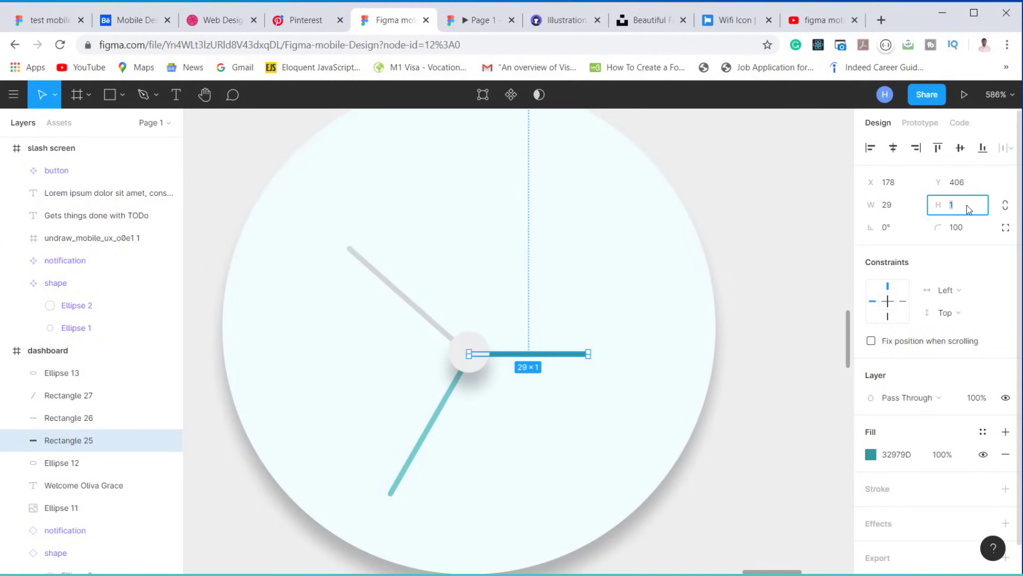
pyautogui.press('Return')
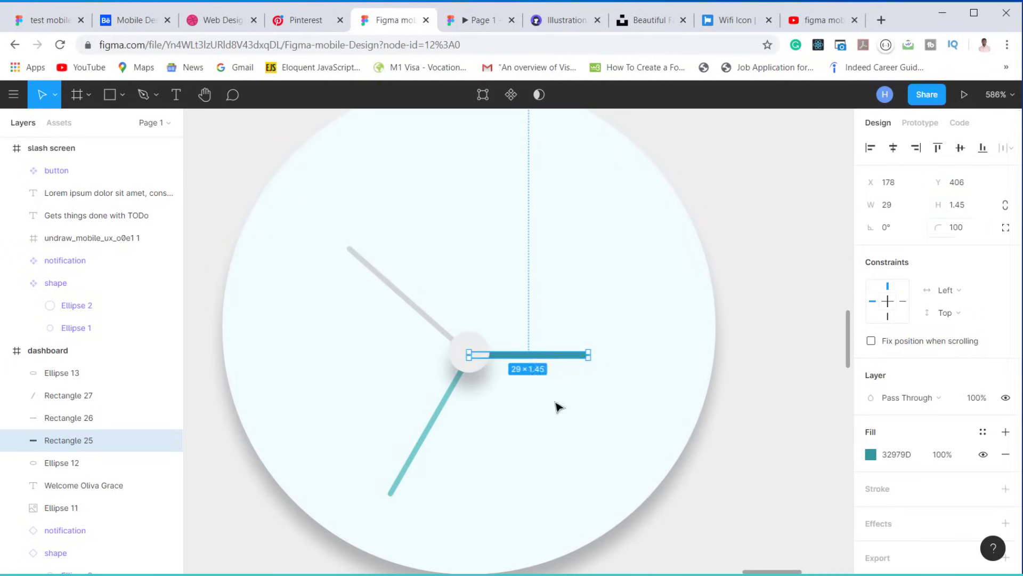
# Step: Set the width of the pale teal 60° hand to 35
pyautogui.click(404, 468)
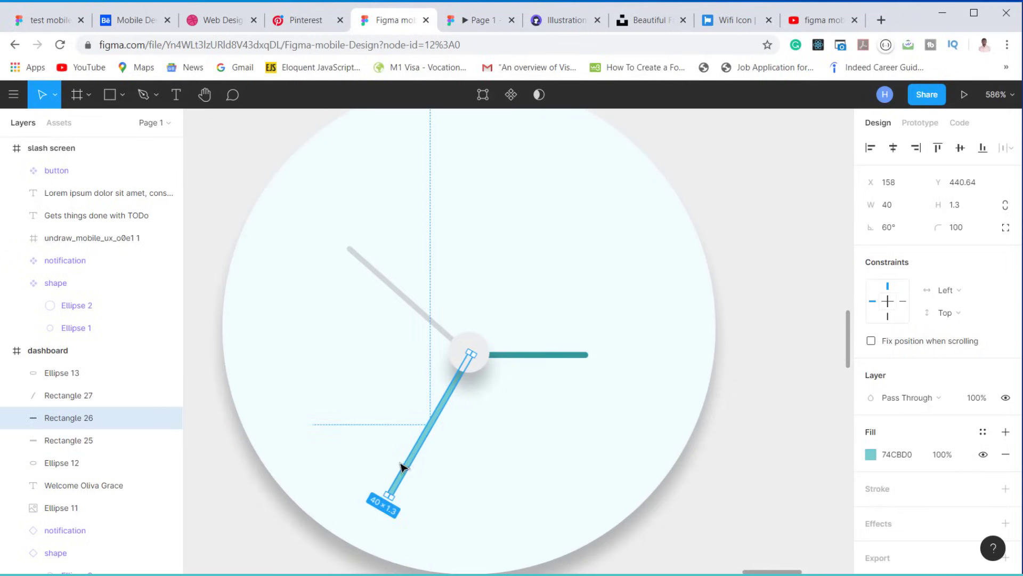
pyautogui.click(909, 210)
pyautogui.write('35')
pyautogui.press('Return')
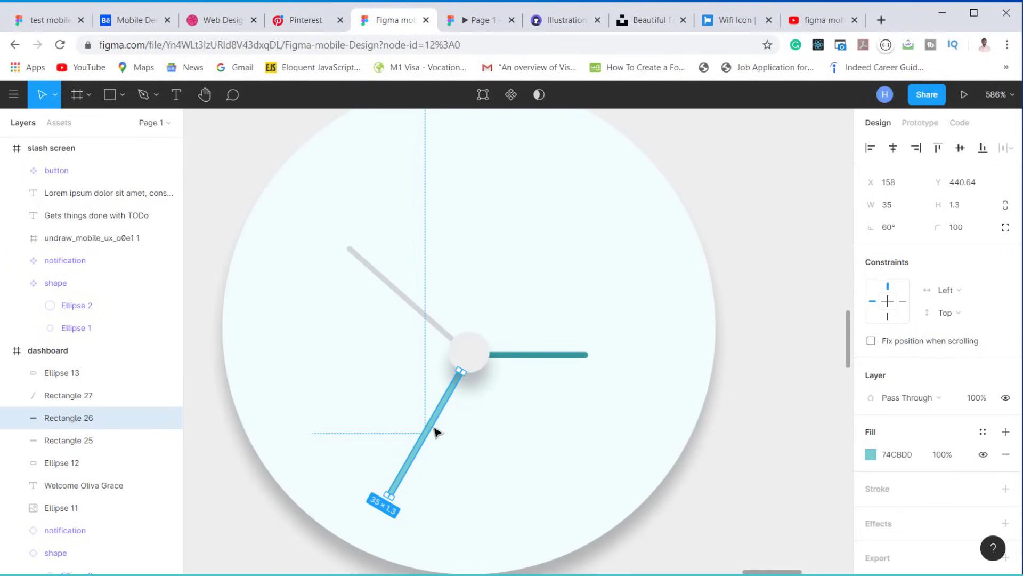
# Step: Copy the "Welcome Back !" heading from the login screen onto the upper part of the dashboard's clock face
pyautogui.click(757, 413)
pyautogui.scroll(-5, 751, 417)
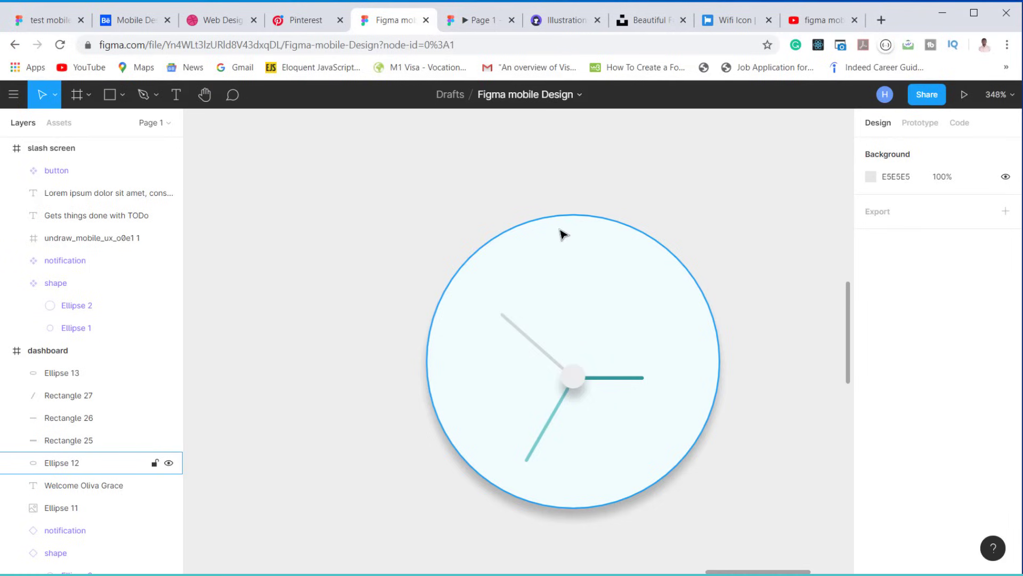
pyautogui.scroll(-10, 411, 265)
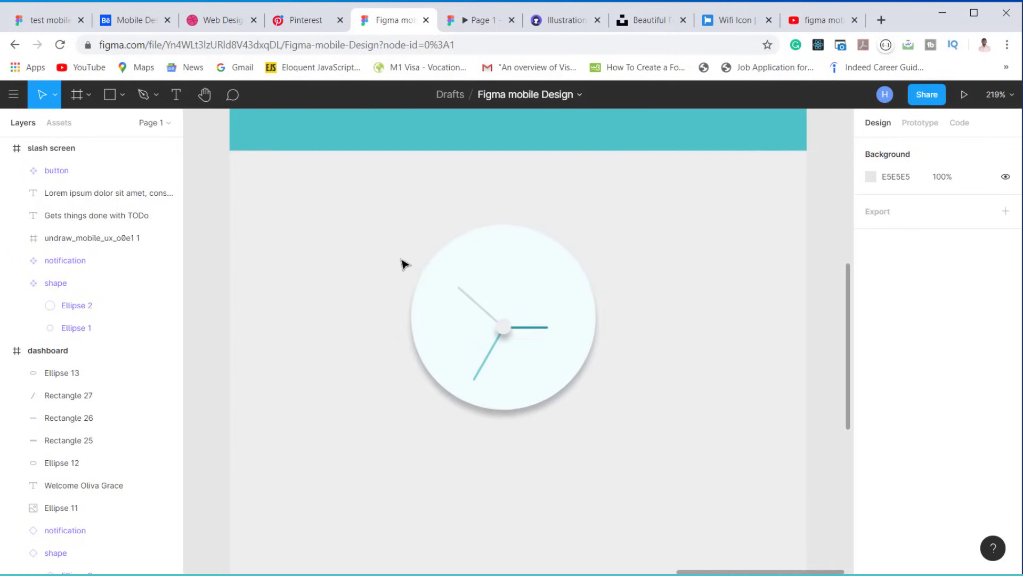
pyautogui.scroll(-5, 385, 271)
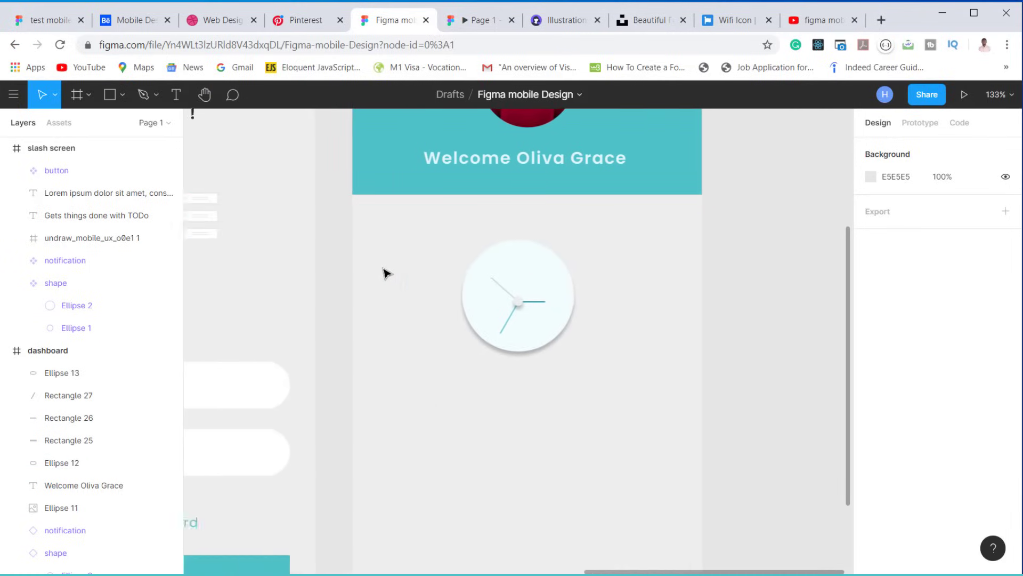
pyautogui.click(292, 184)
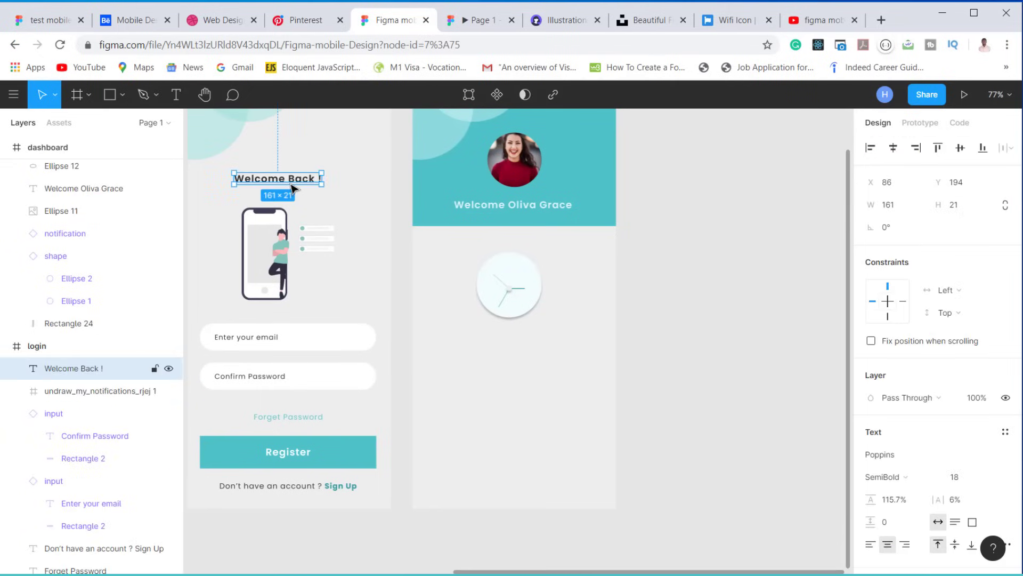
pyautogui.moveTo(291, 184); pyautogui.dragTo(528, 274)
# Step: Set the copied heading's font size to 10 and change its text to 12
pyautogui.scroll(3, 528, 273)
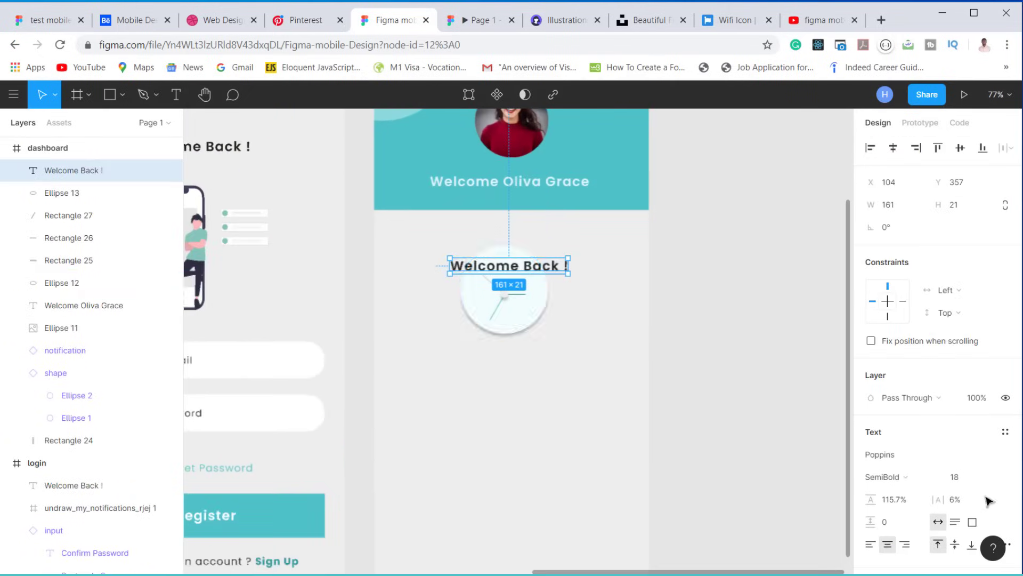
pyautogui.click(990, 478)
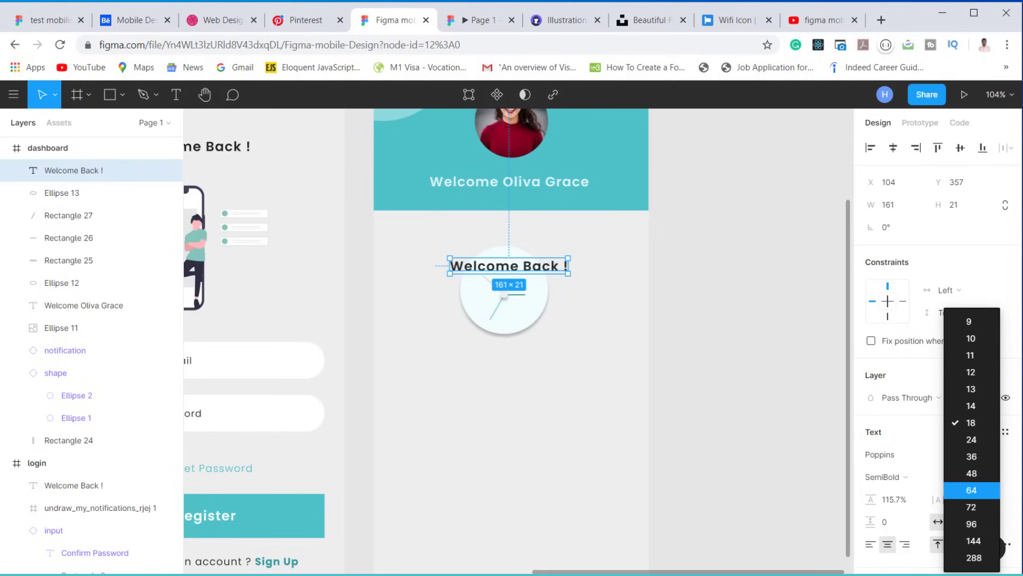
pyautogui.click(975, 340)
pyautogui.scroll(5, 518, 294)
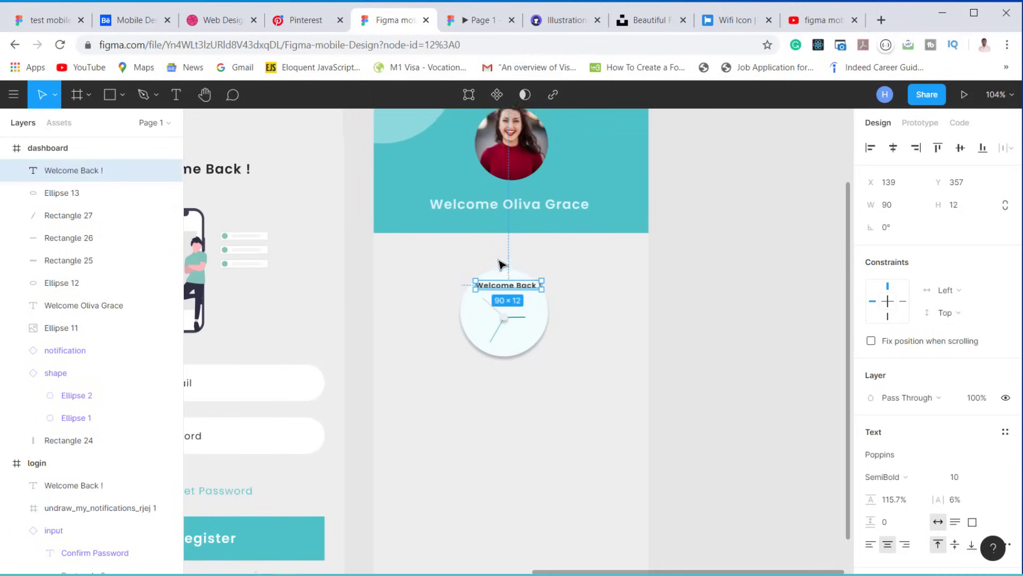
pyautogui.doubleClick(518, 293)
pyautogui.write('12')
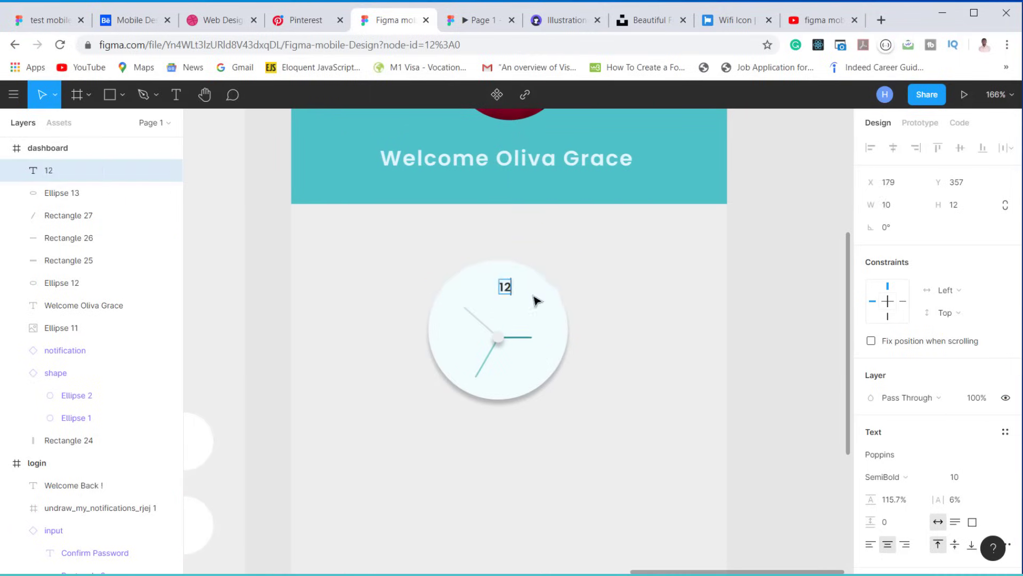
# Step: Recolour the 12 with teal sampled from the dashboard header, darkened to 22868C
pyautogui.scroll(-3, 907, 435)
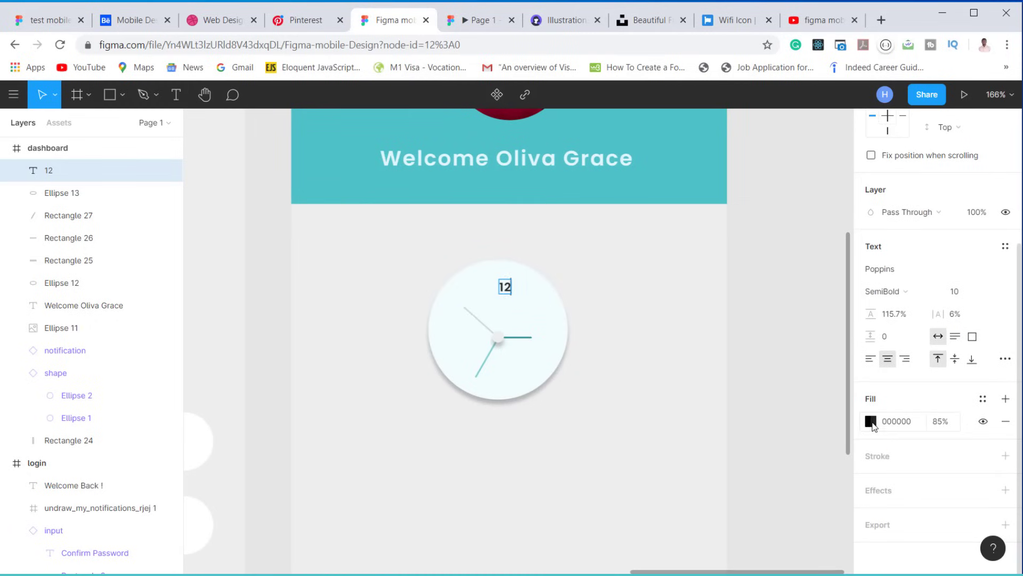
pyautogui.click(871, 422)
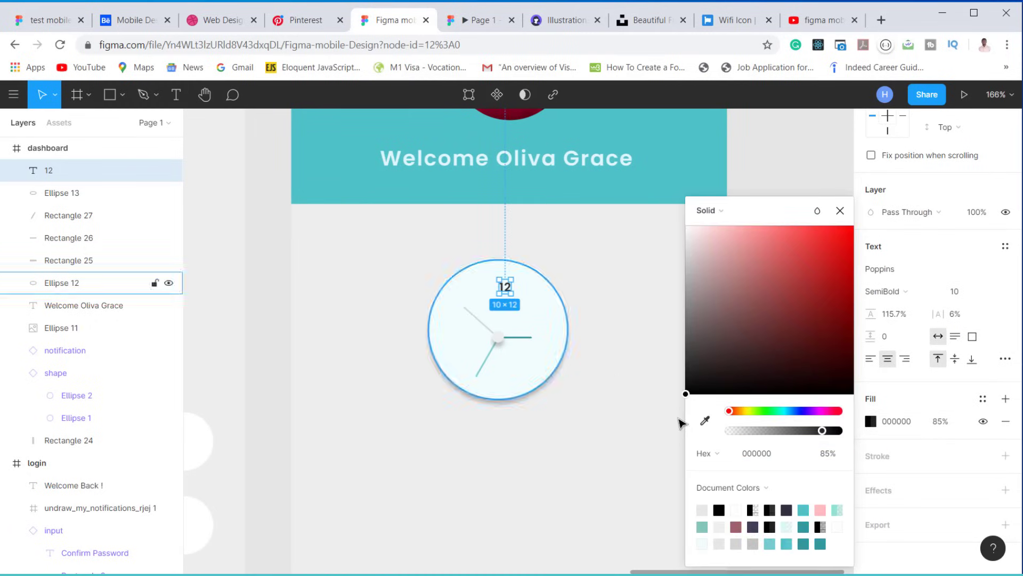
pyautogui.click(705, 420)
pyautogui.click(593, 184)
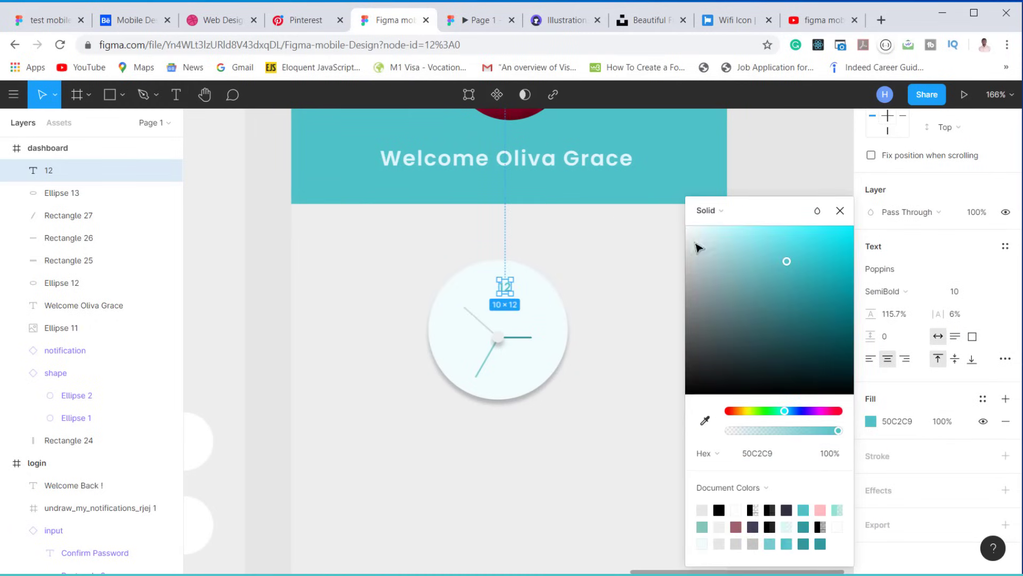
pyautogui.moveTo(787, 261); pyautogui.dragTo(812, 302)
pyautogui.click(839, 211)
# Step: Centre the 12 near the clock's upper edge, duplicate it near the lower edge and change the copy to 6
pyautogui.scroll(5, 547, 296)
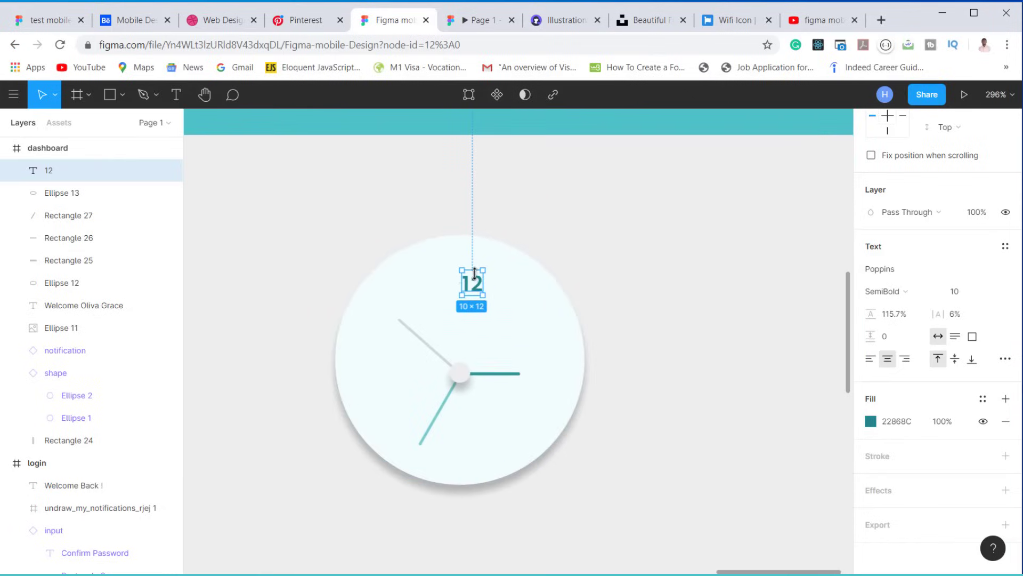
pyautogui.moveTo(466, 274); pyautogui.dragTo(454, 463)
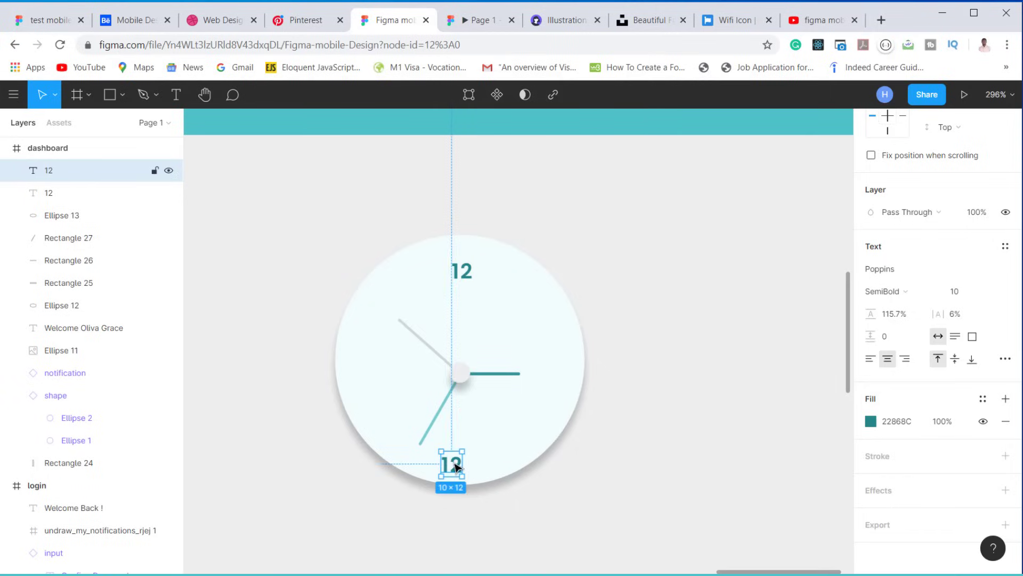
pyautogui.doubleClick(454, 464)
pyautogui.write('6')
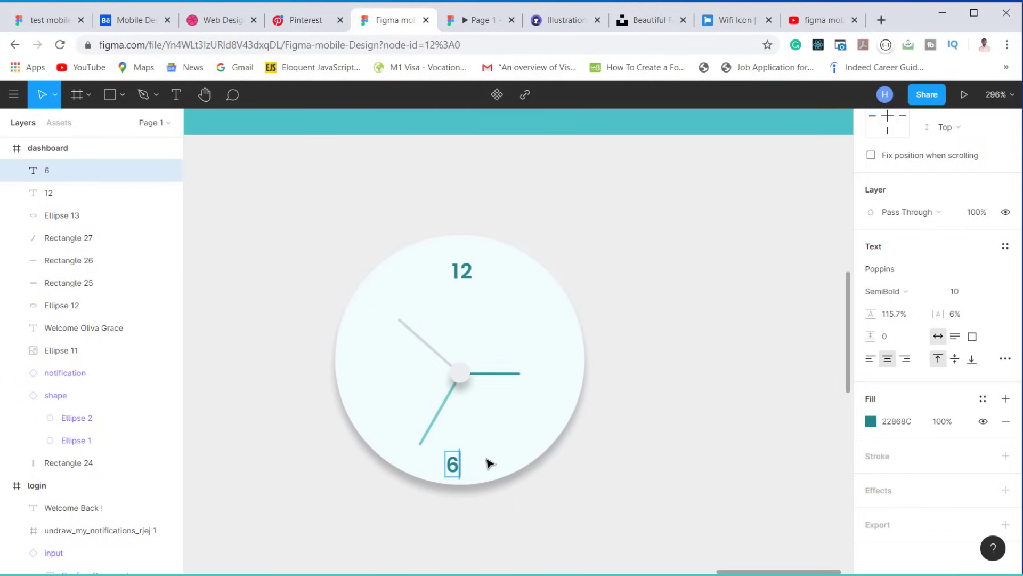
pyautogui.press('Escape')
# Step: Duplicate the 6 to the right edge of the clock face and change the copy to 3
pyautogui.moveTo(456, 472); pyautogui.dragTo(570, 379)
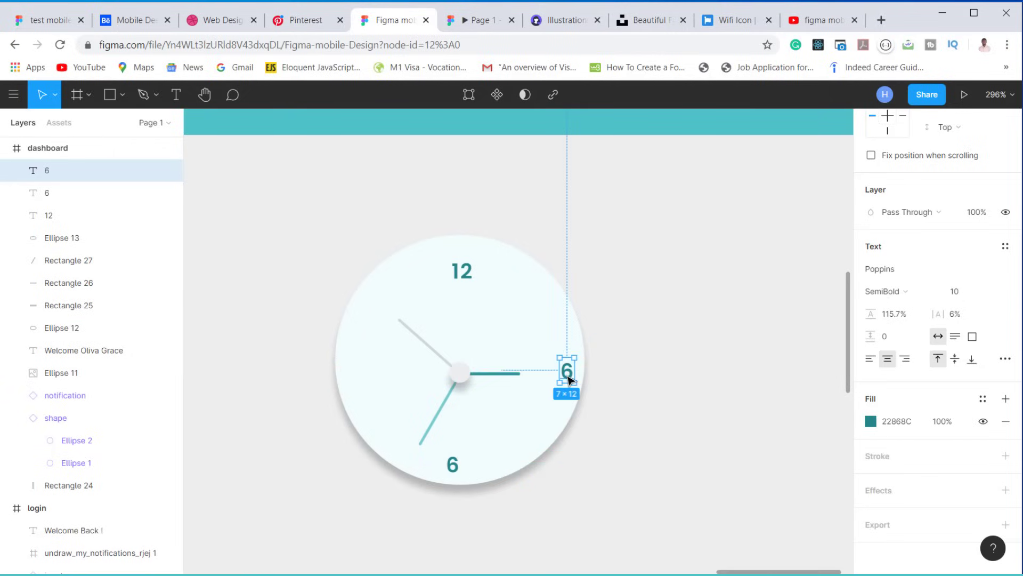
pyautogui.doubleClick(570, 380)
pyautogui.write('3')
pyautogui.press('Escape')
# Step: Duplicate the 3 to the left edge of the clock face and change the copy to 9
pyautogui.moveTo(567, 379); pyautogui.dragTo(360, 374)
pyautogui.doubleClick(360, 375)
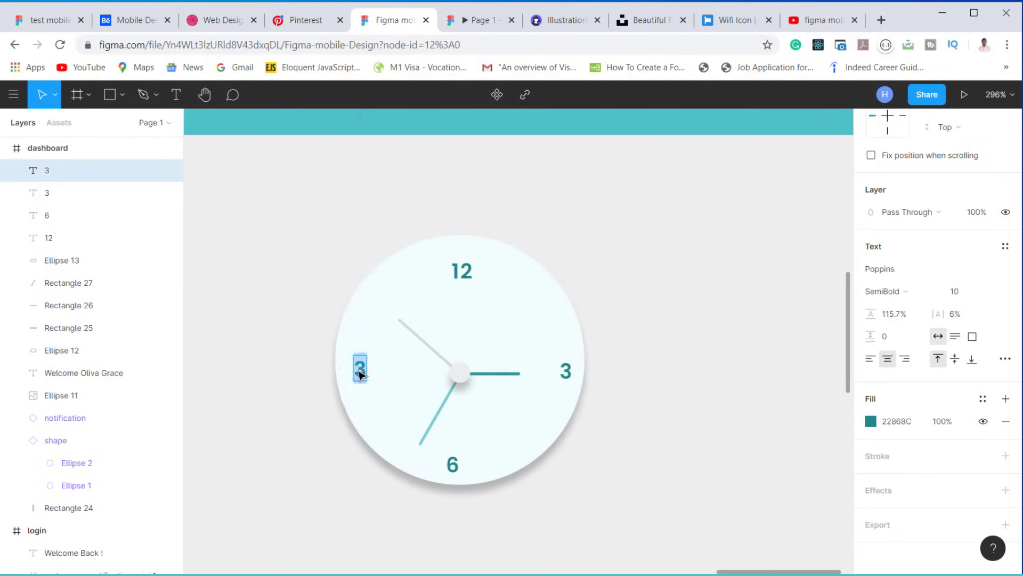
pyautogui.write('9')
pyautogui.press('Escape')
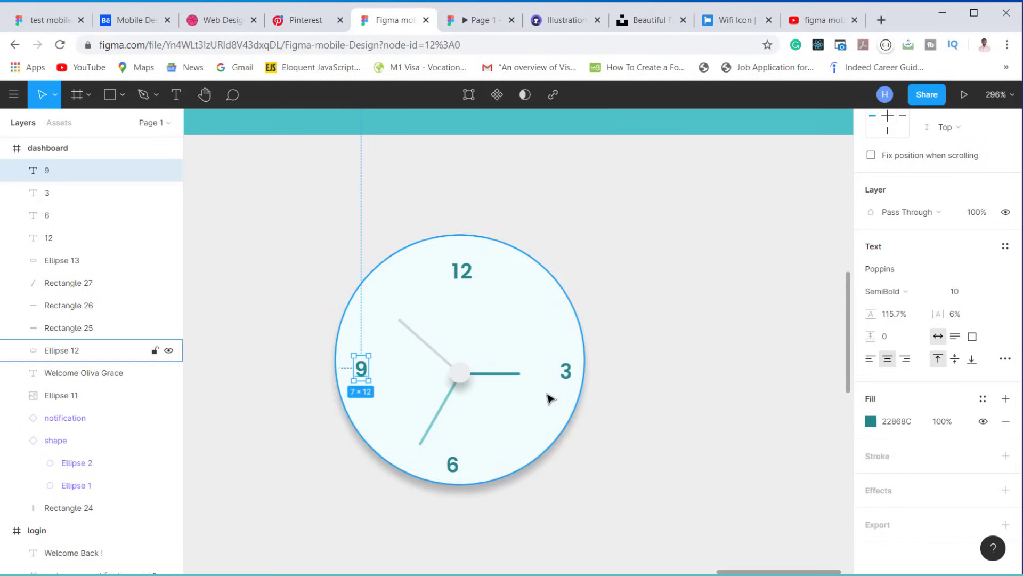
# Step: Align the vertical centres of the 9 and the 3 on the clock face
pyautogui.keyDown('shift'); pyautogui.click(571, 376); pyautogui.keyUp('shift')
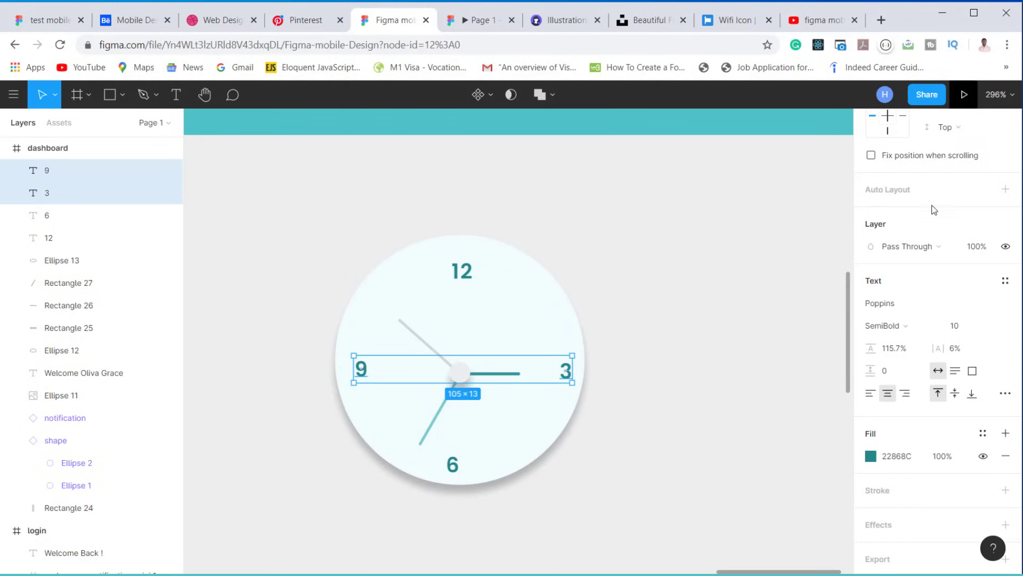
pyautogui.scroll(1, 932, 179)
pyautogui.click(961, 148)
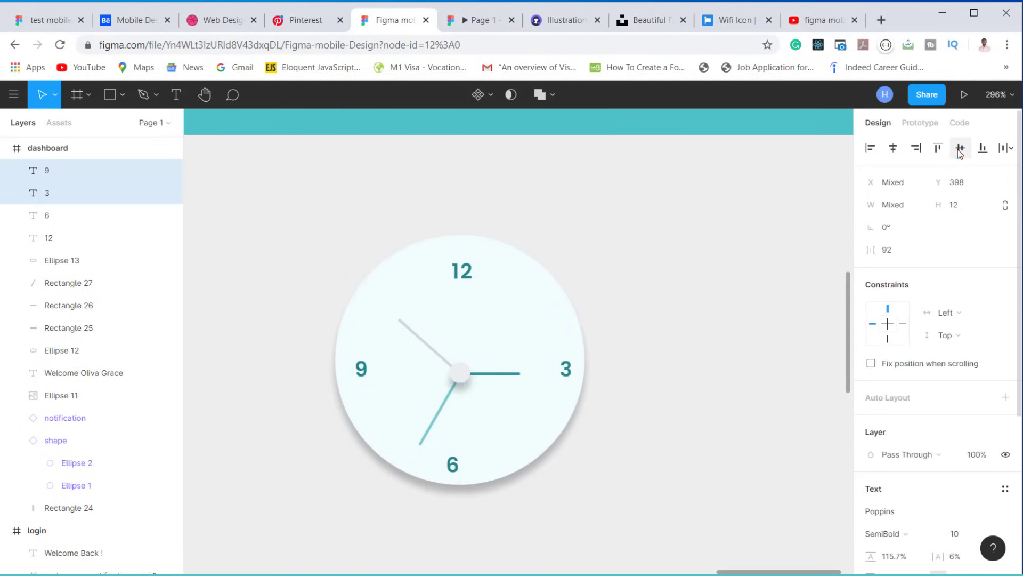
# Step: Align the horizontal centres of the 6 and the 12 on the clock face
pyautogui.click(454, 465)
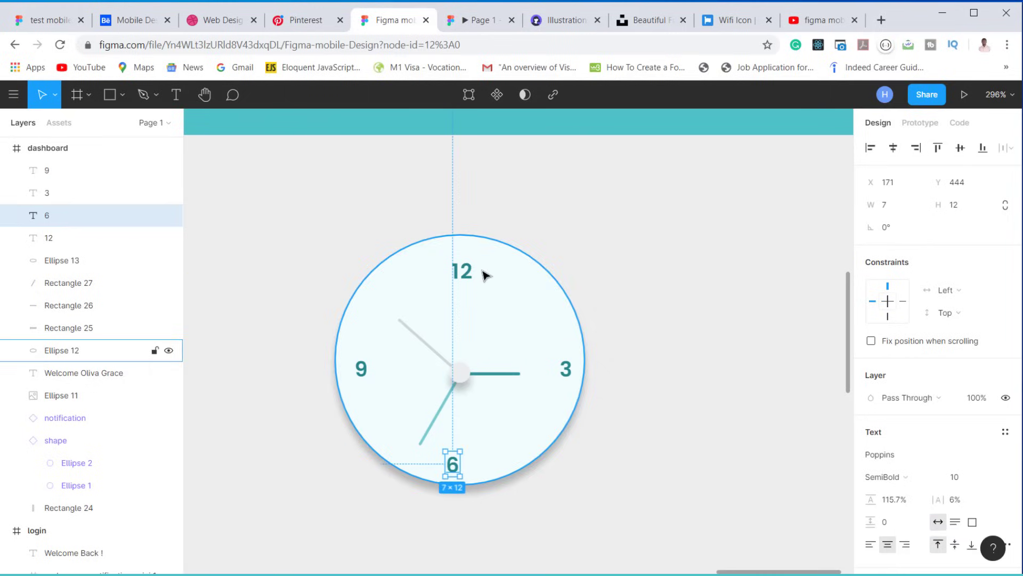
pyautogui.keyDown('shift'); pyautogui.click(463, 271); pyautogui.keyUp('shift')
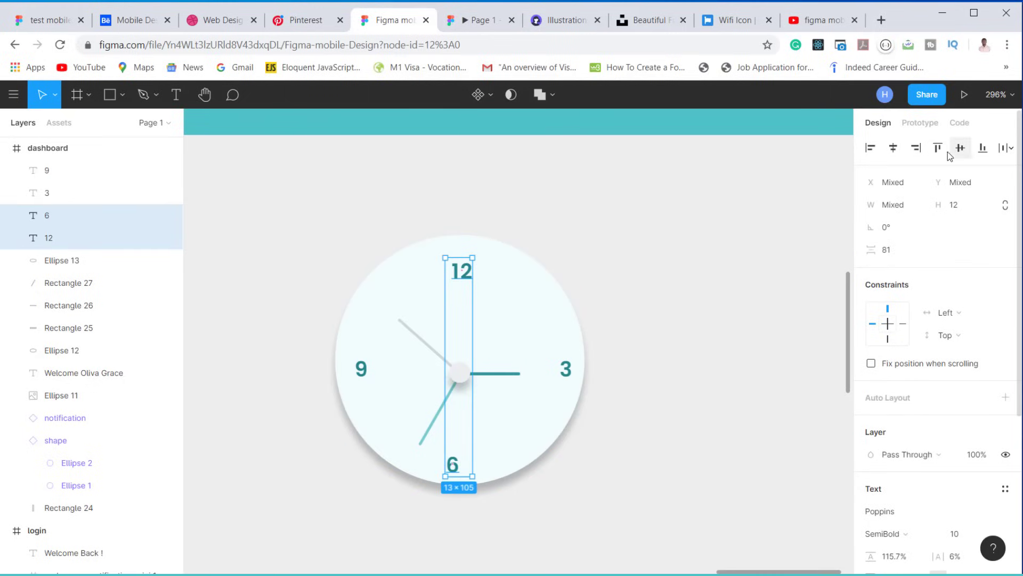
pyautogui.click(894, 147)
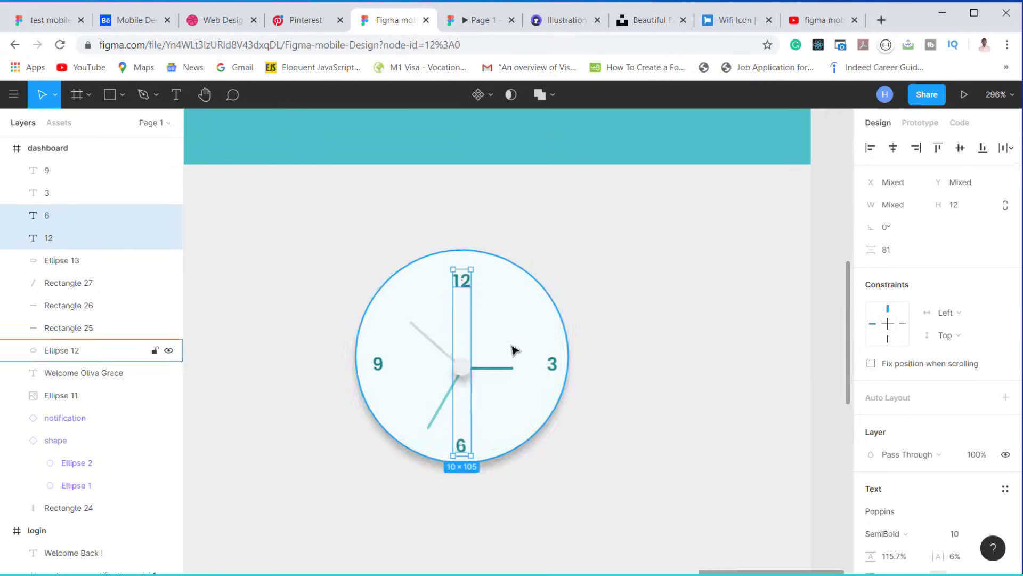
pyautogui.click(692, 338)
# Step: Move the 6 up slightly on the clock face, to Y 441
pyautogui.scroll(-5, 692, 338)
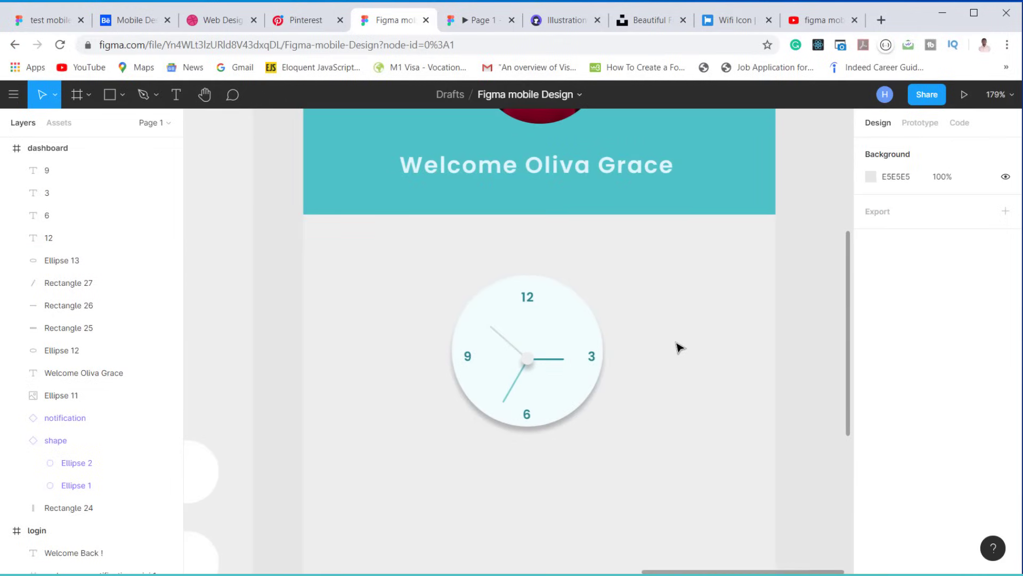
pyautogui.scroll(-1, 677, 347)
pyautogui.click(535, 417)
pyautogui.moveTo(535, 417); pyautogui.dragTo(535, 414)
pyautogui.scroll(-2, 626, 430)
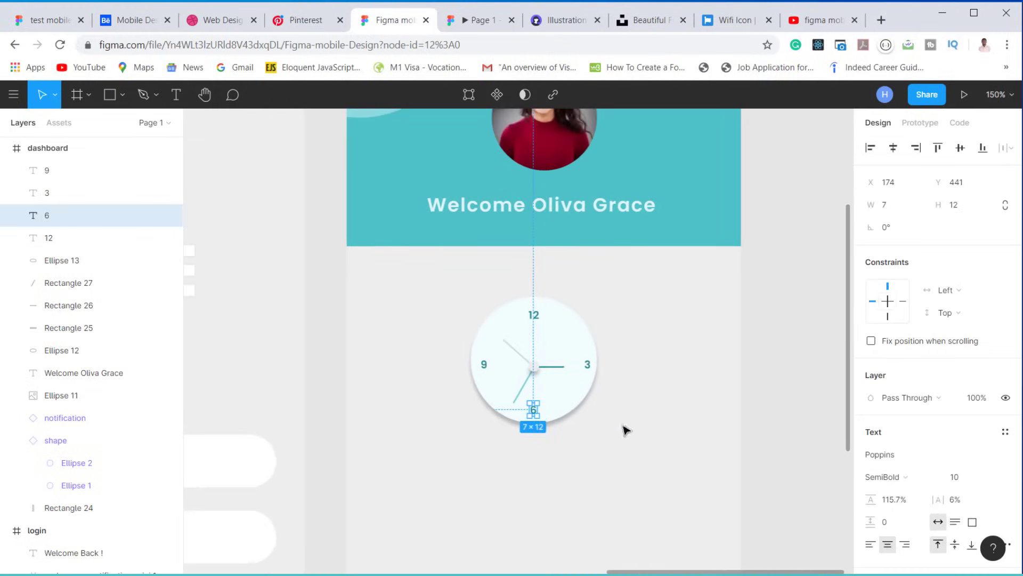
pyautogui.click(770, 375)
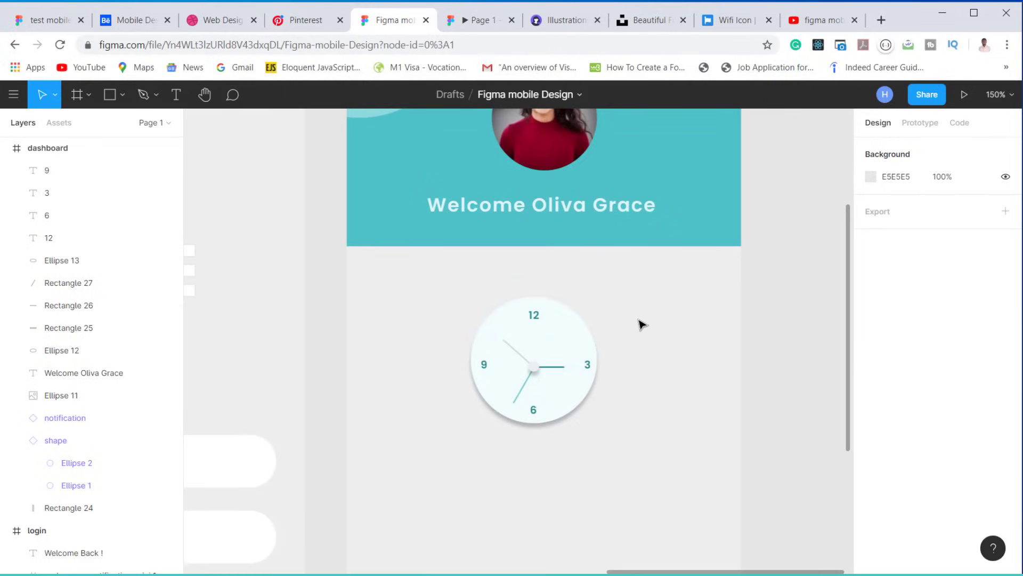
# Step: Copy the login screen's "Welcome Back !" heading above the dashboard clock, toward the right, and change its text to "Good Afternoon"
pyautogui.scroll(-4, 639, 320)
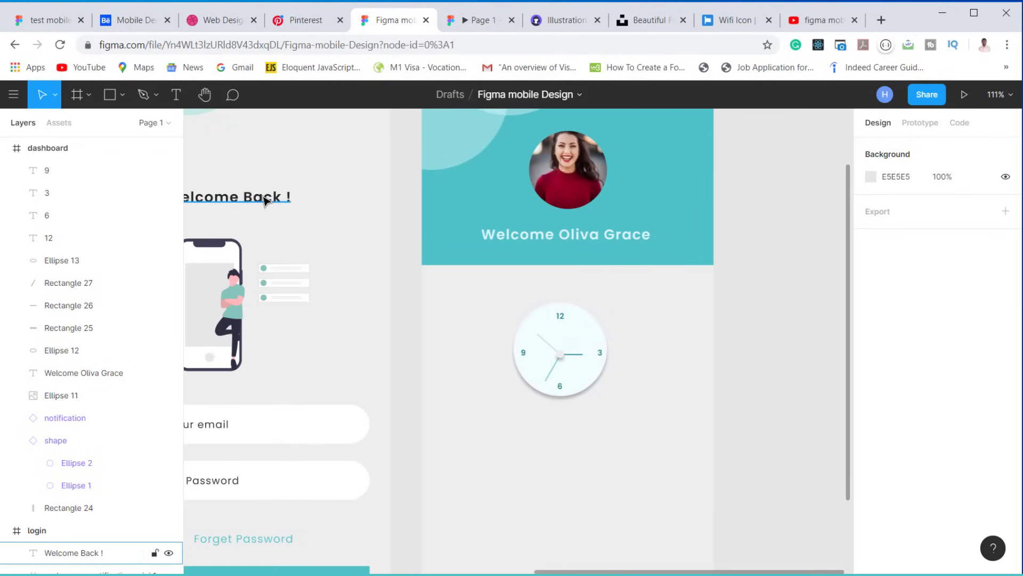
pyautogui.click(264, 201)
pyautogui.moveTo(264, 201); pyautogui.dragTo(668, 297)
pyautogui.doubleClick(659, 292)
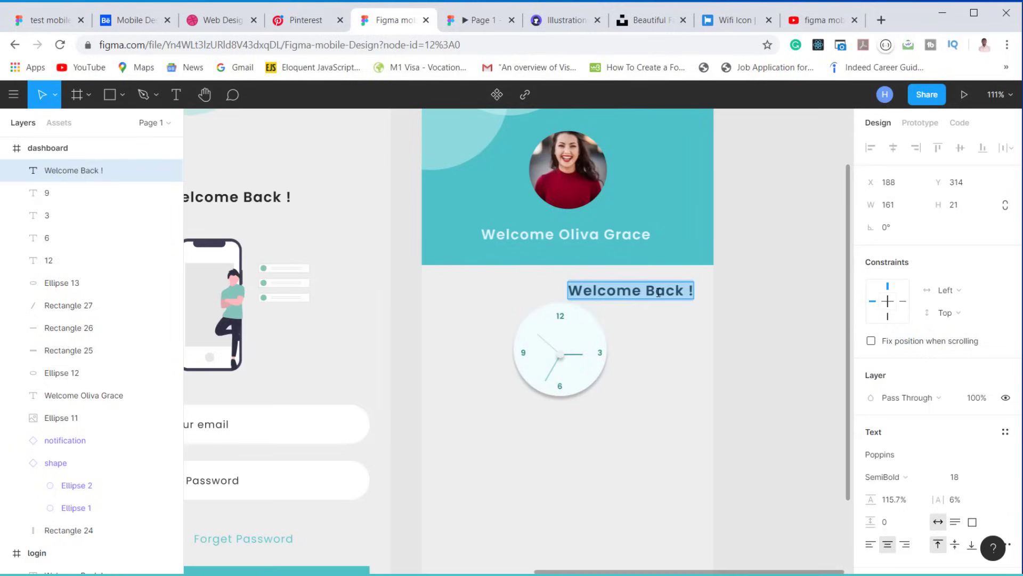
pyautogui.write('Good')
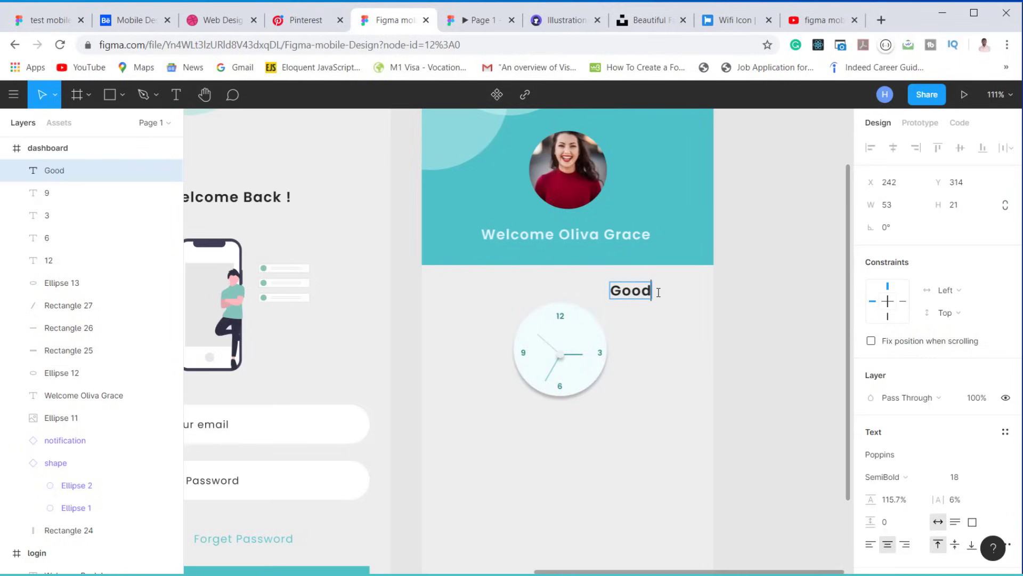
pyautogui.write(' Afternoon')
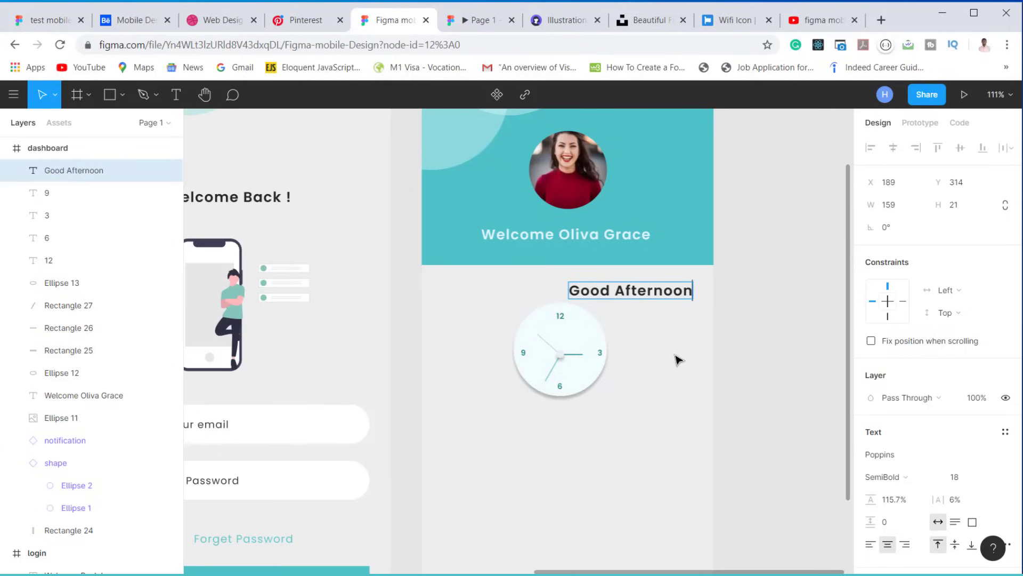
pyautogui.press('Escape')
# Step: Set the font size of the "Good Afternoon" text to 12
pyautogui.scroll(-3, 938, 421)
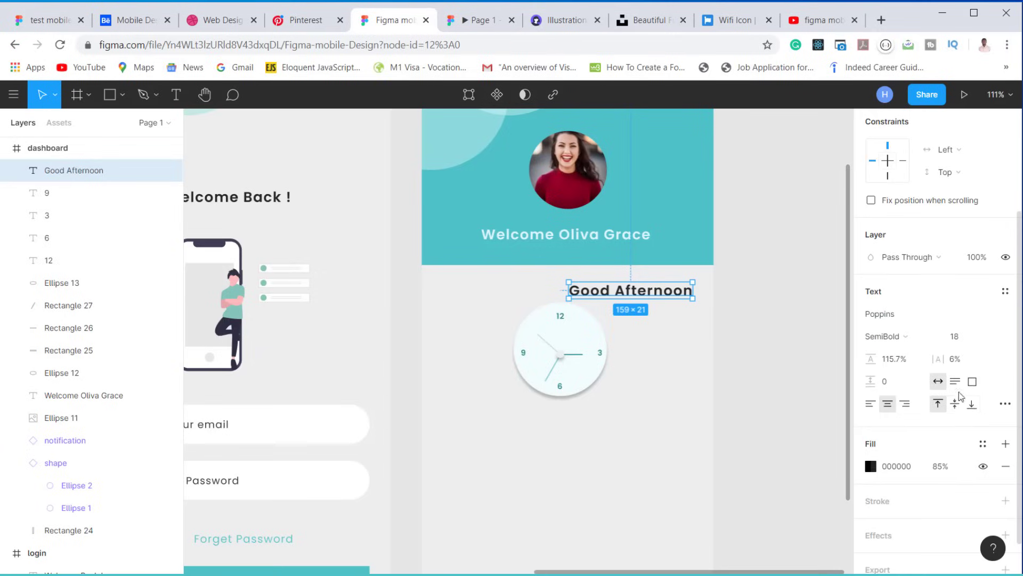
pyautogui.click(982, 336)
pyautogui.click(979, 354)
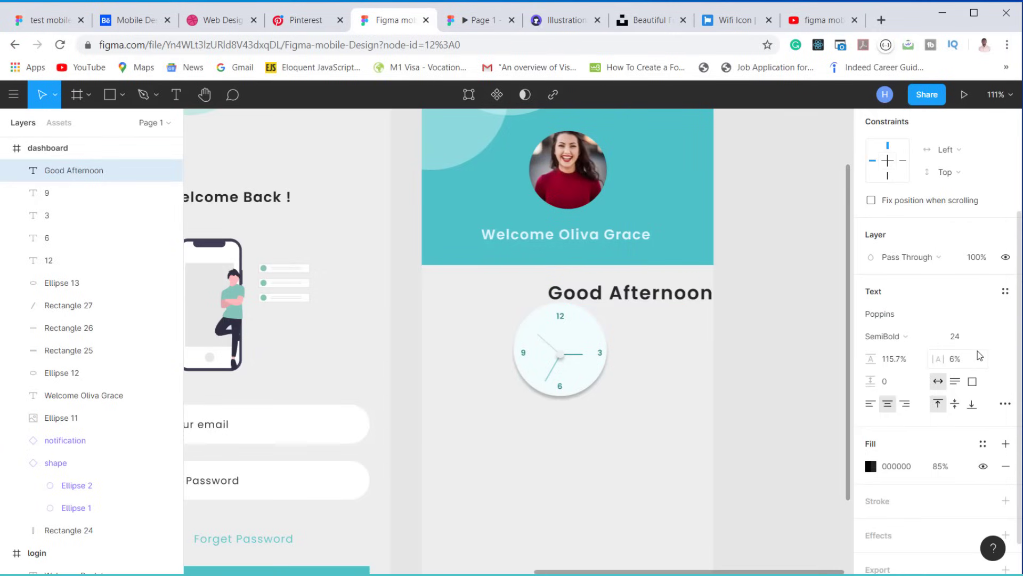
pyautogui.click(982, 336)
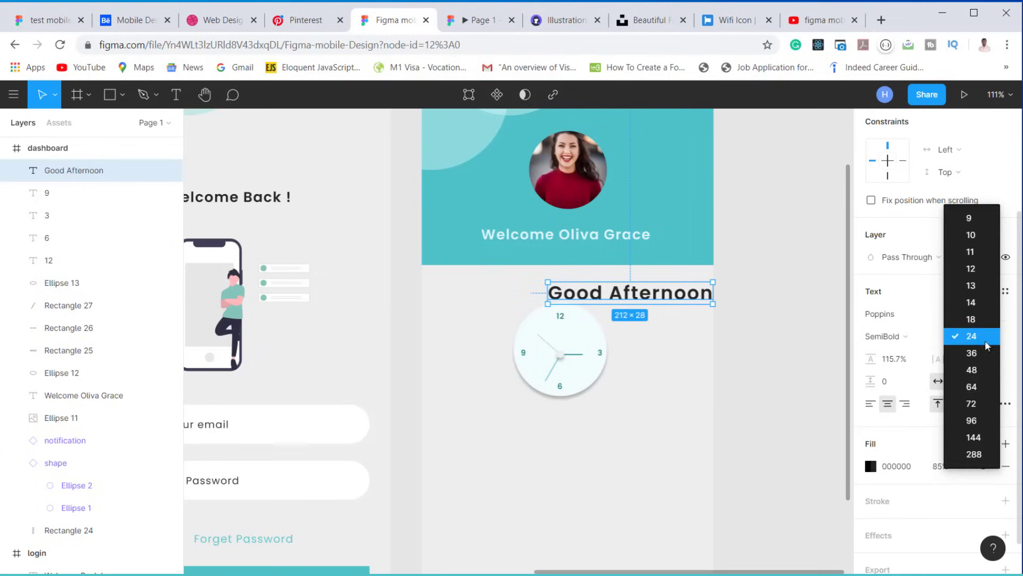
pyautogui.click(974, 269)
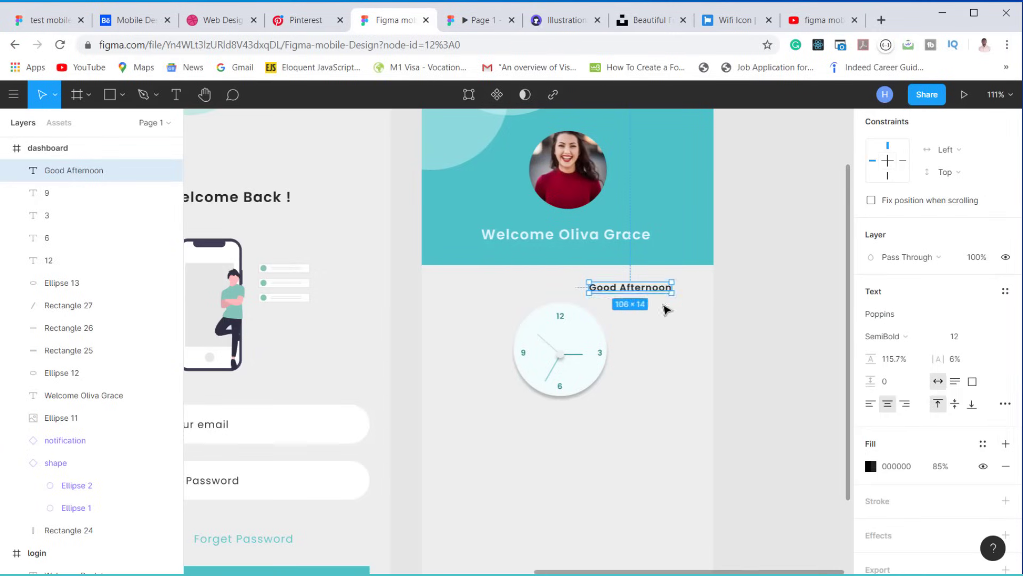
# Step: Show the dashboard frame's layout grid and move the "Good Afternoon" text to X 244, Y 317, ending at the last column's right edge
pyautogui.scroll(4, 686, 325)
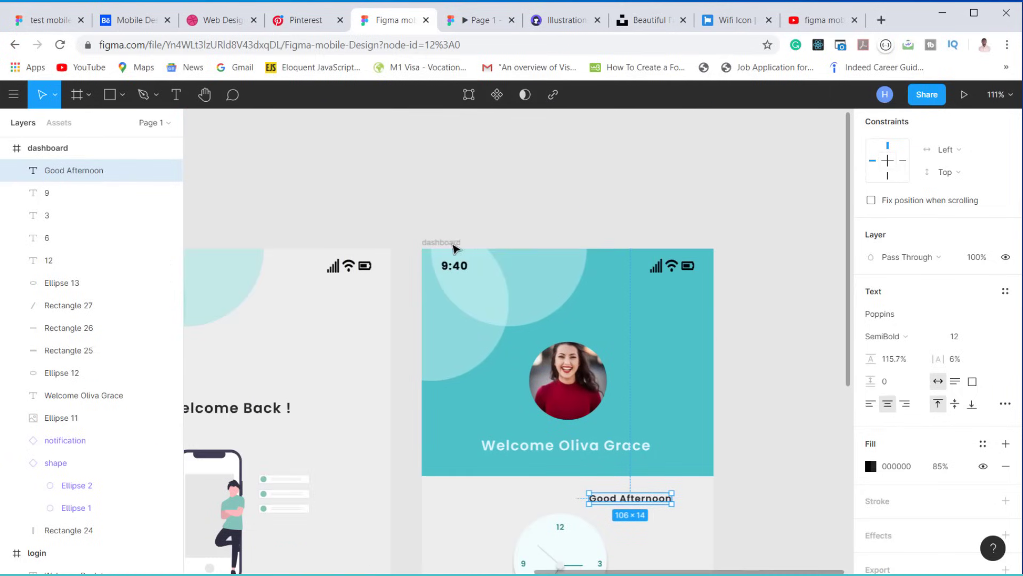
pyautogui.click(453, 242)
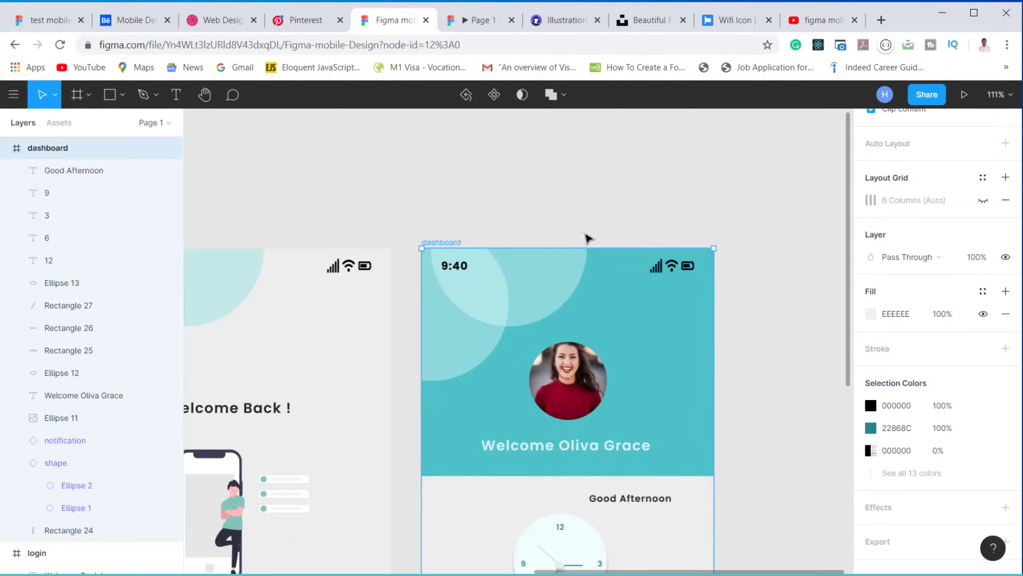
pyautogui.click(984, 200)
pyautogui.scroll(-3, 642, 406)
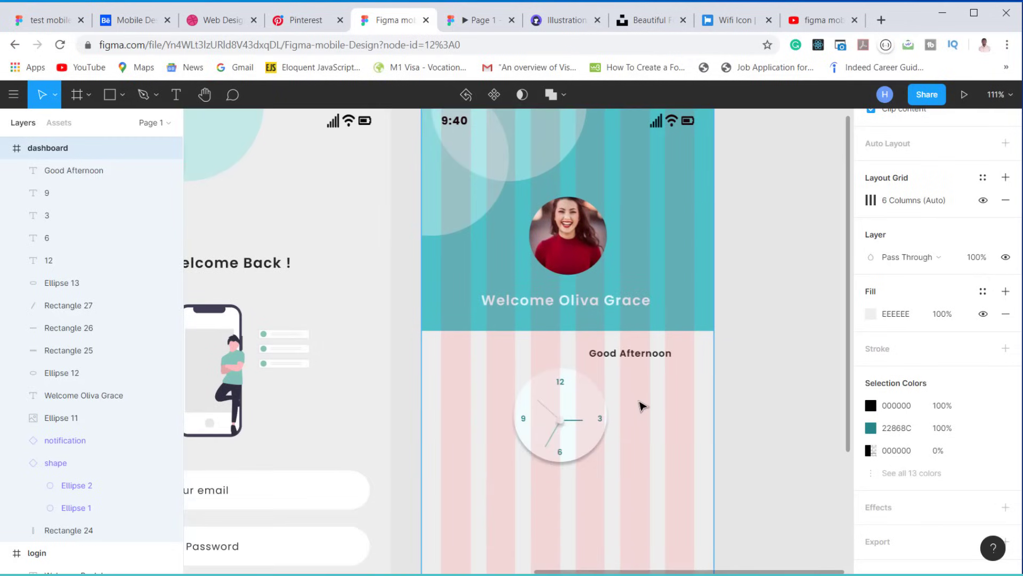
pyautogui.hscroll(-1, 653, 355)
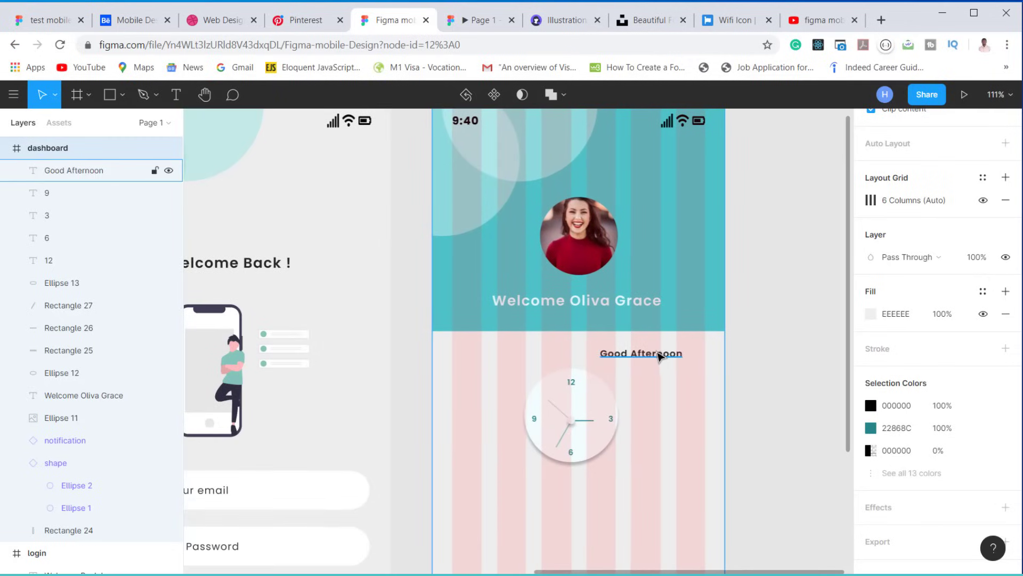
pyautogui.hscroll(-1, 664, 357)
pyautogui.click(666, 356)
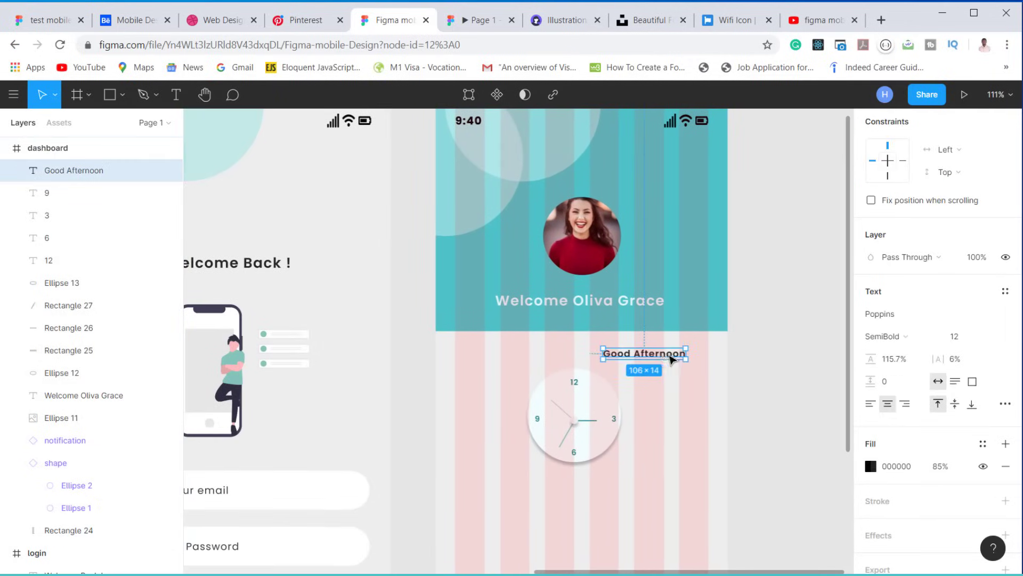
pyautogui.moveTo(670, 359); pyautogui.dragTo(686, 361)
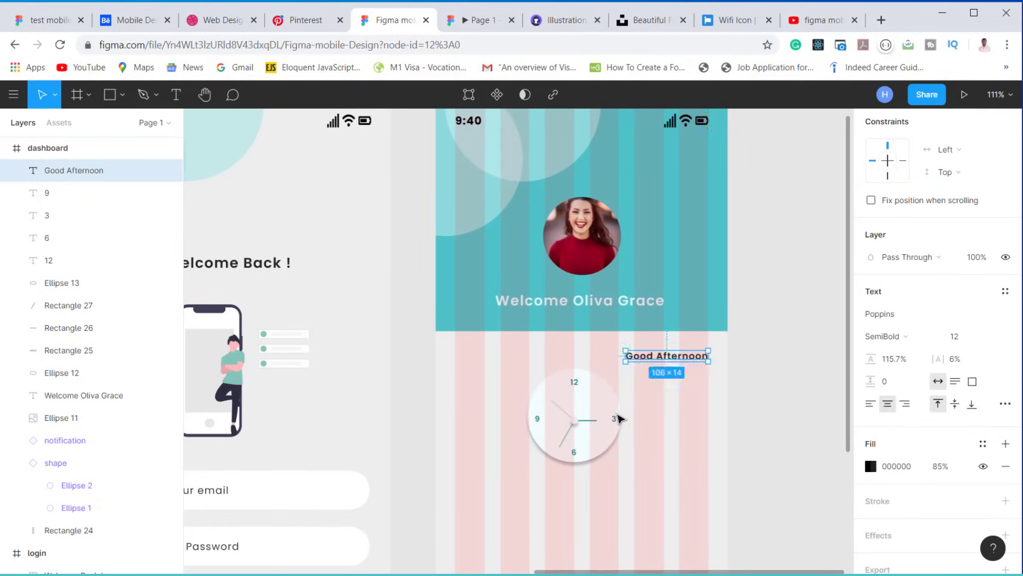
# Step: Group all parts of the clock on the dashboard and rename the group "clock"
pyautogui.moveTo(407, 366); pyautogui.dragTo(682, 486)
pyautogui.hotkey('ctrl', 'g')
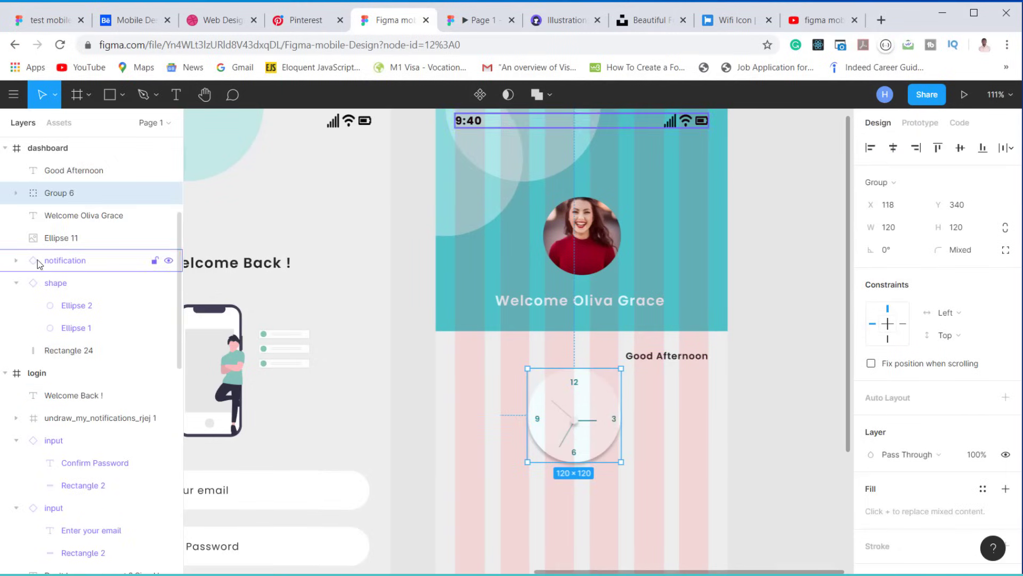
pyautogui.doubleClick(58, 195)
pyautogui.write('c')
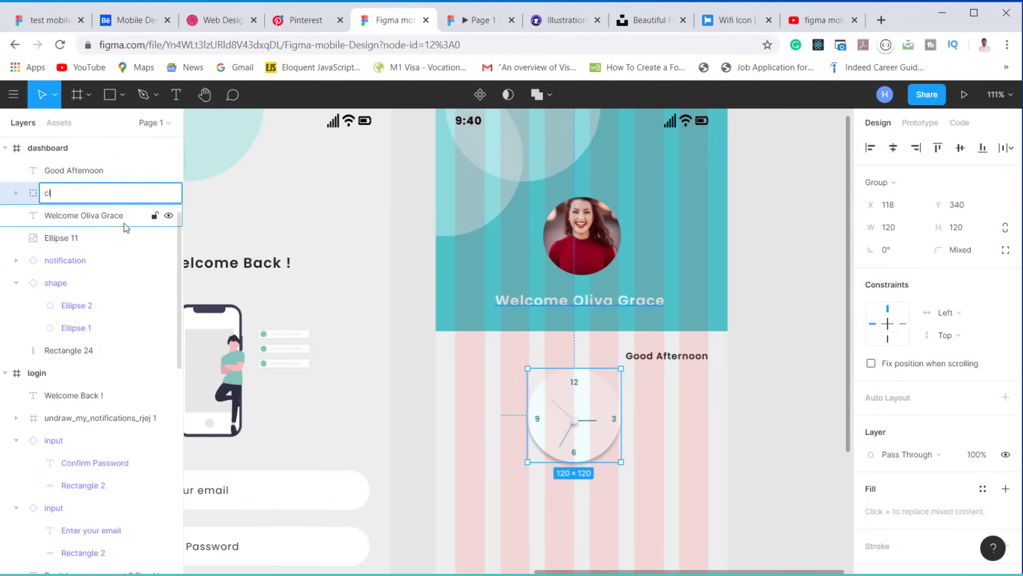
pyautogui.write('lock')
pyautogui.press('Return')
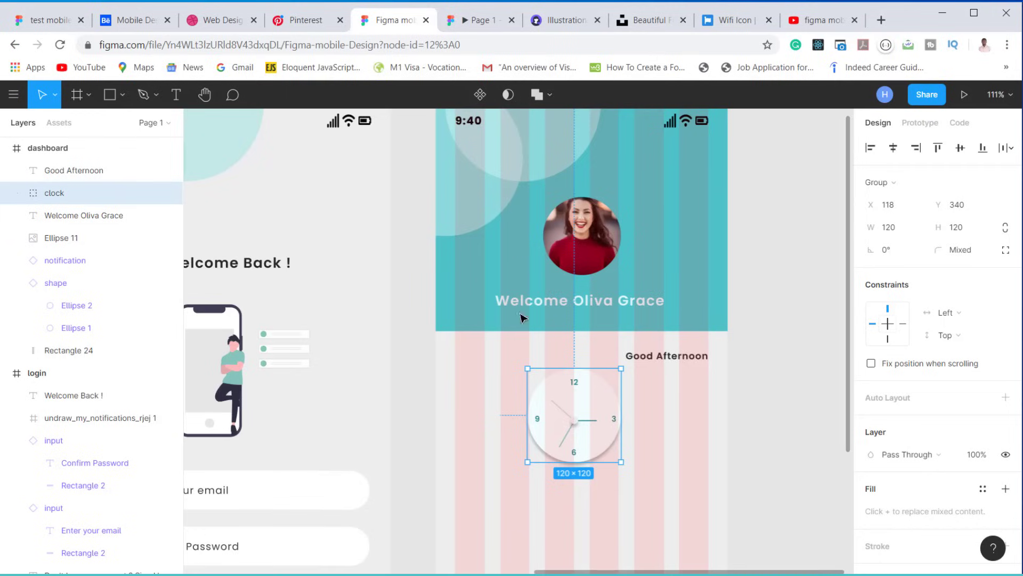
# Step: Centre the clock group on the dashboard at X 128, Y 335 and hide the frame's layout grid
pyautogui.moveTo(575, 395); pyautogui.dragTo(579, 394)
pyautogui.scroll(4, 473, 326)
pyautogui.click(473, 323)
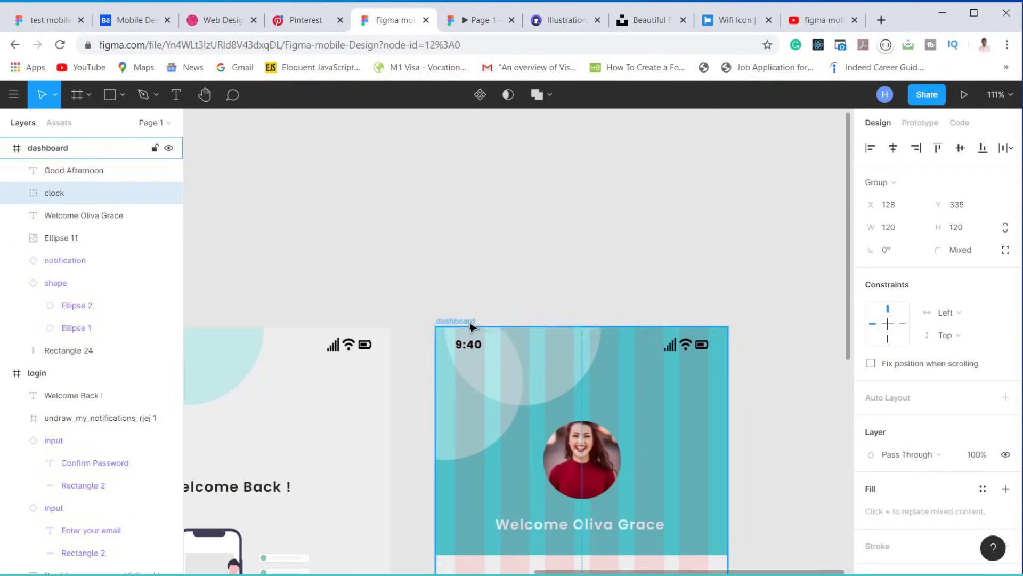
pyautogui.click(983, 364)
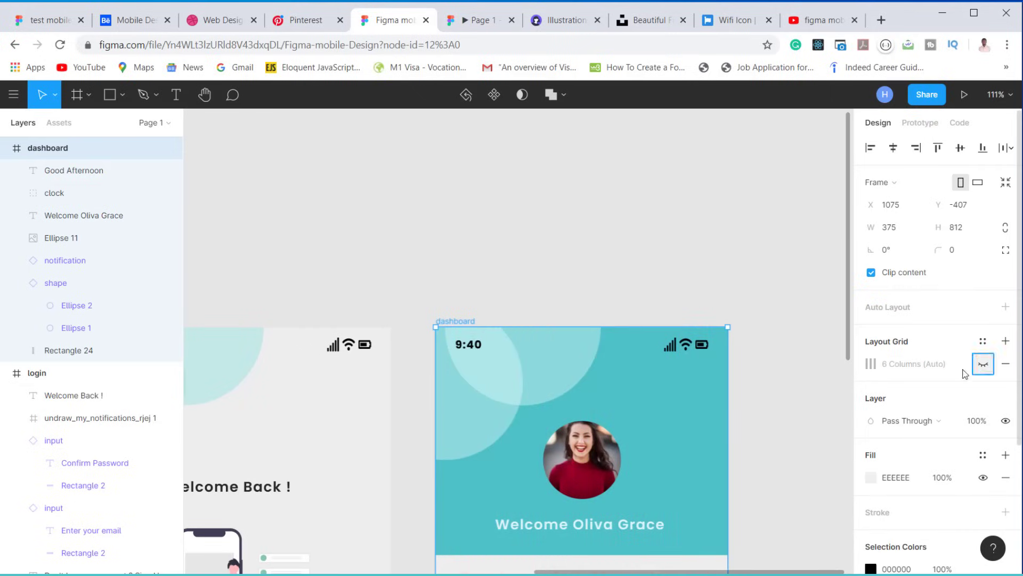
# Step: Copy the "Good Afternoon" text to below the clock, toward the dashboard's left side, and set the copy's font size to 14
pyautogui.scroll(-6, 644, 328)
pyautogui.scroll(-2, 653, 341)
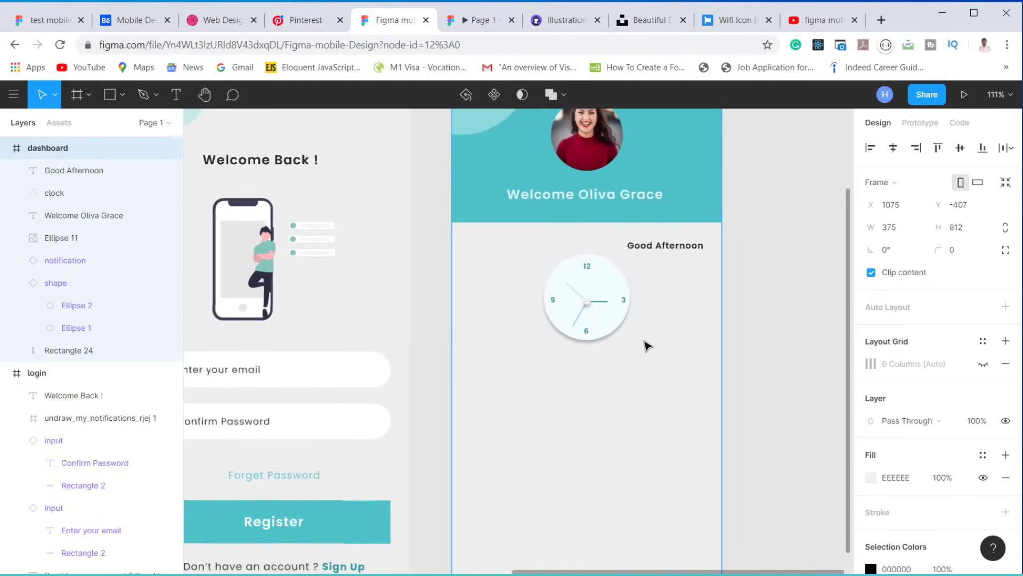
pyautogui.scroll(-1, 645, 349)
pyautogui.scroll(-2, 643, 355)
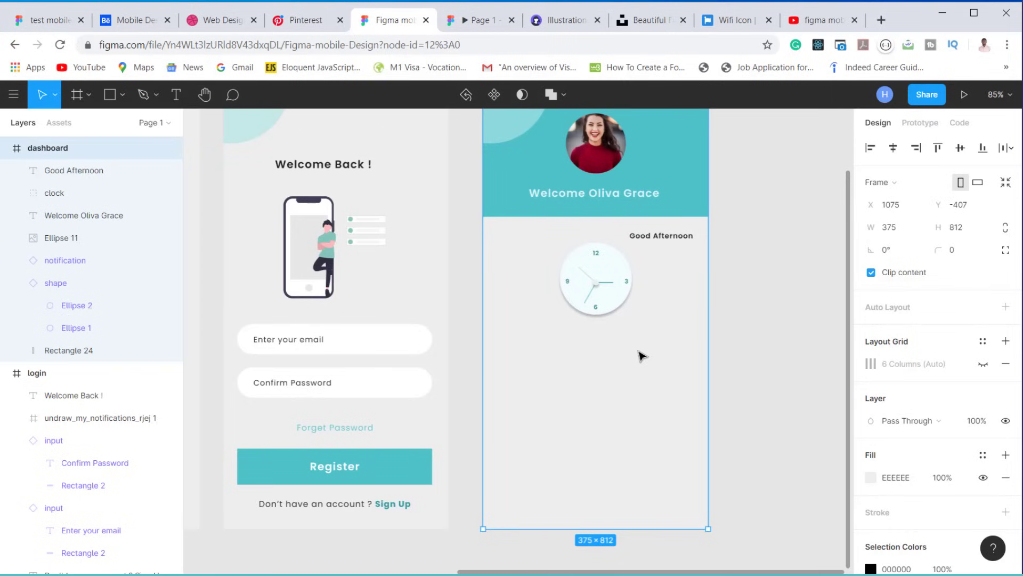
pyautogui.scroll(2, 680, 261)
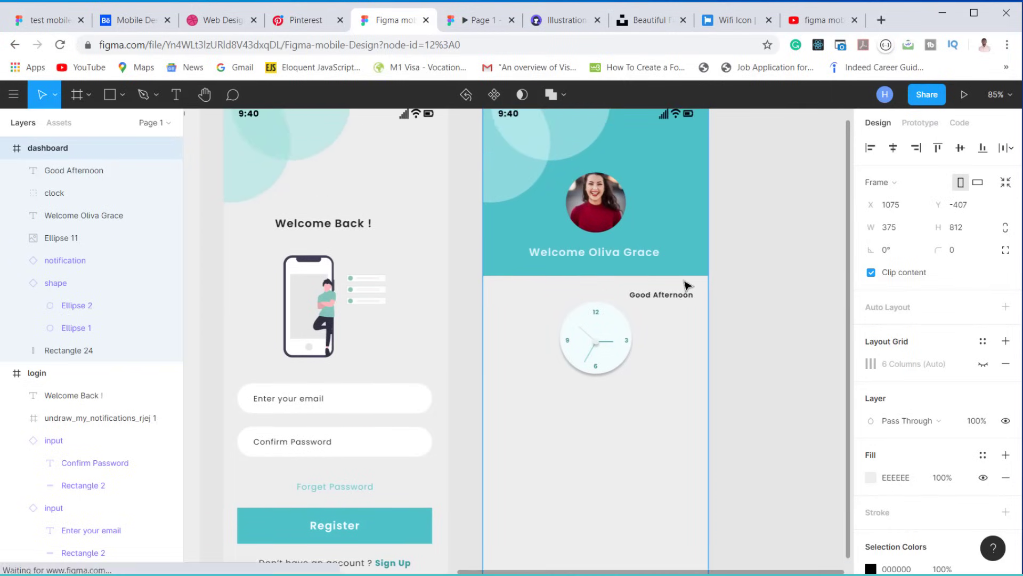
pyautogui.scroll(-1, 680, 289)
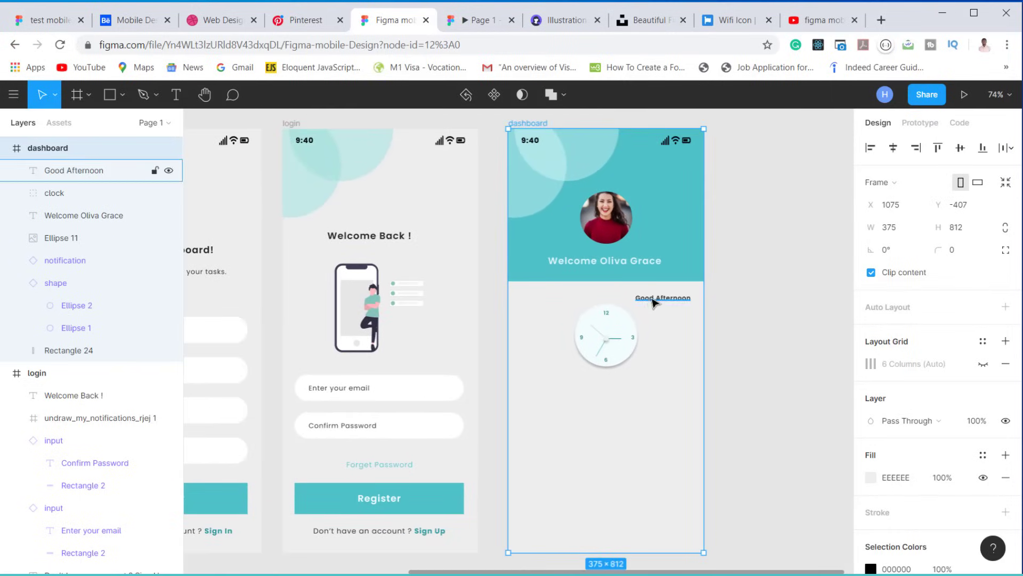
pyautogui.click(654, 302)
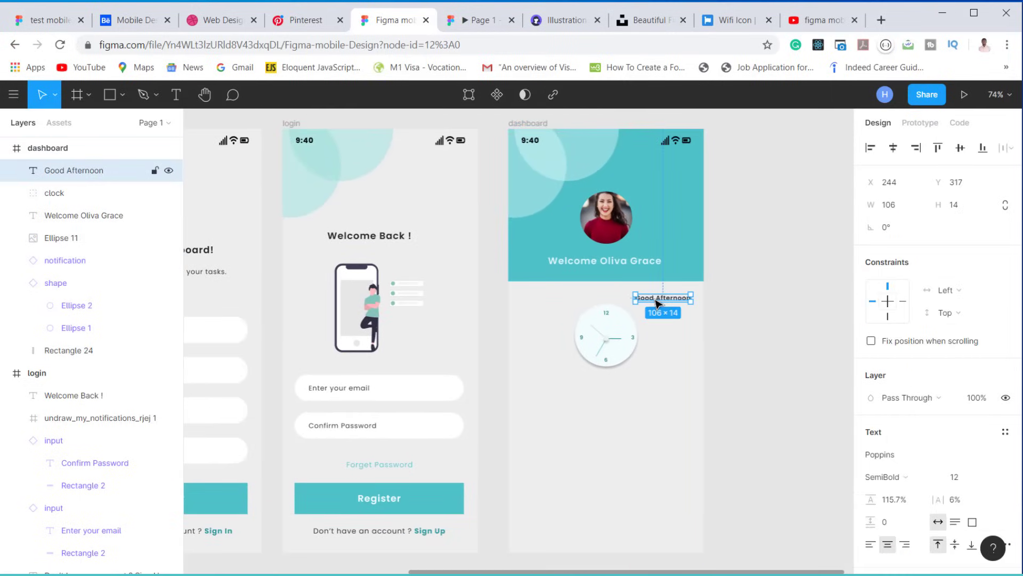
pyautogui.moveTo(657, 302); pyautogui.dragTo(551, 400)
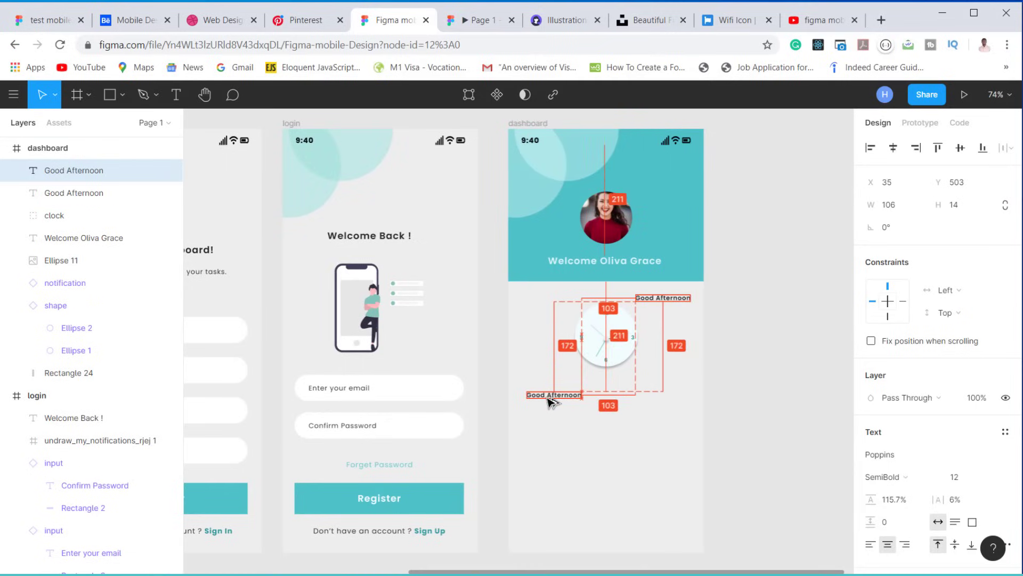
pyautogui.click(986, 477)
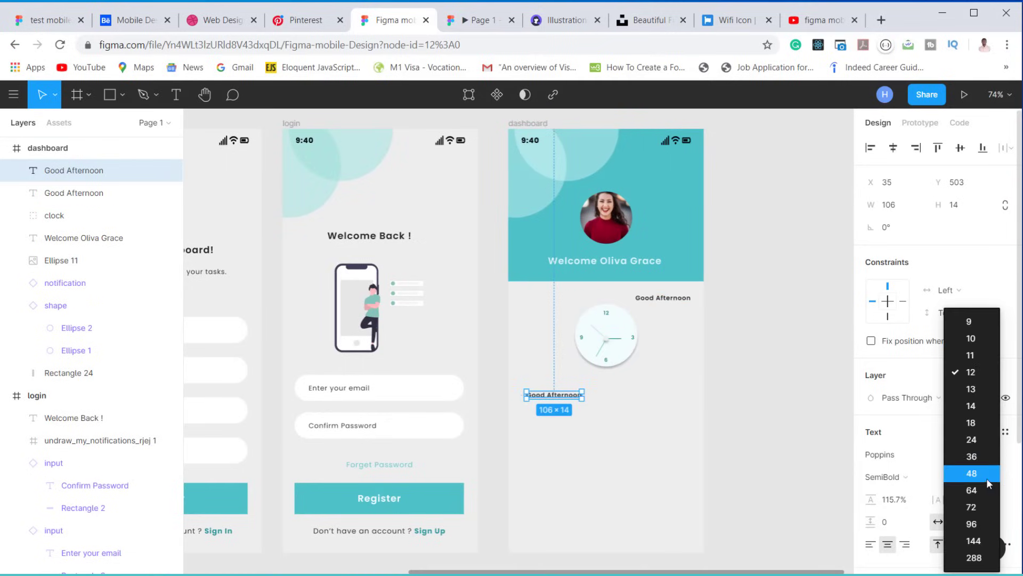
pyautogui.click(972, 406)
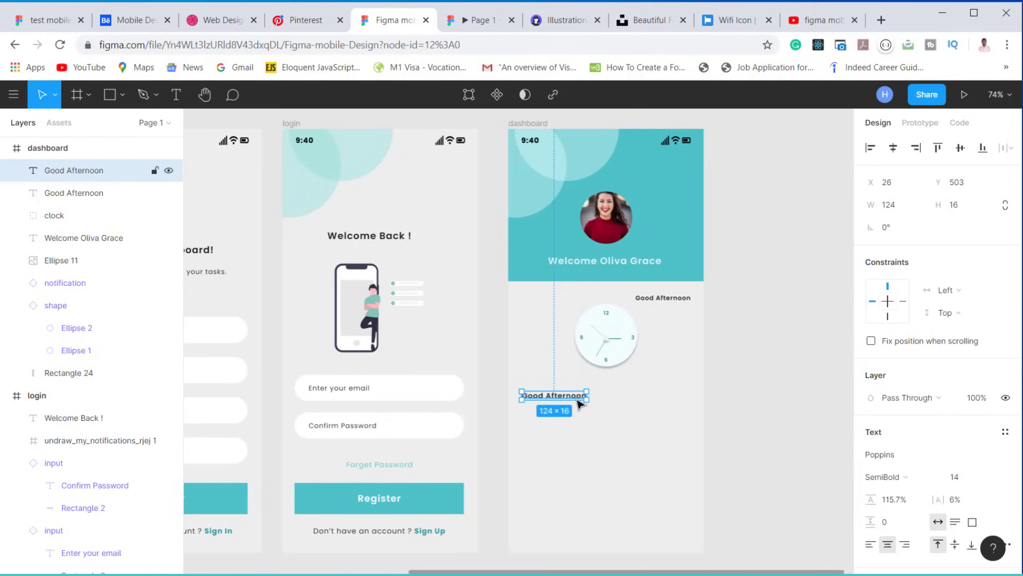
# Step: Change the text of the copy below the clock to "Tasks List"
pyautogui.doubleClick(580, 401)
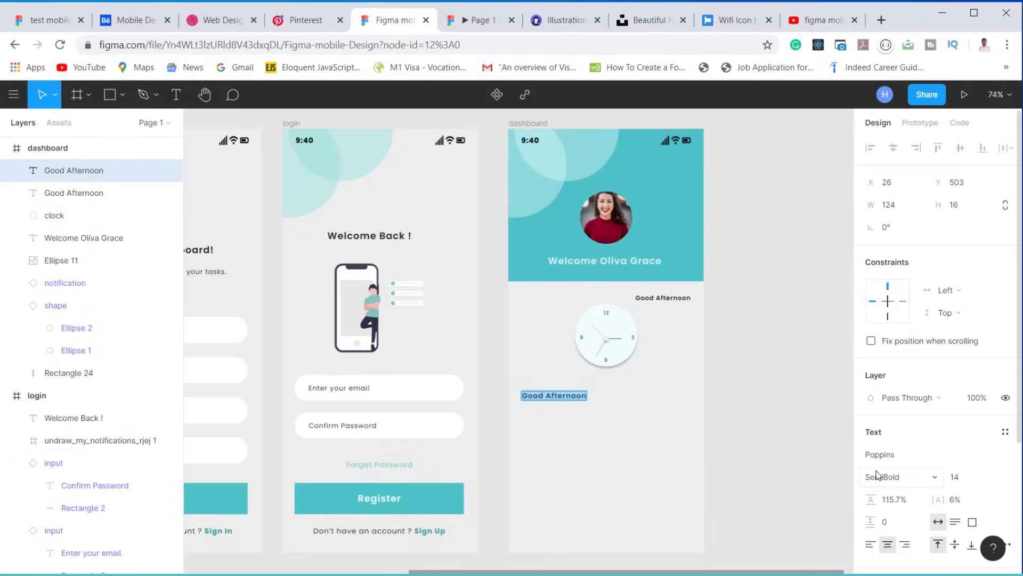
pyautogui.write('Ta')
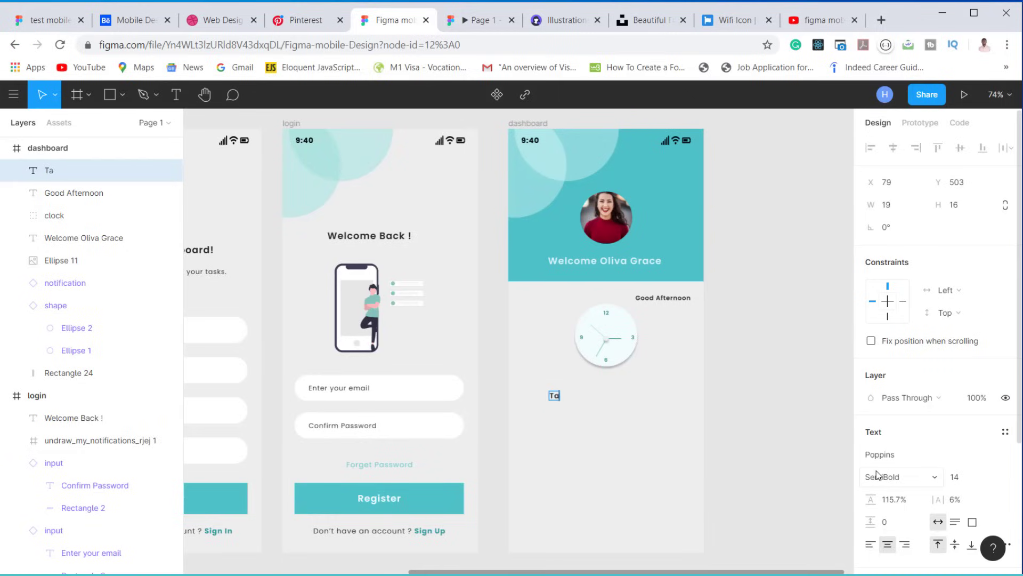
pyautogui.write('sks List')
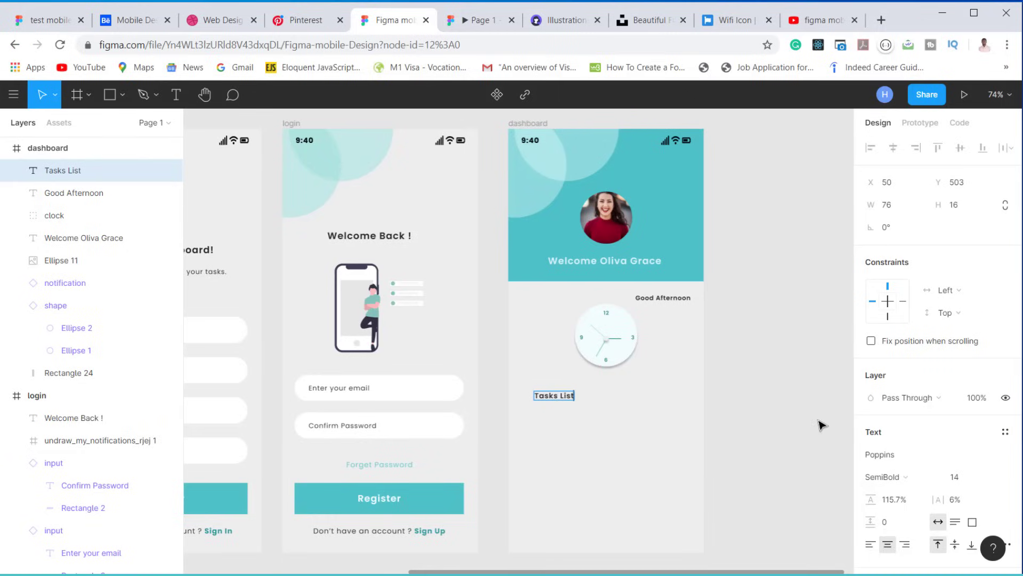
pyautogui.press('Escape')
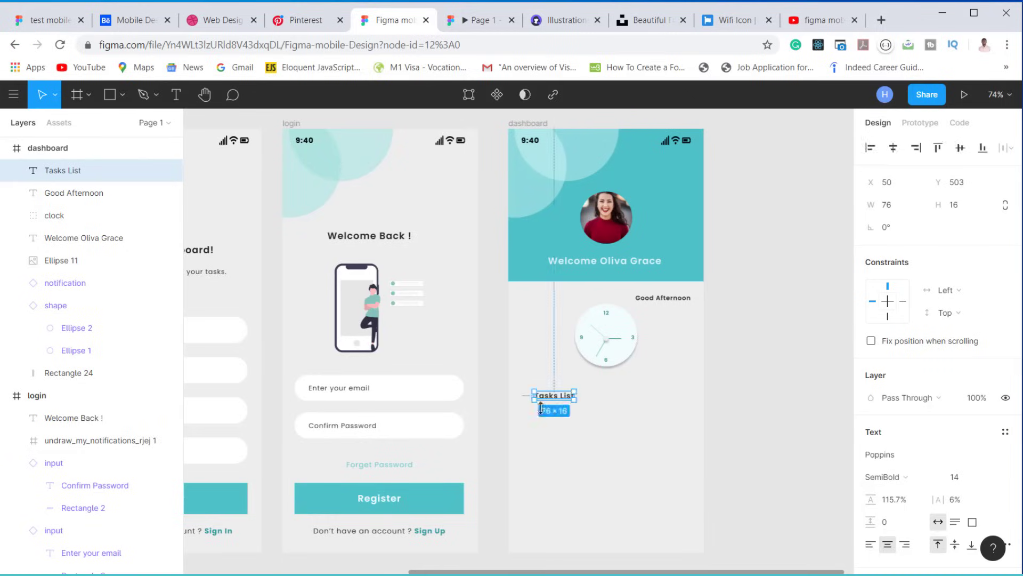
# Step: Show the dashboard's layout grid and move the "Tasks List" text to the first column's left edge, at X 25
pyautogui.click(528, 124)
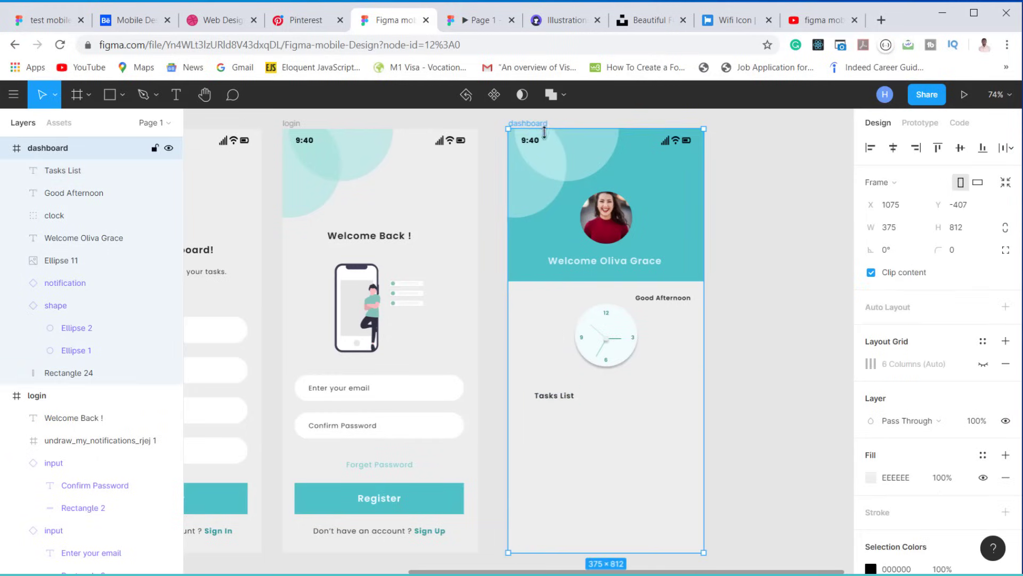
pyautogui.click(984, 363)
pyautogui.keyDown('ctrl'); pyautogui.scroll(3, 554, 393); pyautogui.keyUp('ctrl')
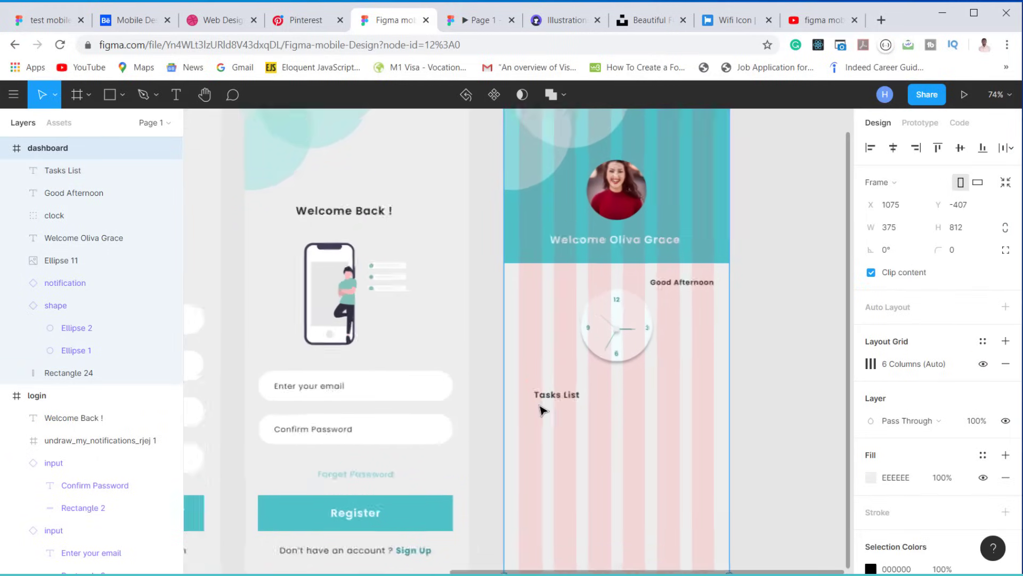
pyautogui.moveTo(556, 399); pyautogui.dragTo(527, 394)
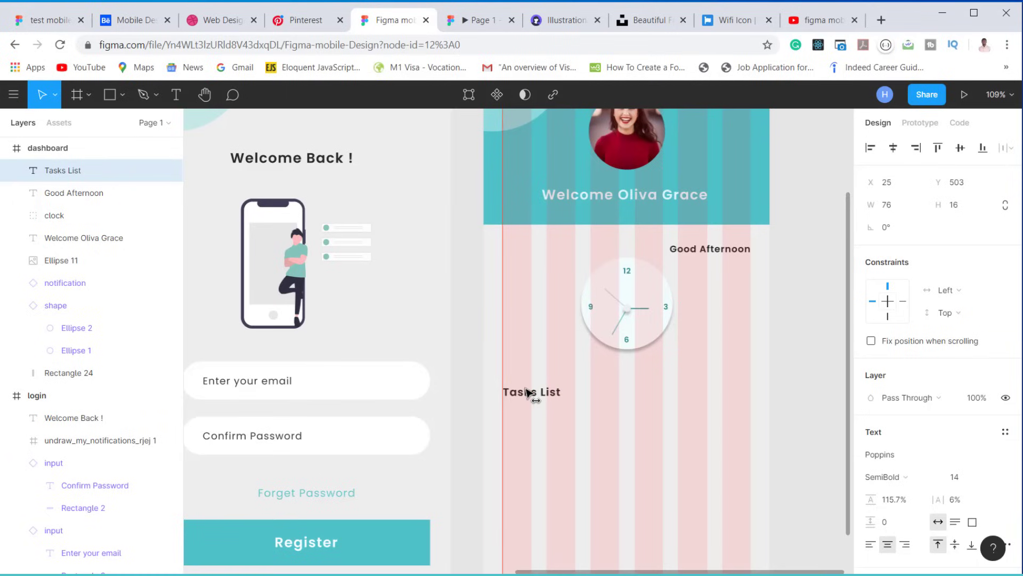
# Step: Move the dashboard frame to X 1060 and hide its layout grid
pyautogui.keyDown('ctrl'); pyautogui.scroll(-5, 528, 394); pyautogui.keyUp('ctrl')
pyautogui.moveTo(481, 167); pyautogui.dragTo(654, 504)
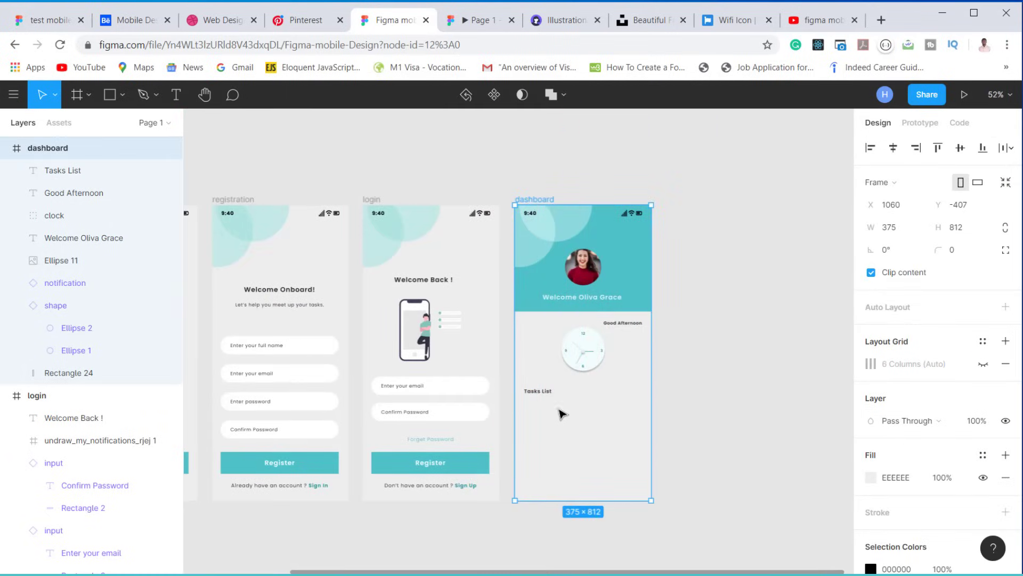
# Step: Move the "Tasks List" text up closer to the clock, to Y 490
pyautogui.scroll(5, 562, 413)
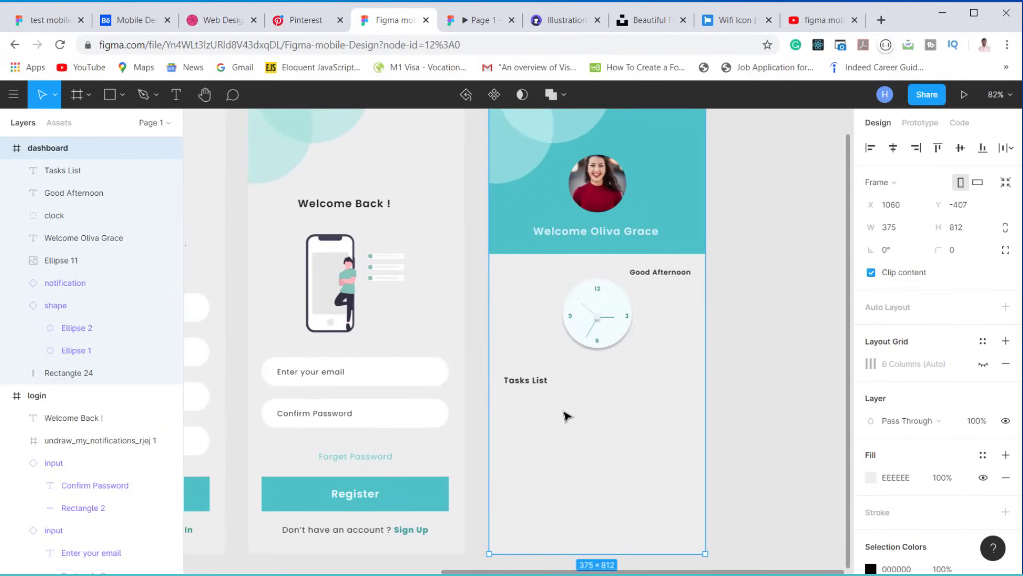
pyautogui.click(536, 388)
pyautogui.press('Up')
pyautogui.press('Up')
pyautogui.press('Up')
pyautogui.press('Up')
pyautogui.press('Up')
pyautogui.press('Up')
pyautogui.press('Up')
pyautogui.press('Up')
pyautogui.press('Up')
pyautogui.press('Up')
pyautogui.press('Up')
pyautogui.press('Up')
pyautogui.press('Up')
pyautogui.press('Up')
pyautogui.press('Up')
pyautogui.press('Up')
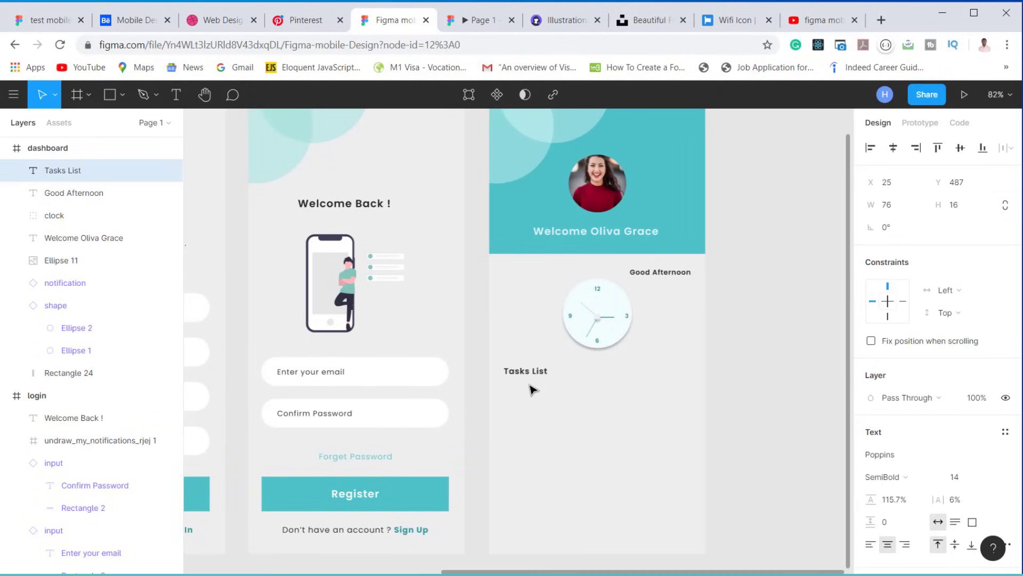
pyautogui.press('Down')
pyautogui.press('Down')
# Step: Draw a rectangle about 318 × 270 below the "Tasks List" text and set its corner radius to 13
pyautogui.press('r')
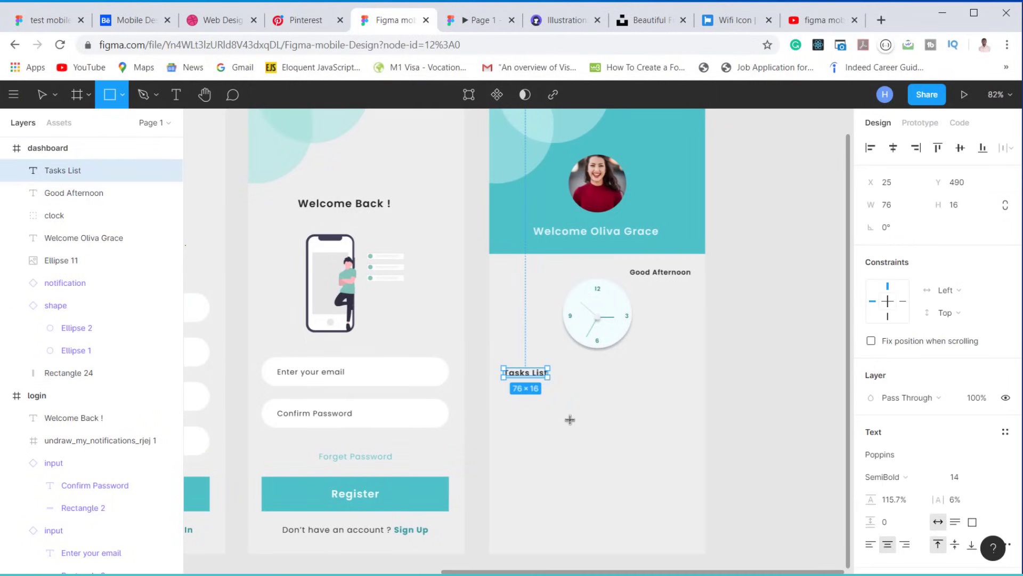
pyautogui.moveTo(507, 391); pyautogui.dragTo(696, 549)
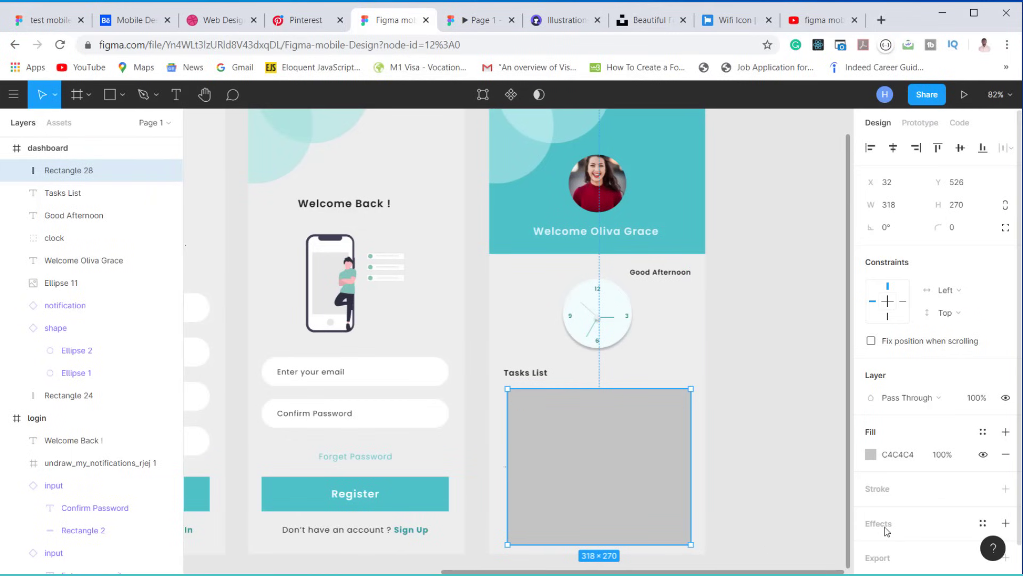
pyautogui.moveTo(938, 227); pyautogui.dragTo(777, 307)
pyautogui.moveTo(940, 228); pyautogui.dragTo(833, 288)
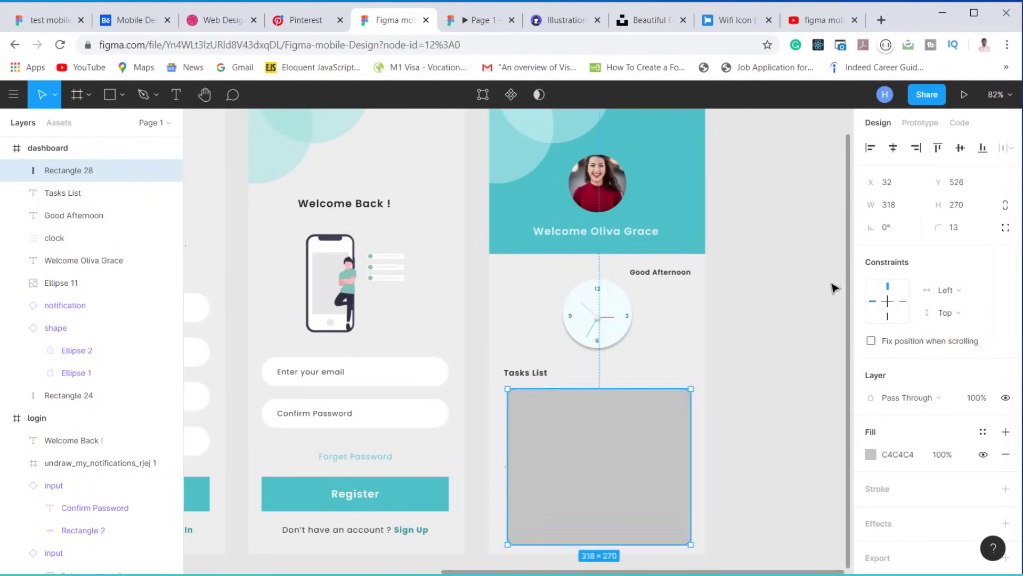
# Step: Set the fill colour of the rectangle below "Tasks List" to white, FFFFFF
pyautogui.scroll(-1, 925, 408)
pyautogui.click(871, 422)
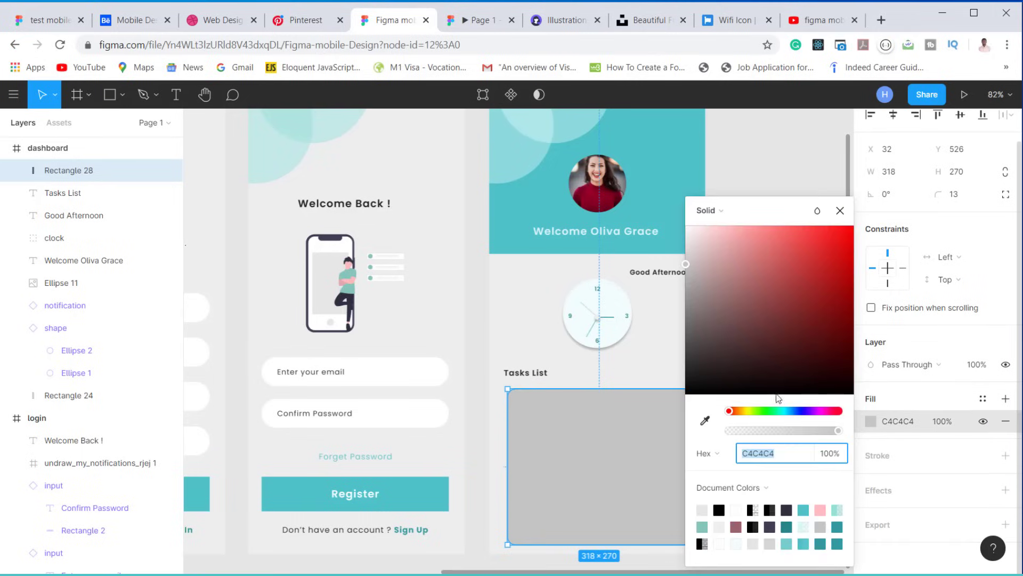
pyautogui.moveTo(690, 267); pyautogui.dragTo(686, 224)
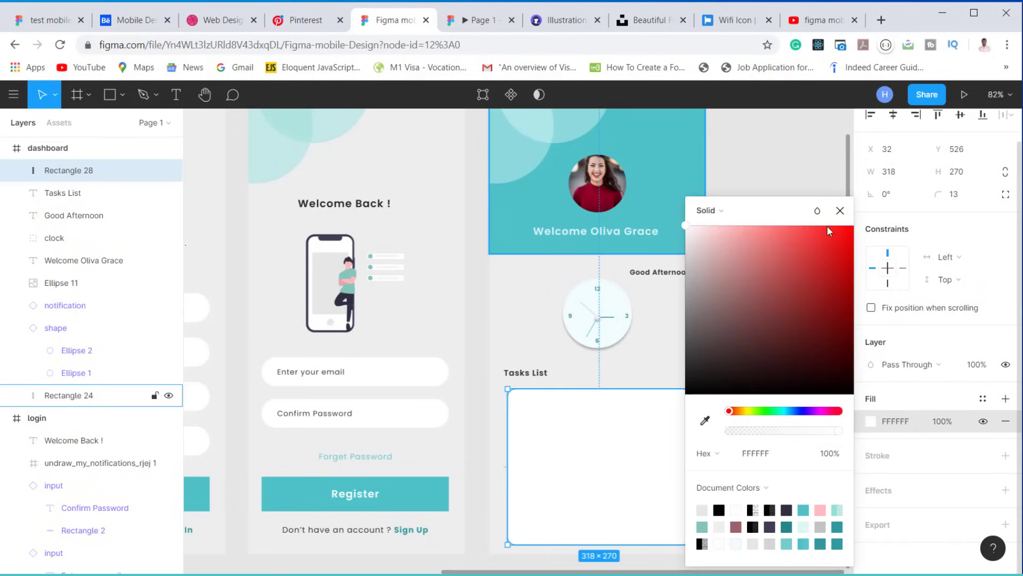
pyautogui.click(840, 212)
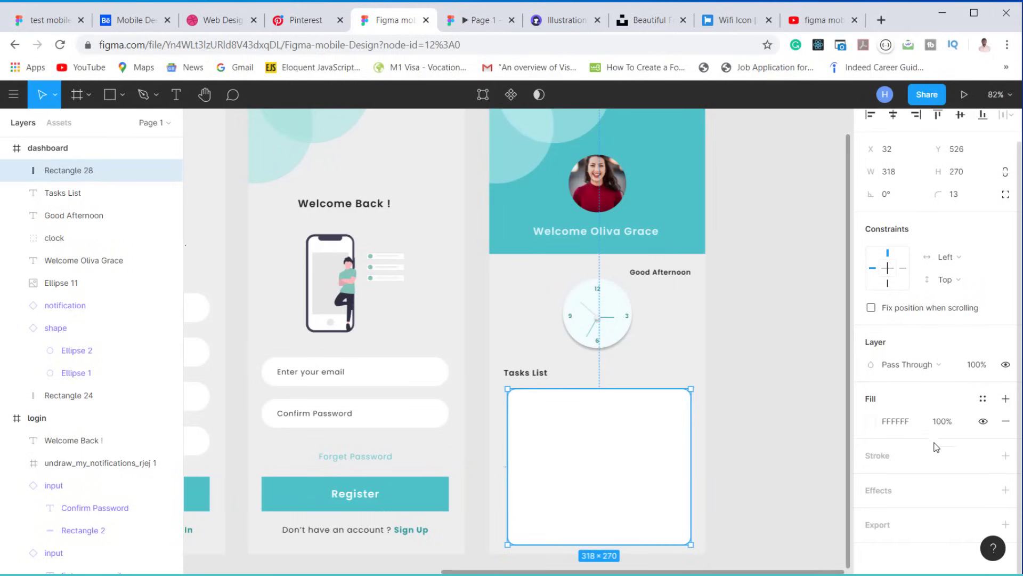
# Step: Add a drop shadow with a blur of 10 to the white card below "Tasks List"
pyautogui.click(1006, 490)
pyautogui.click(870, 512)
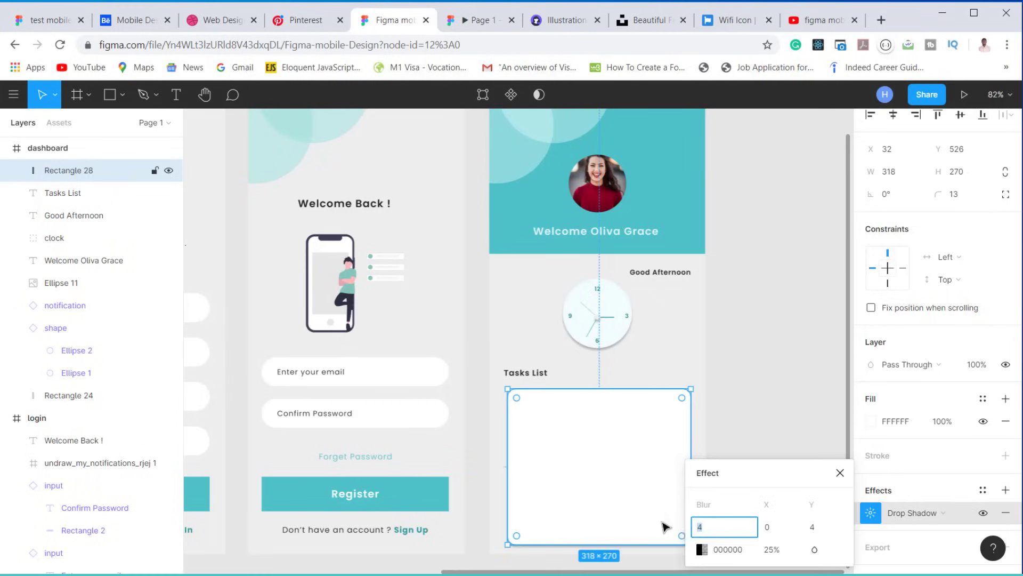
pyautogui.press('BackSpace')
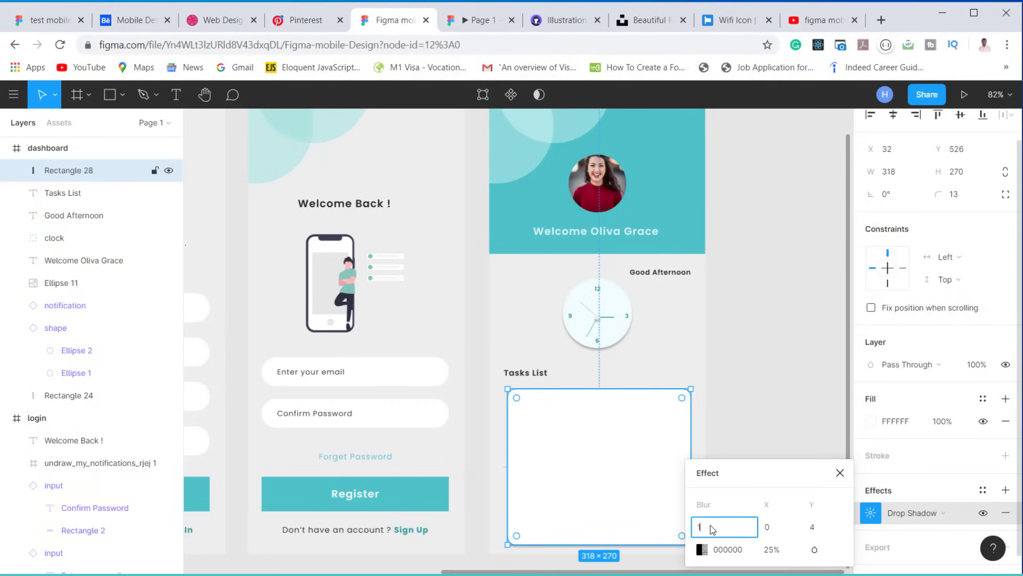
pyautogui.press('Return')
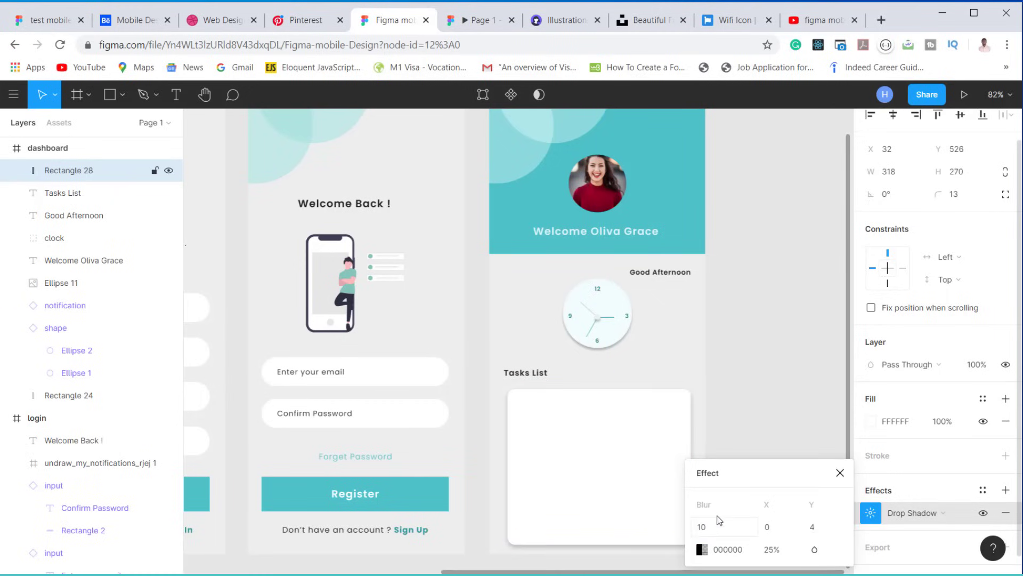
pyautogui.click(840, 473)
pyautogui.click(726, 466)
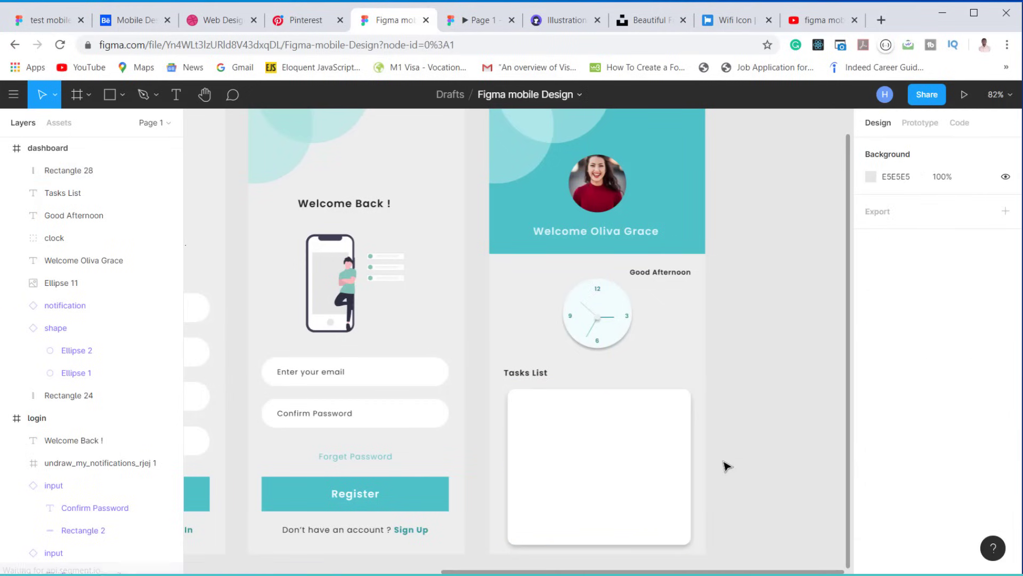
# Step: Reduce the height of the white task card to 260 by raising its lower edge
pyautogui.click(647, 483)
pyautogui.scroll(-1, 651, 406)
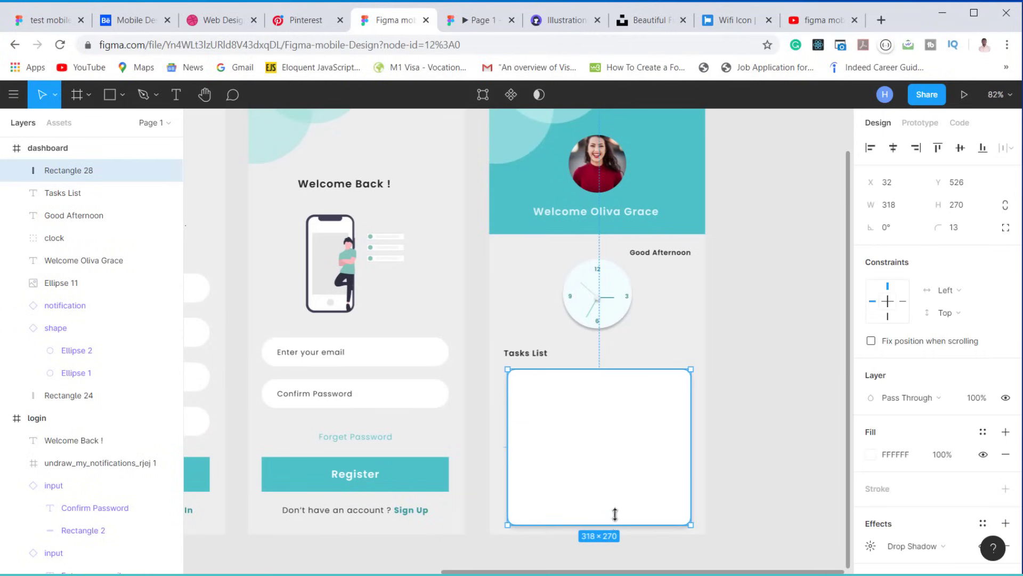
pyautogui.moveTo(616, 514); pyautogui.dragTo(615, 508)
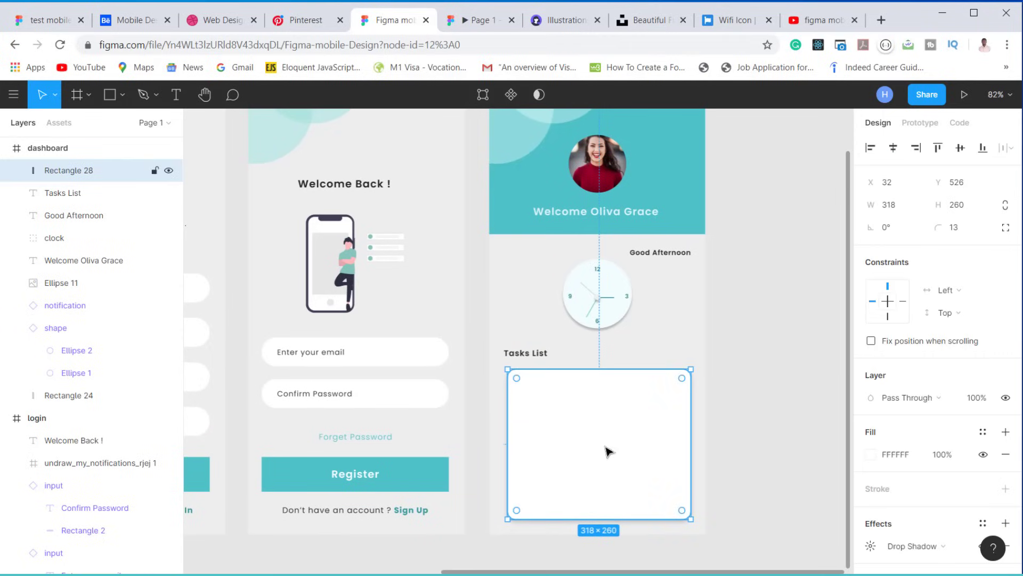
# Step: Duplicate the "Tasks List" text into the card's upper-left corner at X 52, Y 539 and layer the copy above the card
pyautogui.click(522, 355)
pyautogui.moveTo(522, 356); pyautogui.dragTo(538, 385)
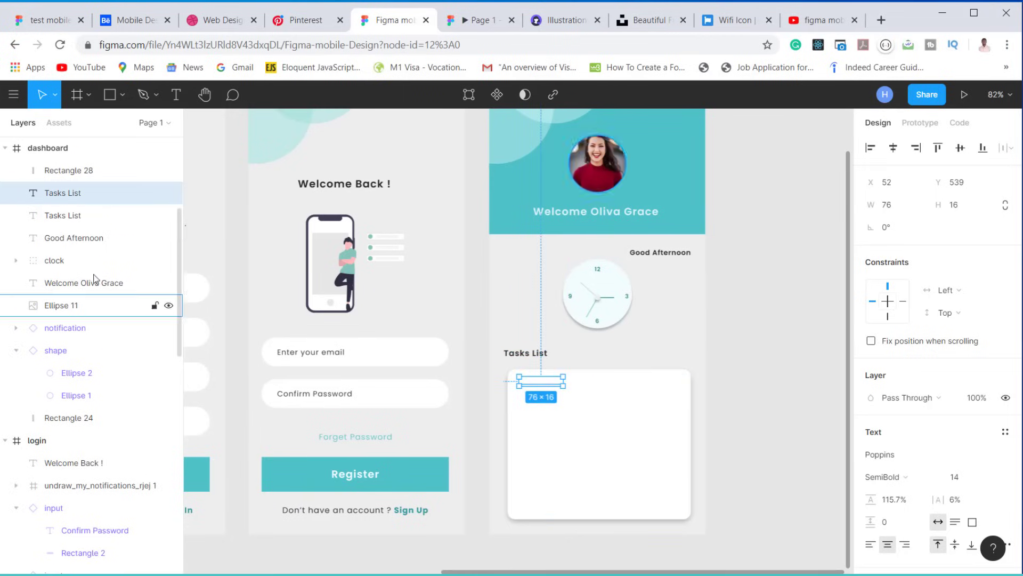
pyautogui.moveTo(83, 195)
pyautogui.mouseDown()
pyautogui.moveTo(82, 169)
pyautogui.moveTo(85, 178)
pyautogui.mouseUp()
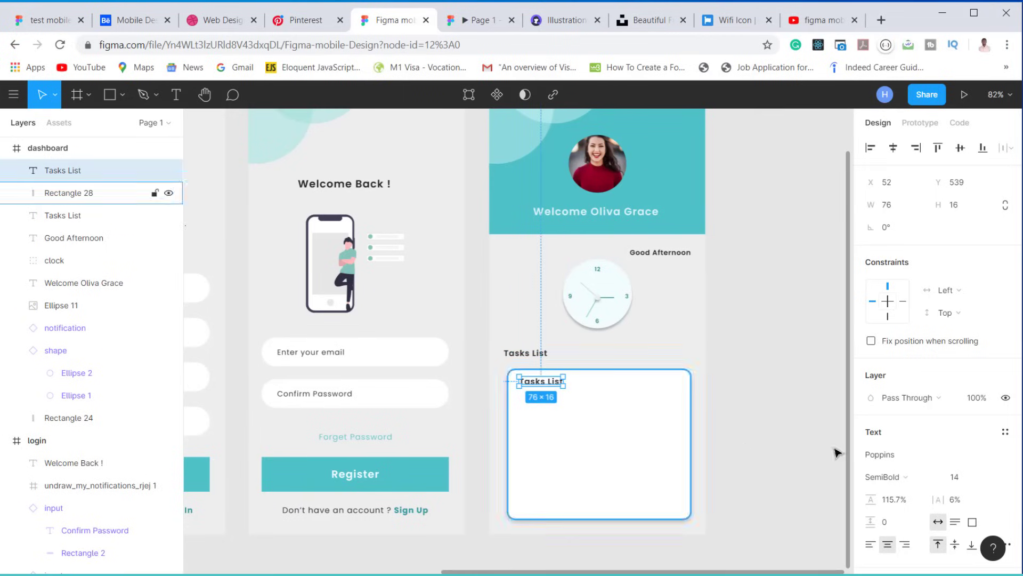
# Step: Set the copied "Tasks List" text inside the card to font size 13 and its black fill to 70% opacity
pyautogui.click(984, 477)
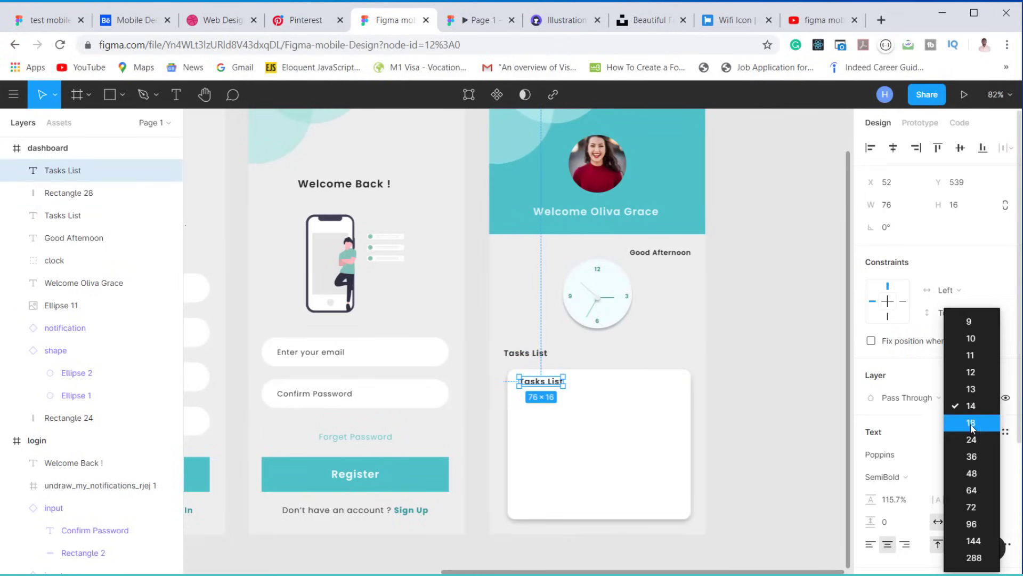
pyautogui.click(971, 388)
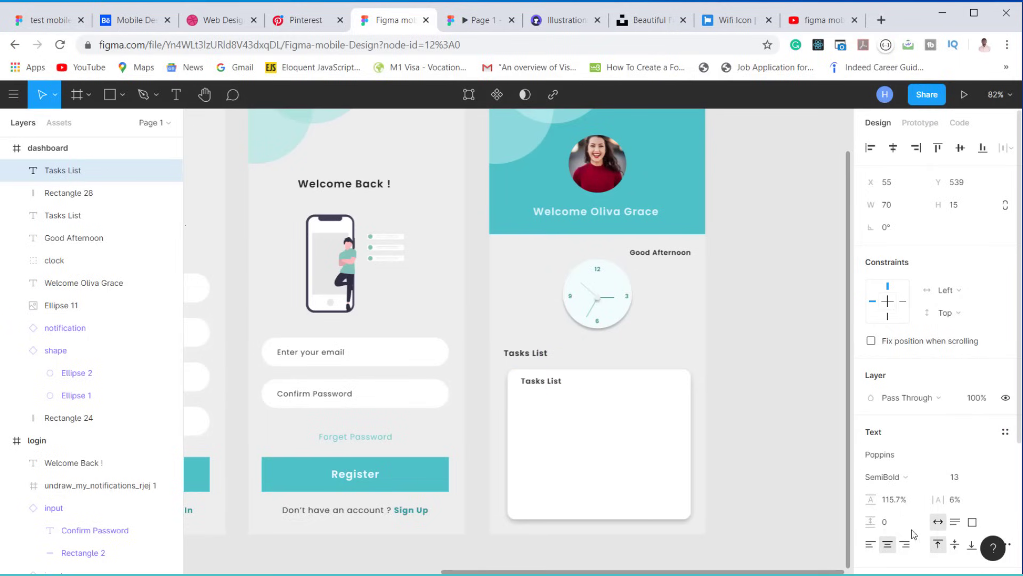
pyautogui.scroll(-3, 914, 519)
pyautogui.click(871, 421)
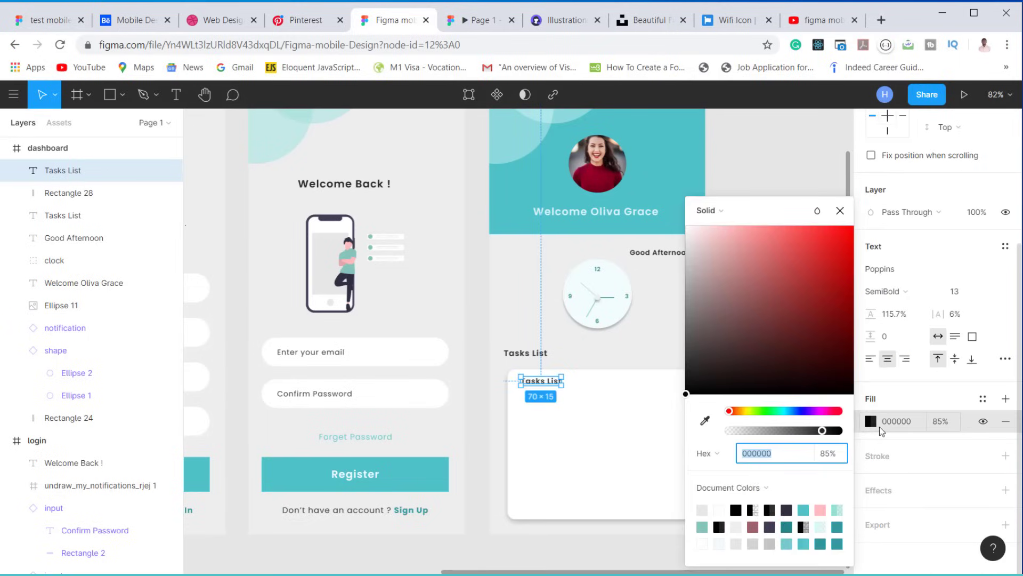
pyautogui.moveTo(822, 433); pyautogui.dragTo(809, 434)
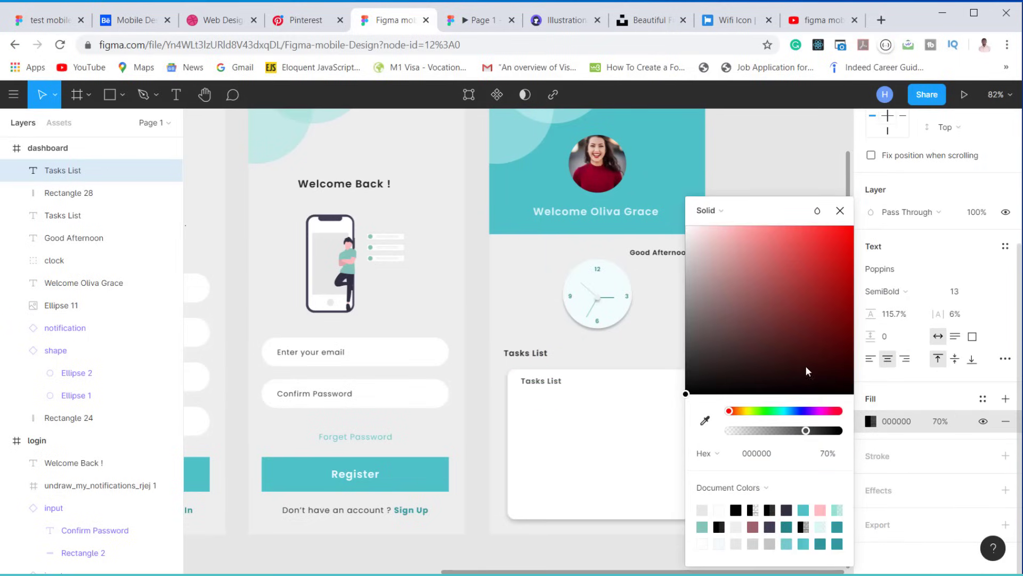
pyautogui.click(840, 213)
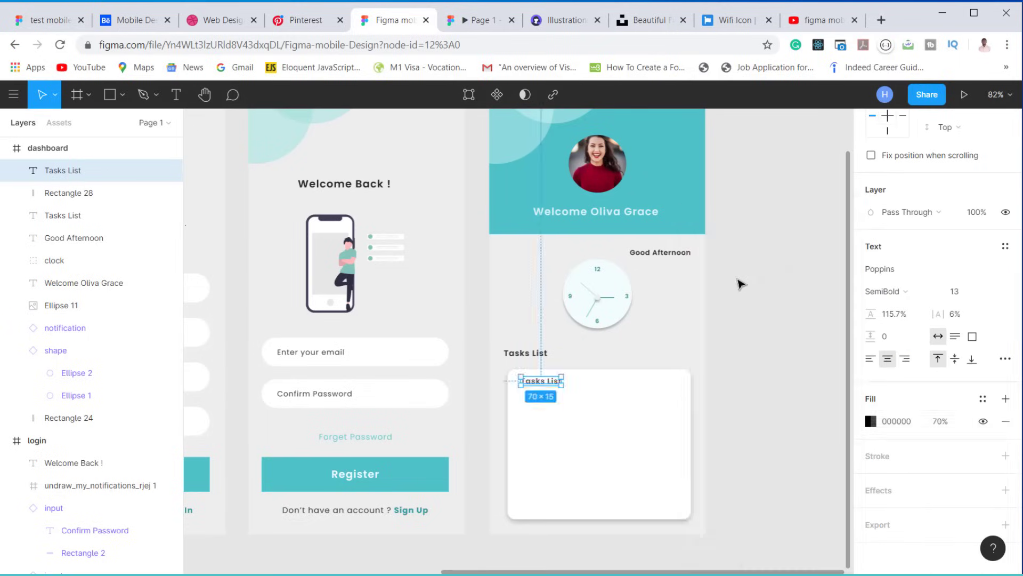
# Step: Change the text inside the card to "Daily Tasks" and shift it slightly down and to the right
pyautogui.doubleClick(545, 380)
pyautogui.write('Daily')
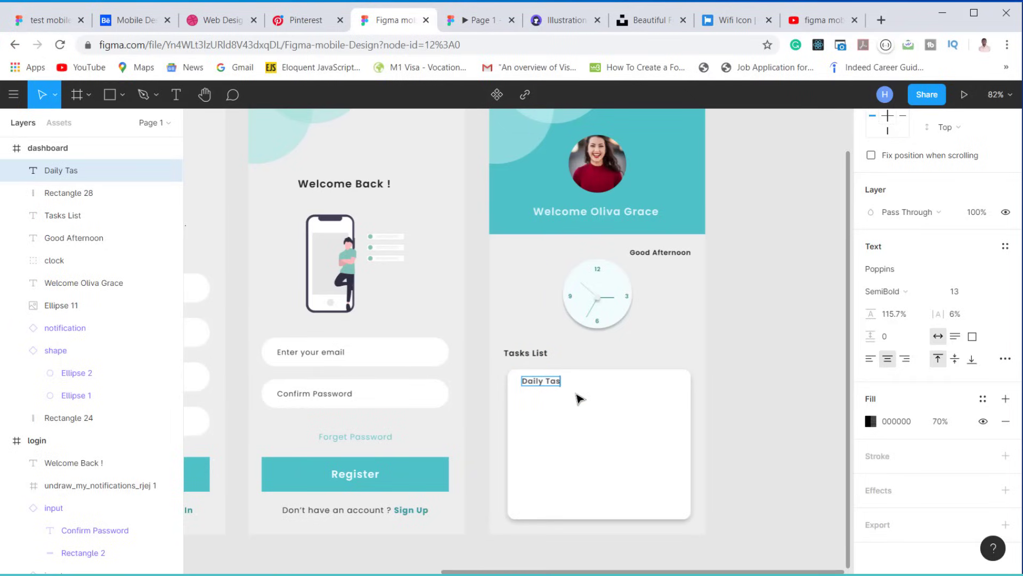
pyautogui.scroll(5, 591, 394)
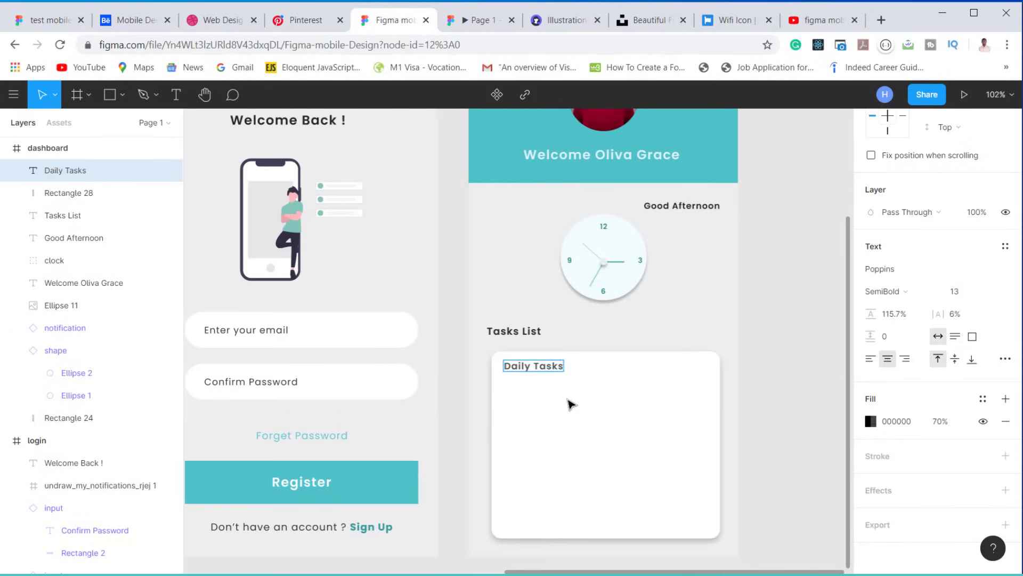
pyautogui.press('Escape')
pyautogui.moveTo(547, 377); pyautogui.dragTo(551, 380)
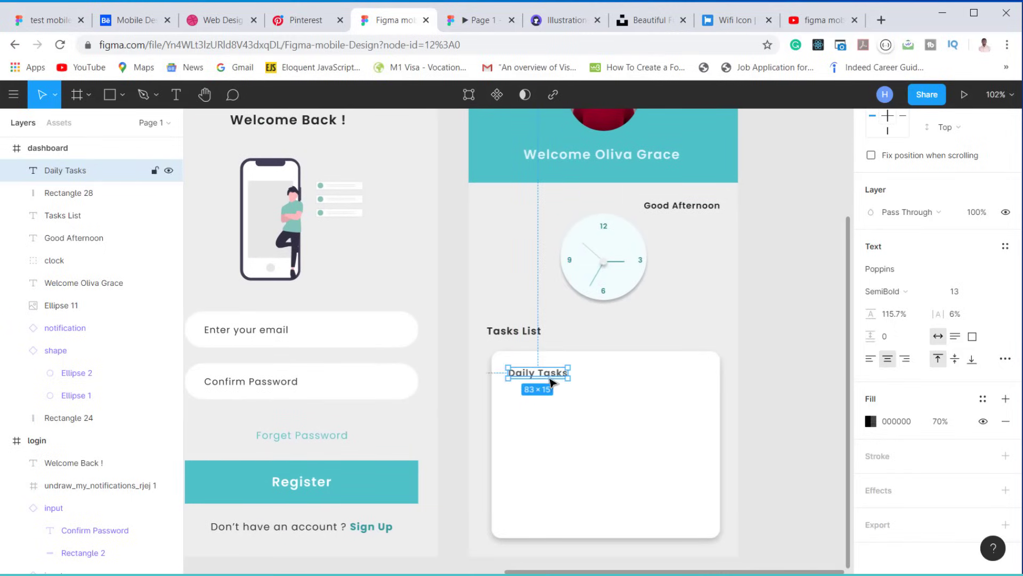
pyautogui.click(765, 372)
# Step: Insert the plus-circle icon with the Feather Icons plugin and place it in the dashboard frame opposite "Daily Tasks", at X 310, Y 545
pyautogui.keyDown('ctrl'); pyautogui.scroll(-2, 679, 382); pyautogui.keyUp('ctrl')
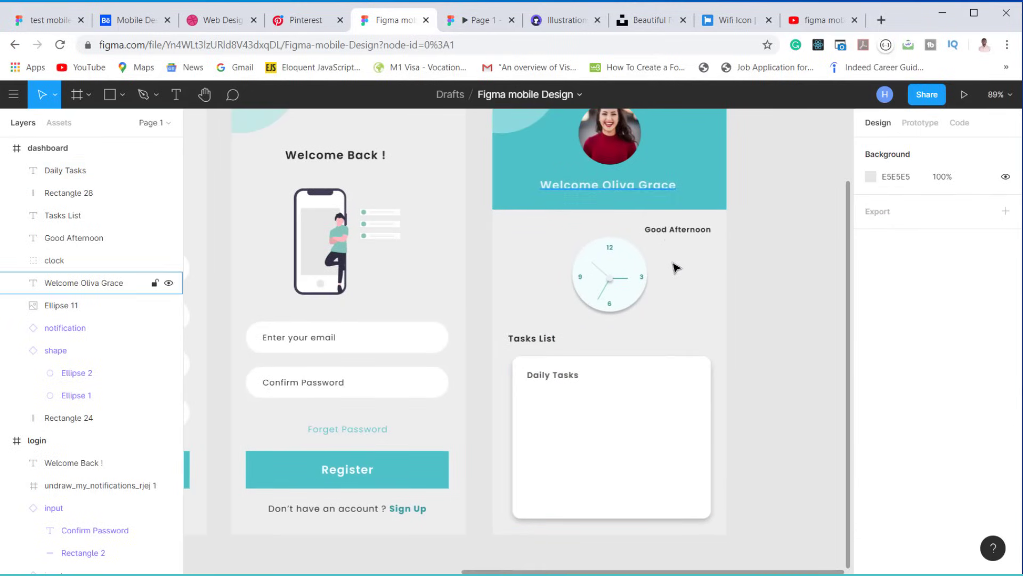
pyautogui.scroll(1, 692, 291)
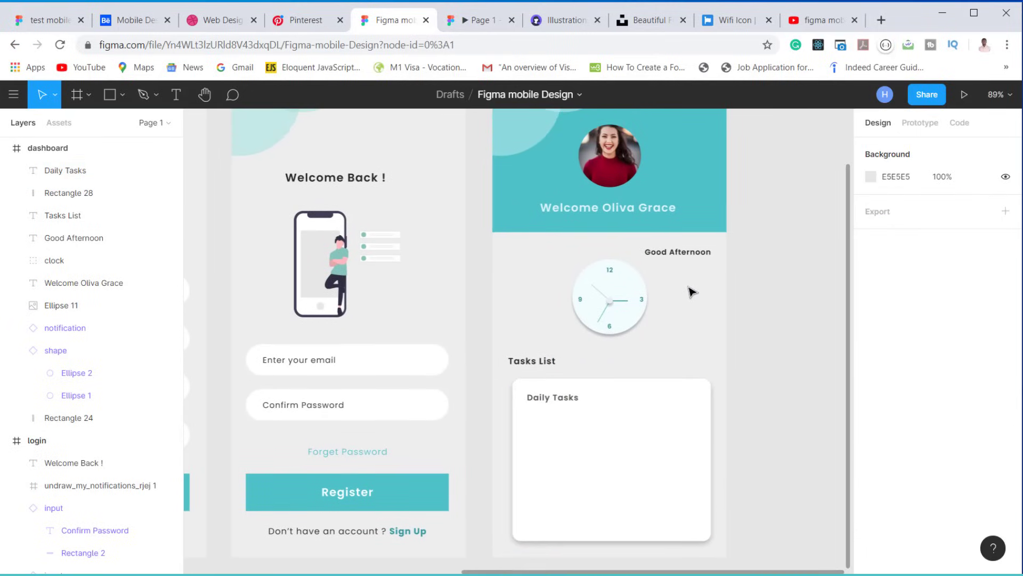
pyautogui.rightClick(745, 384)
pyautogui.moveTo(775, 428)
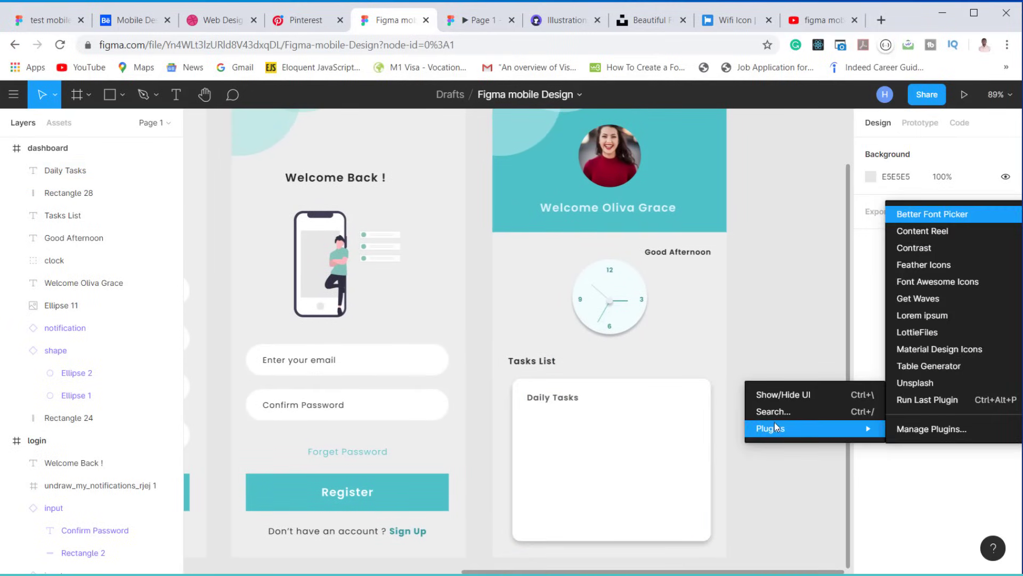
pyautogui.click(919, 266)
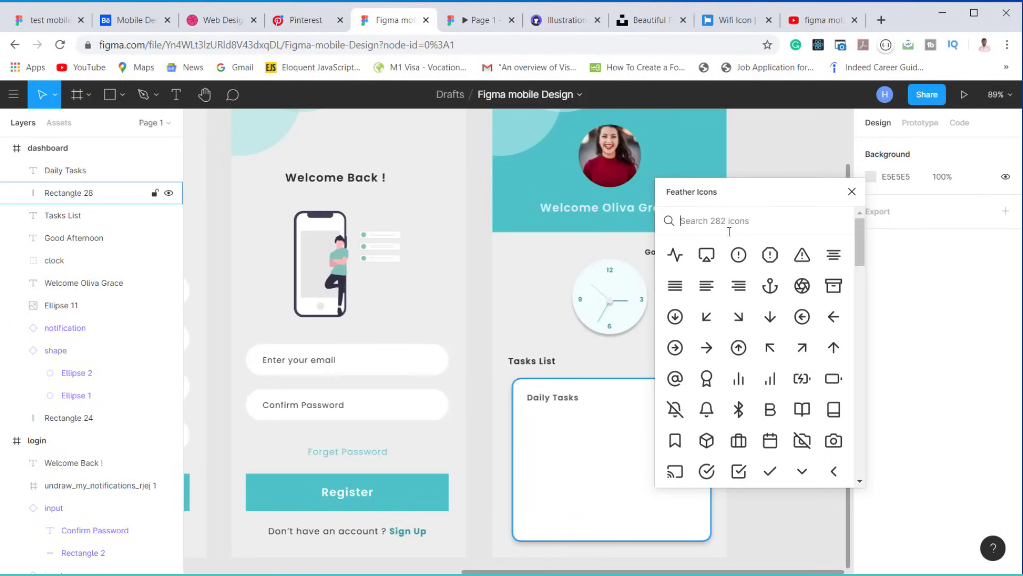
pyautogui.write('plus')
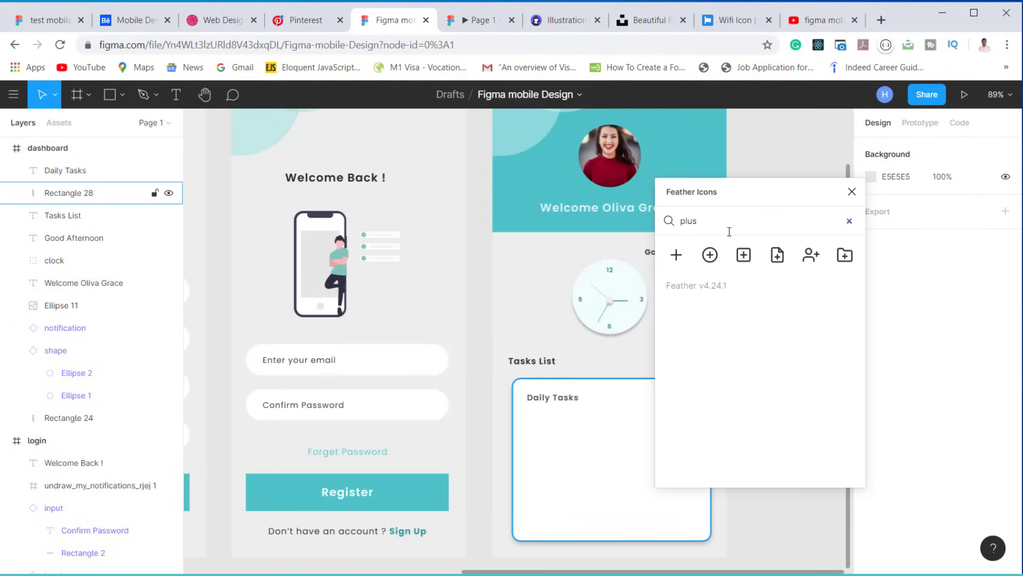
pyautogui.click(710, 255)
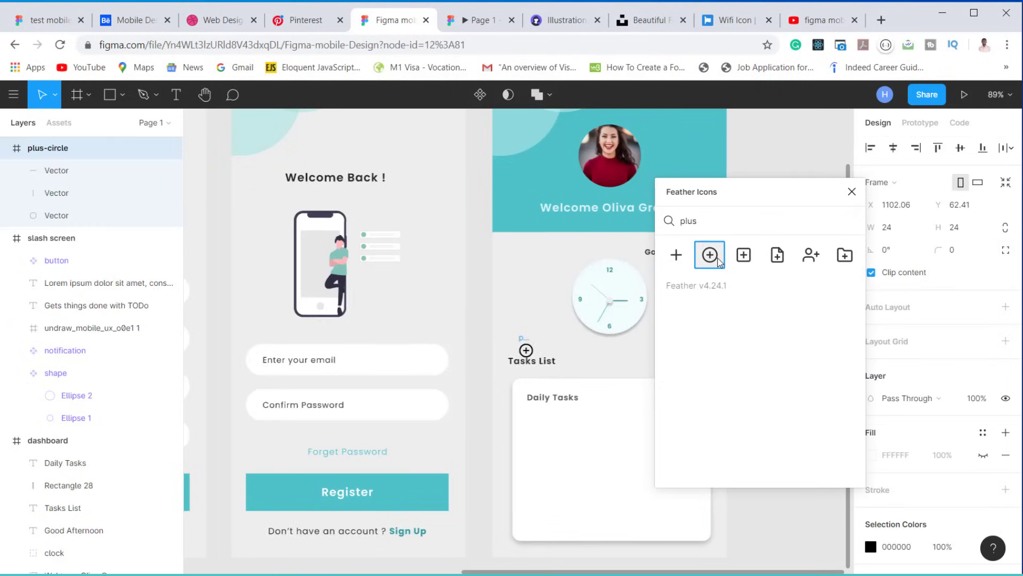
pyautogui.click(852, 191)
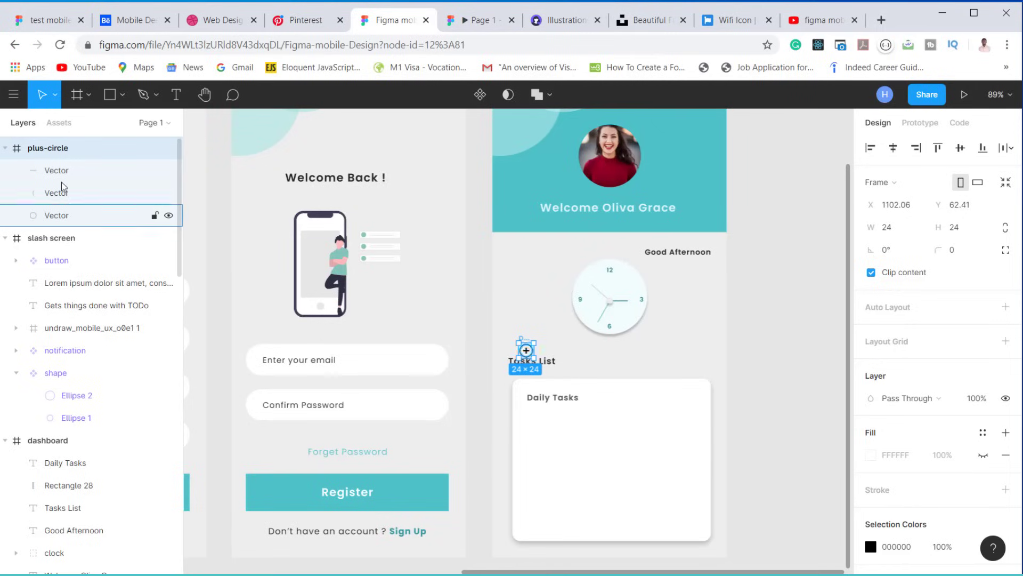
pyautogui.moveTo(64, 147); pyautogui.dragTo(59, 449)
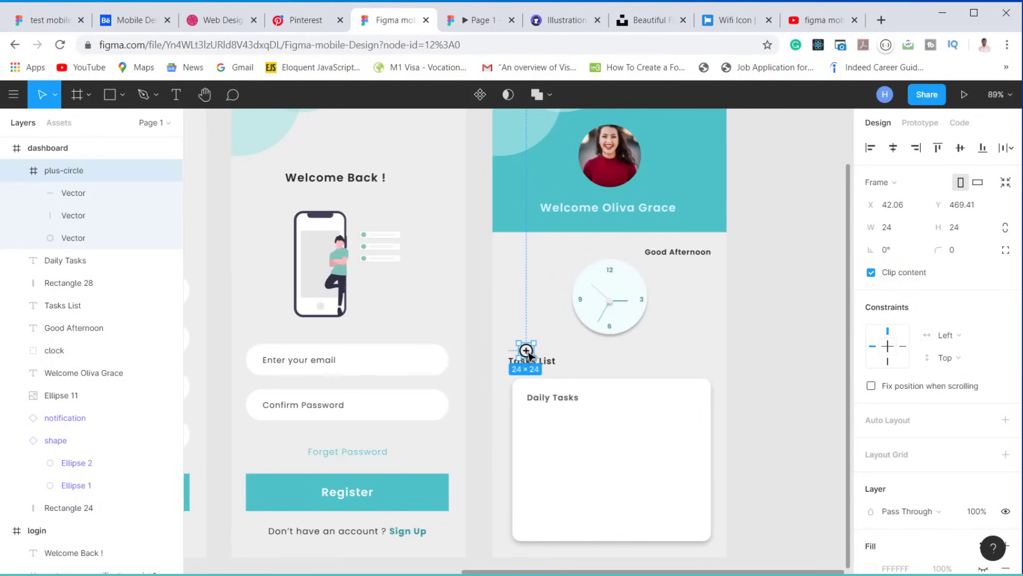
pyautogui.moveTo(530, 353); pyautogui.dragTo(696, 401)
# Step: Recolour the plus-circle icon by sampling the header's teal, 50C2C9, and darkening it to a deeper teal
pyautogui.scroll(-3, 906, 400)
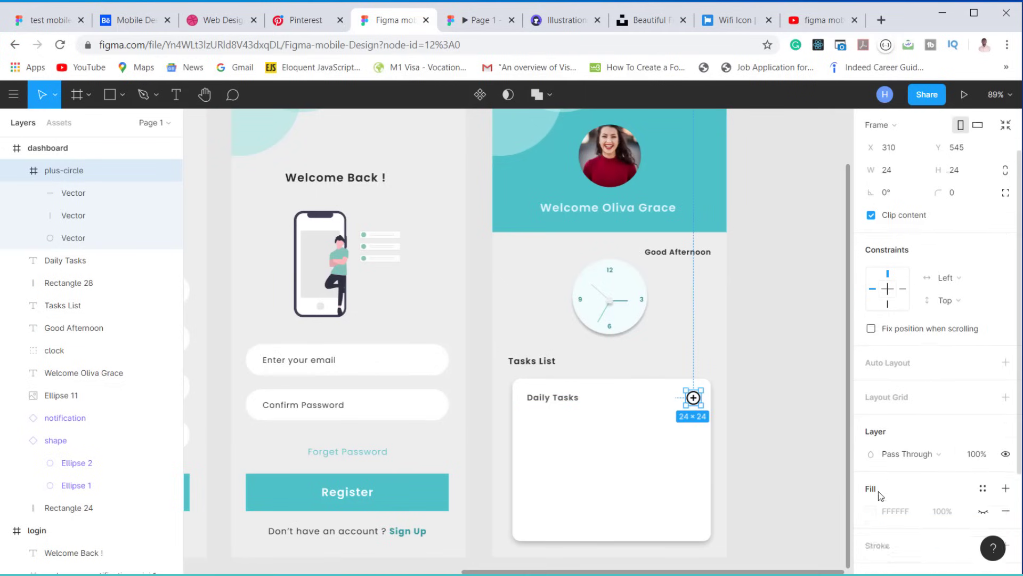
pyautogui.click(871, 519)
pyautogui.click(705, 420)
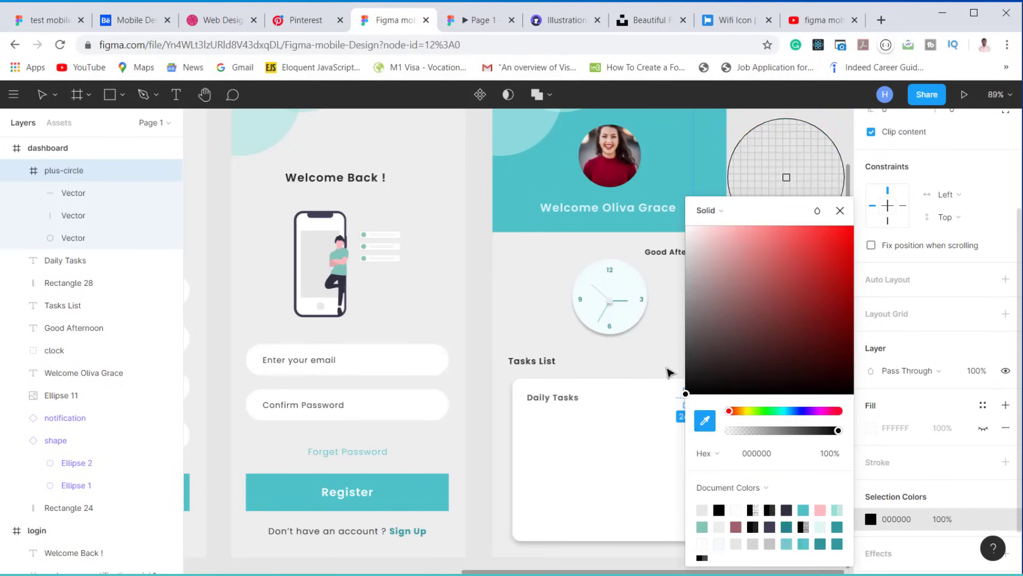
pyautogui.click(519, 175)
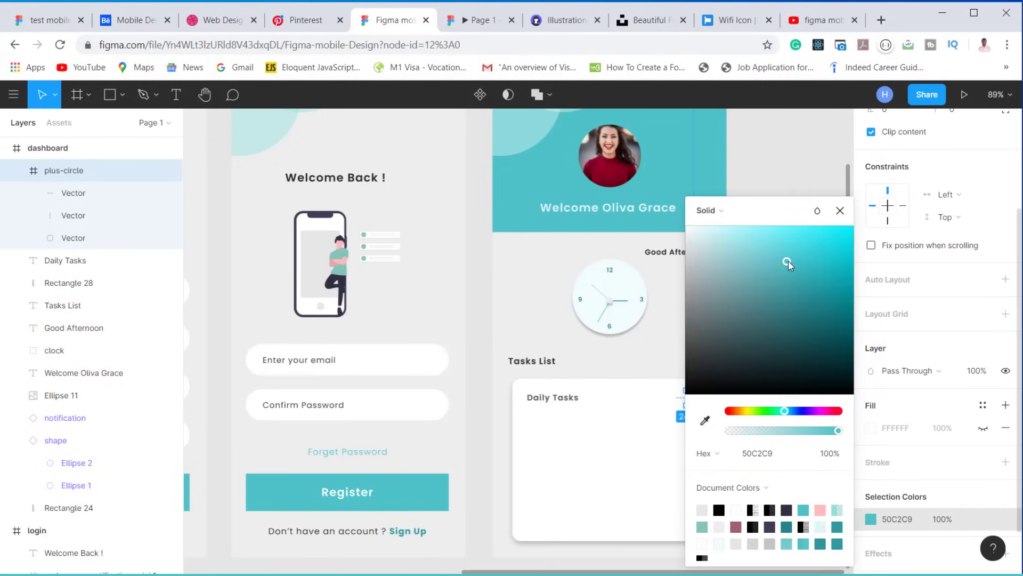
pyautogui.moveTo(787, 262); pyautogui.dragTo(798, 282)
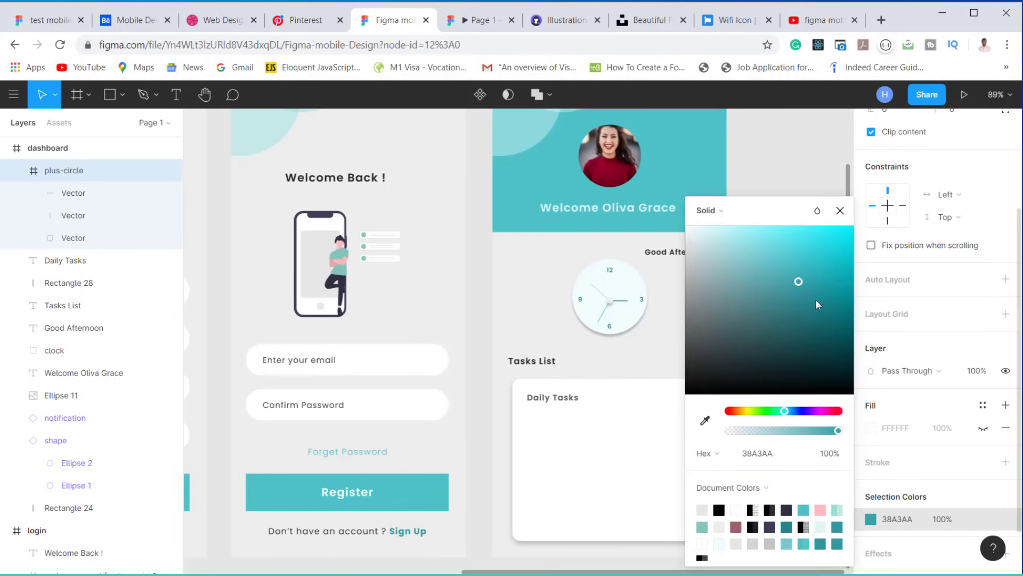
pyautogui.click(818, 298)
pyautogui.click(798, 343)
pyautogui.click(712, 485)
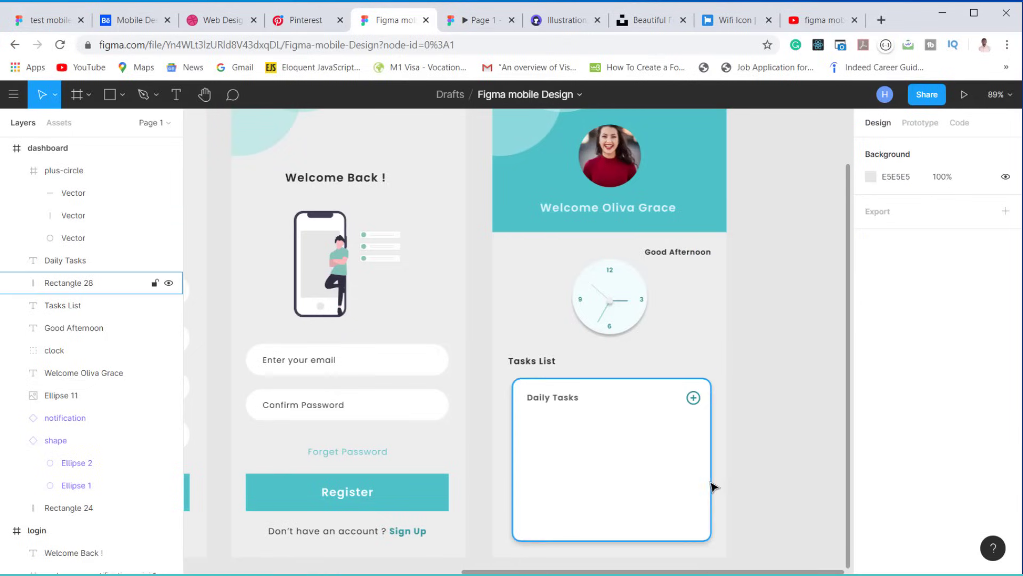
# Step: Align the "Daily Tasks" text with the plus-circle icon's vertical centre and nudge the icon slightly left
pyautogui.click(692, 397)
pyautogui.keyDown('shift'); pyautogui.click(565, 399); pyautogui.keyUp('shift')
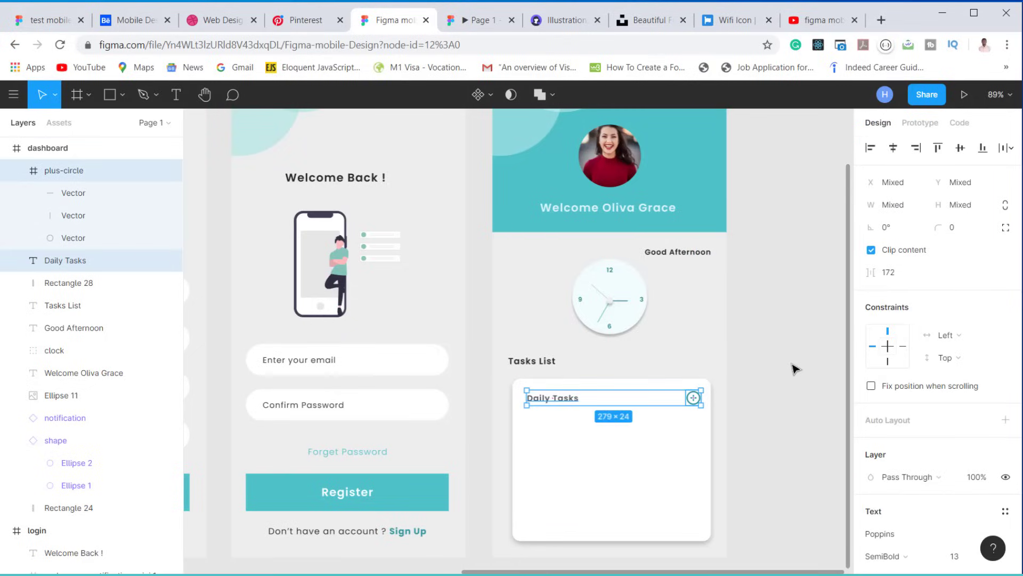
pyautogui.click(769, 399)
pyautogui.click(697, 402)
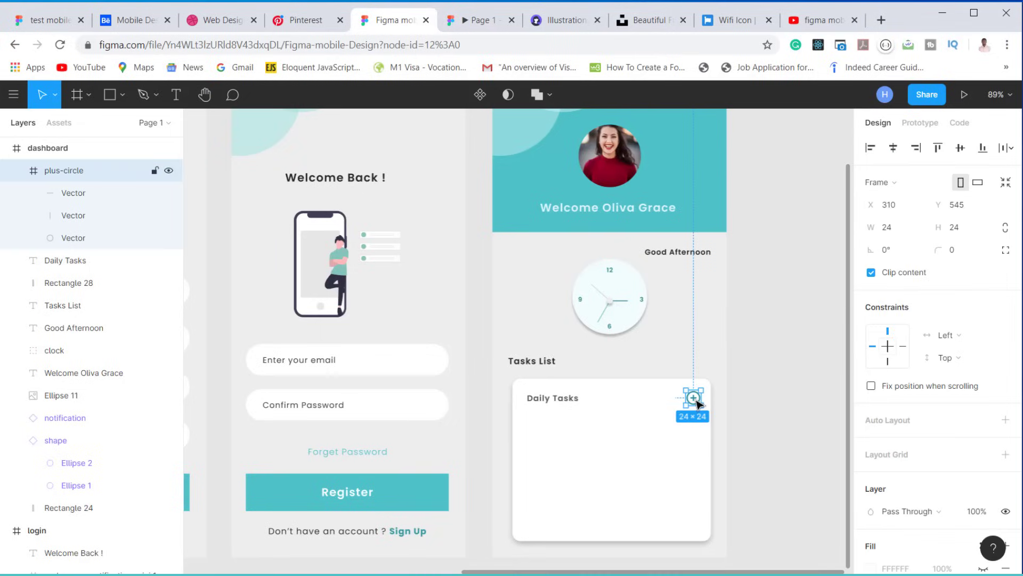
pyautogui.click(769, 414)
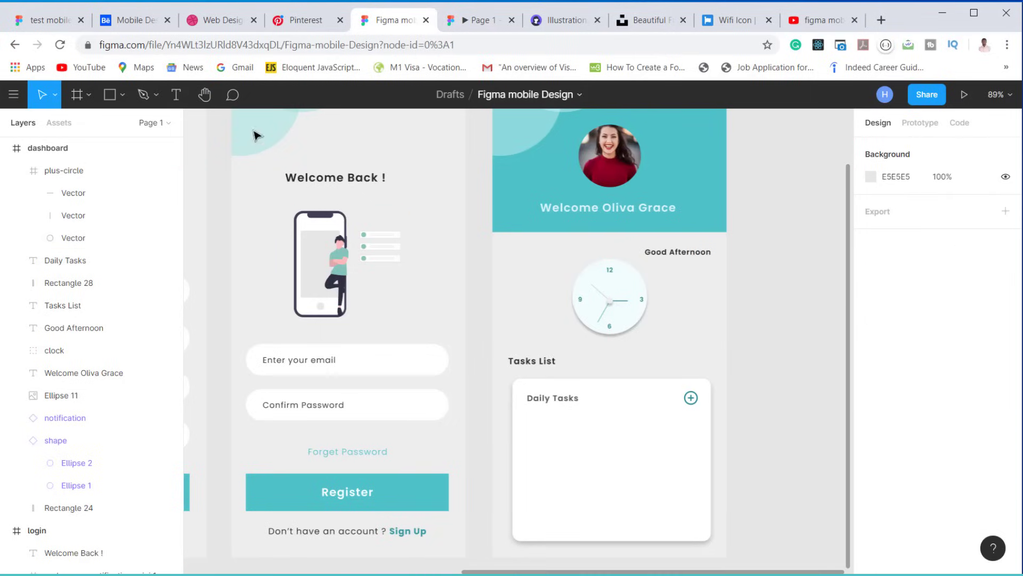
# Step: Draw a small square in the card below "Daily Tasks" at X 63, Y 602, and size it 17 × 17
pyautogui.click(109, 101)
pyautogui.moveTo(533, 426); pyautogui.dragTo(544, 436)
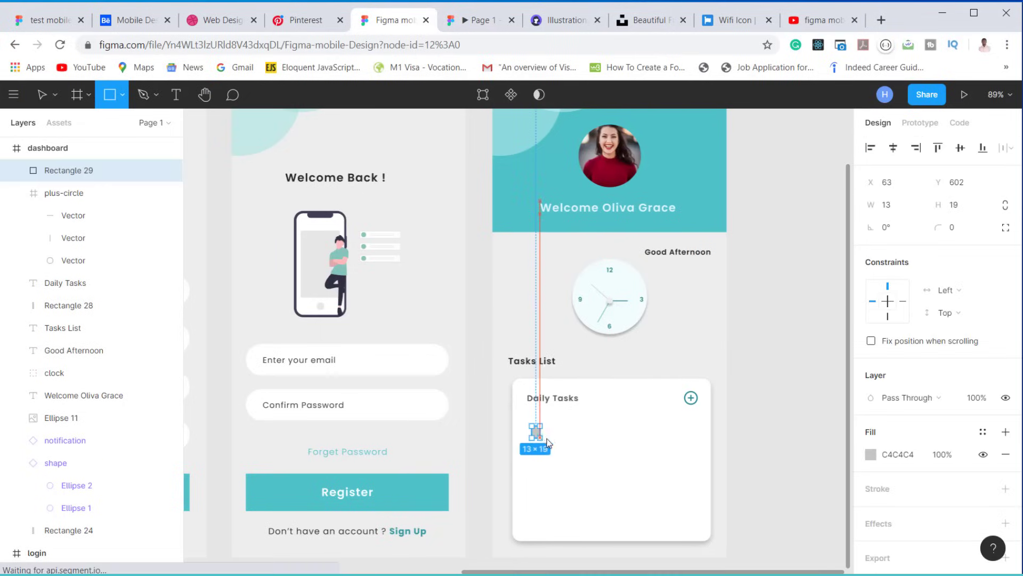
pyautogui.click(904, 207)
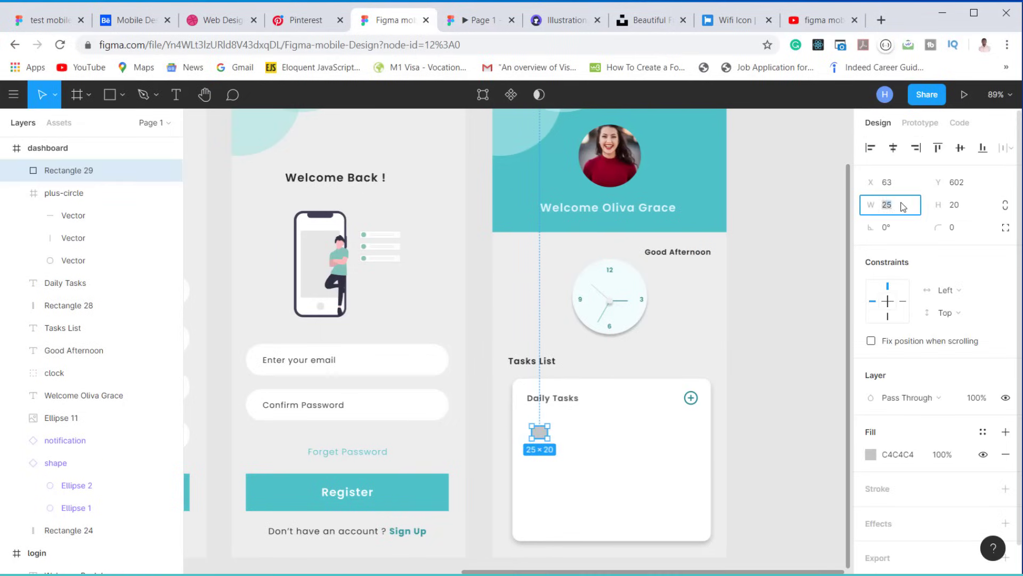
pyautogui.write('17')
pyautogui.click(968, 213)
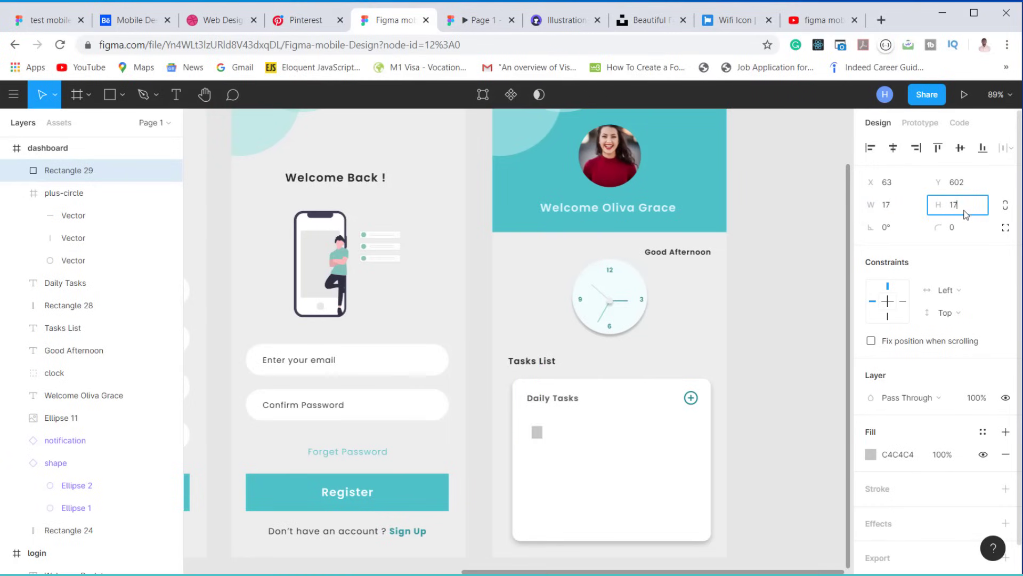
pyautogui.press('Return')
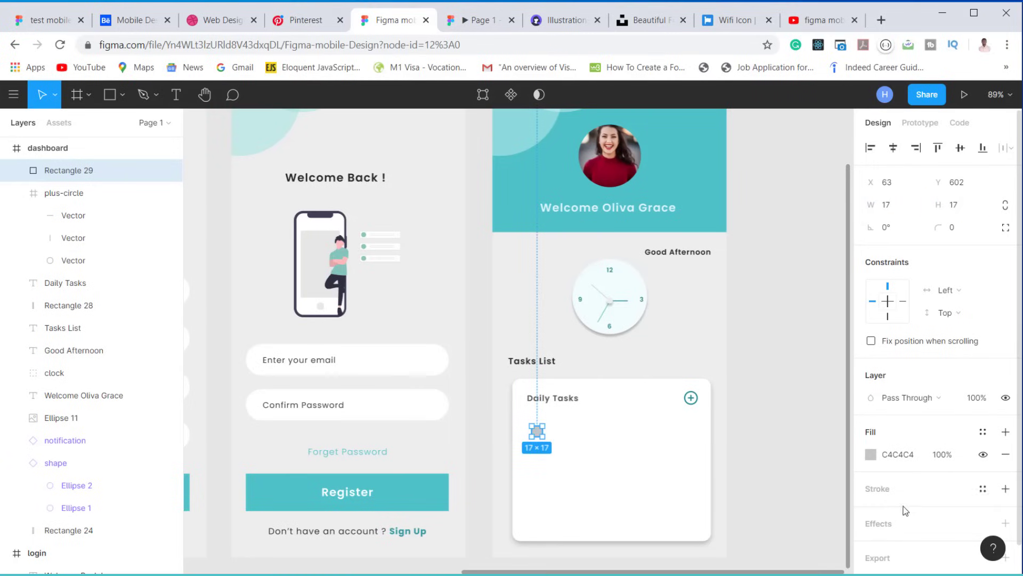
# Step: Give the square a black inside stroke of 2 and fill it with the header's teal, 50C2C9, by sampling the header
pyautogui.click(1005, 488)
pyautogui.click(901, 535)
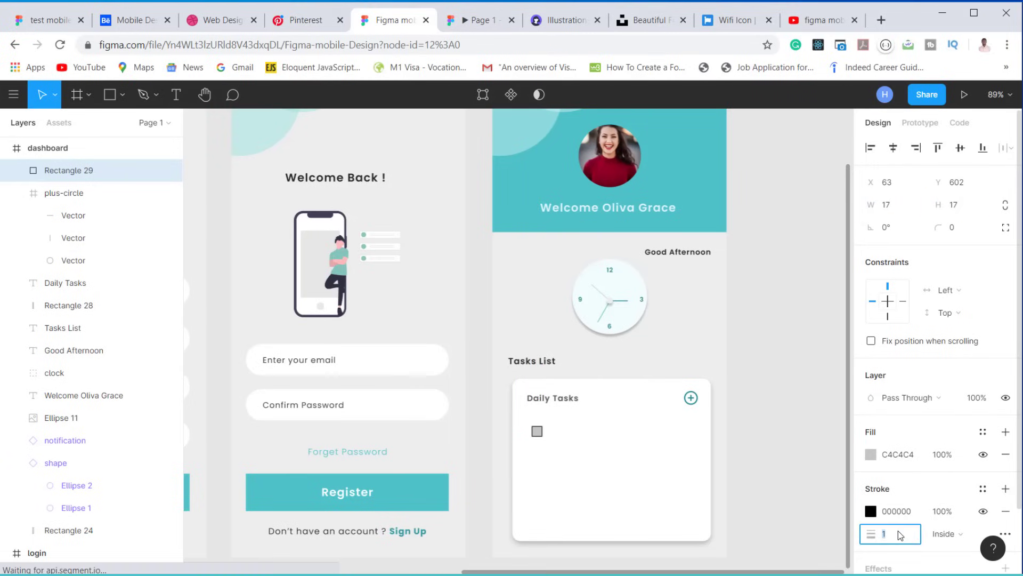
pyautogui.write('2')
pyautogui.press('Return')
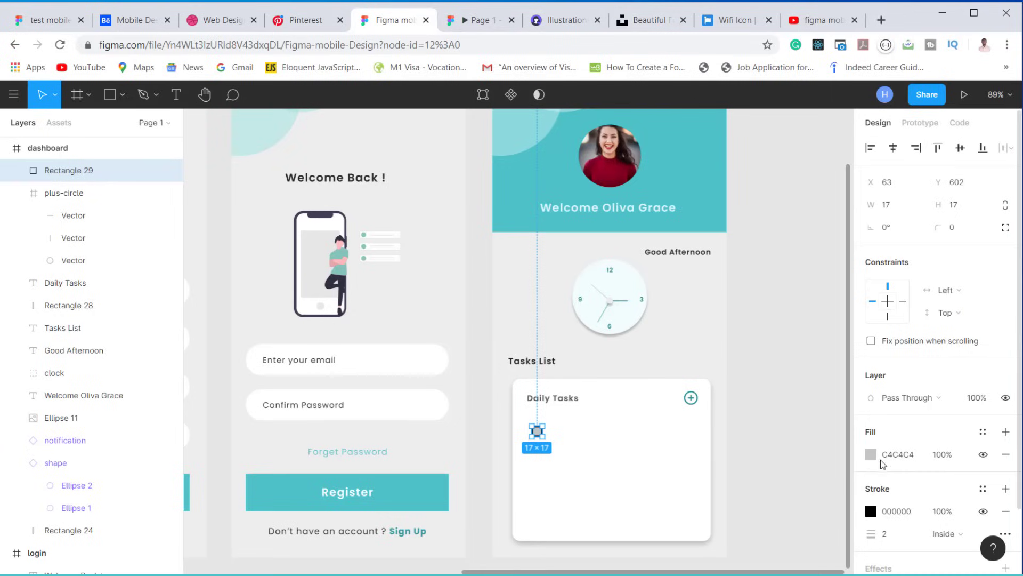
pyautogui.click(870, 454)
pyautogui.click(706, 421)
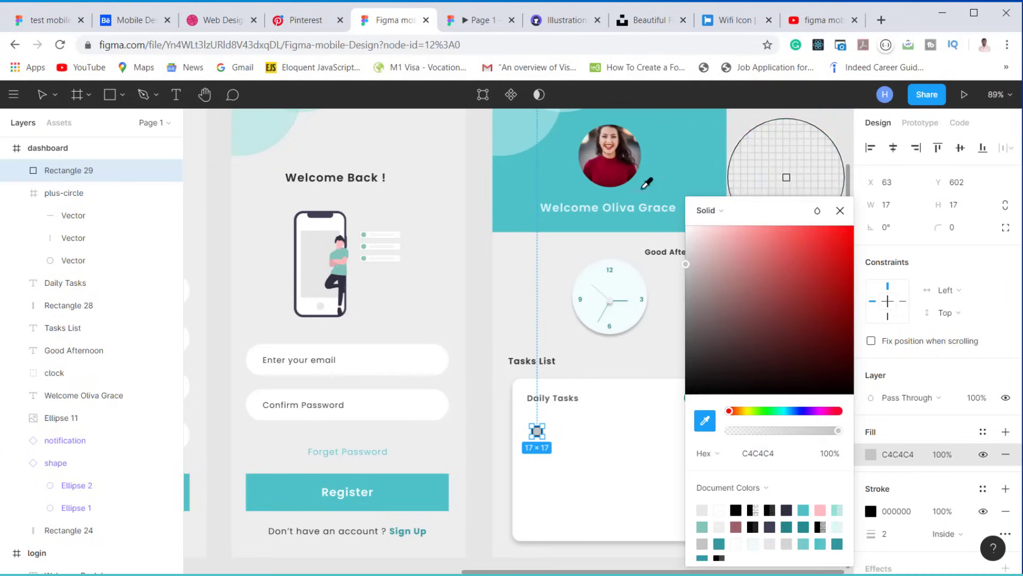
pyautogui.click(677, 143)
pyautogui.click(840, 212)
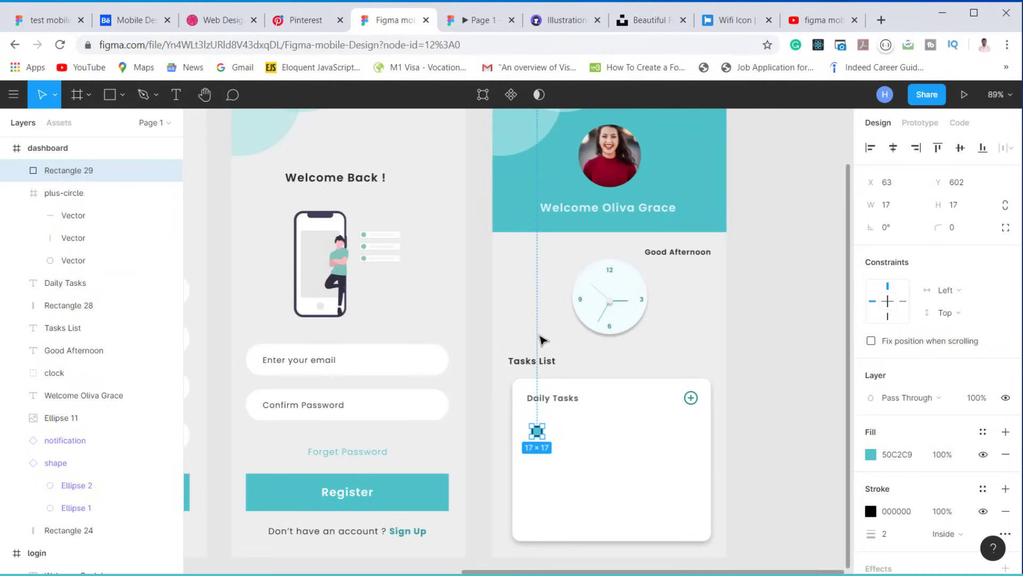
# Step: Place a copy of the "Daily Tasks" text beside the checkbox square, with font size 13 and Regular weight
pyautogui.click(568, 404)
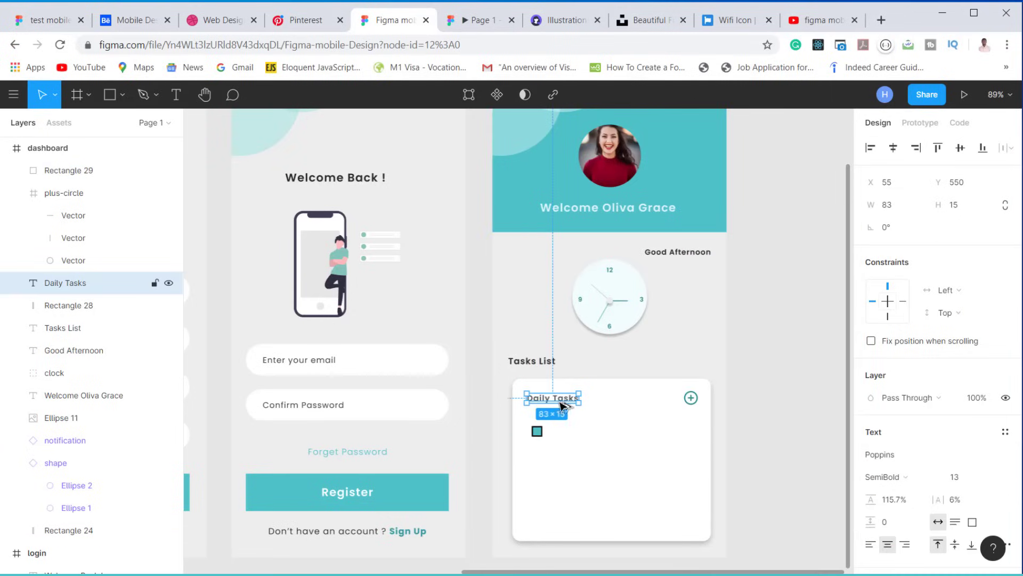
pyautogui.moveTo(561, 405); pyautogui.dragTo(583, 437)
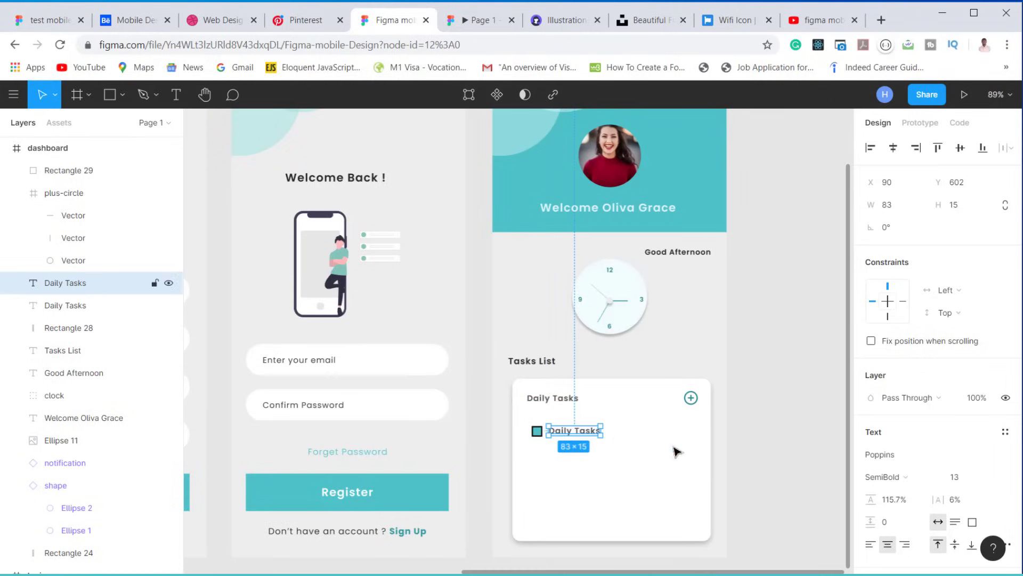
pyautogui.click(983, 476)
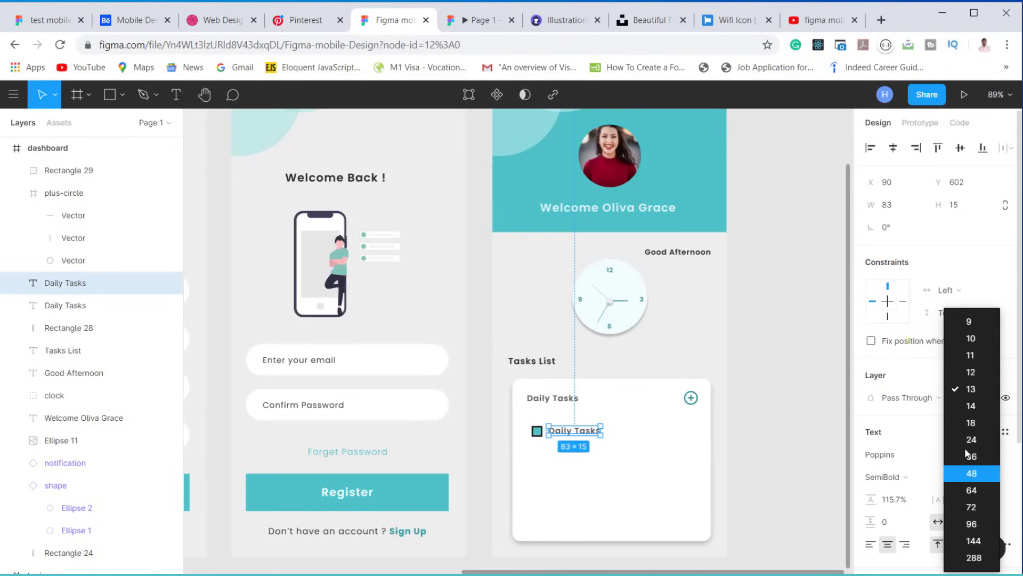
pyautogui.click(966, 372)
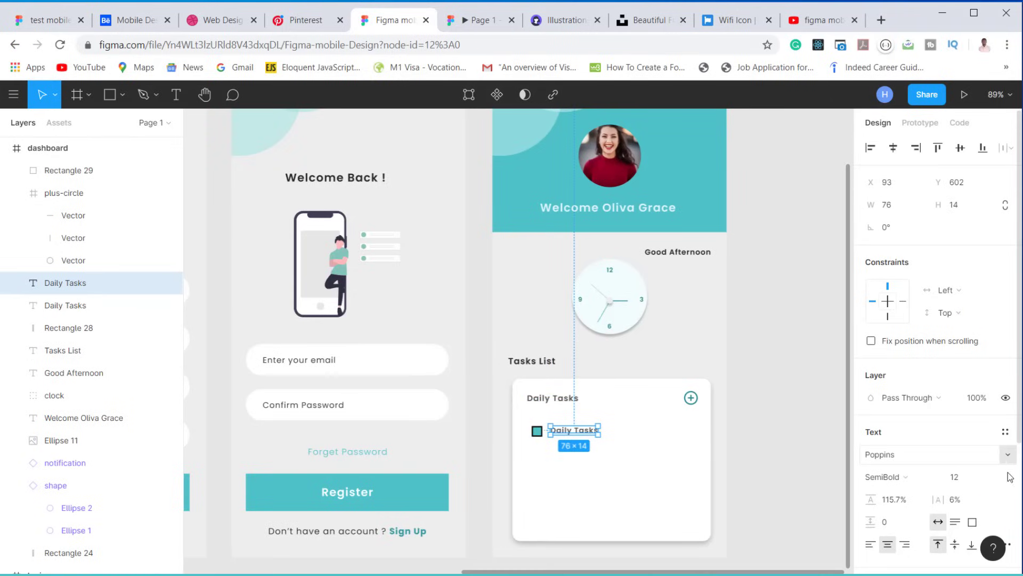
pyautogui.click(992, 478)
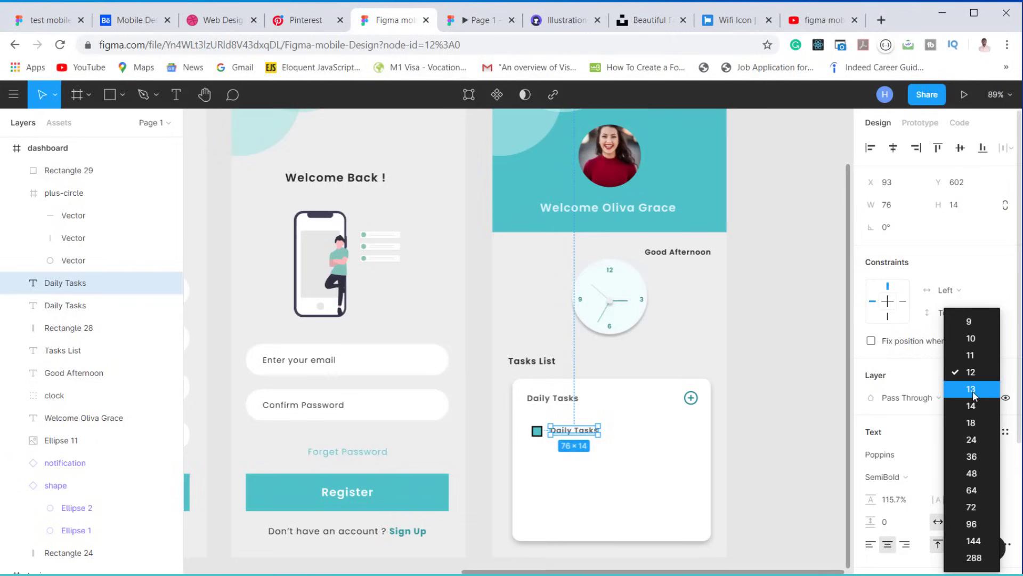
pyautogui.click(967, 389)
pyautogui.click(906, 477)
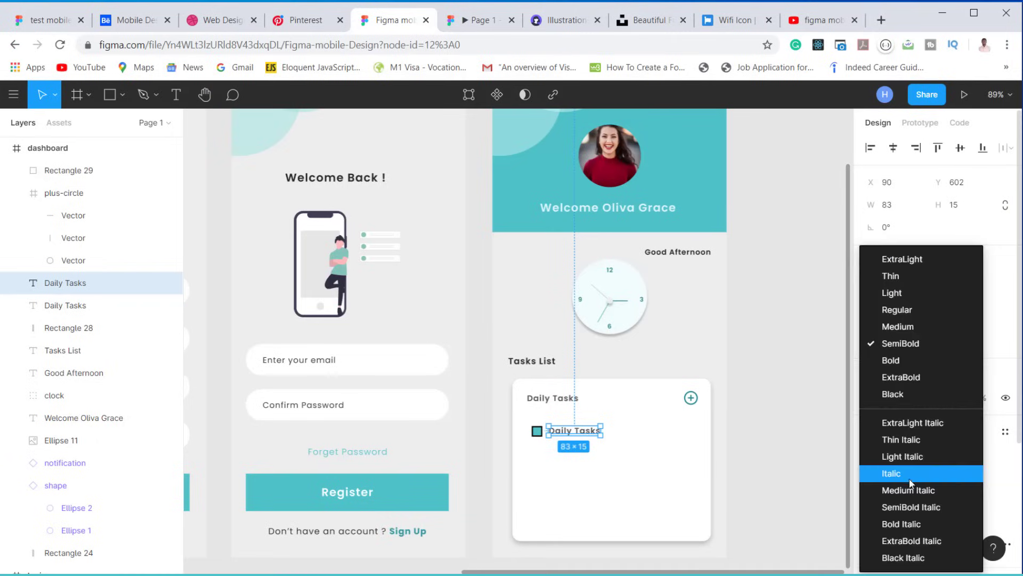
pyautogui.click(905, 314)
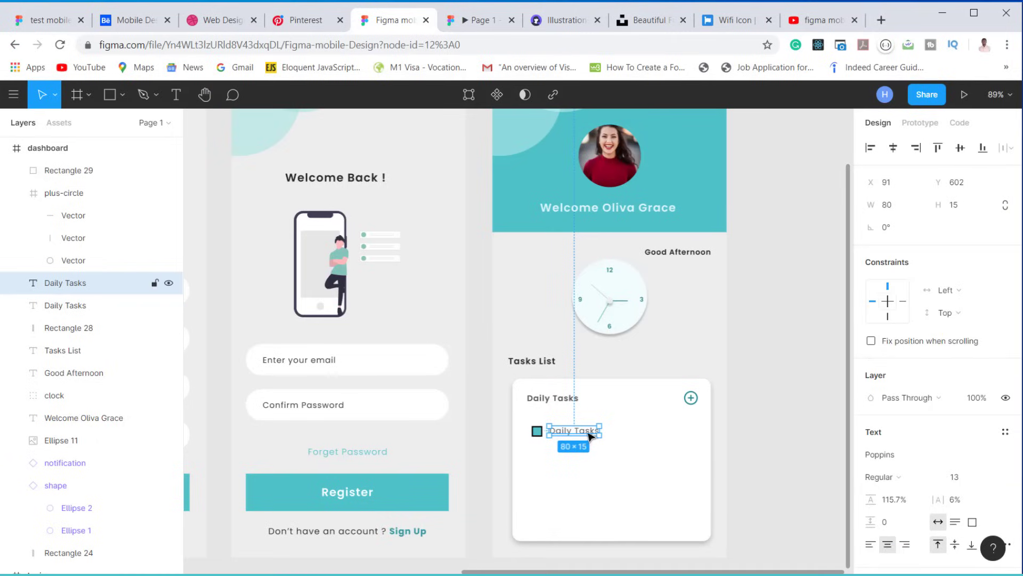
# Step: Change the copied text to "Learn programming by 12am" and left-align it
pyautogui.doubleClick(590, 436)
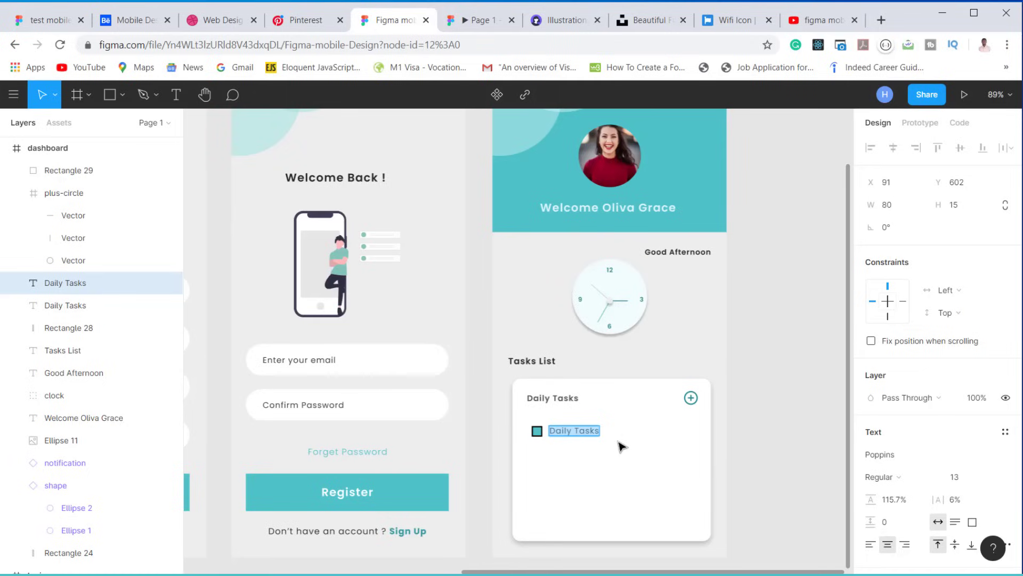
pyautogui.write('Lea')
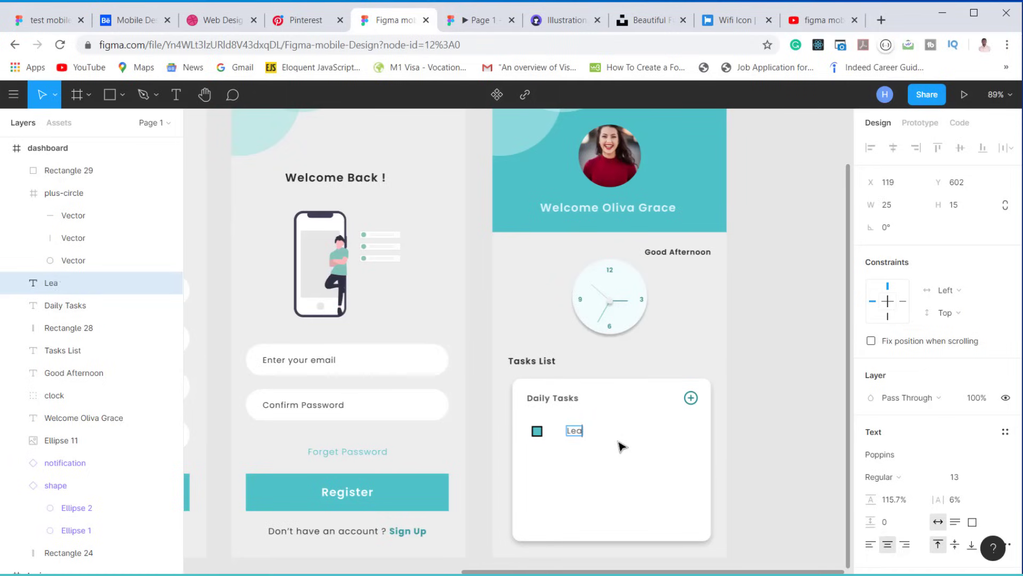
pyautogui.write('rn prog')
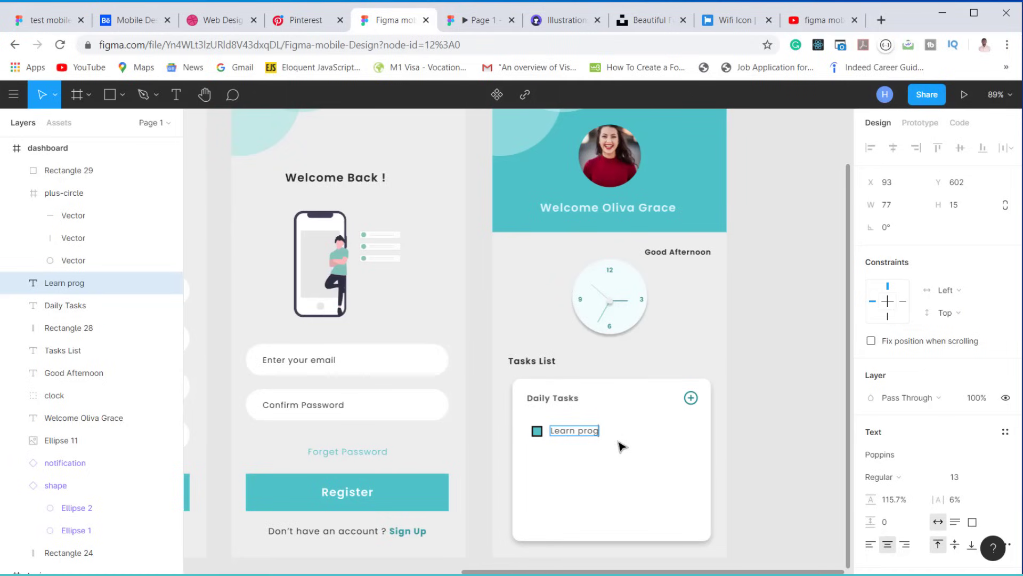
pyautogui.write('ramming by')
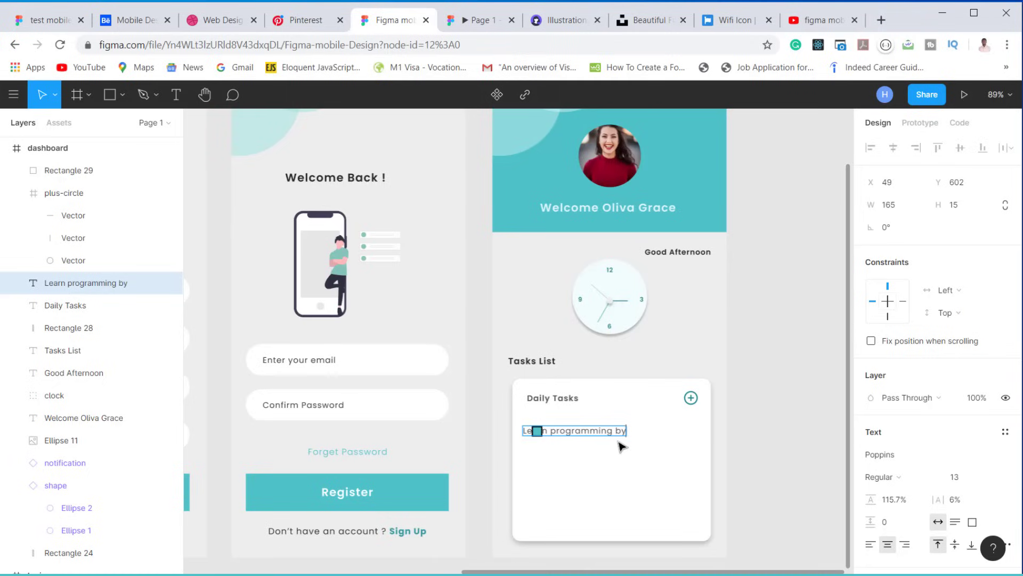
pyautogui.write(' 12am')
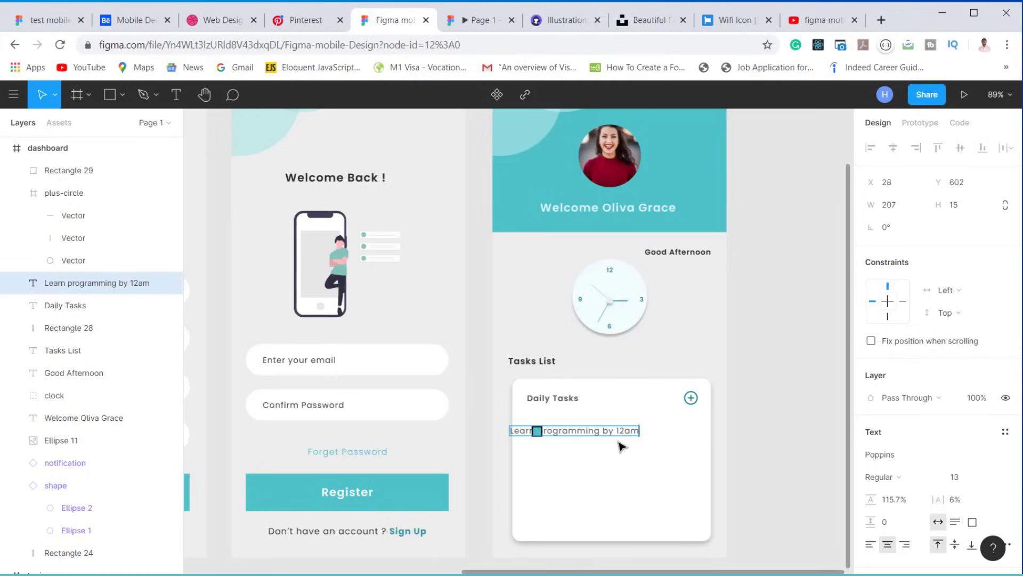
pyautogui.click(872, 548)
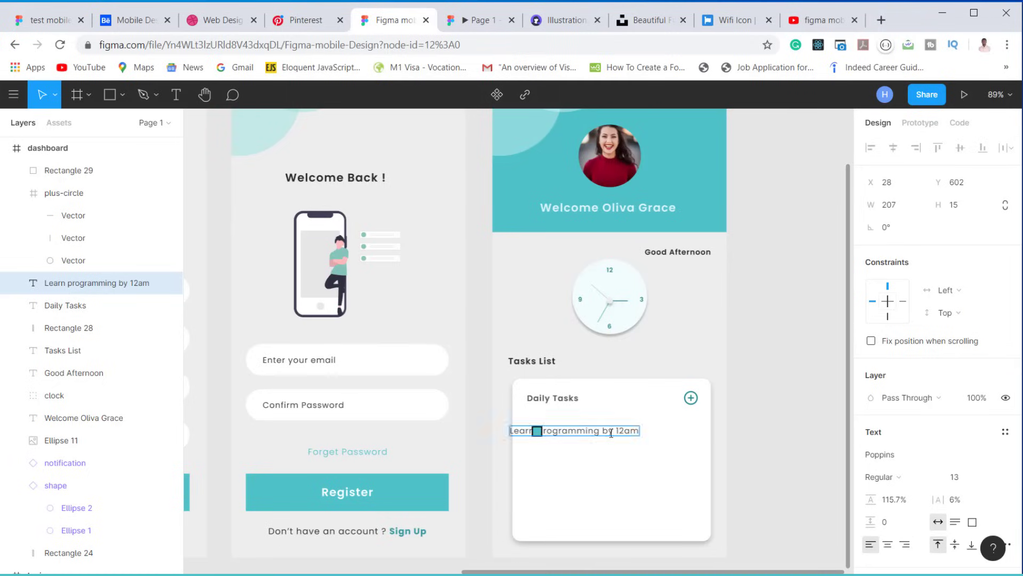
pyautogui.press('Escape')
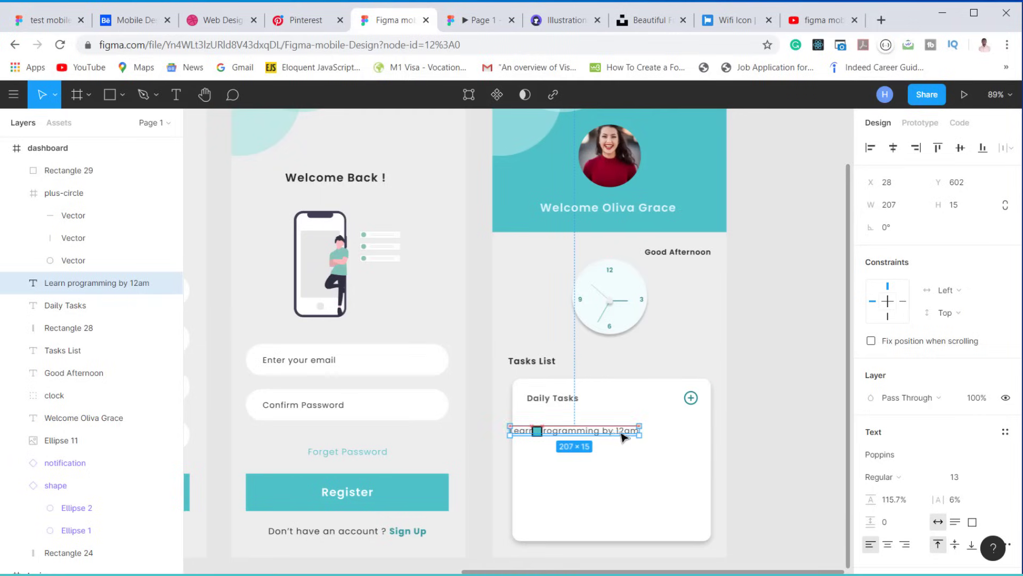
# Step: Shift the "Learn programming by 12am" text clear of the checkbox and align both on their vertical centres
pyautogui.moveTo(614, 435); pyautogui.dragTo(651, 438)
pyautogui.keyDown('shift'); pyautogui.click(537, 433); pyautogui.keyUp('shift')
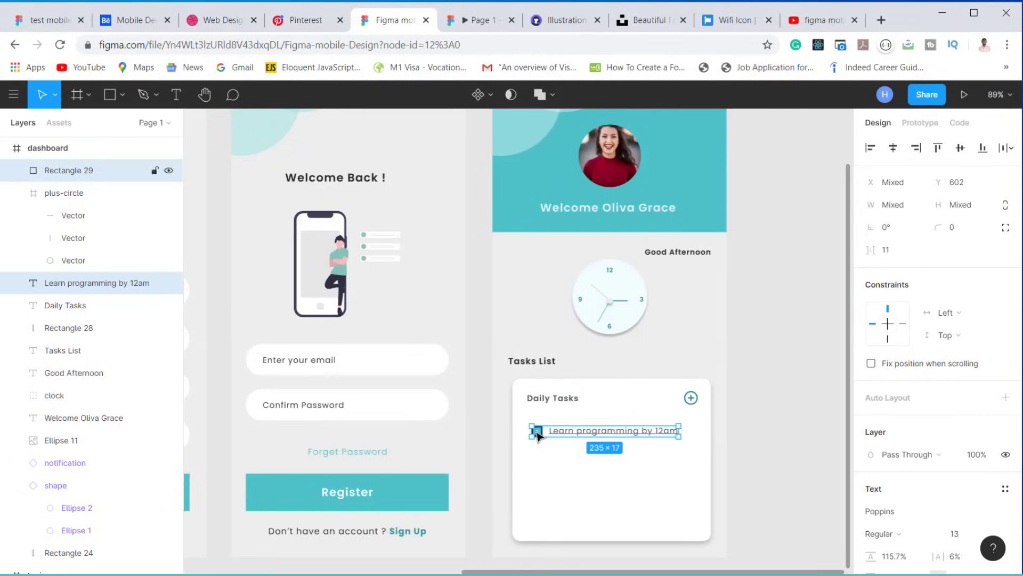
pyautogui.click(961, 149)
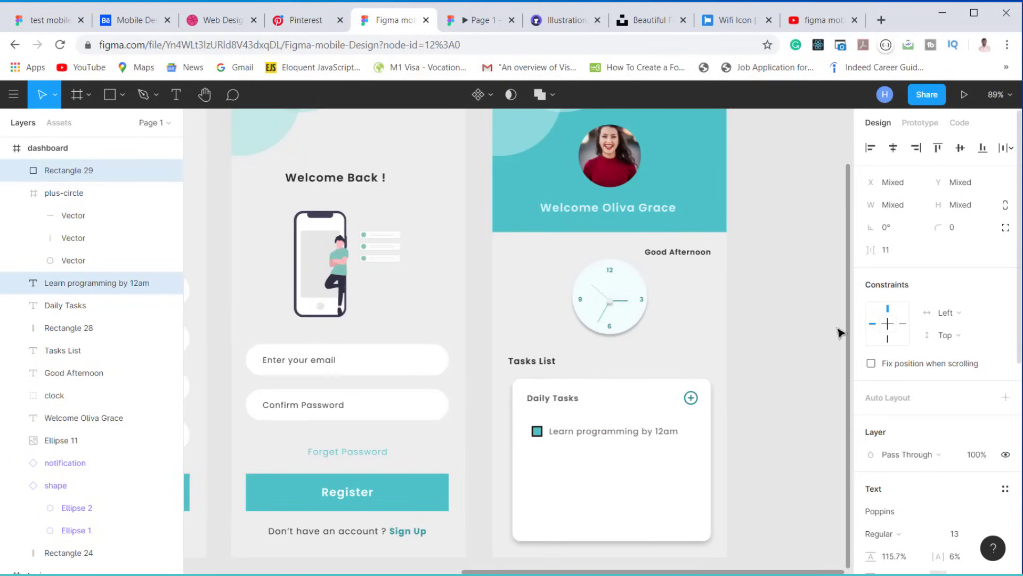
# Step: Group the checkbox with its text and name the group "task"
pyautogui.hotkey('ctrl', 'g')
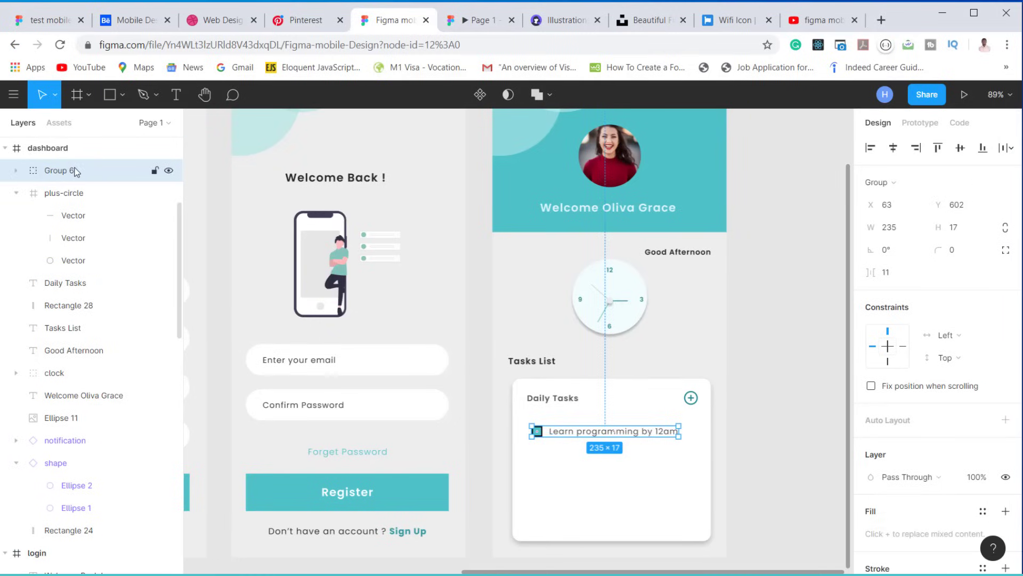
pyautogui.doubleClick(76, 171)
pyautogui.write('tas')
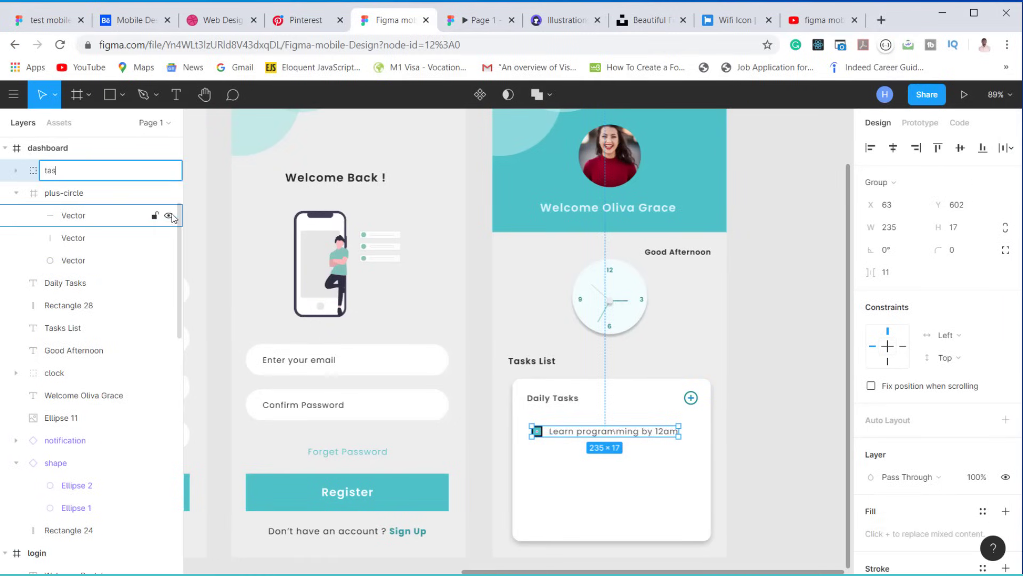
pyautogui.write('k')
pyautogui.press('Return')
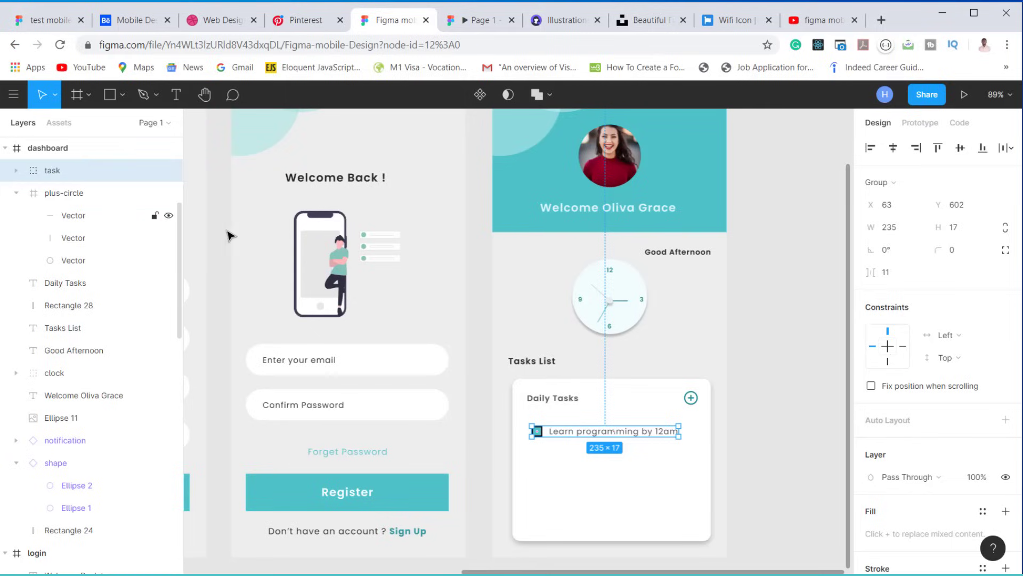
# Step: Duplicate the task group four times down the card to make five evenly spaced rows
pyautogui.scroll(-3, 635, 479)
pyautogui.scroll(5, 634, 511)
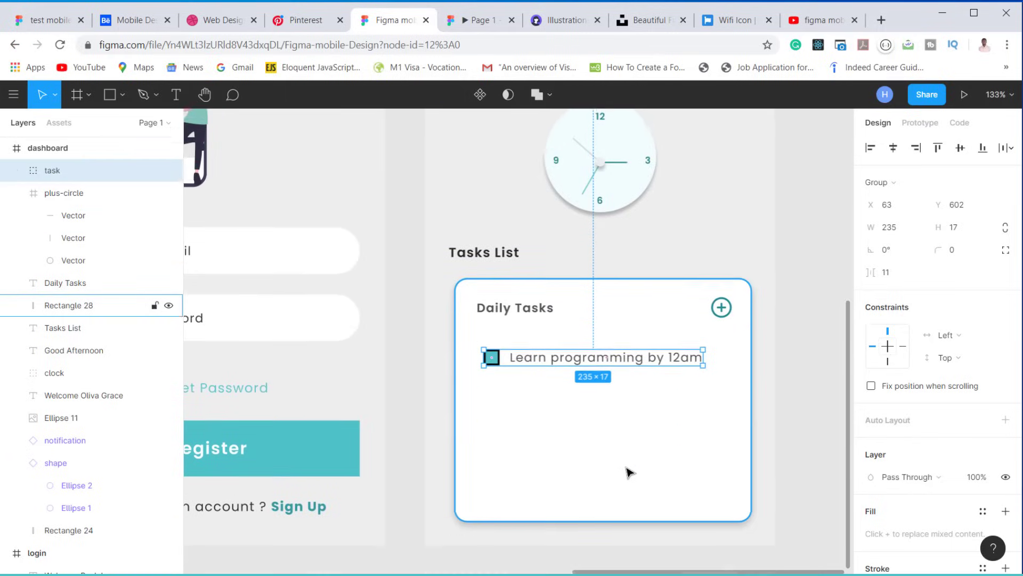
pyautogui.scroll(-1, 630, 469)
pyautogui.moveTo(634, 354); pyautogui.dragTo(636, 385)
pyautogui.hotkey('ctrl', 'd')
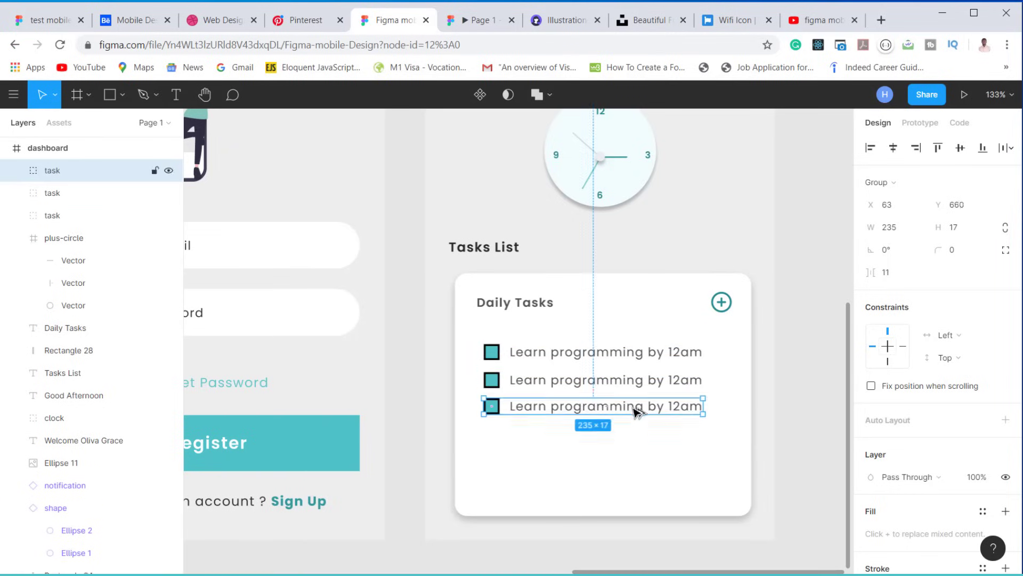
pyautogui.hotkey('ctrl', 'd')
pyautogui.hotkey('ctrl', 'd')
# Step: Retitle the four copied tasks "Learn how to cook by 1pm", "Pick up the kids by 2pm", "Have launch by 3pm" and "Go visit mum by 4pm"
pyautogui.doubleClick(629, 380)
pyautogui.write('Learn how to cook by 1pm')
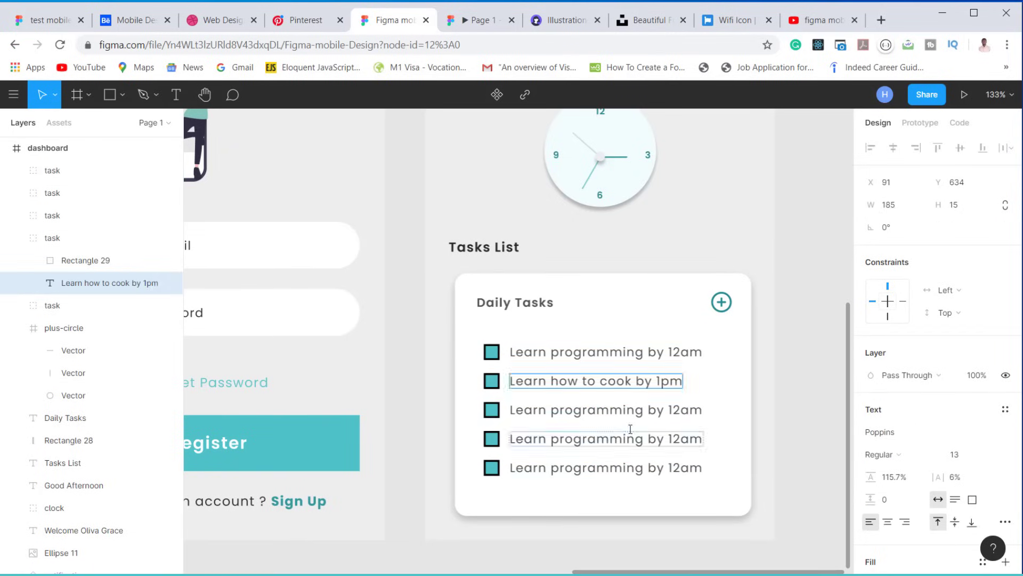
pyautogui.doubleClick(631, 409)
pyautogui.write('Pick up the kids by 2pm')
pyautogui.doubleClick(669, 439)
pyautogui.write('Have launch by 3pm')
pyautogui.doubleClick(683, 468)
pyautogui.write('Go visit mum by 4pm')
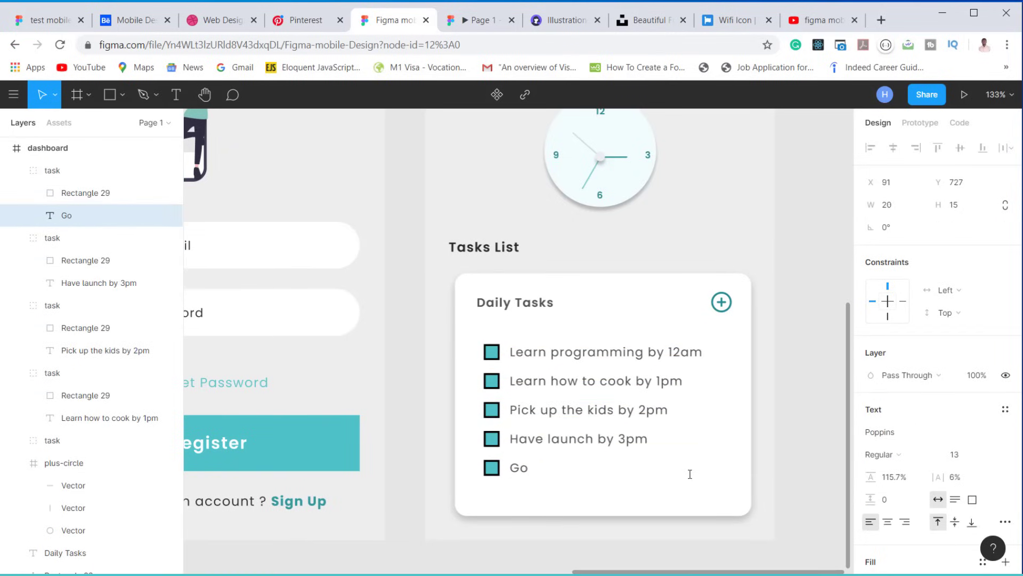
pyautogui.press('Escape')
# Step: Change the fill of the checkboxes on the last four tasks to white FFFFFF, leaving only their black outline
pyautogui.scroll(-2, 637, 423)
pyautogui.scroll(1, 637, 423)
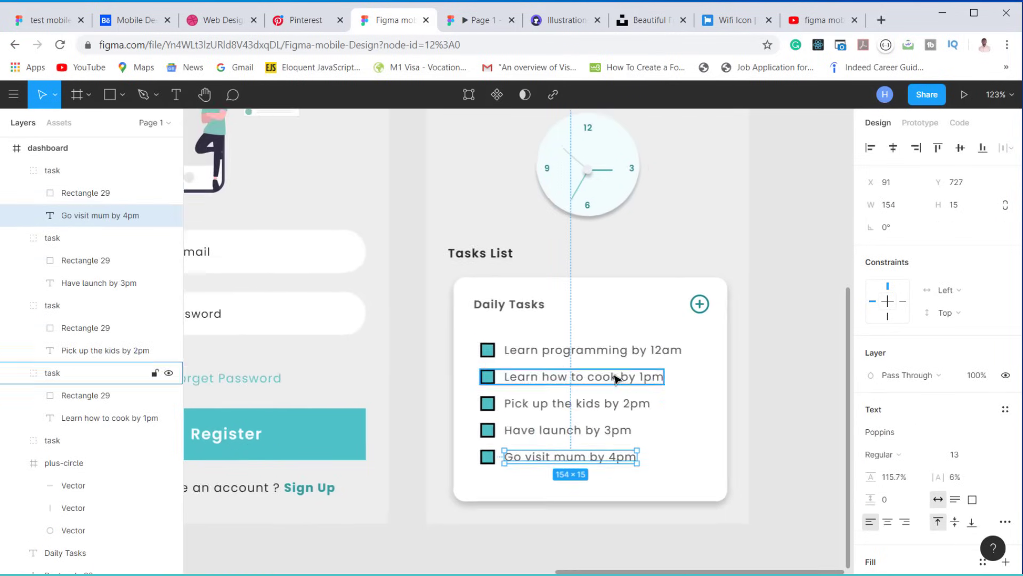
pyautogui.scroll(1, 622, 395)
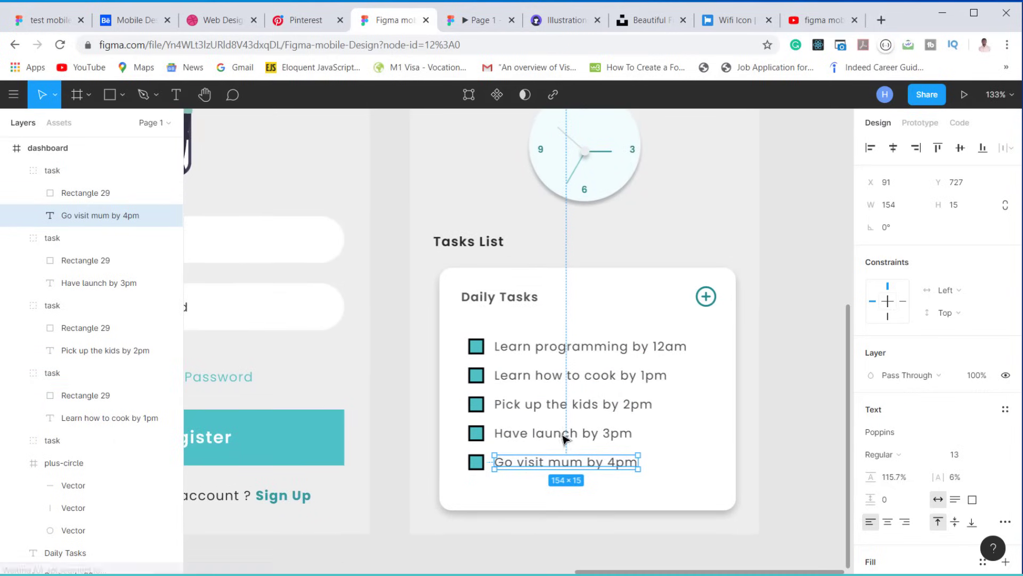
pyautogui.click(701, 398)
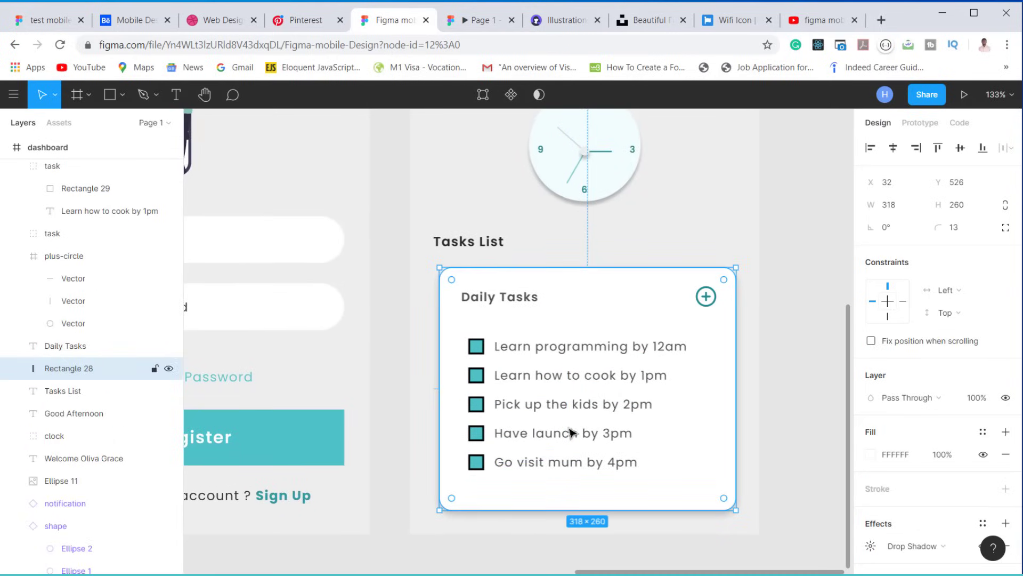
pyautogui.doubleClick(474, 435)
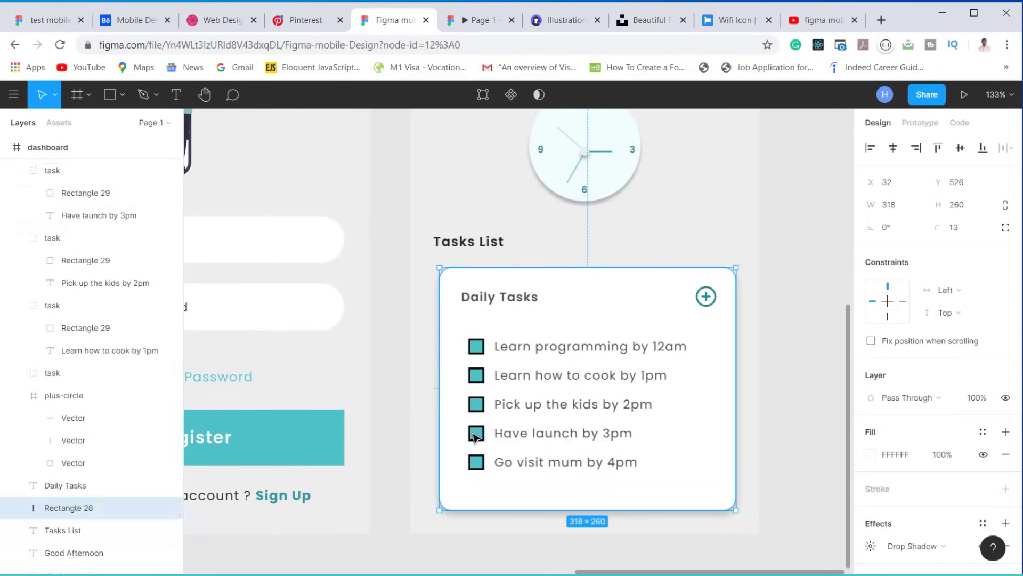
pyautogui.keyDown('shift'); pyautogui.click(477, 408); pyautogui.keyUp('shift')
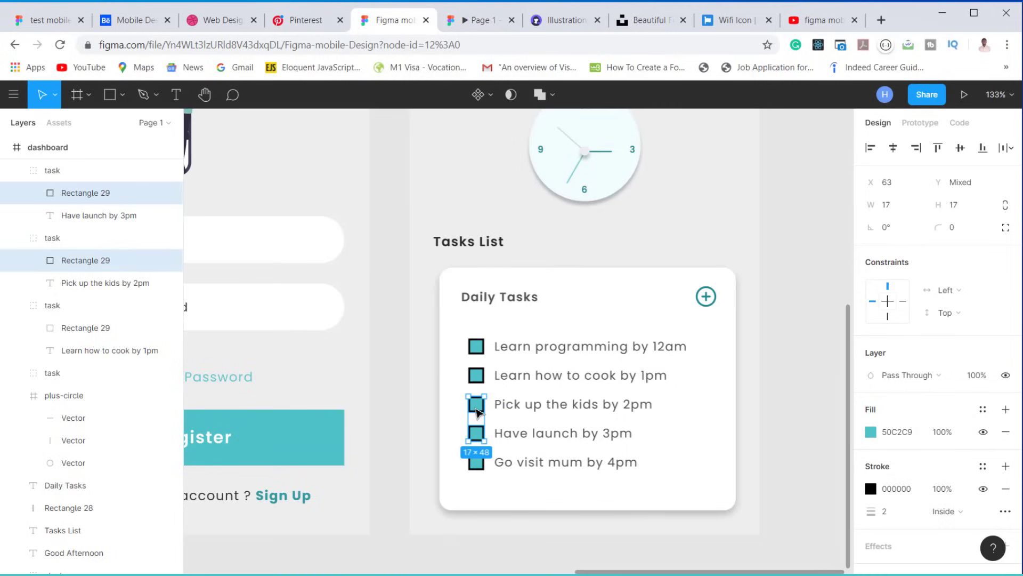
pyautogui.keyDown('shift'); pyautogui.click(476, 376); pyautogui.keyUp('shift')
pyautogui.keyDown('shift'); pyautogui.click(481, 466); pyautogui.keyUp('shift')
pyautogui.keyDown('shift'); pyautogui.click(481, 466); pyautogui.keyUp('shift')
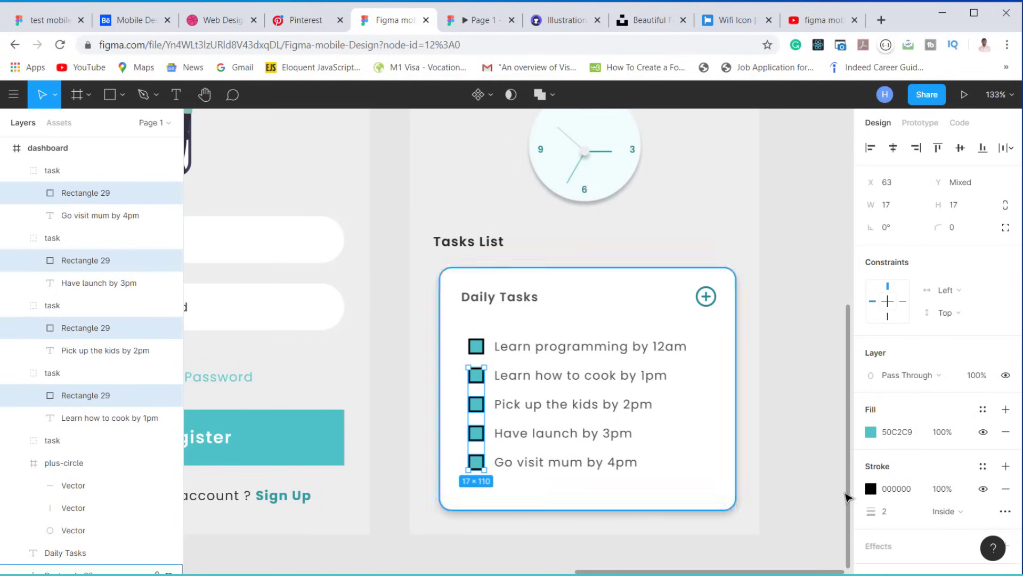
pyautogui.click(870, 433)
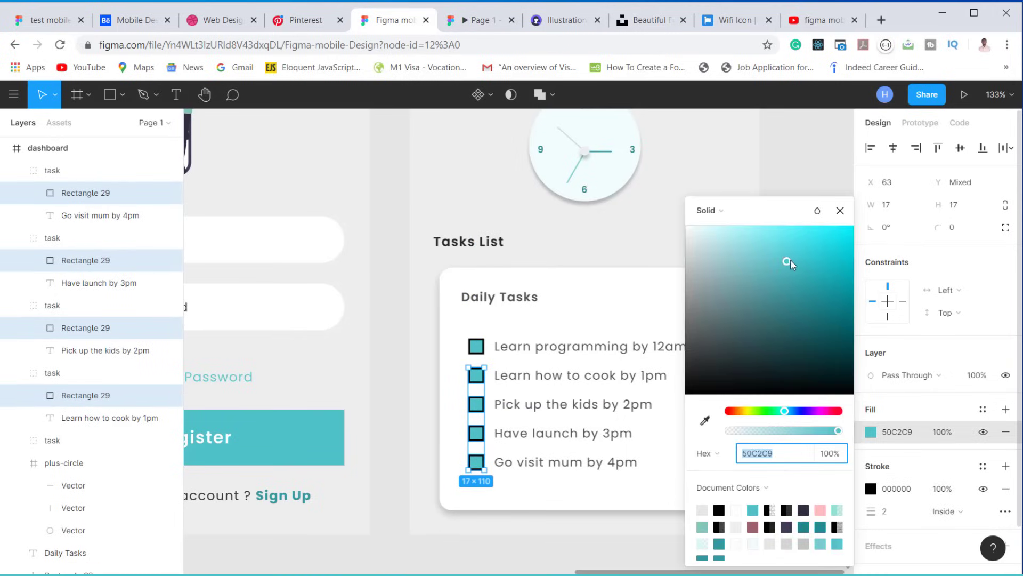
pyautogui.moveTo(696, 229); pyautogui.dragTo(665, 221)
pyautogui.click(840, 211)
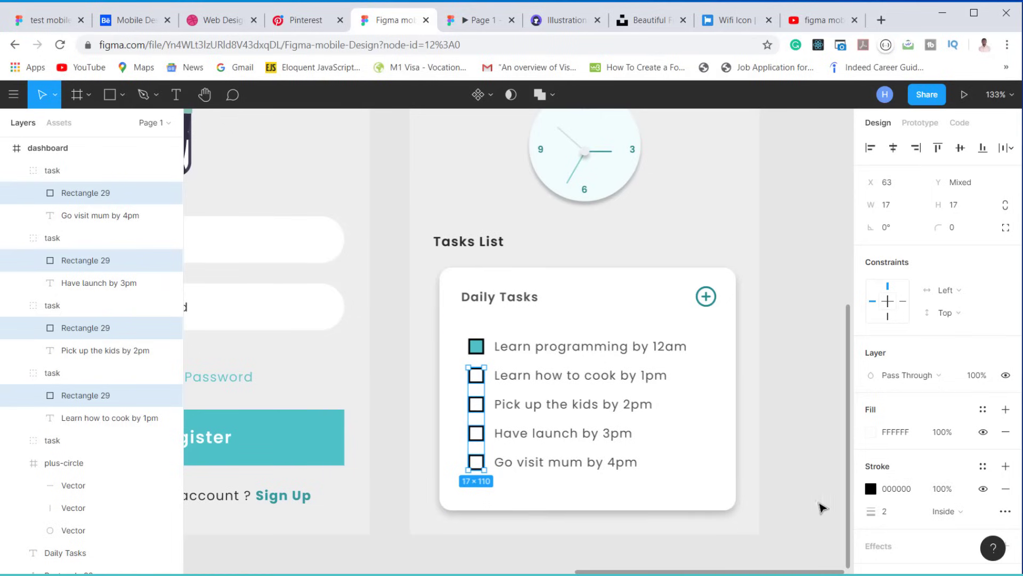
pyautogui.scroll(-1, 692, 417)
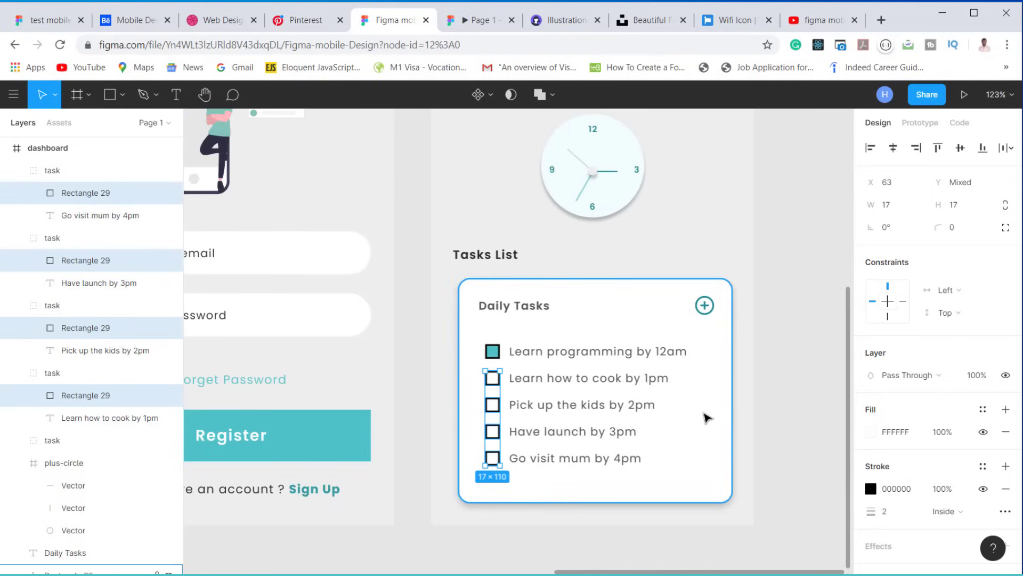
pyautogui.click(705, 419)
pyautogui.scroll(-2, 669, 439)
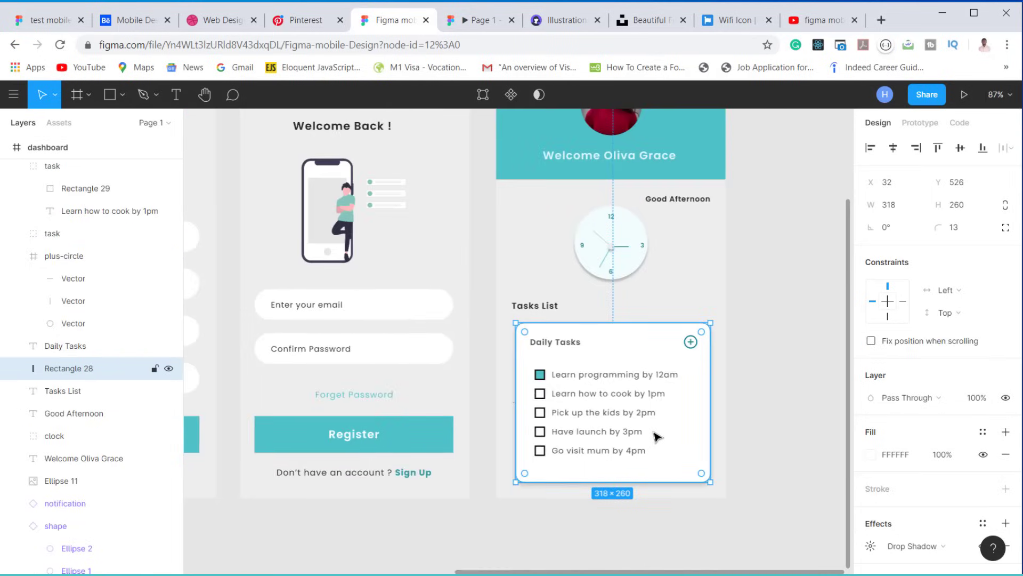
pyautogui.scroll(1, 666, 429)
pyautogui.click(776, 400)
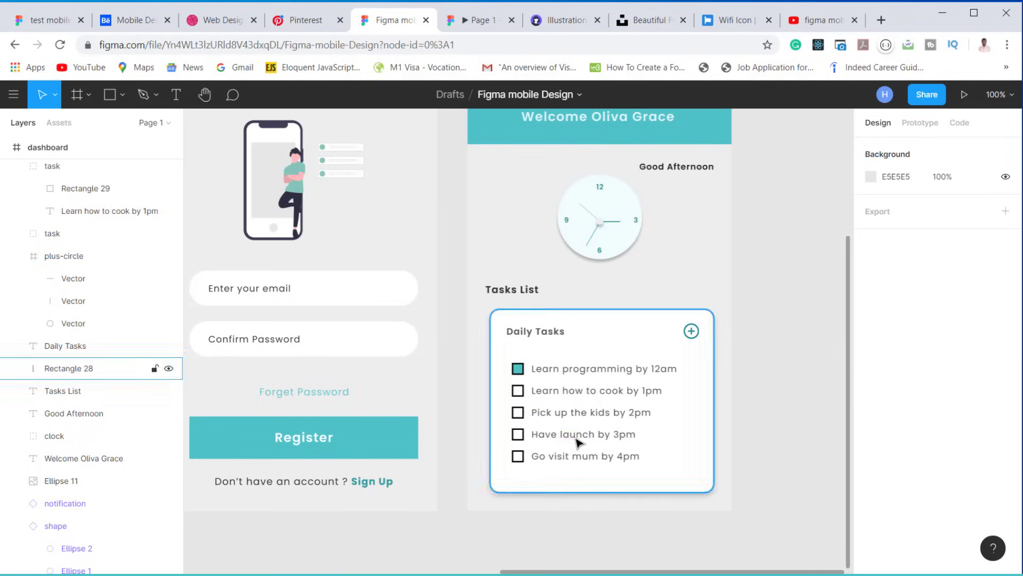
# Step: Draw a narrow vertical rectangle about 6 × 83 beside the task rows, below the plus icon
pyautogui.click(122, 96)
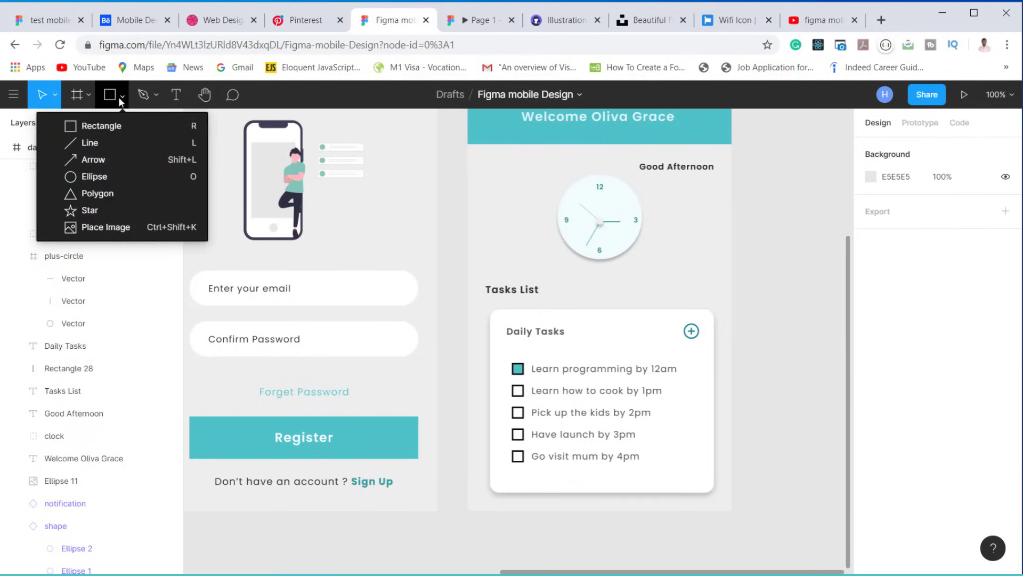
pyautogui.click(117, 138)
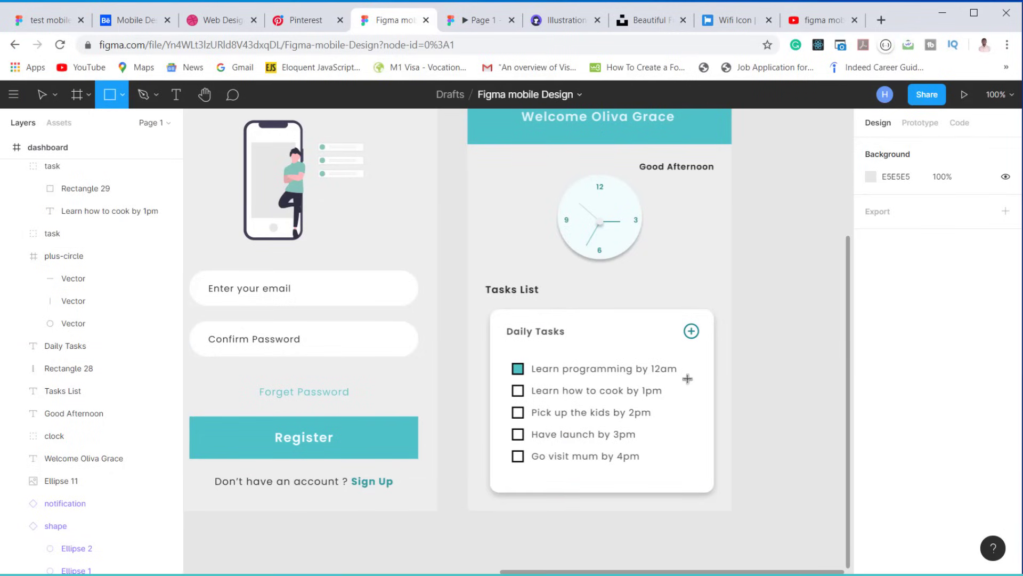
pyautogui.moveTo(691, 369); pyautogui.dragTo(694, 428)
pyautogui.click(965, 213)
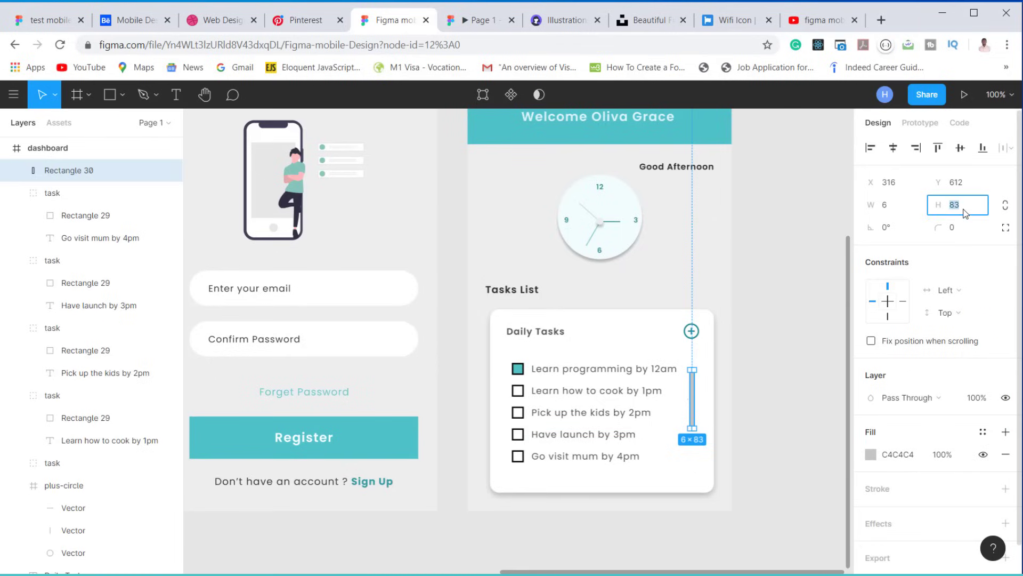
pyautogui.write('1.45')
pyautogui.press('Return')
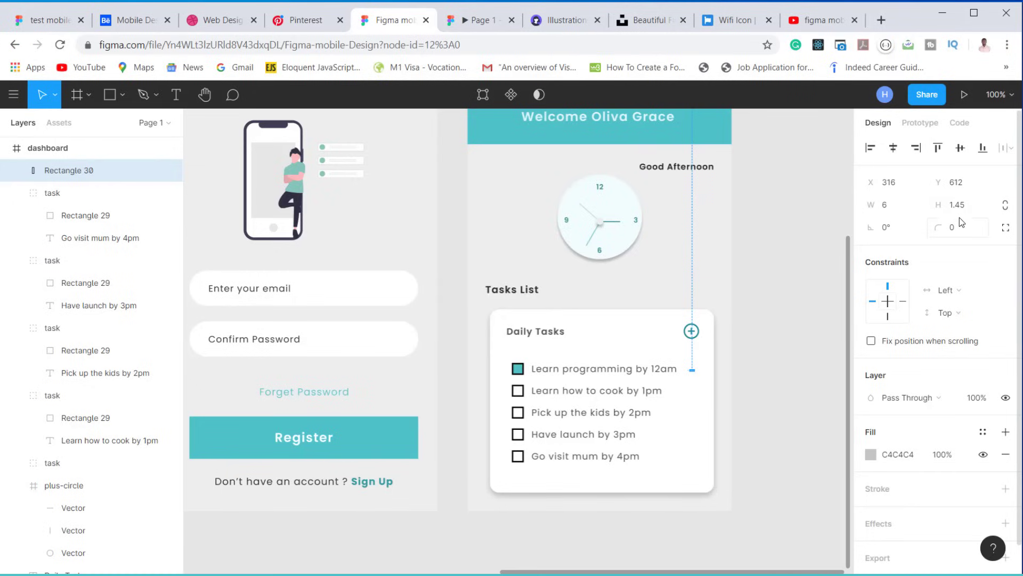
pyautogui.hotkey('ctrl', 'z')
pyautogui.click(964, 209)
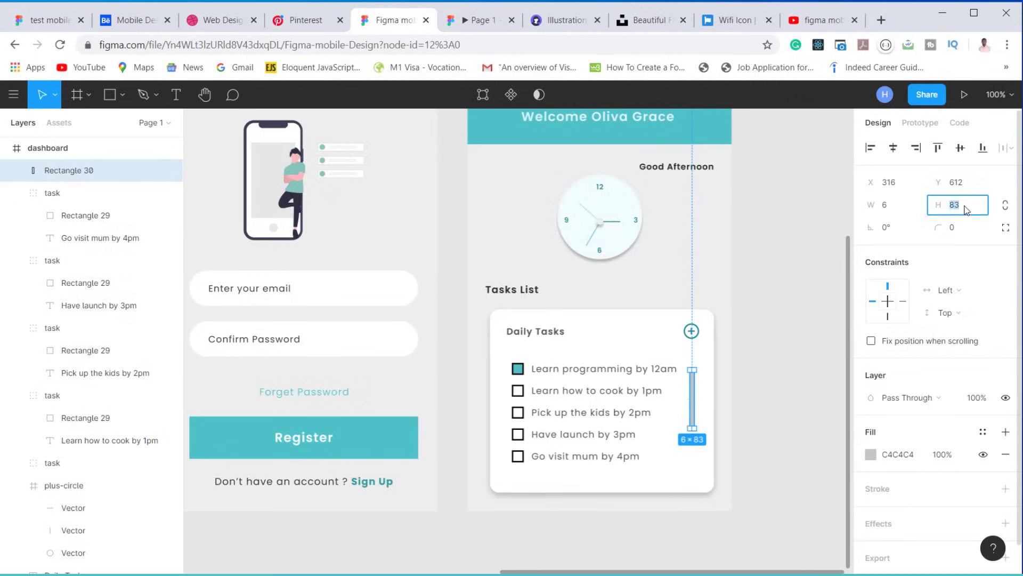
# Step: Set the vertical rectangle's width to 3 and its corner radius to 100
pyautogui.click(903, 205)
pyautogui.write('3')
pyautogui.press('Return')
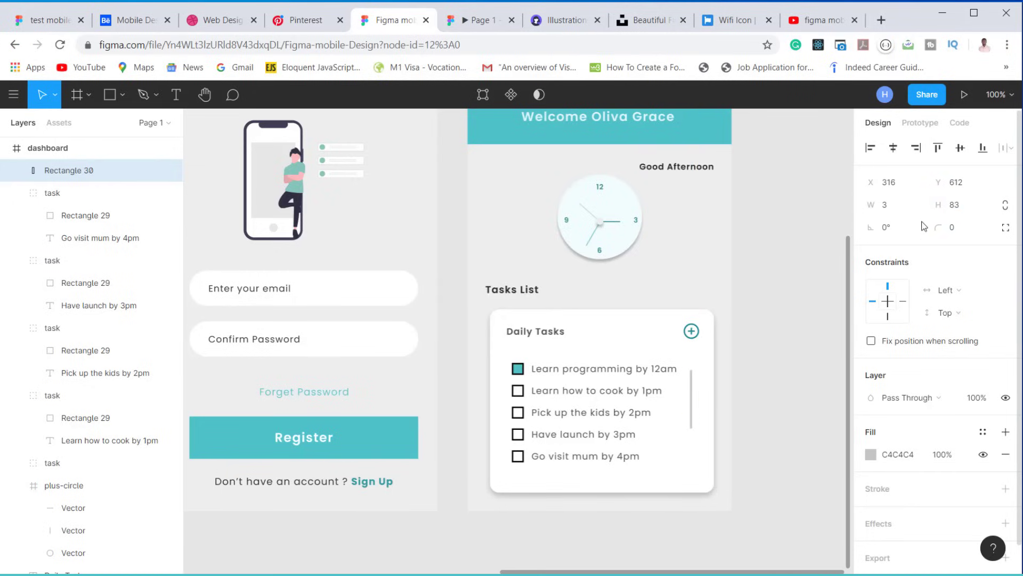
pyautogui.click(969, 231)
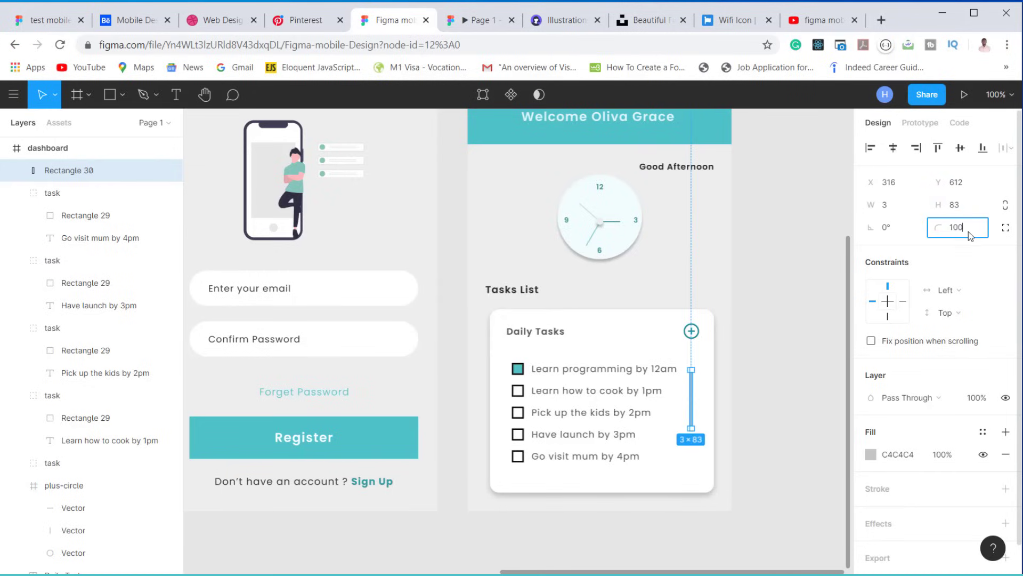
pyautogui.press('Return')
# Step: Move the thin bar closer to the card's right edge at X 325, Y 633 and lighten its fill to E2E2E2
pyautogui.scroll(5, 696, 410)
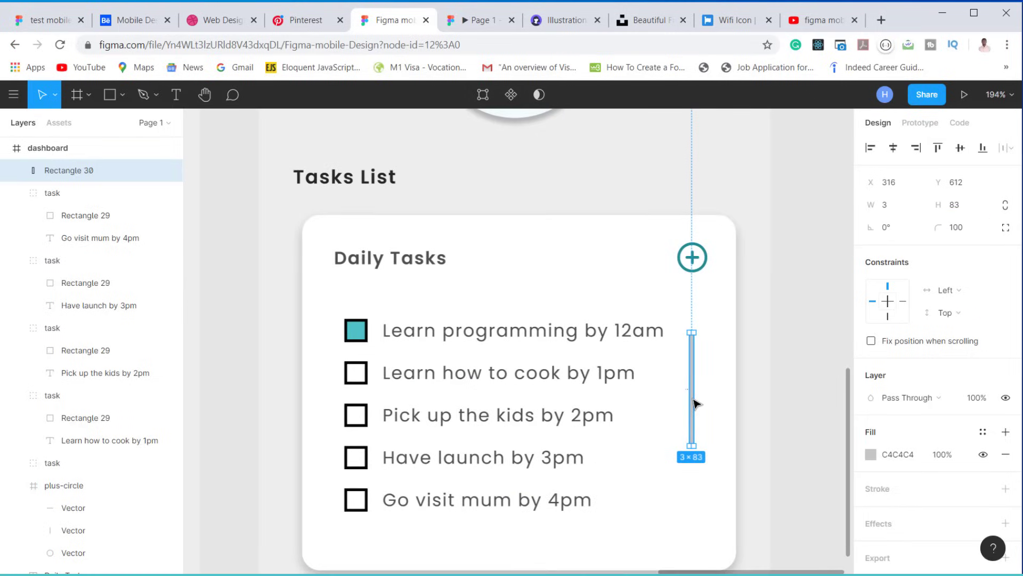
pyautogui.moveTo(694, 404); pyautogui.dragTo(705, 428)
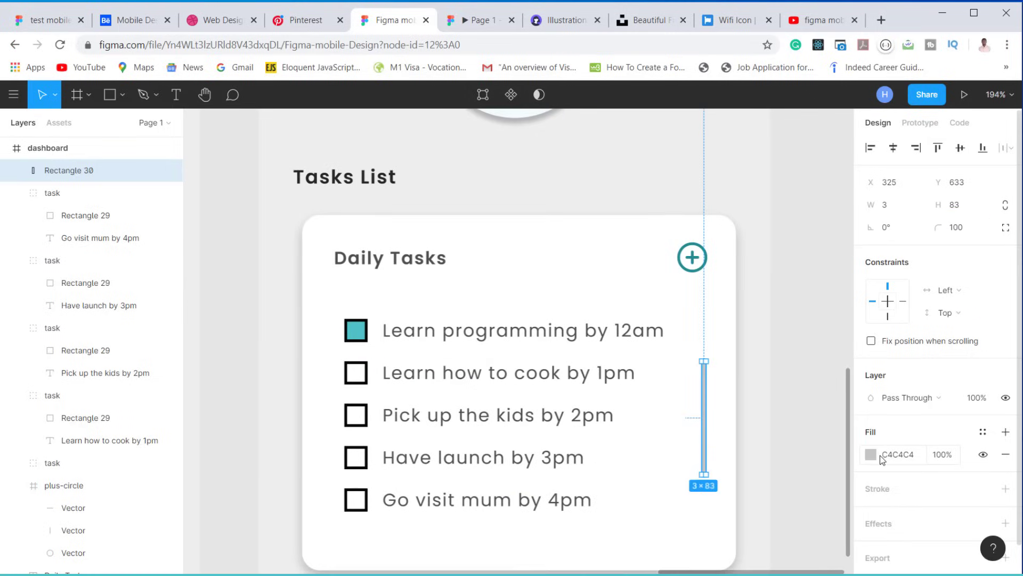
pyautogui.click(871, 455)
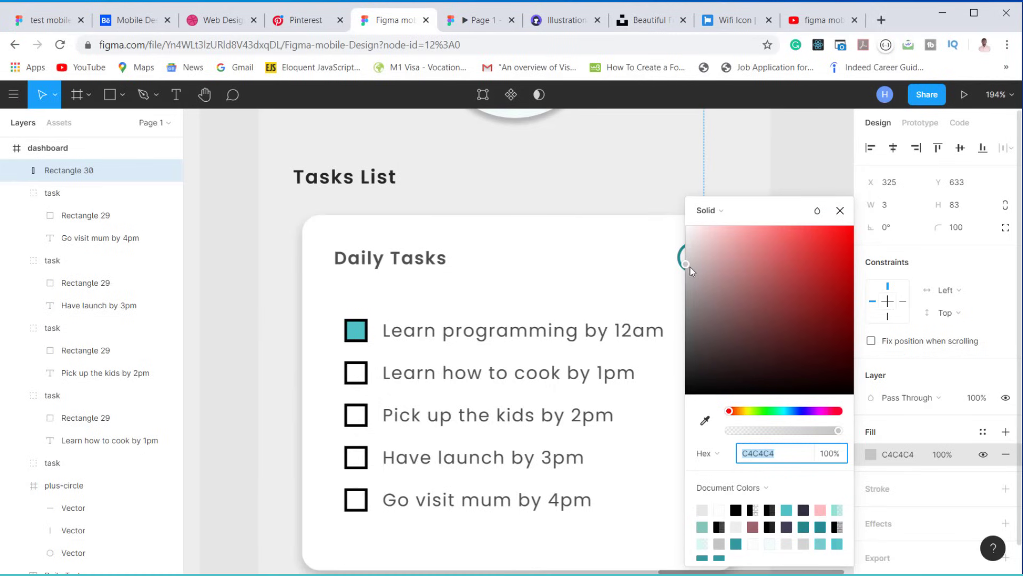
pyautogui.moveTo(689, 265); pyautogui.dragTo(684, 245)
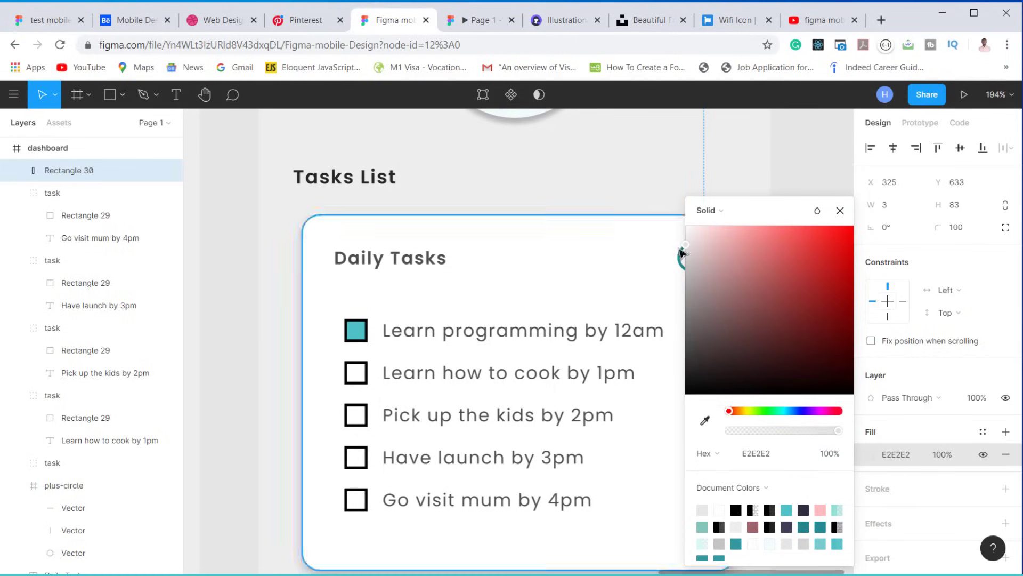
pyautogui.click(842, 212)
pyautogui.click(743, 413)
# Step: Review the dashboard's task card up close and the whole dashboard alongside the registration and login screens
pyautogui.scroll(-5, 742, 414)
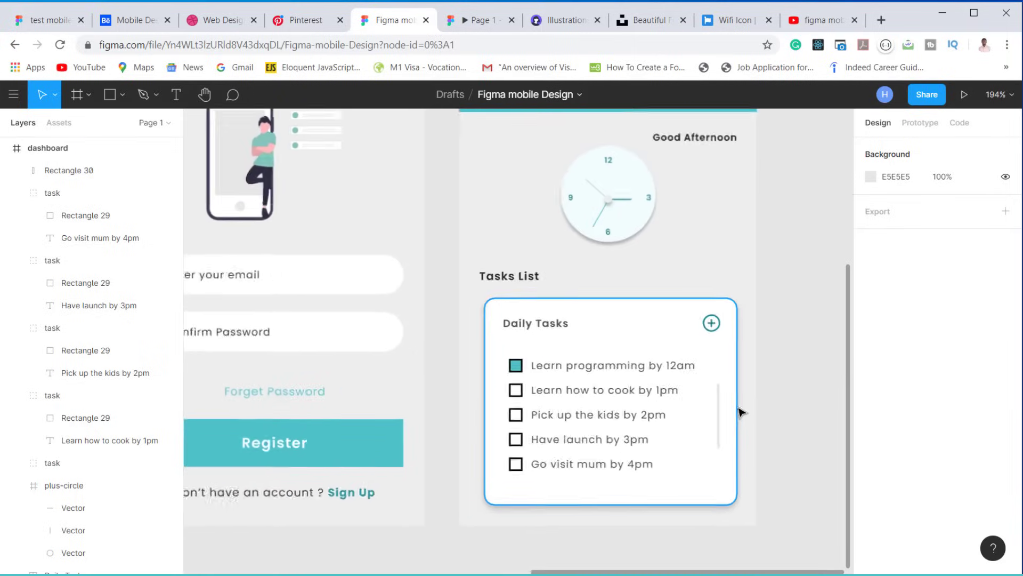
pyautogui.scroll(3, 768, 402)
pyautogui.scroll(-4, 752, 387)
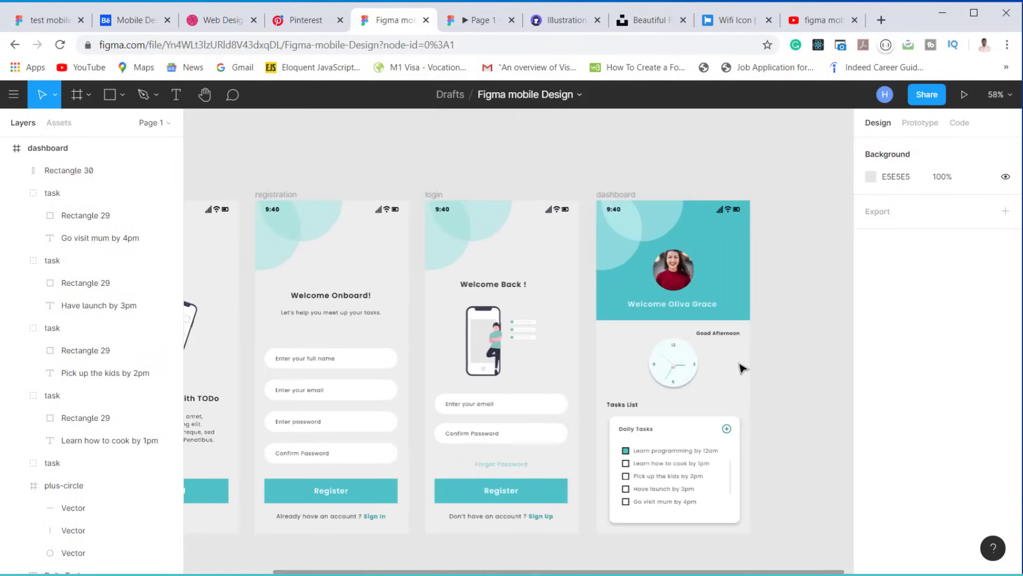
pyautogui.scroll(-3, 714, 359)
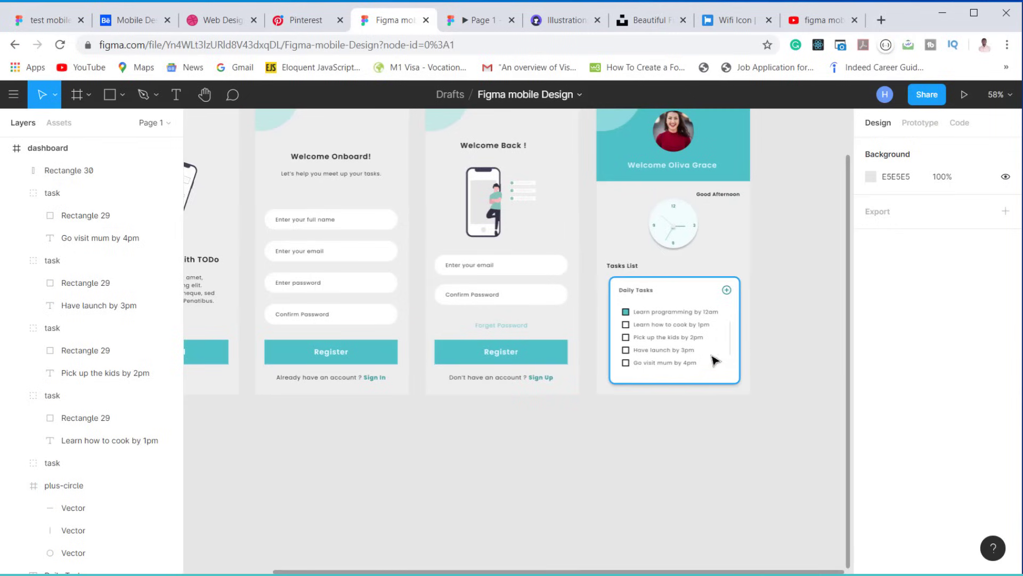
pyautogui.scroll(4, 766, 350)
pyautogui.scroll(3, 737, 363)
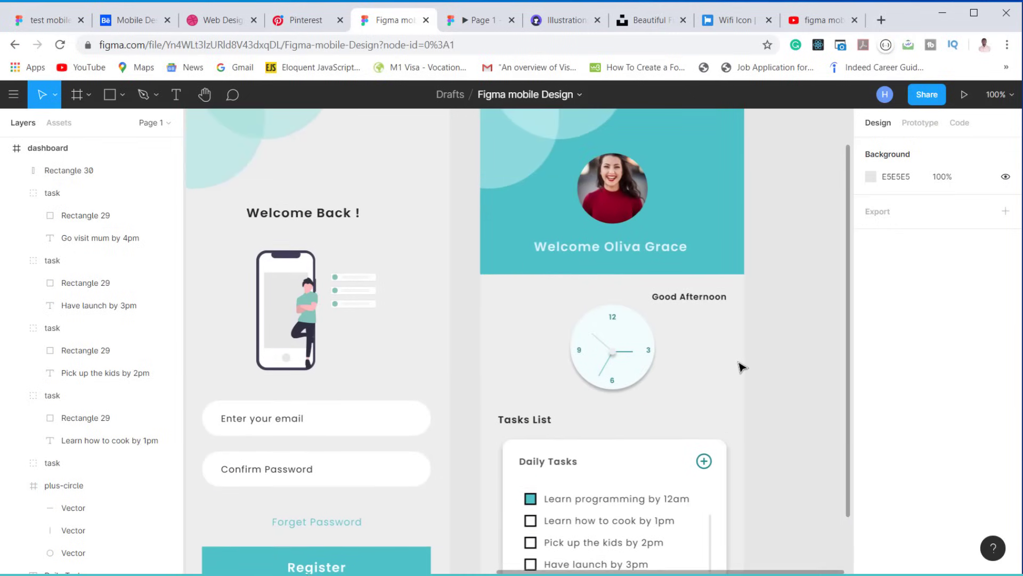
pyautogui.scroll(-3, 741, 365)
pyautogui.scroll(-2, 745, 373)
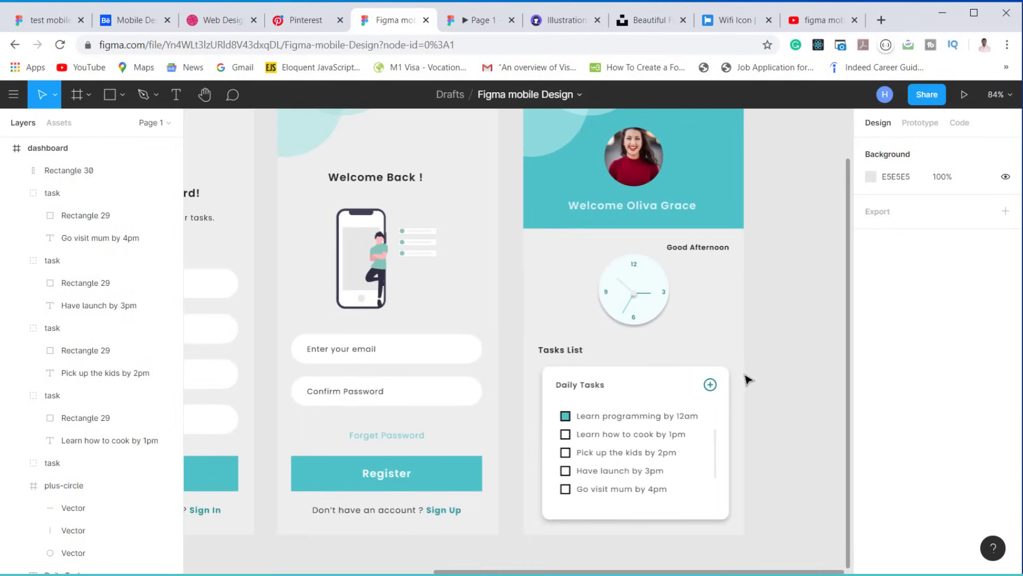
pyautogui.scroll(4, 749, 366)
# Step: Preview the dashboard screen in the prototype presentation, then return to the design file
pyautogui.click(472, 21)
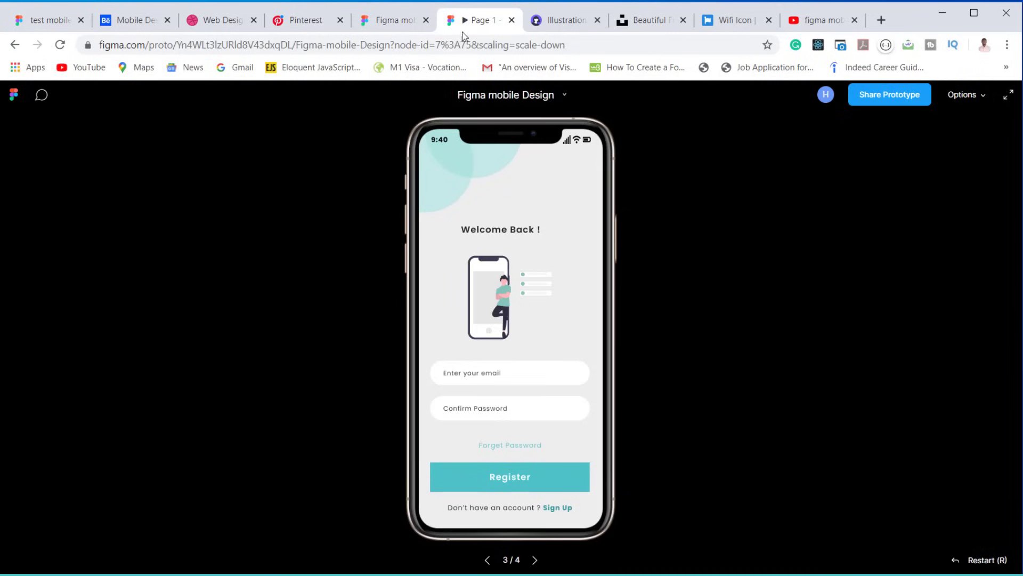
pyautogui.click(536, 559)
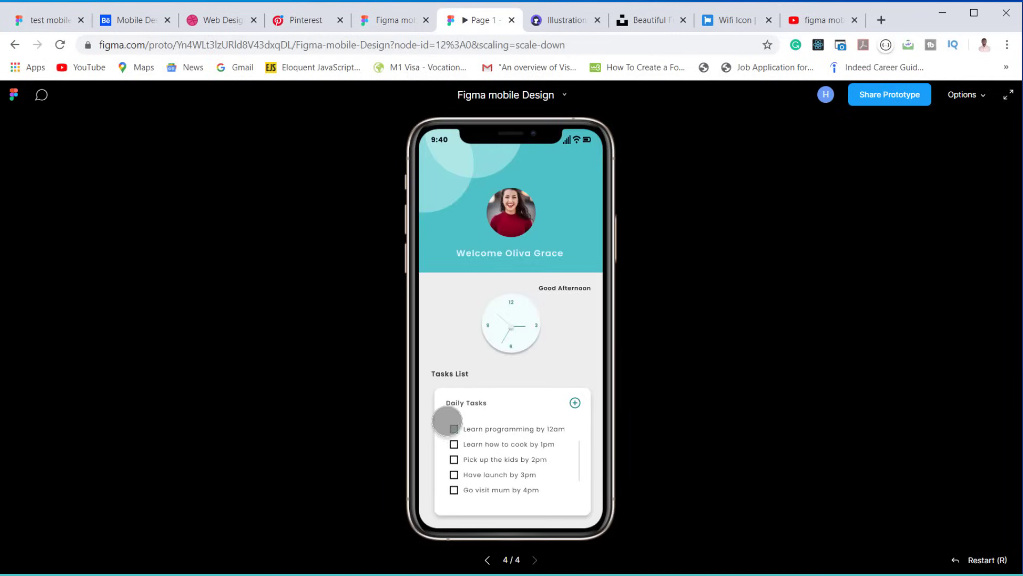
pyautogui.click(392, 24)
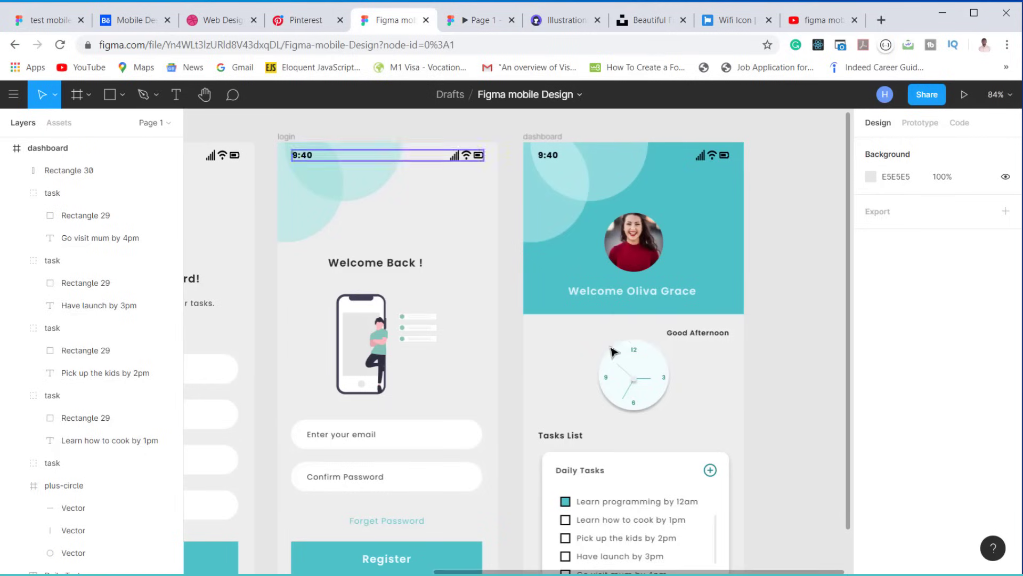
# Step: Widen the white task card to 325 by extending its left edge to X 25, near the start of the "Tasks List" heading
pyautogui.scroll(-3, 585, 366)
pyautogui.click(661, 402)
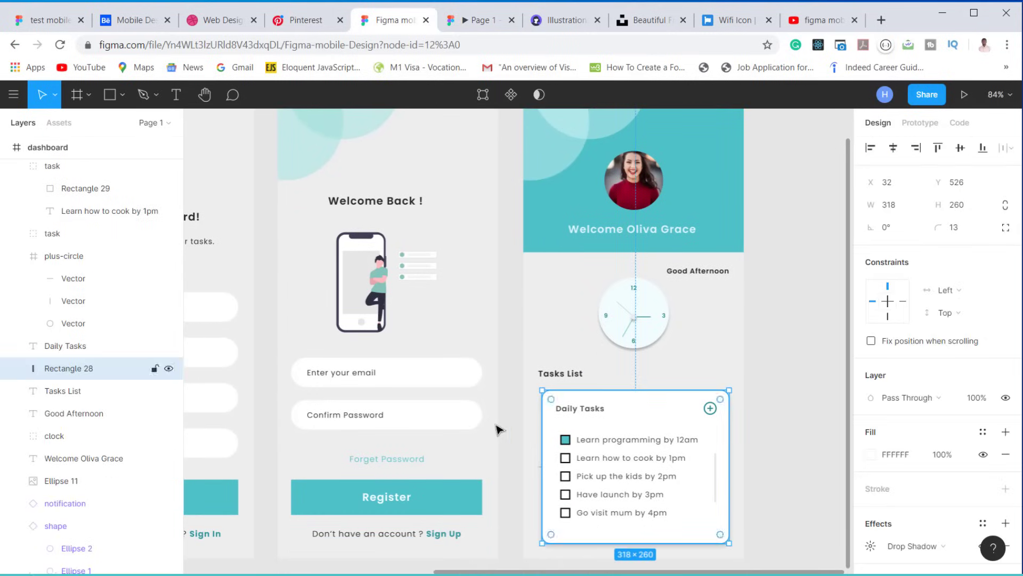
pyautogui.moveTo(542, 428); pyautogui.dragTo(534, 428)
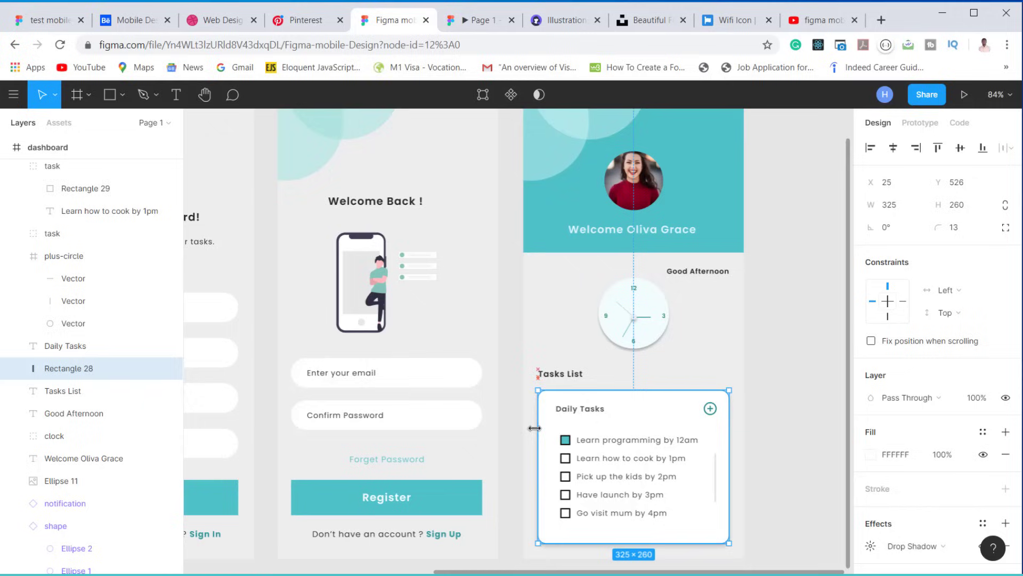
# Step: Align the "Daily Tasks" heading and the five task rows inside the card along their left edges
pyautogui.click(561, 413)
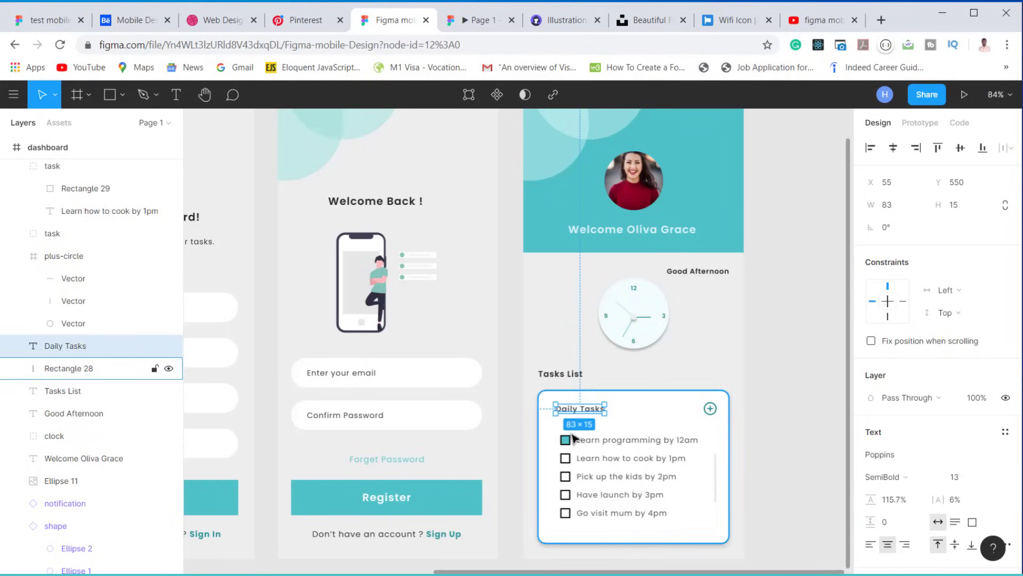
pyautogui.keyDown('shift'); pyautogui.click(573, 439); pyautogui.keyUp('shift')
pyautogui.keyDown('shift'); pyautogui.click(588, 458); pyautogui.keyUp('shift')
pyautogui.keyDown('shift'); pyautogui.click(597, 476); pyautogui.keyUp('shift')
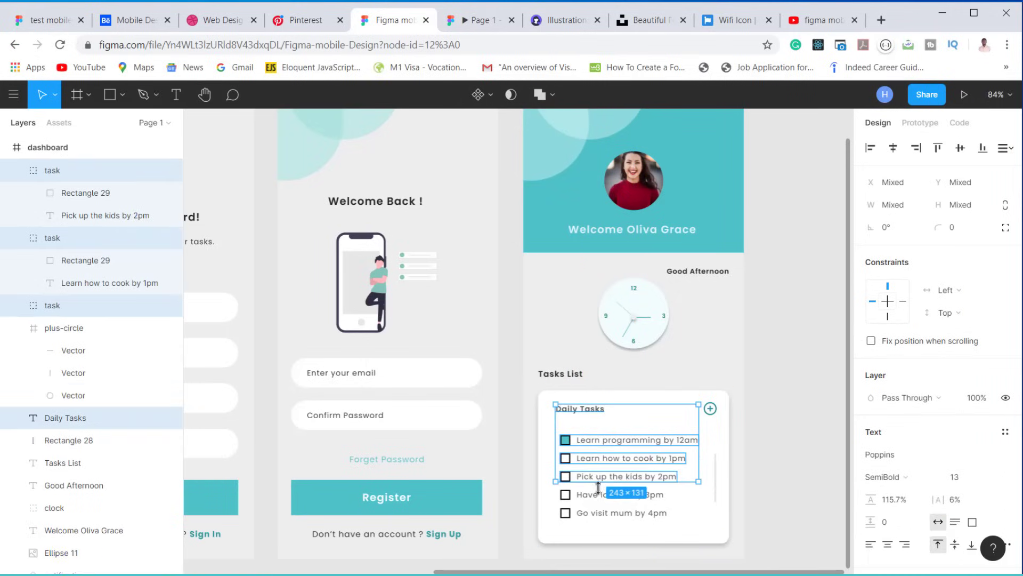
pyautogui.keyDown('shift'); pyautogui.click(596, 495); pyautogui.keyUp('shift')
pyautogui.keyDown('shift'); pyautogui.click(599, 513); pyautogui.keyUp('shift')
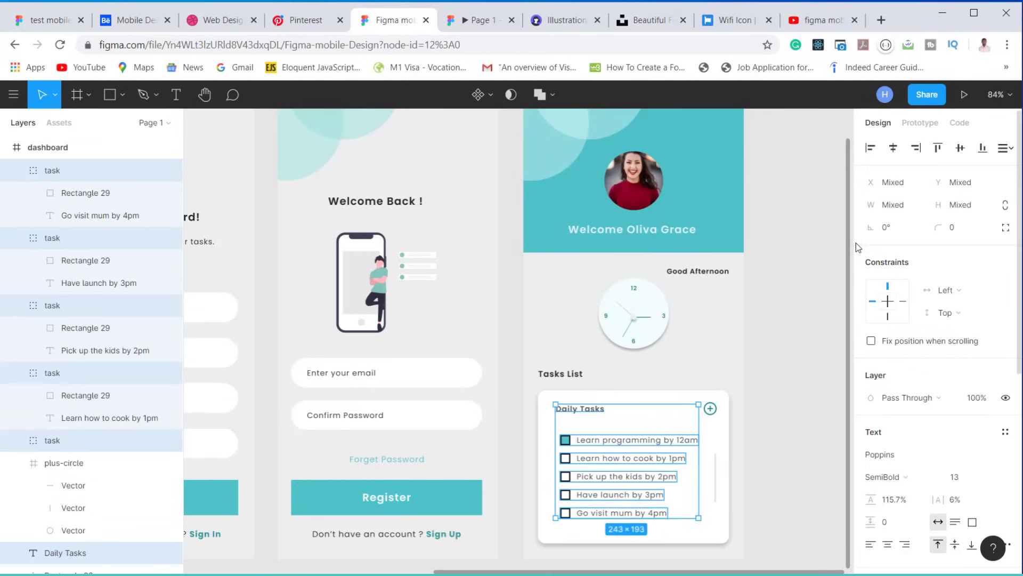
pyautogui.click(869, 149)
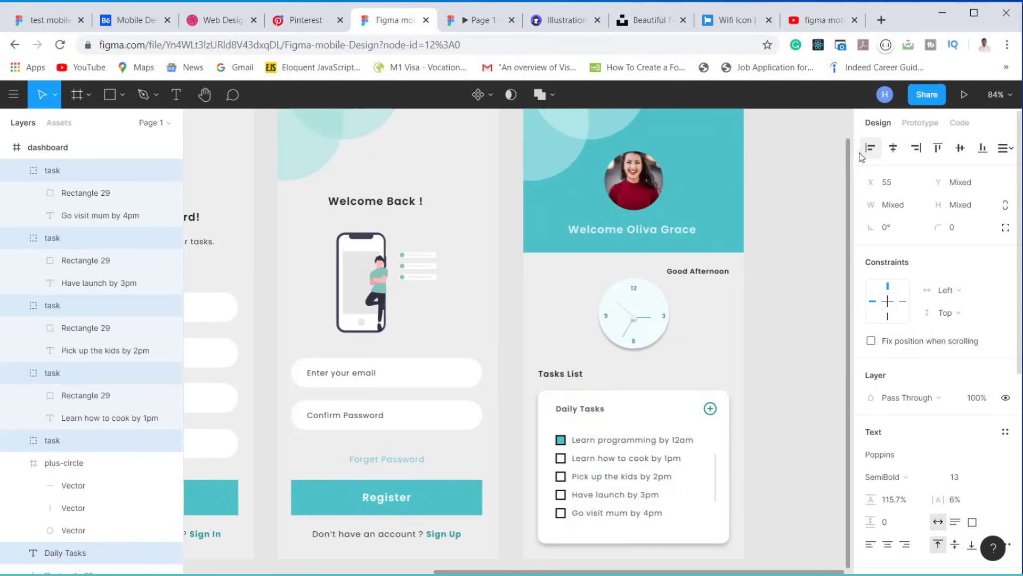
# Step: Preview the dashboard in the prototype presentation and check the prototype device settings in the design file
pyautogui.click(478, 23)
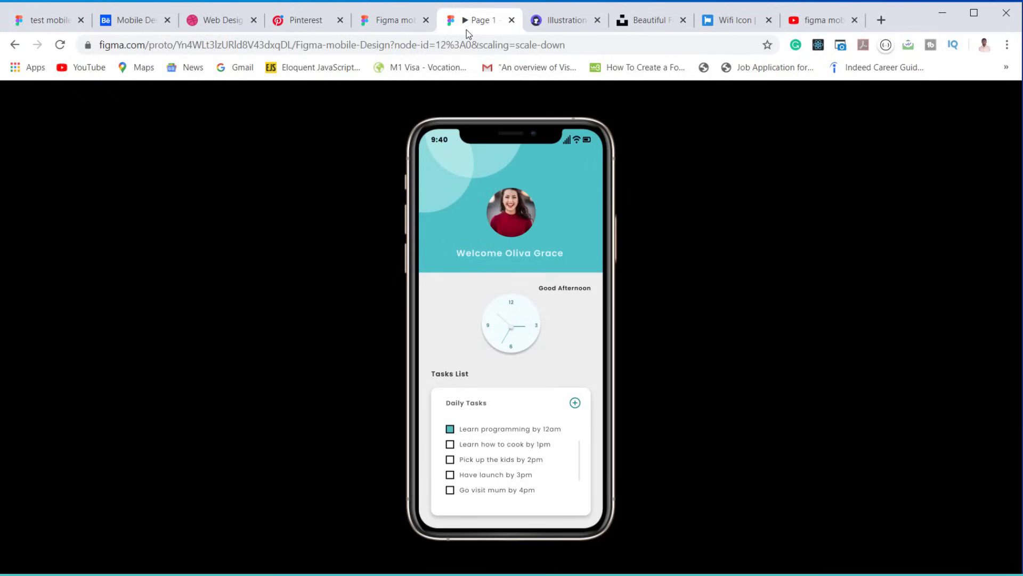
pyautogui.click(378, 24)
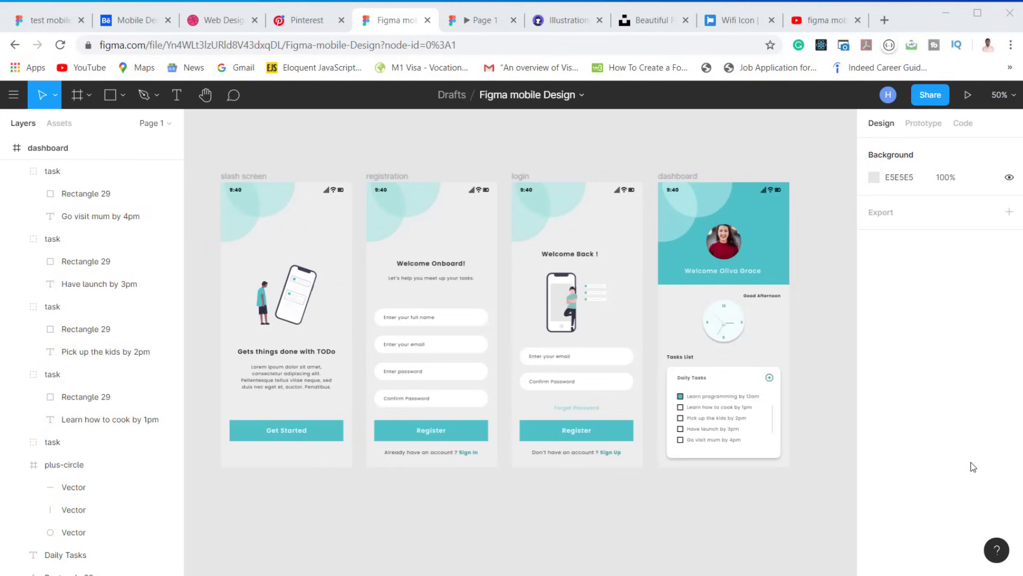
pyautogui.click(924, 125)
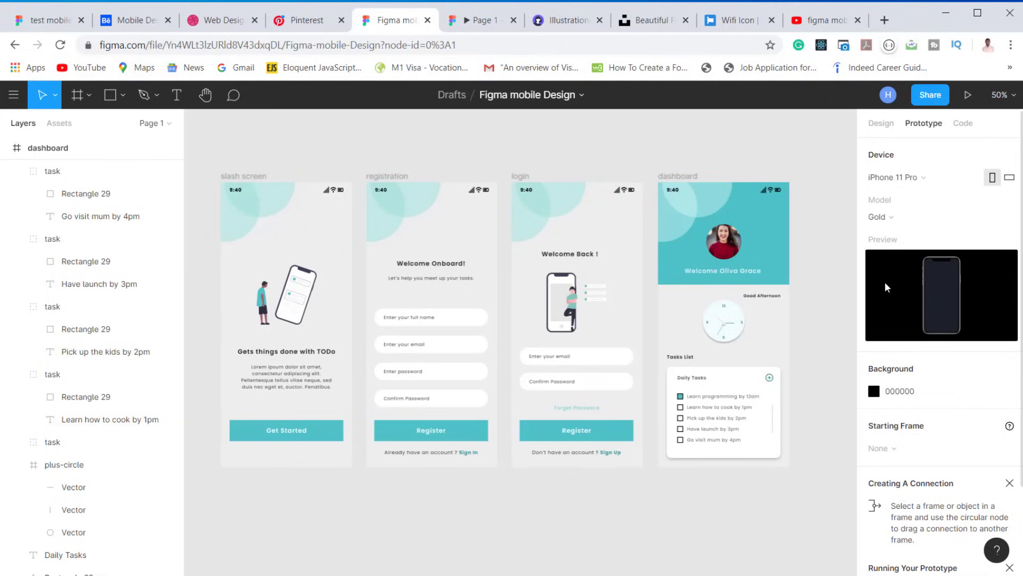
pyautogui.click(470, 20)
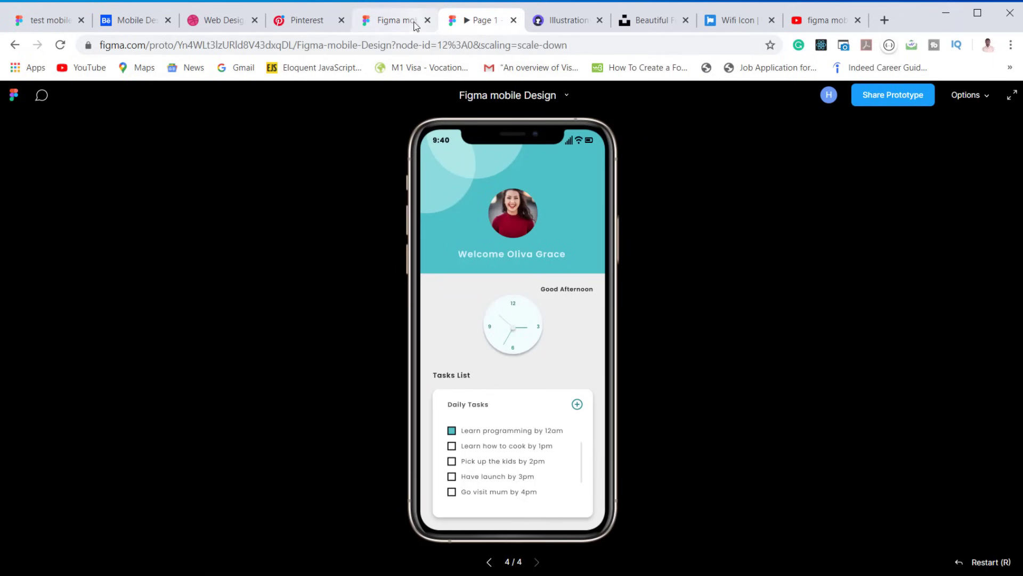
pyautogui.click(395, 21)
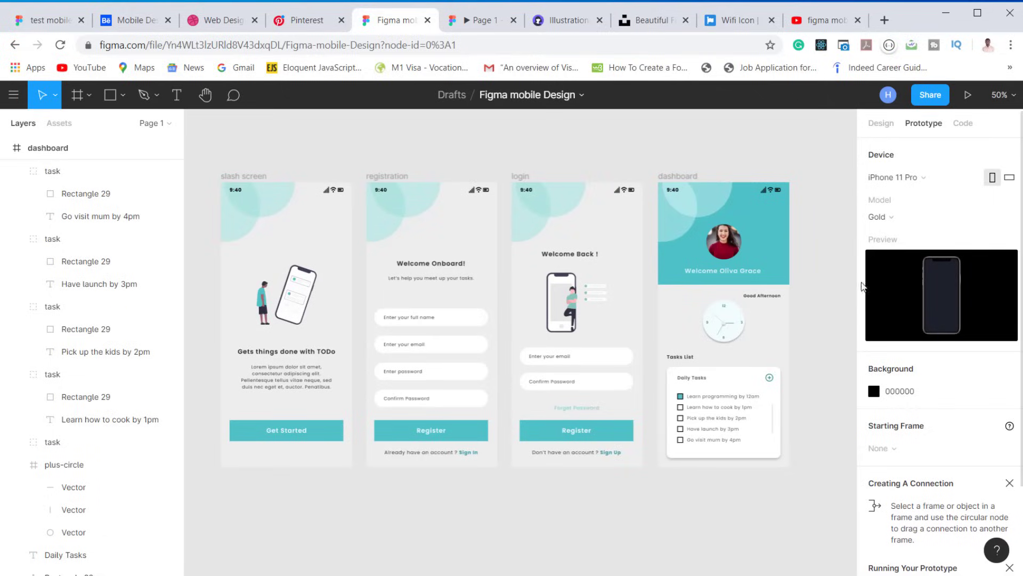
# Step: Link the splash screen's Get Started button to the registration screen, and the registration screen's Register button to the dashboard
pyautogui.click(333, 429)
pyautogui.click(301, 435)
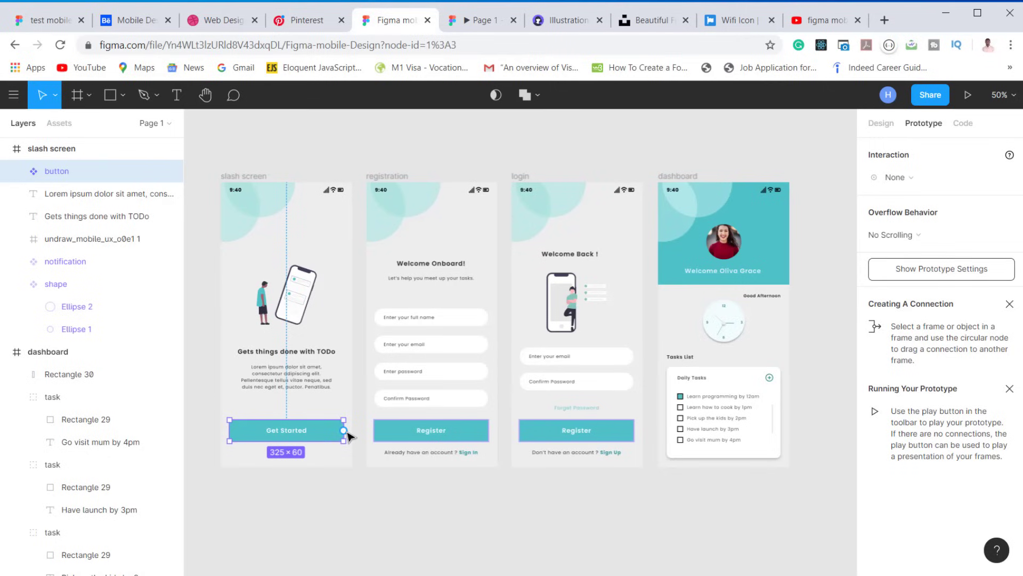
pyautogui.moveTo(343, 429); pyautogui.dragTo(438, 302)
pyautogui.click(430, 427)
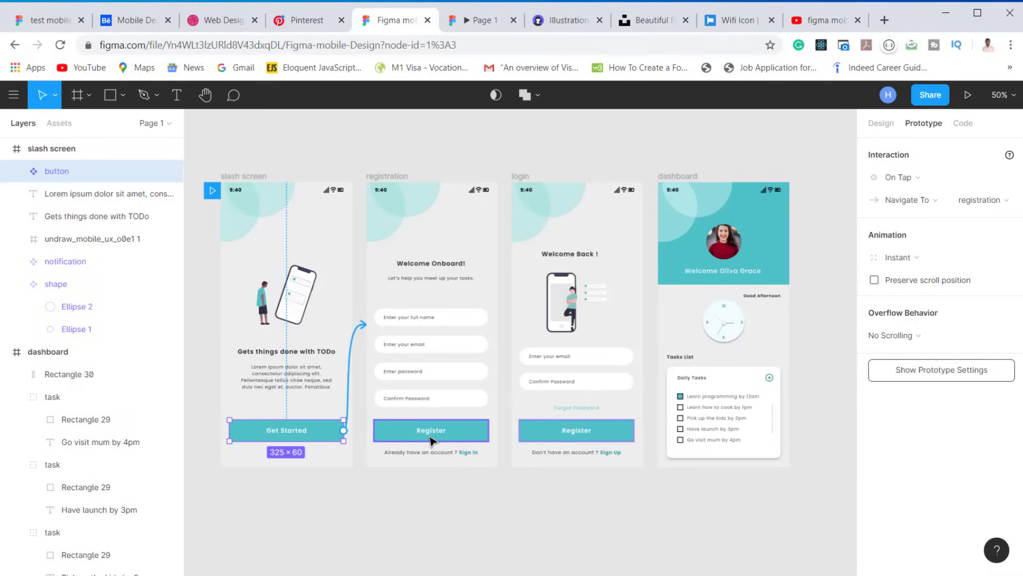
pyautogui.moveTo(495, 437); pyautogui.dragTo(675, 356)
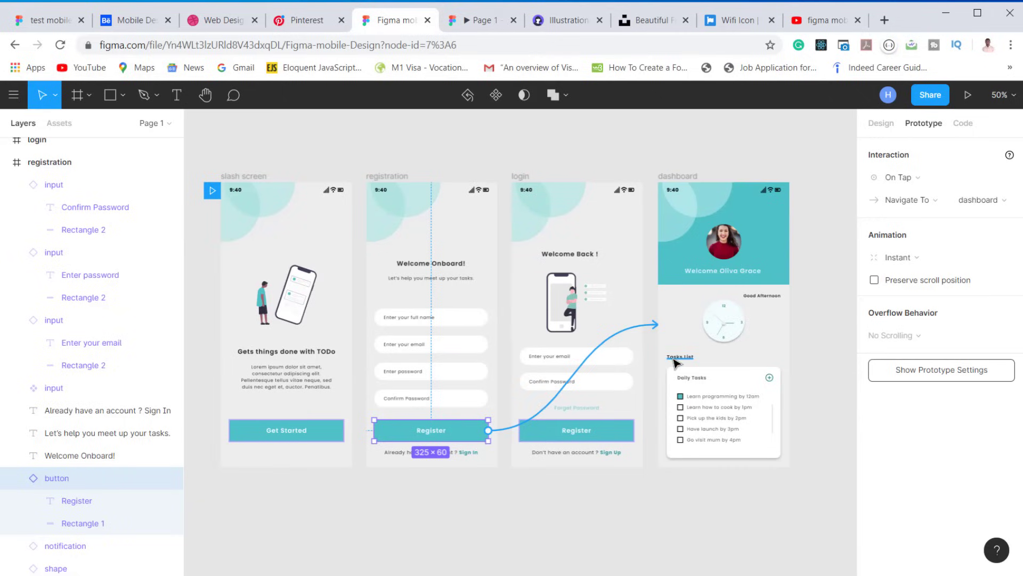
# Step: Change the label of the login screen's Register button to "Login"
pyautogui.click(586, 436)
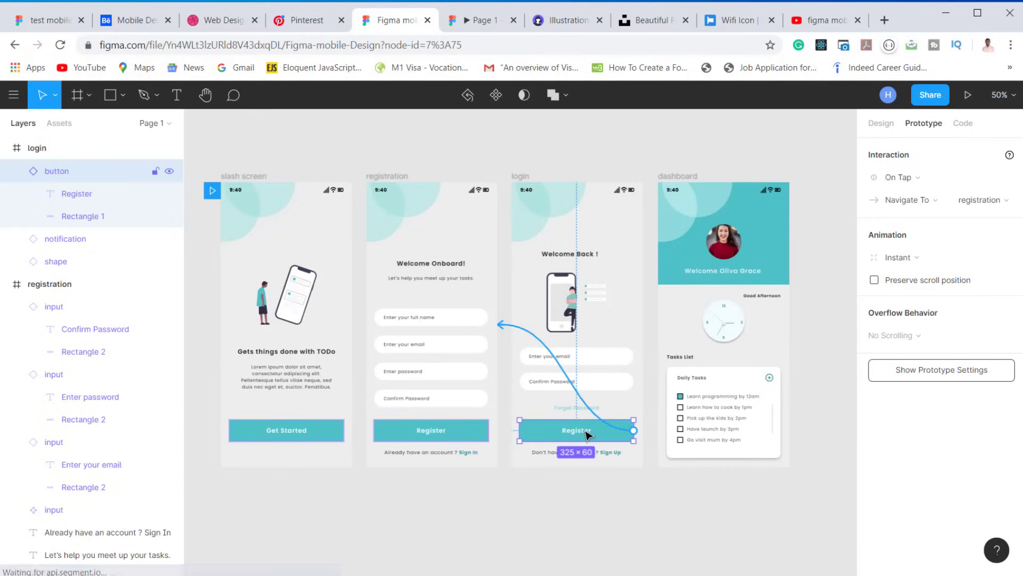
pyautogui.doubleClick(588, 435)
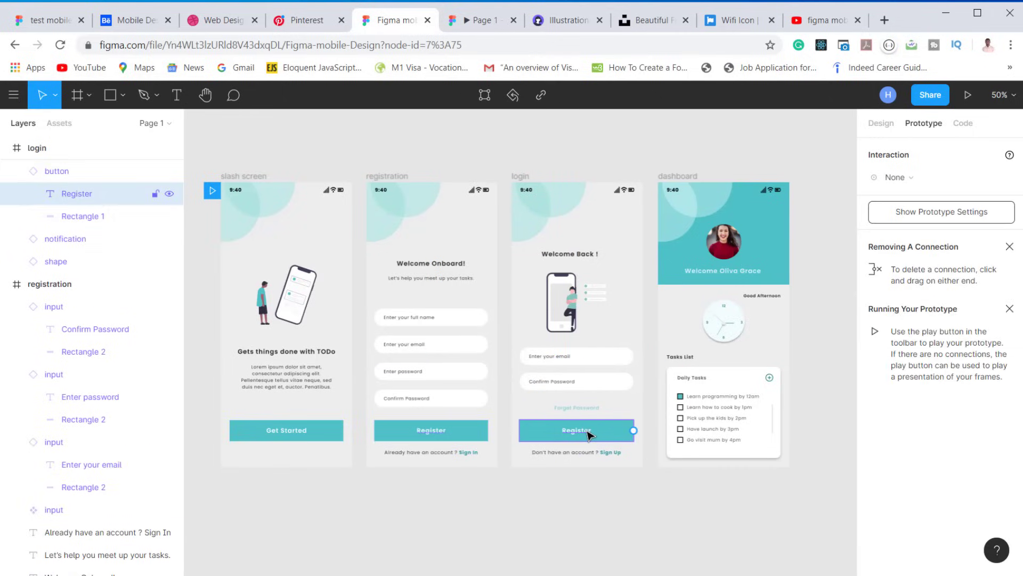
pyautogui.click(881, 122)
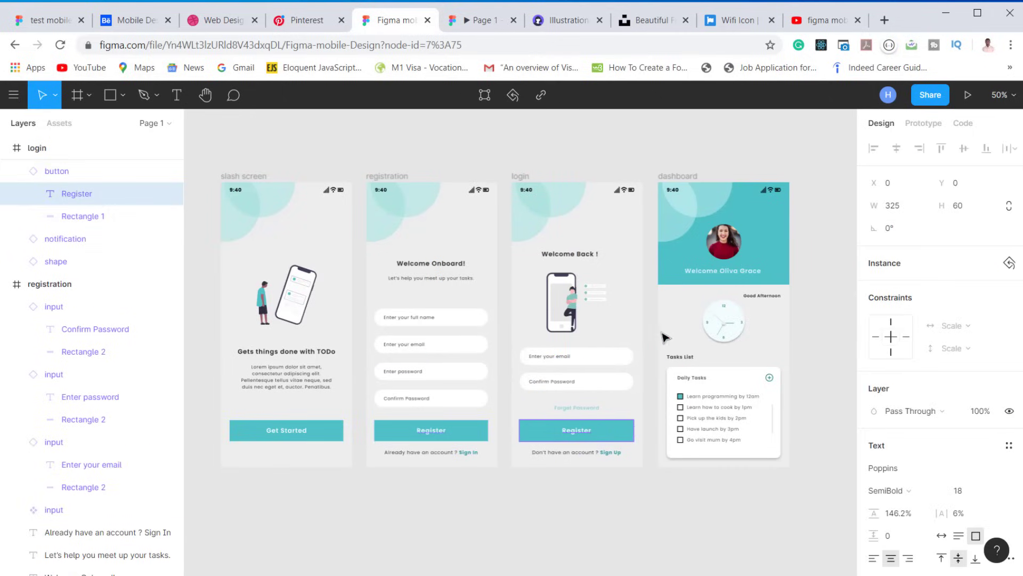
pyautogui.doubleClick(579, 431)
pyautogui.write('Login')
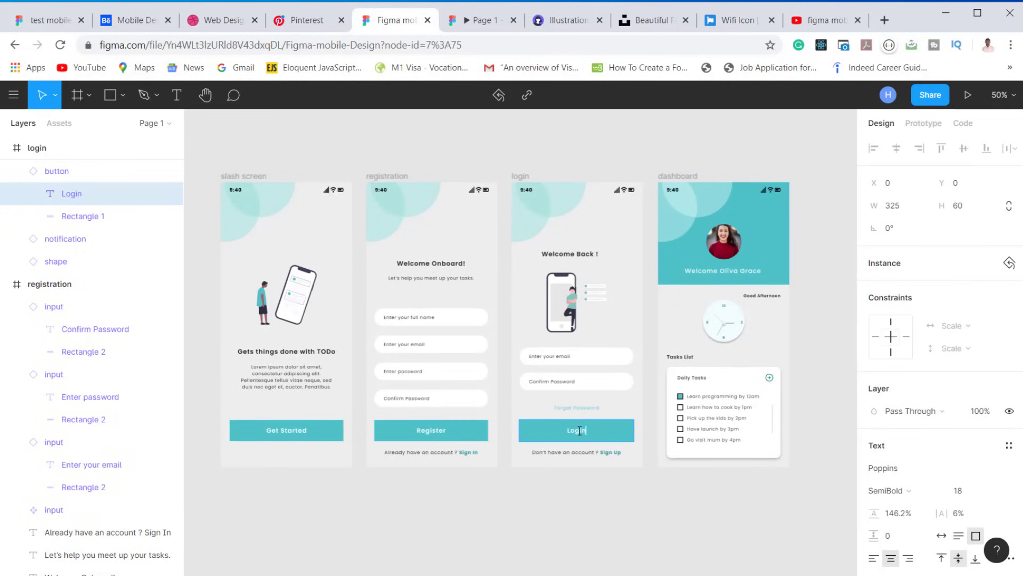
# Step: Add a prototype connection from the login screen's Login button label to the dashboard screen
pyautogui.click(920, 123)
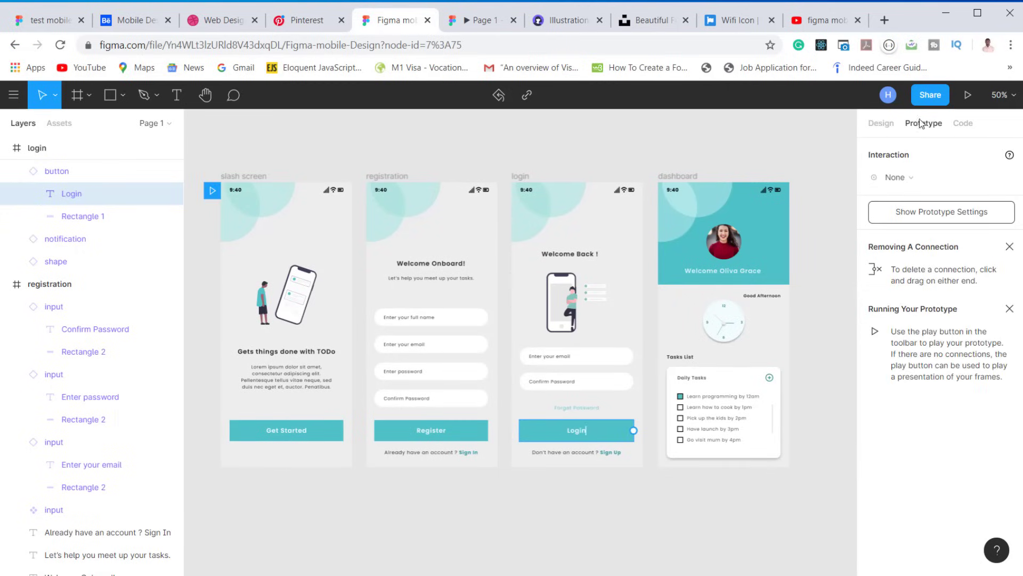
pyautogui.click(881, 123)
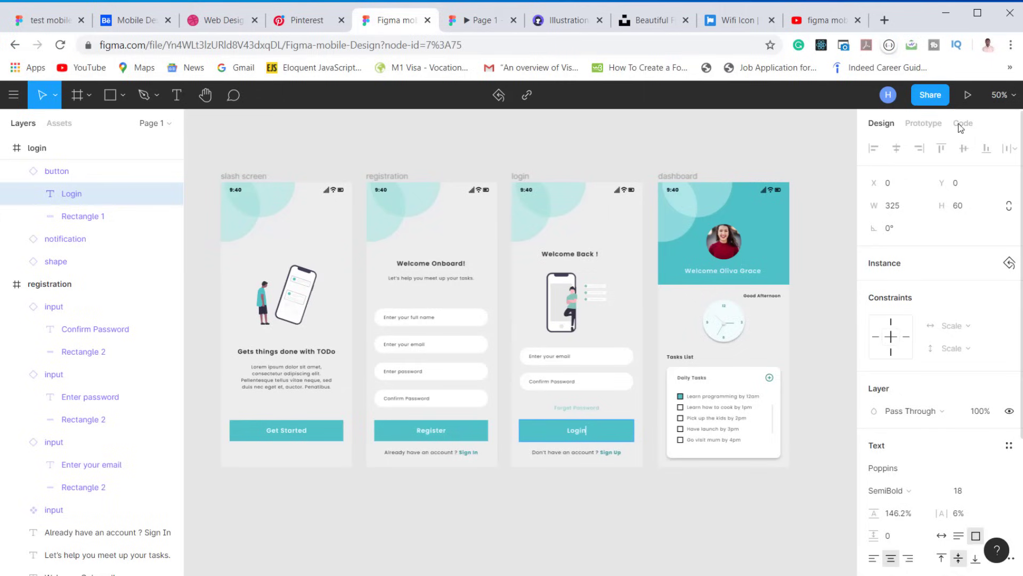
pyautogui.click(936, 124)
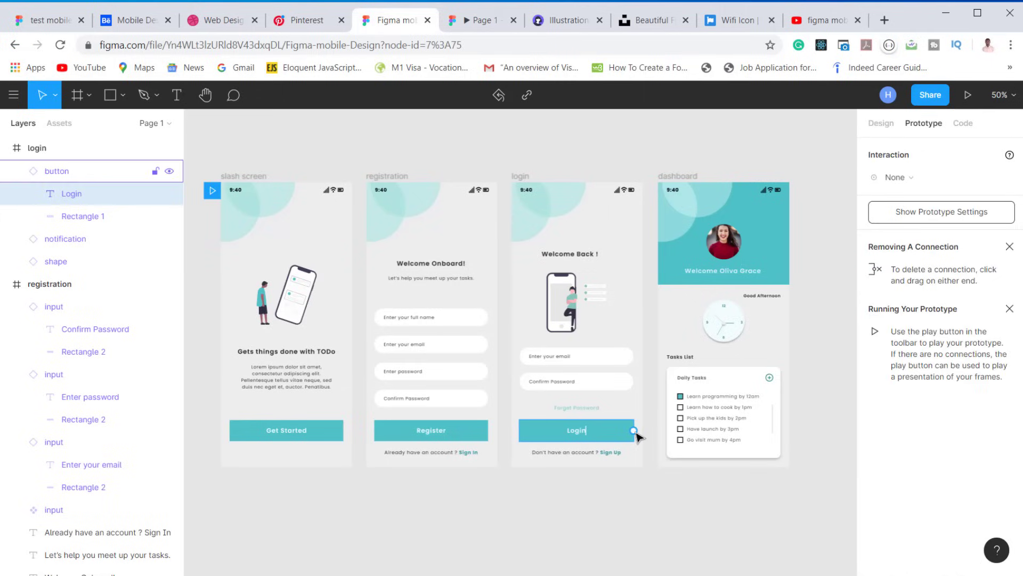
pyautogui.moveTo(633, 430); pyautogui.dragTo(698, 338)
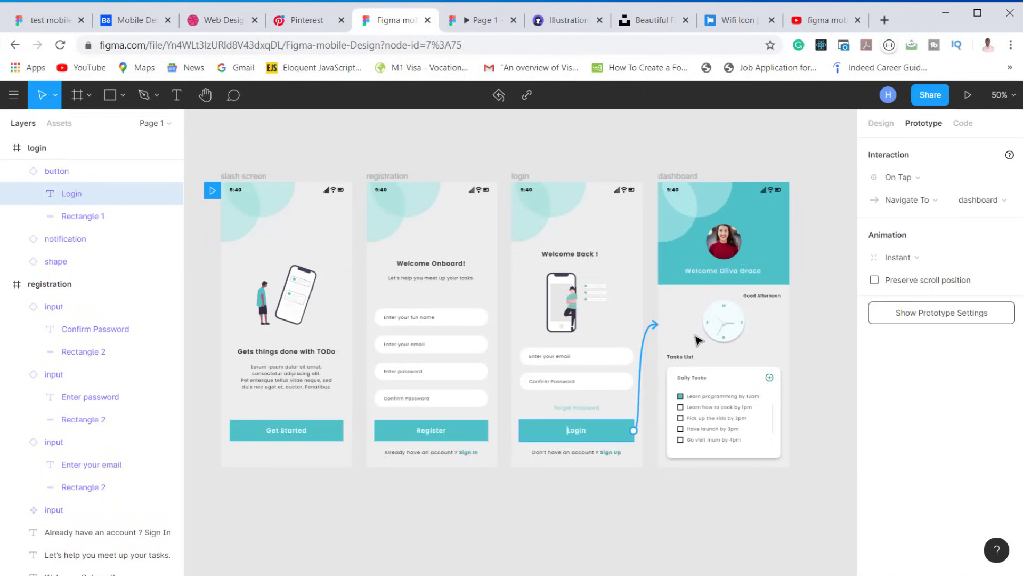
# Step: Link the login screen's "Sign Up" line to the registration screen, and the registration screen's "Sign In" line to the login screen
pyautogui.click(610, 455)
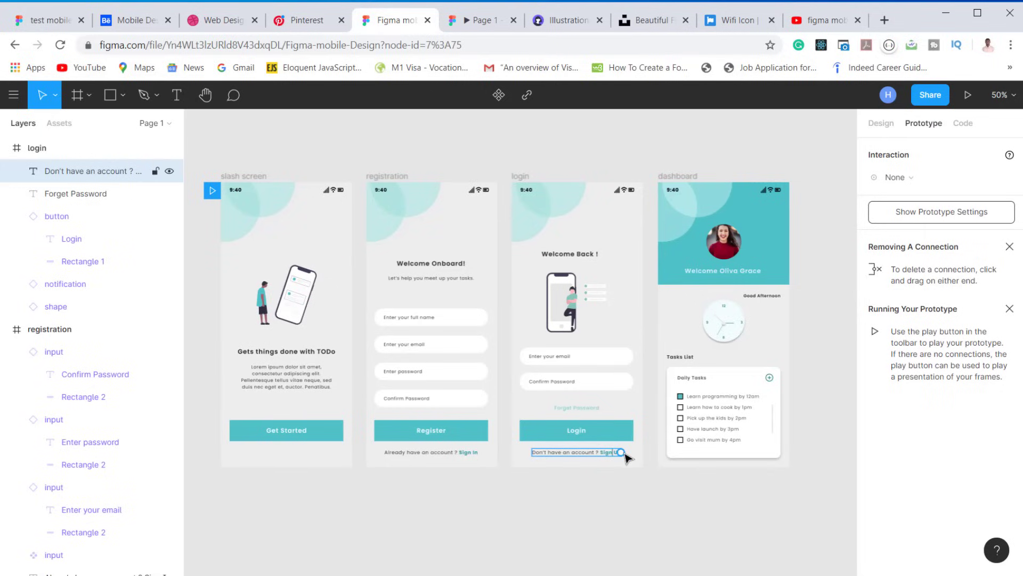
pyautogui.moveTo(621, 452); pyautogui.dragTo(496, 405)
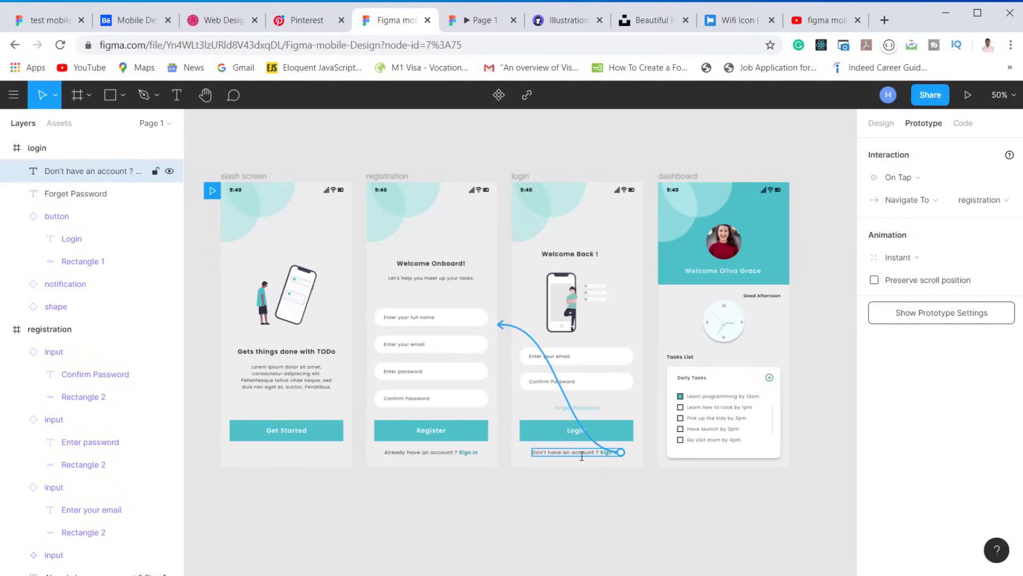
pyautogui.click(429, 452)
pyautogui.moveTo(478, 452); pyautogui.dragTo(544, 392)
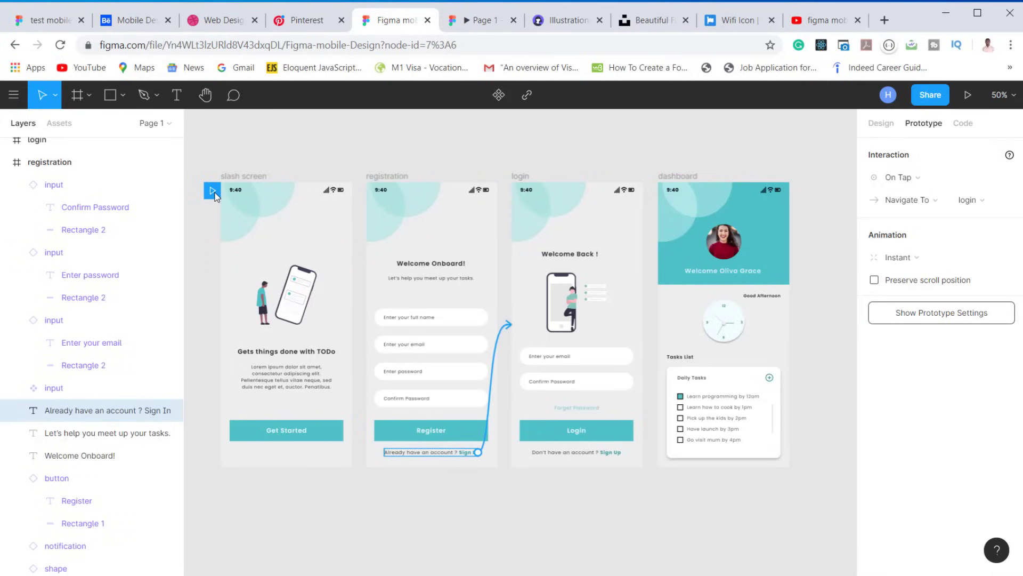
# Step: Run the prototype from the splash screen, testing the Get Started, Sign In, Sign Up and Register links through to the dashboard
pyautogui.click(473, 22)
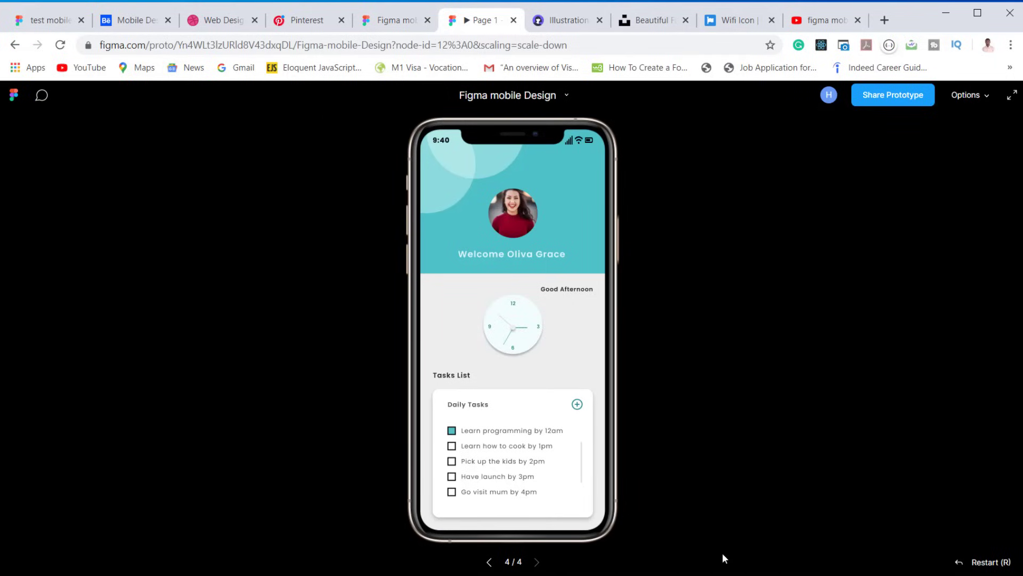
pyautogui.press('r')
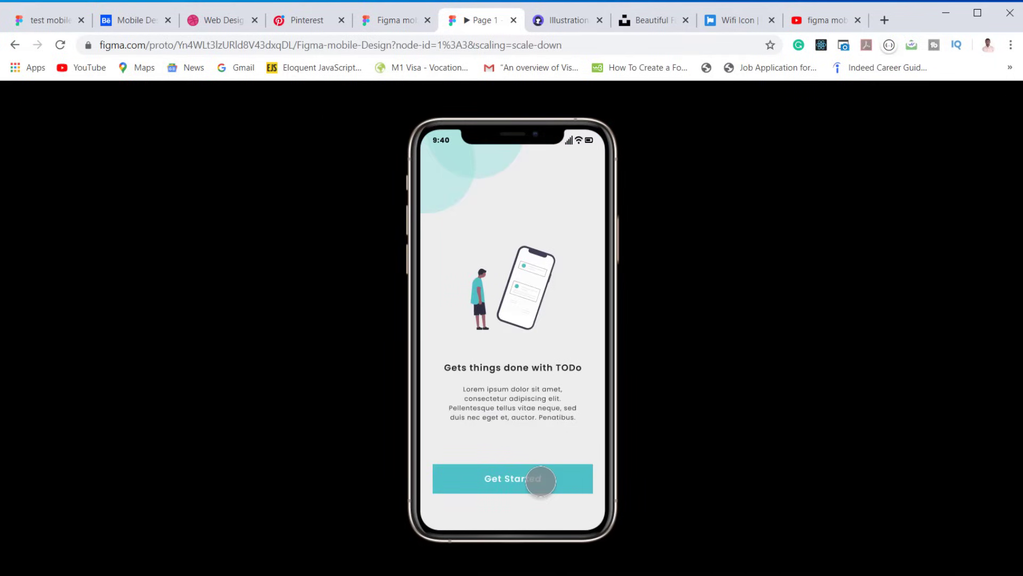
pyautogui.click(541, 481)
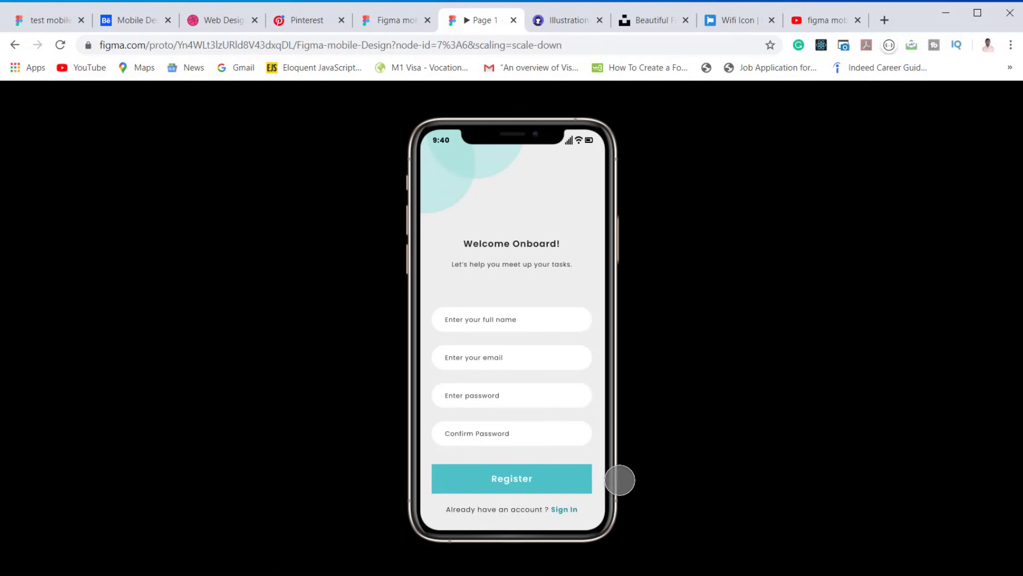
pyautogui.click(572, 509)
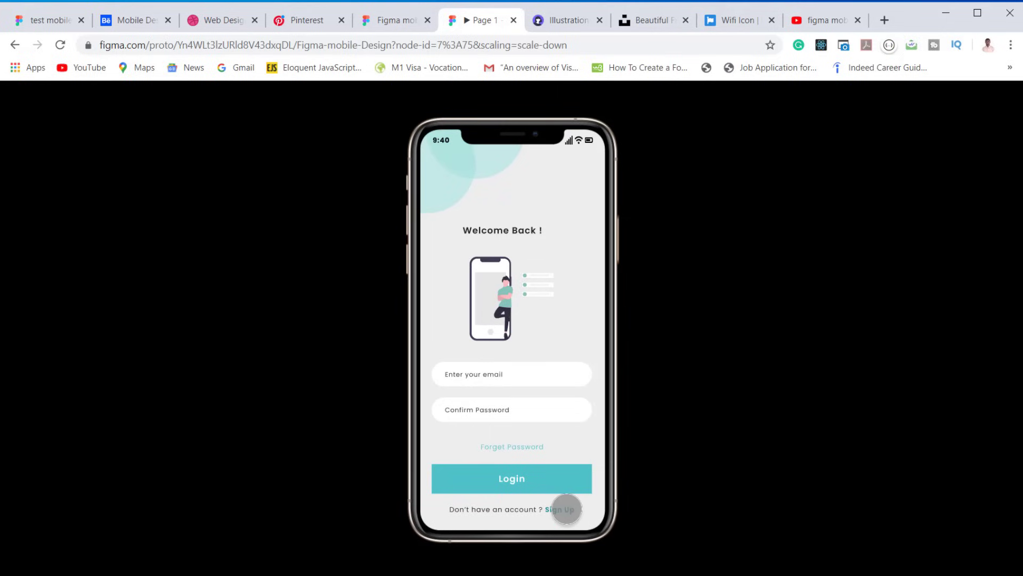
pyautogui.click(572, 504)
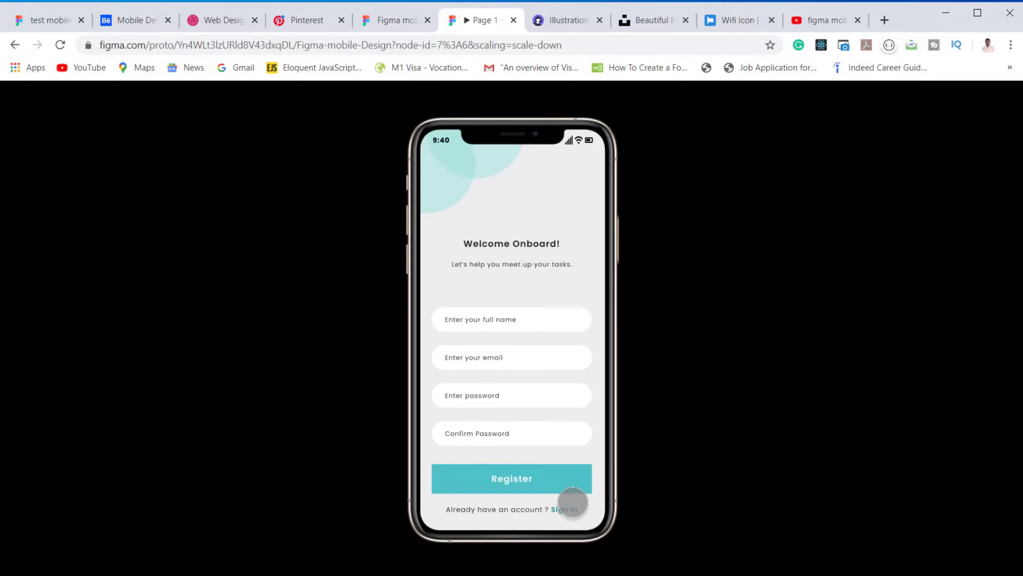
pyautogui.click(548, 476)
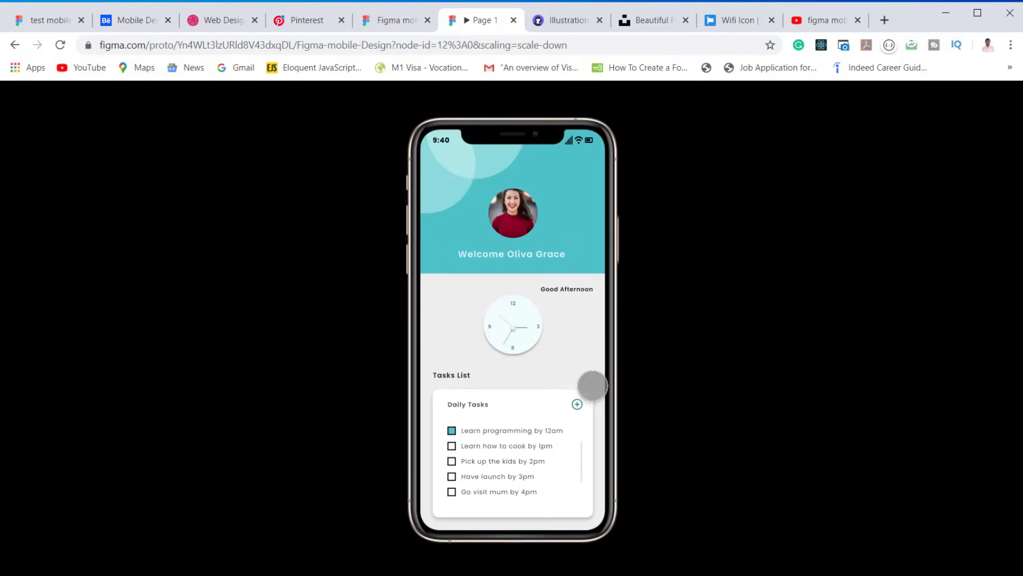